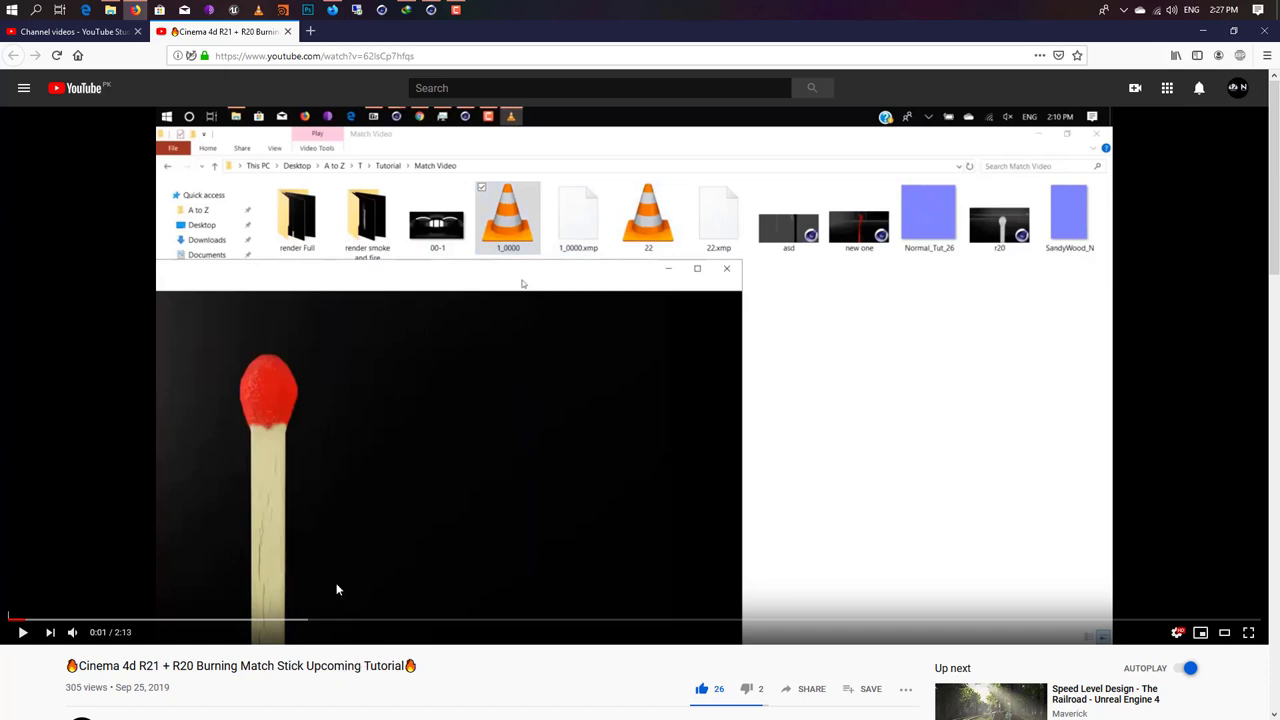
Step: Watch the burning-match preview on YouTube, closing the ad, then switch to the asd.c4d scene
left_click(278, 540)
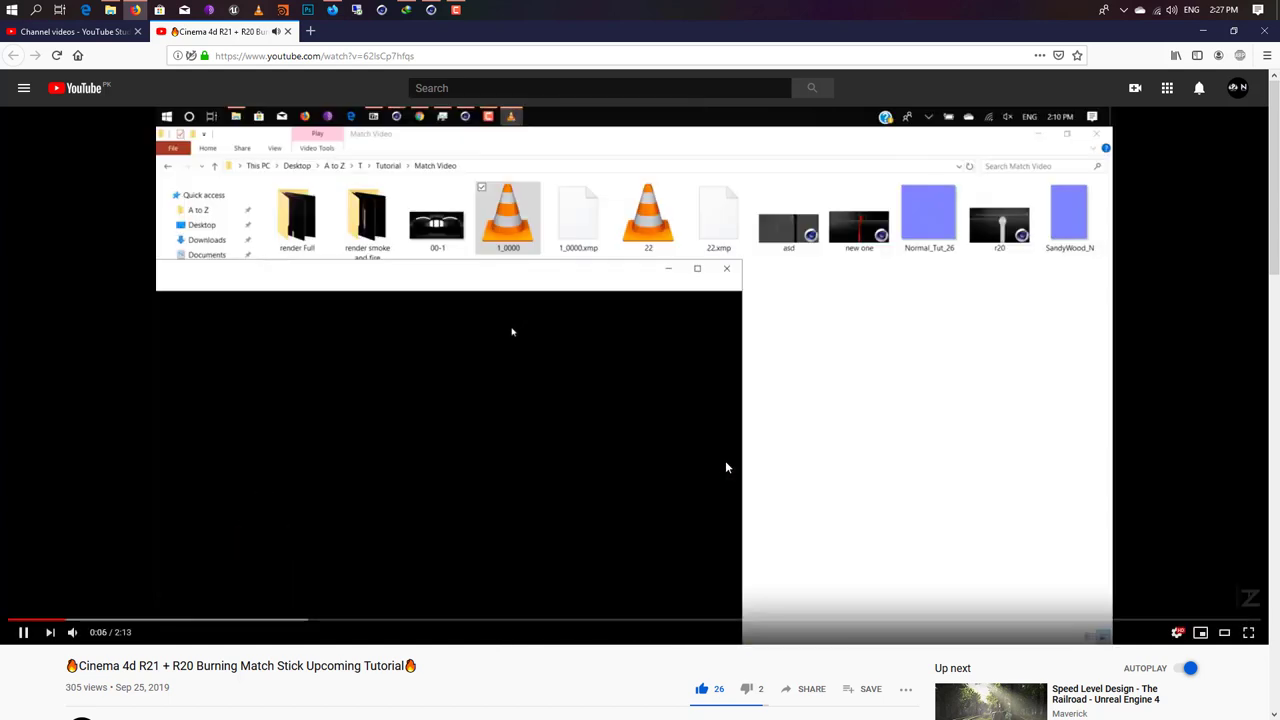
left_click(99, 622)
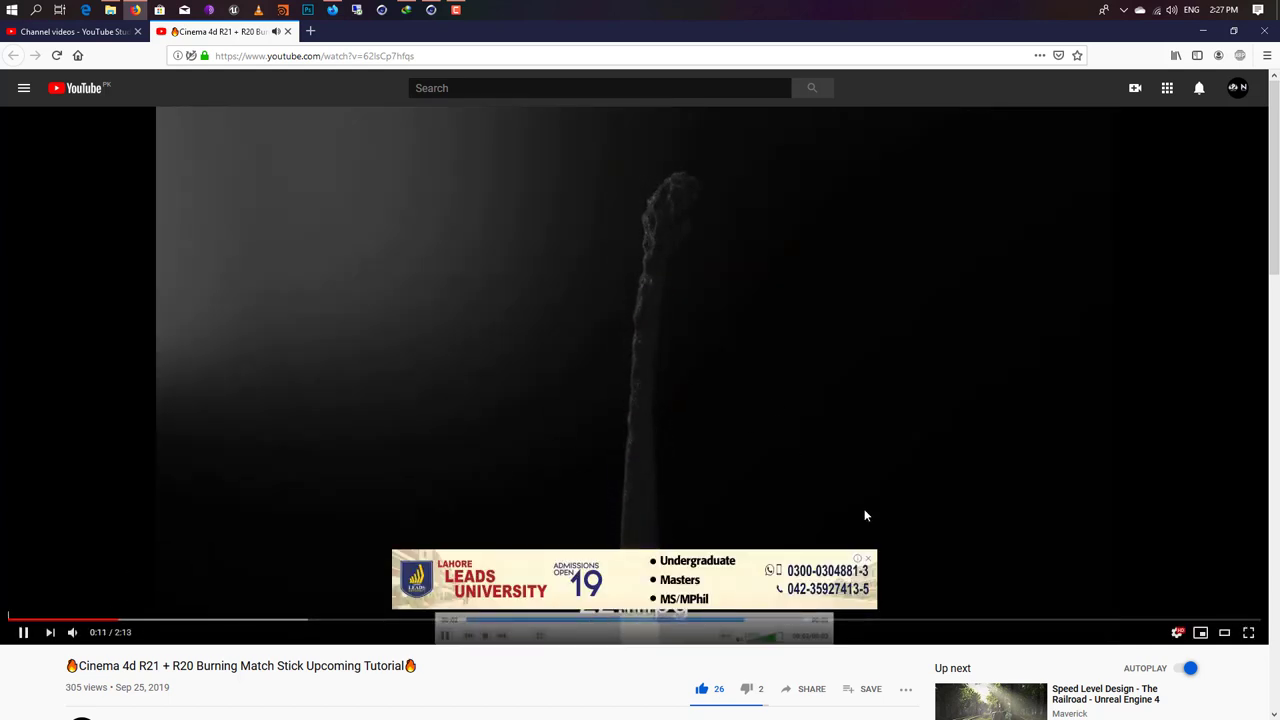
left_click(866, 561)
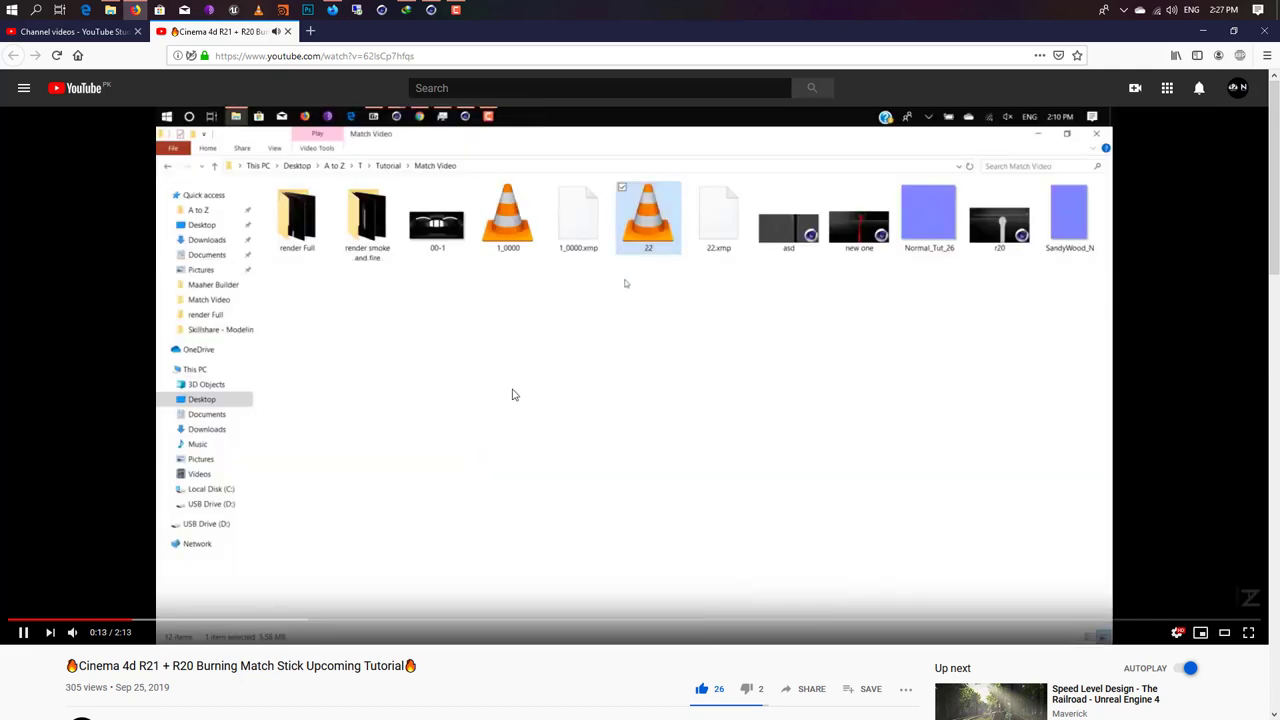
left_click(514, 394)
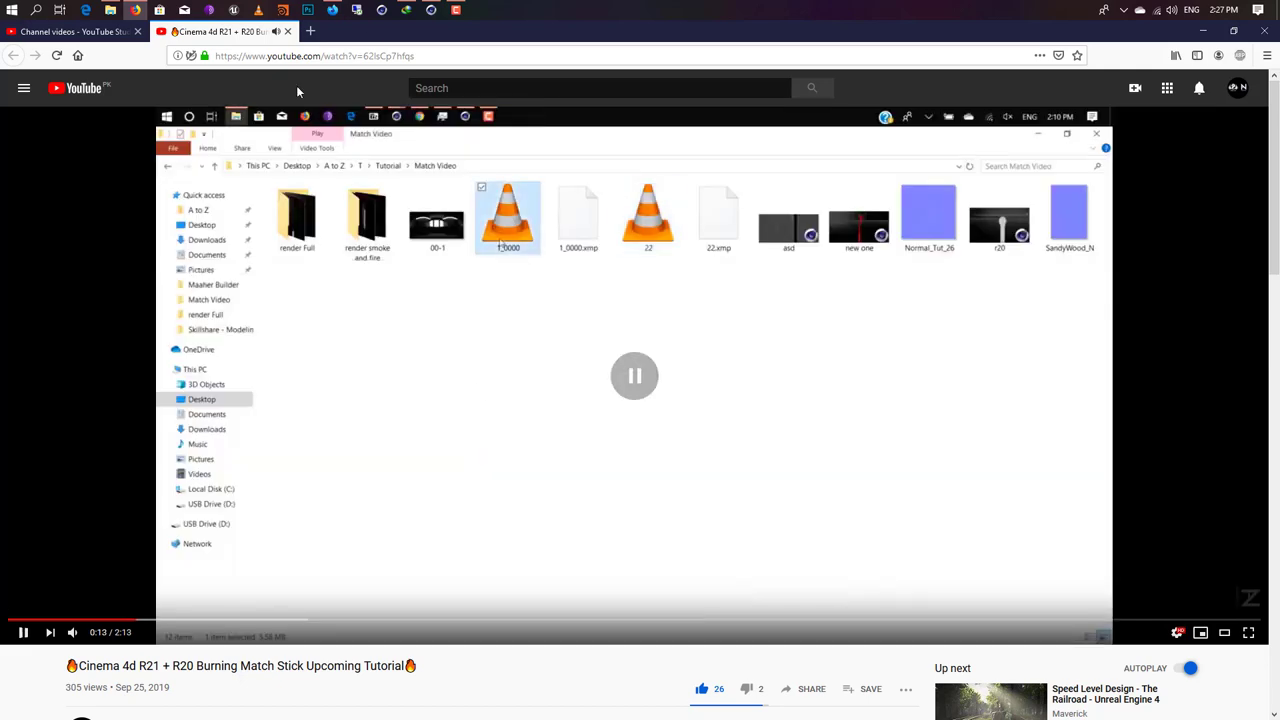
left_click(1203, 31)
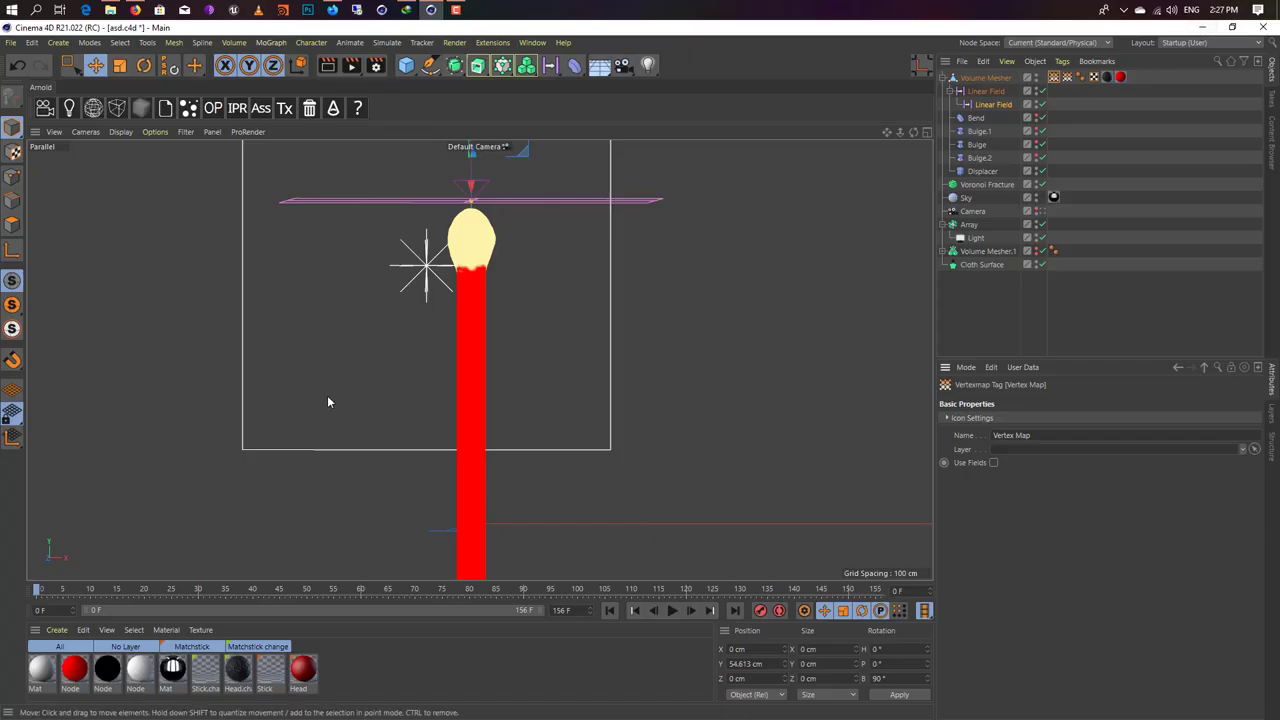
Step: Play and stop the burn animation, then open the File menu for a new project
left_click(672, 611)
left_click(672, 611)
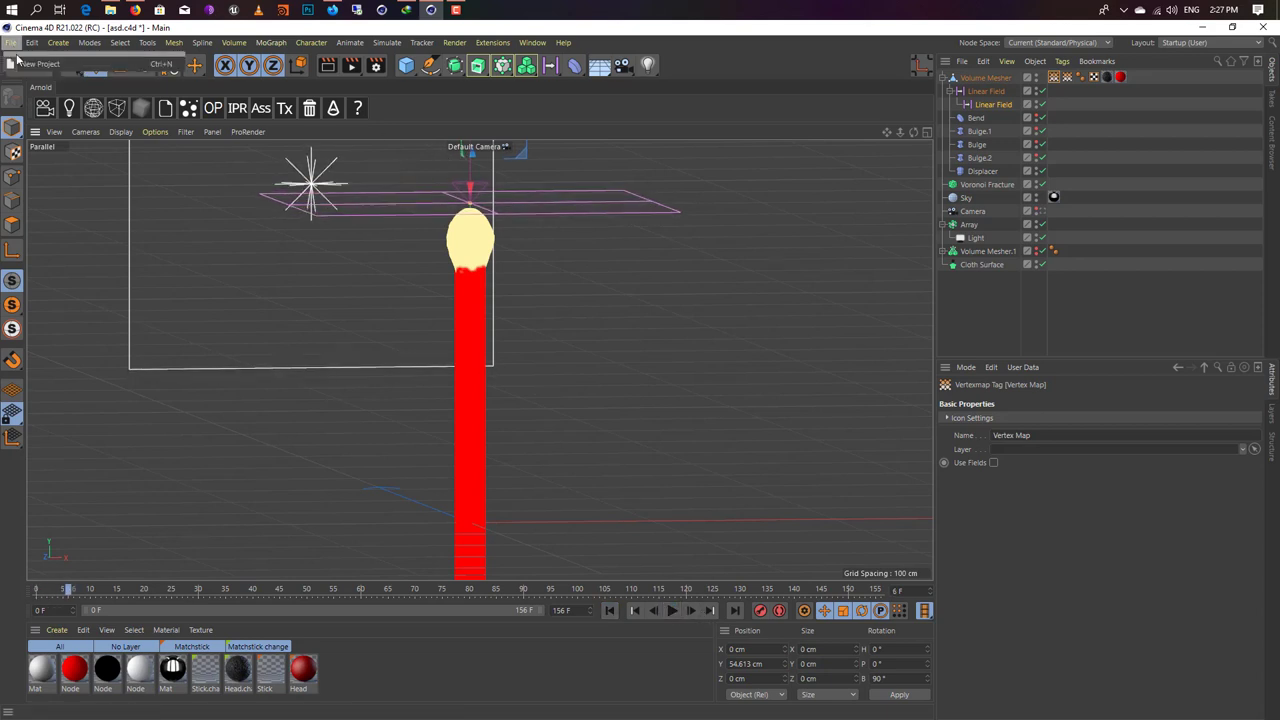
left_click(32, 42)
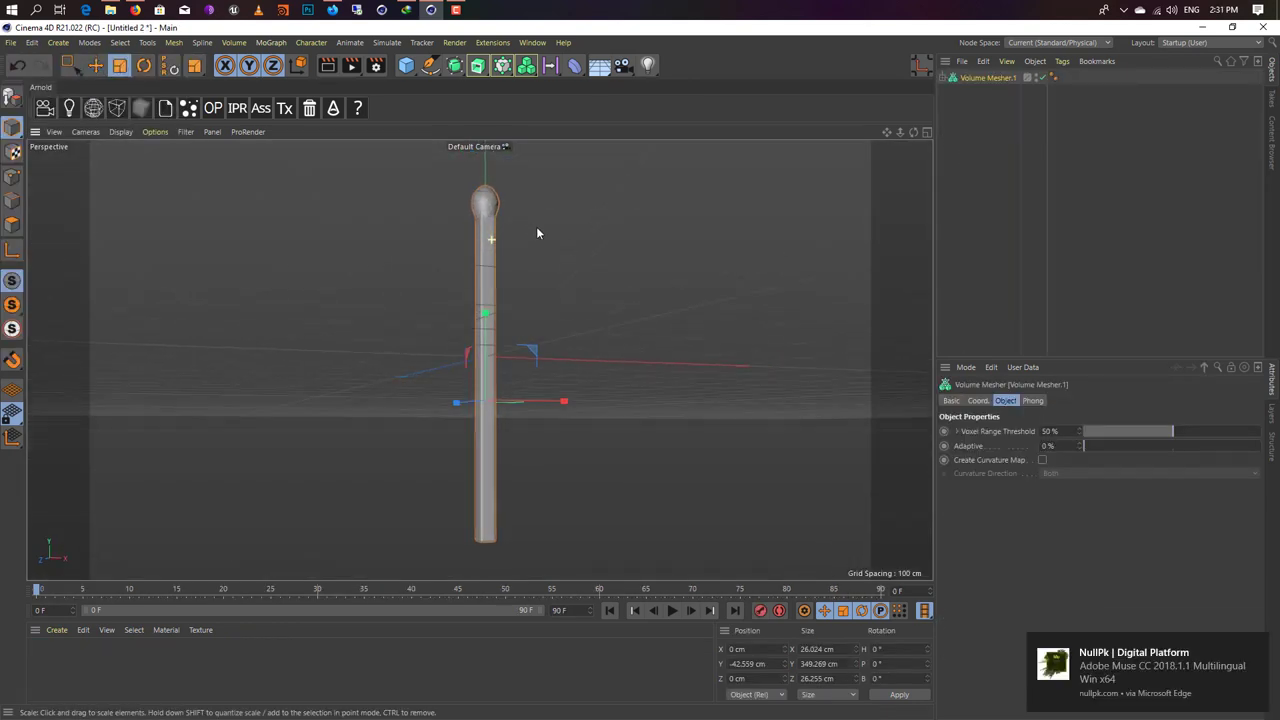
Step: Raise the match along Y with the Move tool so it stands on the grid
mouse_move(536, 226)
left_mouse_down("alt")
mouse_move(541, 258)
mouse_move(497, 260)
left_mouse_up("alt")
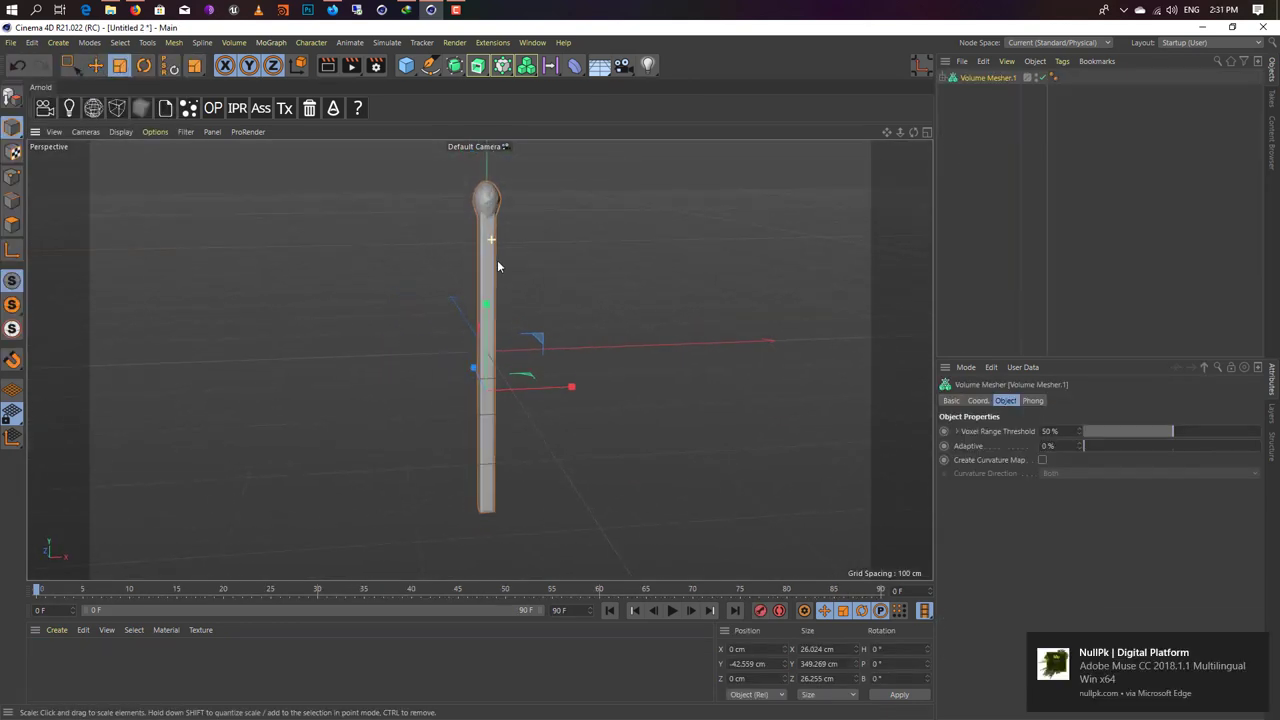
key("e")
left_click_drag(490, 322, 465, 272)
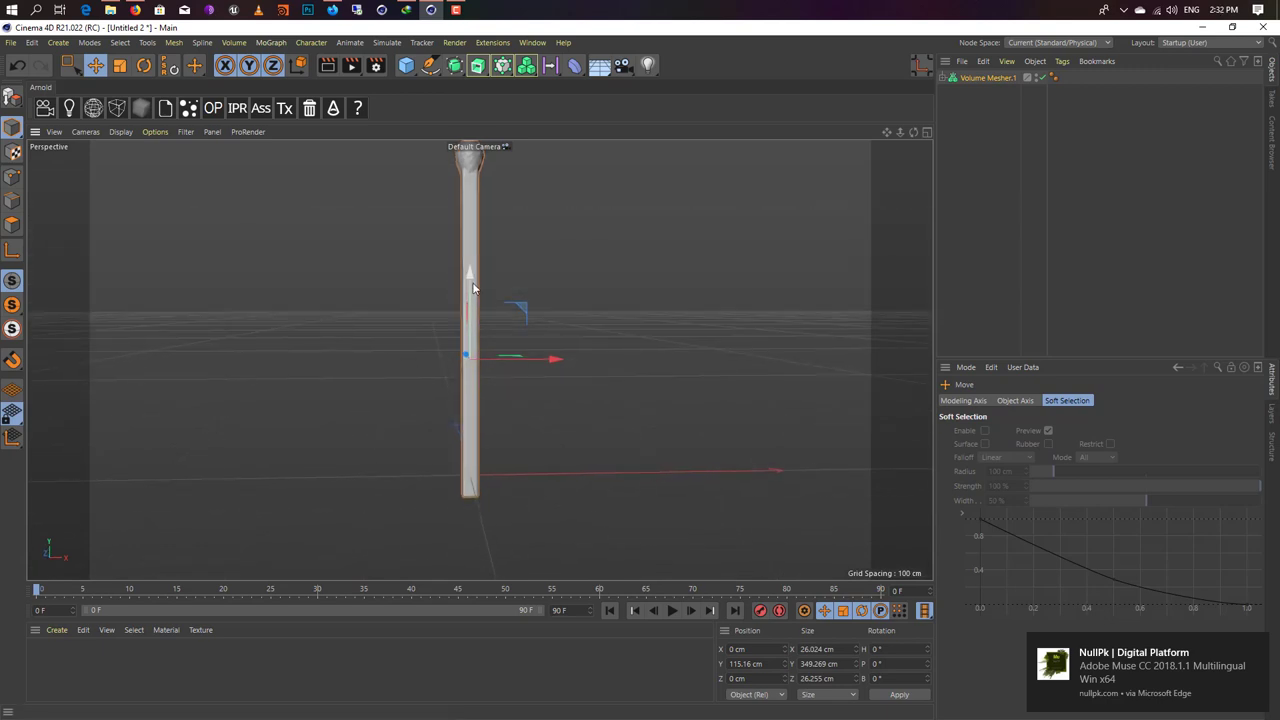
mouse_move(470, 290)
left_mouse_down()
mouse_move(472, 268)
mouse_move(439, 305)
left_mouse_up()
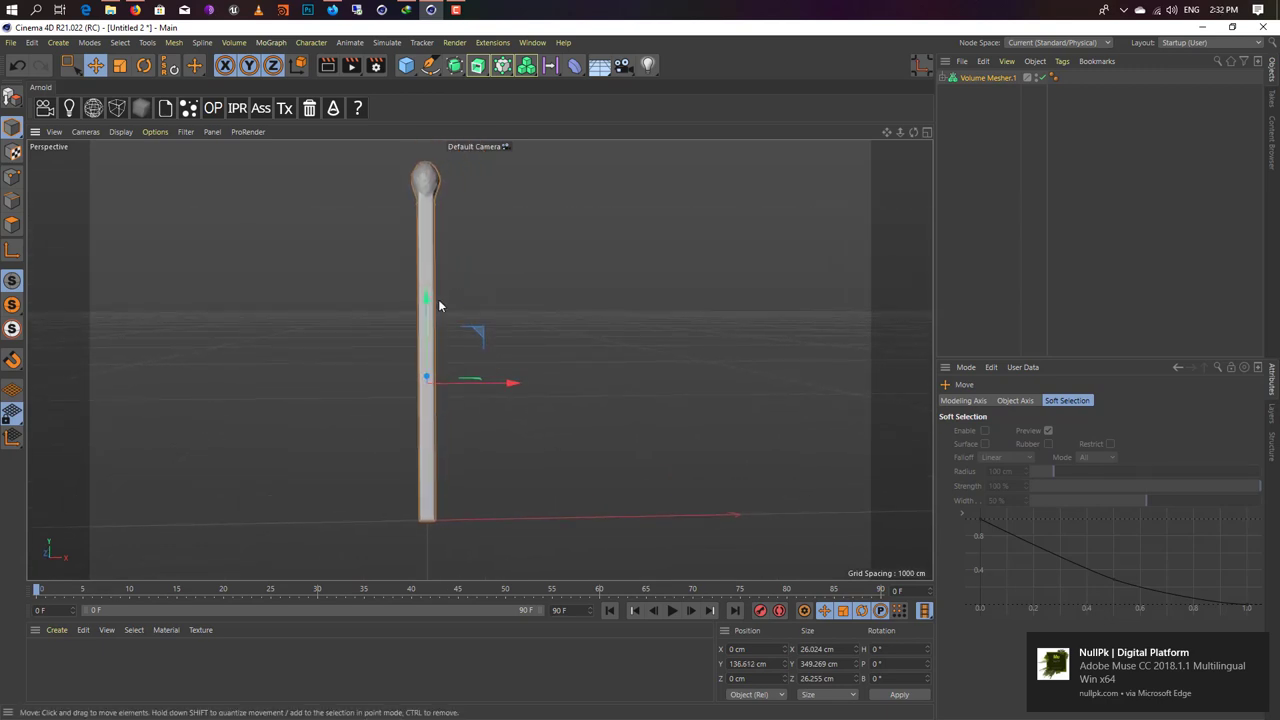
mouse_move(509, 384)
left_mouse_down()
mouse_move(519, 390)
mouse_move(395, 299)
mouse_move(246, 325)
mouse_move(380, 310)
left_mouse_up()
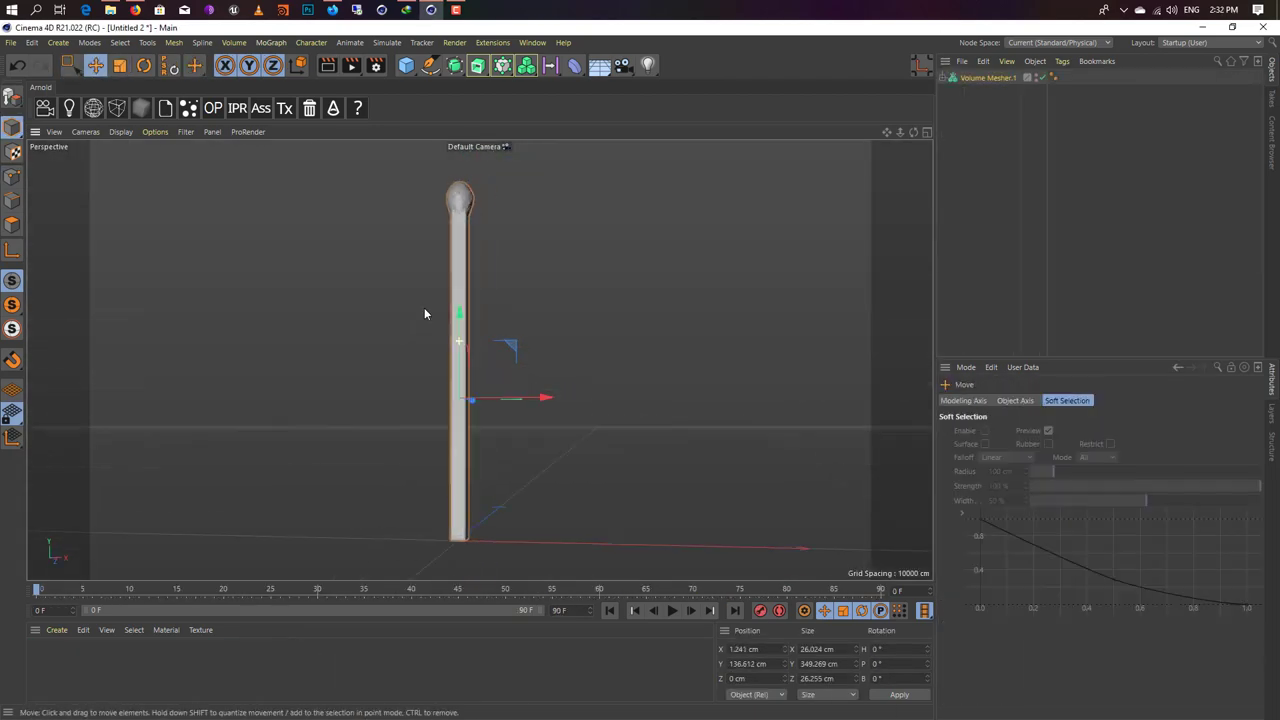
Step: Orbit to a front view and Ctrl-drag Volume Mesher.1 to duplicate its hierarchy
mouse_move(452, 311)
left_mouse_down("alt")
mouse_move(531, 320)
mouse_move(503, 334)
mouse_move(489, 314)
mouse_move(544, 269)
mouse_move(567, 320)
mouse_move(440, 313)
left_mouse_up("alt")
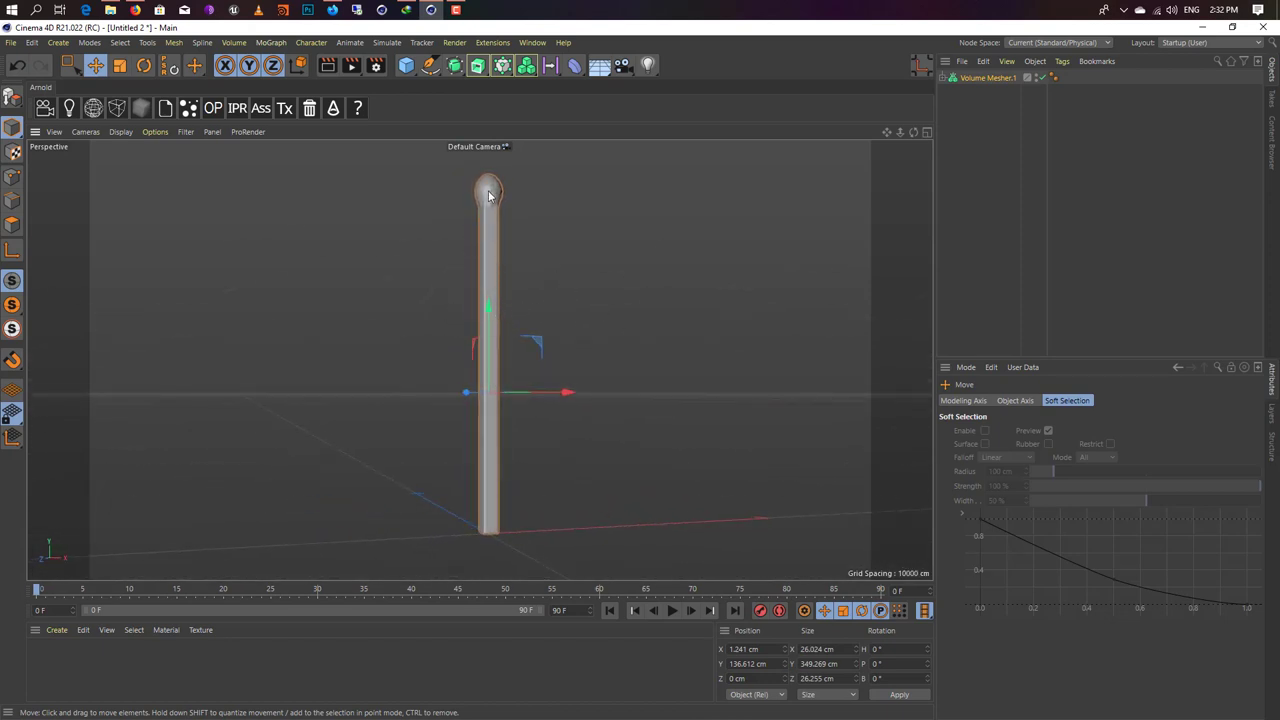
mouse_move(489, 196)
left_mouse_down("alt")
mouse_move(474, 211)
mouse_move(501, 233)
left_mouse_up("alt")
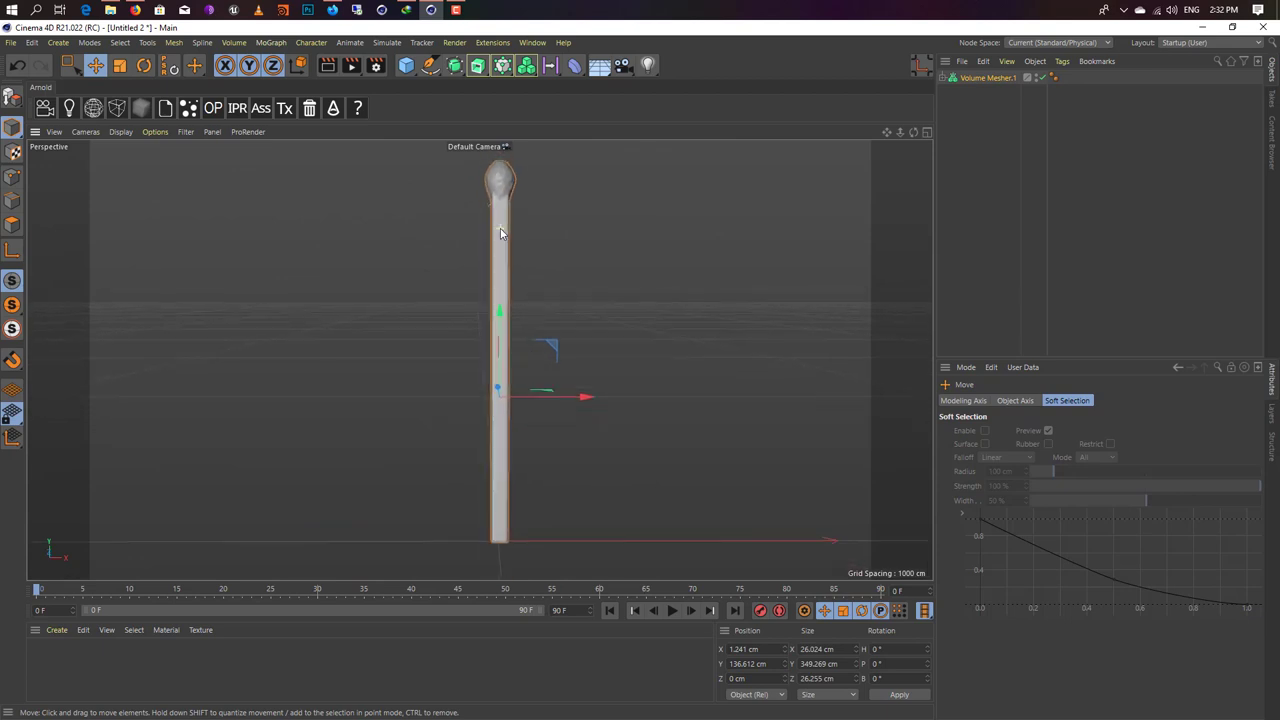
middle_click_drag(501, 233, 481, 254, "alt")
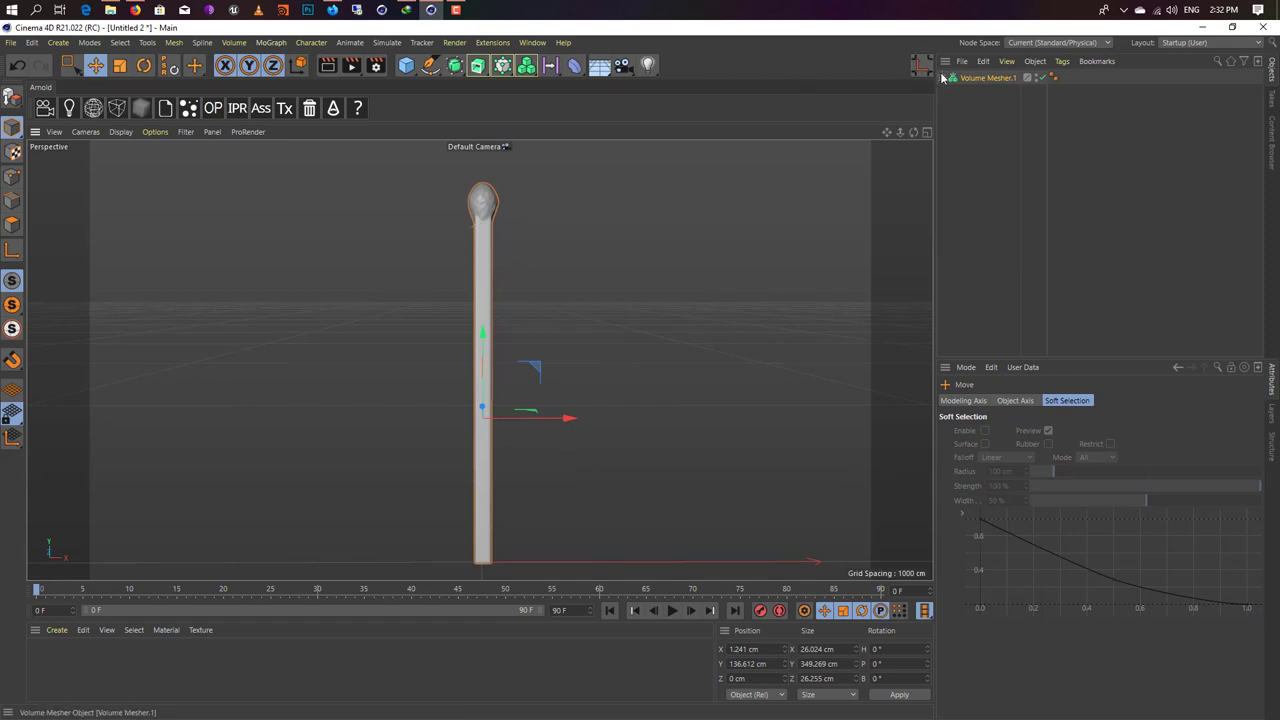
left_click_drag(980, 91, 982, 96, "ctrl")
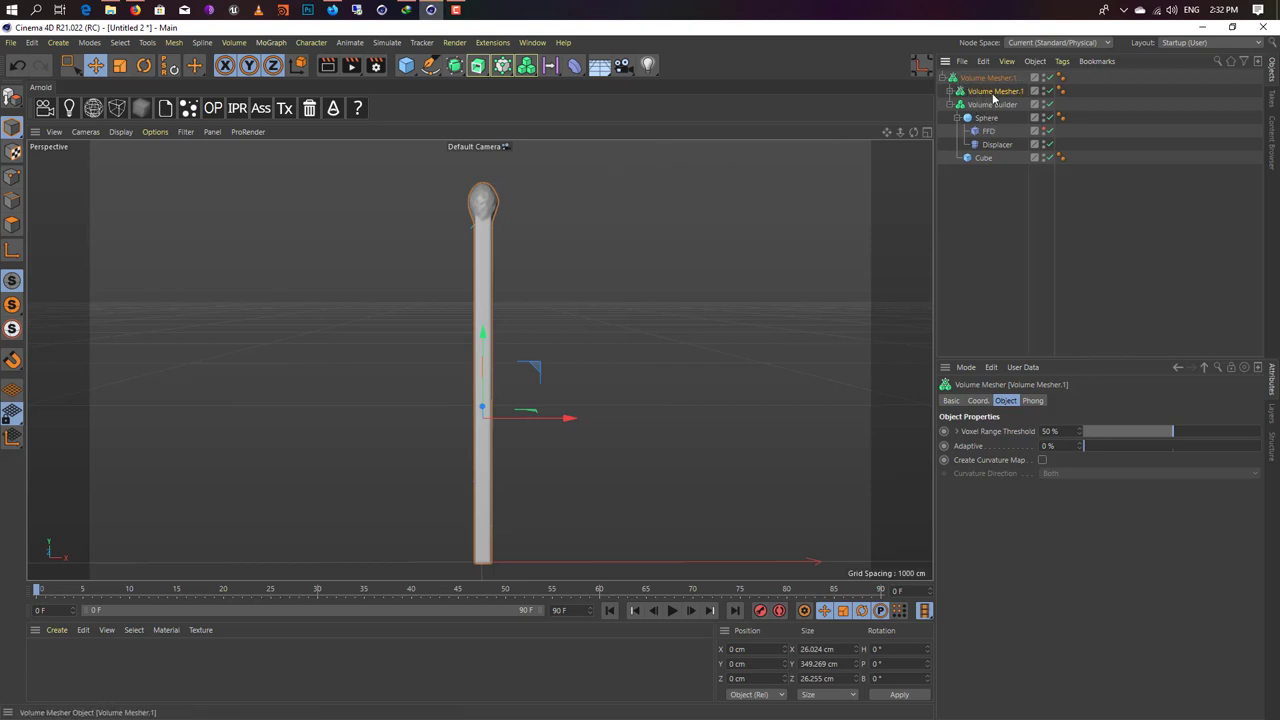
Step: Pull the second Volume Builder out of the copied mesher and delete it
left_click(949, 91)
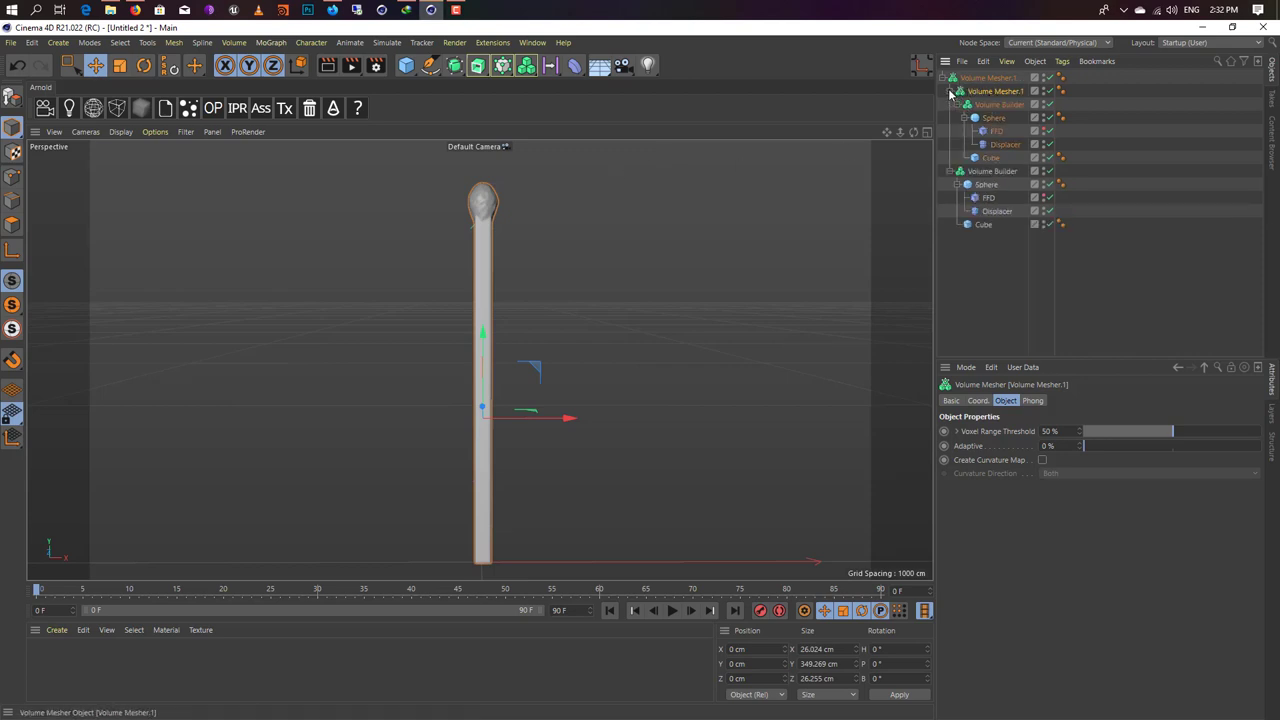
left_click(991, 172)
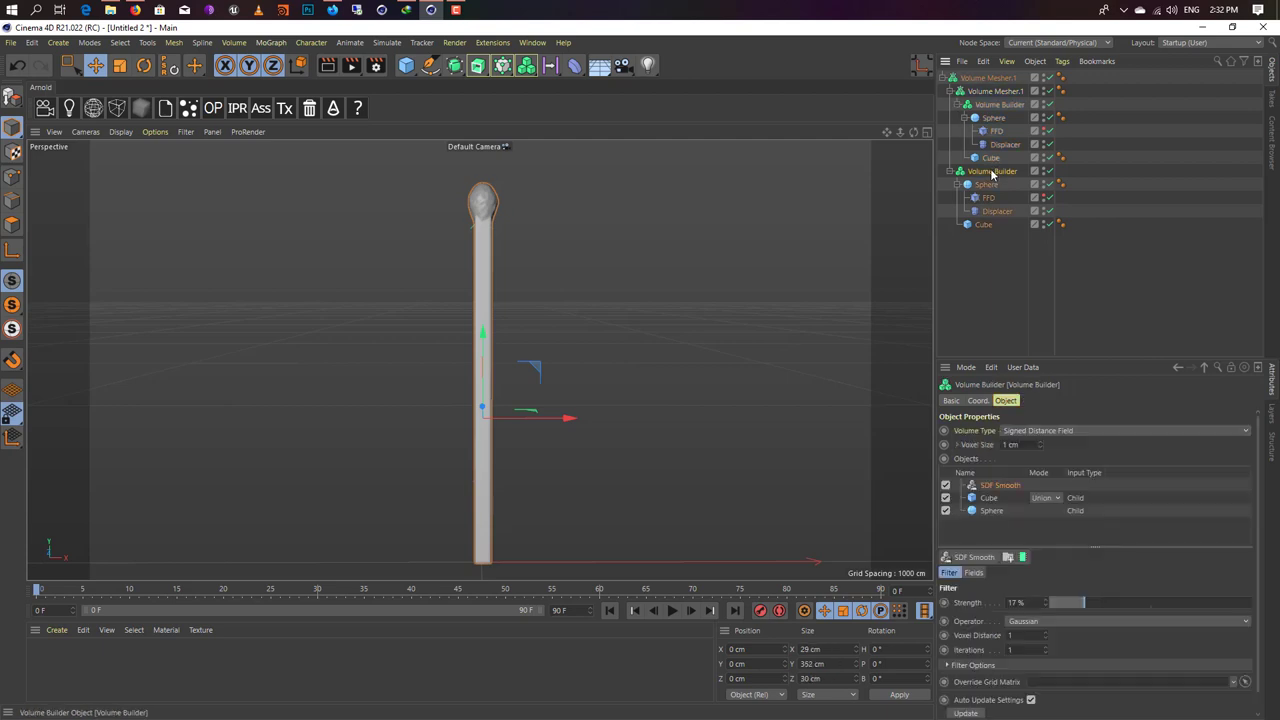
left_click_drag(990, 260, 981, 282)
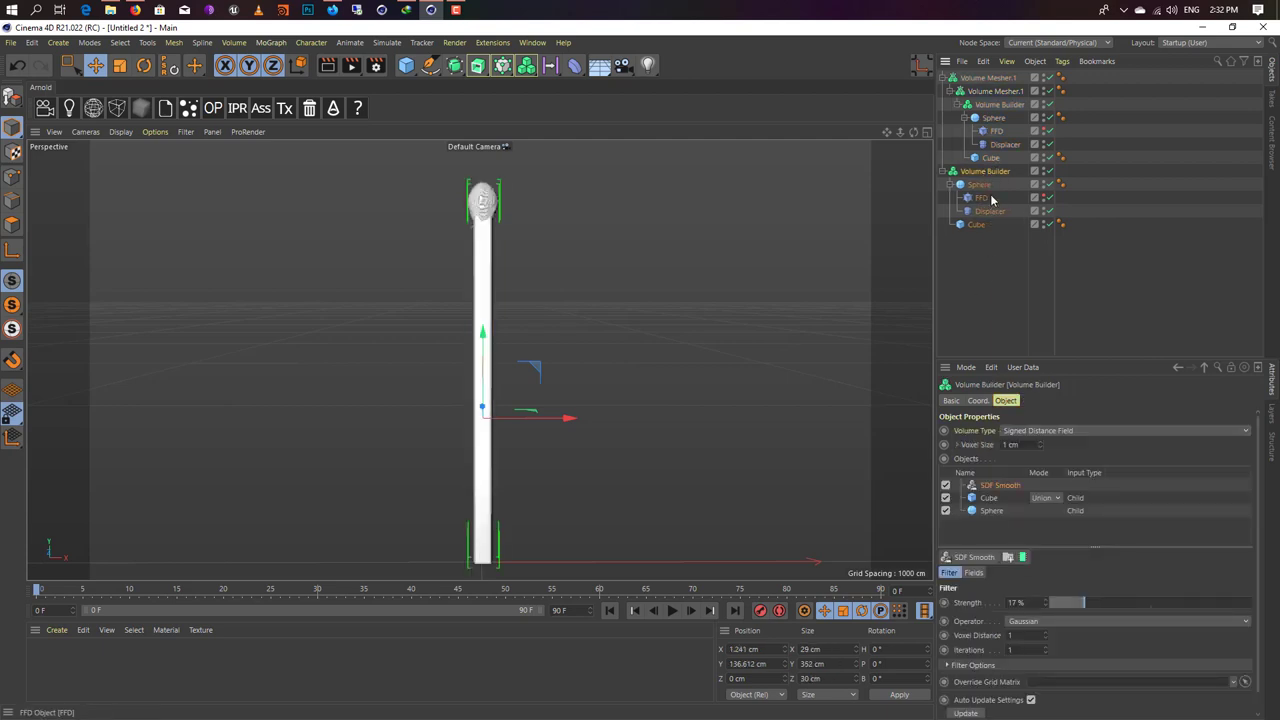
left_click_drag(557, 418, 687, 418)
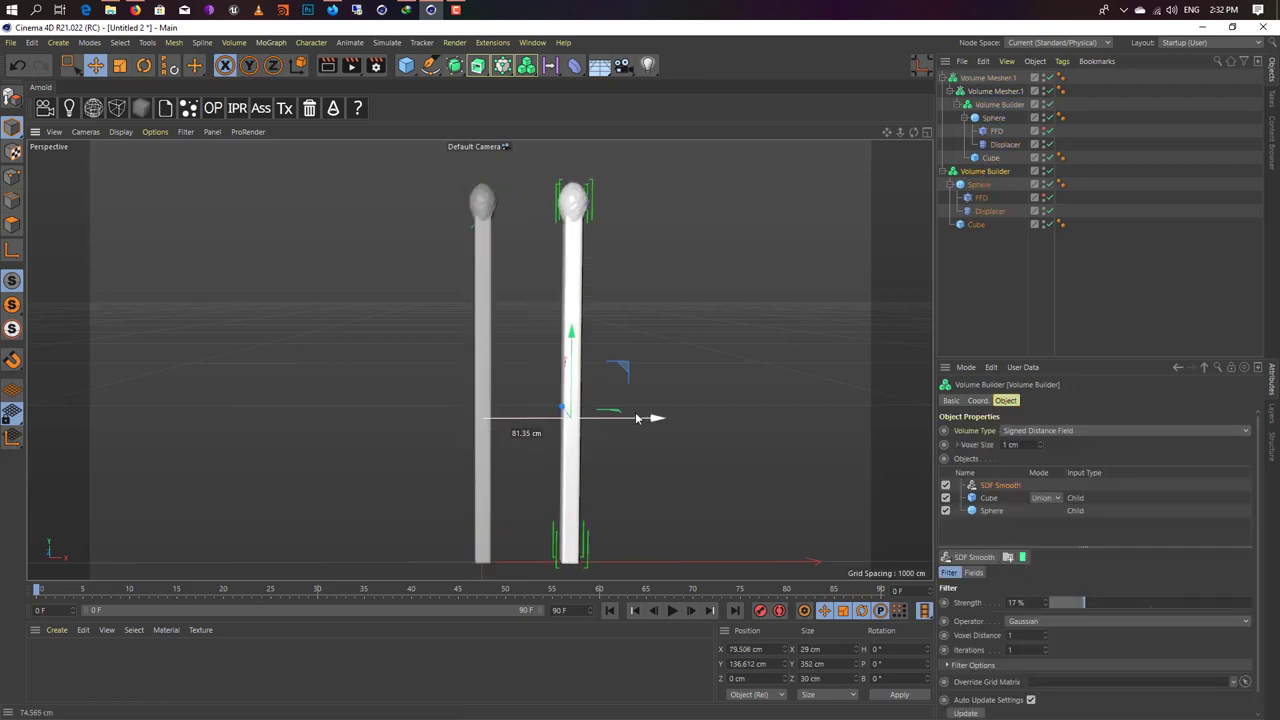
left_click(943, 172)
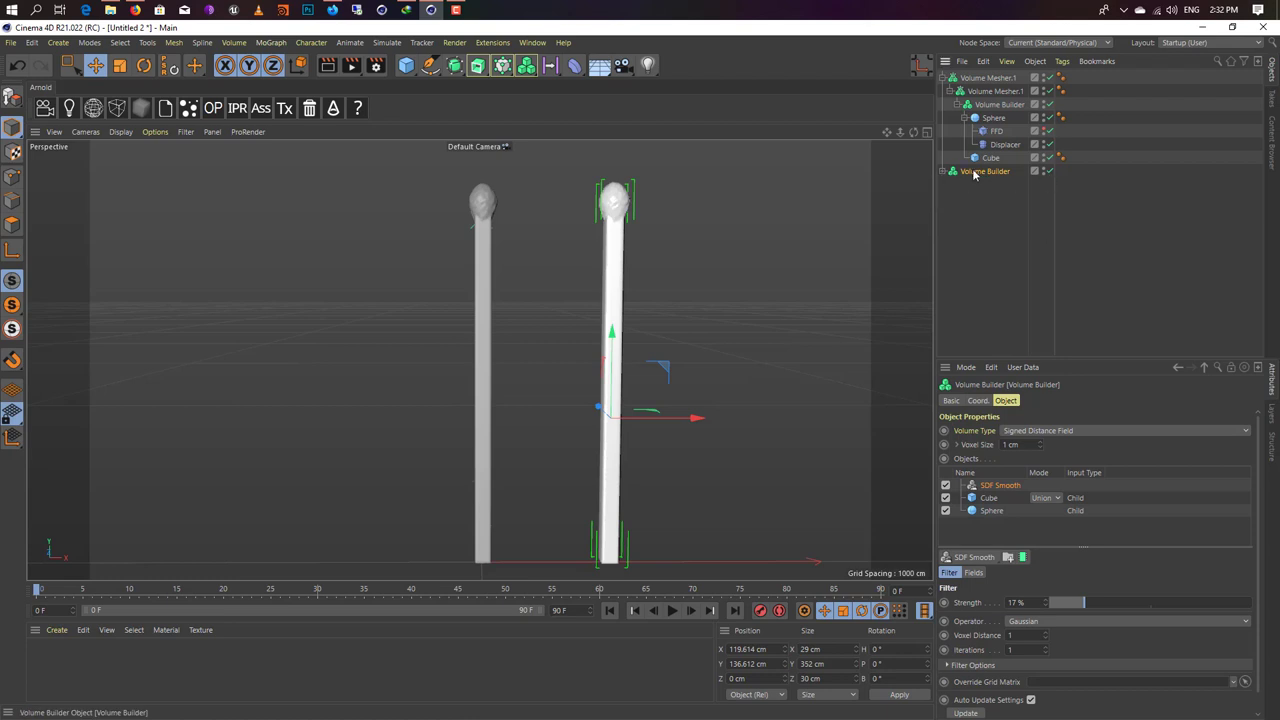
key("Delete")
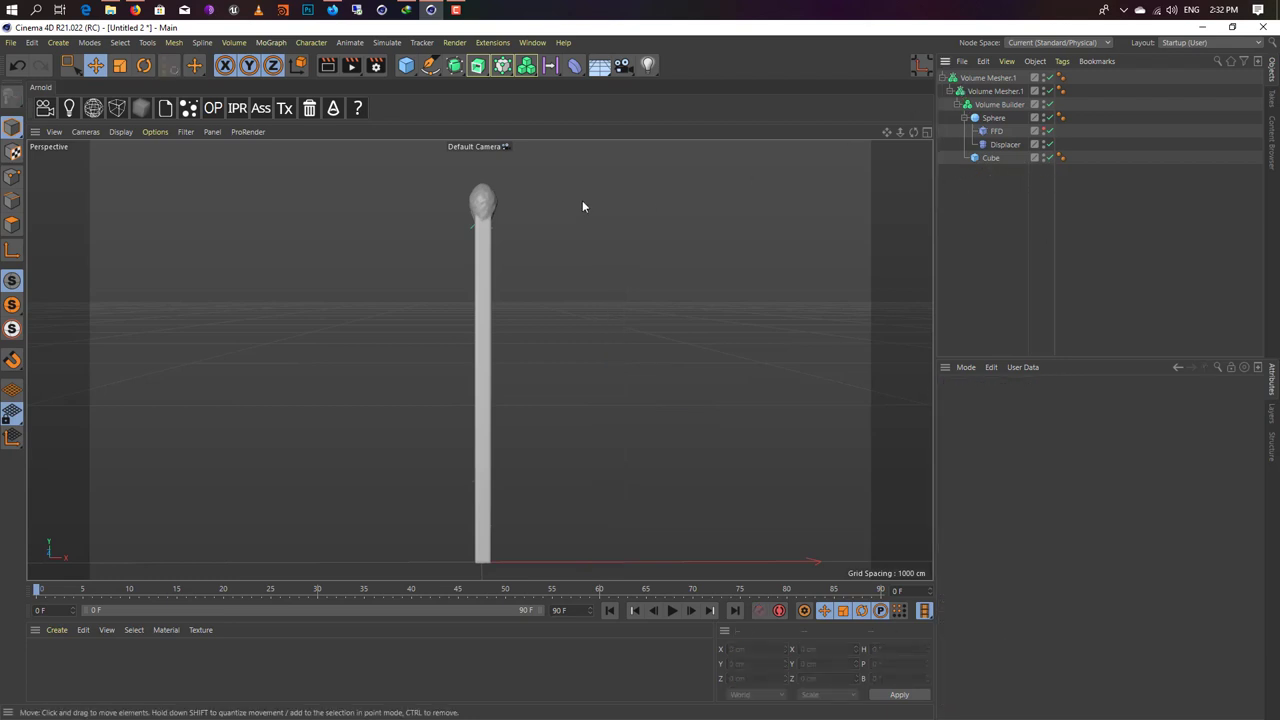
Step: Bring Volume Mesher.1 to the top level, delete the leftover outer mesher, and hide it
left_click(980, 80)
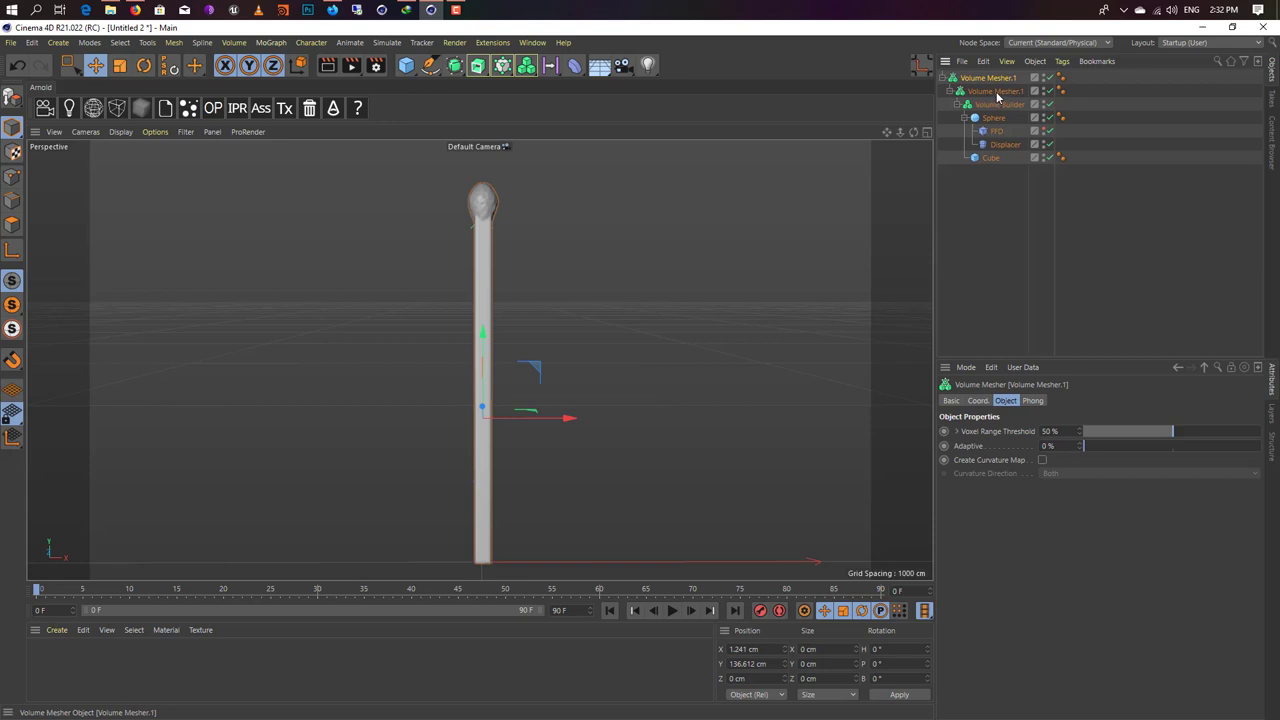
key("ctrl+z")
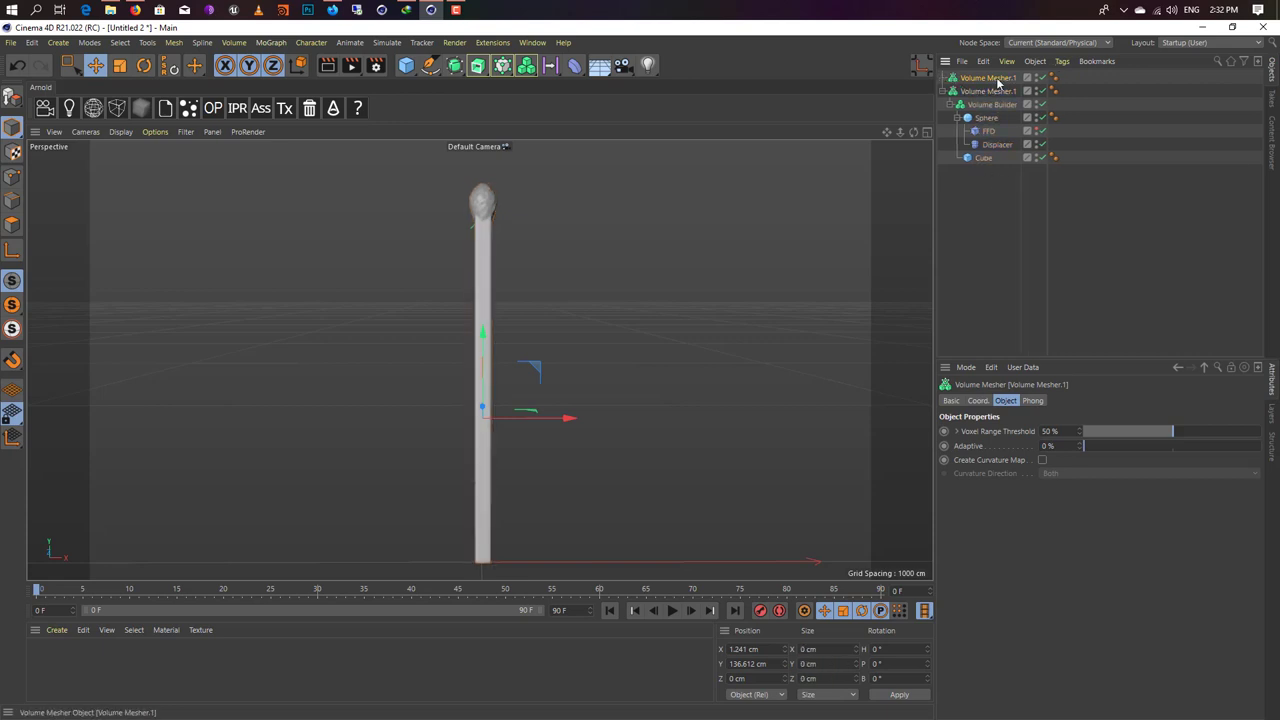
key("Delete")
left_click(990, 92)
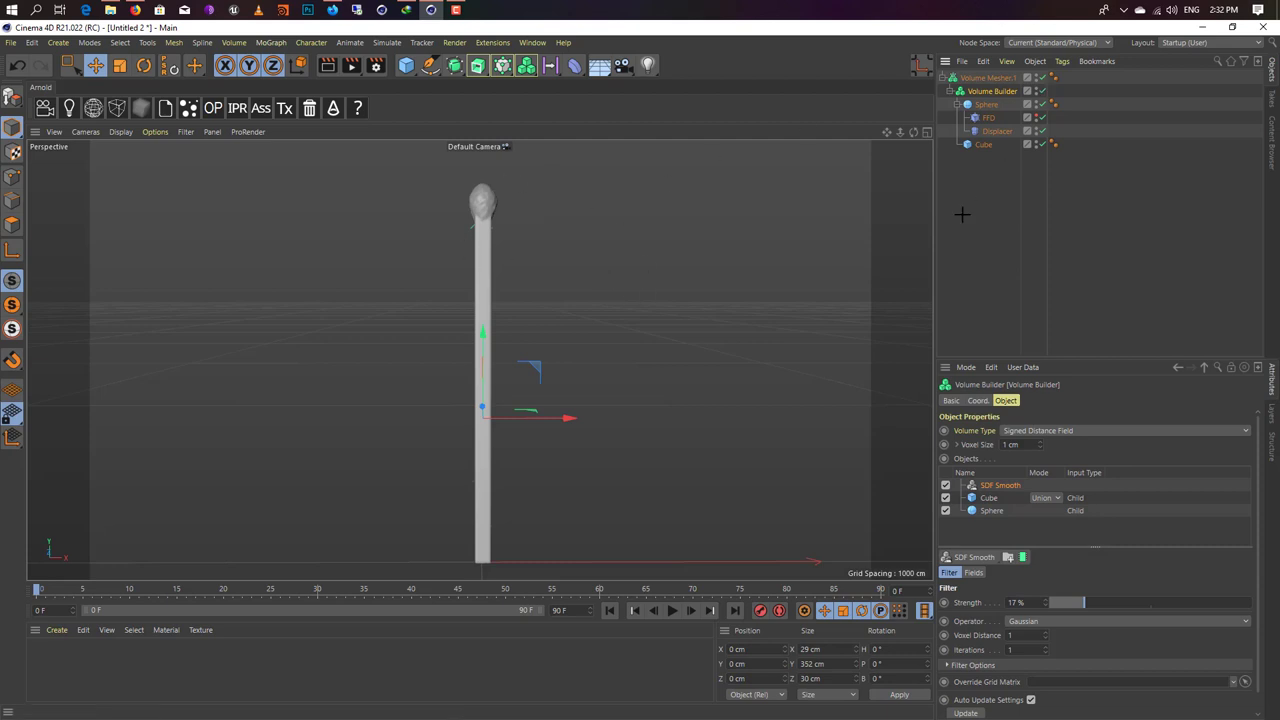
left_click_drag(957, 209, 945, 84)
left_click(944, 78)
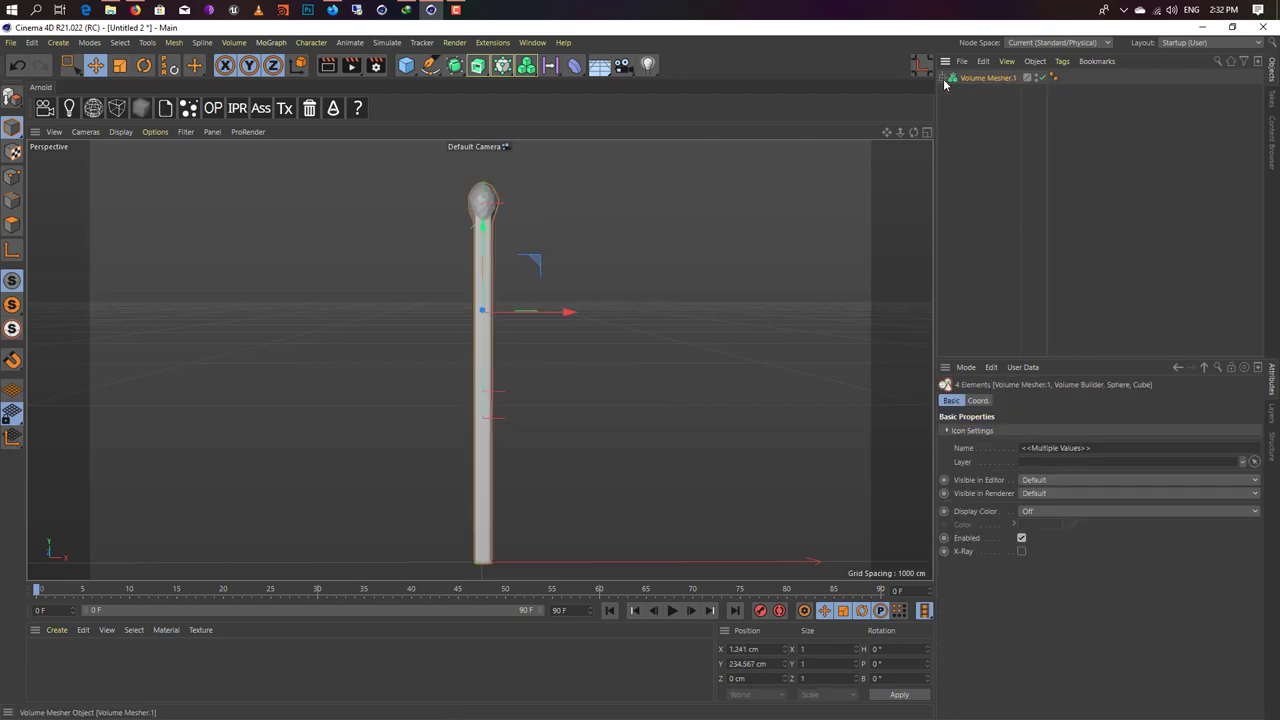
left_click(1038, 80)
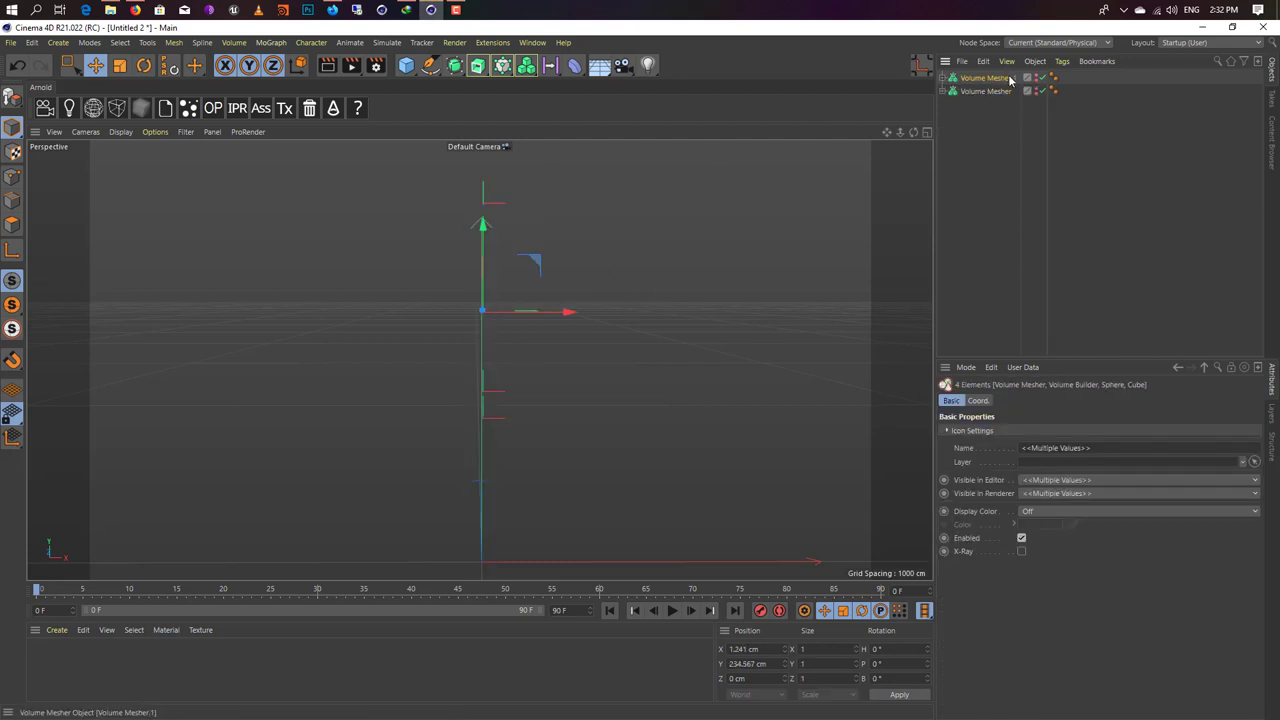
Step: Rename the hidden mesher 'match orifinal' and make the Volume Mesher copy visible
double_click(1008, 78)
type("match origi")
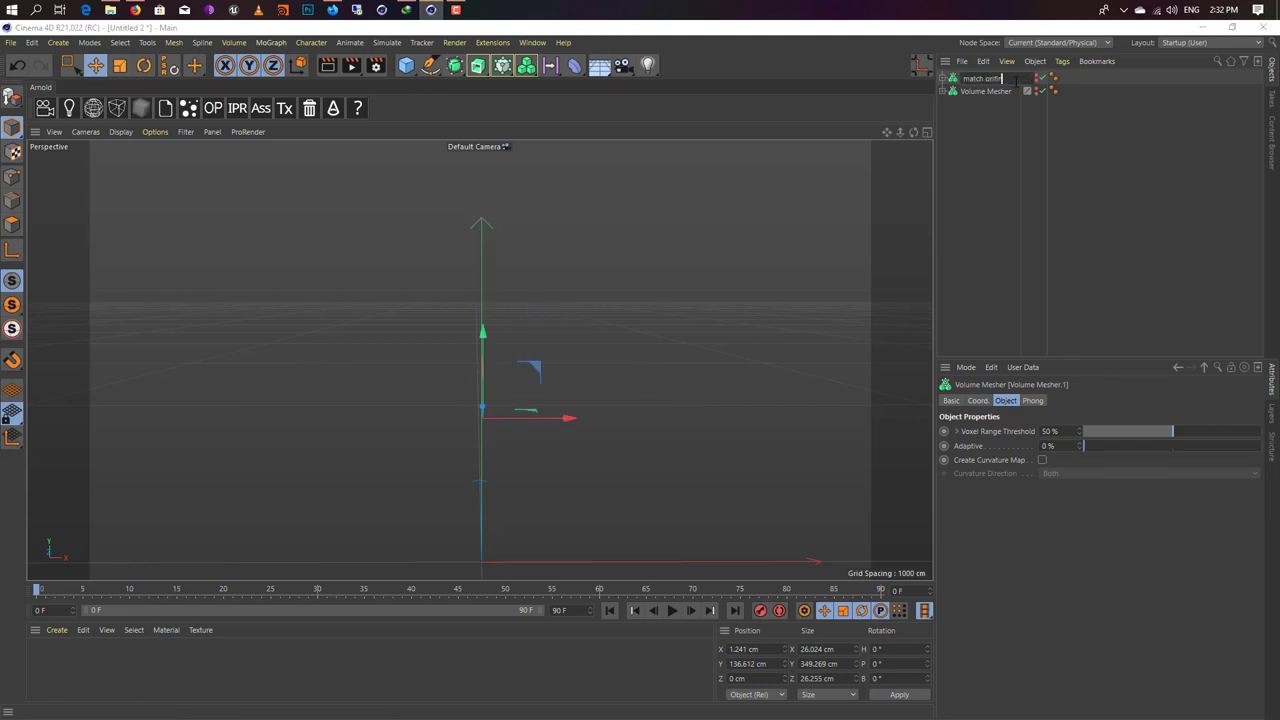
type("al")
key("Return")
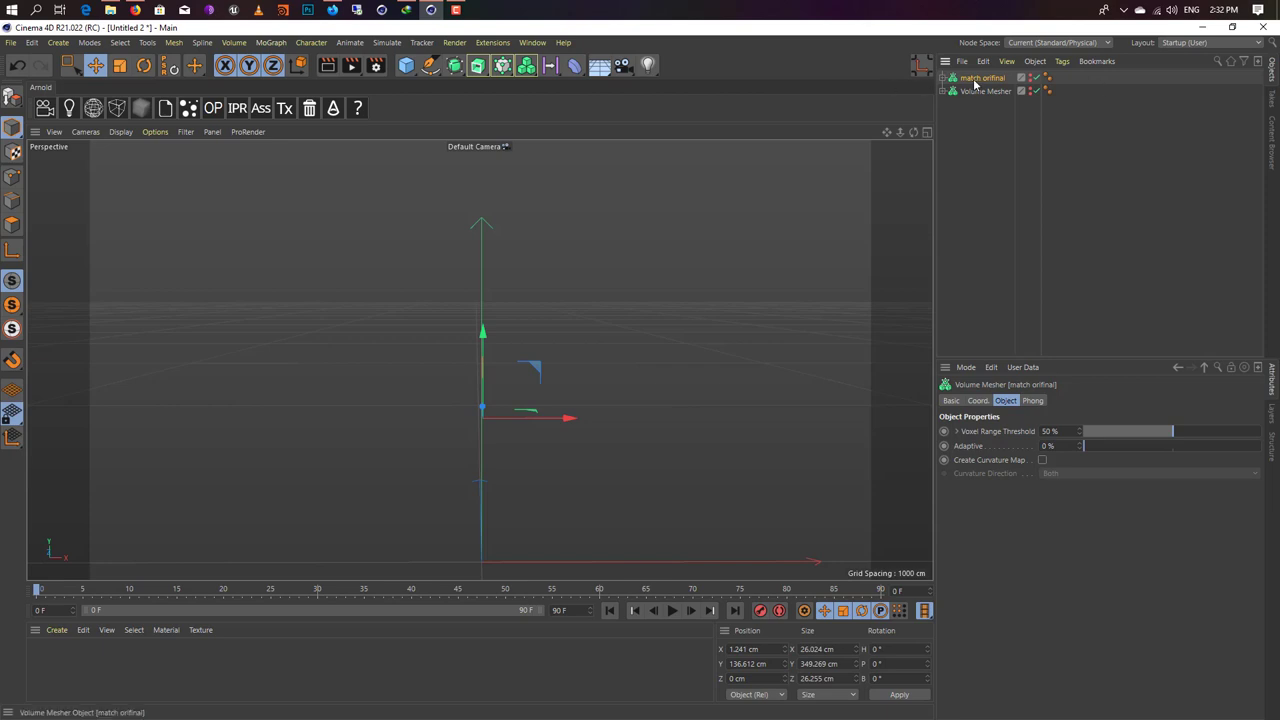
double_click(988, 91)
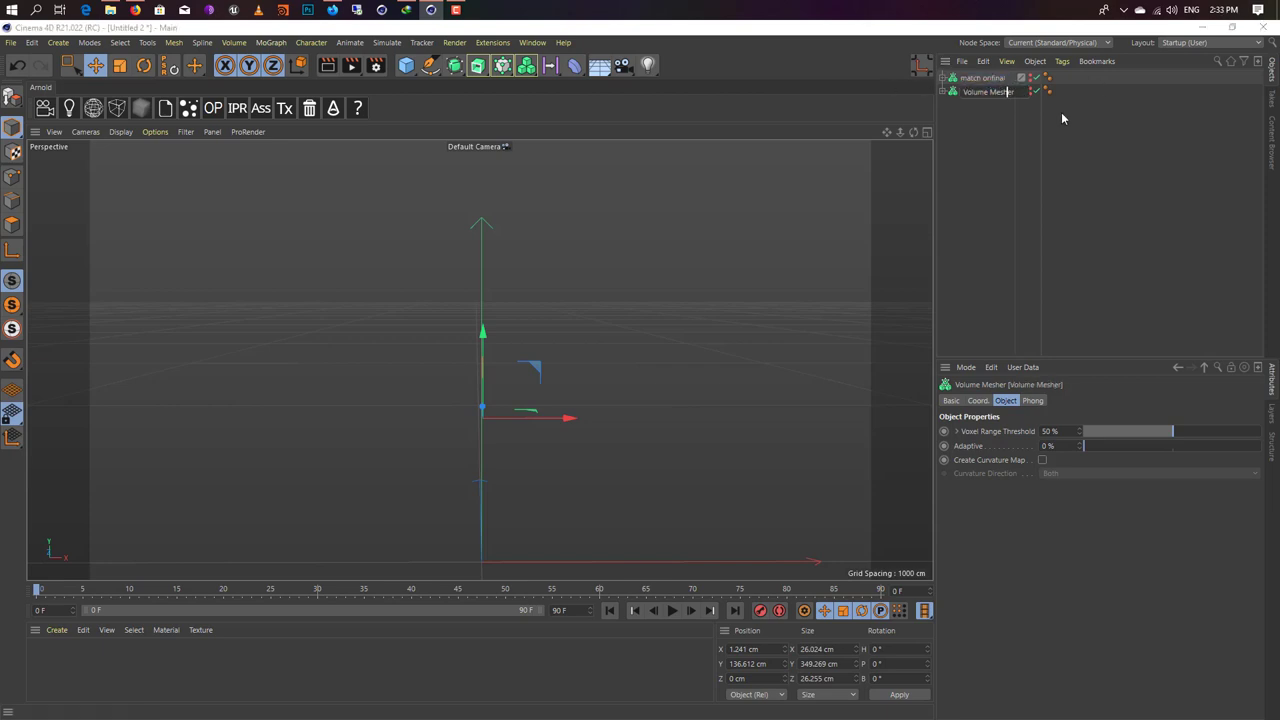
key("Return")
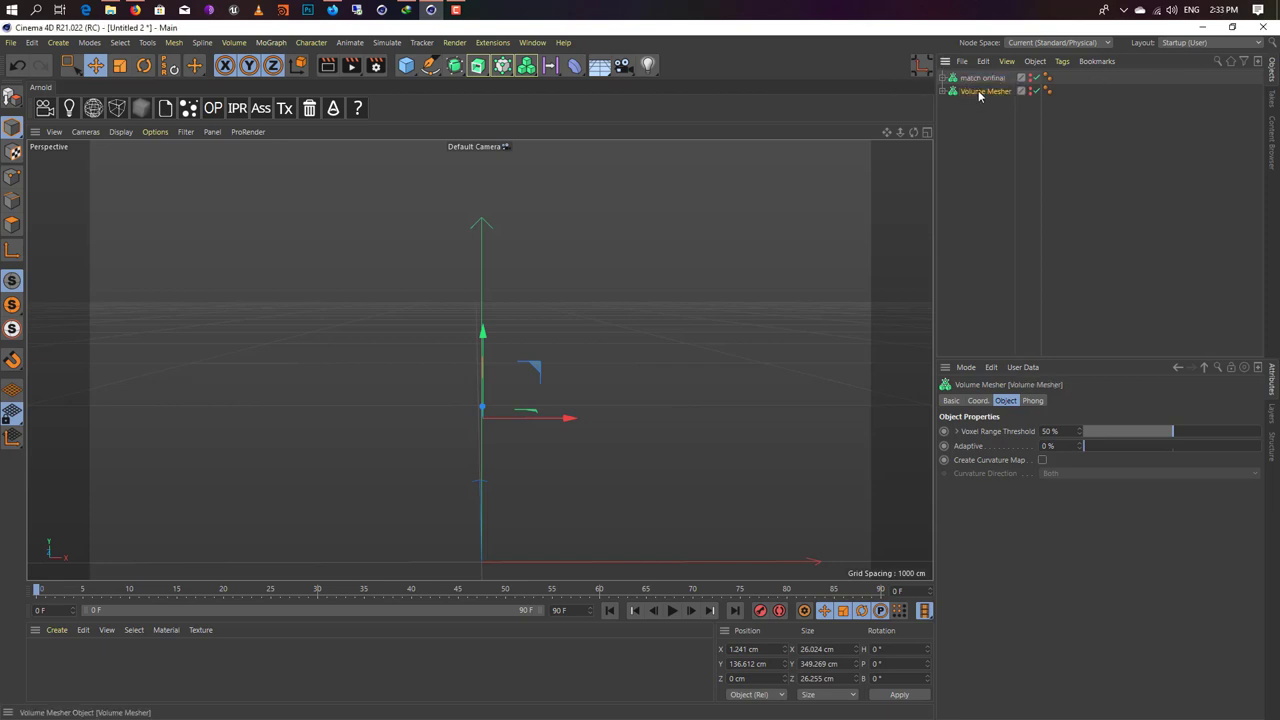
left_click(1031, 89)
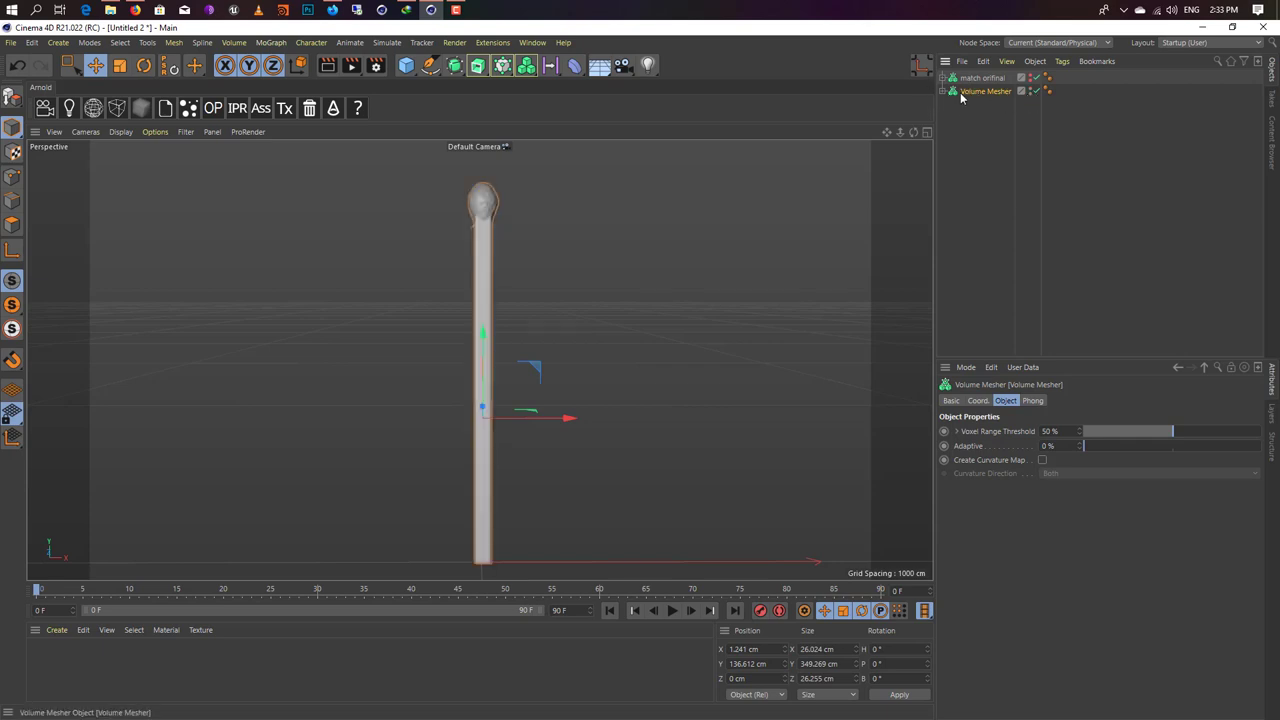
Step: Make the Volume Mesher editable with C and switch to Polygons mode with all polygons selected
key("c")
mouse_move(453, 300)
left_mouse_down("alt")
mouse_move(422, 298)
mouse_move(558, 241)
left_mouse_up("alt")
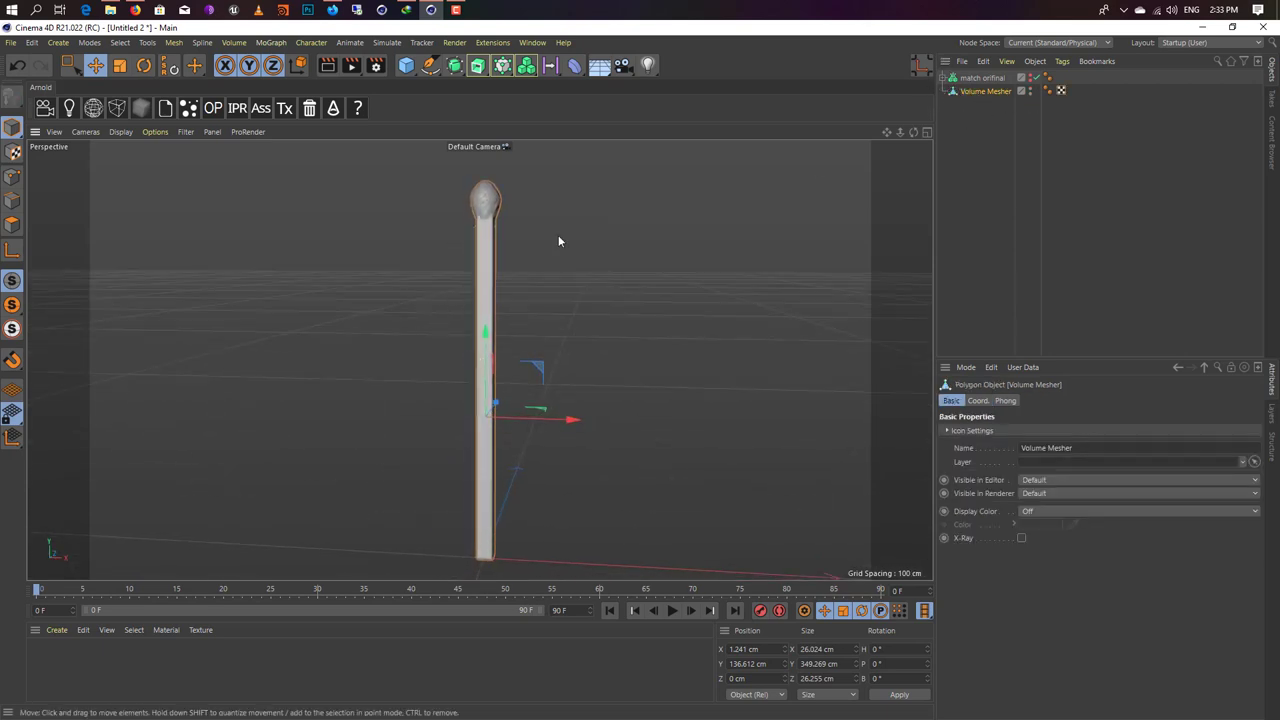
mouse_move(841, 240)
left_mouse_down("alt")
mouse_move(477, 355)
mouse_move(477, 288)
left_mouse_up("alt")
left_click_drag(531, 146, 508, 205, "alt")
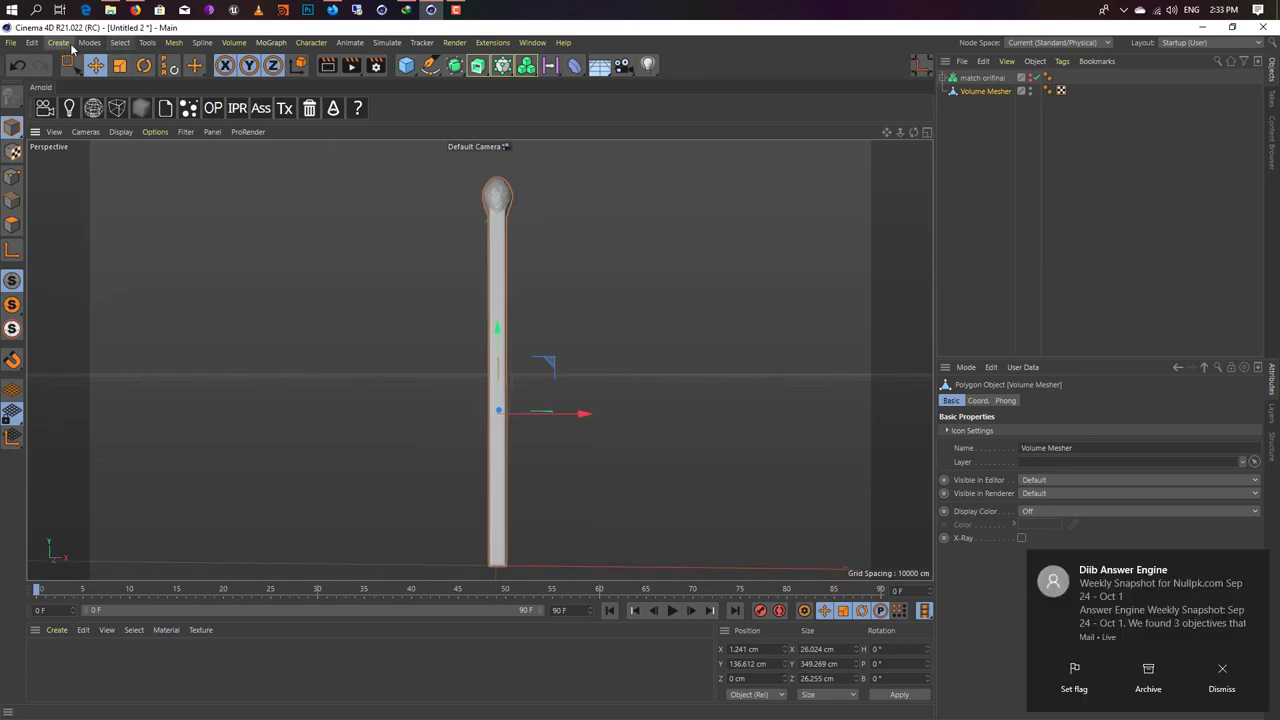
left_click(13, 226)
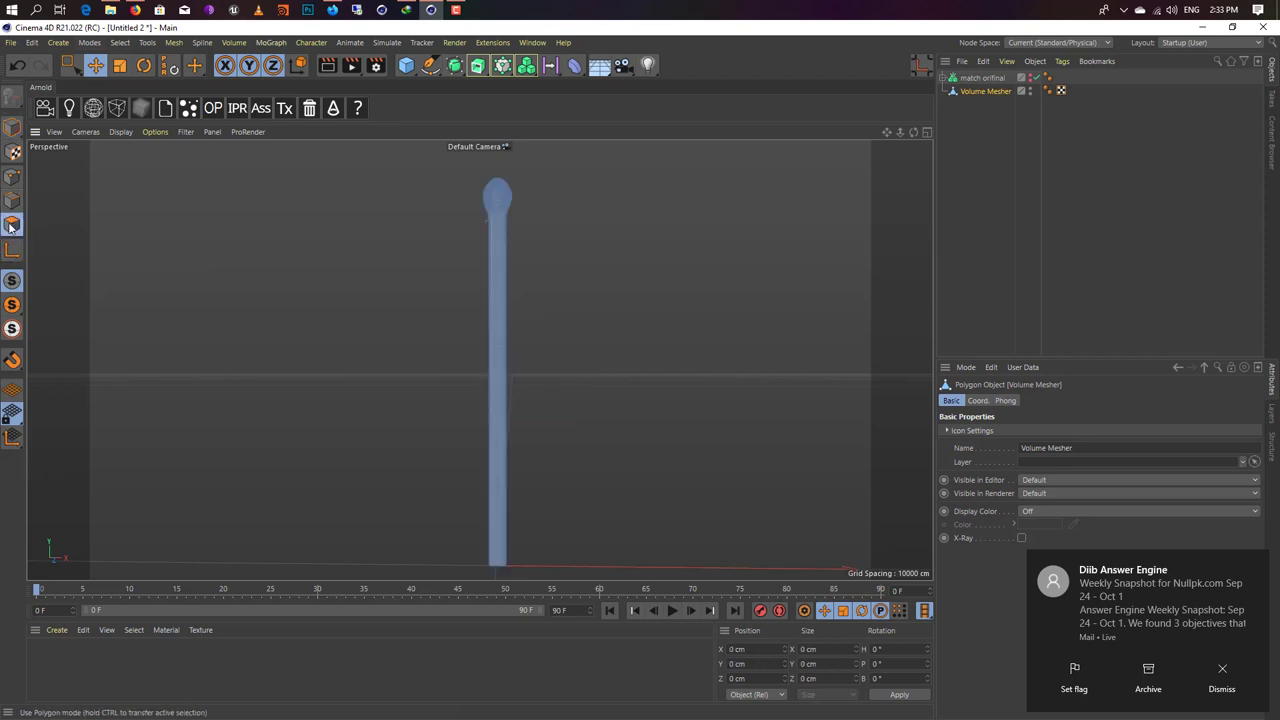
Step: Create a vertex map with Set Vertex Weight, name its tag Head, and open the Paint tool on it
left_click(118, 43)
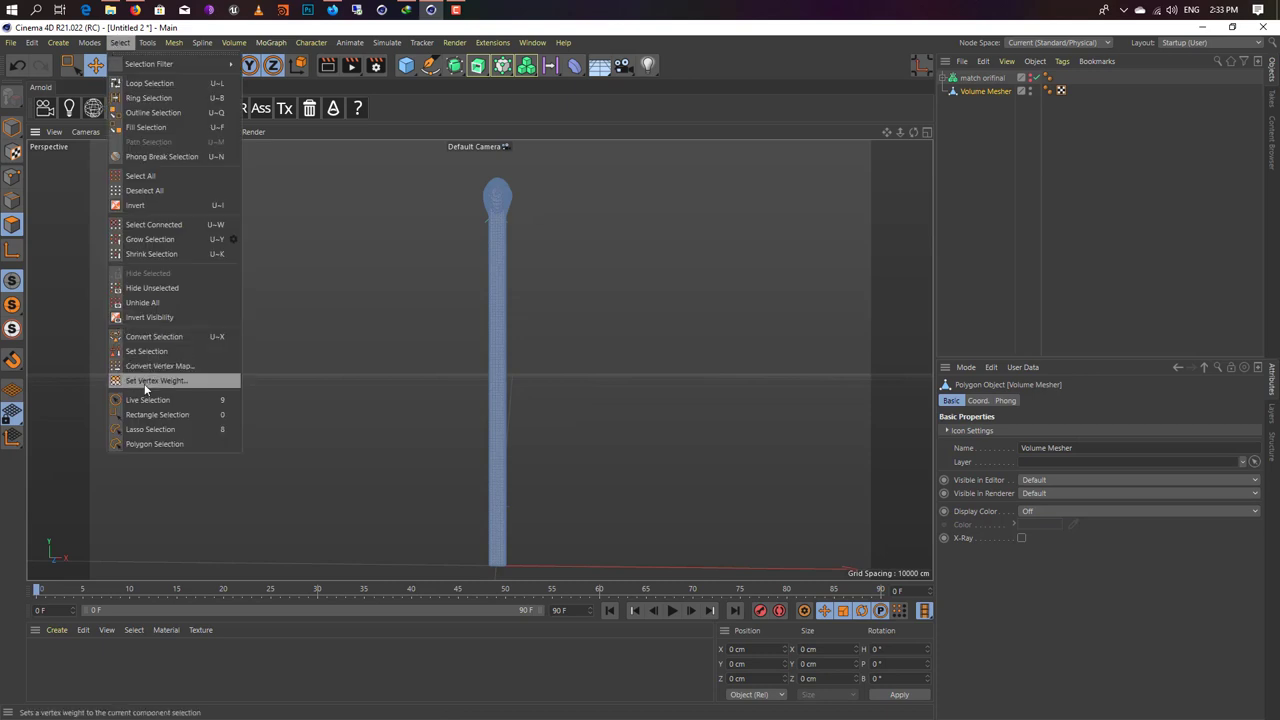
left_click(173, 379)
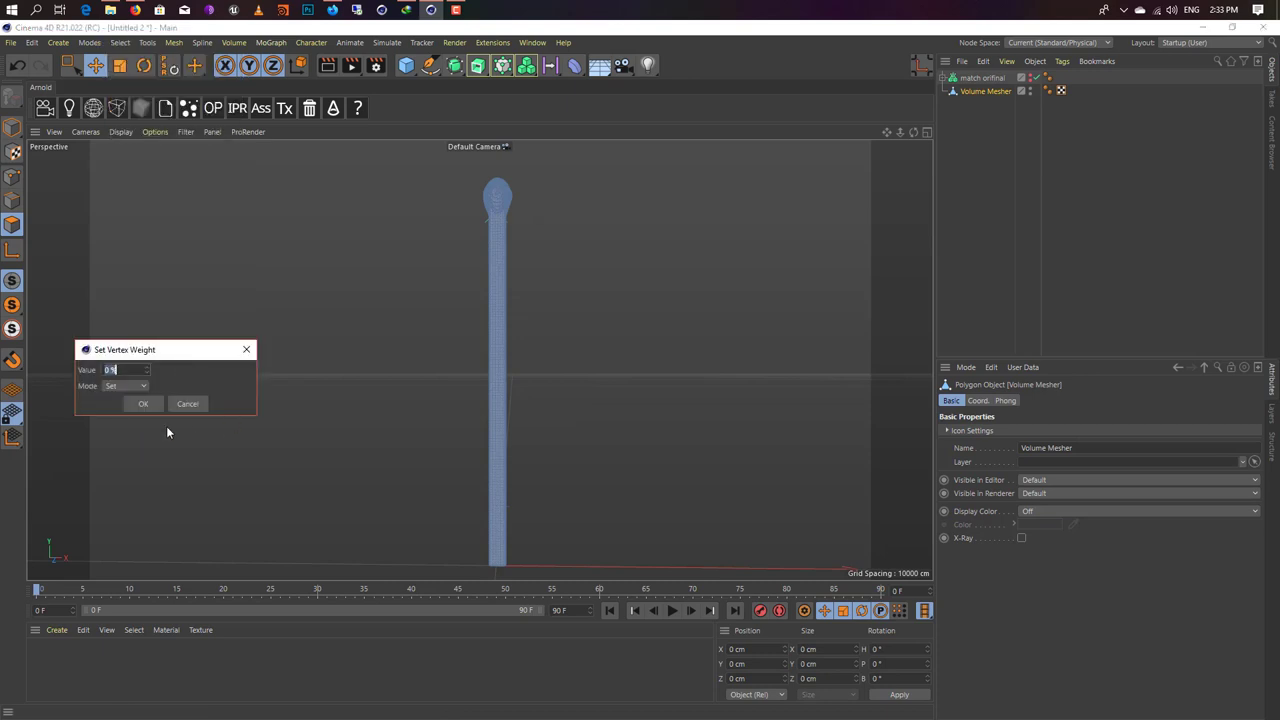
left_click(144, 404)
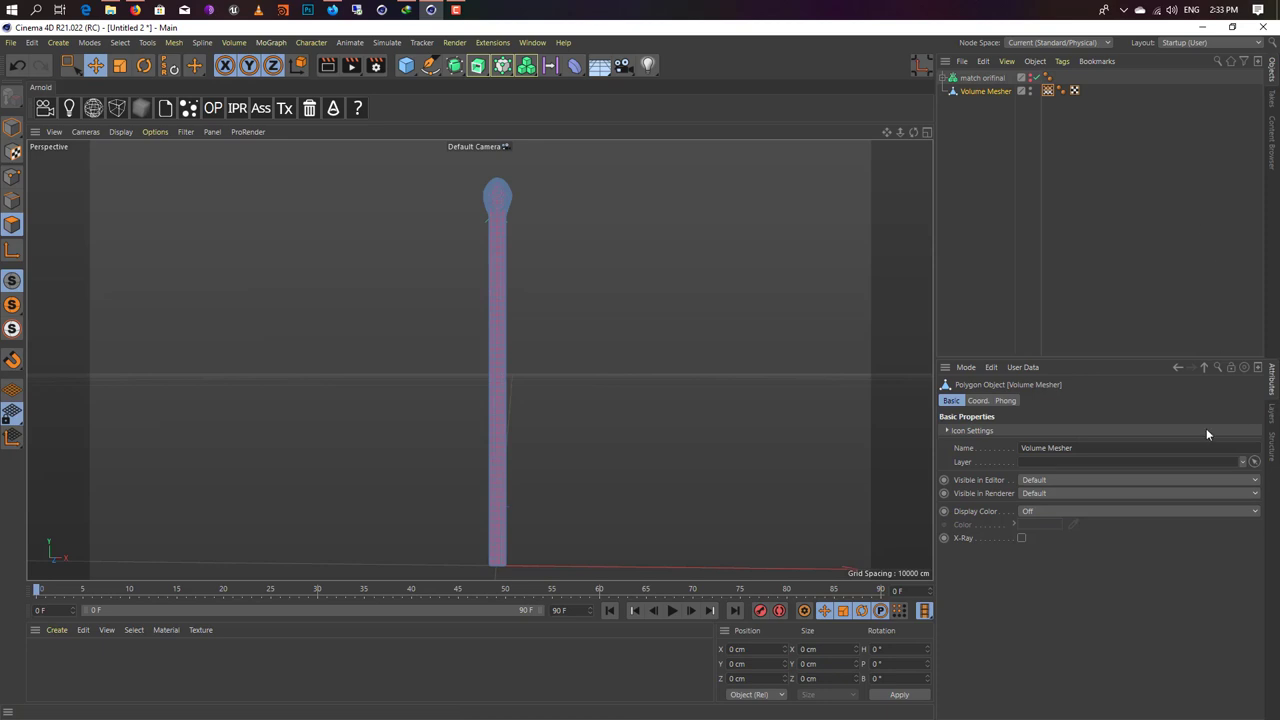
double_click(1050, 90)
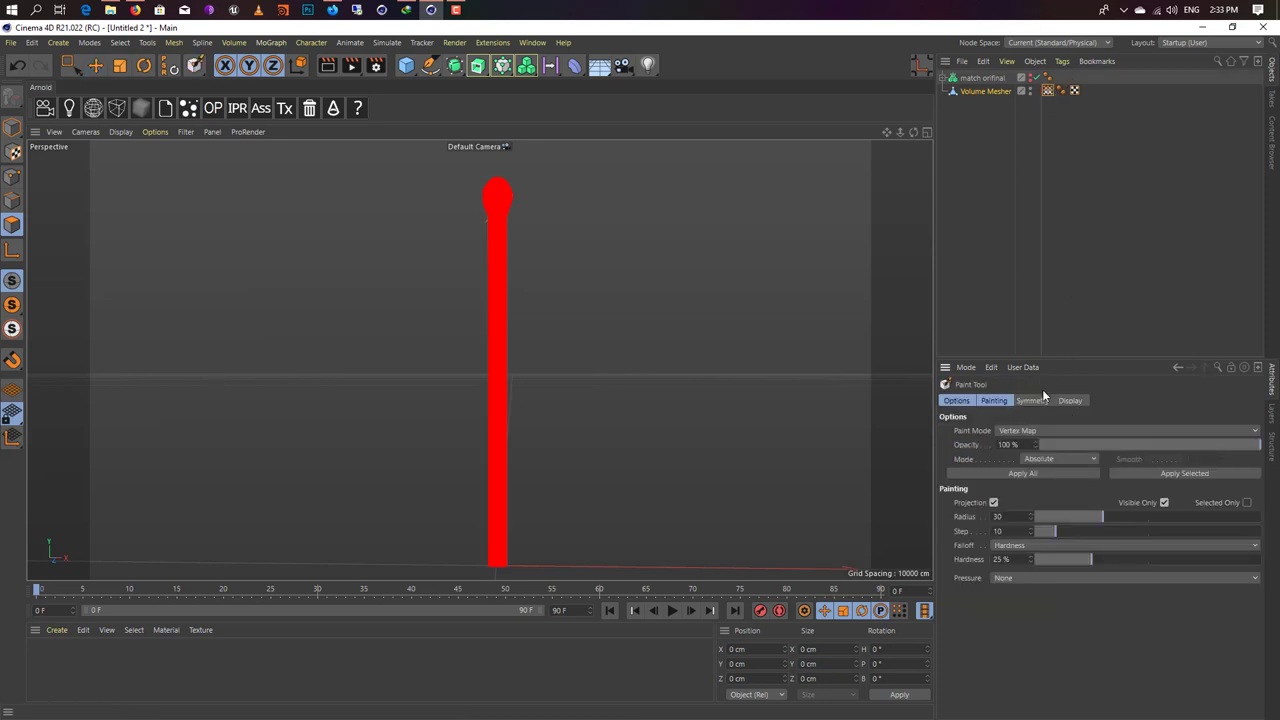
left_click(1048, 90)
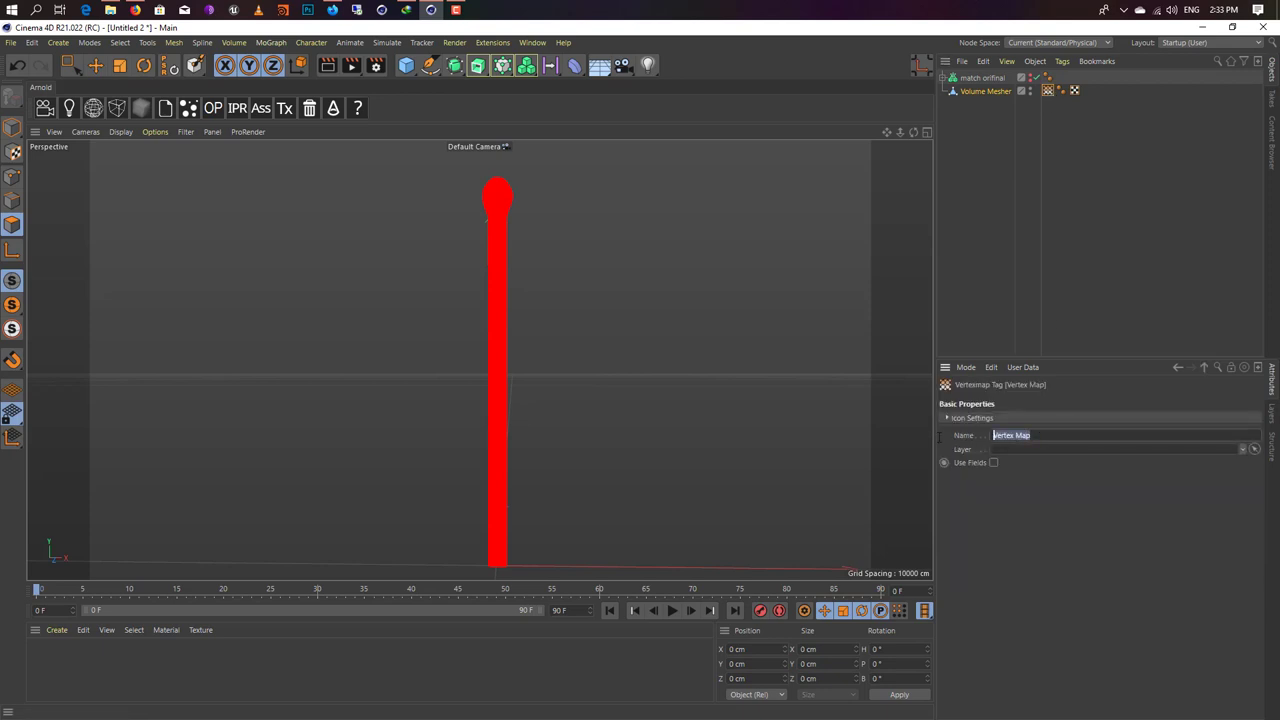
type("H")
type("ead")
key("Return")
double_click(1048, 91)
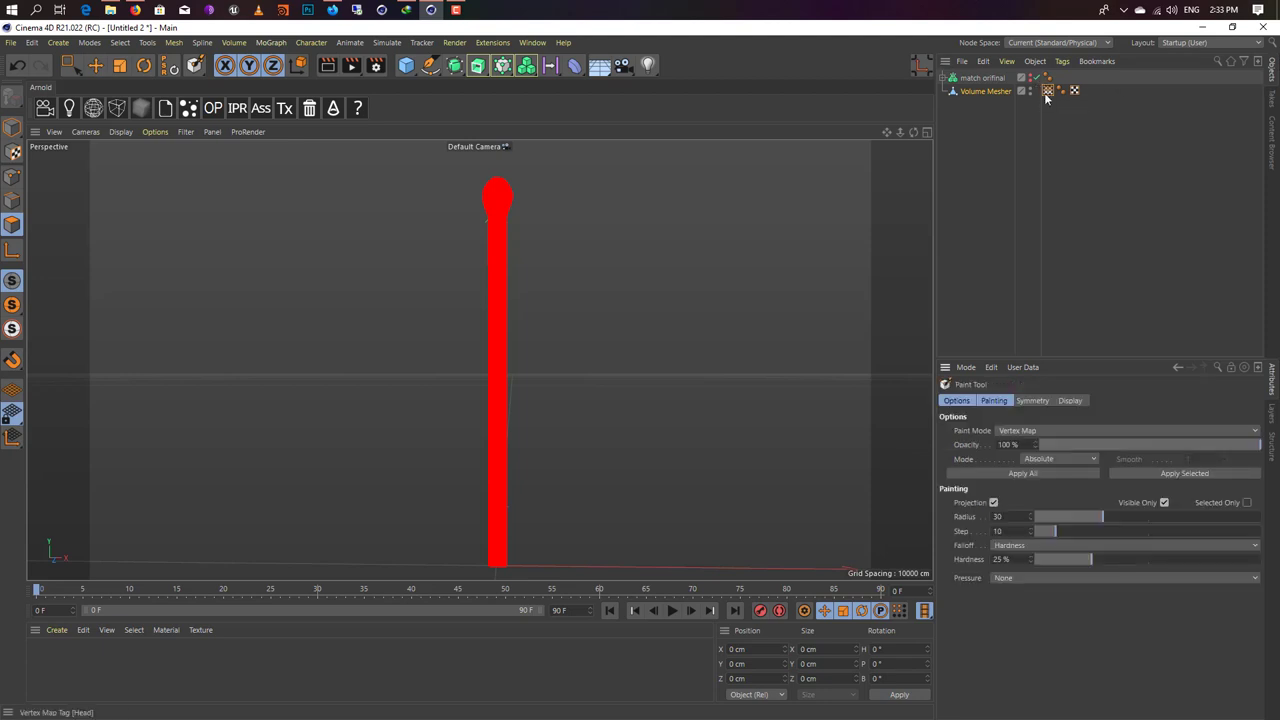
Step: Zoom in and paint the top, left side and lower edge of the match head yellow
scroll(449, 163, "up", 1)
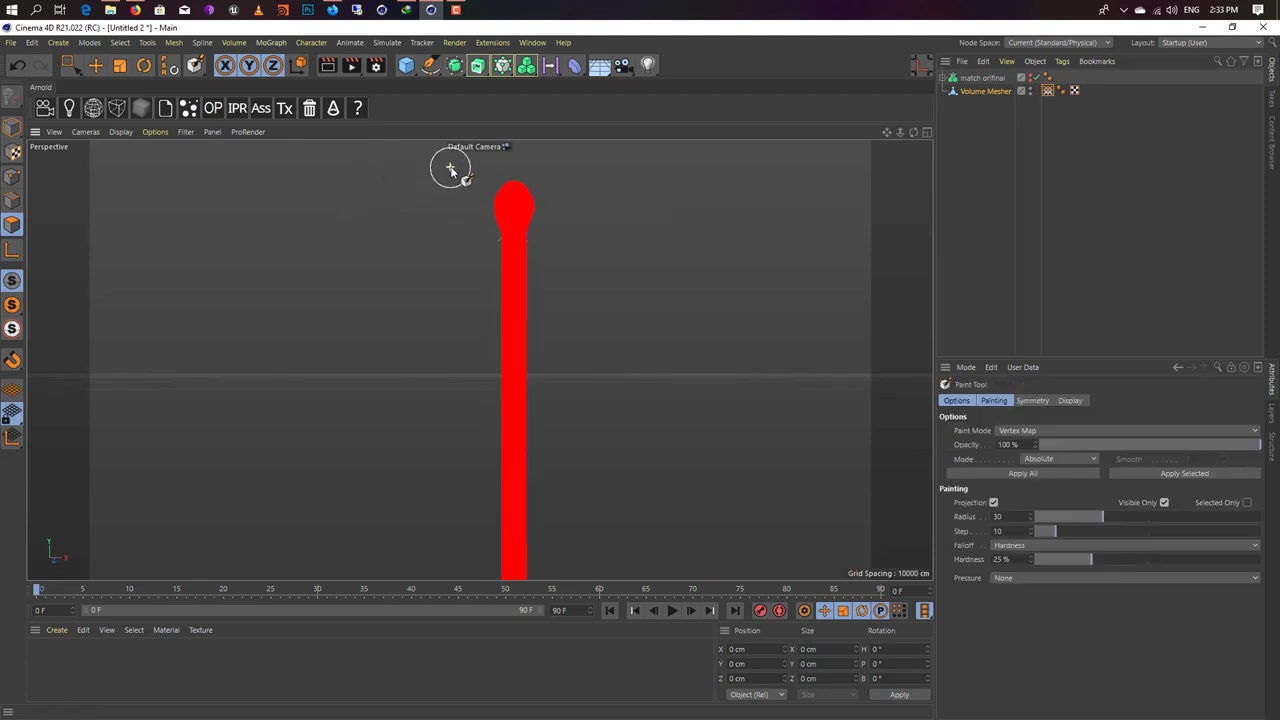
scroll(491, 177, "up", 2)
scroll(493, 182, "up", 3)
scroll(493, 182, "up", 2)
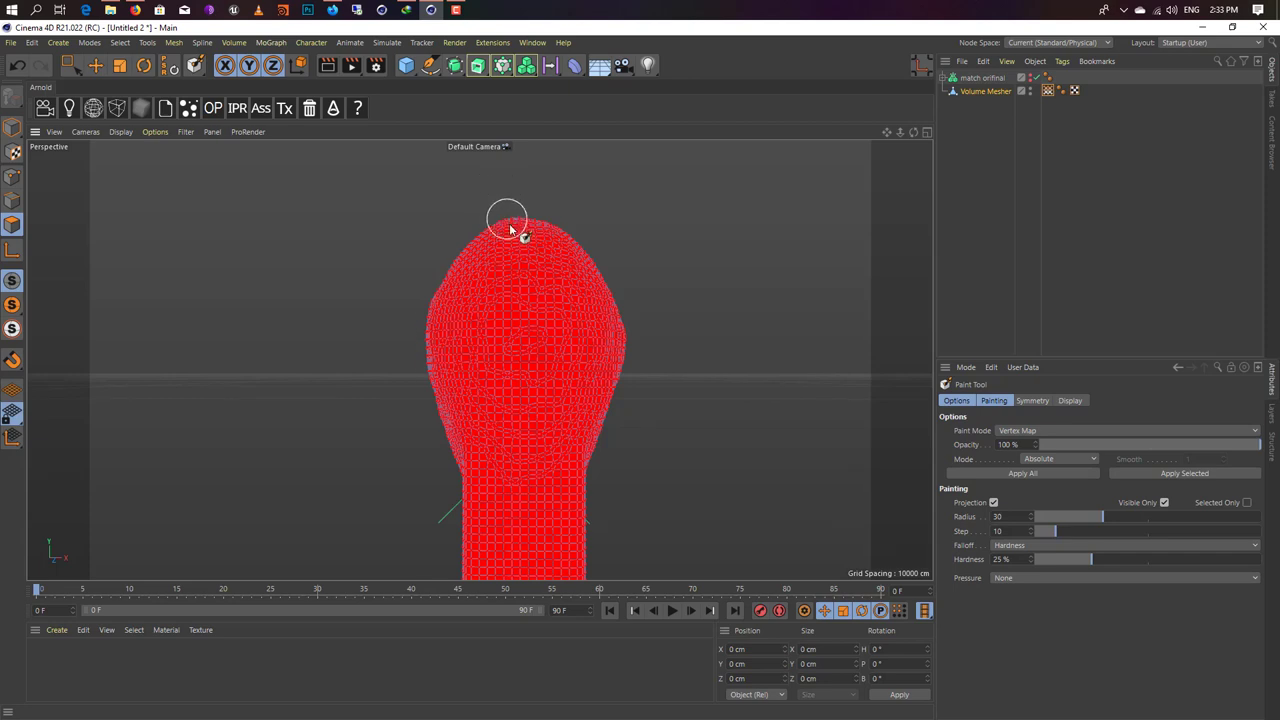
mouse_move(523, 234)
left_mouse_down()
mouse_move(521, 260)
mouse_move(346, 266)
mouse_move(611, 280)
mouse_move(580, 283)
mouse_move(540, 315)
mouse_move(586, 360)
mouse_move(494, 354)
mouse_move(476, 408)
mouse_move(409, 402)
mouse_move(571, 398)
mouse_move(548, 445)
mouse_move(510, 460)
mouse_move(520, 428)
mouse_move(606, 429)
mouse_move(435, 414)
left_mouse_up()
mouse_move(435, 414)
left_mouse_down("alt")
mouse_move(565, 340)
mouse_move(628, 386)
mouse_move(474, 409)
left_mouse_up("alt")
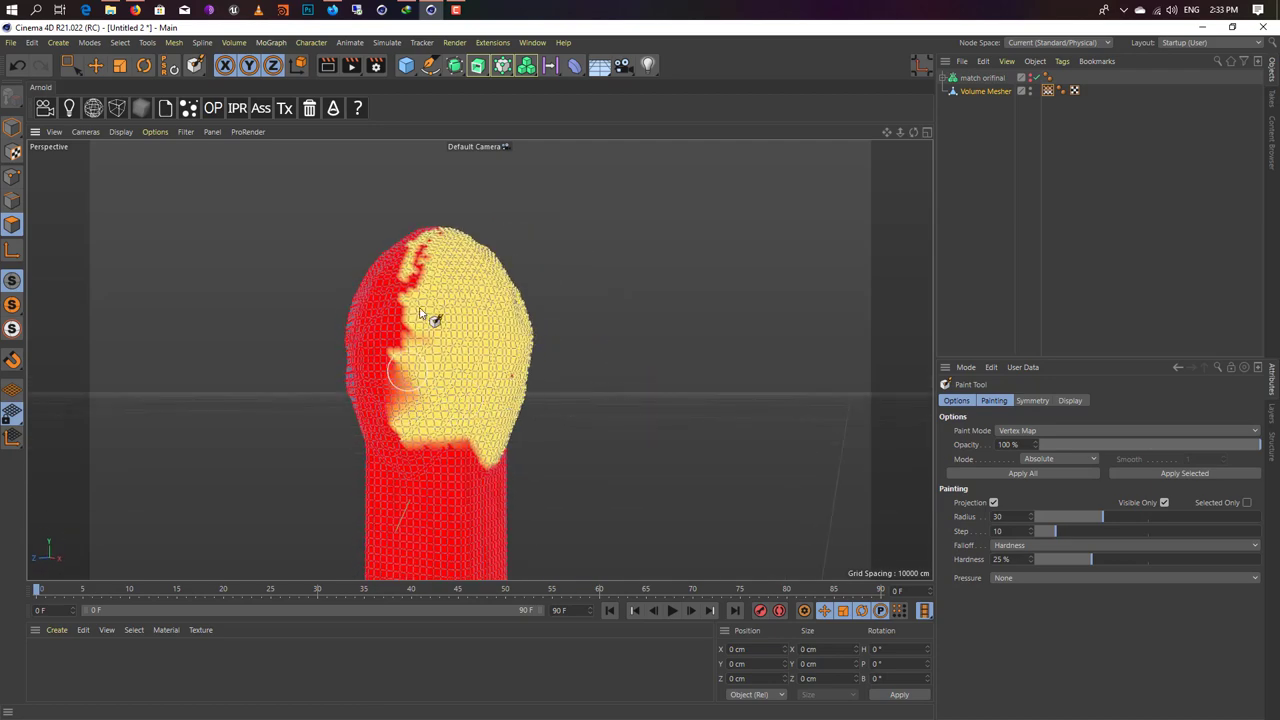
mouse_move(435, 222)
left_mouse_down()
mouse_move(391, 386)
mouse_move(423, 420)
mouse_move(465, 362)
mouse_move(420, 445)
mouse_move(408, 451)
mouse_move(343, 400)
mouse_move(352, 362)
mouse_move(386, 329)
mouse_move(343, 291)
mouse_move(394, 357)
mouse_move(272, 383)
mouse_move(306, 414)
mouse_move(286, 443)
mouse_move(306, 463)
mouse_move(293, 342)
mouse_move(243, 323)
mouse_move(277, 337)
mouse_move(561, 308)
mouse_move(440, 320)
left_mouse_up()
mouse_move(362, 320)
left_mouse_down()
mouse_move(394, 371)
mouse_move(357, 414)
mouse_move(331, 414)
mouse_move(353, 321)
mouse_move(408, 371)
mouse_move(523, 286)
mouse_move(667, 295)
left_mouse_up()
mouse_move(417, 255)
left_mouse_down()
mouse_move(423, 214)
mouse_move(408, 249)
mouse_move(423, 260)
mouse_move(390, 208)
mouse_move(414, 200)
left_mouse_up()
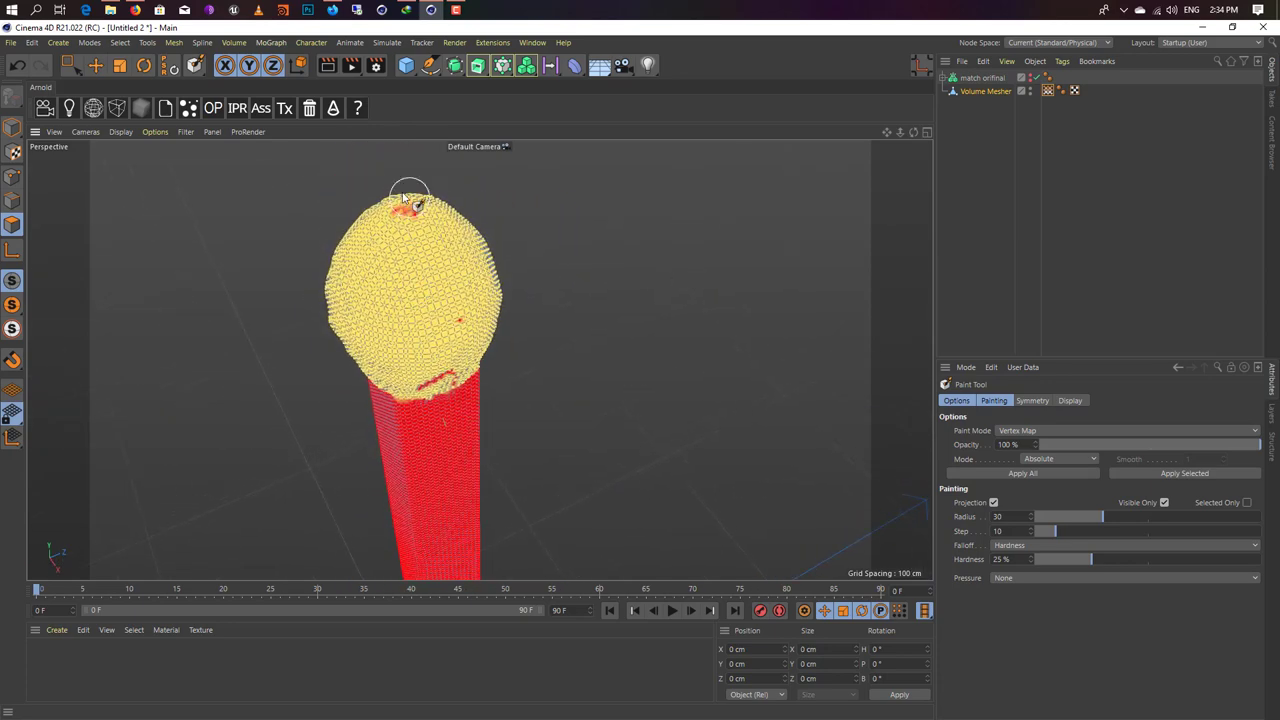
mouse_move(447, 333)
left_mouse_down("alt")
mouse_move(437, 223)
mouse_move(430, 380)
mouse_move(400, 410)
mouse_move(471, 400)
left_mouse_up("alt")
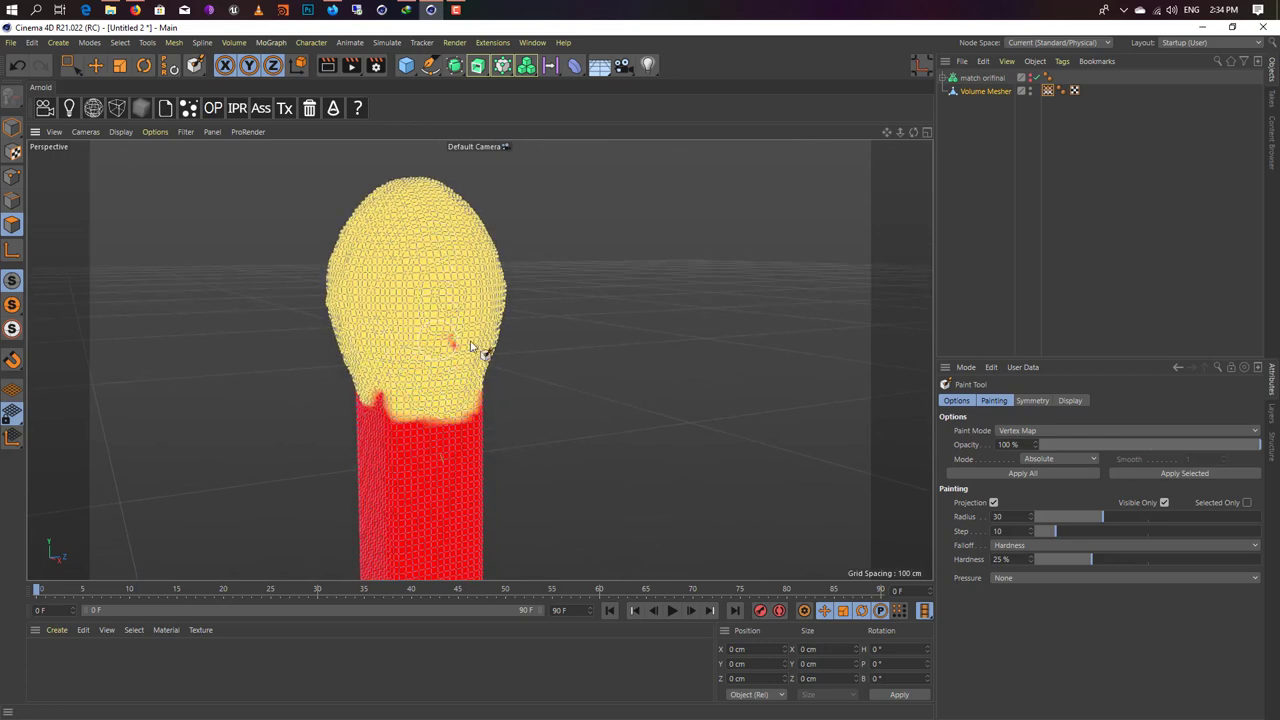
mouse_move(349, 291)
left_mouse_down("alt")
mouse_move(330, 283)
mouse_move(300, 334)
mouse_move(371, 294)
mouse_move(437, 228)
mouse_move(551, 257)
mouse_move(326, 302)
left_mouse_up("alt")
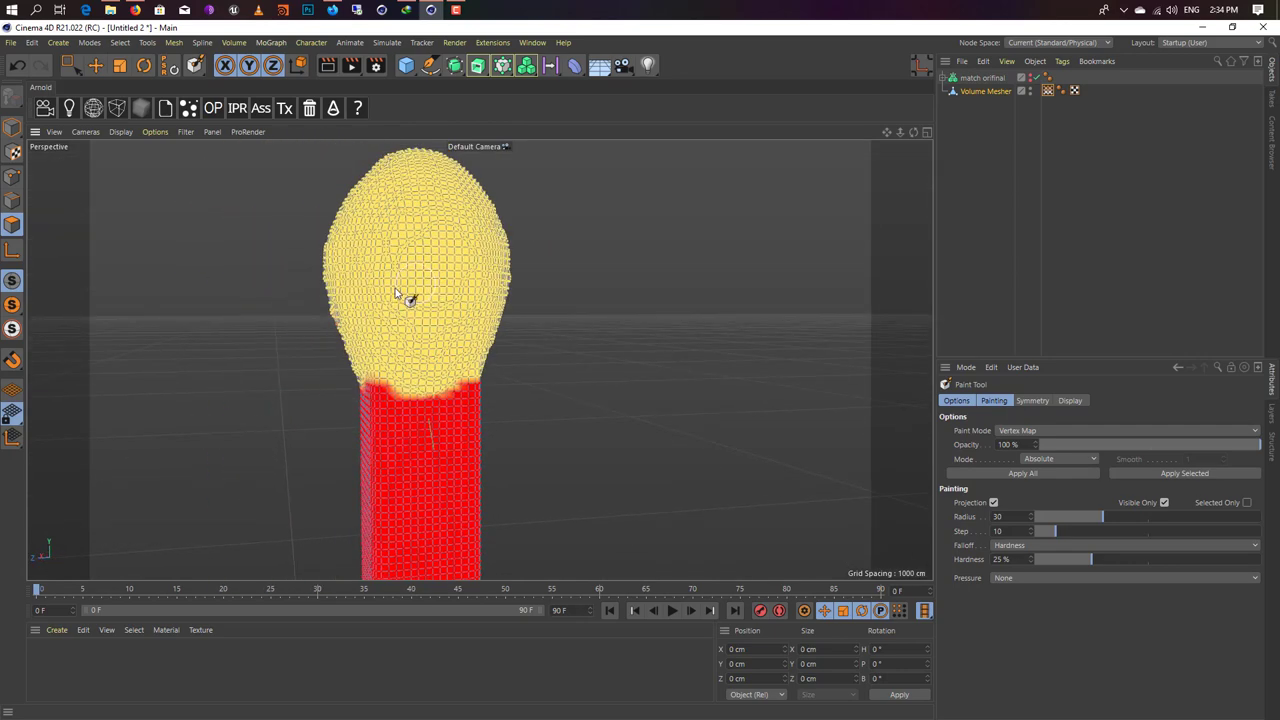
Step: Orbit around the head, straighten the yellow/red boundary, and touch up the red streak at its base
left_click_drag(409, 291, 506, 274, "alt")
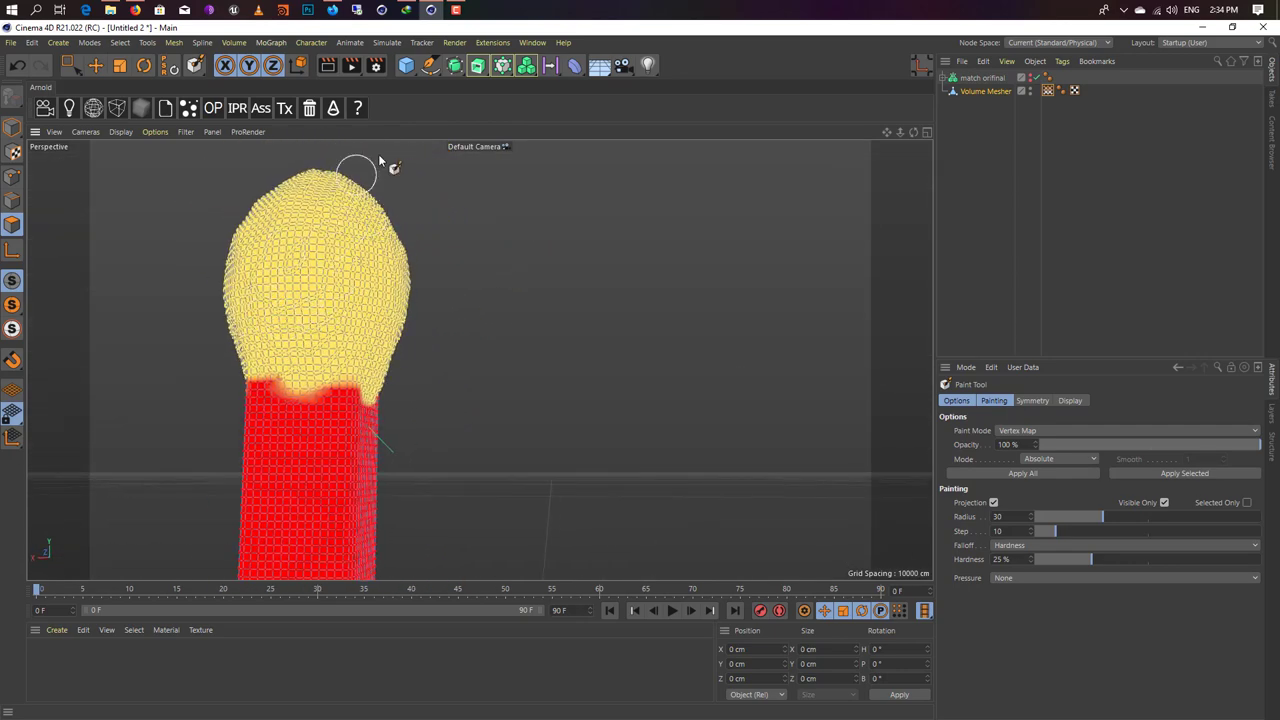
mouse_move(366, 280)
left_mouse_down("alt")
mouse_move(354, 280)
mouse_move(417, 291)
left_mouse_up("alt")
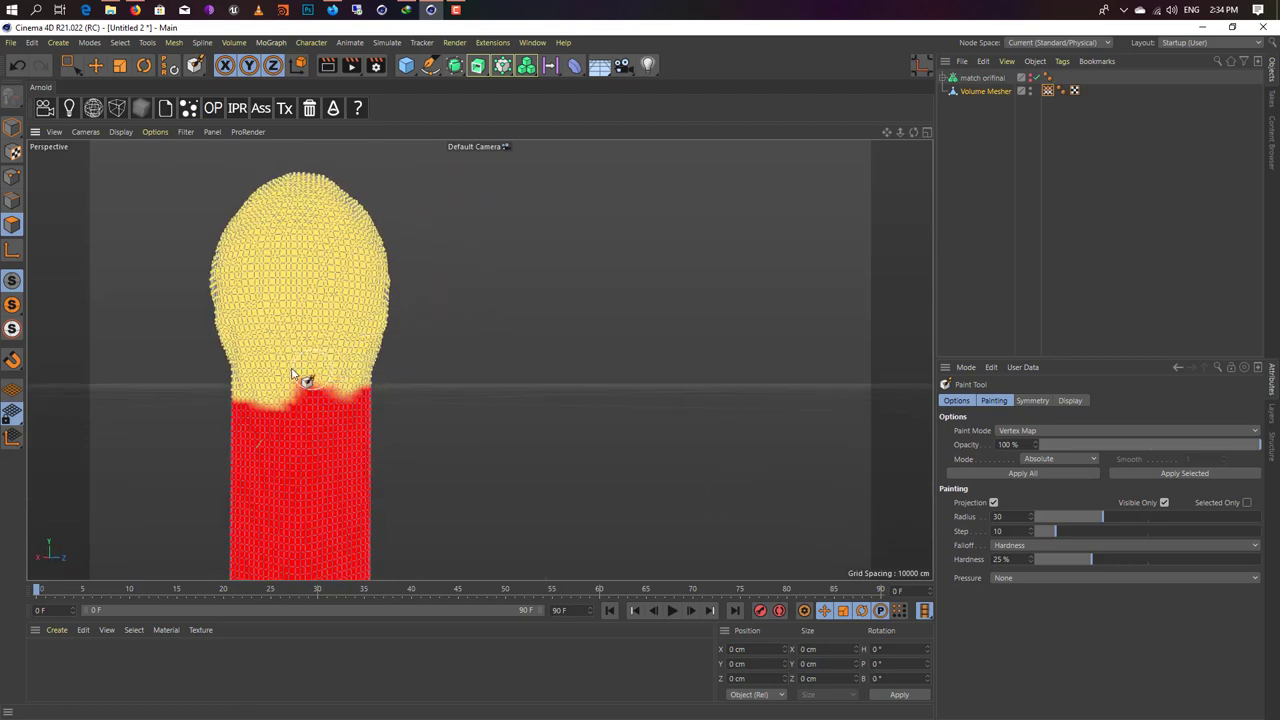
left_click_drag(300, 371, 380, 382)
mouse_move(251, 277)
left_mouse_down("alt")
mouse_move(400, 280)
mouse_move(477, 300)
left_mouse_up("alt")
scroll(370, 317, "up", 3)
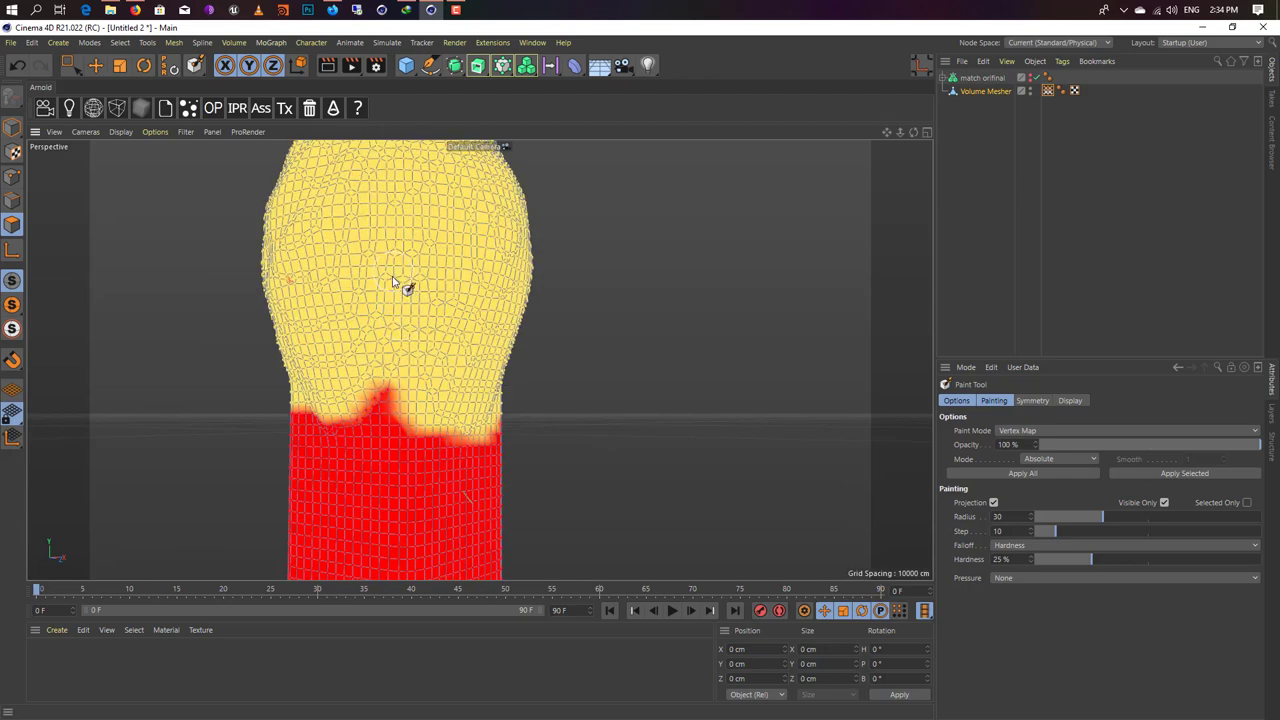
scroll(403, 283, "up", 3)
scroll(457, 403, "up", 2)
mouse_move(371, 343)
left_mouse_down("alt")
mouse_move(290, 335)
mouse_move(357, 366)
mouse_move(349, 349)
mouse_move(436, 411)
mouse_move(480, 420)
mouse_move(371, 377)
mouse_move(343, 386)
mouse_move(471, 420)
mouse_move(558, 372)
mouse_move(570, 381)
mouse_move(537, 369)
mouse_move(335, 388)
mouse_move(168, 378)
mouse_move(414, 386)
mouse_move(385, 330)
left_mouse_up("alt")
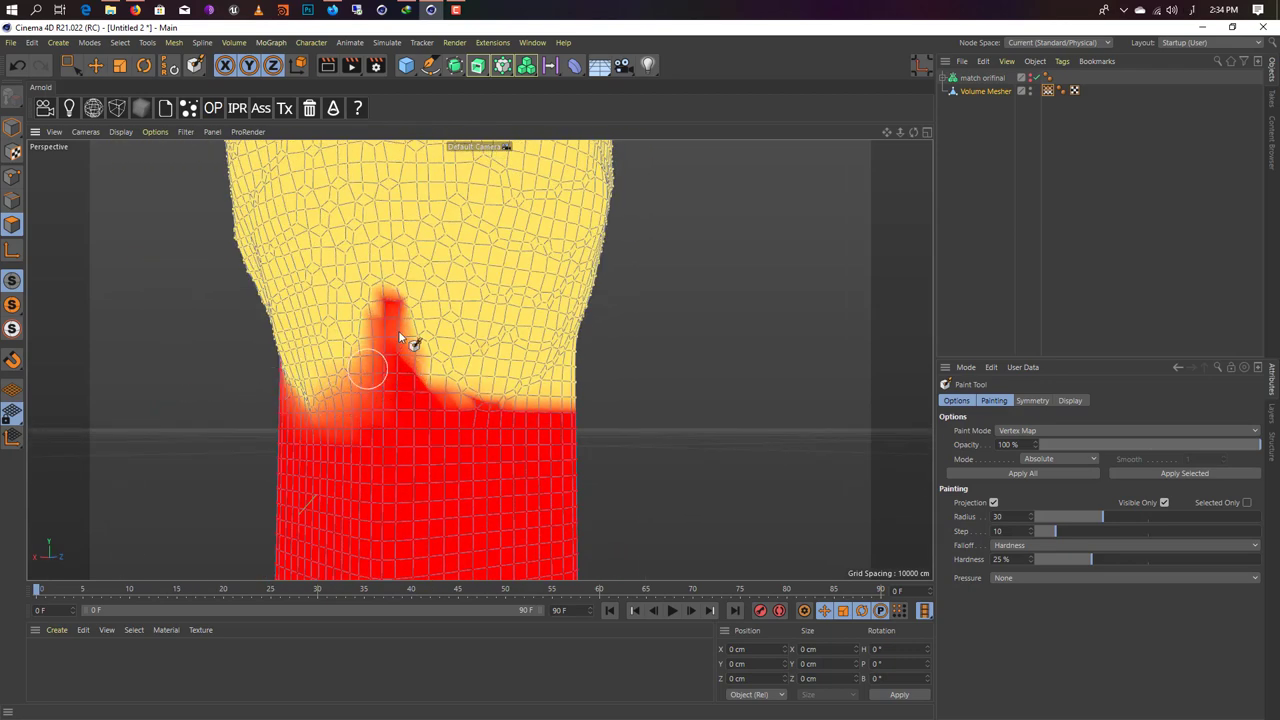
mouse_move(422, 395)
left_mouse_down()
mouse_move(516, 399)
mouse_move(281, 387)
mouse_move(357, 371)
mouse_move(357, 323)
mouse_move(346, 357)
mouse_move(309, 386)
mouse_move(389, 360)
mouse_move(477, 380)
mouse_move(414, 366)
mouse_move(443, 337)
mouse_move(431, 360)
mouse_move(229, 366)
mouse_move(251, 320)
mouse_move(357, 337)
mouse_move(414, 373)
mouse_move(380, 343)
mouse_move(528, 354)
mouse_move(426, 366)
mouse_move(470, 335)
mouse_move(425, 267)
mouse_move(460, 282)
left_mouse_up()
Step: Return to Model mode with the Move tool and clear the object selection
left_click(18, 134)
key("e")
left_click(146, 217)
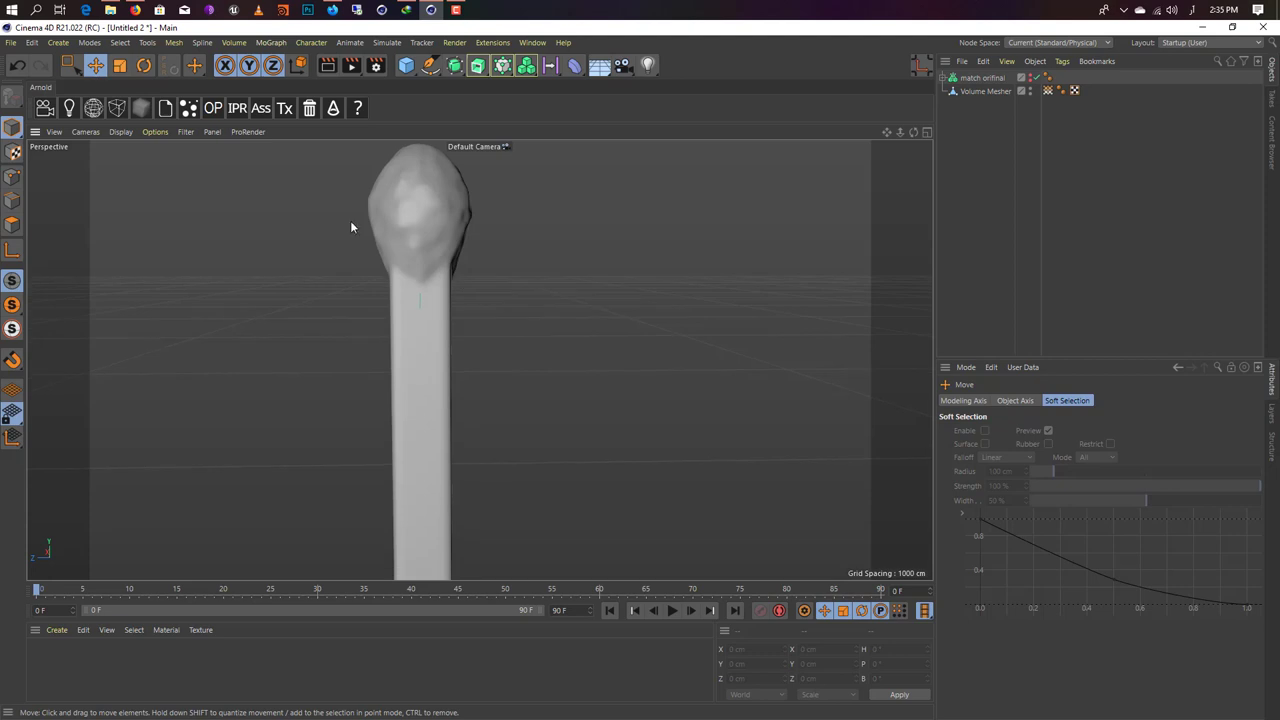
mouse_move(400, 237)
left_mouse_down("alt")
mouse_move(420, 214)
mouse_move(528, 217)
mouse_move(466, 182)
mouse_move(455, 185)
mouse_move(467, 197)
mouse_move(492, 195)
mouse_move(480, 266)
mouse_move(523, 243)
mouse_move(534, 254)
mouse_move(526, 247)
left_mouse_up("alt")
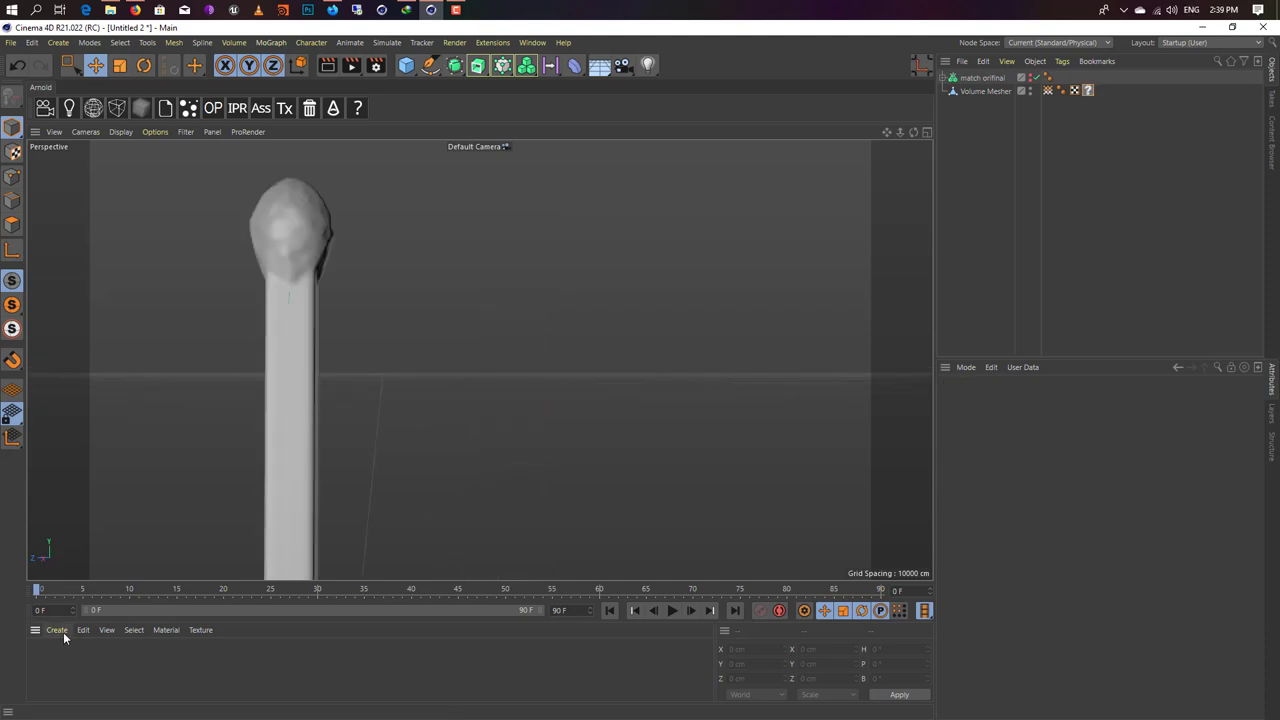
Step: Create a New Node Material, apply it to the Volume Mesher, and open its Node Editor
left_click(63, 632)
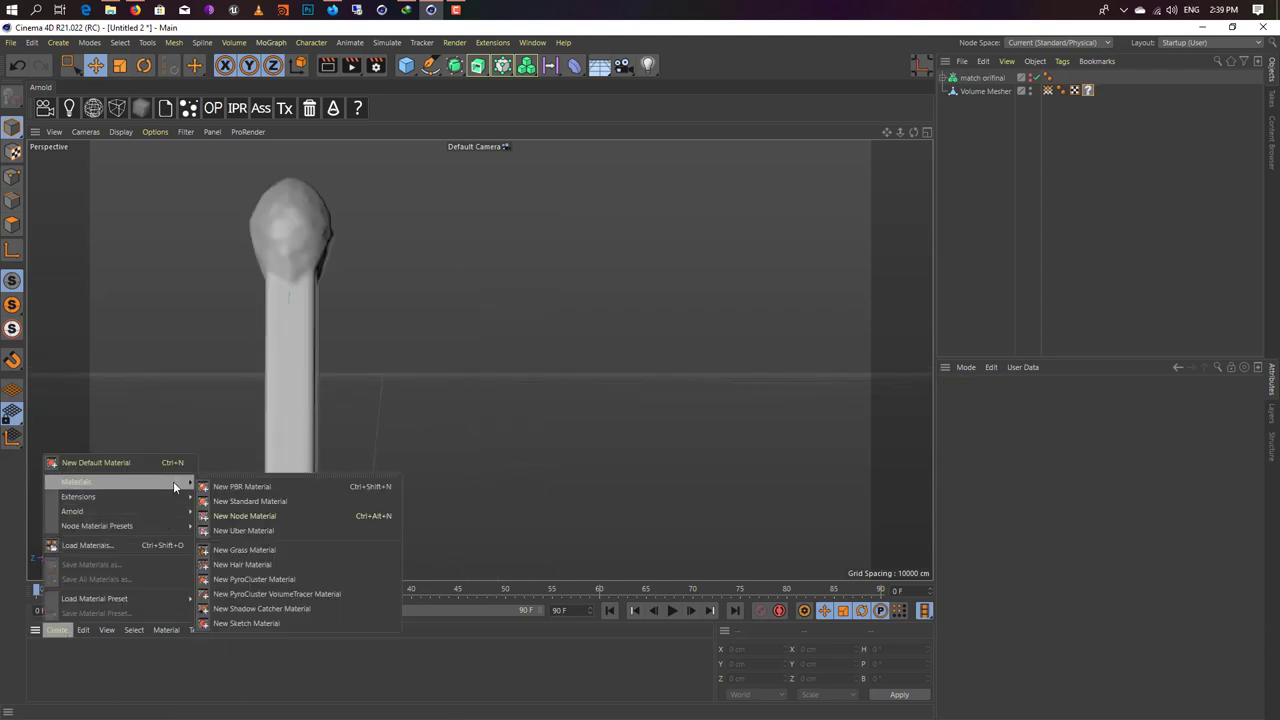
left_click(241, 516)
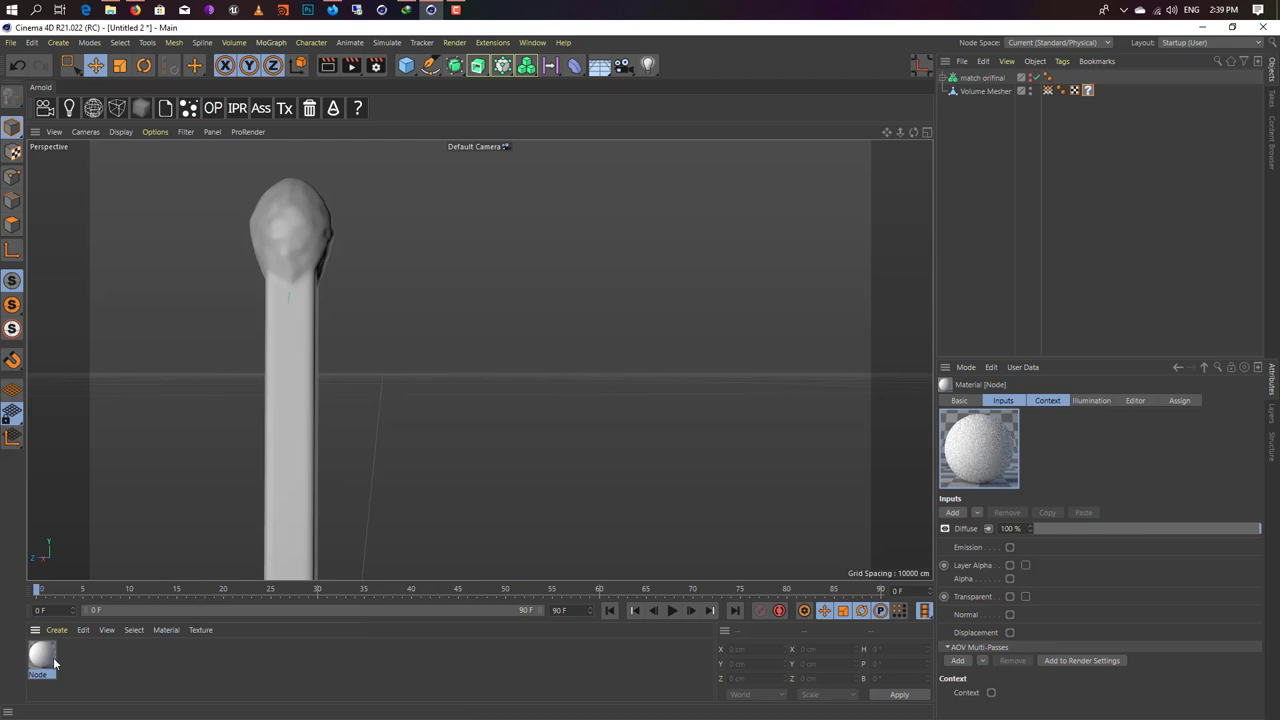
left_click_drag(877, 167, 1090, 92)
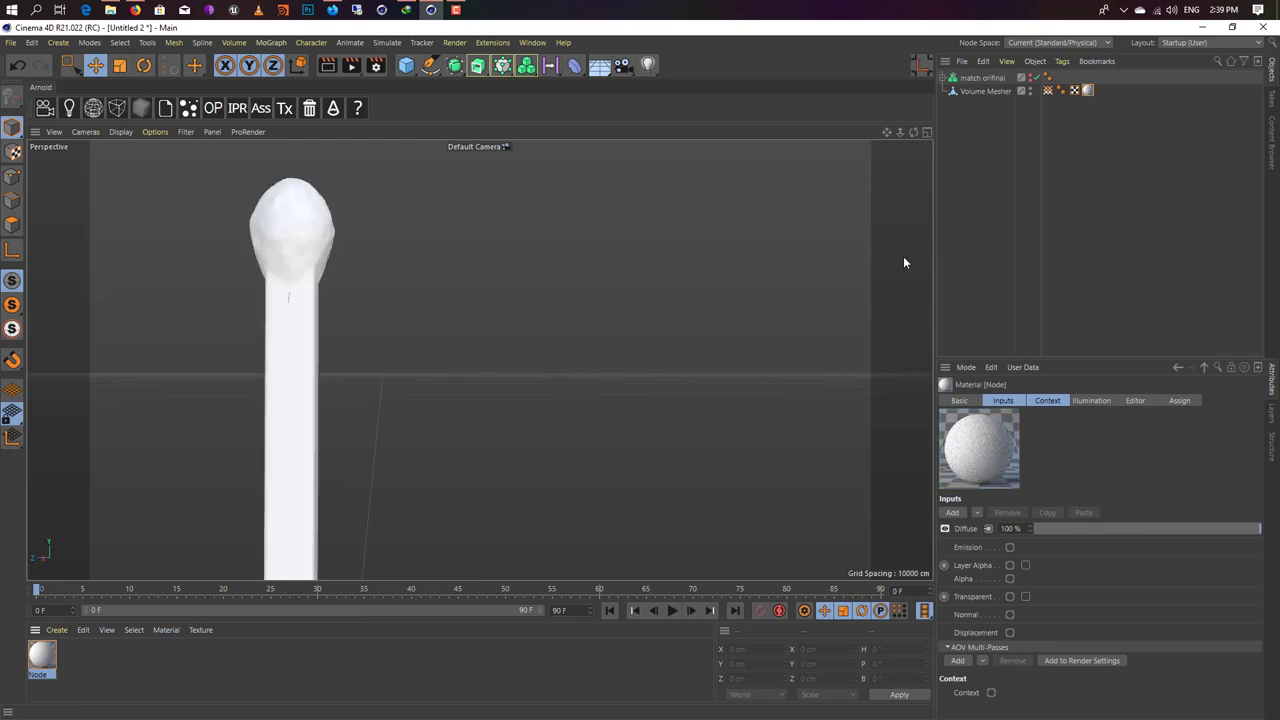
double_click(48, 655)
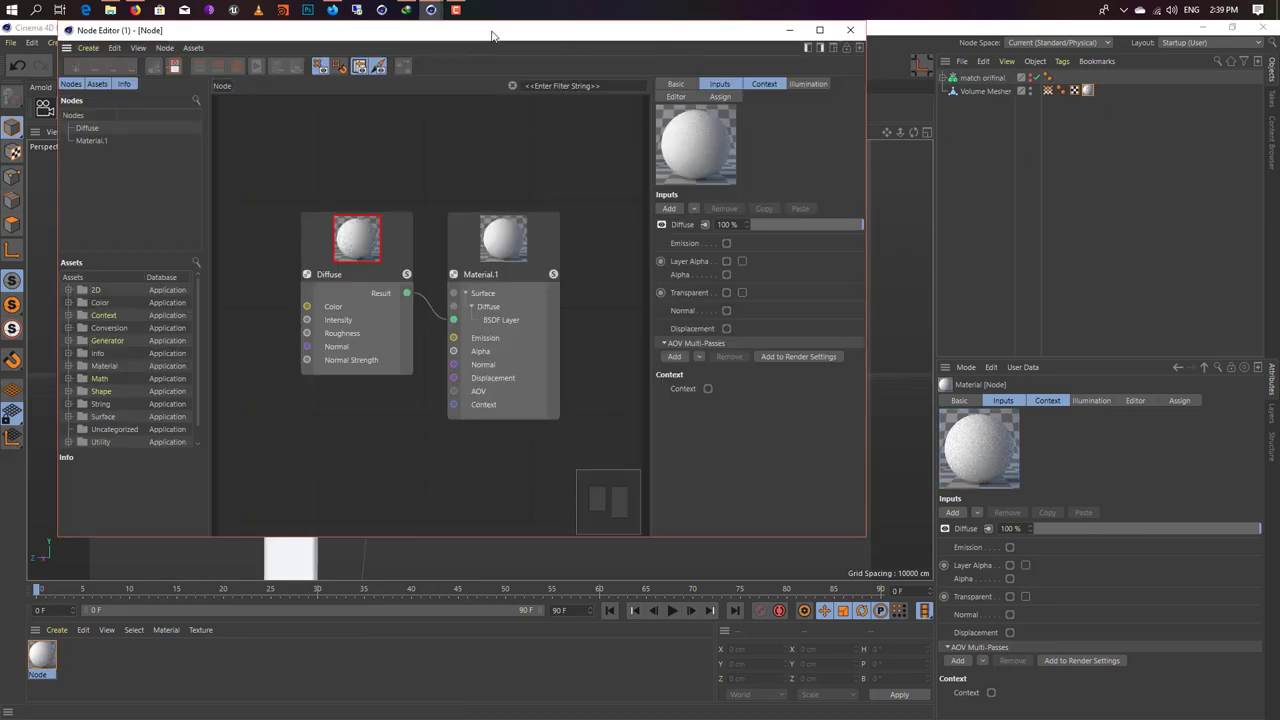
Step: Enlarge the Node Editor window and arrange the Material.1 and Diffuse nodes
left_click_drag(723, 42, 917, 124)
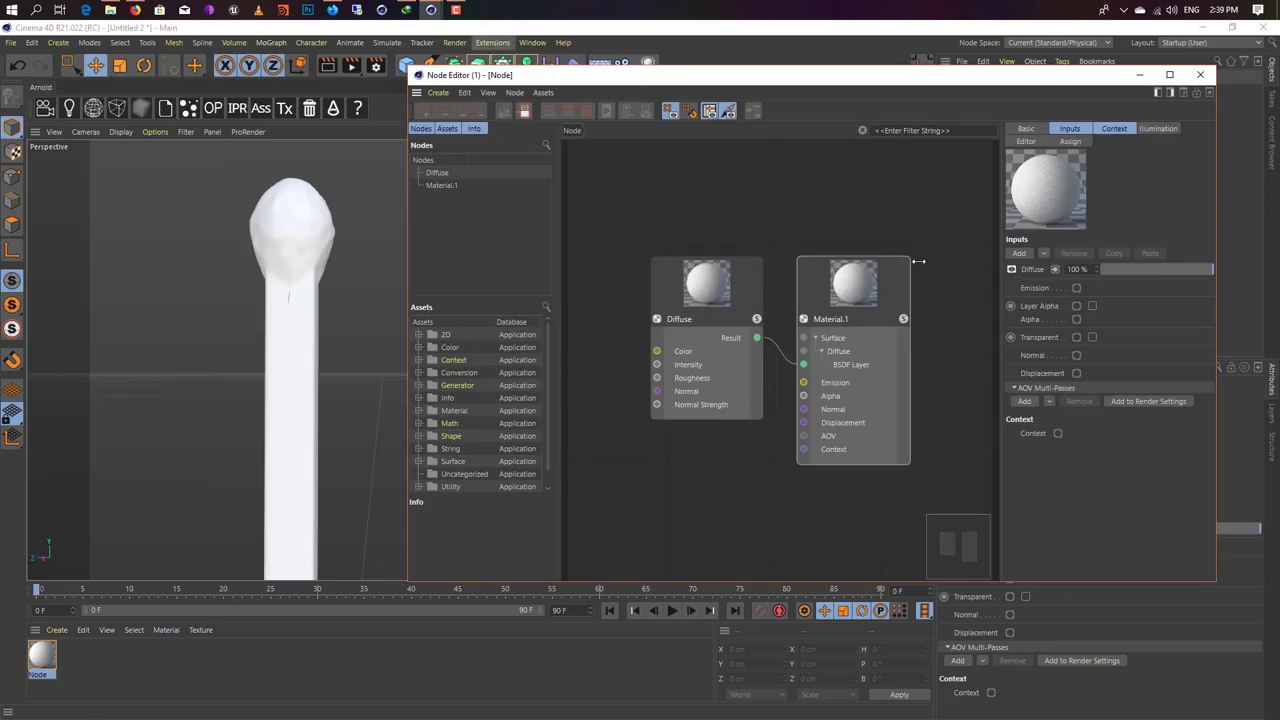
left_click_drag(879, 263, 905, 233)
left_click_drag(681, 311, 653, 217)
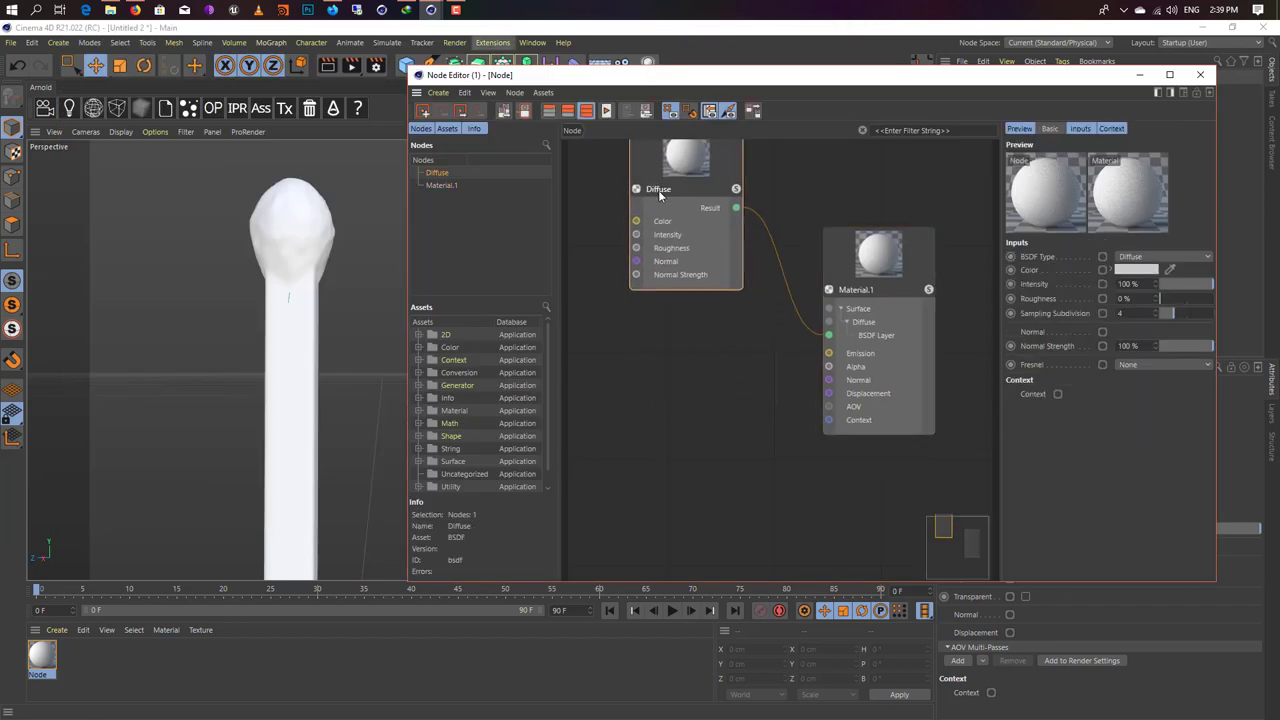
left_click_drag(899, 270, 907, 278)
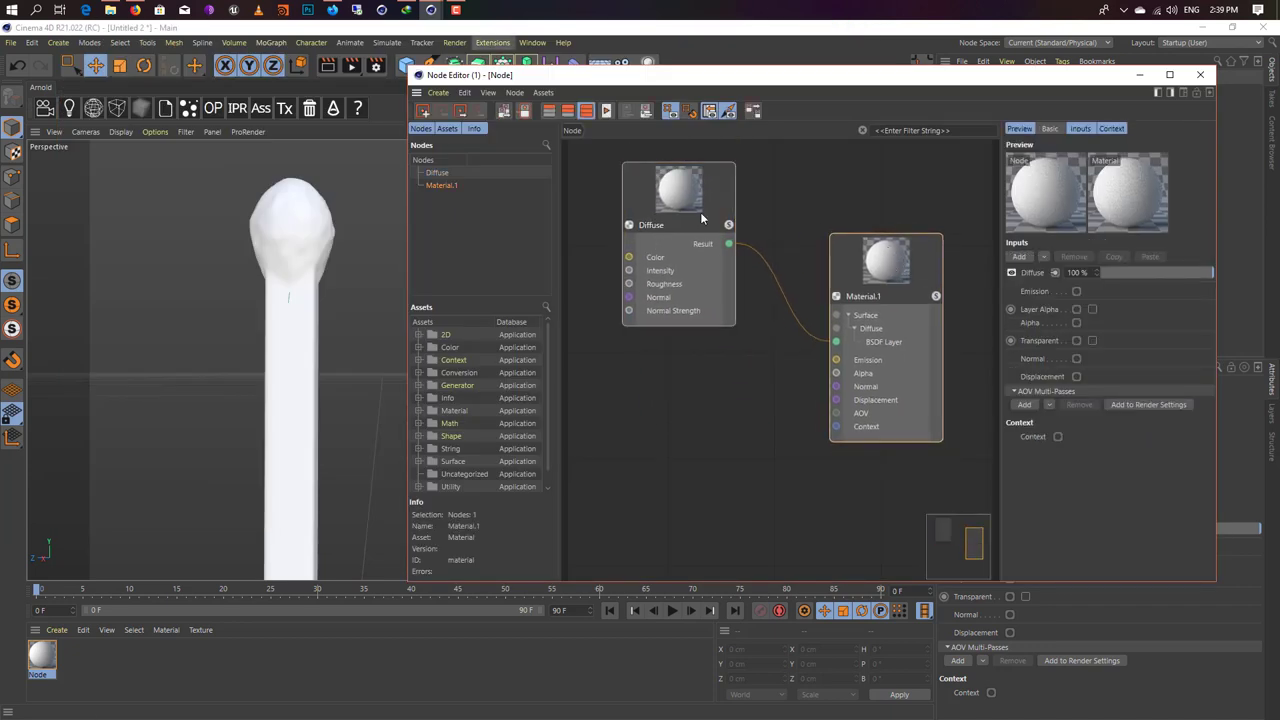
left_click_drag(701, 217, 701, 209)
Step: Show all inputs on Material.1 and add a second layer, BSDF Layer.2
left_click(837, 242)
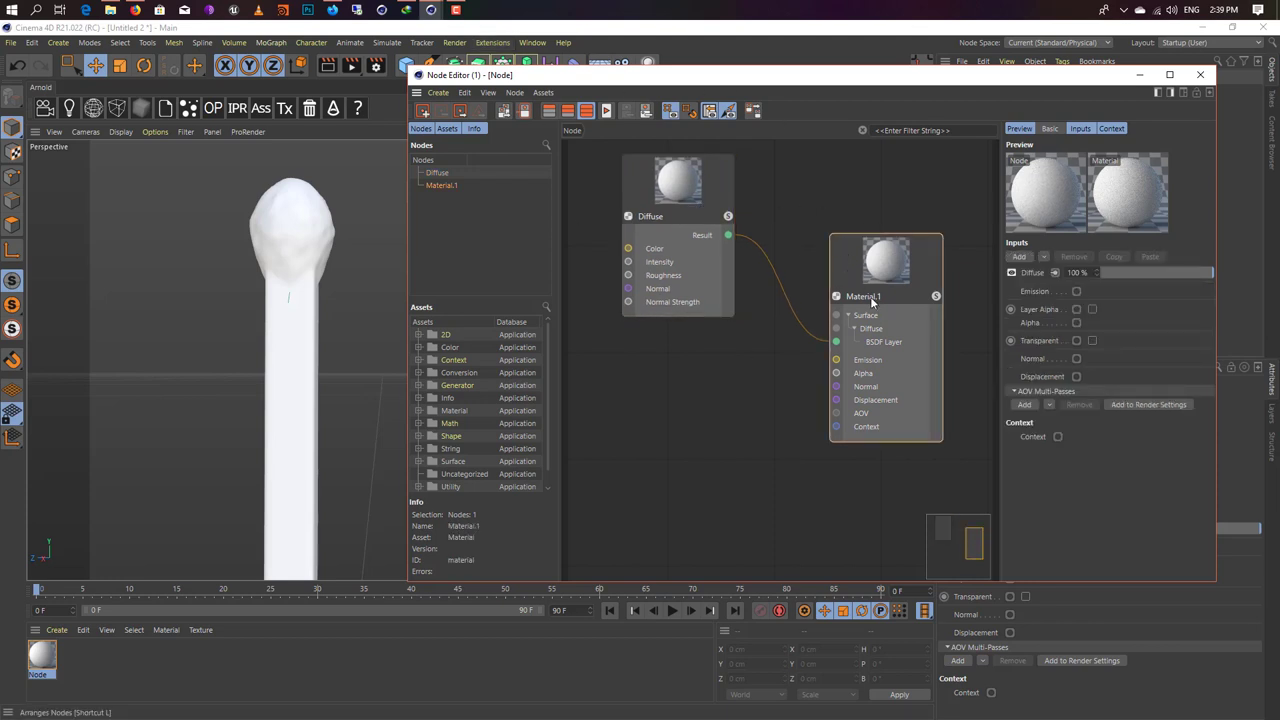
right_click(843, 257)
mouse_move(874, 279)
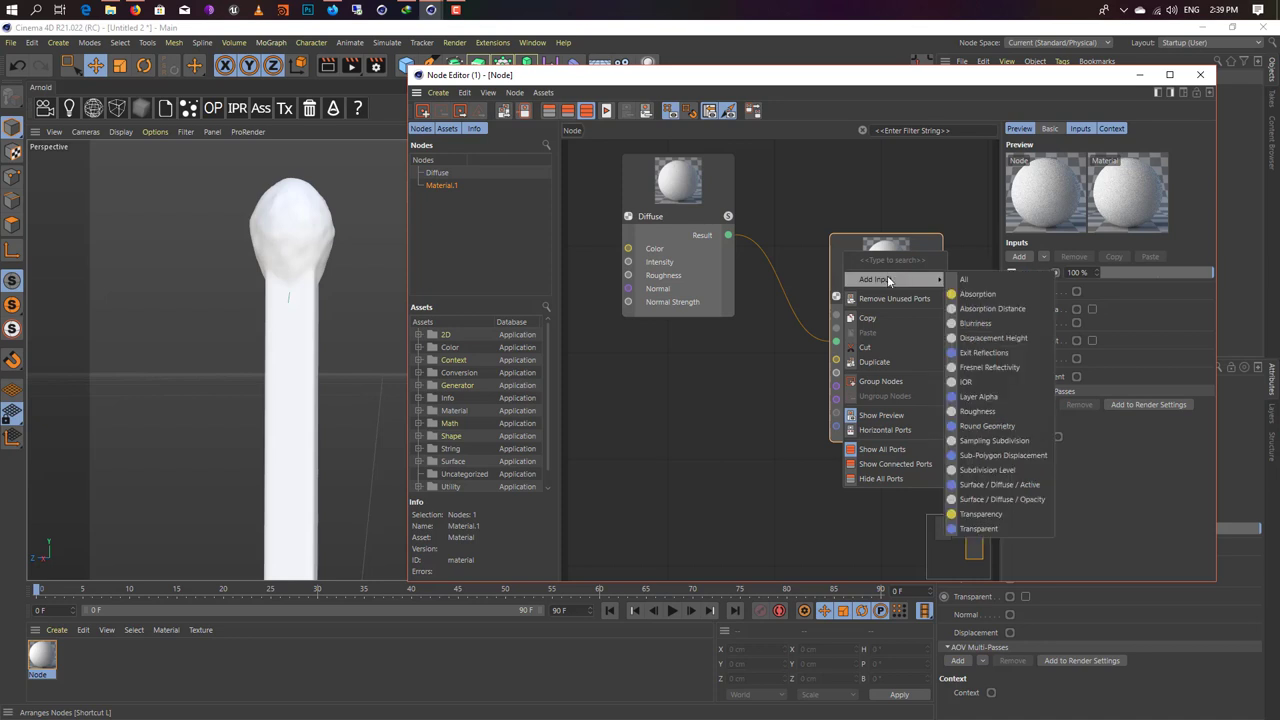
left_click(963, 279)
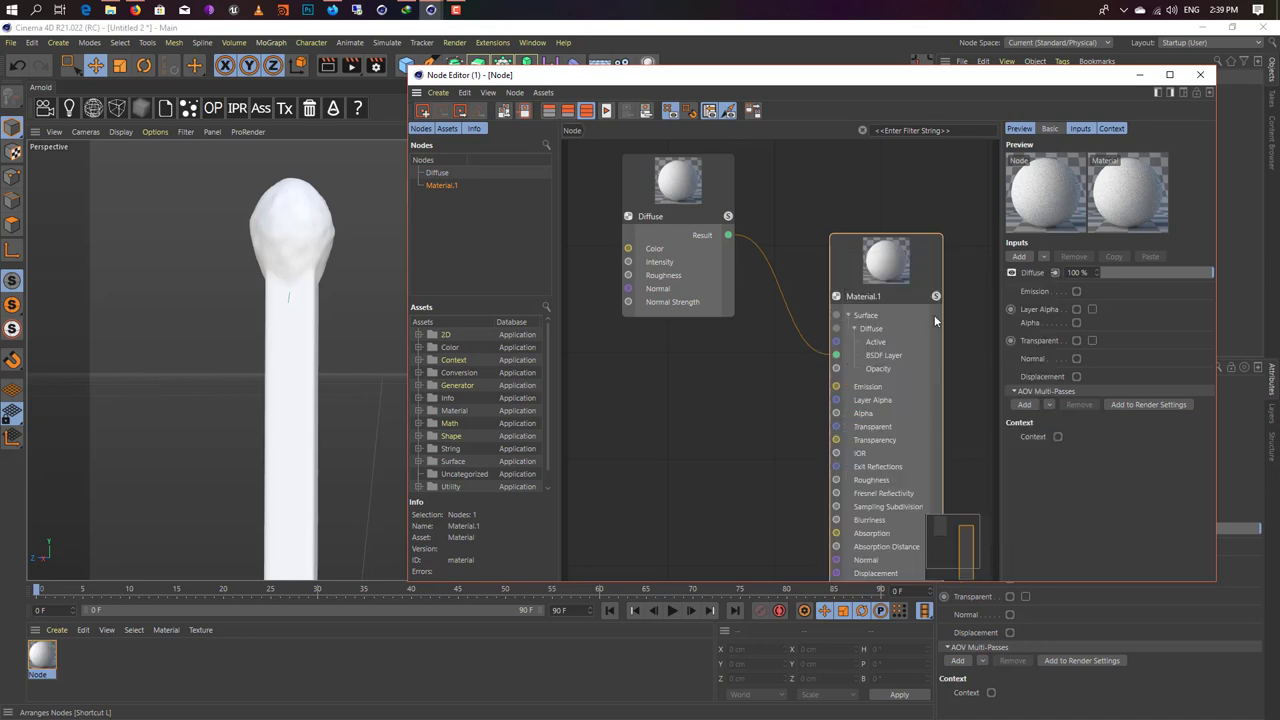
key("l")
left_click(876, 274)
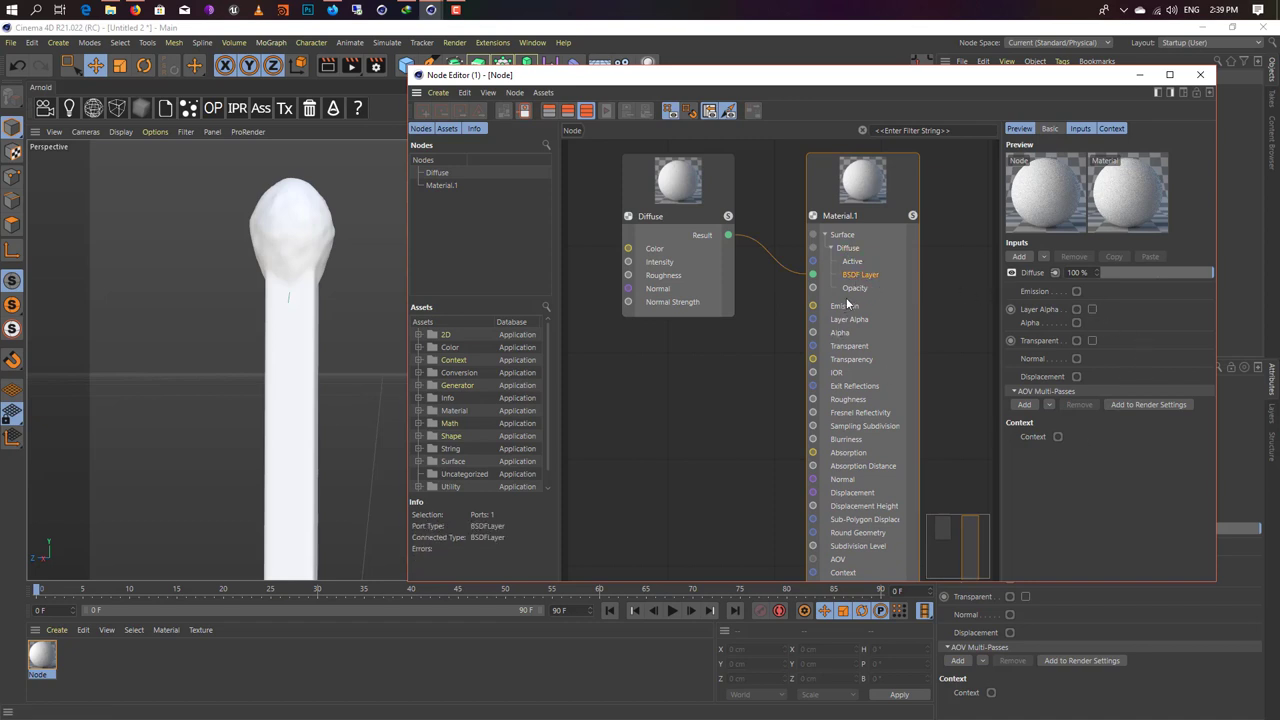
left_click_drag(852, 205, 836, 177)
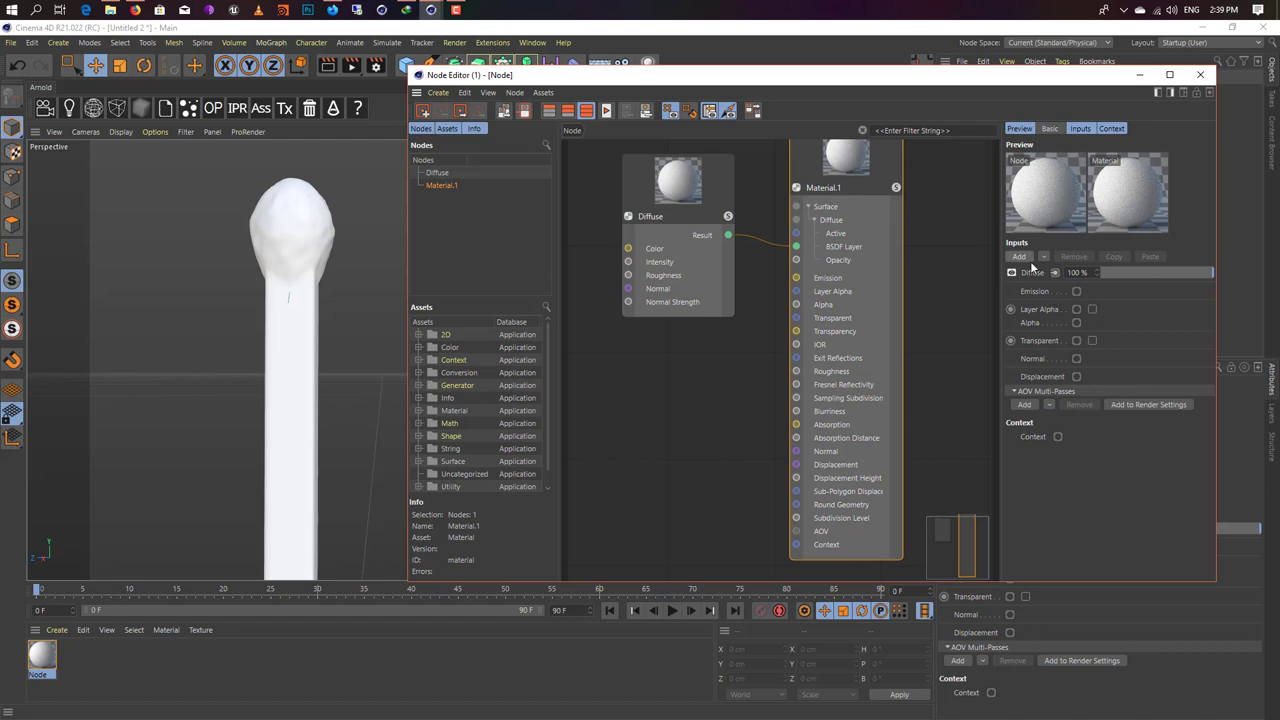
left_click(1029, 259)
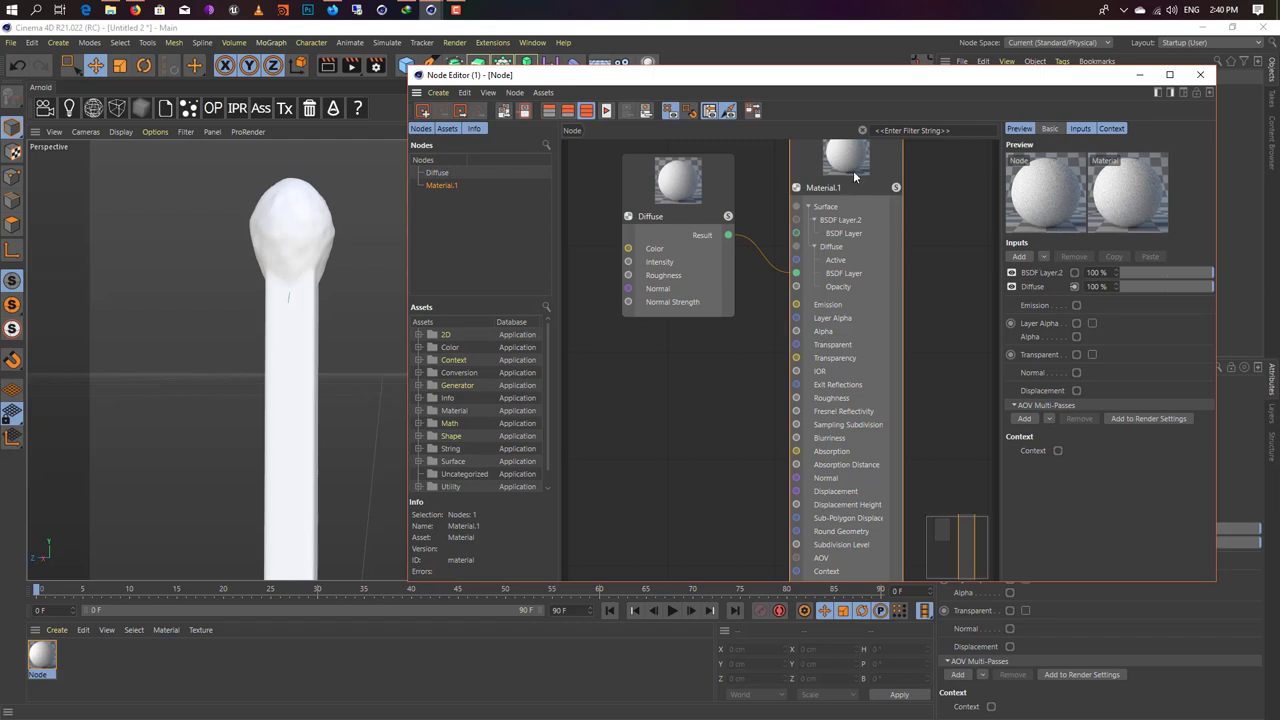
left_click_drag(853, 177, 874, 205)
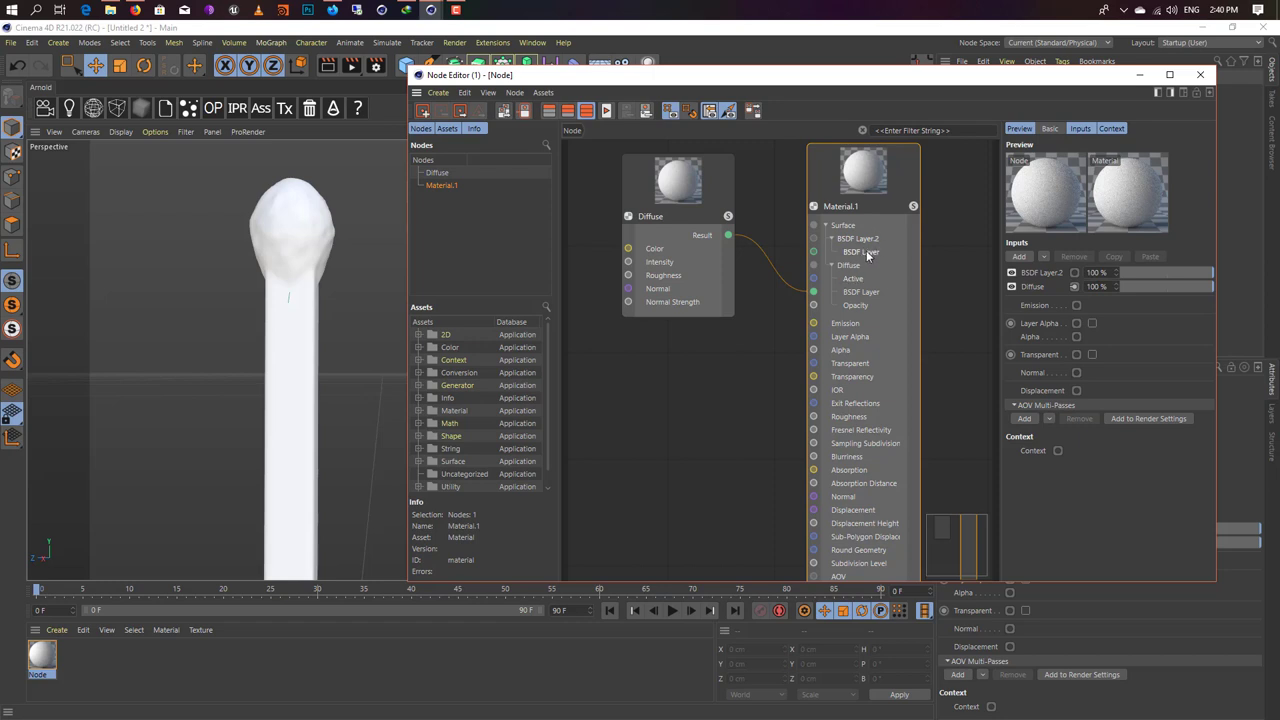
Step: Show all inputs of BSDF Layer.2 and start wiring the Diffuse Result into the layer stack
right_click(866, 250)
mouse_move(910, 280)
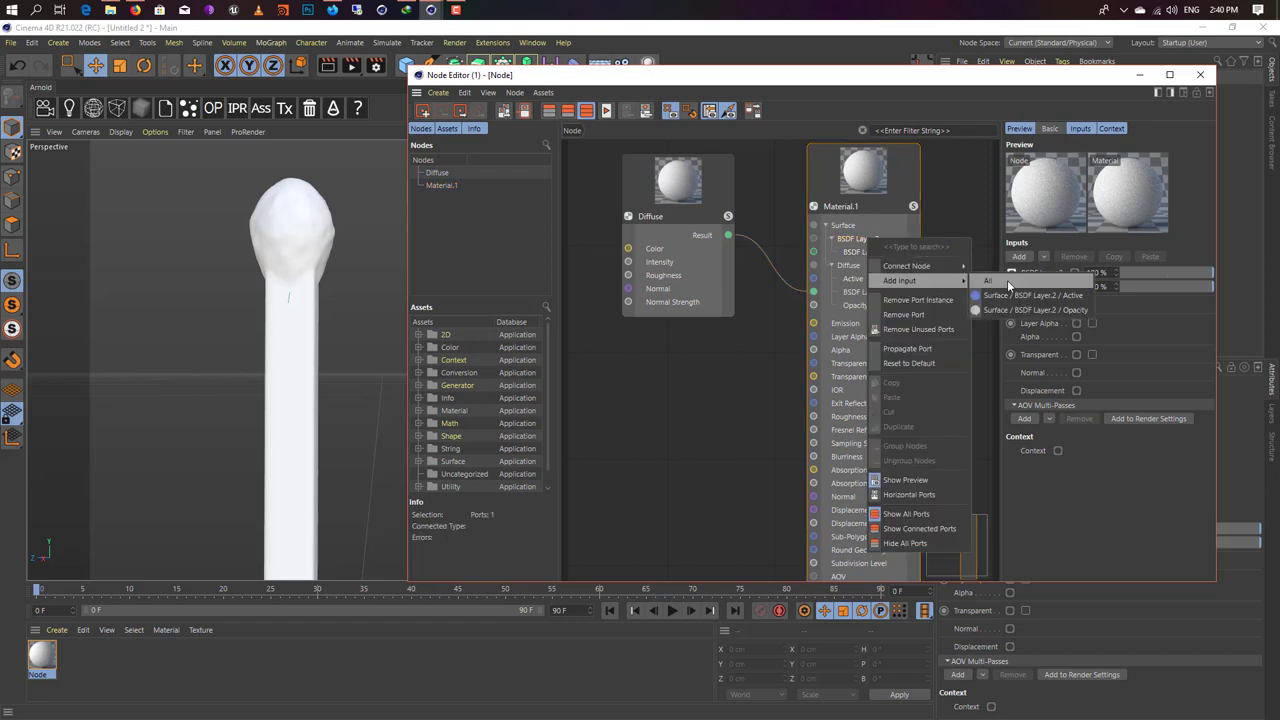
left_click(1007, 280)
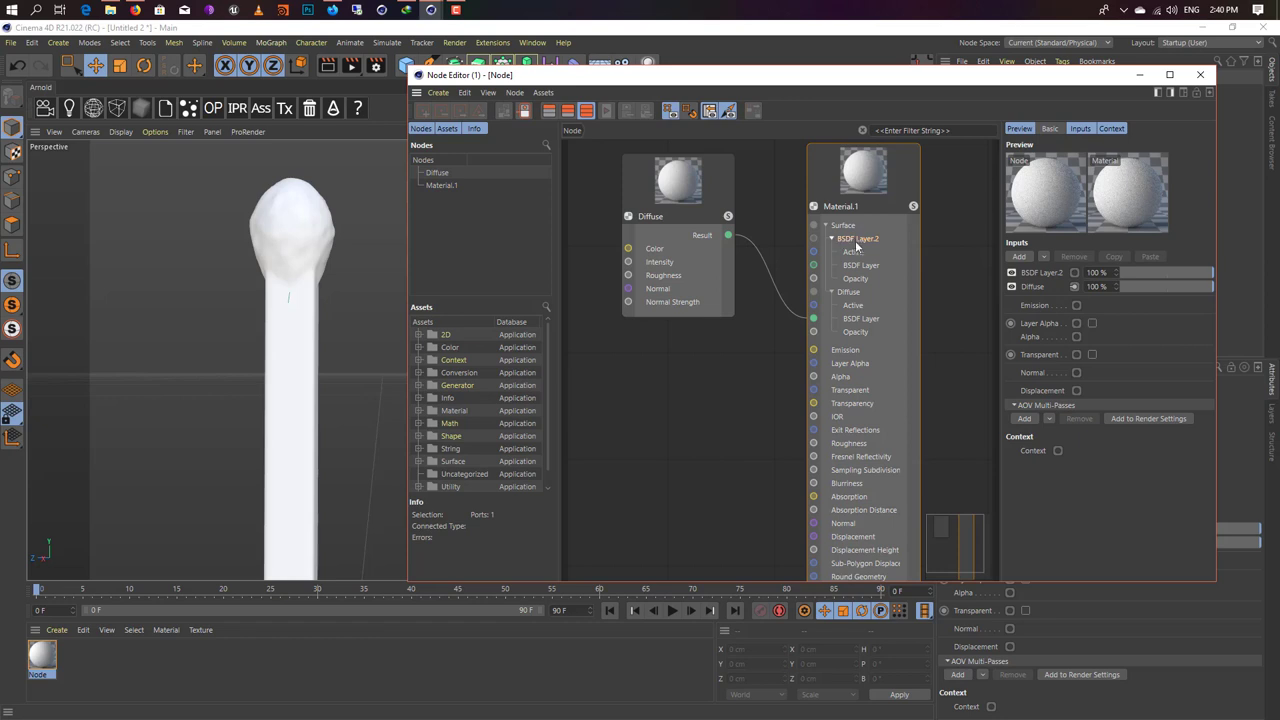
left_click_drag(853, 185, 879, 188)
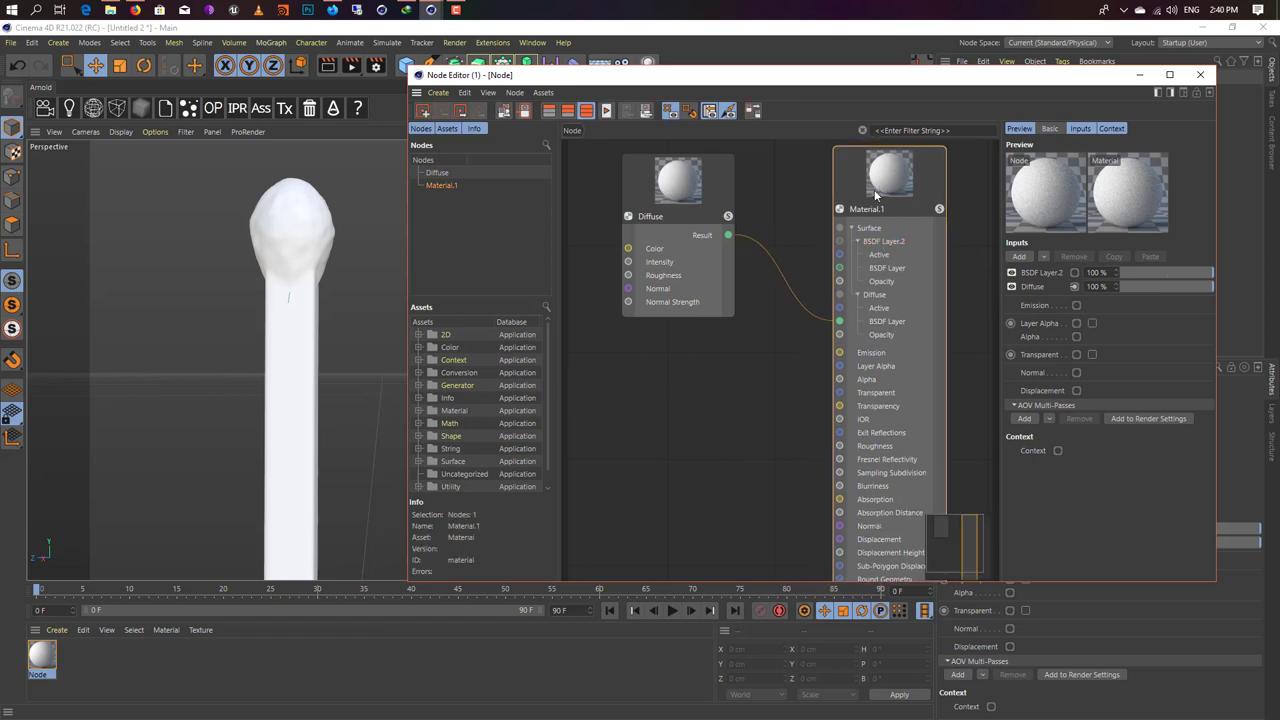
left_click(702, 201)
left_click_drag(730, 236, 836, 258)
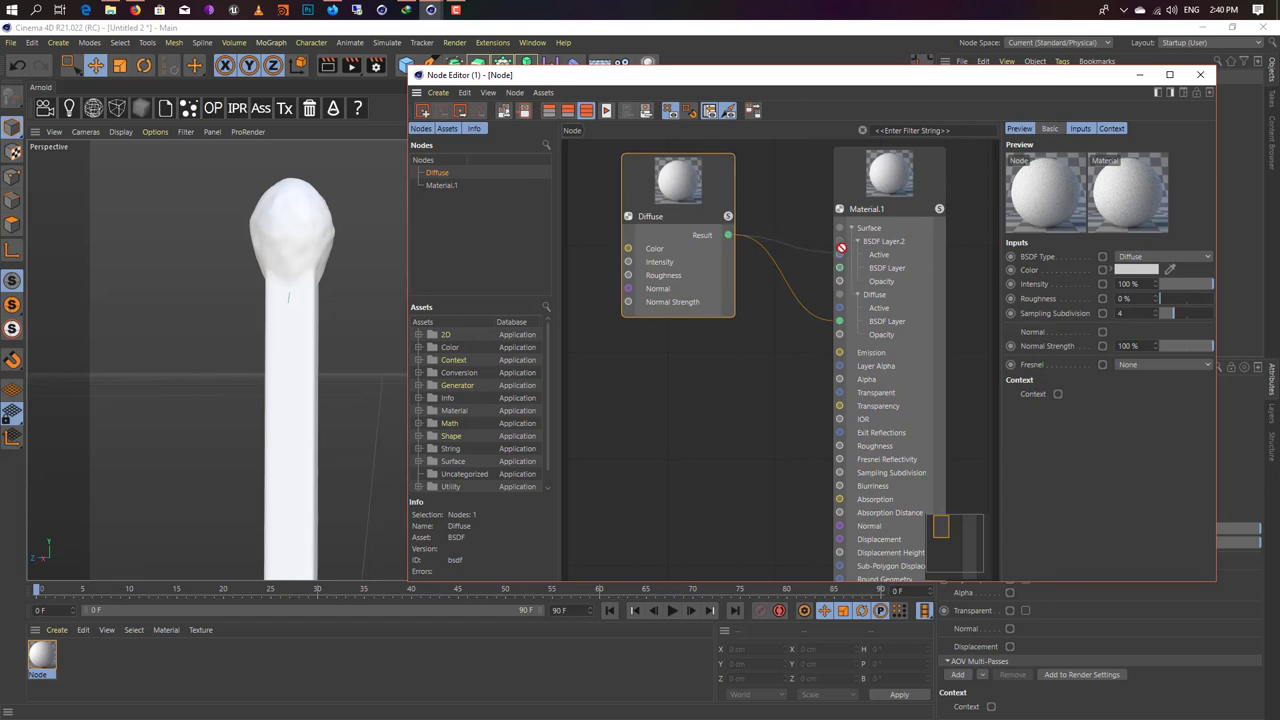
left_click_drag(842, 254, 840, 270)
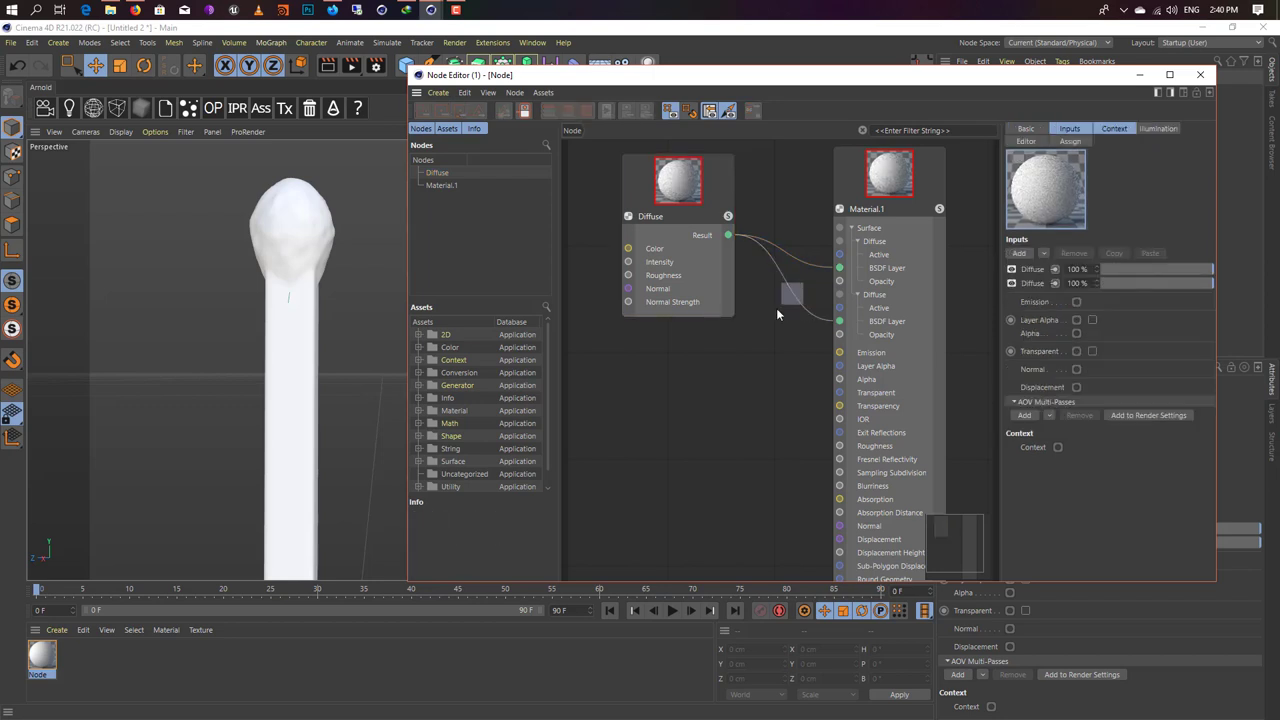
Step: Reconnect the Diffuse Result to the Diffuse layer's BSDF Layer input on Material.1
left_click(799, 302)
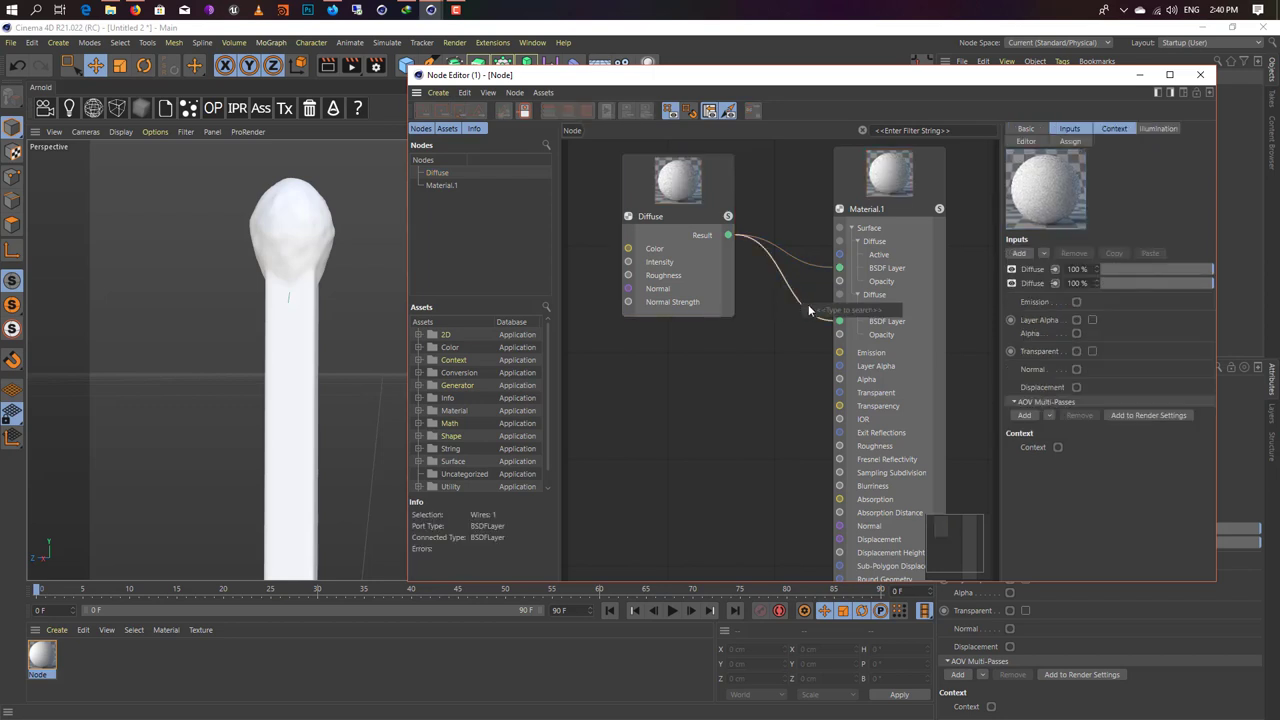
mouse_move(727, 234)
left_mouse_down()
mouse_move(944, 150)
mouse_move(817, 311)
left_mouse_up()
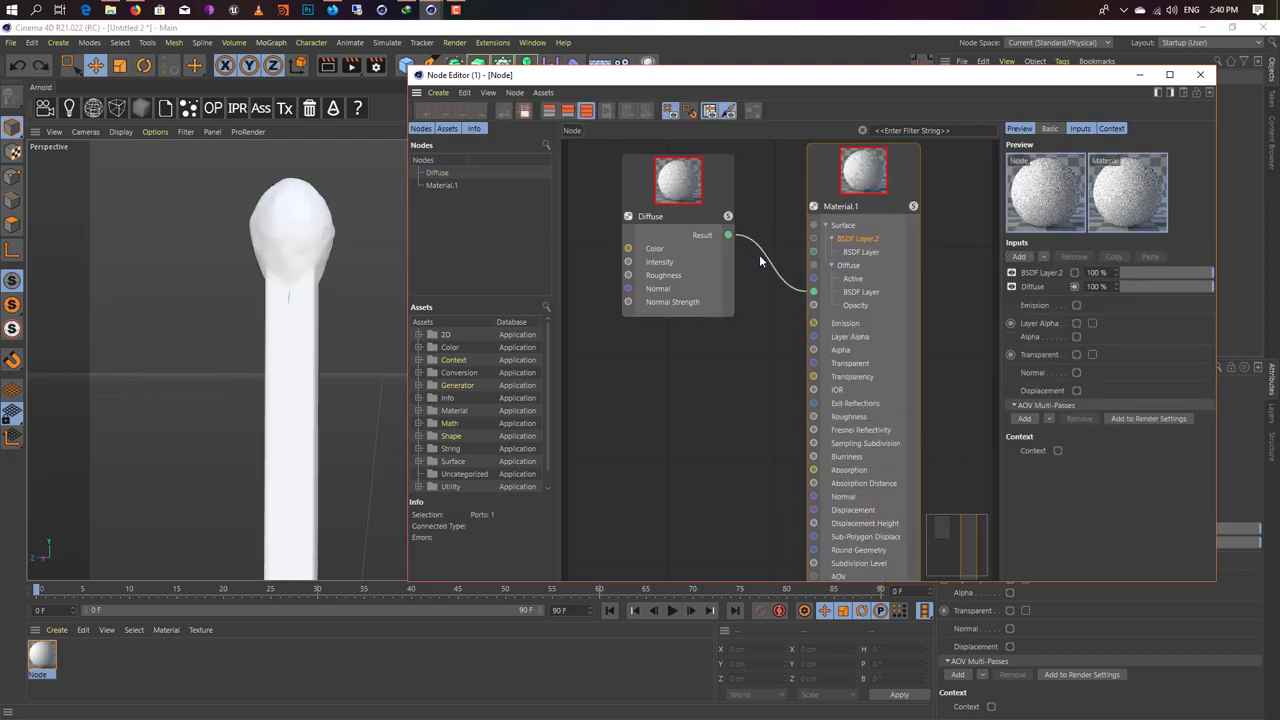
left_click(808, 291)
key("ctrl+z")
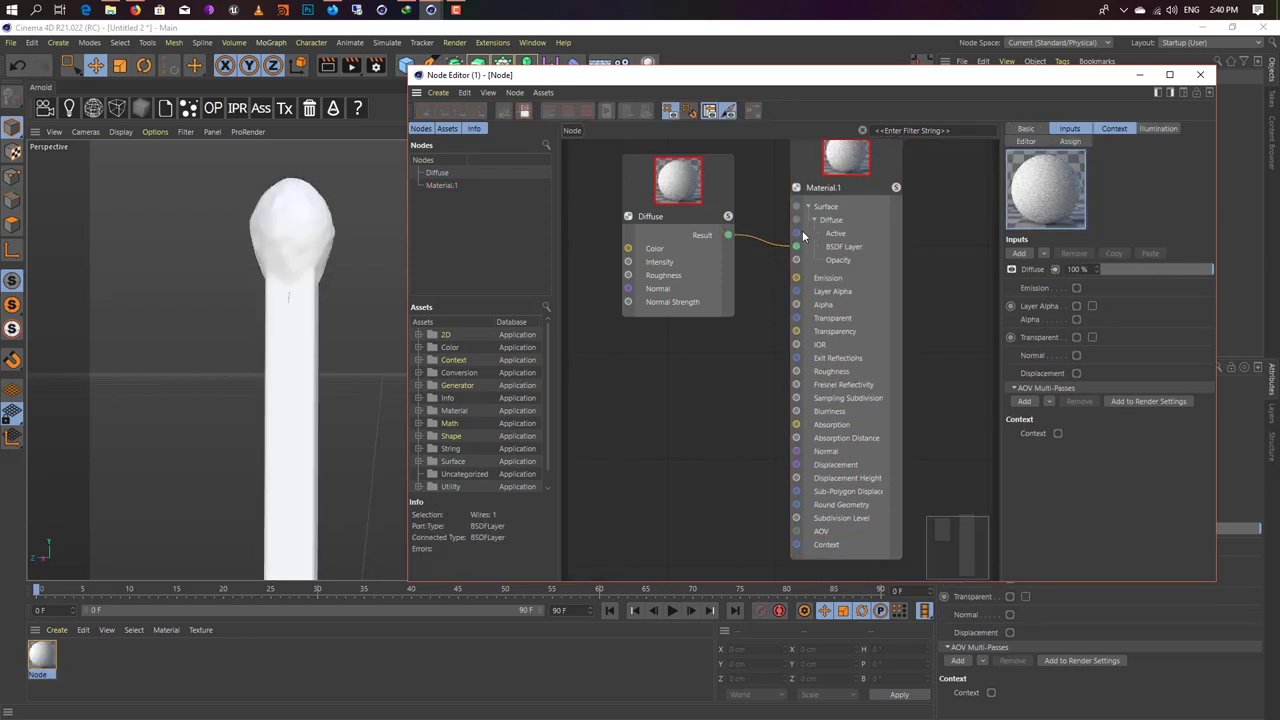
left_click_drag(830, 216, 865, 290)
left_click(801, 316)
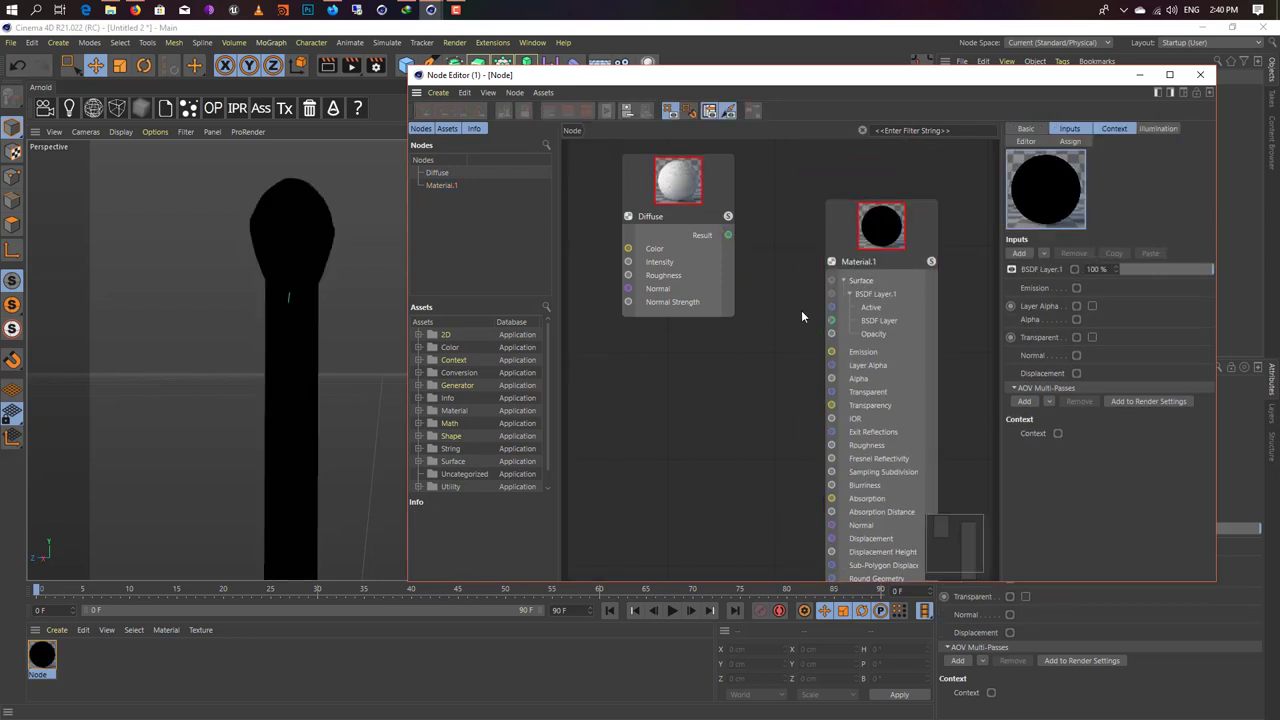
left_click_drag(729, 234, 797, 313)
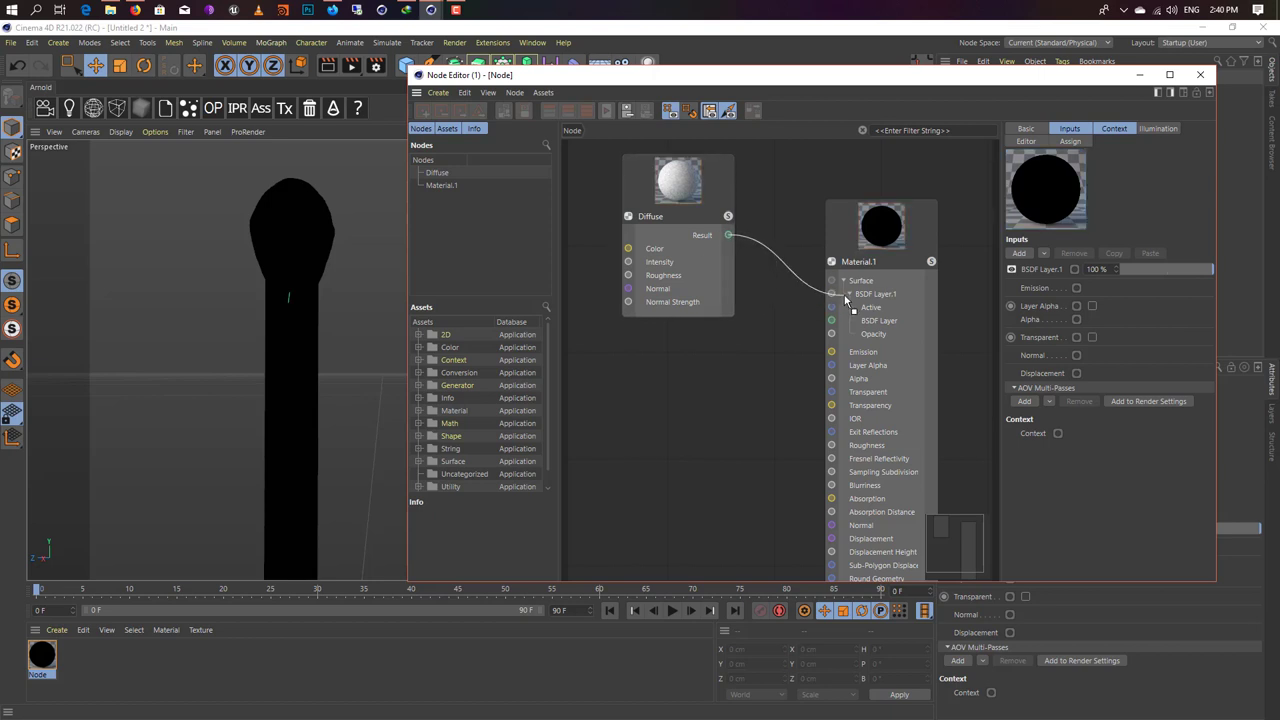
left_click_drag(797, 313, 833, 321)
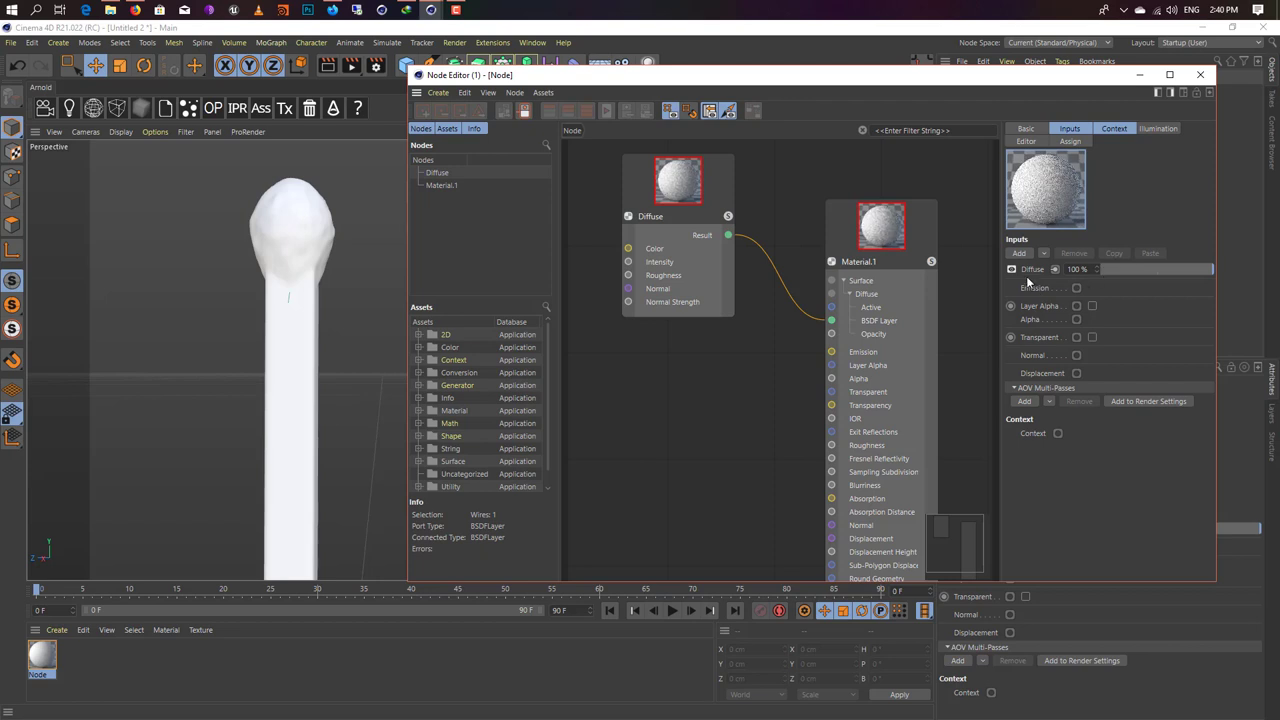
Step: Add a layer, move Diffuse above BSDF Layer.2, and expose BSDF Layer.2's Active, BSDF Layer and Opacity inputs
left_click(1022, 253)
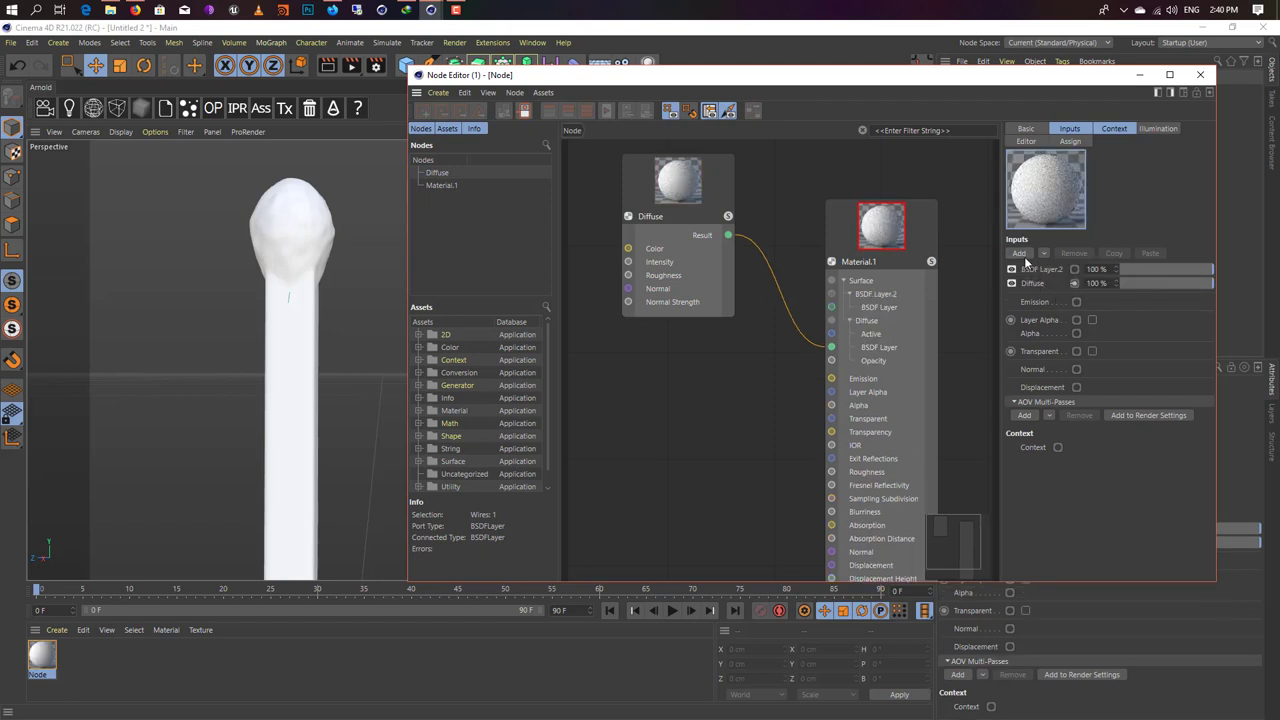
left_click_drag(863, 298, 874, 371)
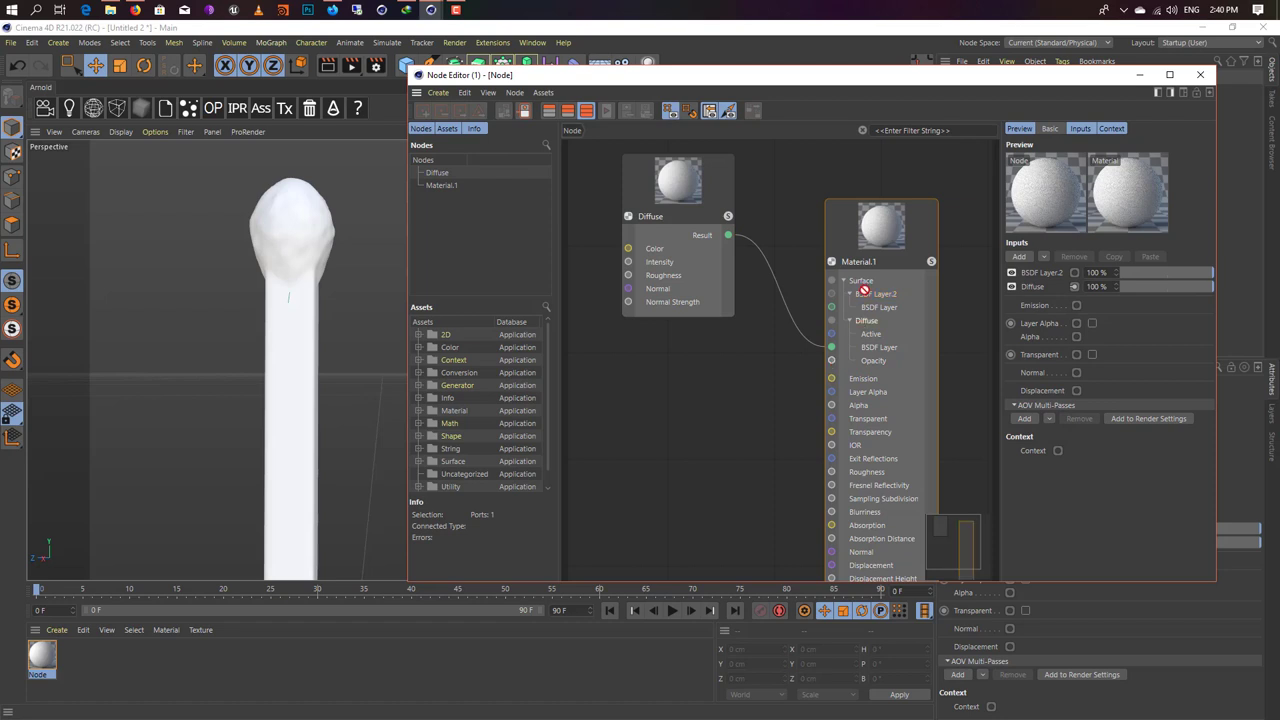
left_click_drag(837, 368, 867, 295)
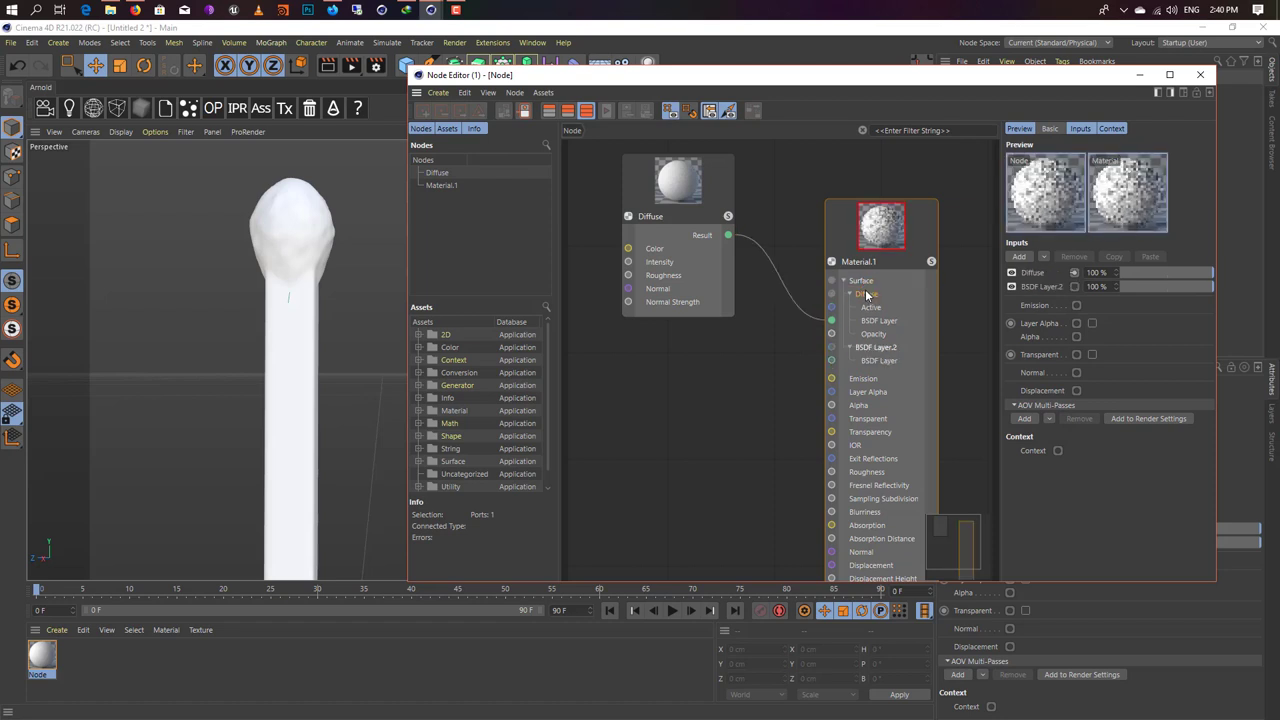
right_click(875, 355)
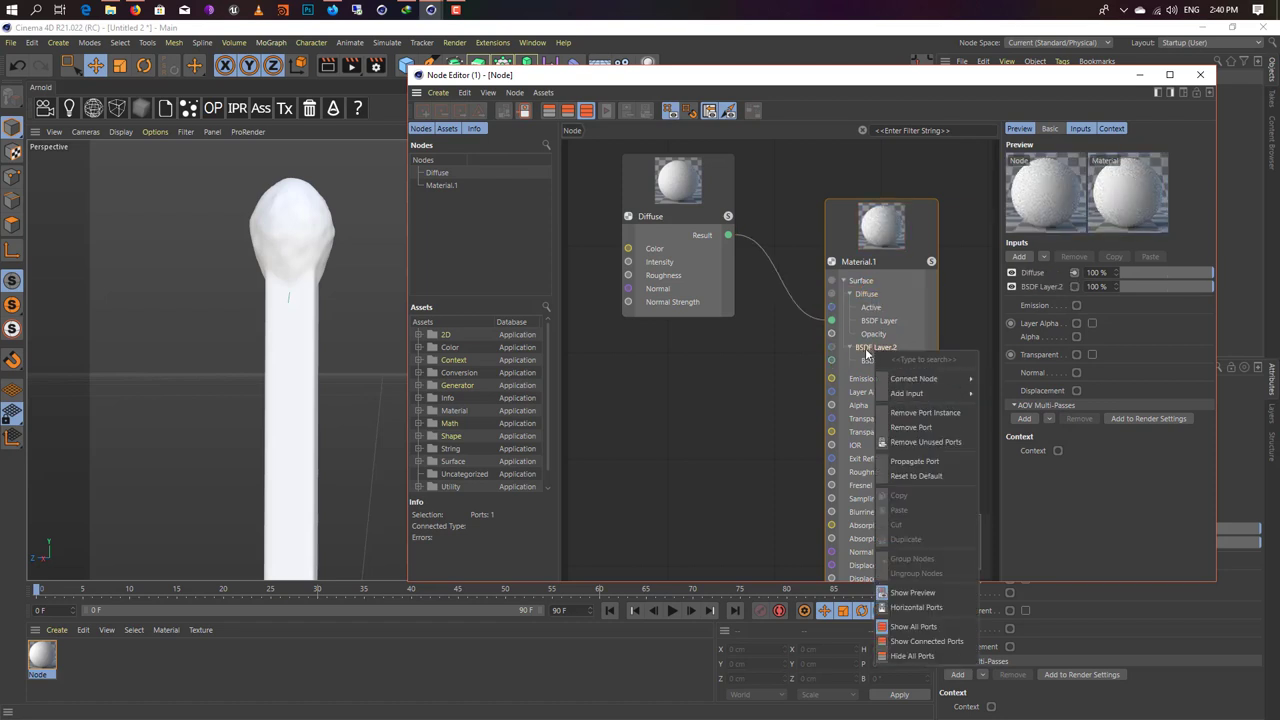
mouse_move(907, 393)
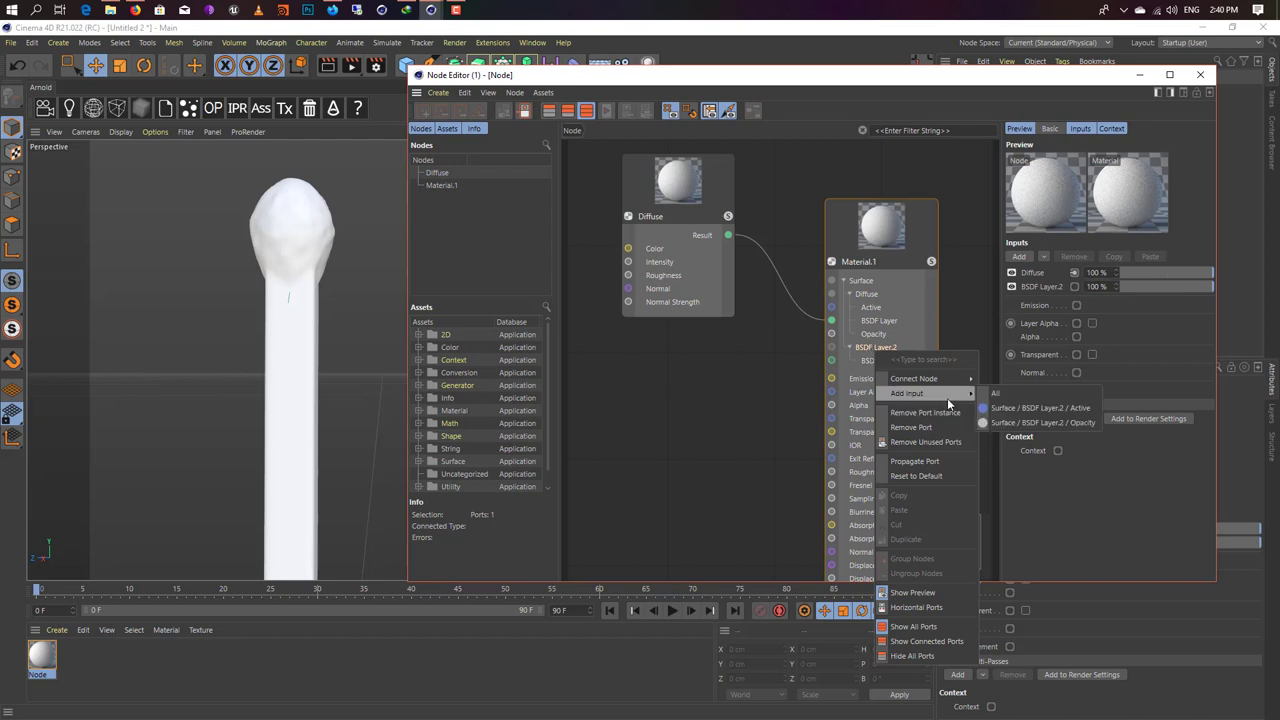
left_click(1003, 395)
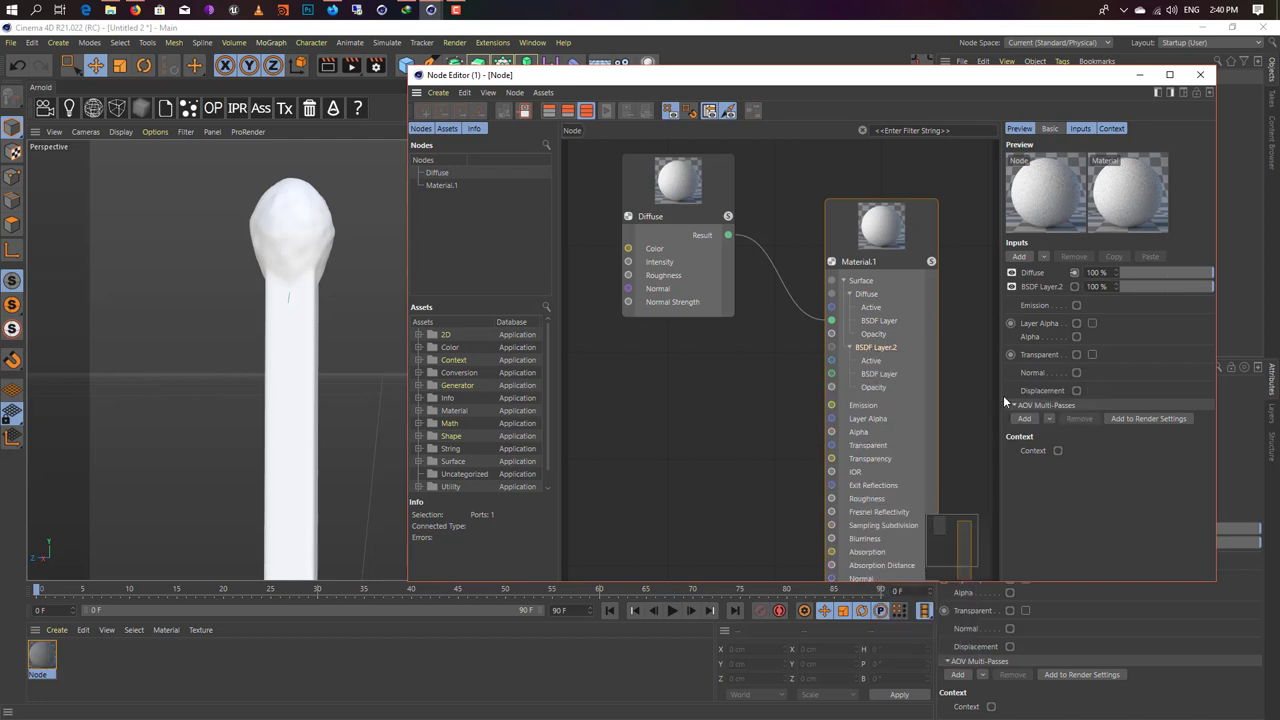
left_click(877, 263)
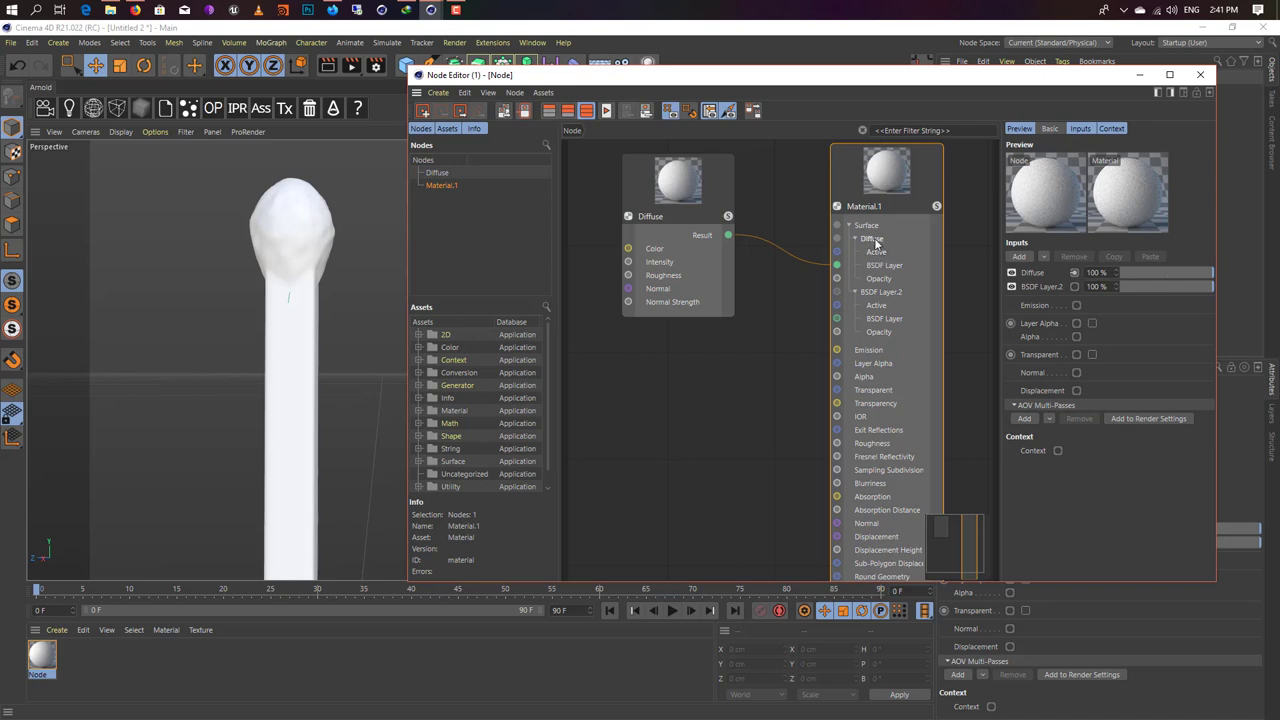
Step: Rename the BSDF Layer.2 layer to Match Body
double_click(900, 292)
type("H")
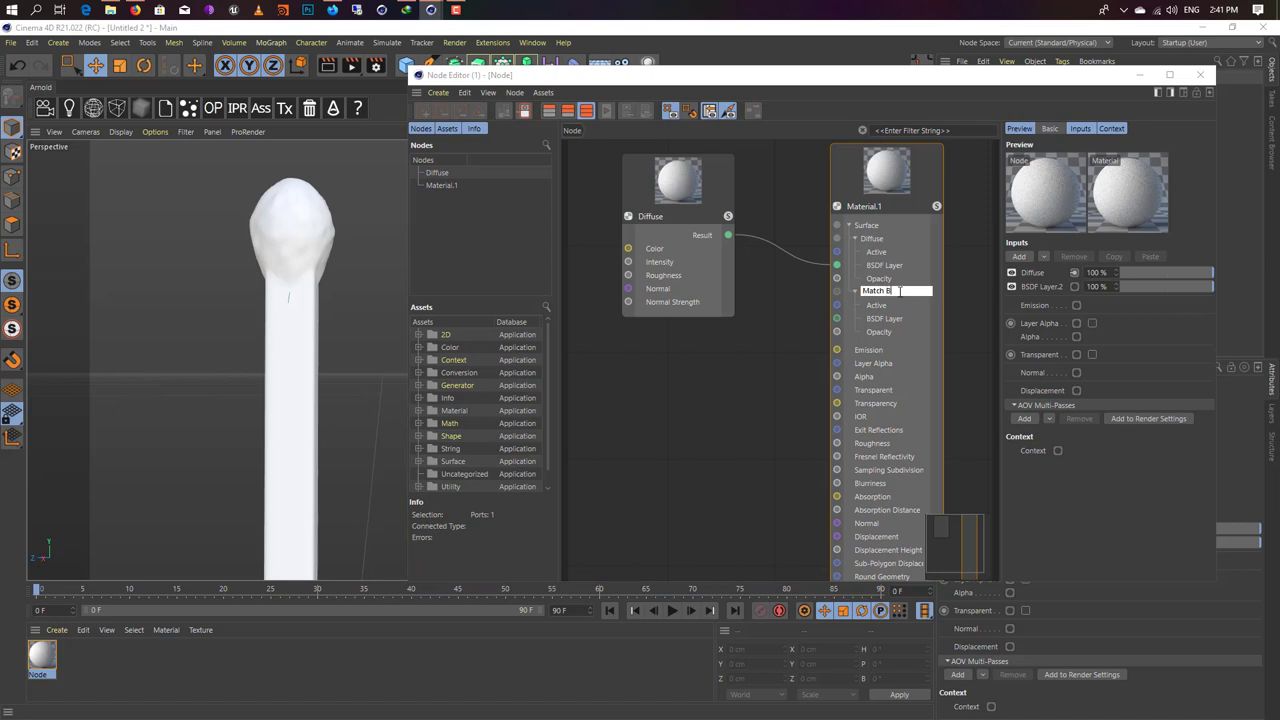
key("Return")
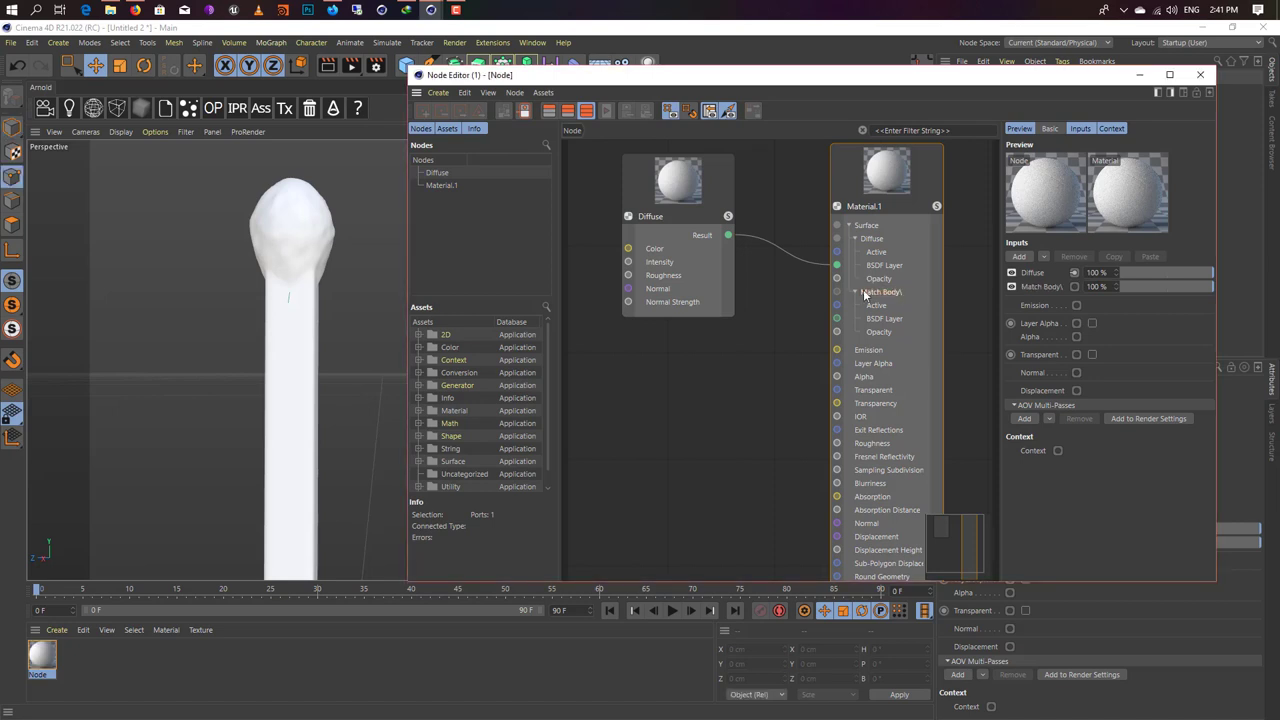
left_click_drag(884, 245, 880, 238)
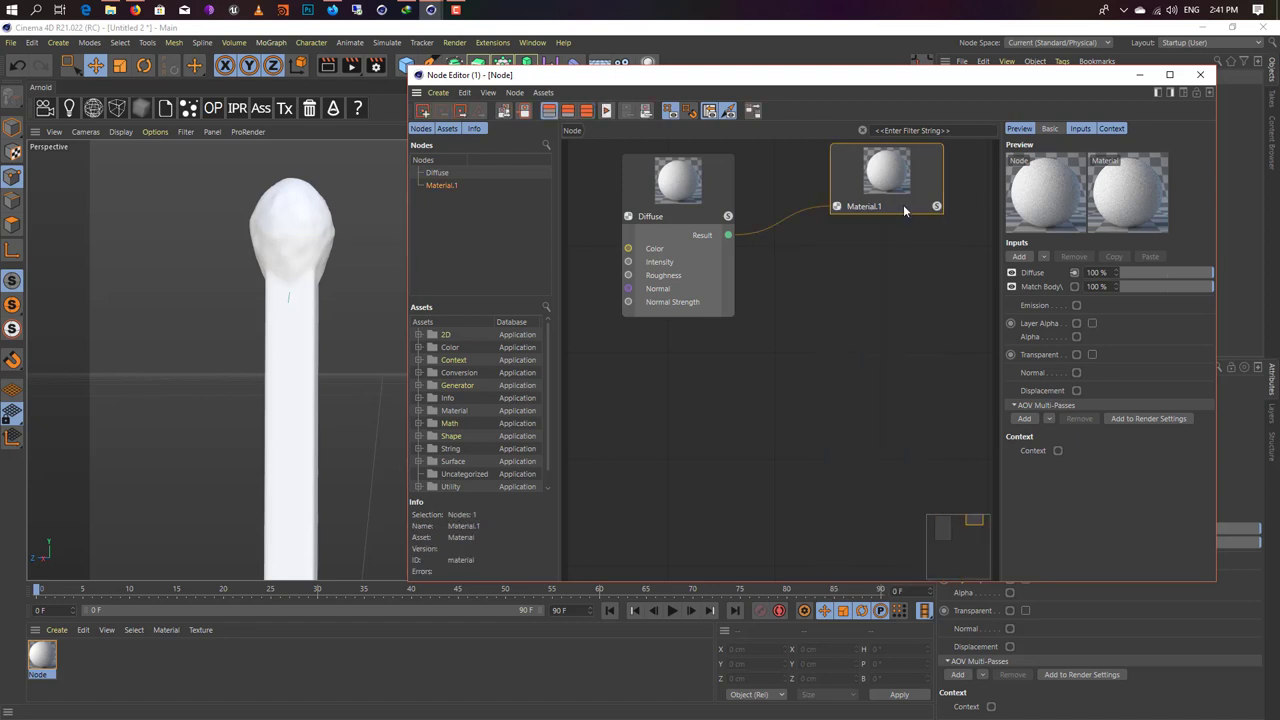
Step: Rename the Diffuse layer and node to Match Head
left_click(903, 205)
double_click(874, 240)
type("Match He")
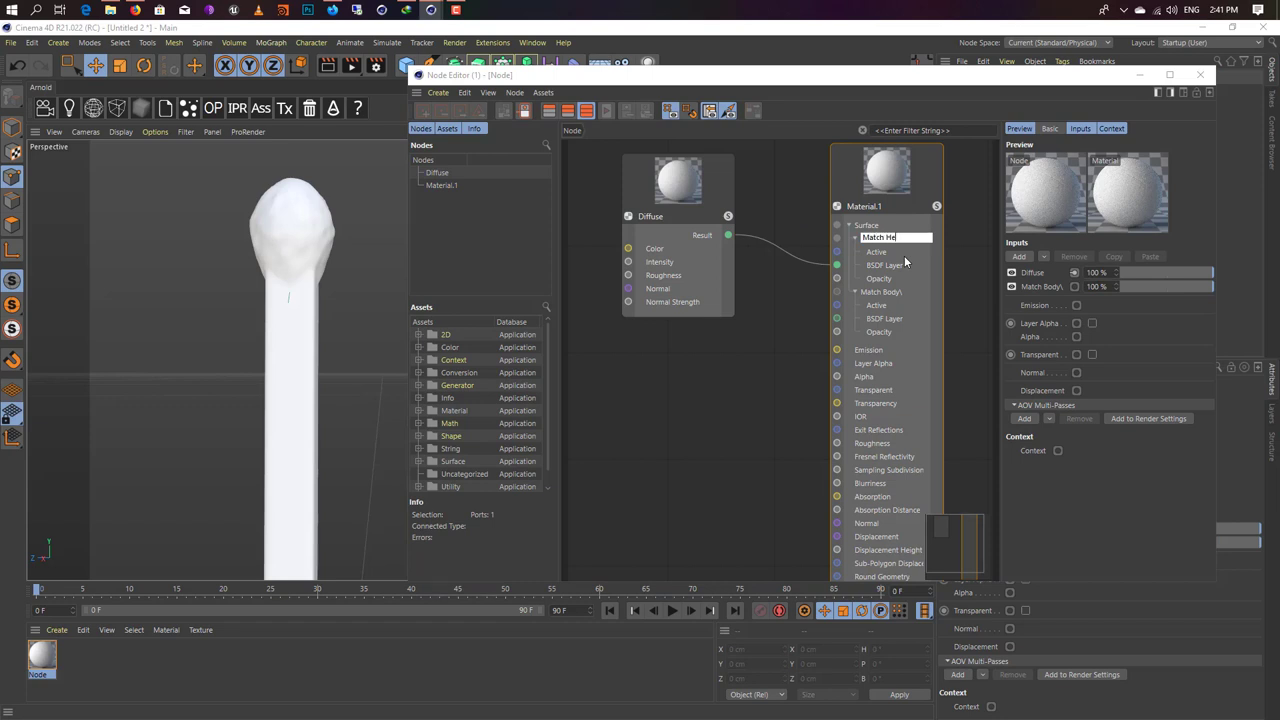
type("ad")
key("Return")
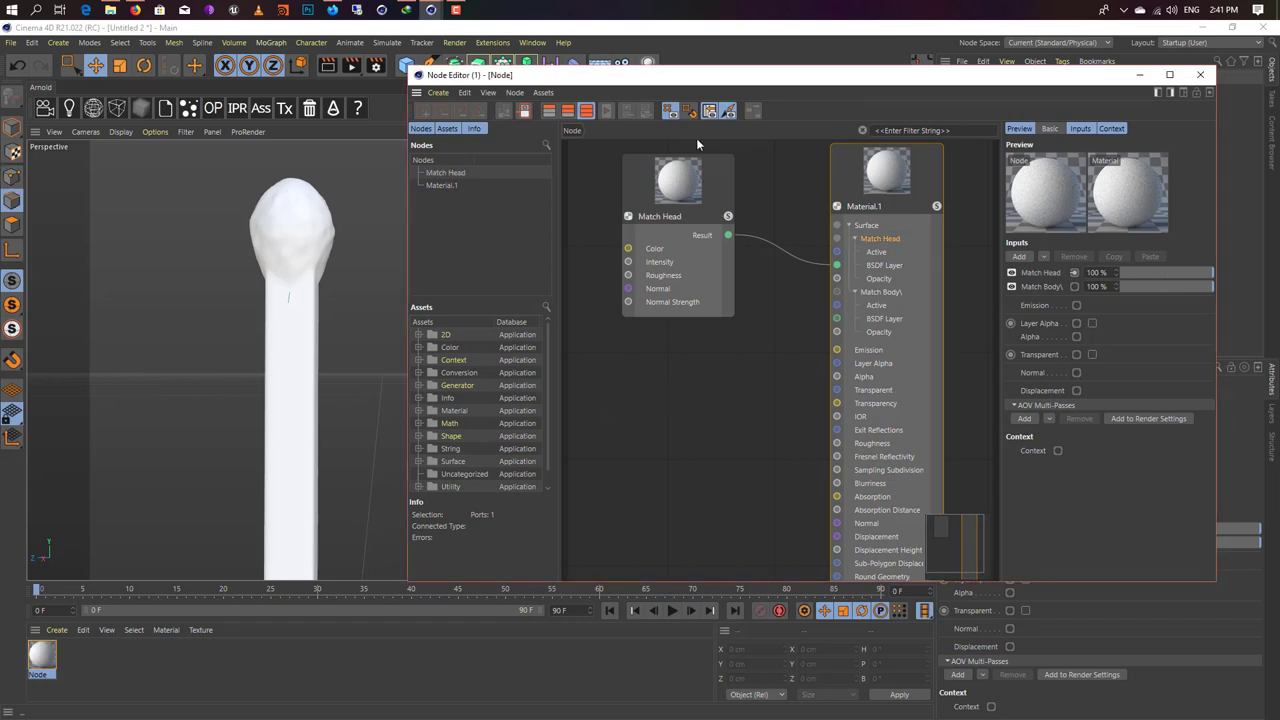
mouse_move(673, 193)
left_mouse_down()
mouse_move(716, 220)
mouse_move(678, 193)
left_mouse_up()
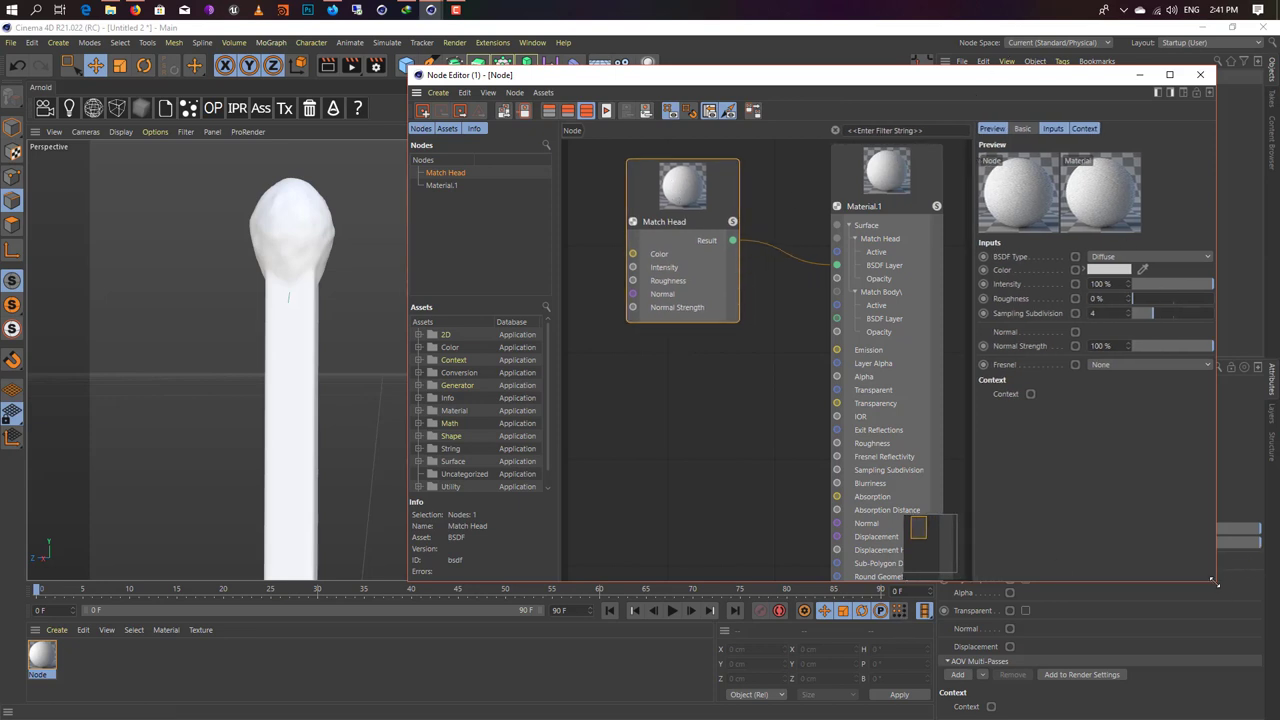
Step: Set the Match Head colour to pure red at 100% saturation and shift its node right
left_click_drag(1215, 580, 1252, 628)
left_click(1140, 270)
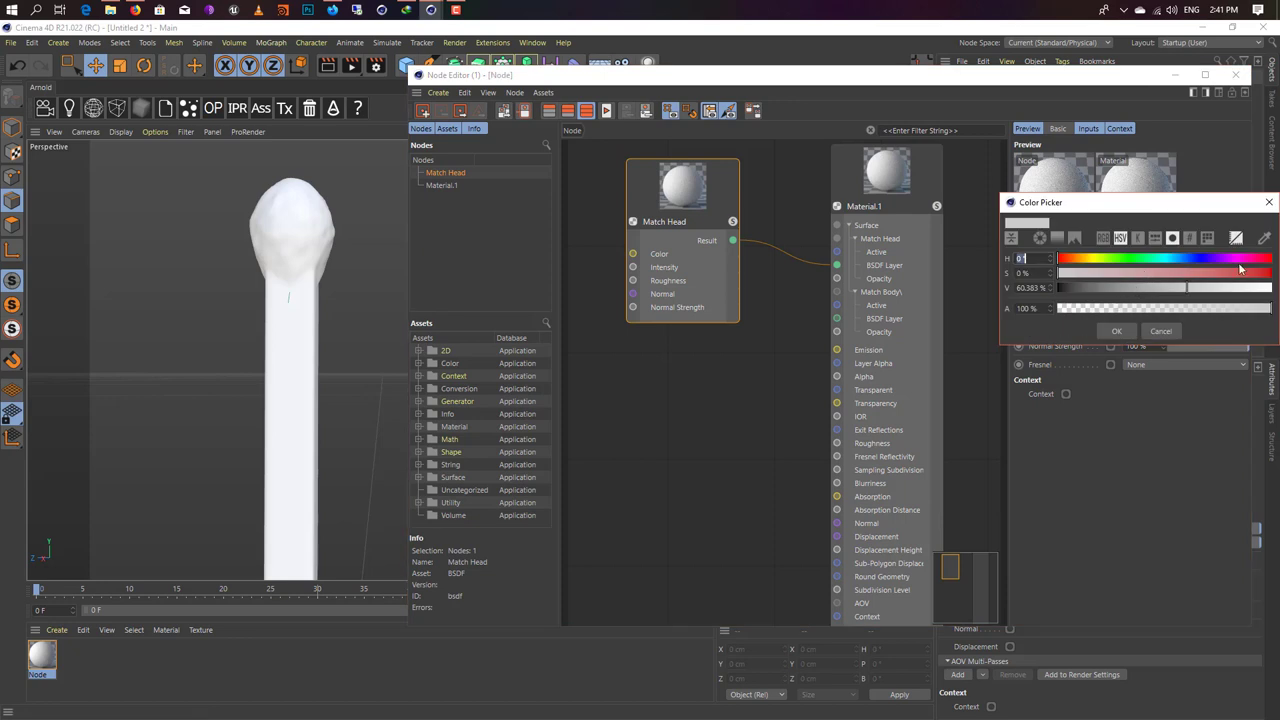
left_click_drag(1250, 263, 1270, 260)
left_click(1265, 273)
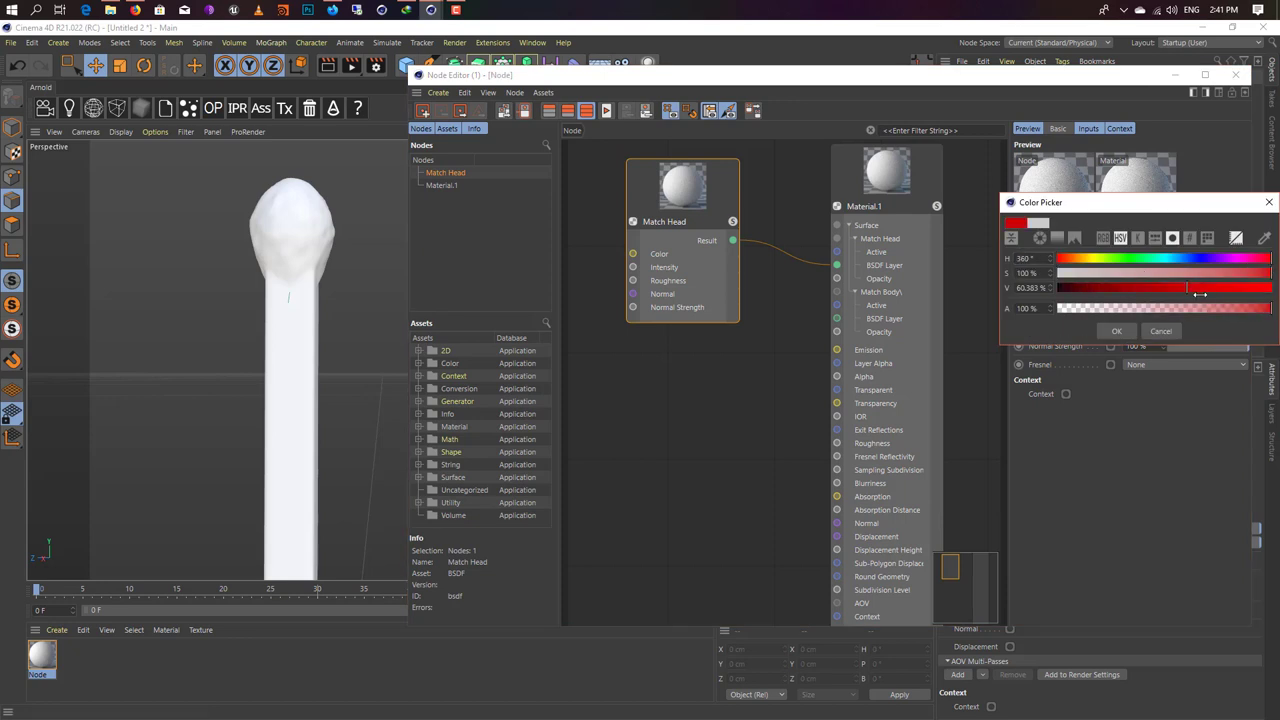
left_click_drag(1185, 273, 1238, 273)
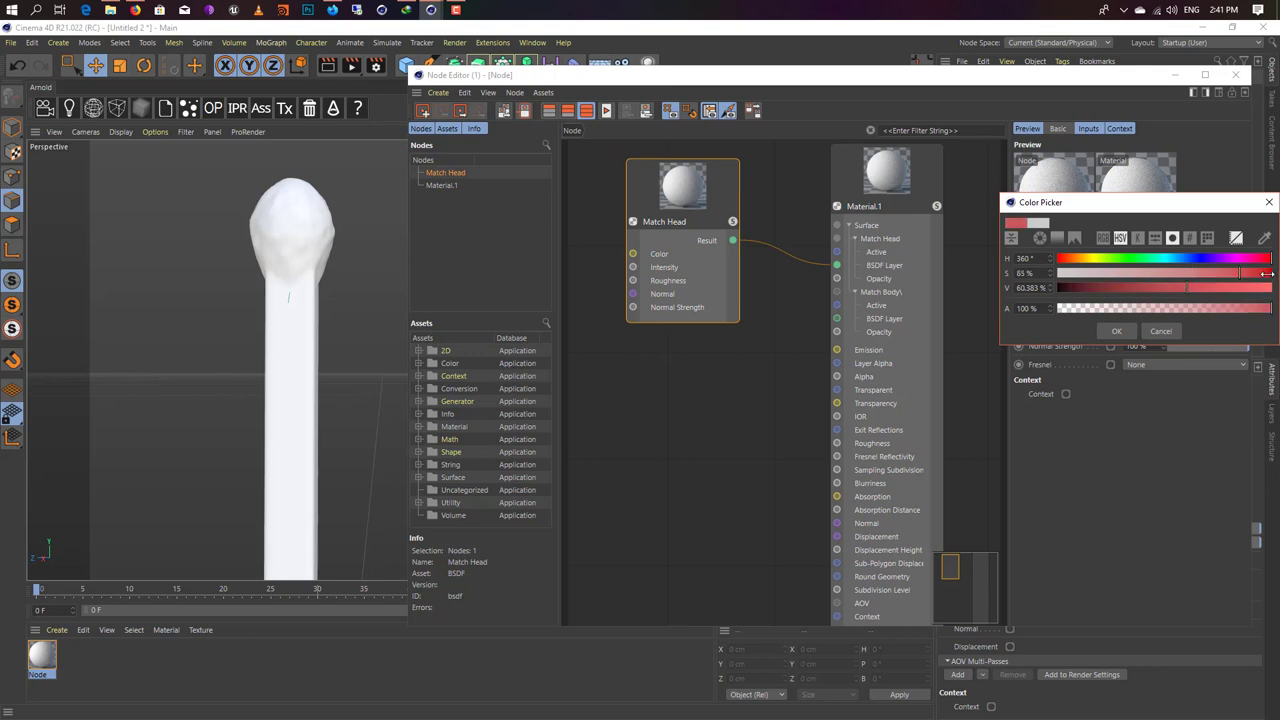
left_click(1266, 273)
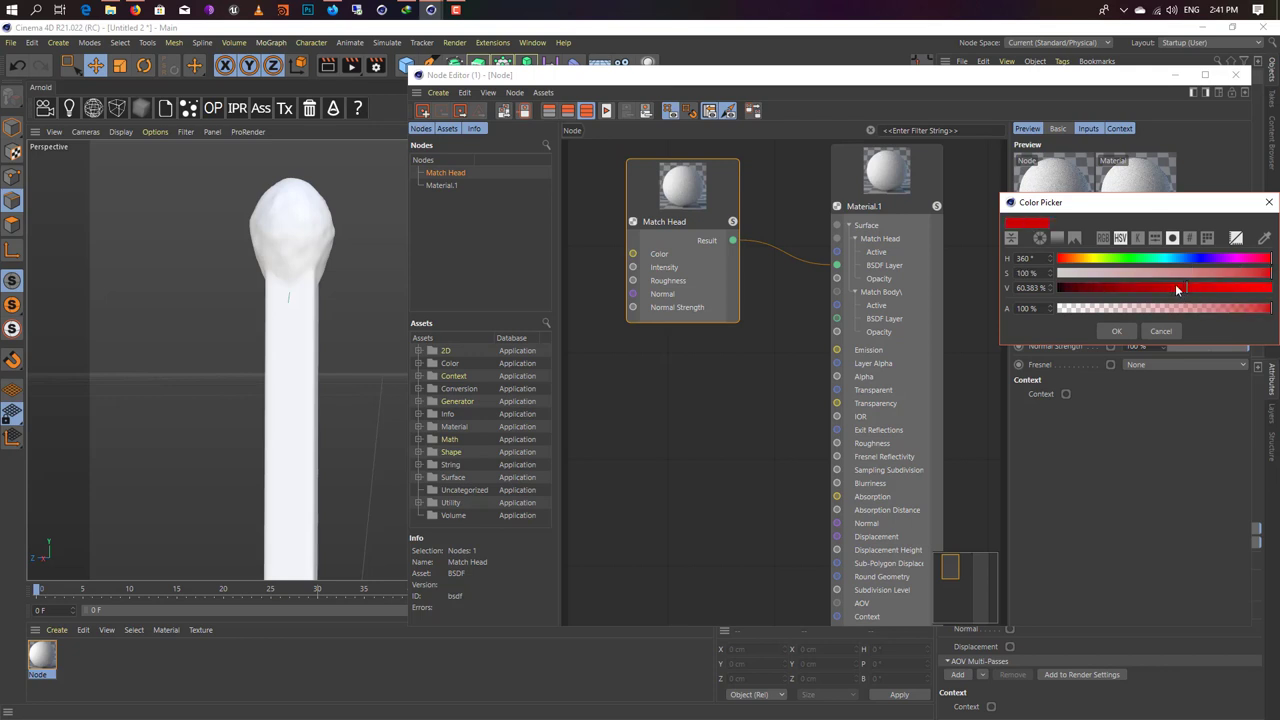
left_click(1116, 331)
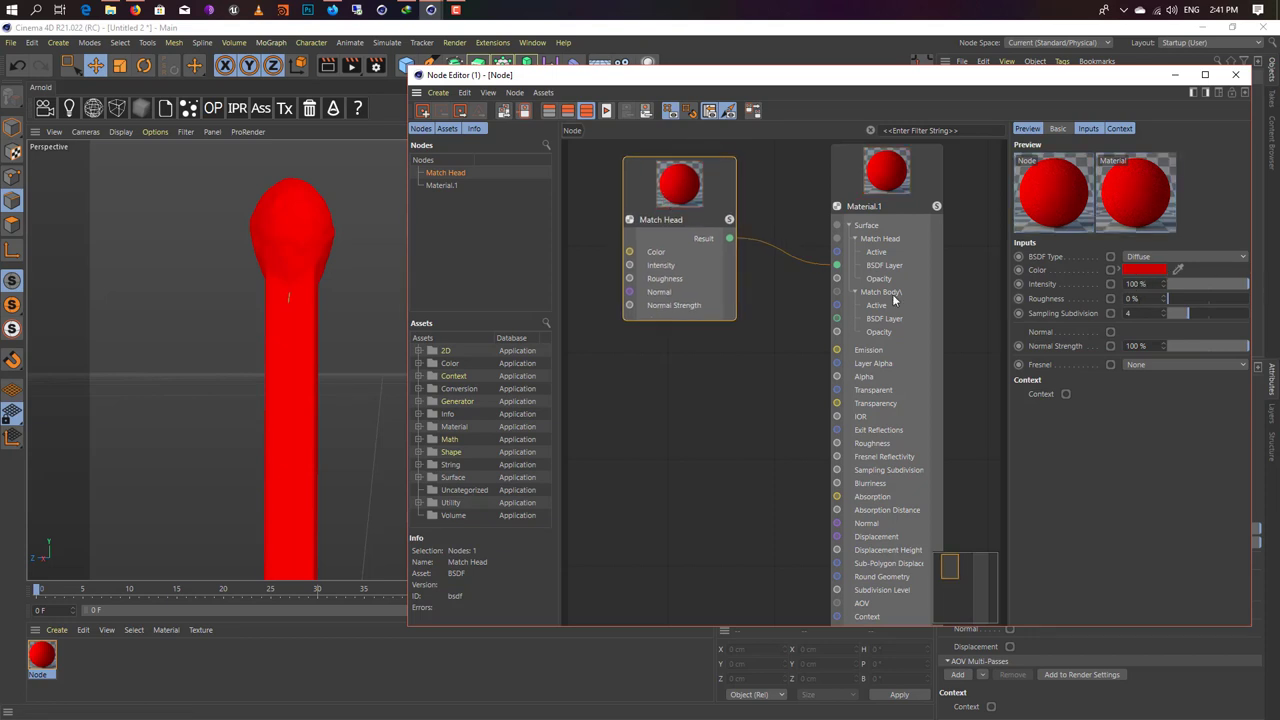
left_click_drag(707, 207, 741, 223)
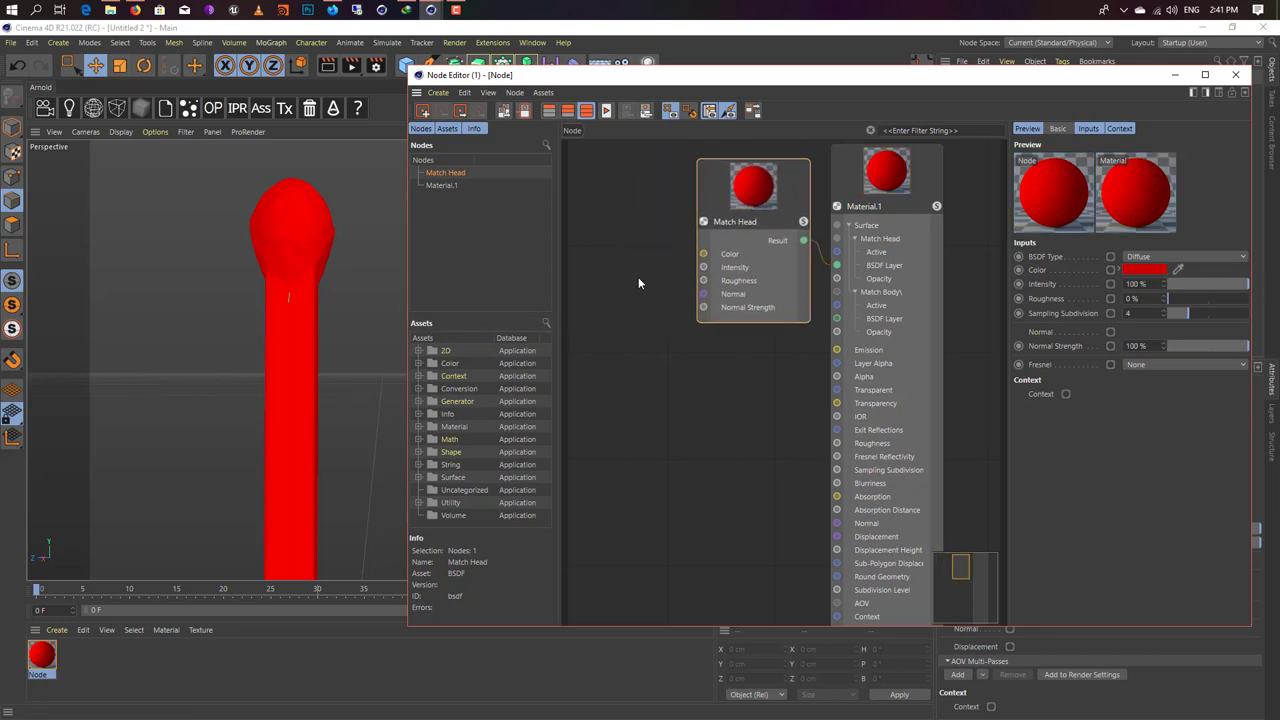
Step: Search the node assets for 'norm' and add a Normal Map node to the graph
left_click(546, 323)
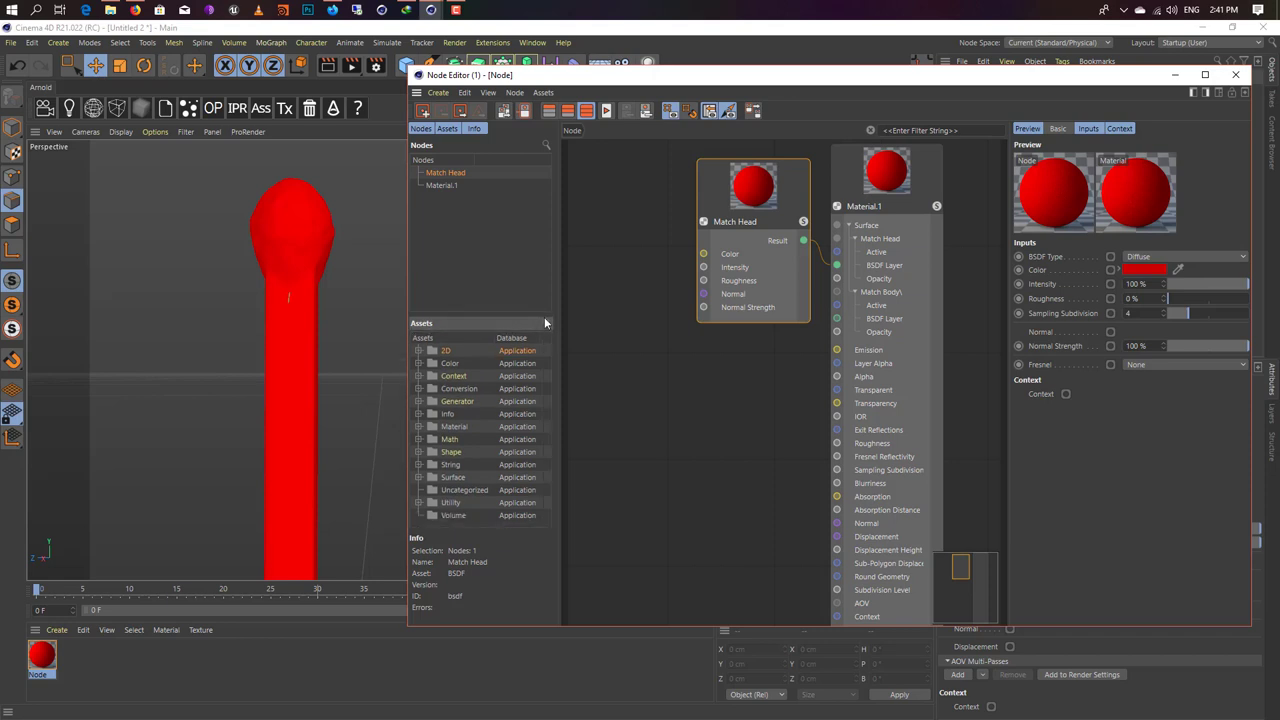
left_click(546, 324)
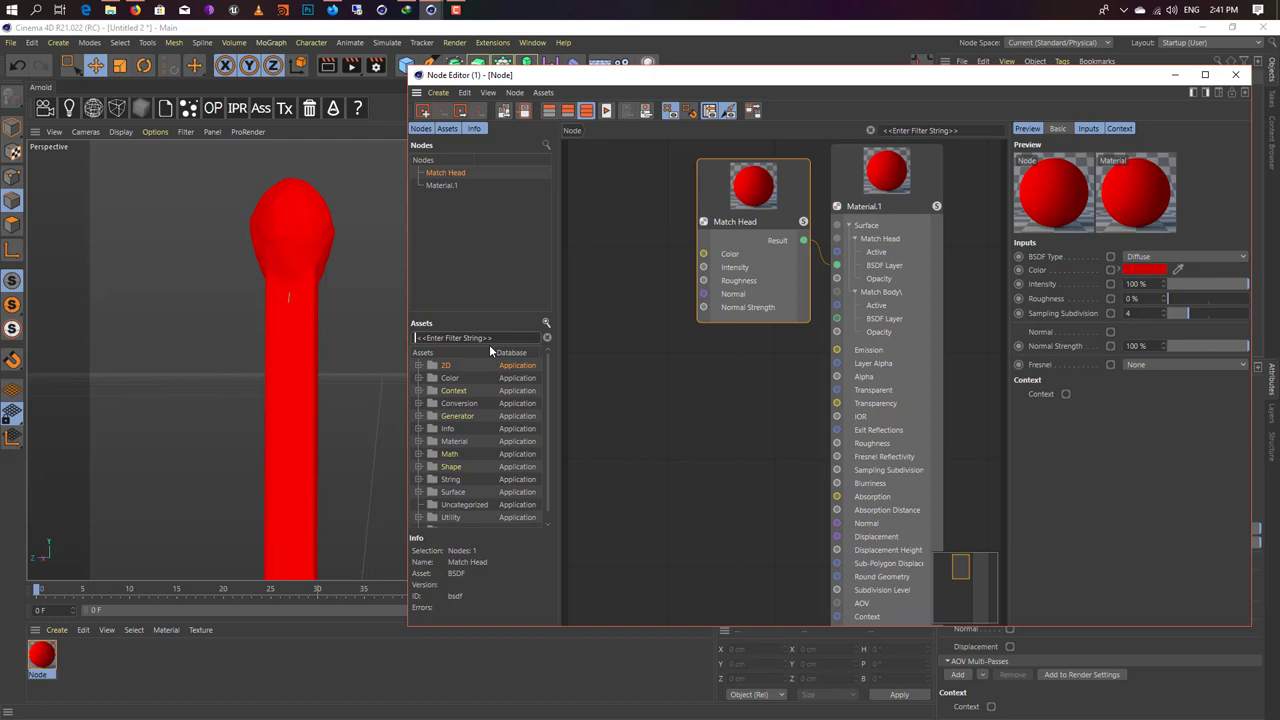
type("no")
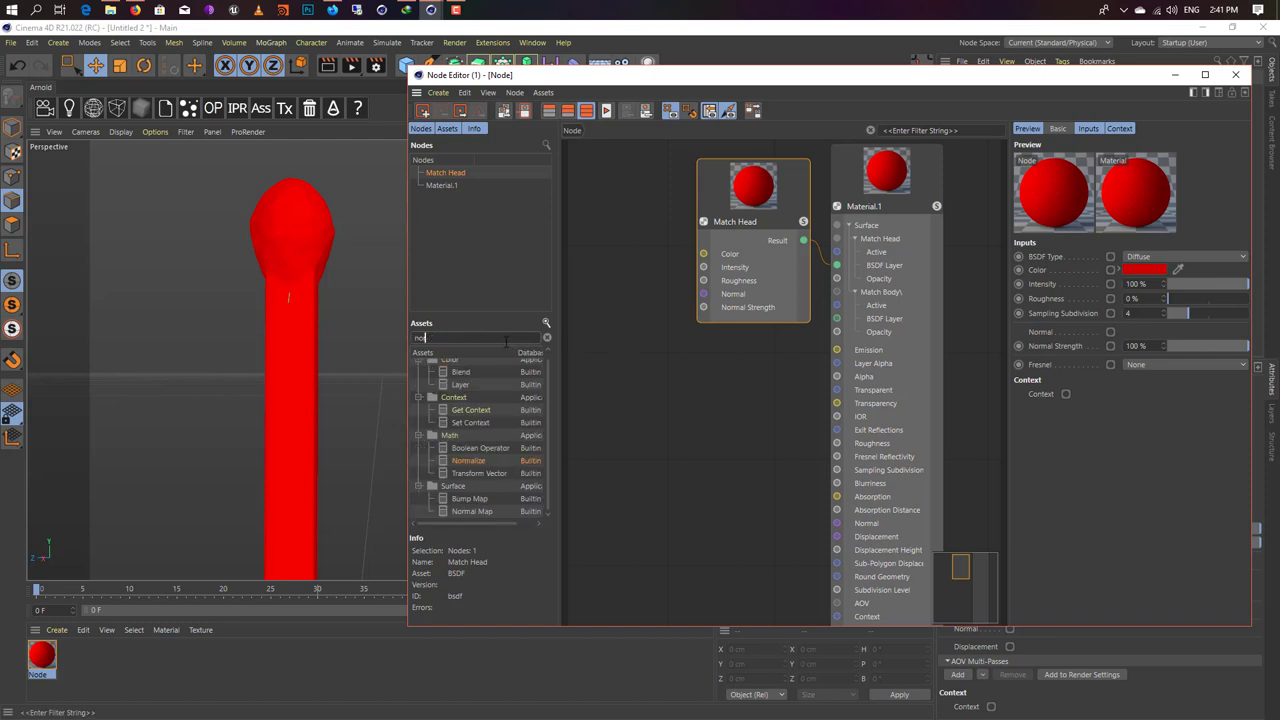
type("rma")
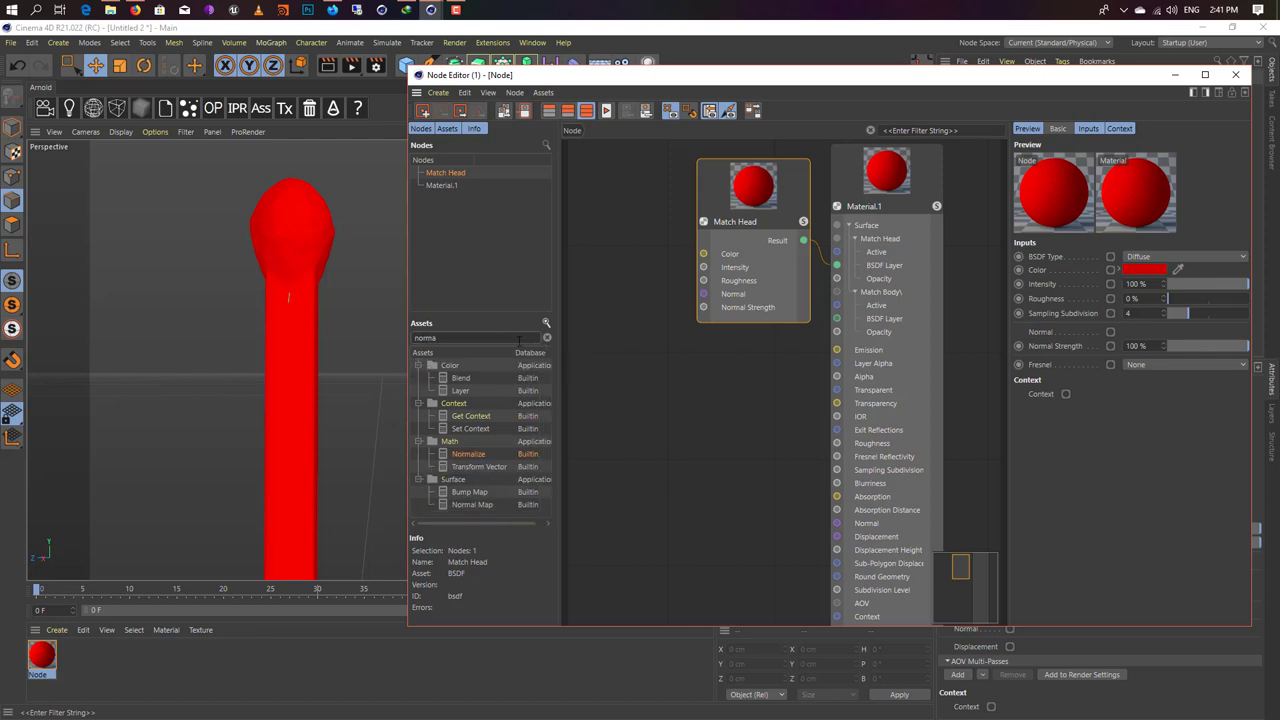
mouse_move(593, 408)
left_mouse_down()
mouse_move(650, 372)
mouse_move(626, 374)
left_mouse_up()
Step: Wire Normal Map.1's Result into Match Head's Normal input, tidy the nodes, then search 'im'
mouse_move(698, 440)
left_mouse_down()
mouse_move(740, 370)
mouse_move(703, 293)
left_mouse_up()
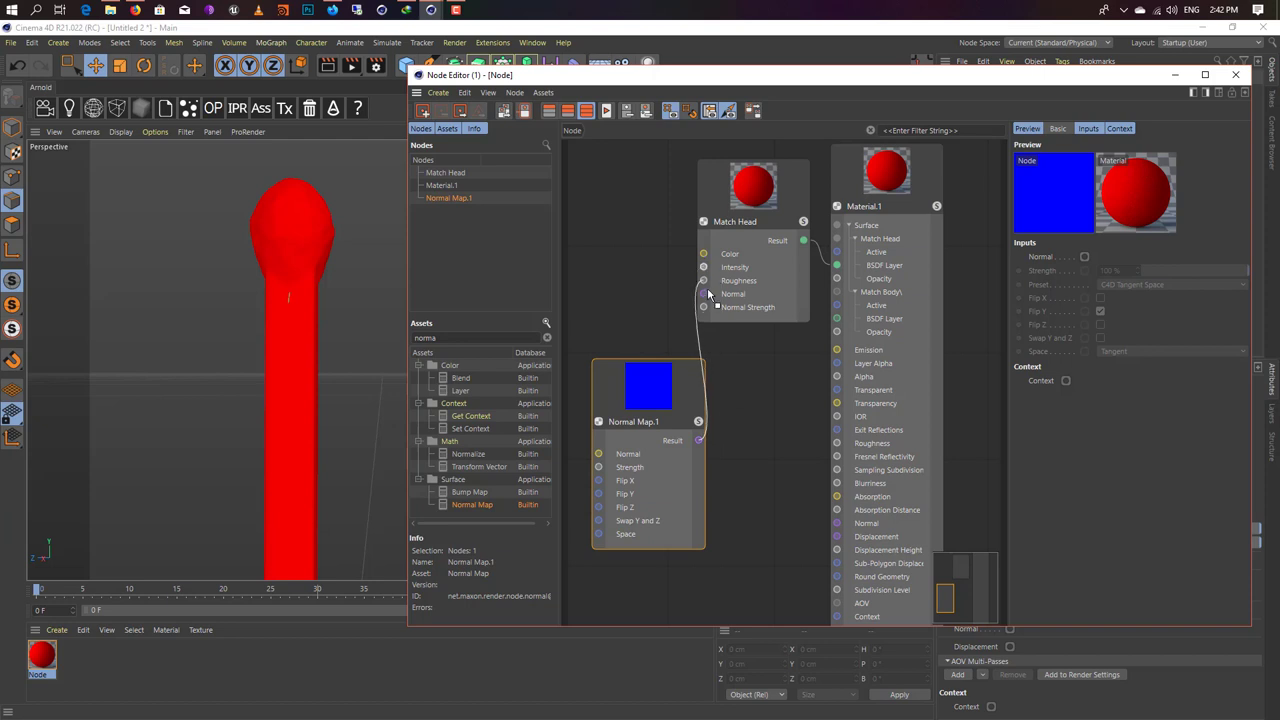
left_click_drag(633, 421, 636, 363)
left_click_drag(754, 217, 768, 218)
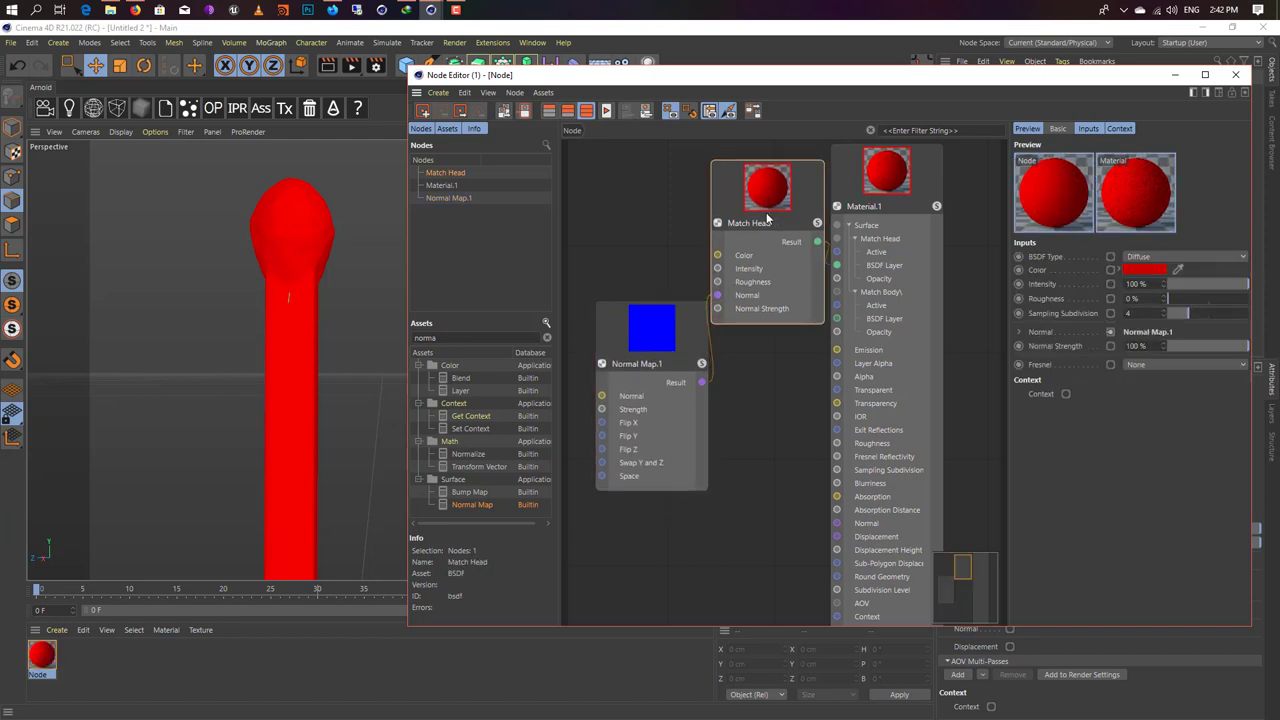
left_click_drag(653, 343, 667, 366)
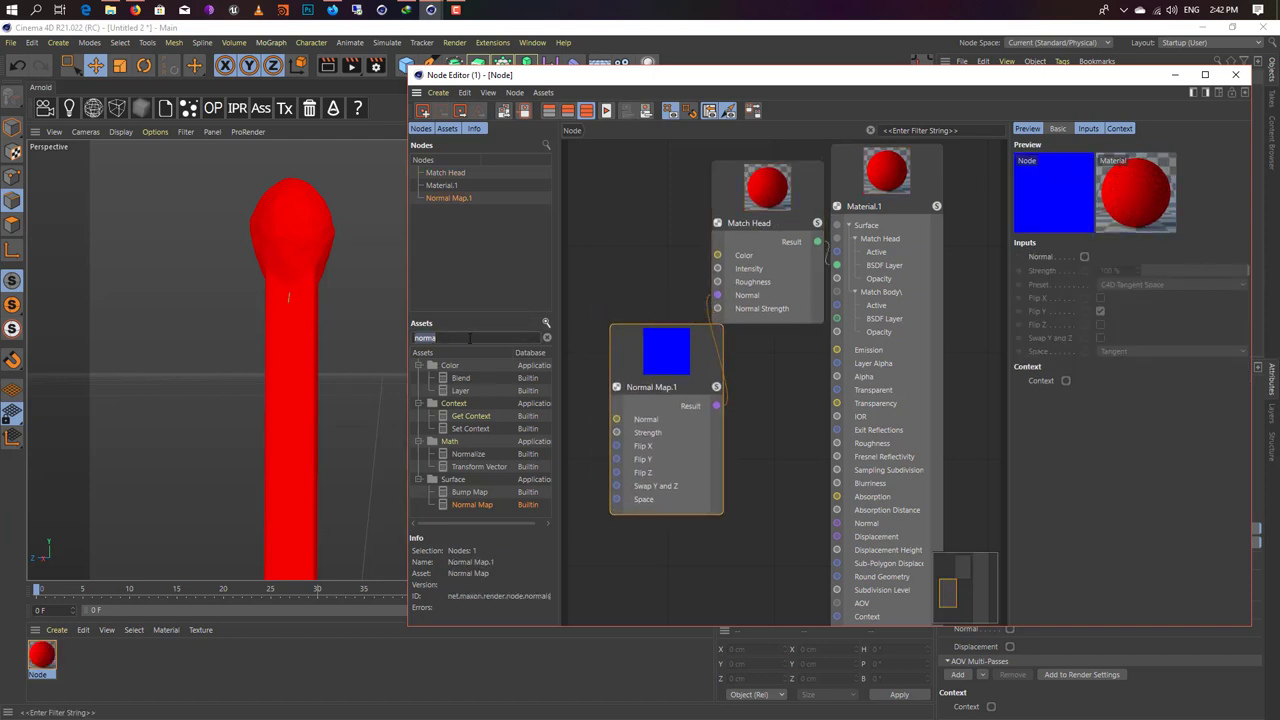
type("ima")
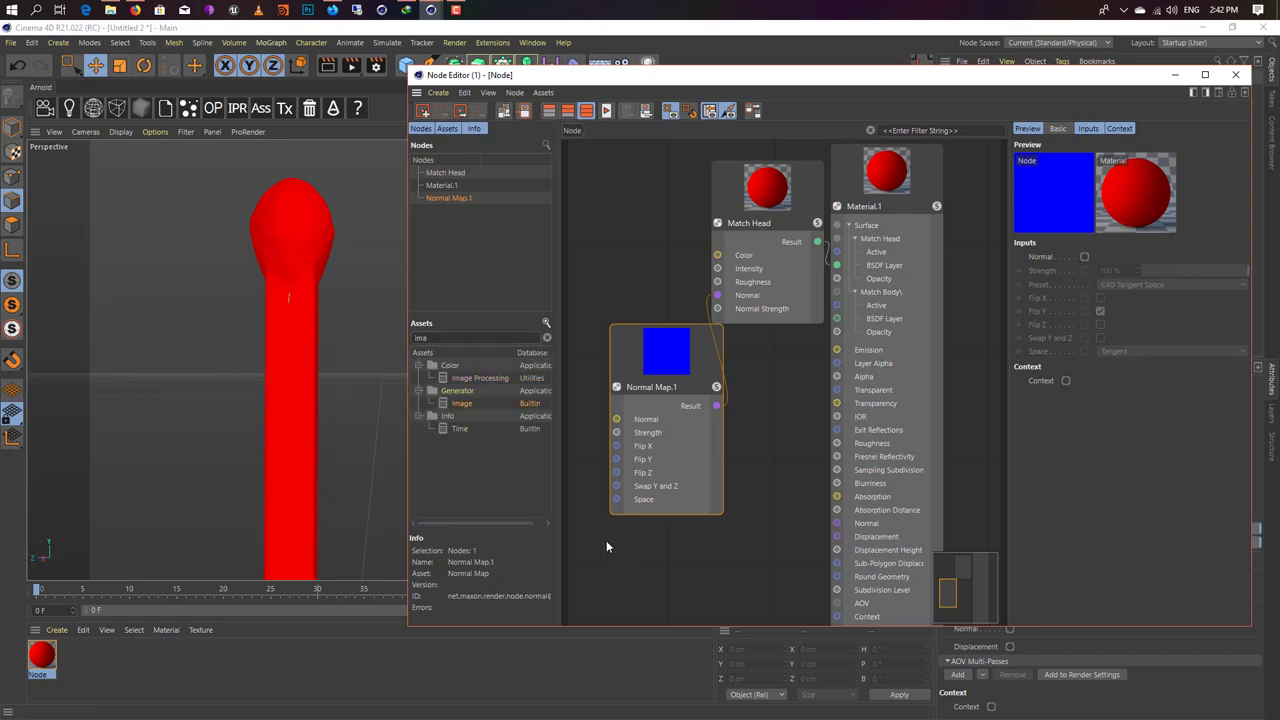
Step: Add an Image node and rearrange the nodes so Image.1 sits at the chain's left
left_click_drag(606, 546, 612, 540)
left_click_drag(667, 372, 715, 385)
scroll(715, 383, "down", 2)
scroll(715, 383, "down", 2)
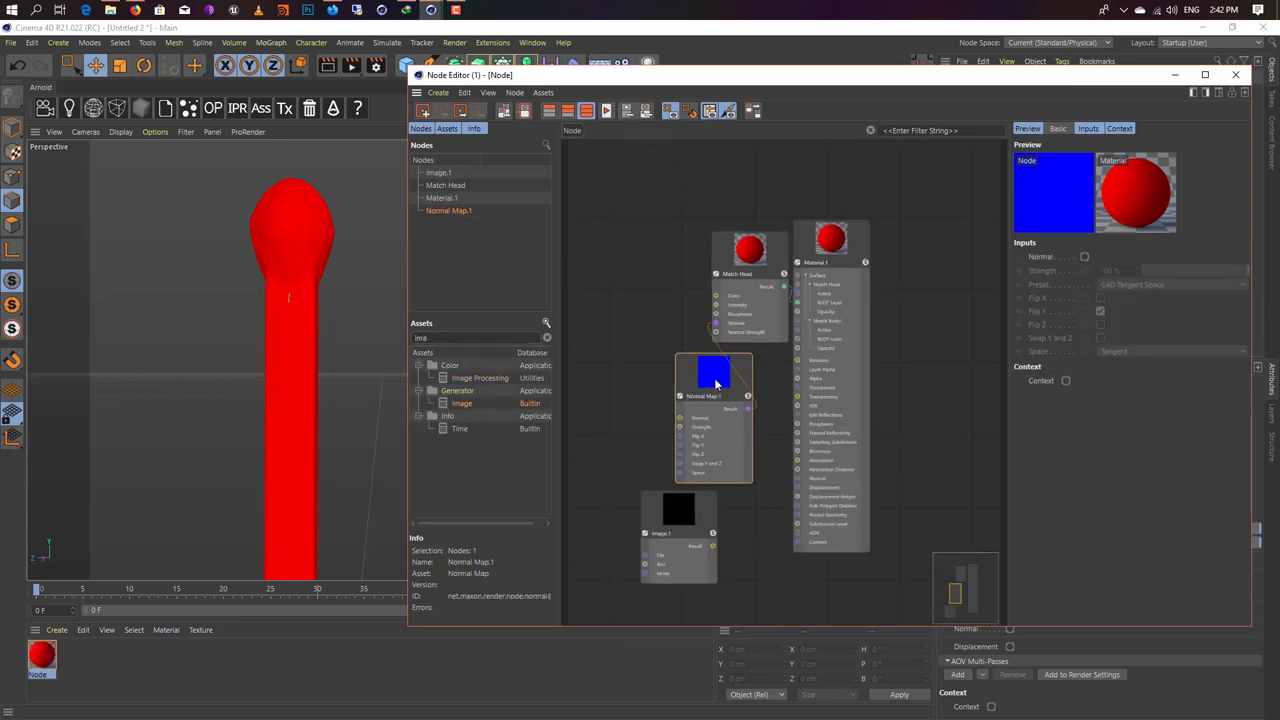
left_click_drag(840, 248, 944, 198)
left_click_drag(769, 251, 833, 203)
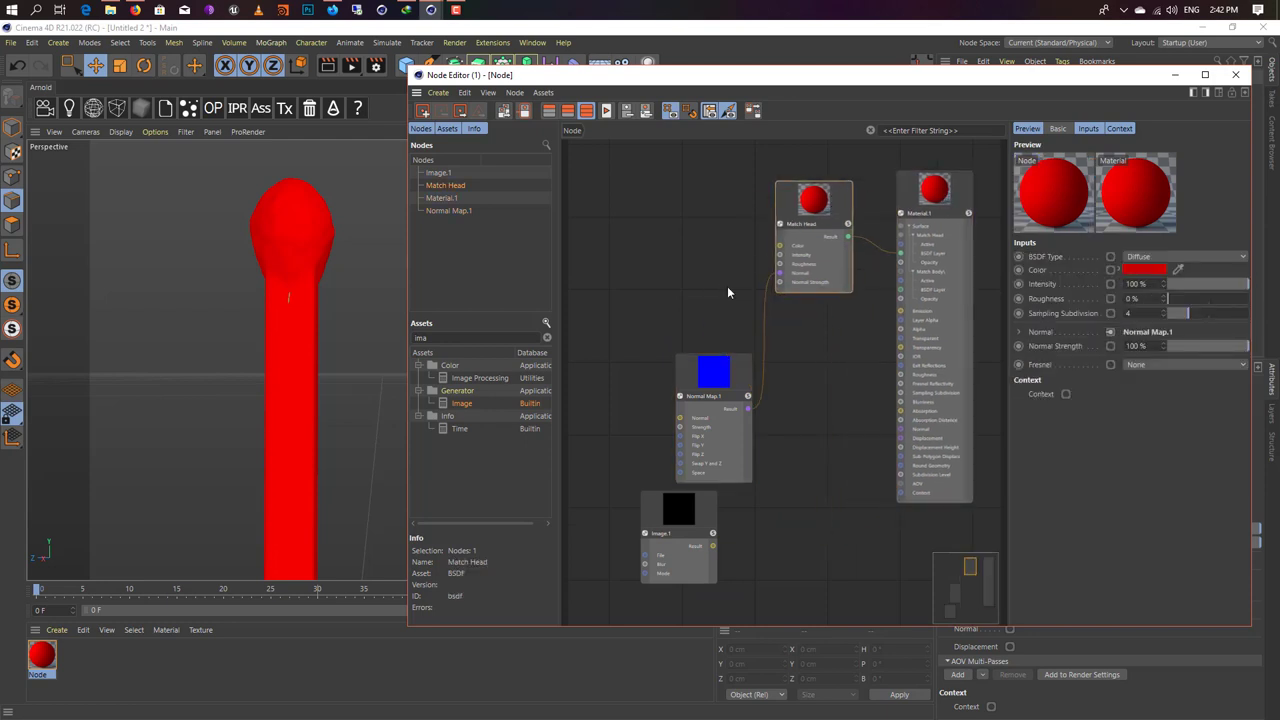
left_click_drag(713, 372, 715, 287)
left_click_drag(691, 510, 645, 226)
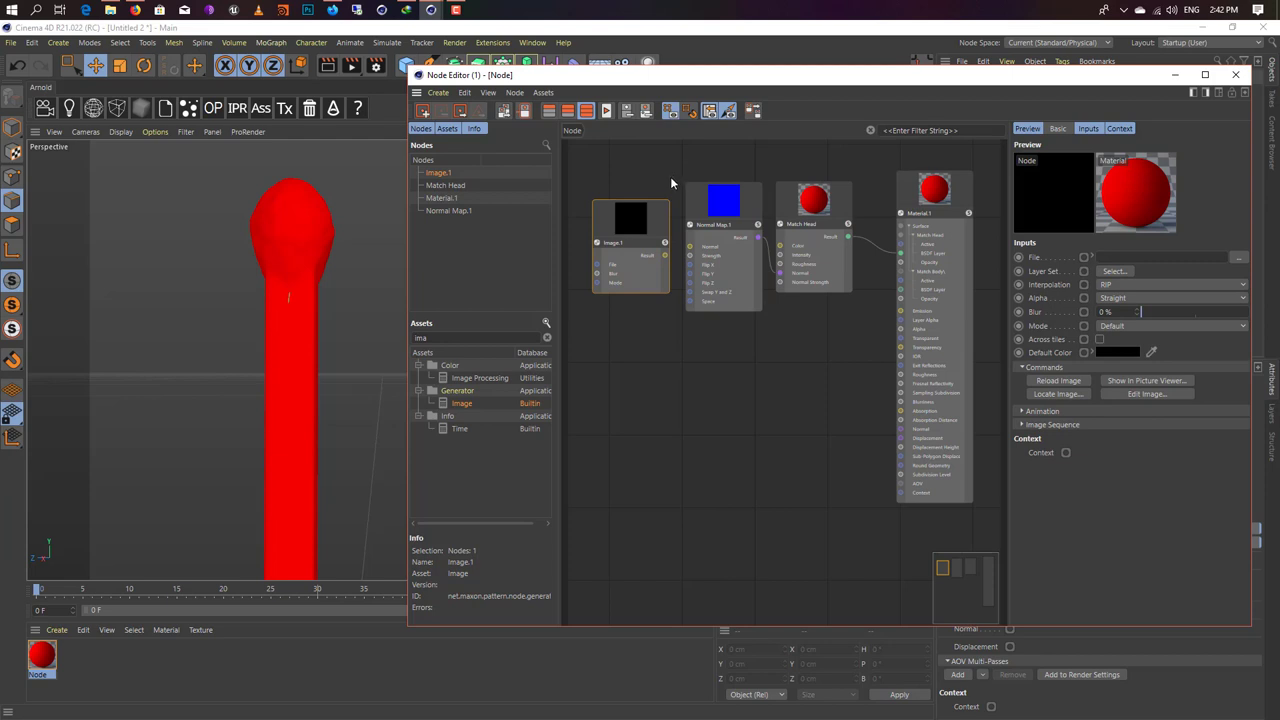
scroll(653, 189, "up", 2)
scroll(653, 195, "up", 2)
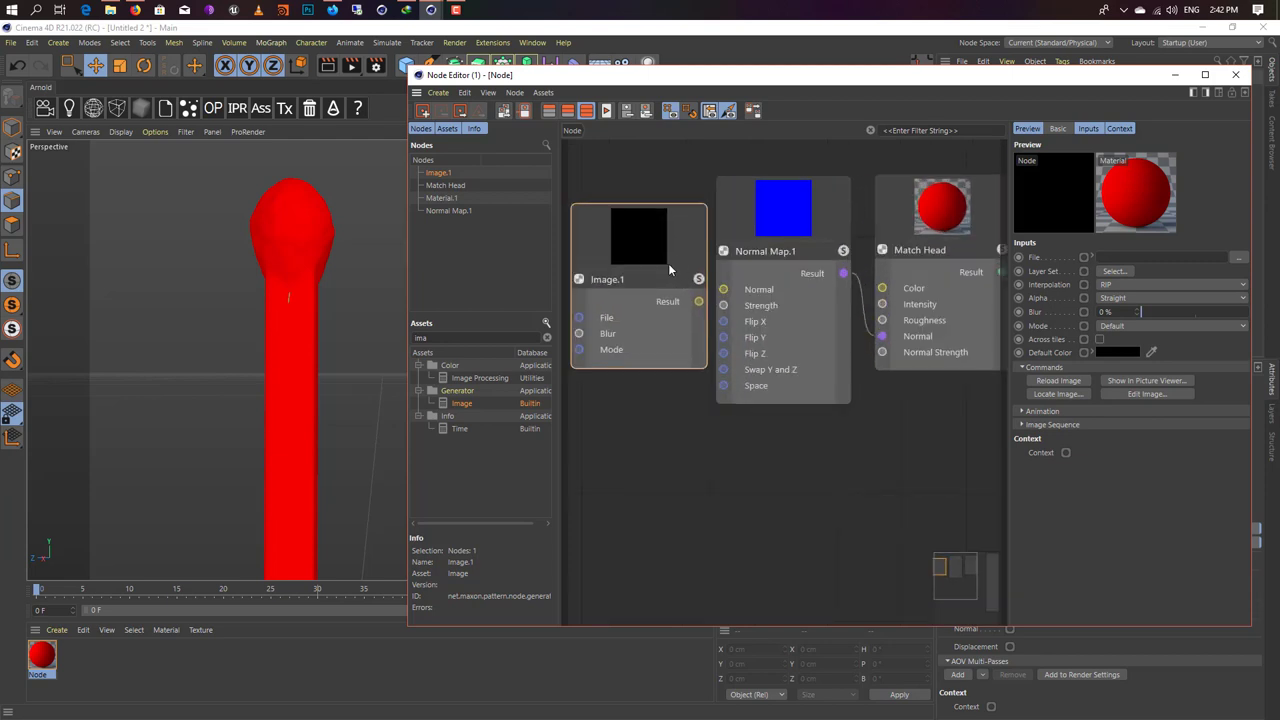
Step: Load Normal_Tut_26.jpg from the Match Video folder into Image.1, declining the project copy
left_click(1238, 258)
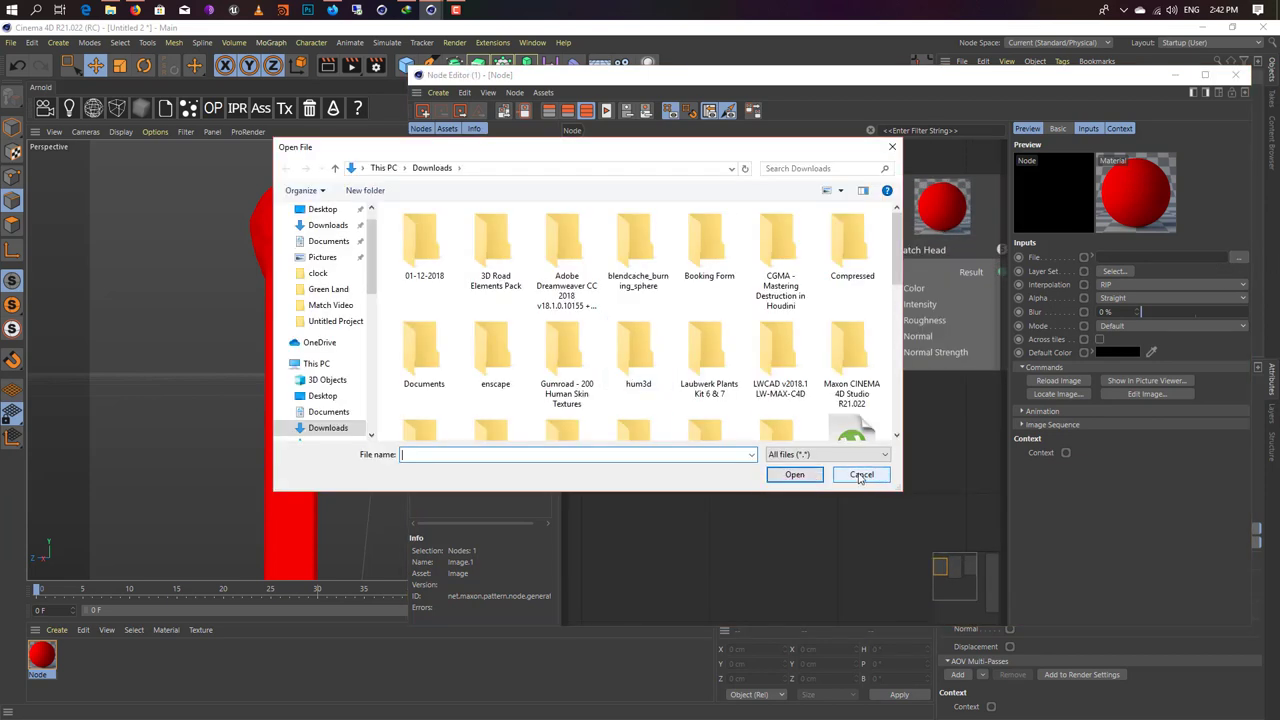
left_click_drag(903, 490, 998, 641)
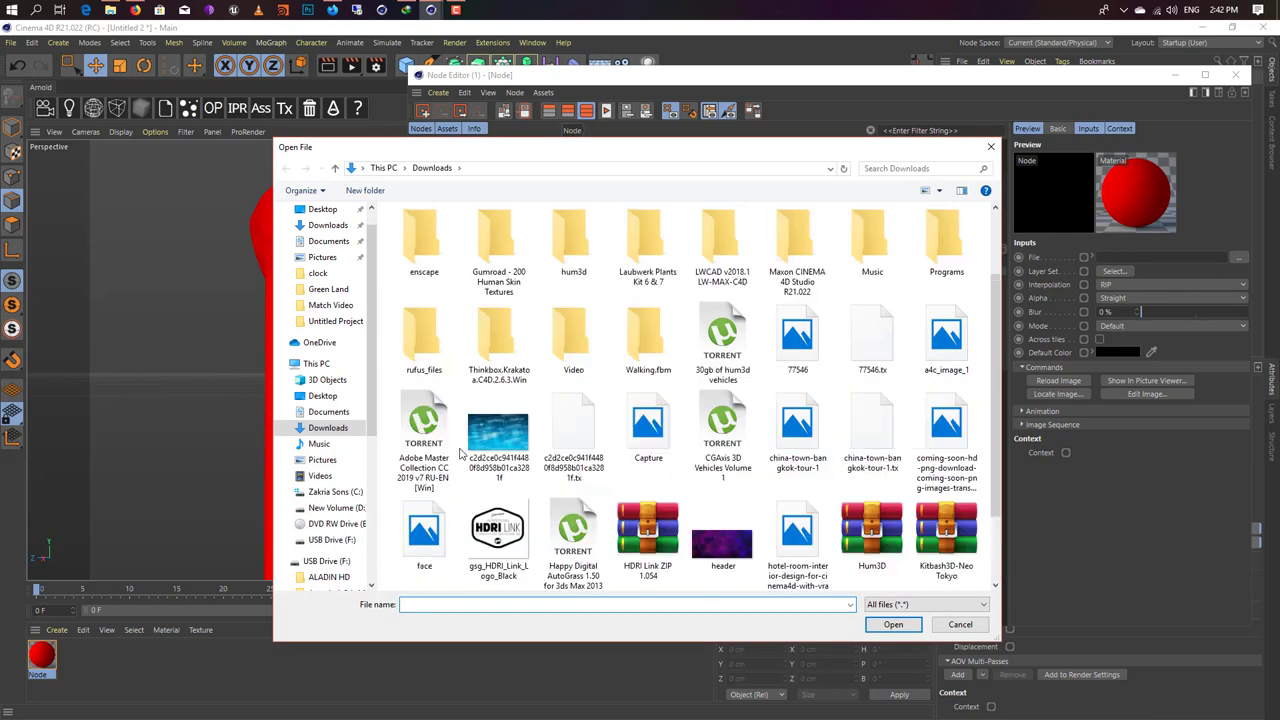
left_click(331, 305)
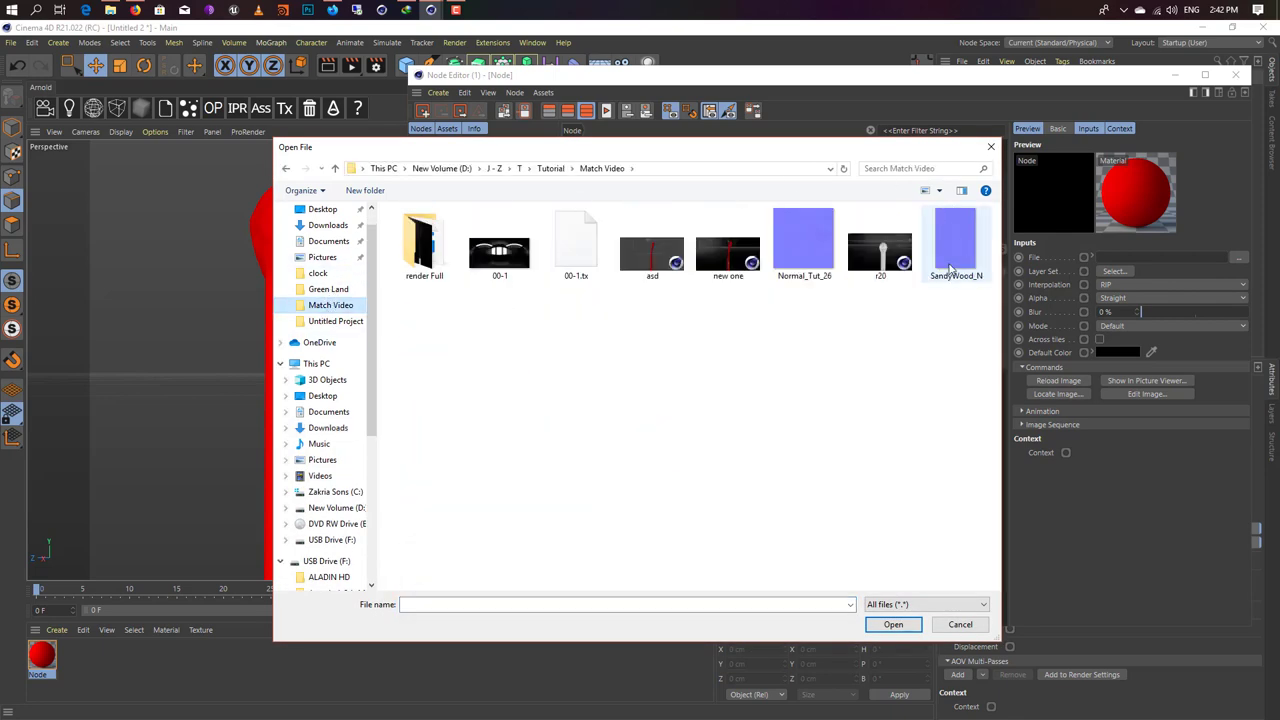
double_click(810, 266)
left_click(682, 434)
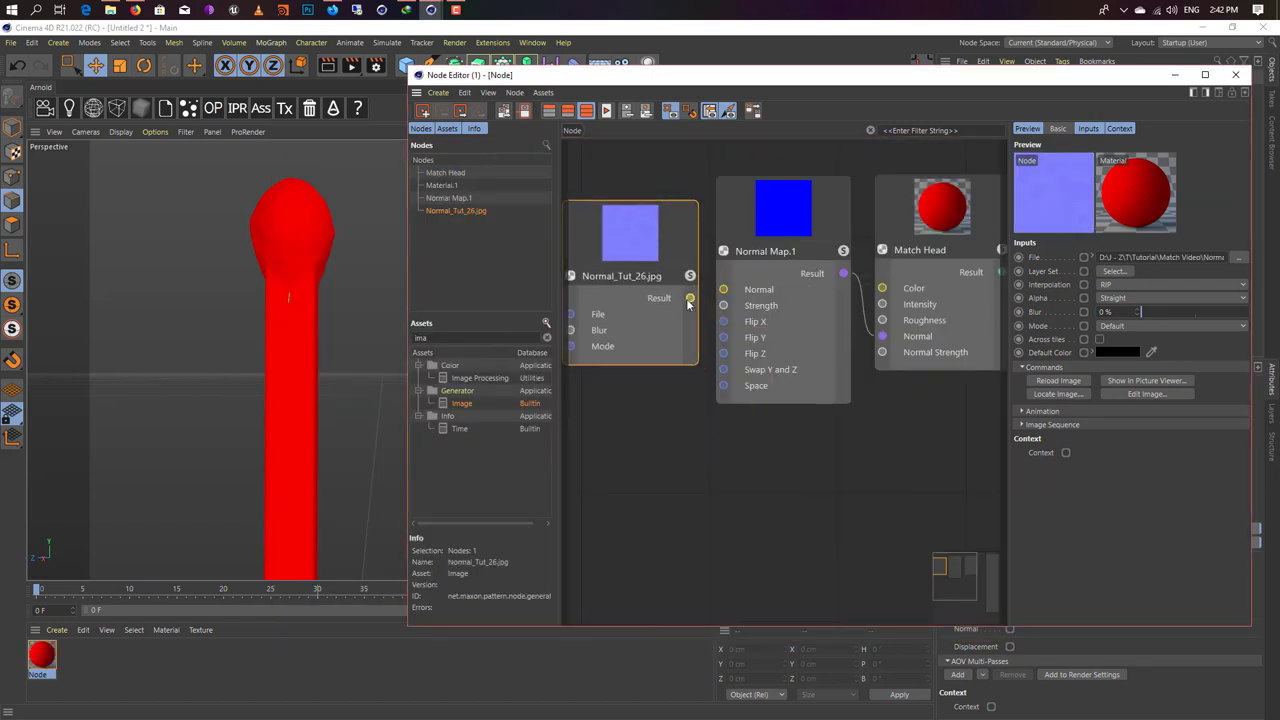
Step: Connect the Normal_Tut_26 image's Result to Normal Map.1's Normal input
left_click_drag(690, 298, 723, 289)
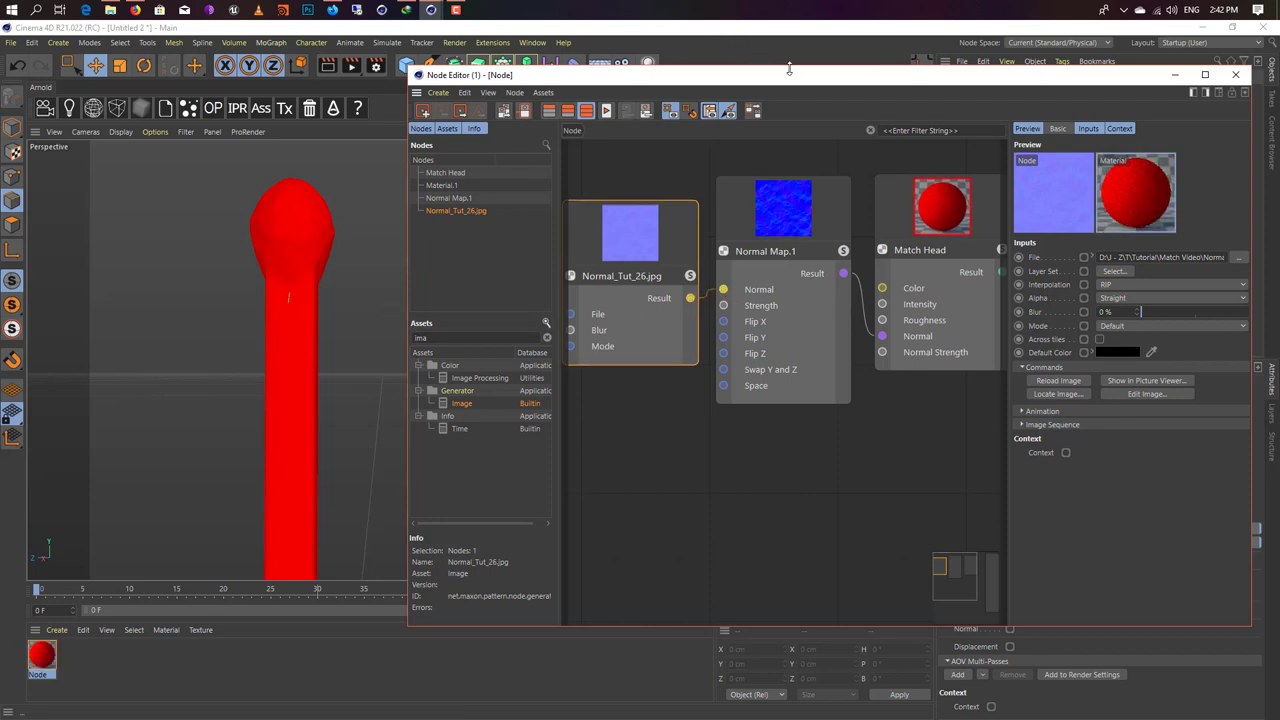
left_click(928, 338)
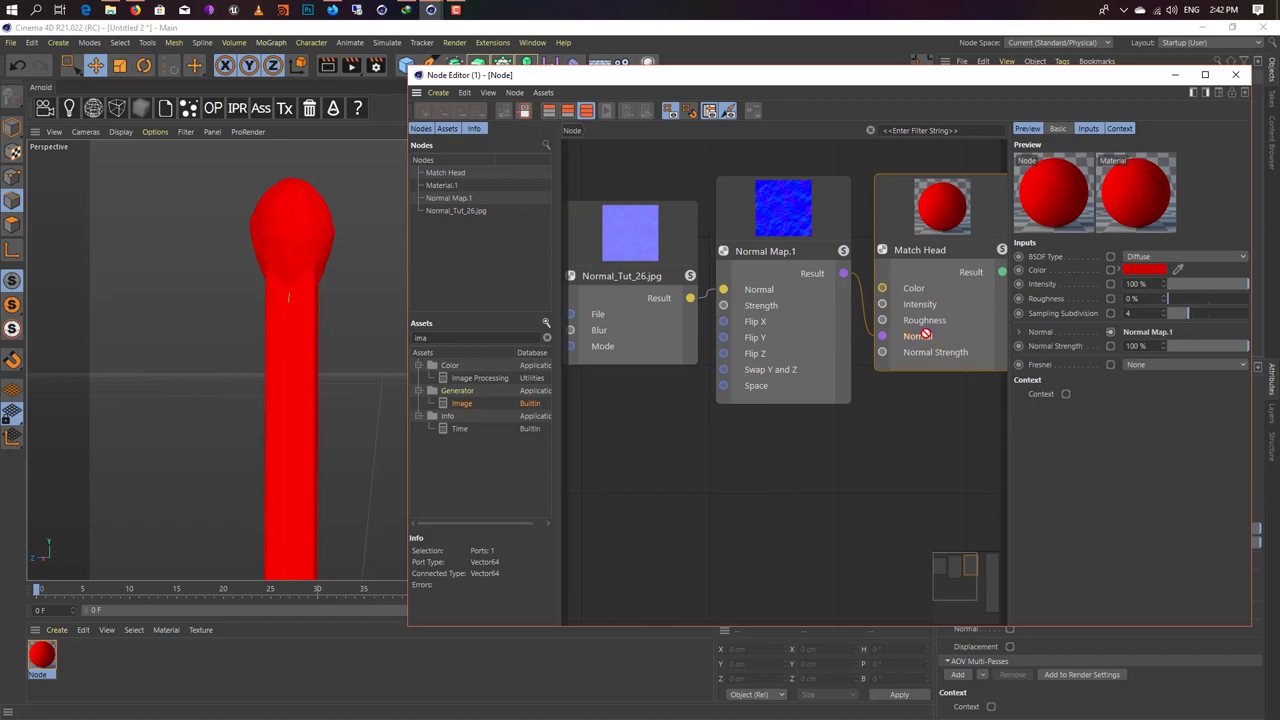
left_click(805, 326)
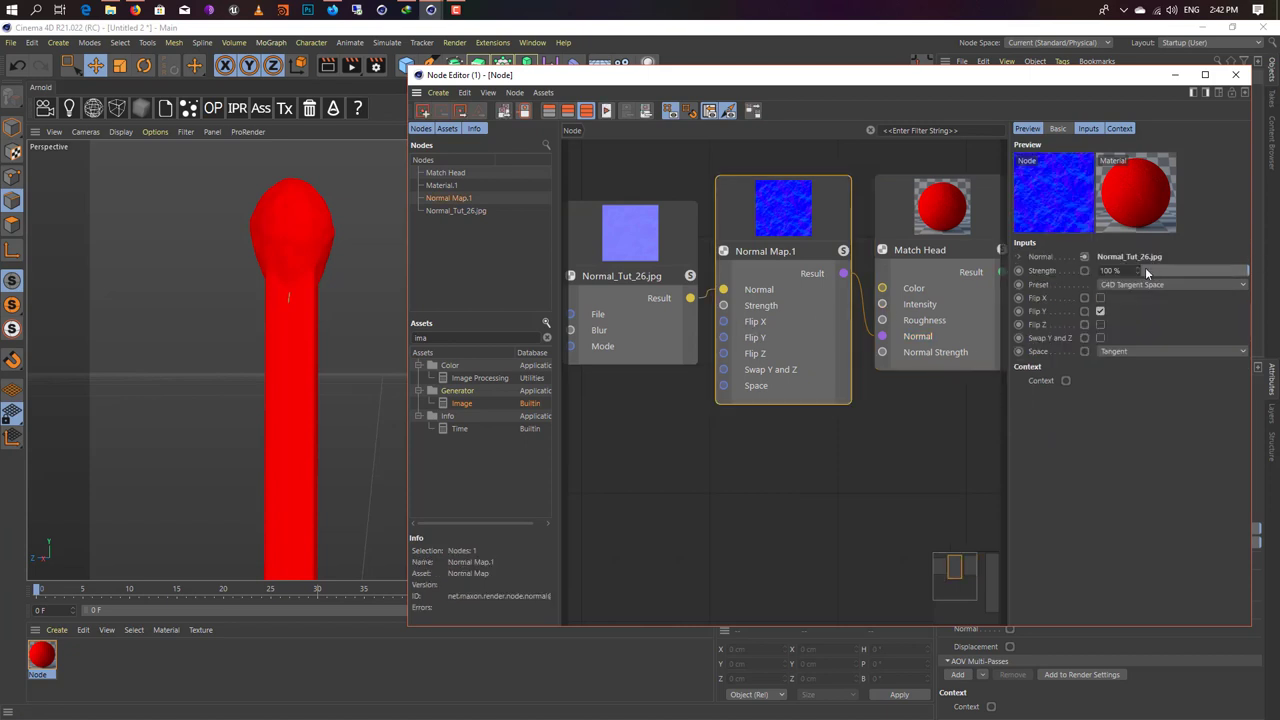
Step: Try Normal Map.1's Strength at 188%, then return it to 100%
left_click_drag(1138, 273, 1245, 271)
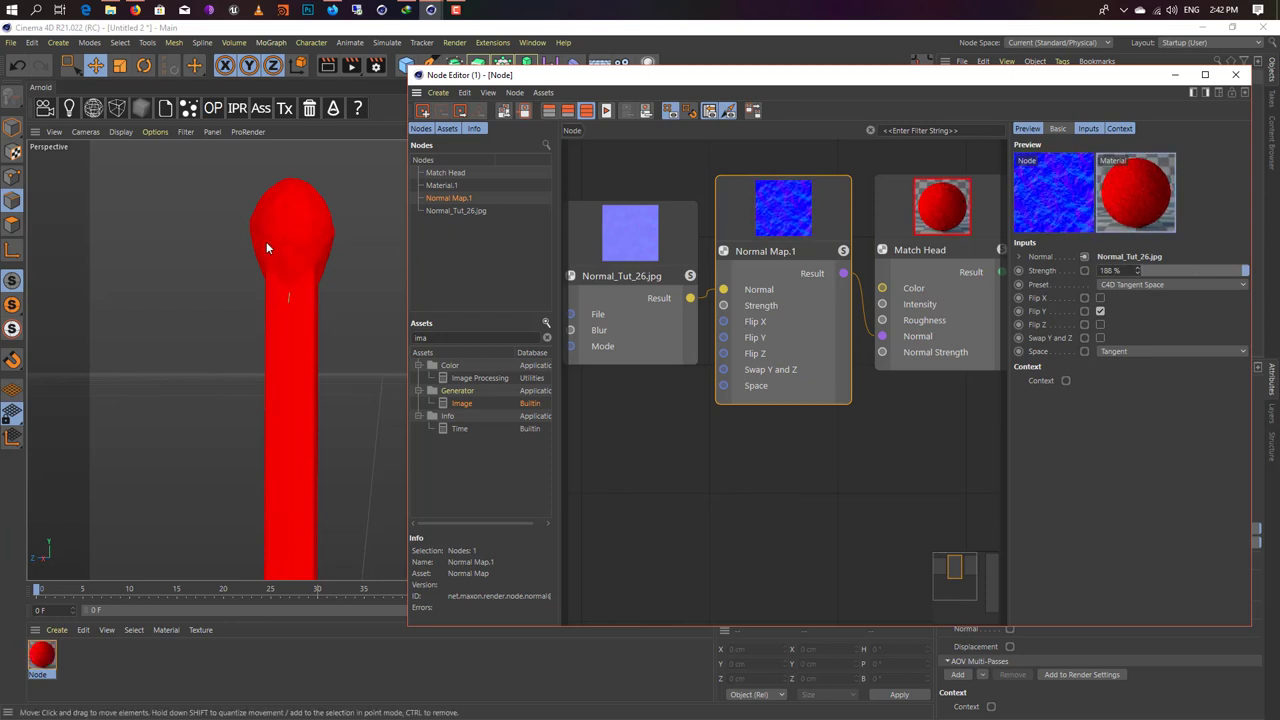
scroll(270, 195, "up", 3)
scroll(277, 194, "up", 2)
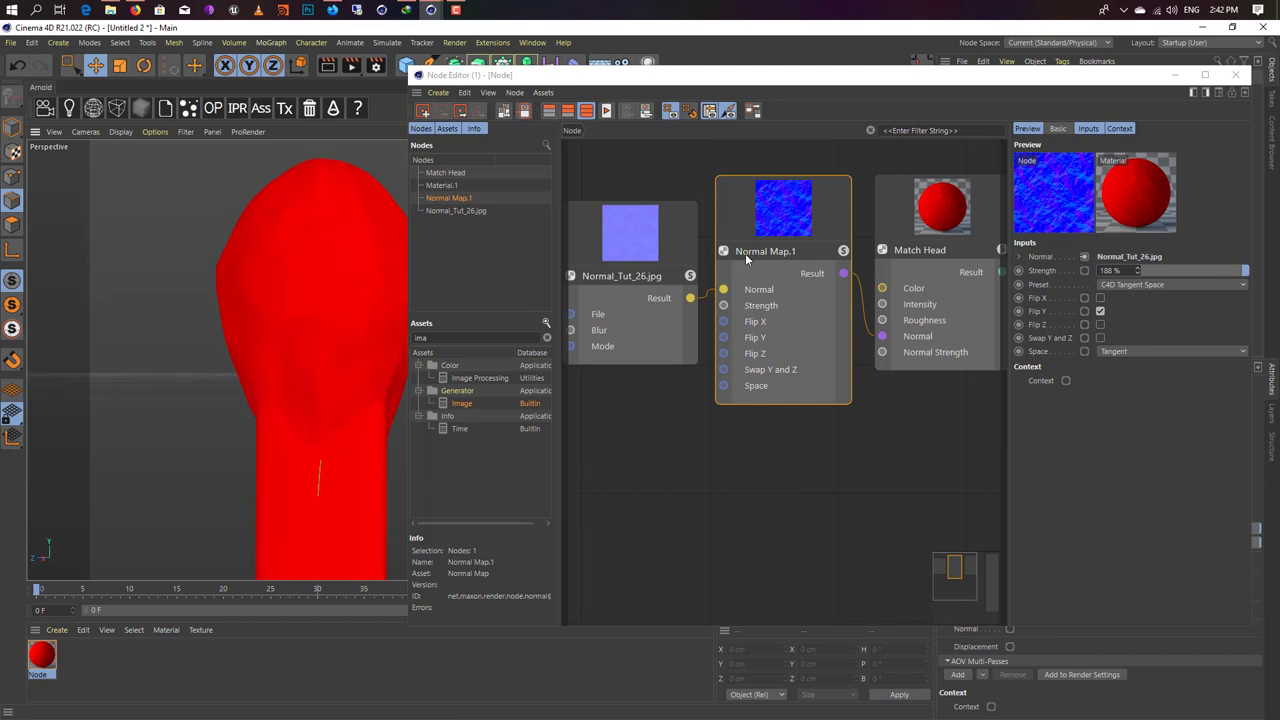
left_click_drag(1230, 275, 1190, 271)
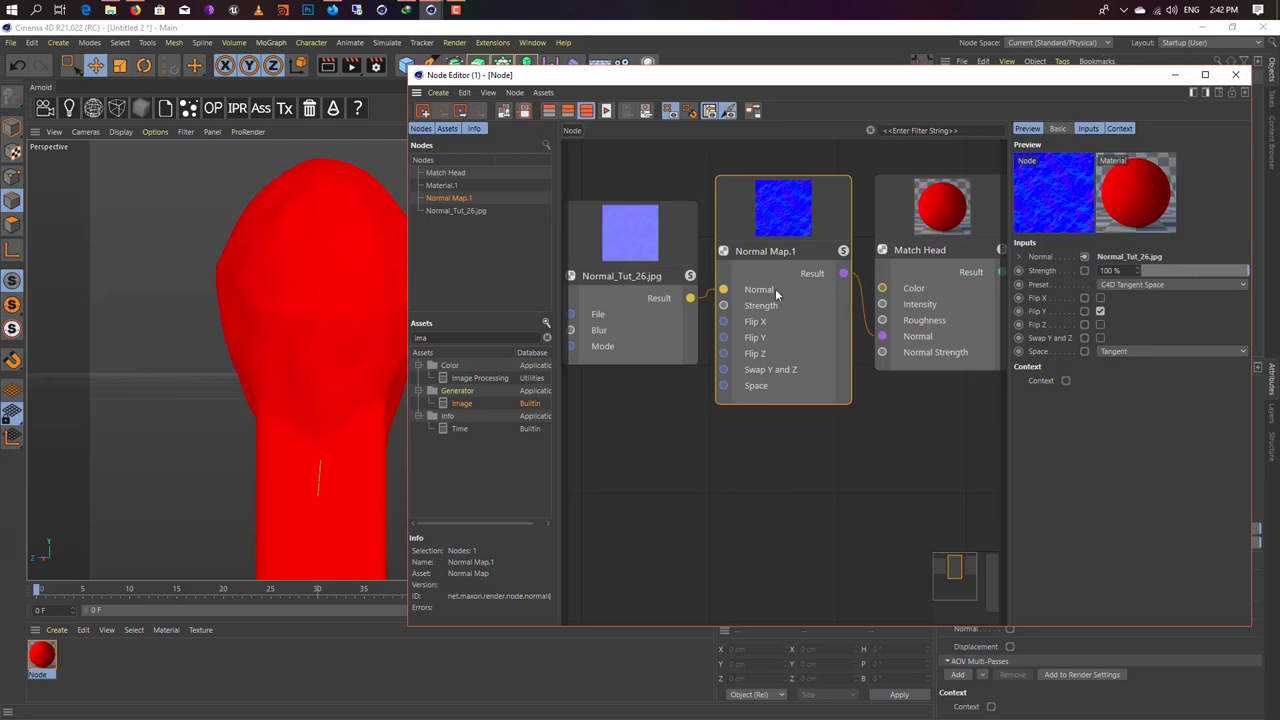
scroll(749, 286, "down", 2)
scroll(749, 286, "down", 2)
scroll(890, 296, "up", 1)
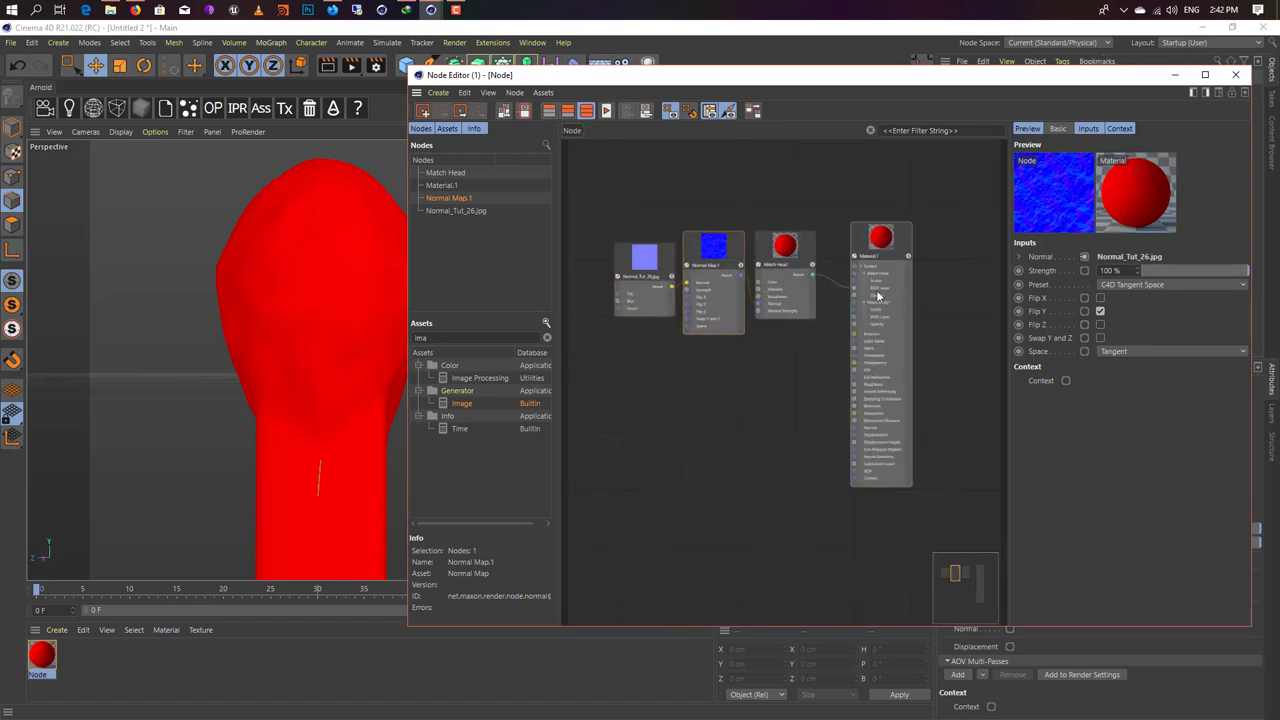
scroll(840, 296, "up", 1)
scroll(840, 296, "up", 1)
scroll(848, 294, "up", 1)
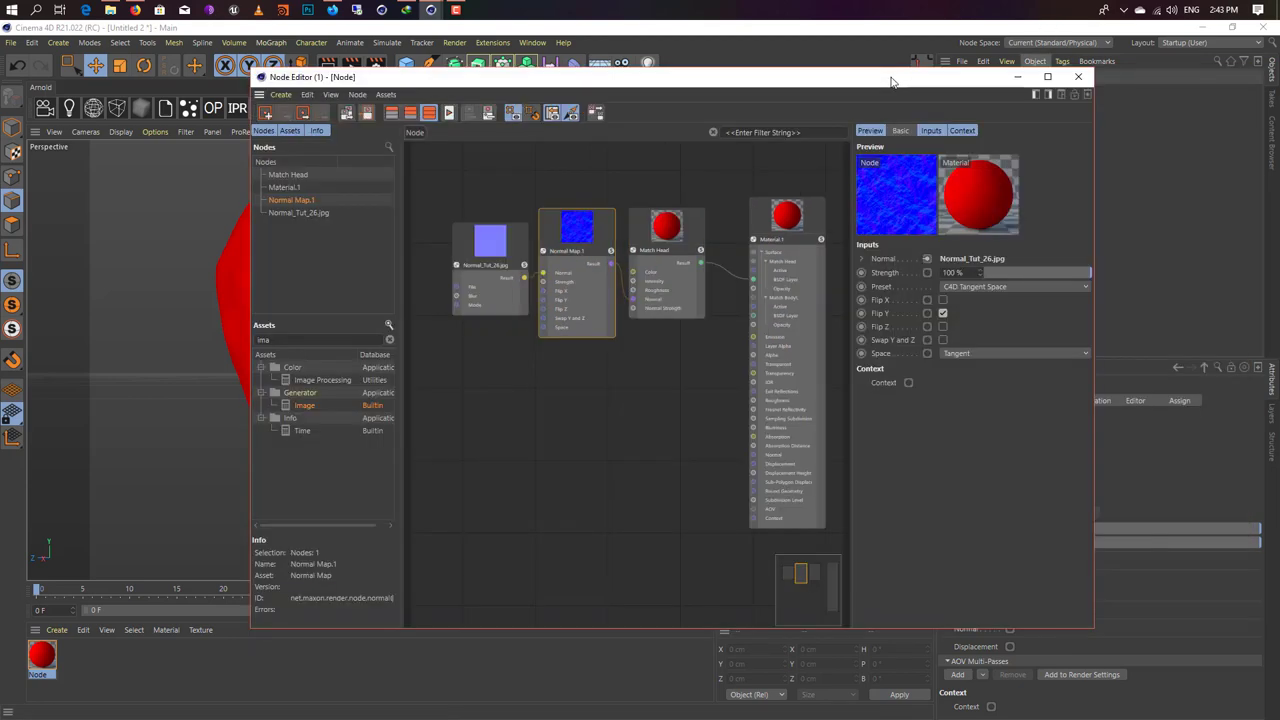
Step: Reposition the Node Editor window and search the assets for 'vert'
left_click_drag(1049, 79, 961, 79)
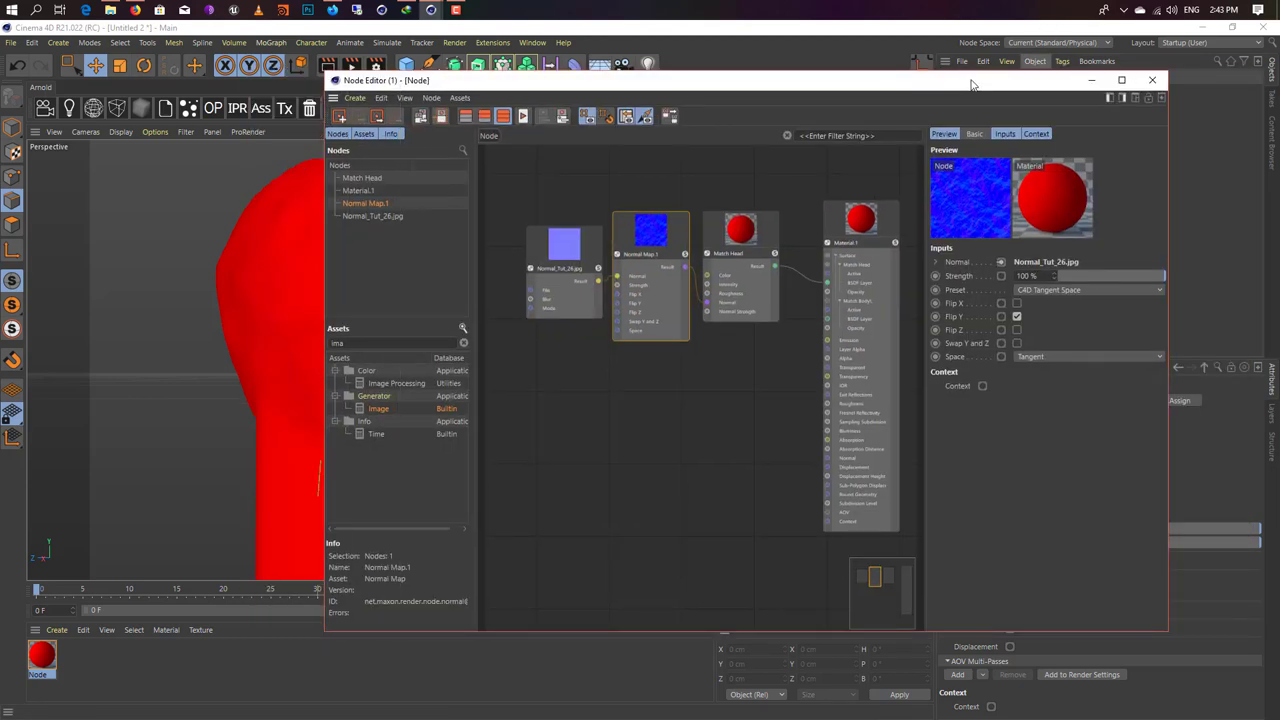
double_click(1012, 77)
mouse_move(1028, 37)
left_mouse_down()
mouse_move(954, 92)
mouse_move(1010, 94)
left_mouse_up()
scroll(818, 342, "down", 2)
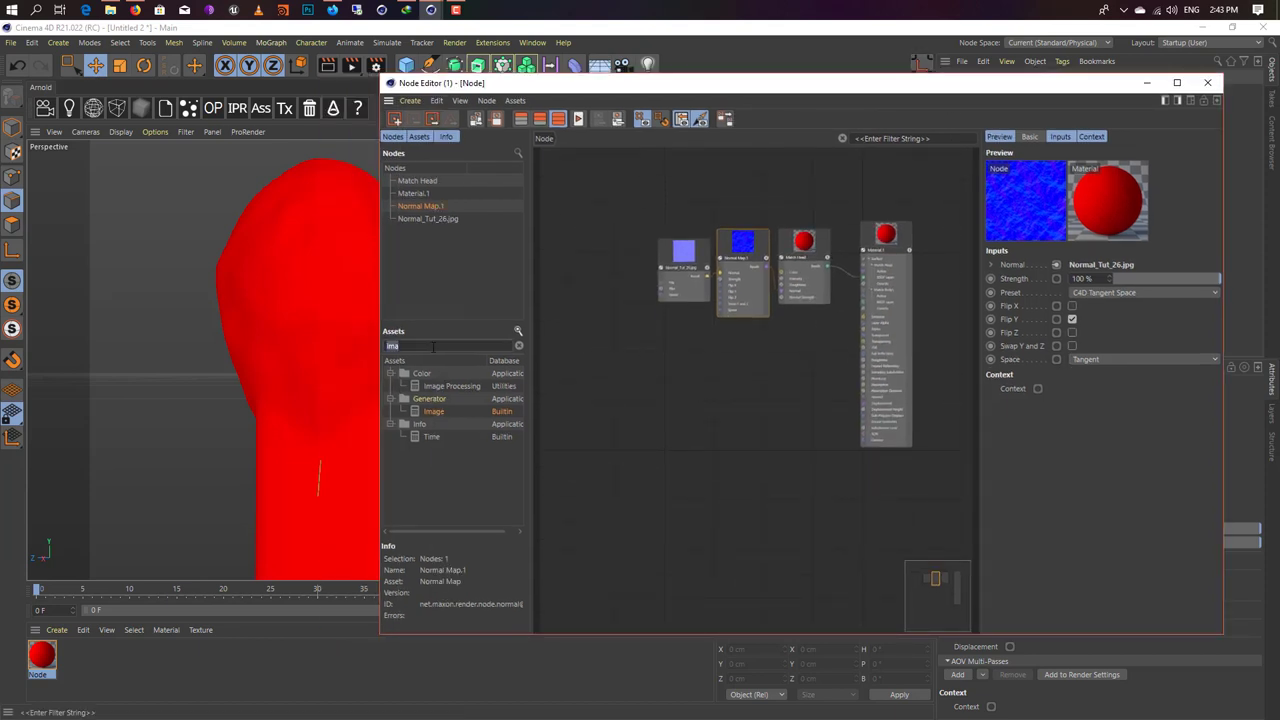
type("ver")
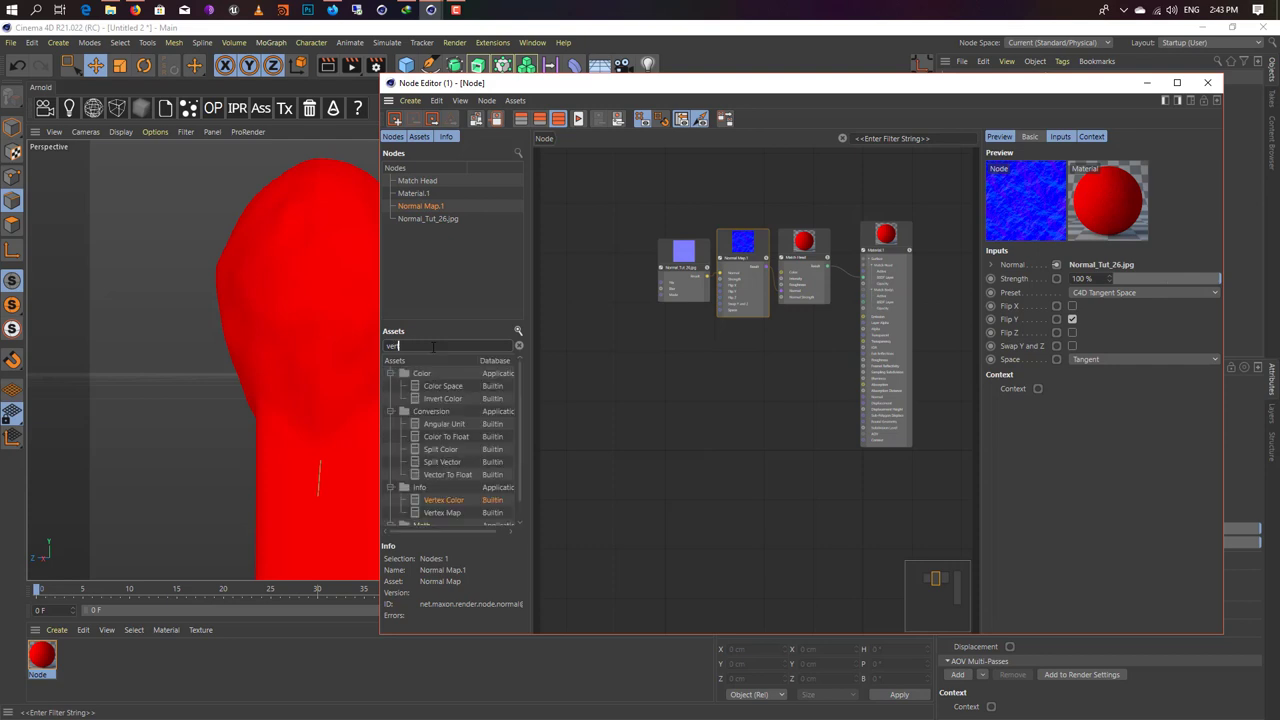
type("t")
scroll(424, 505, "down", 1)
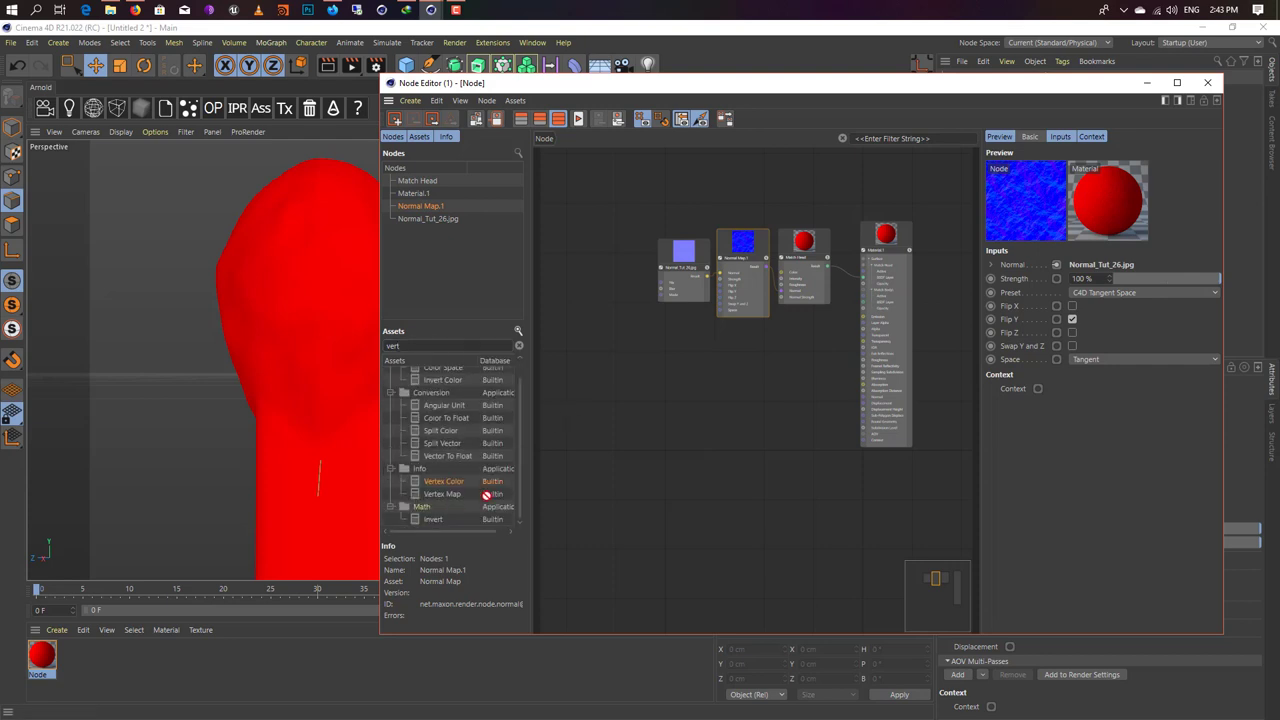
Step: Add a Vertex Map node beside Material.1, feeding the Match Head layer's Opacity
left_click_drag(687, 369, 736, 345)
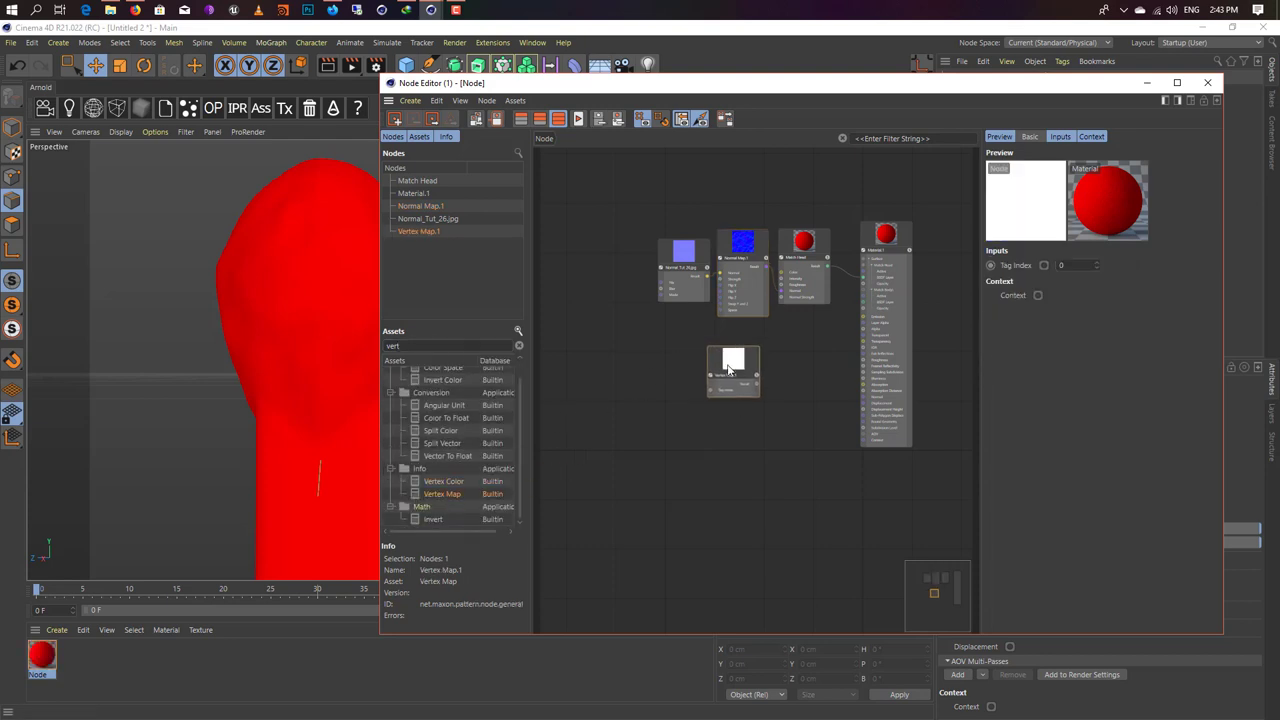
scroll(817, 257, "up", 1)
scroll(835, 290, "up", 1)
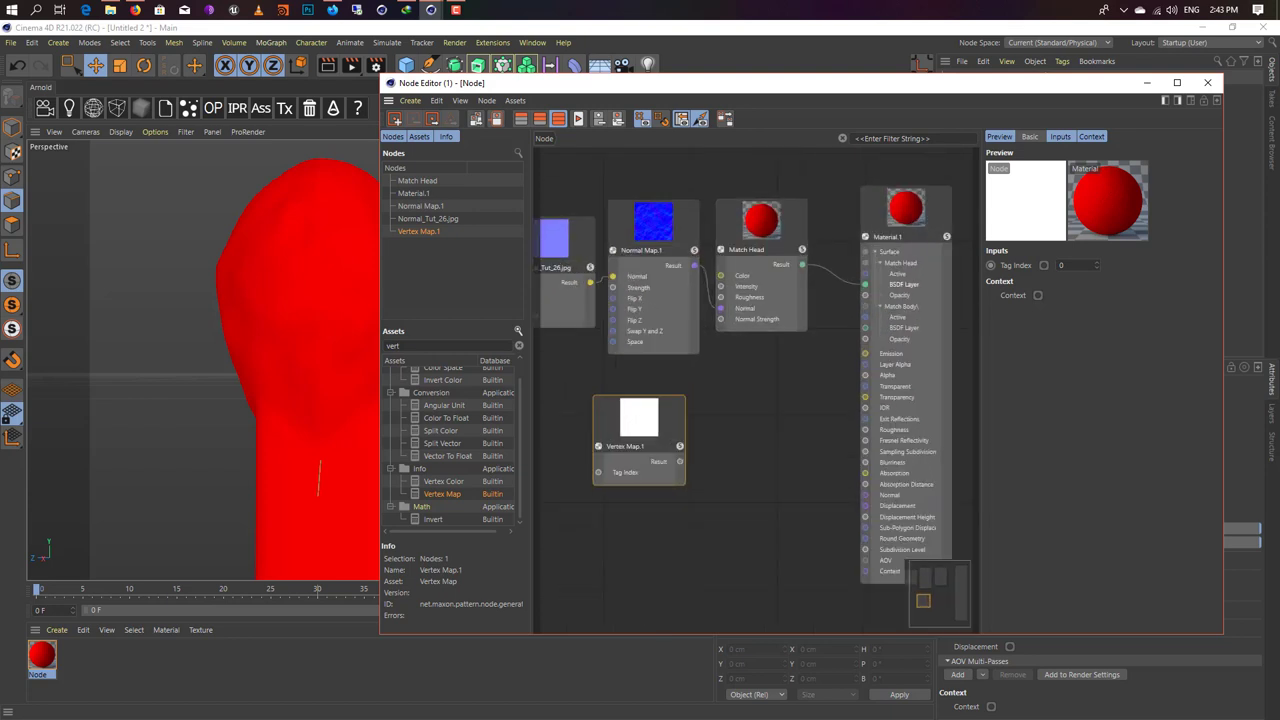
scroll(852, 328, "up", 1)
mouse_move(585, 432)
left_mouse_down()
mouse_move(752, 395)
mouse_move(670, 434)
mouse_move(760, 430)
mouse_move(808, 313)
left_mouse_up()
scroll(840, 277, "up", 1)
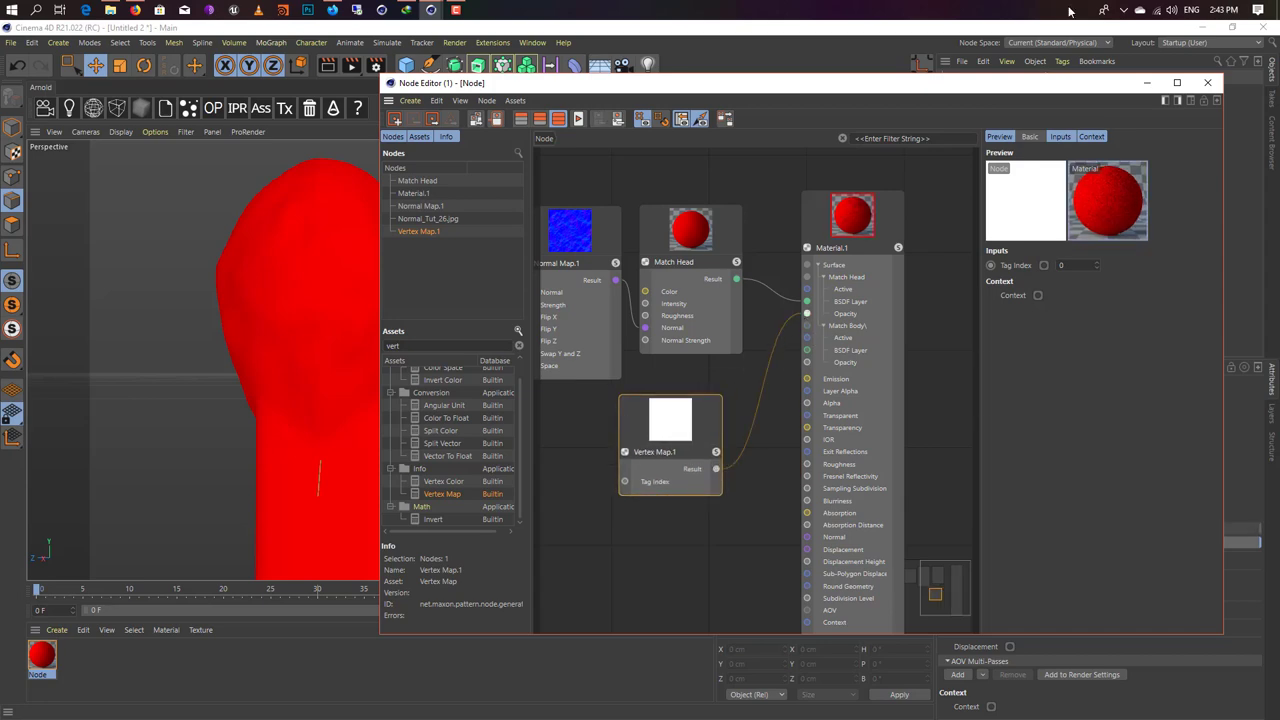
left_click_drag(1040, 86, 692, 62)
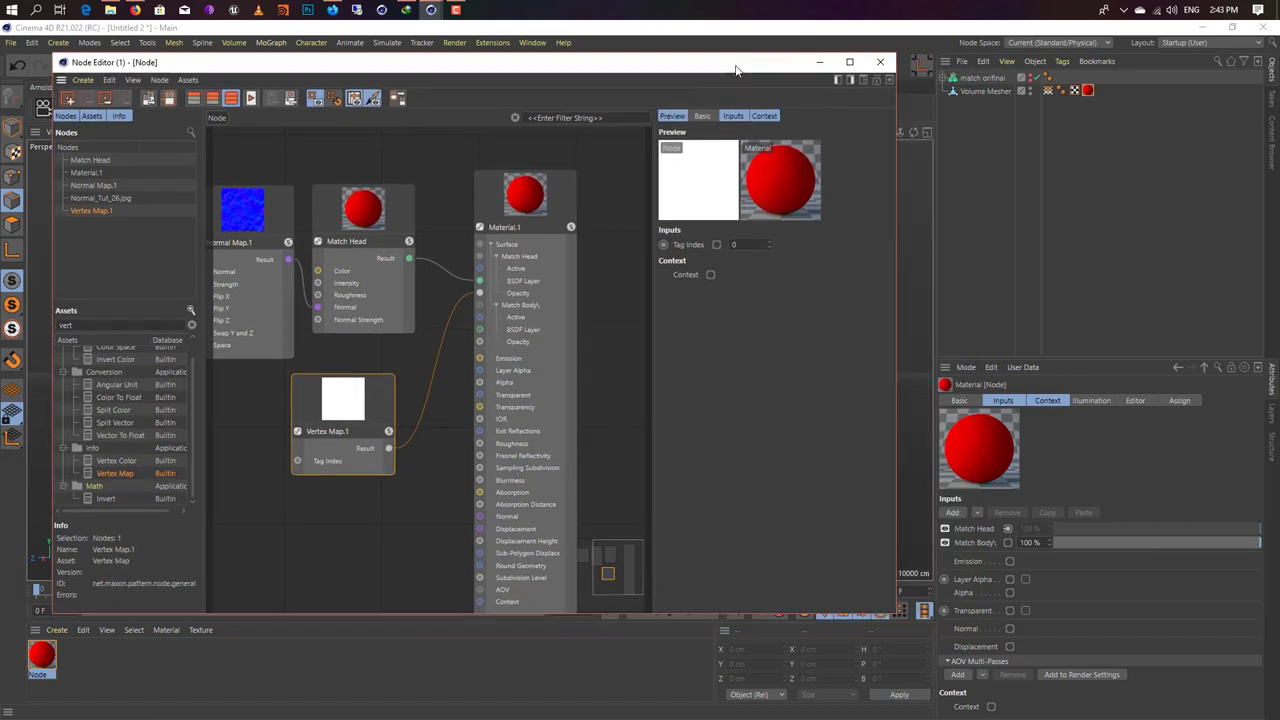
Step: Set the Vertex Map node's Tag Index to 1
left_click(768, 245)
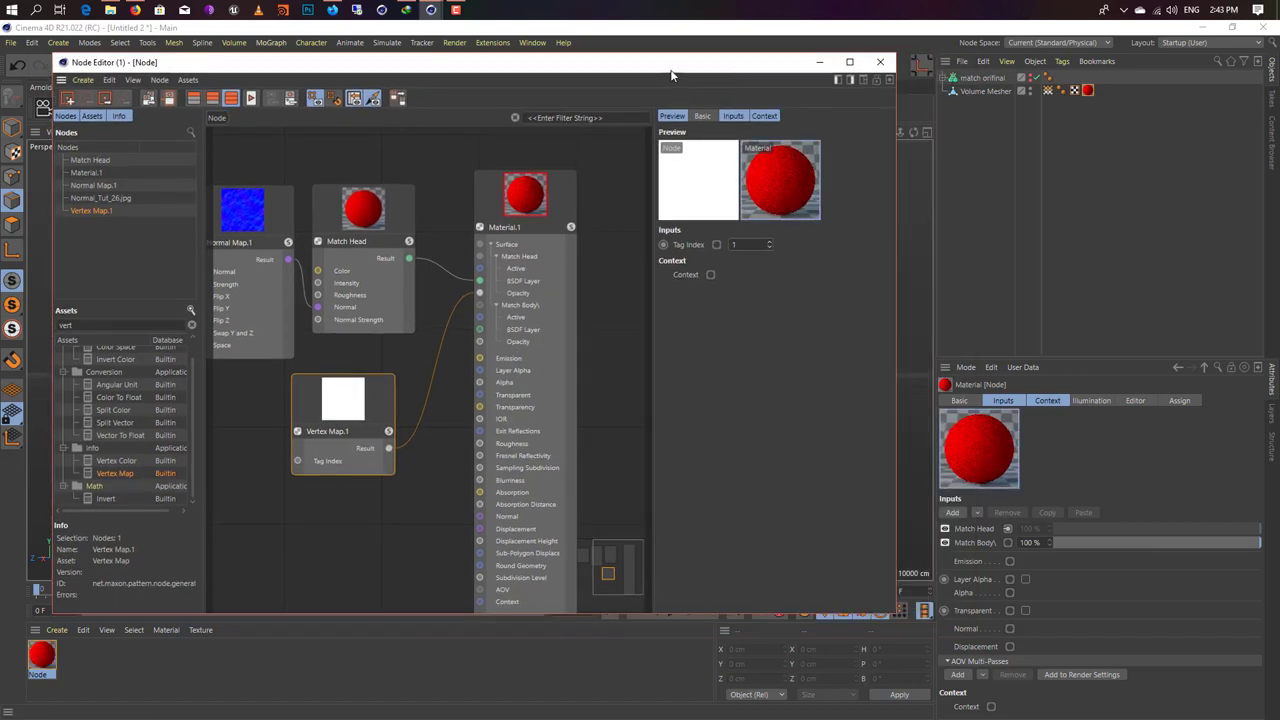
mouse_move(672, 66)
left_mouse_down()
mouse_move(942, 97)
mouse_move(847, 88)
left_mouse_up()
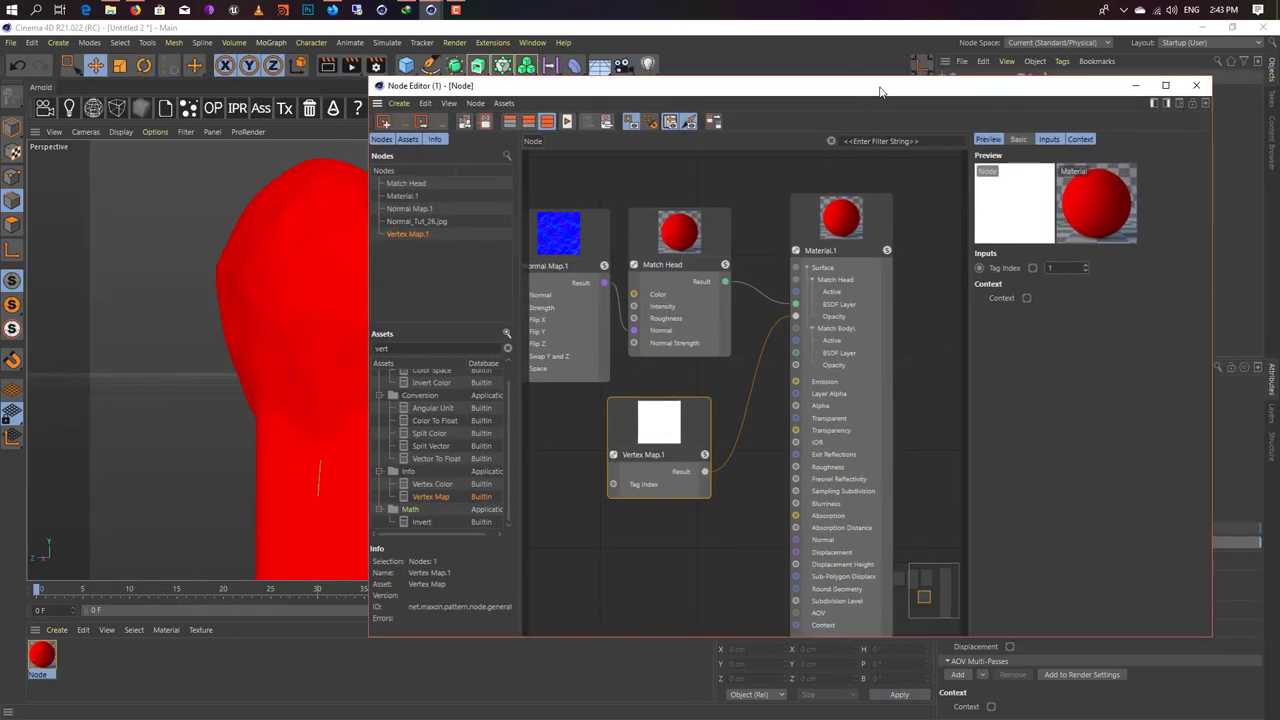
scroll(850, 274, "down", 2)
scroll(850, 274, "down", 1)
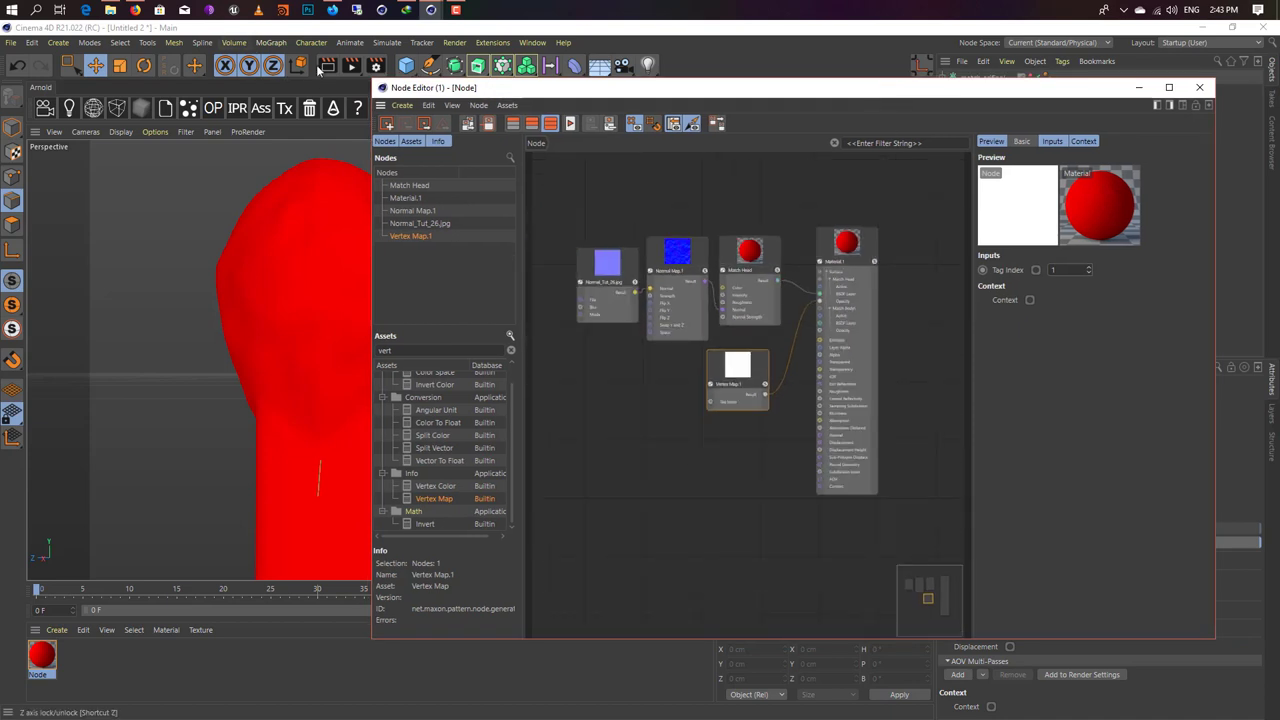
Step: Render the viewport to preview the red match material
left_click(327, 66)
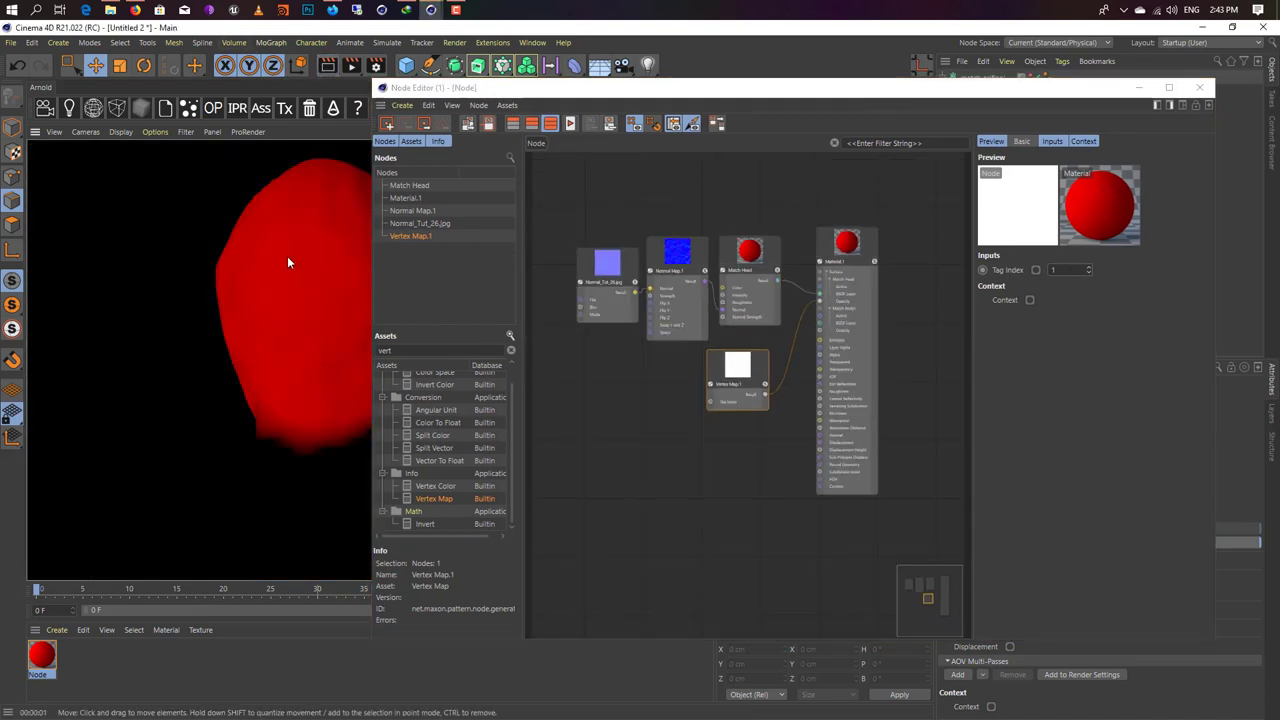
scroll(287, 256, "down", 3)
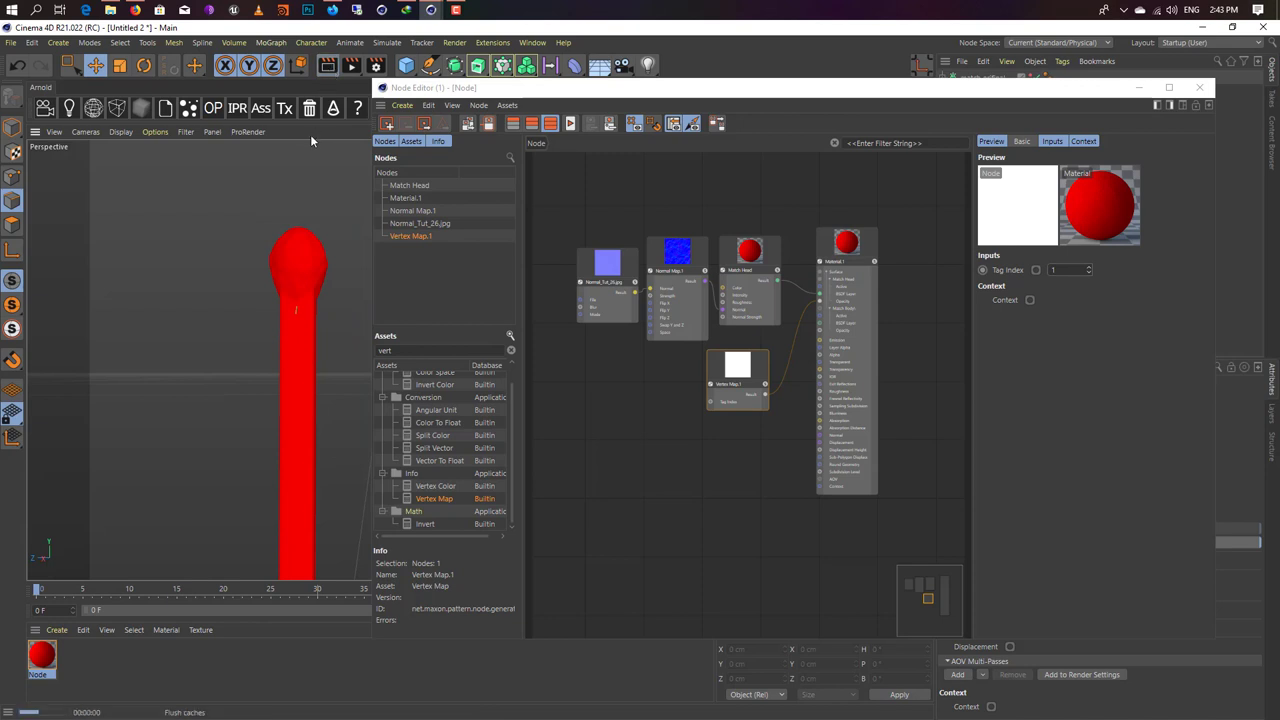
left_click(327, 66)
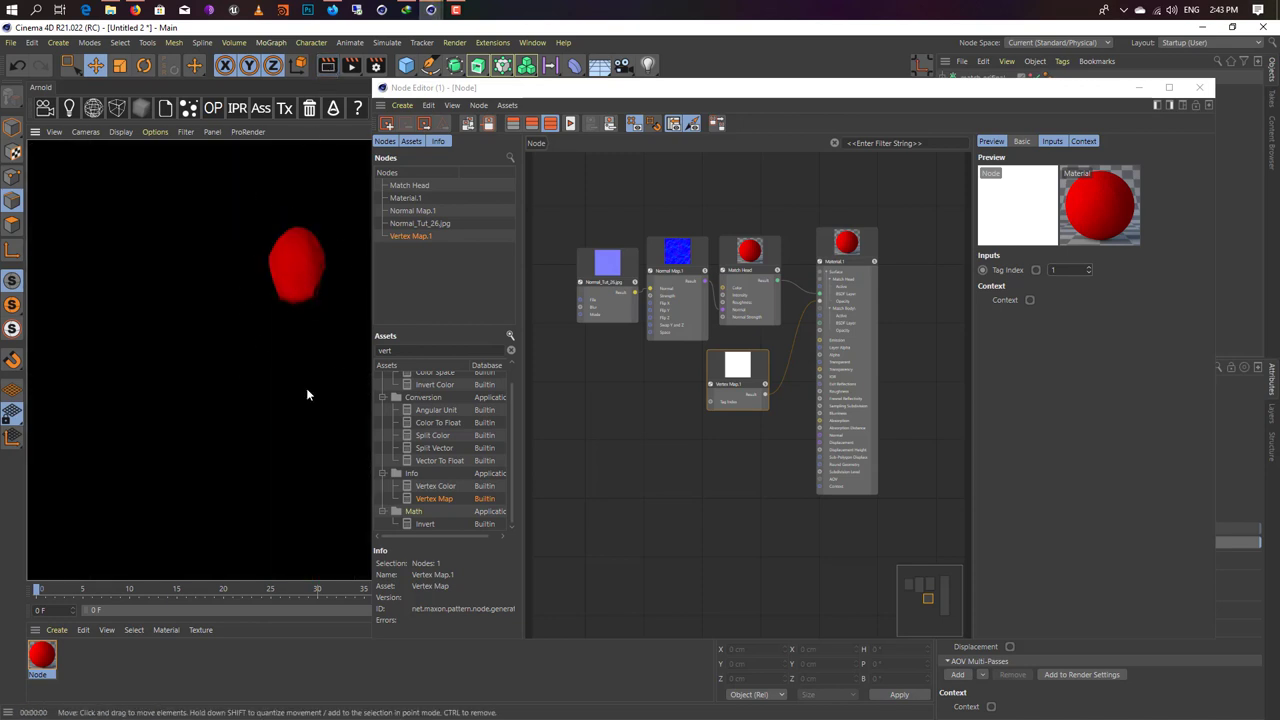
scroll(733, 357, "up", 2)
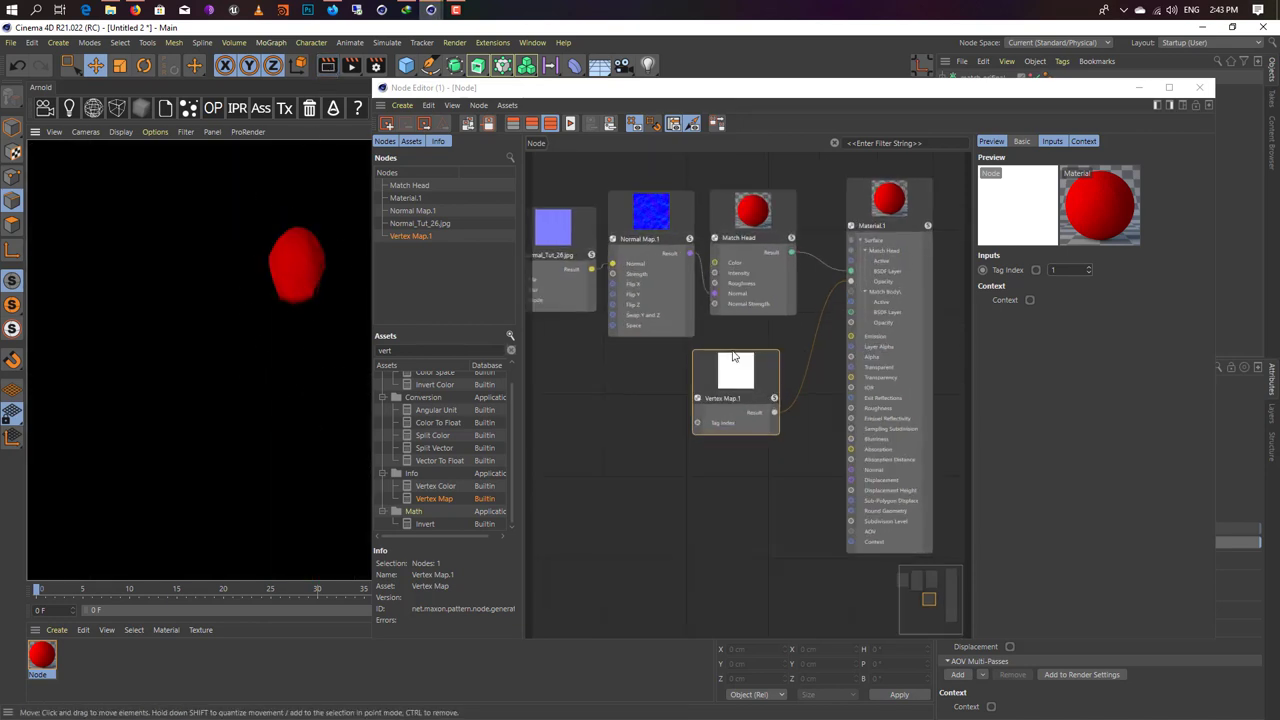
scroll(735, 365, "up", 1)
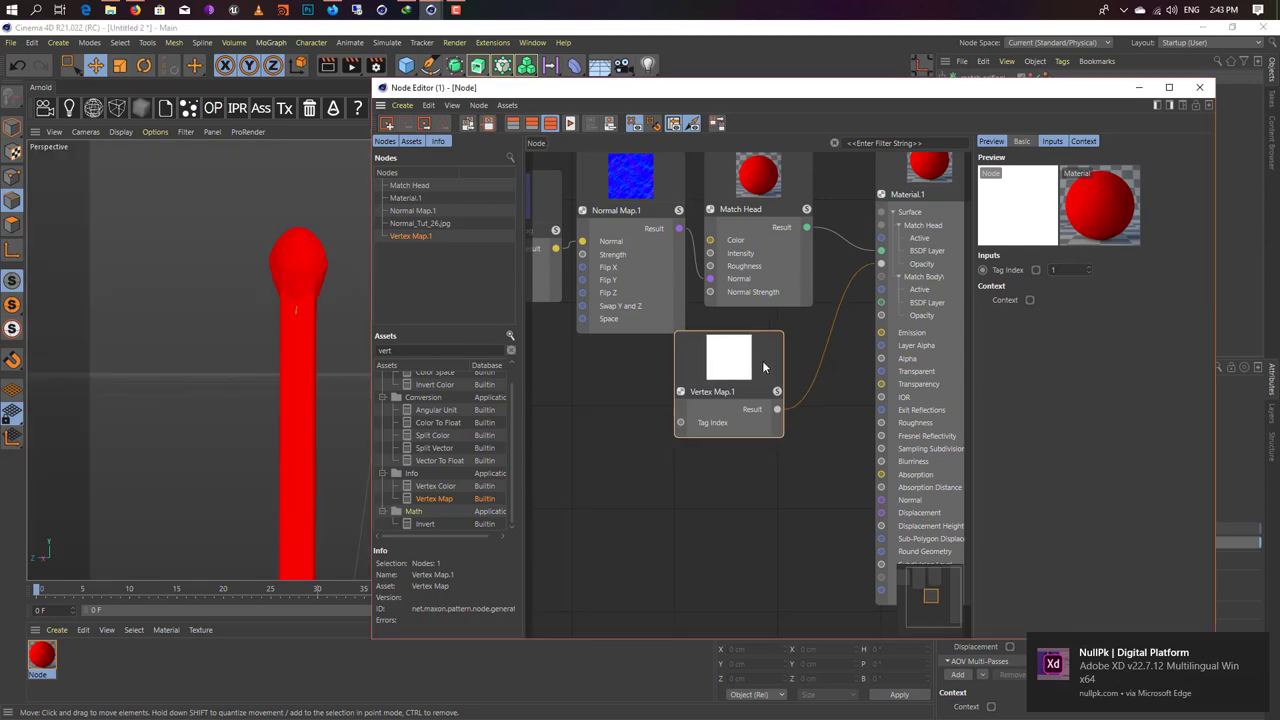
scroll(740, 350, "down", 2)
scroll(870, 322, "up", 1)
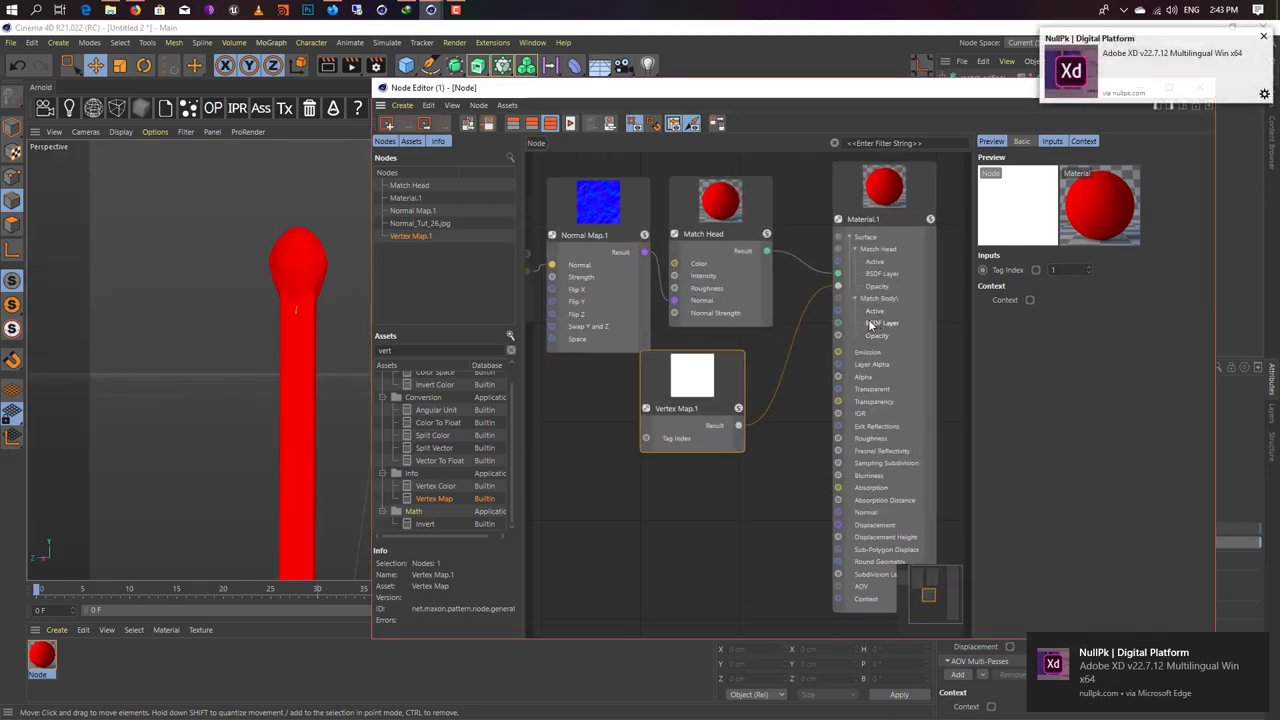
scroll(866, 325, "down", 1)
scroll(864, 327, "down", 3)
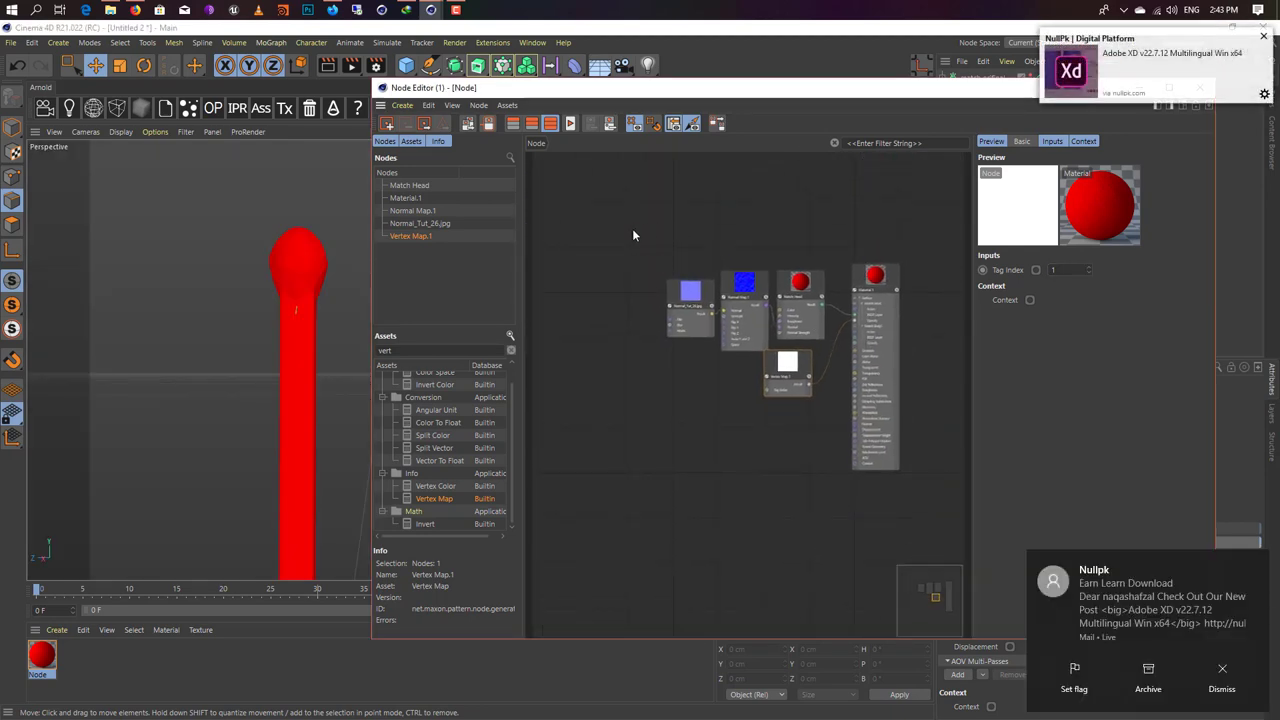
Step: Box-select the four material nodes and move them up-left
mouse_move(632, 235)
left_mouse_down()
mouse_move(808, 394)
mouse_move(726, 326)
left_mouse_up()
scroll(866, 322, "up", 1)
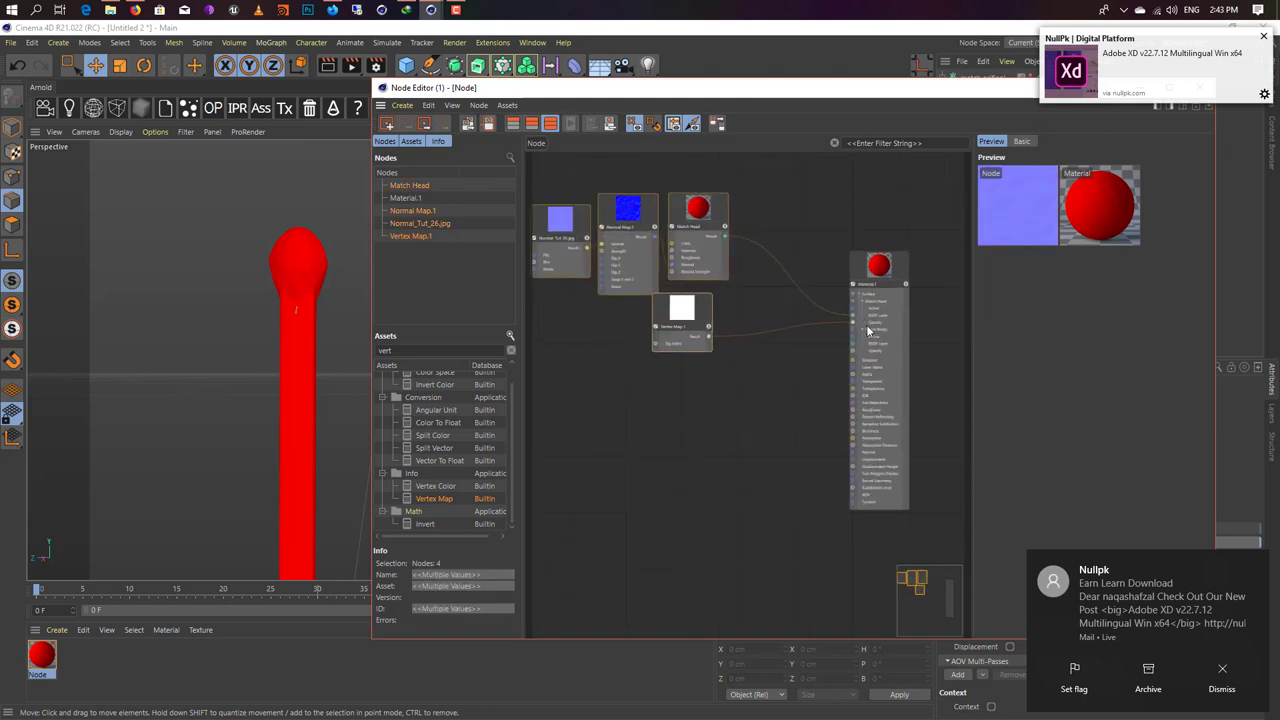
scroll(868, 330, "up", 2)
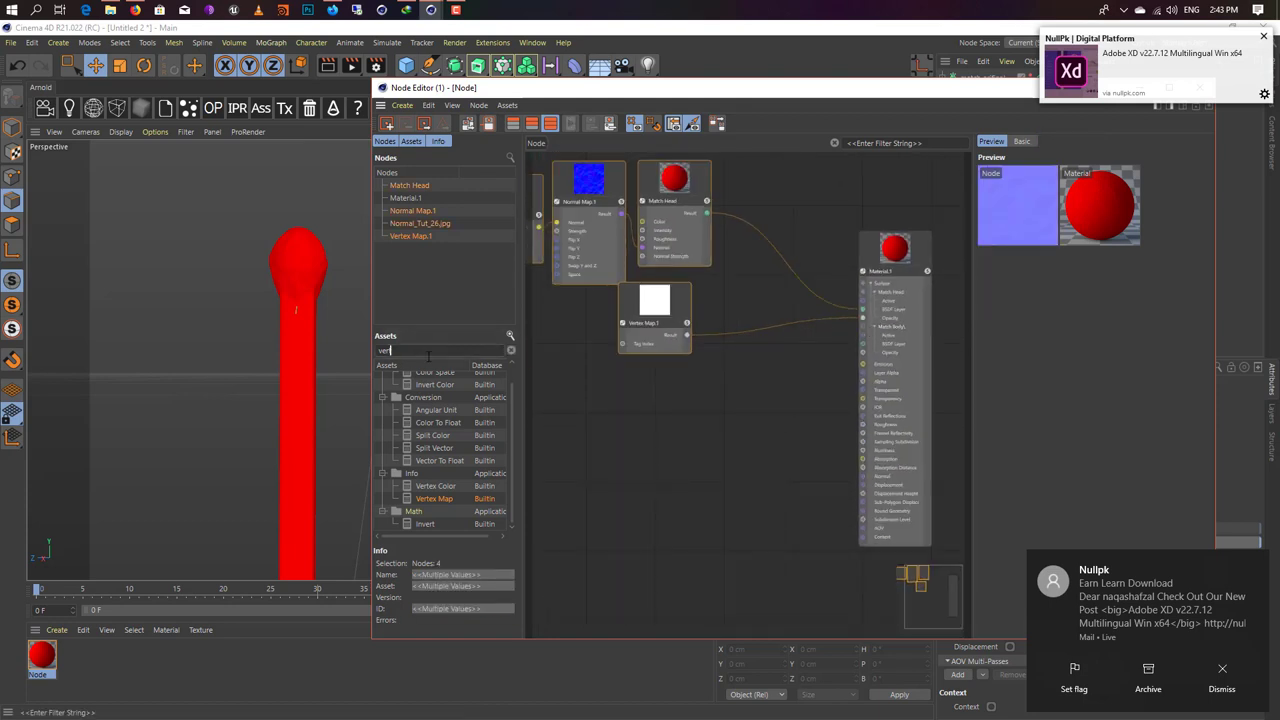
Step: Search 'mater', add a Material node and delete it, then start a new asset search
key("BackSpace")
key("BackSpace")
key("BackSpace")
type("mater")
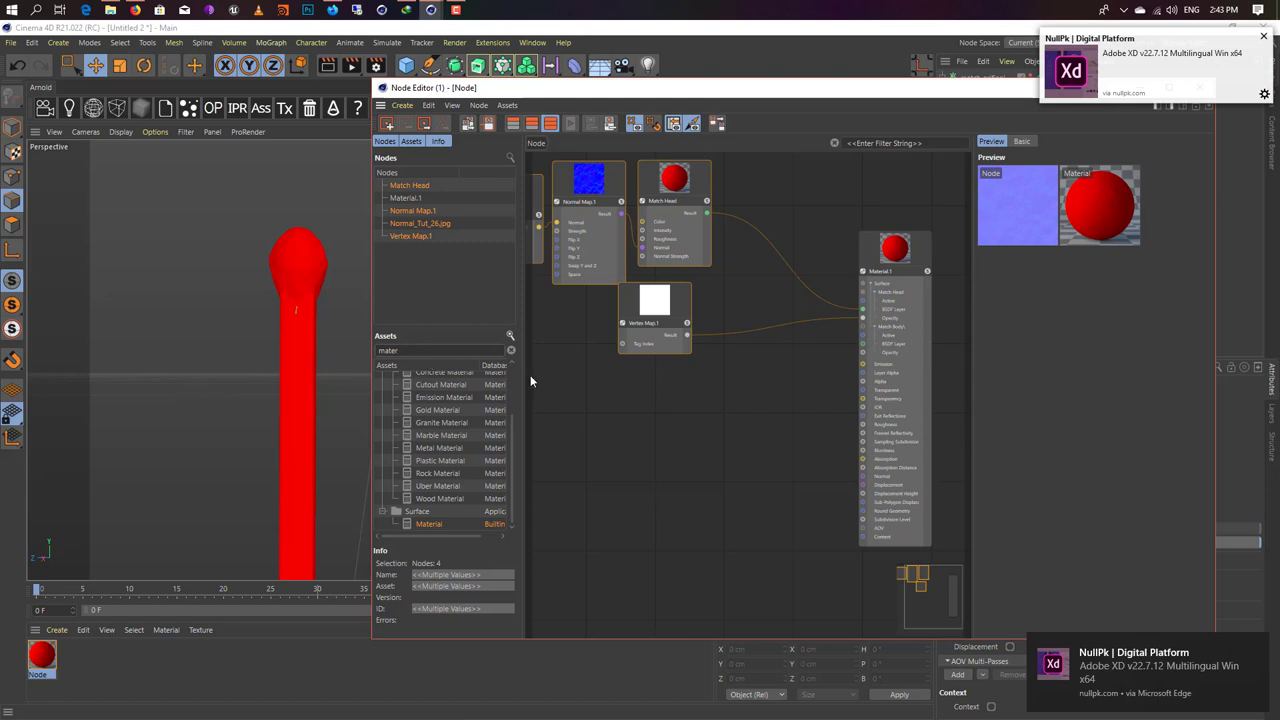
left_click_drag(727, 432, 729, 436)
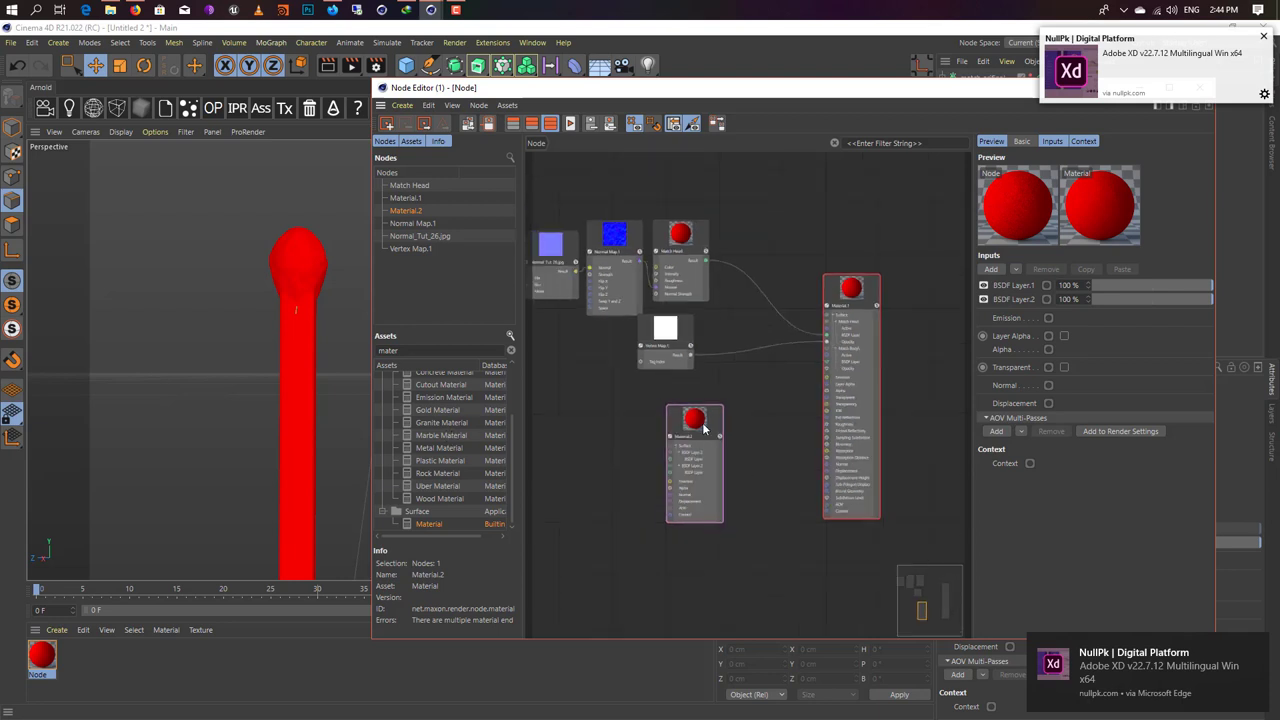
key("Delete")
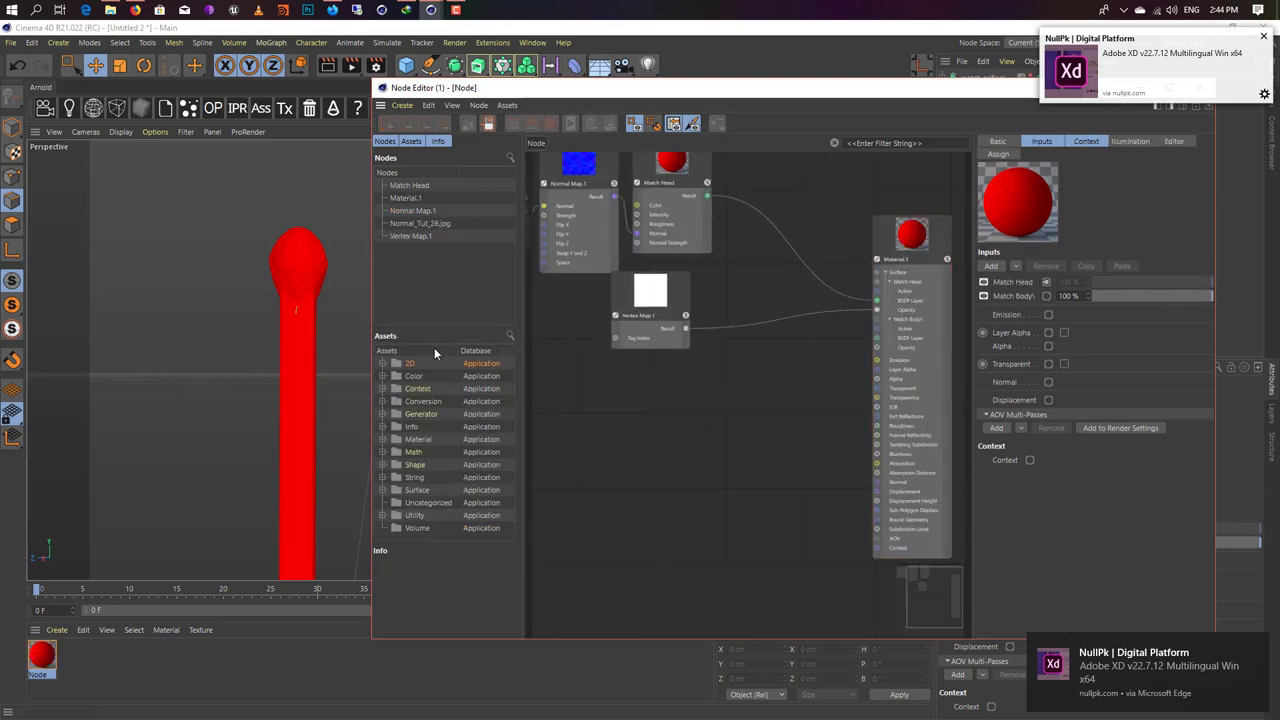
double_click(440, 347)
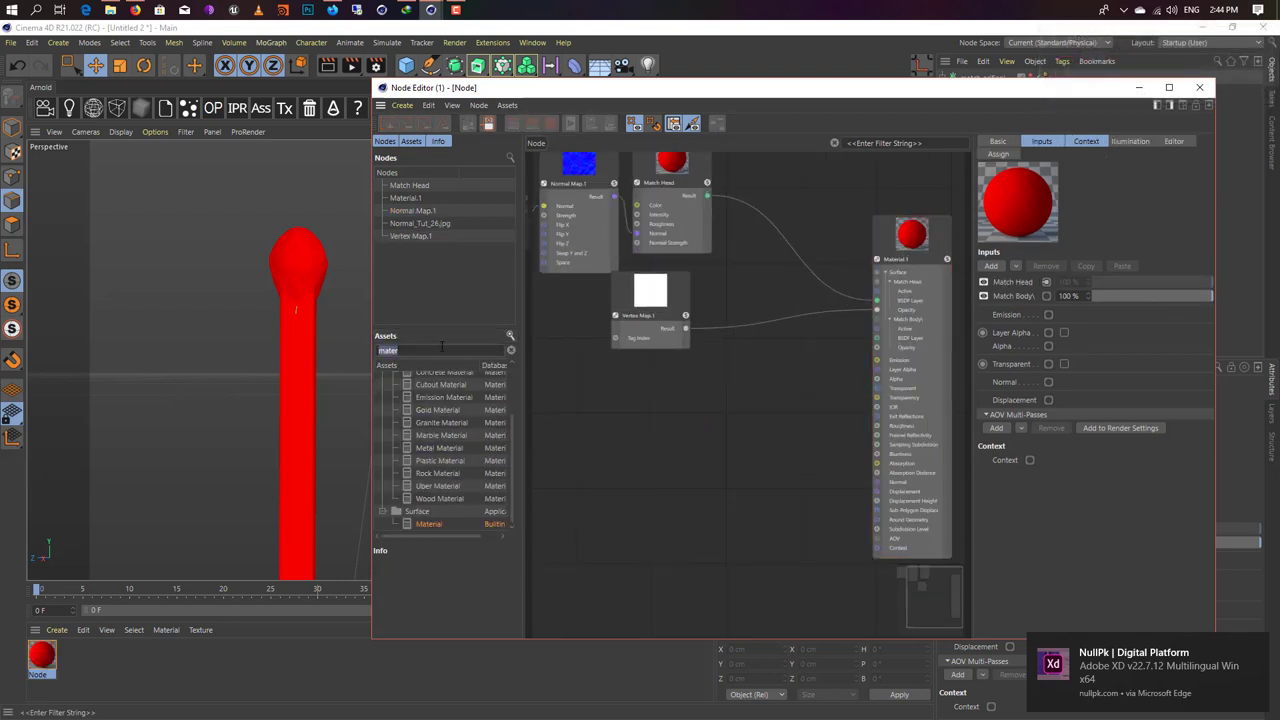
type("bl")
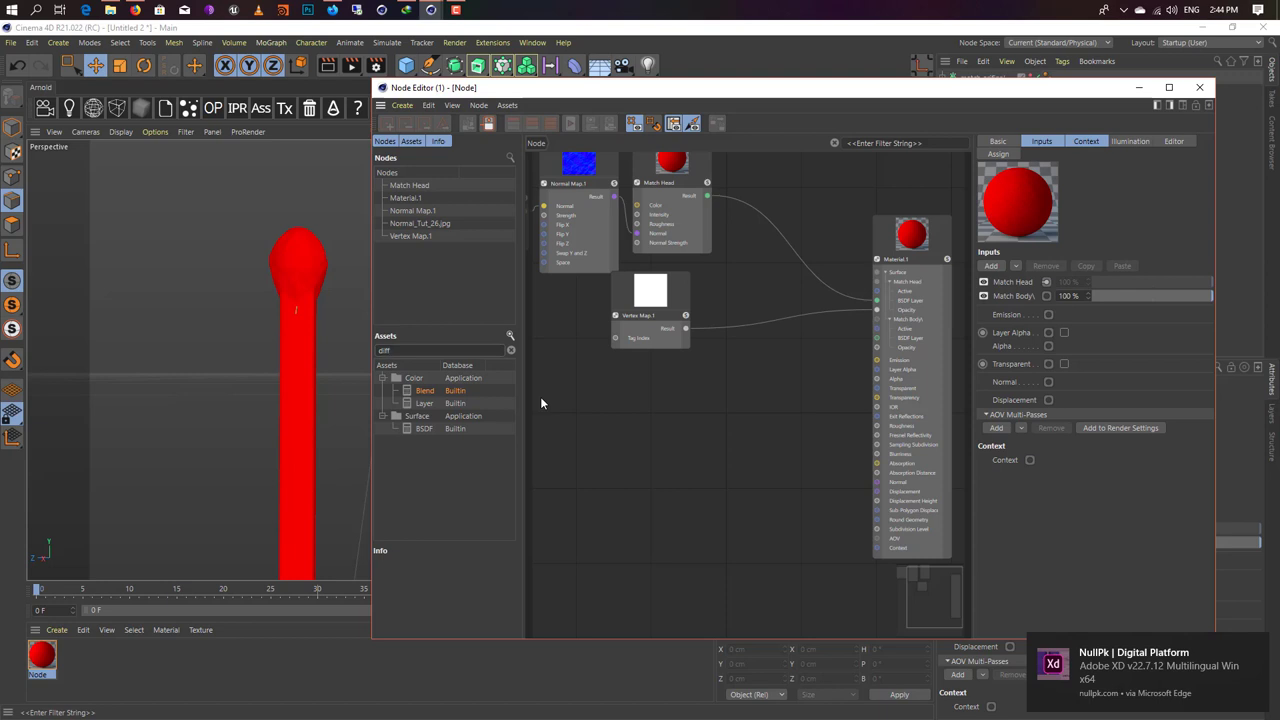
Step: Add a Diffuse BSDF node from the 'diffus' search, feeding the Match Body layer
type("ffus")
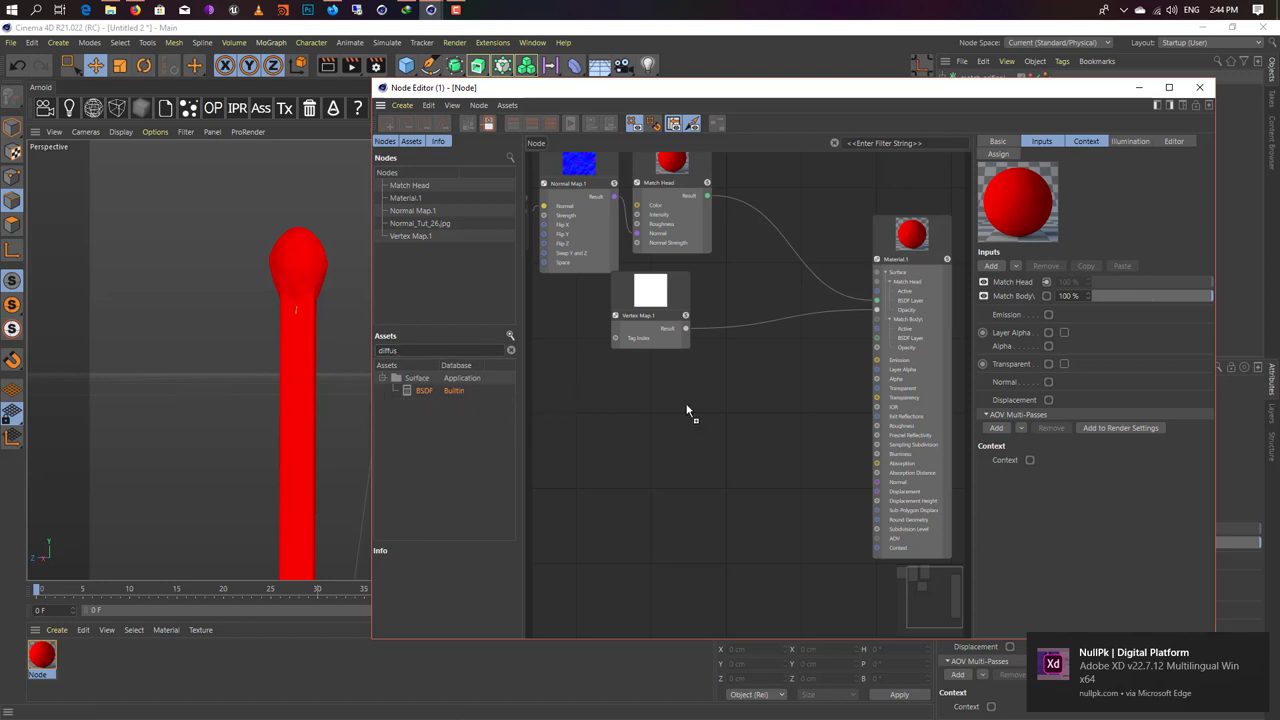
left_click_drag(687, 410, 700, 420)
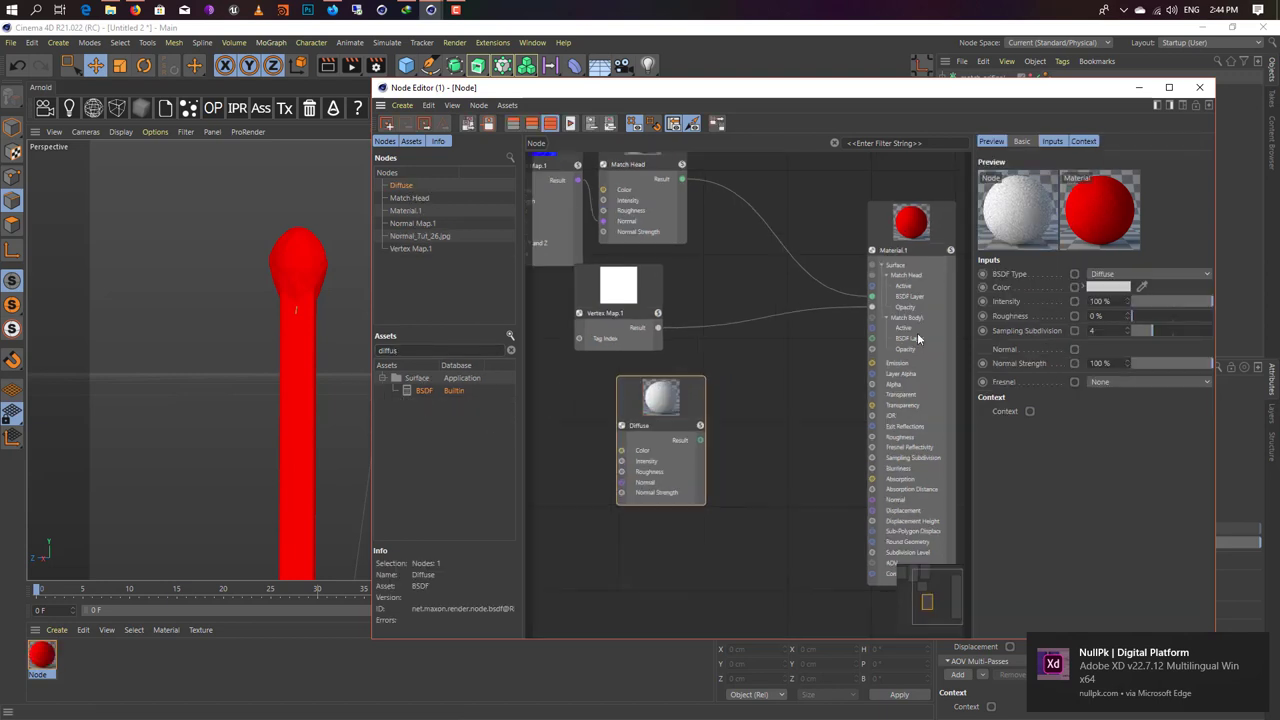
scroll(917, 332, "up", 2)
left_click_drag(607, 408, 634, 388)
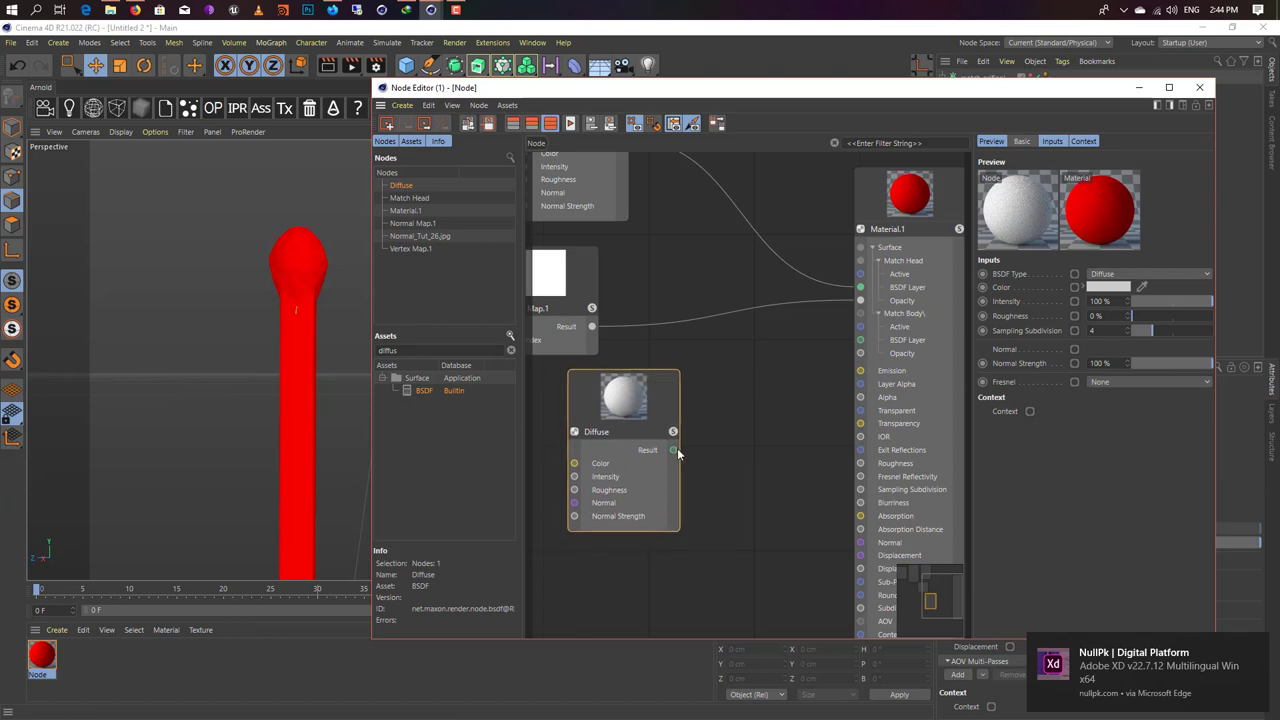
left_click_drag(674, 450, 860, 340)
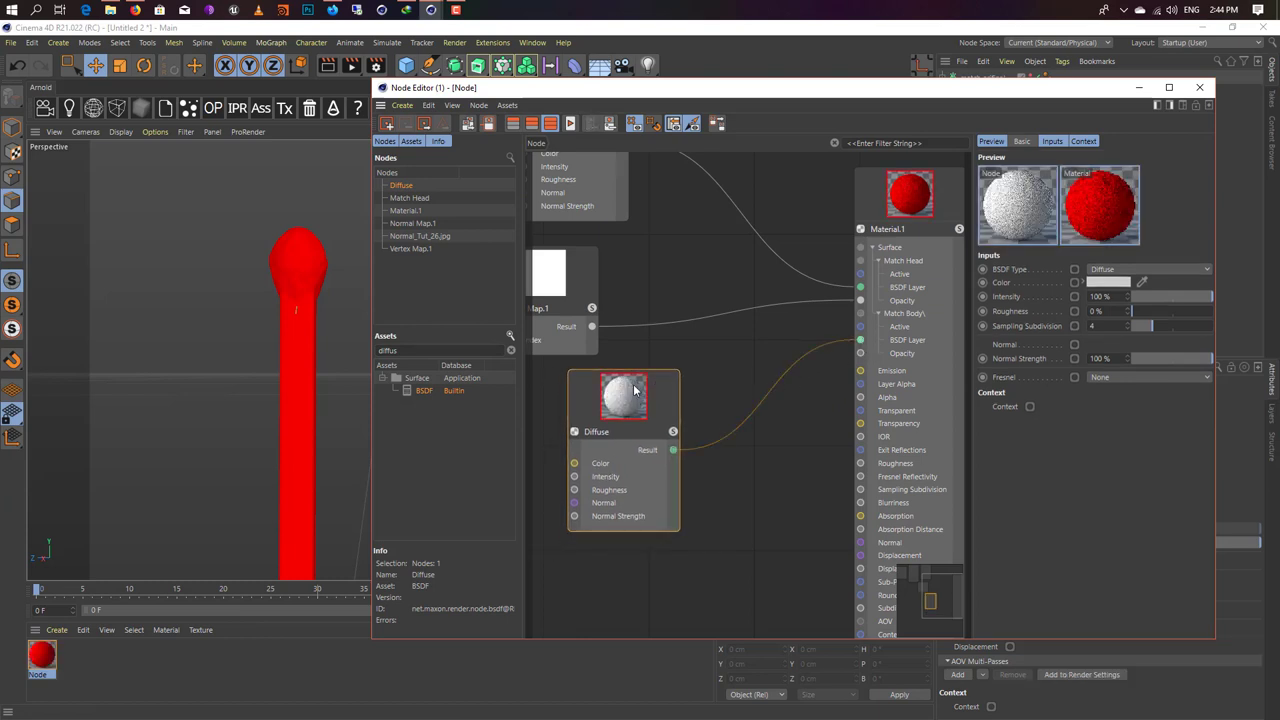
mouse_move(954, 94)
left_mouse_down()
mouse_move(975, 95)
mouse_move(912, 76)
left_mouse_up()
left_click_drag(603, 381, 670, 378)
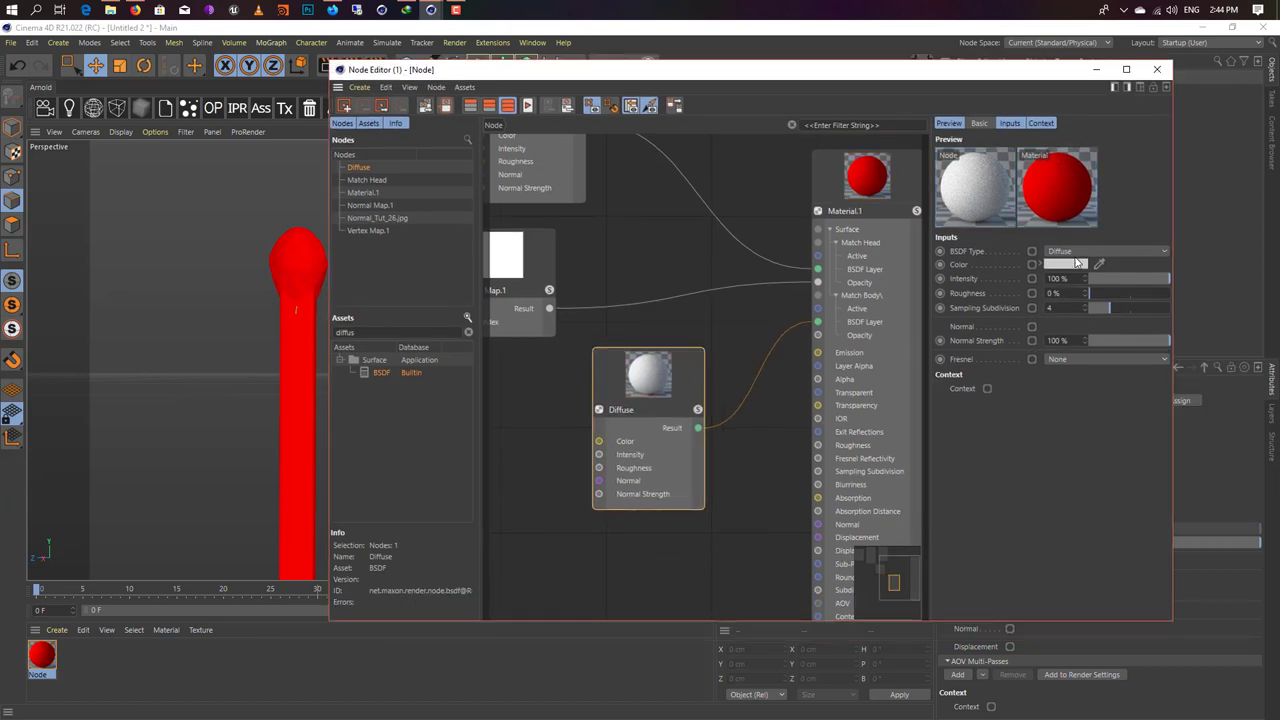
left_click_drag(930, 291, 866, 291)
Step: Give the Diffuse node a pale yellow colour (about 71% saturation) and frame all nodes
left_click(1002, 264)
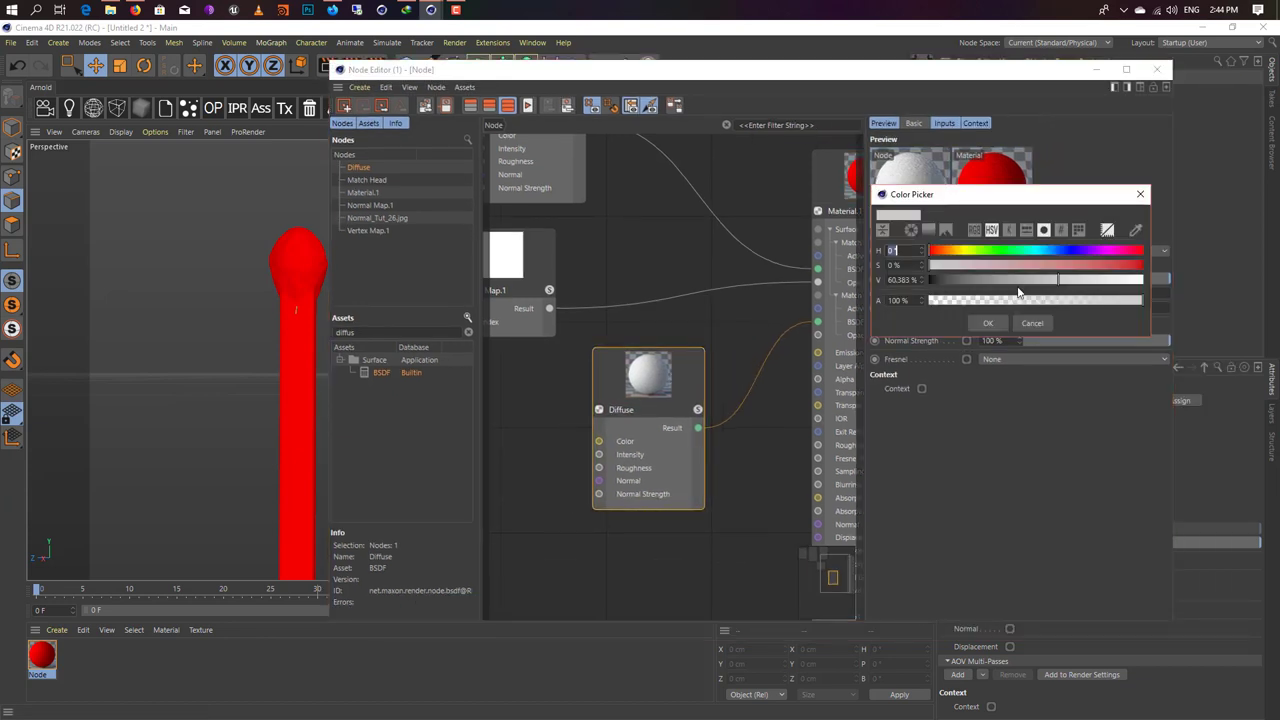
left_click_drag(1067, 250, 965, 250)
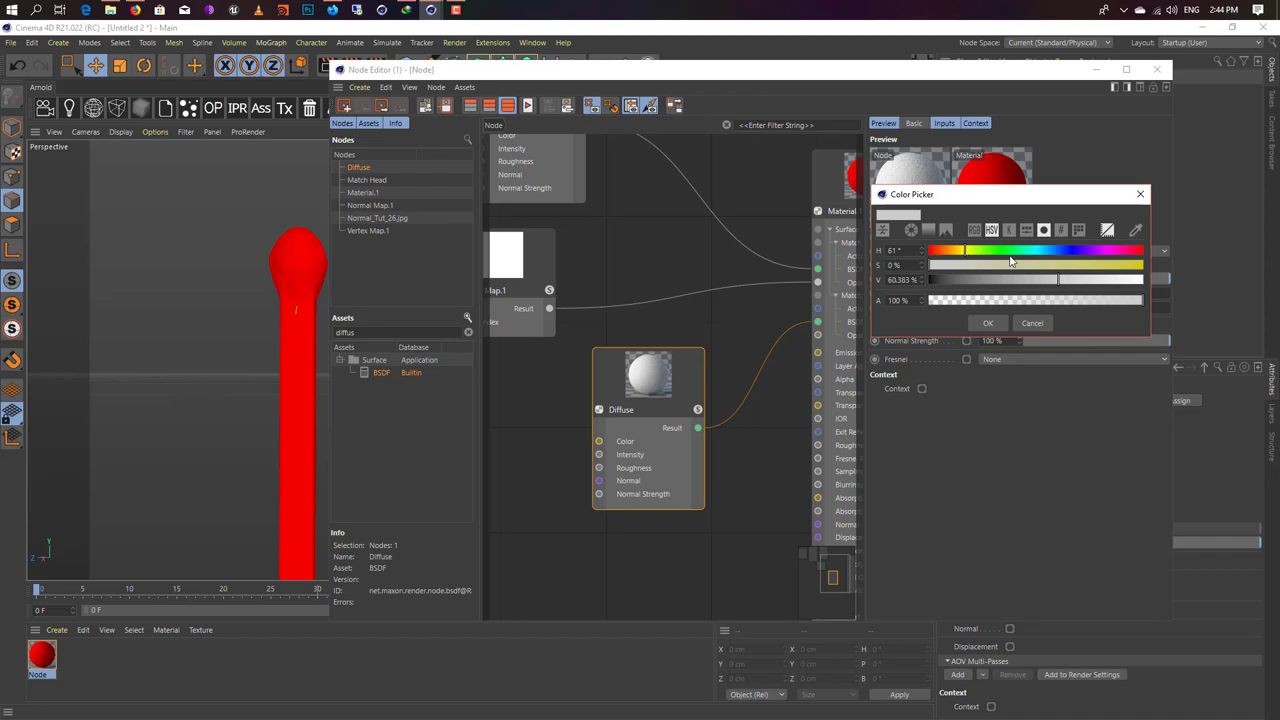
left_click_drag(1083, 266, 1169, 266)
left_click(1076, 266)
mouse_move(1050, 284)
left_mouse_down()
mouse_move(1092, 280)
mouse_move(1068, 280)
left_mouse_up()
left_click(1080, 266)
left_click(987, 323)
mouse_move(662, 409)
left_mouse_down()
mouse_move(660, 381)
mouse_move(702, 378)
left_mouse_up()
key("h")
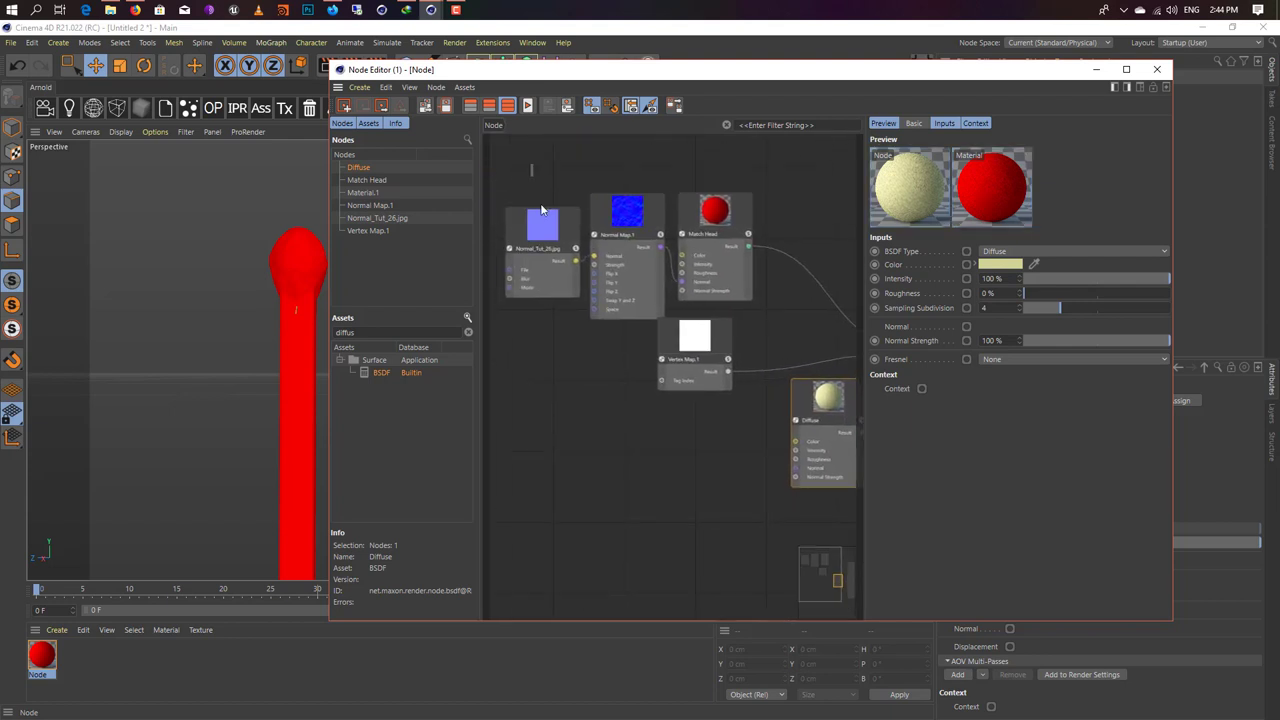
Step: Duplicate the image and Normal Map nodes and wire Normal Map.2 into the Diffuse node
mouse_move(531, 166)
left_mouse_down()
mouse_move(619, 299)
mouse_move(619, 465)
left_mouse_up()
left_click(688, 397)
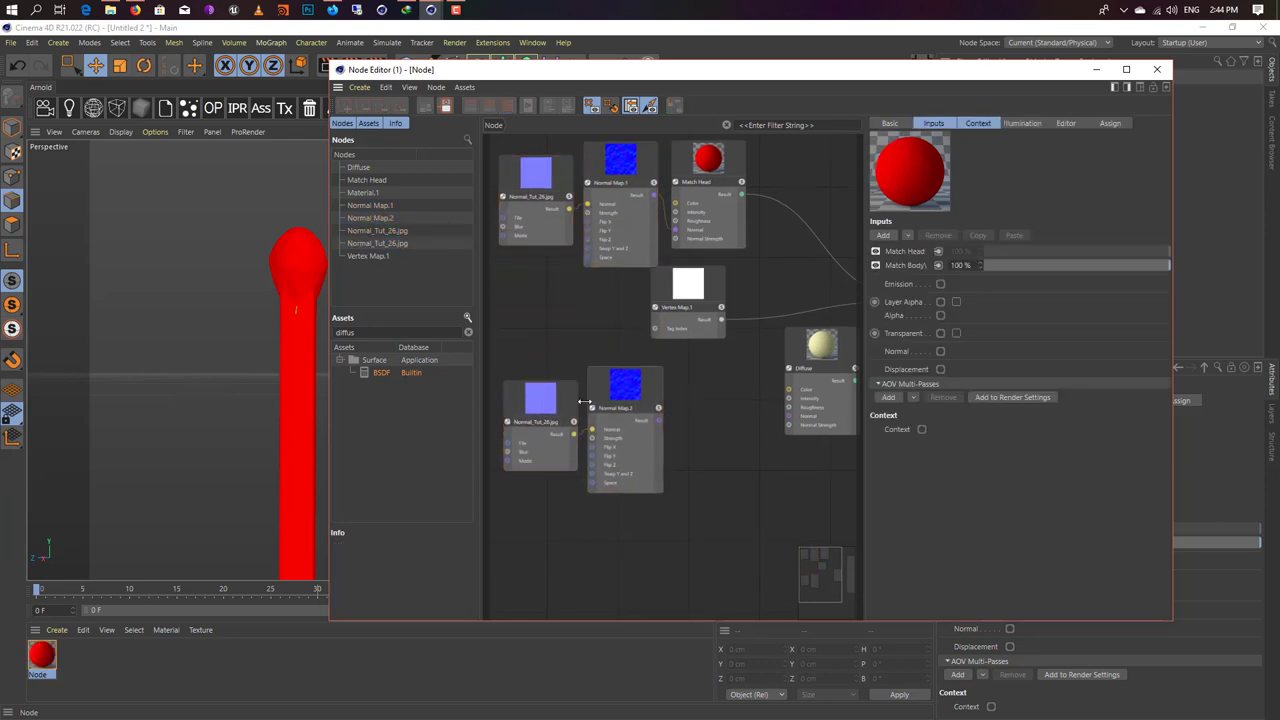
mouse_move(658, 421)
left_mouse_down()
mouse_move(795, 428)
mouse_move(790, 413)
left_mouse_up()
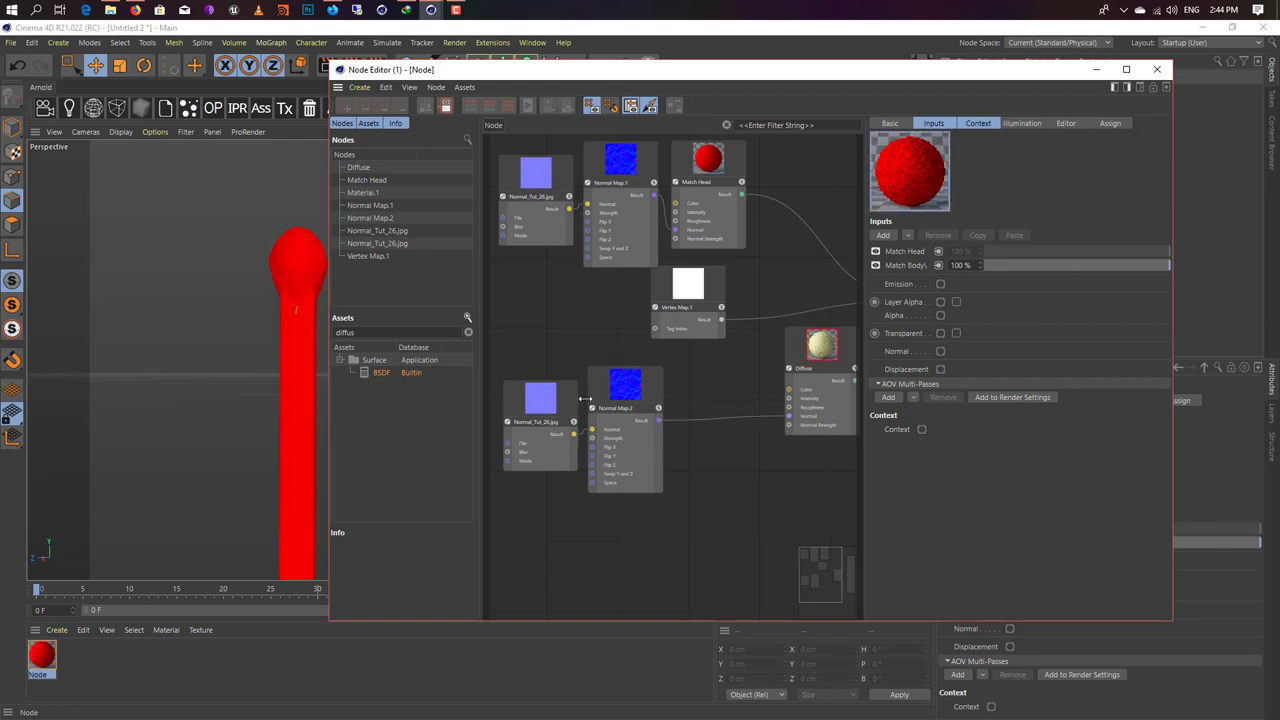
Step: Load SandyWood_N.jpg into the duplicated image node without copying it to the project
left_click(540, 425)
left_click(1160, 252)
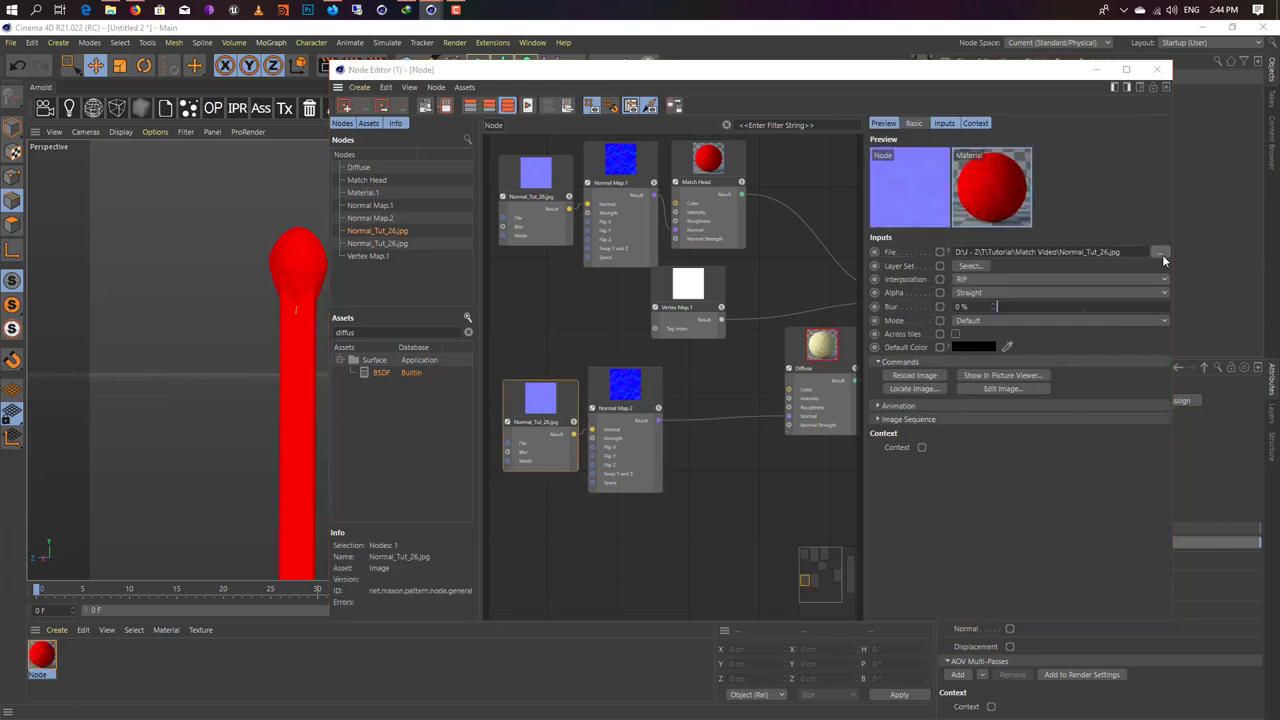
double_click(968, 262)
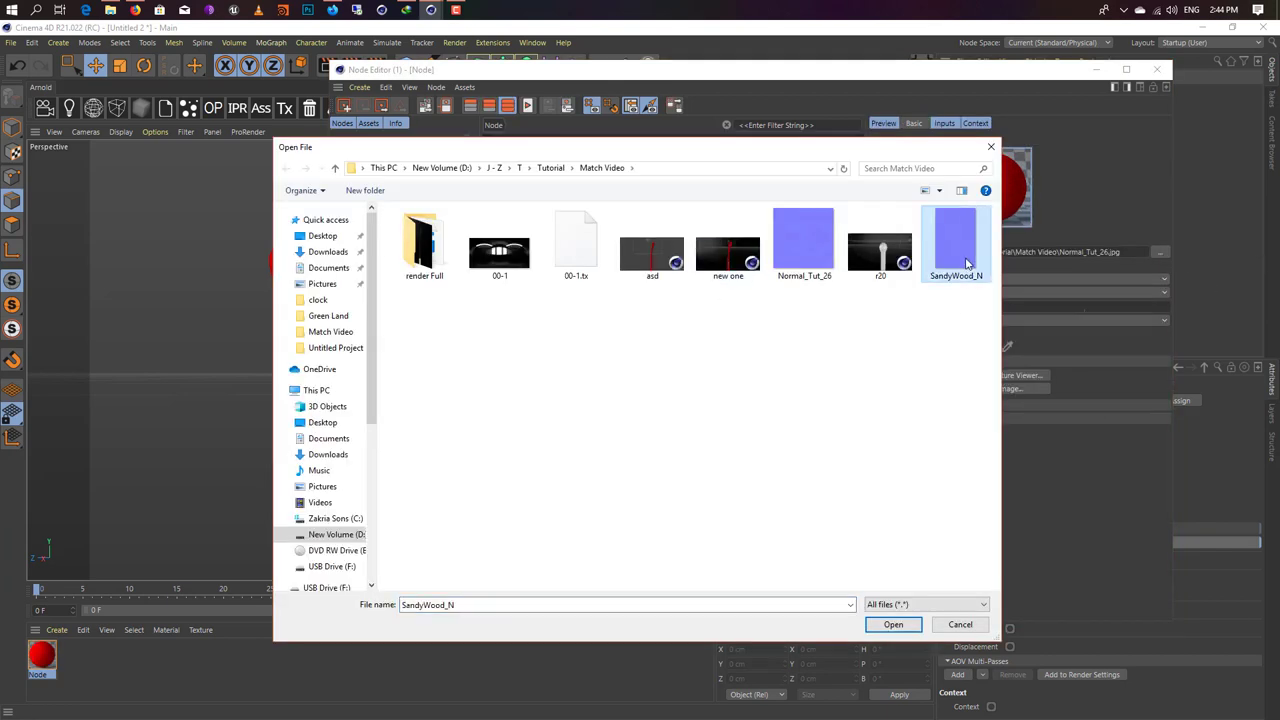
left_click(740, 436)
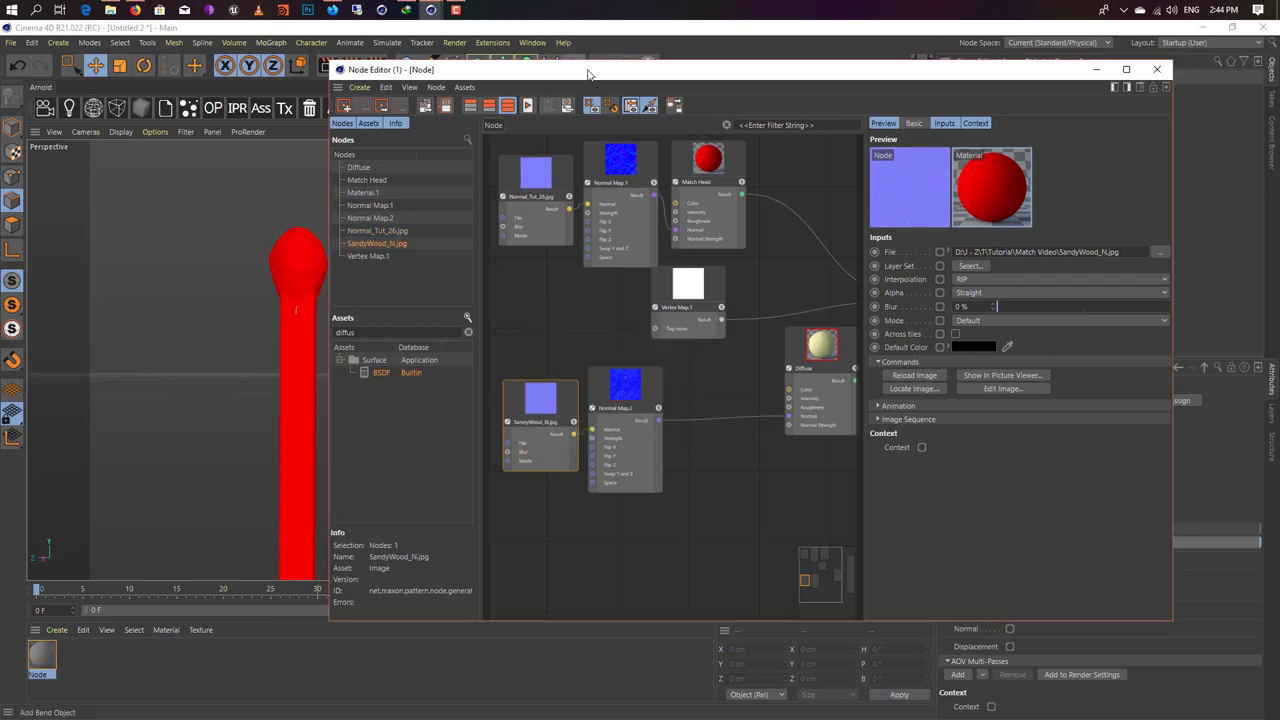
Step: Render the view to preview the red-headed pale wooden match
left_click_drag(566, 68, 864, 76)
middle_click_drag(277, 289, 354, 271, "alt")
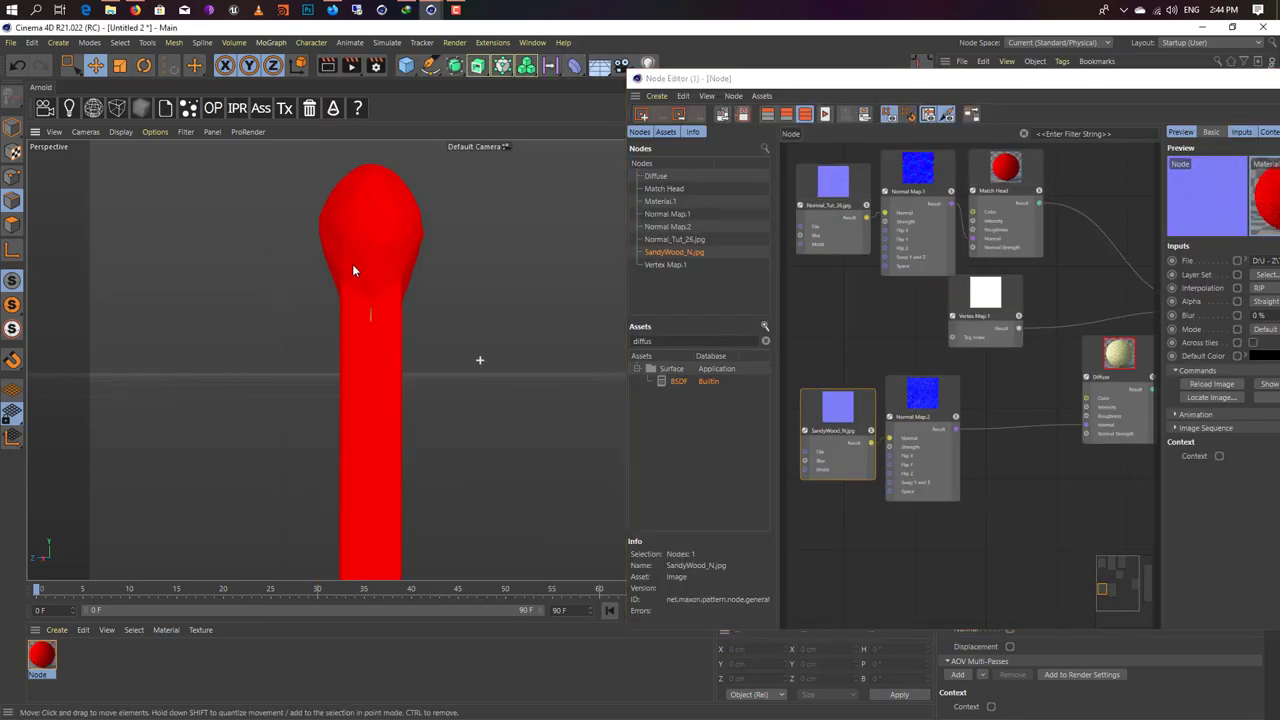
left_click(343, 64)
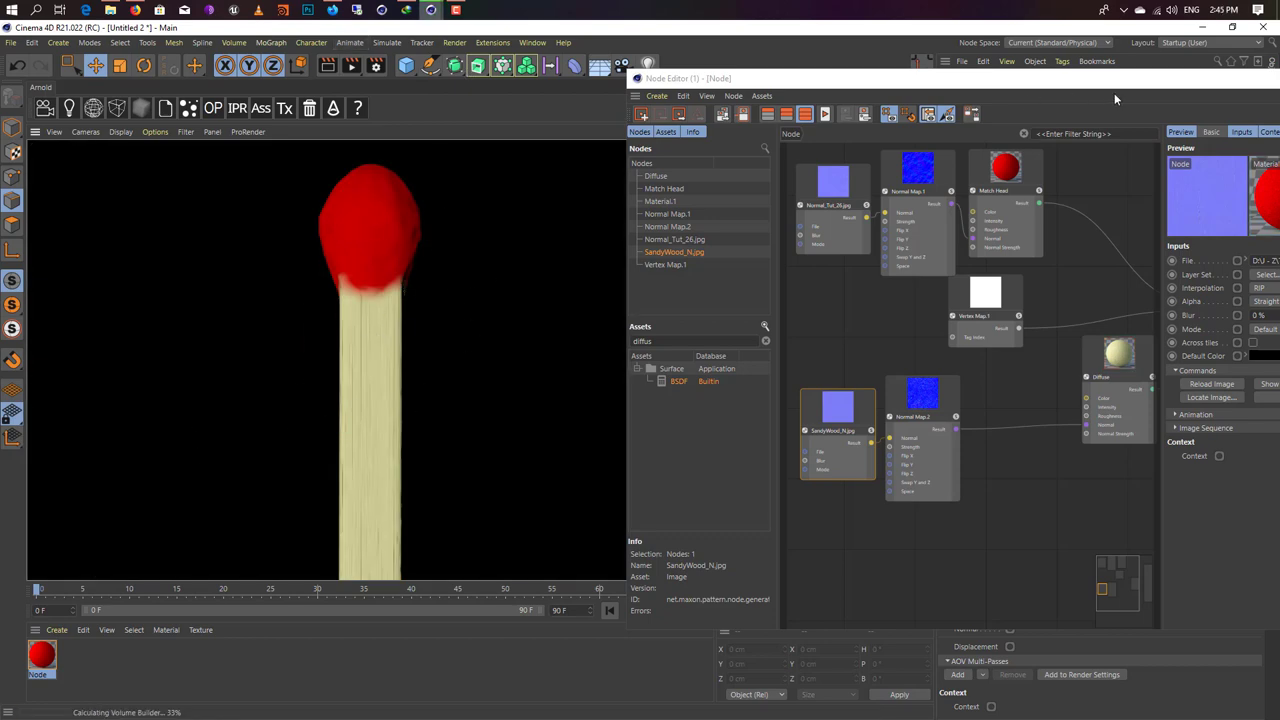
left_click_drag(900, 78, 496, 156)
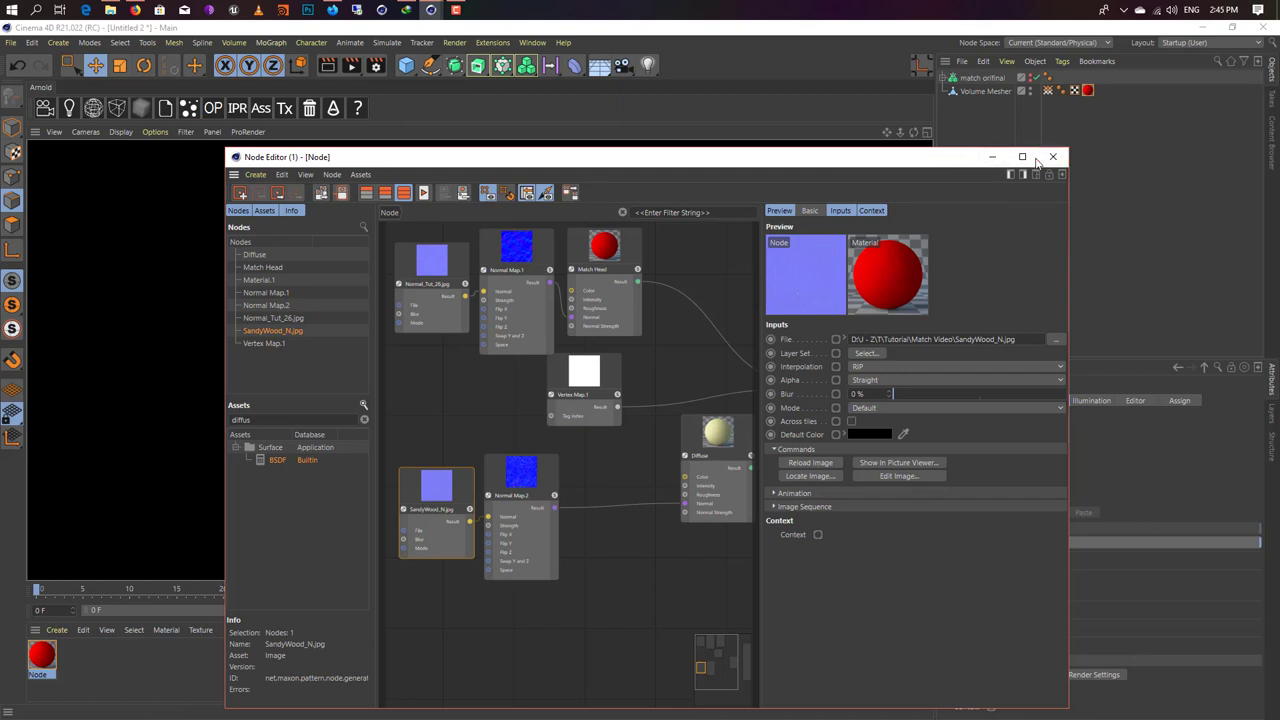
Step: Close the Node Editor and set the match's material tag projection to Cubic
left_click(993, 157)
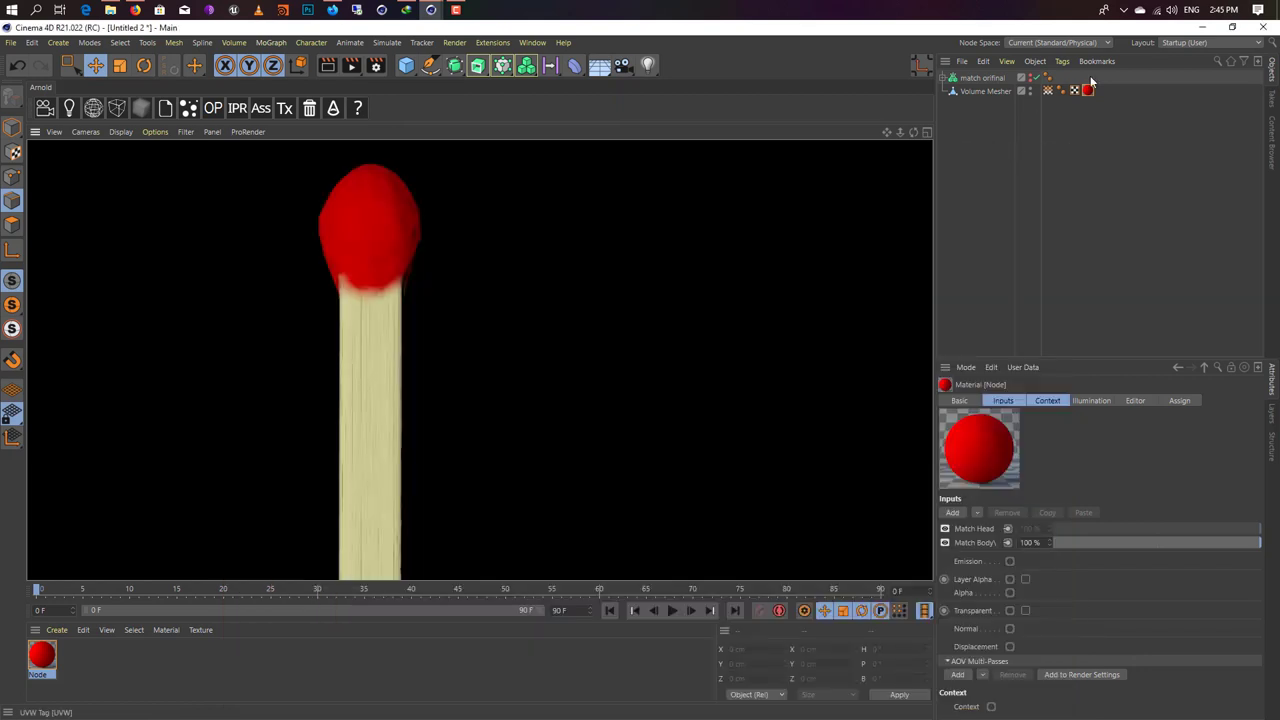
left_click(1088, 91)
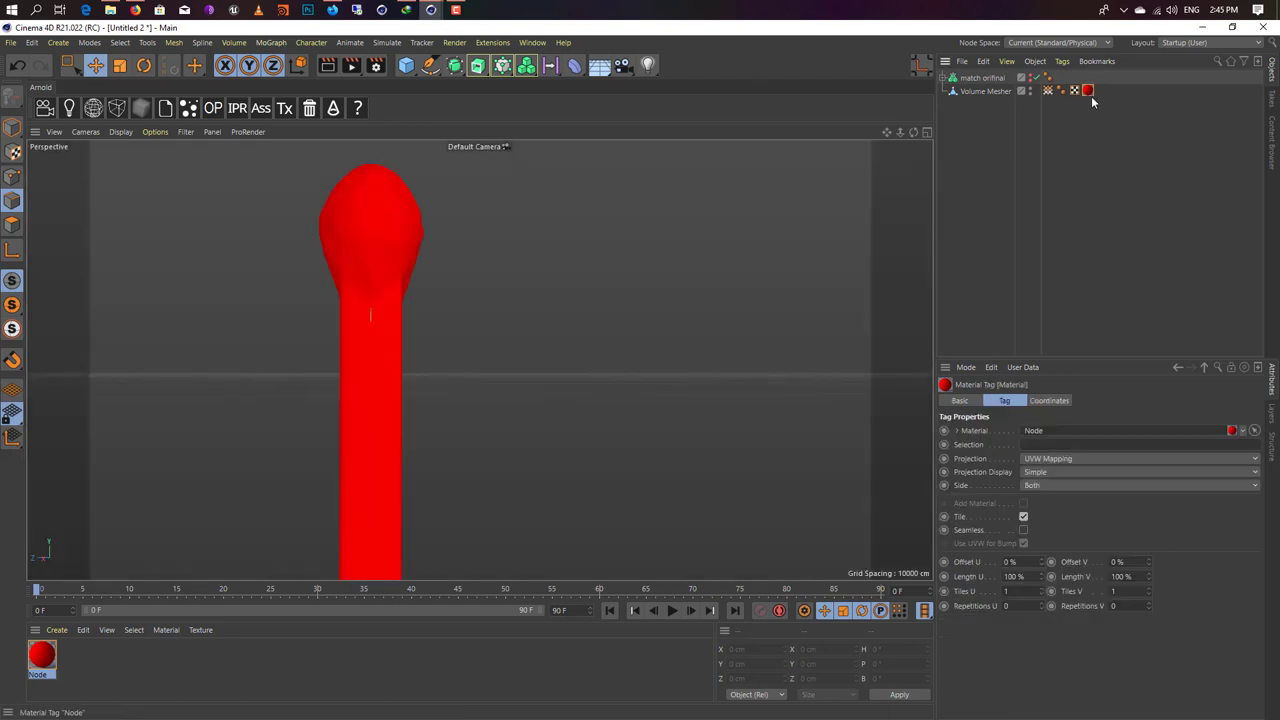
left_click(1061, 462)
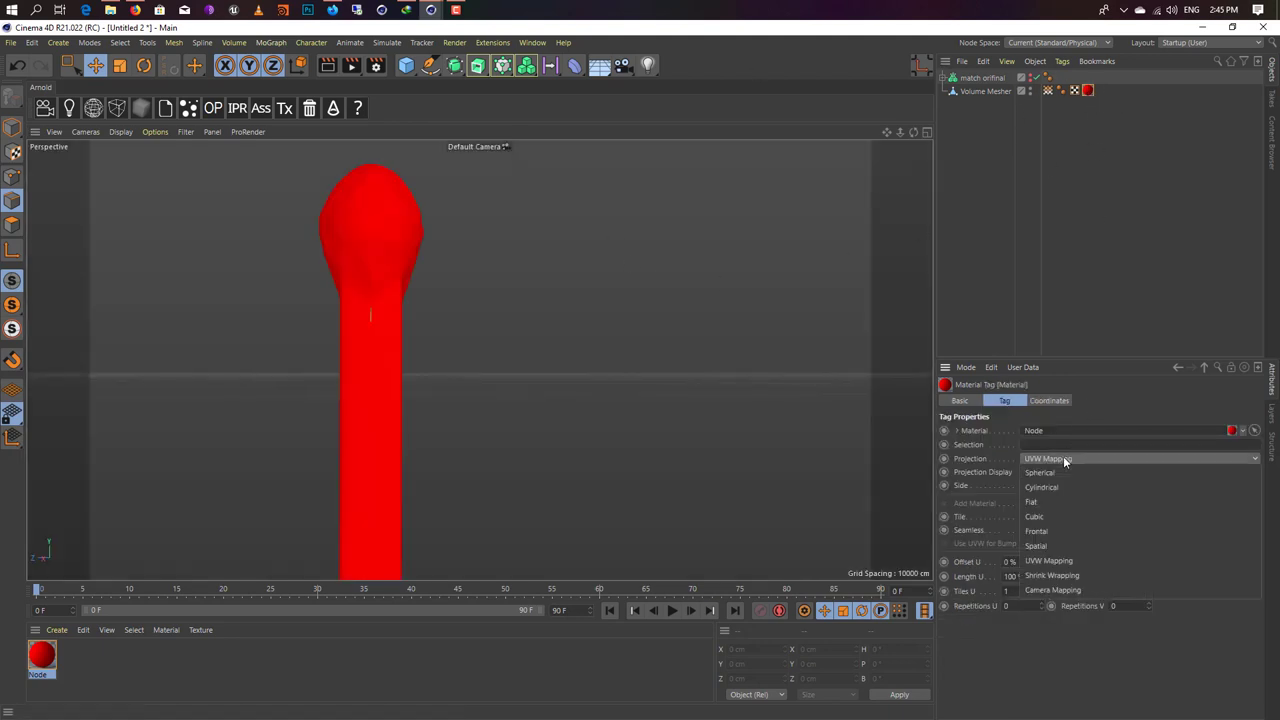
left_click(1045, 518)
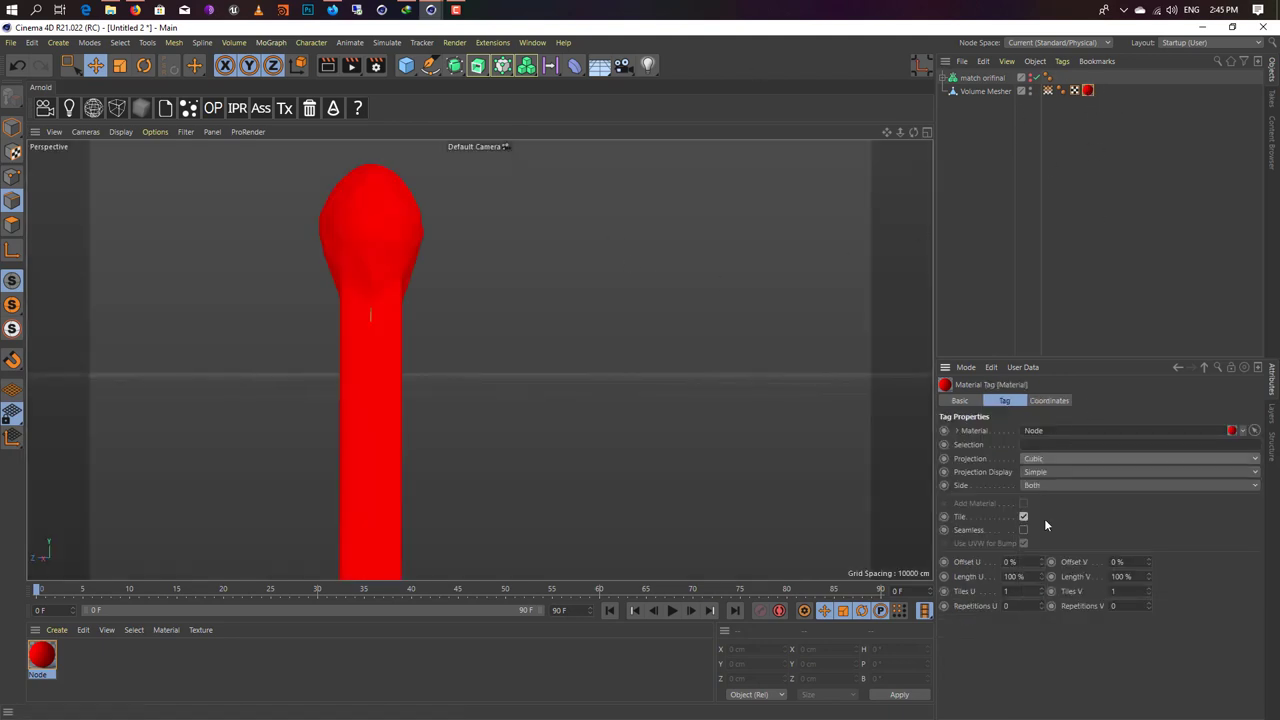
left_click(327, 65)
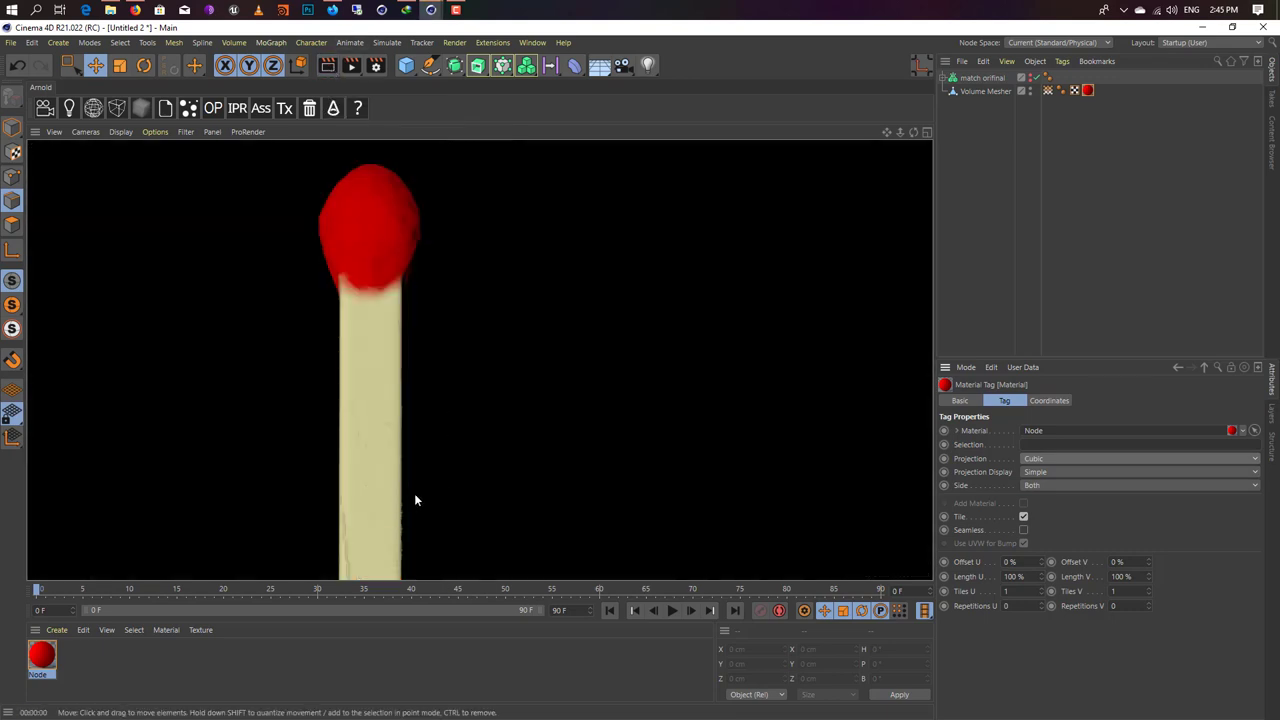
Step: Set the texture tiling to 5 in U and V and re-render the match
scroll(405, 480, "up", 1)
scroll(411, 400, "up", 3)
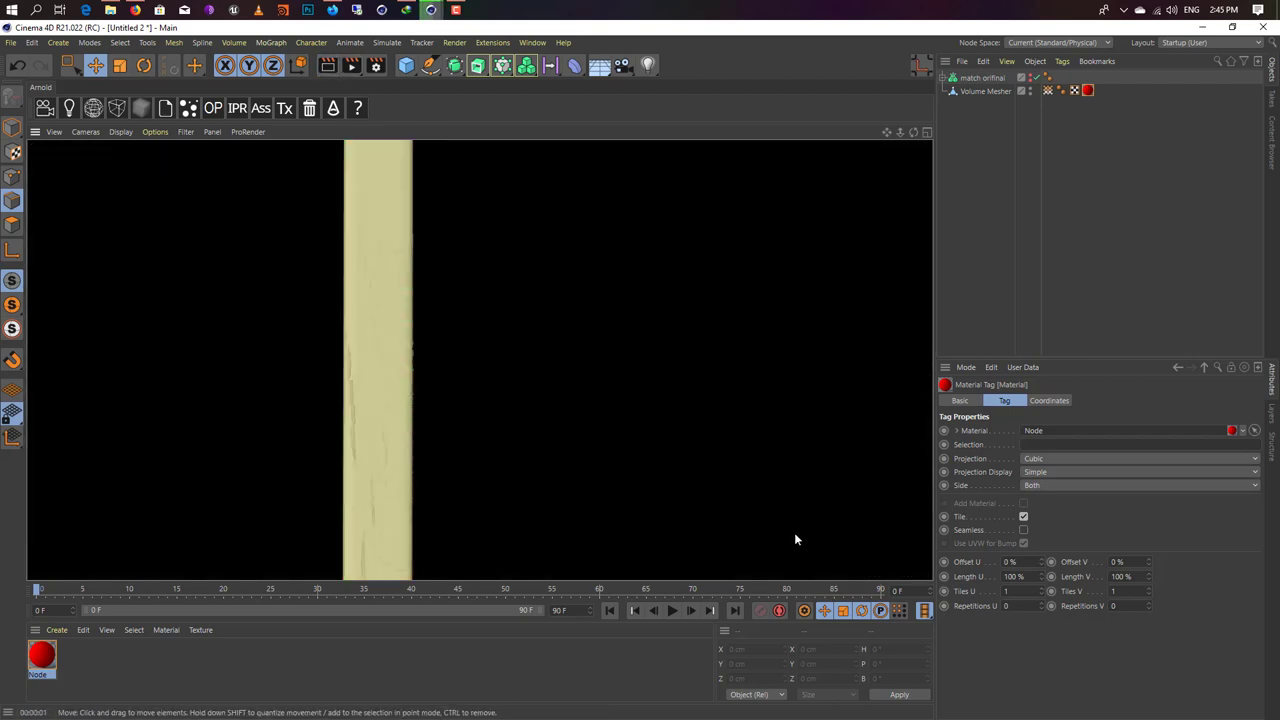
double_click(1006, 591)
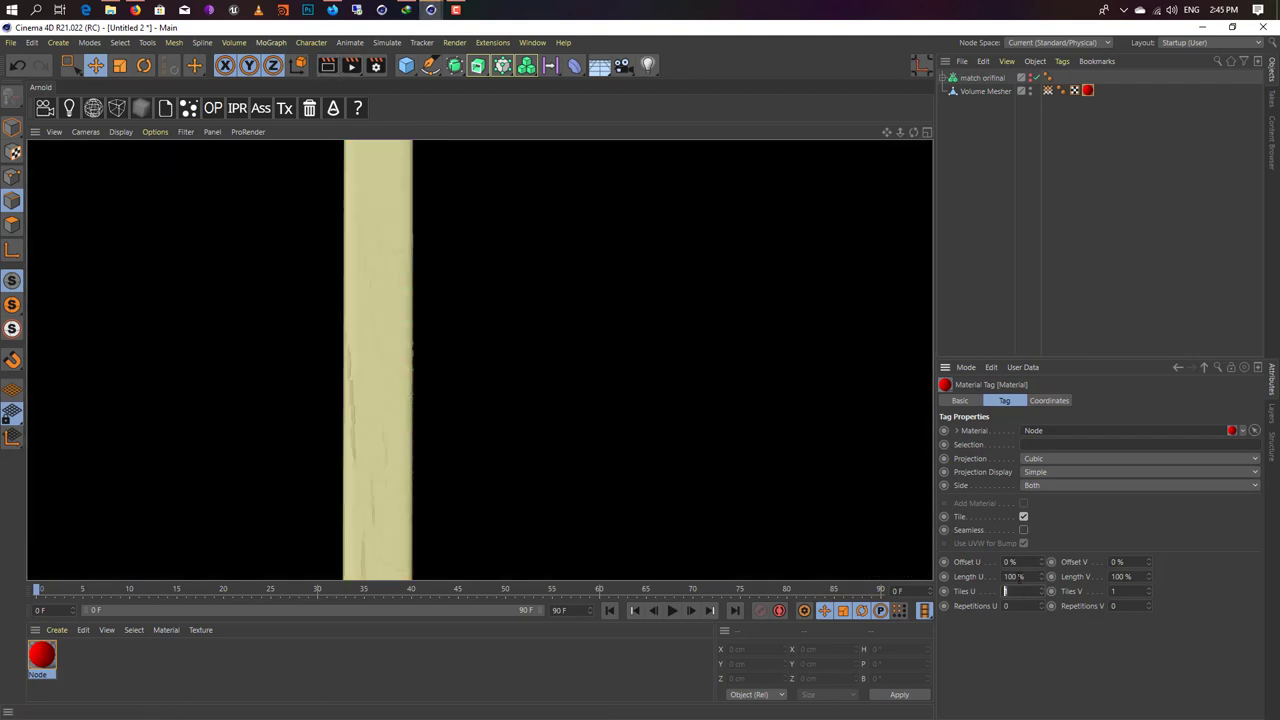
type("5")
key("Tab")
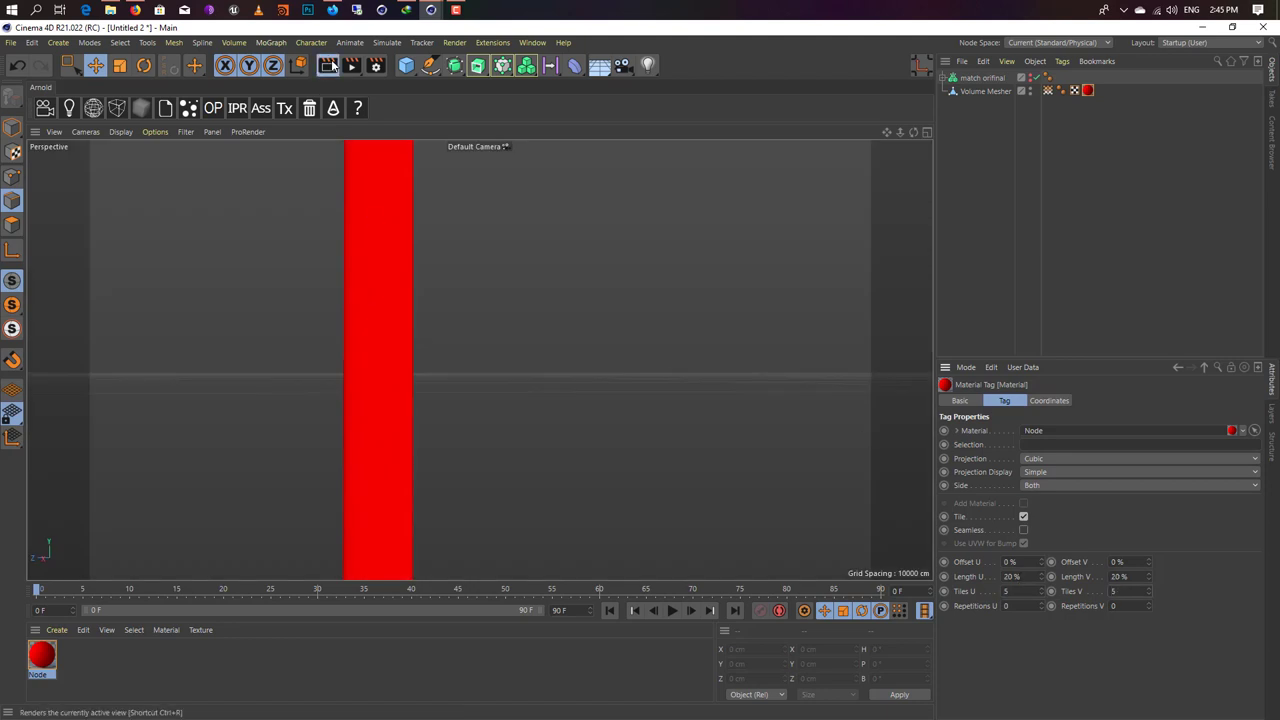
left_click(331, 70)
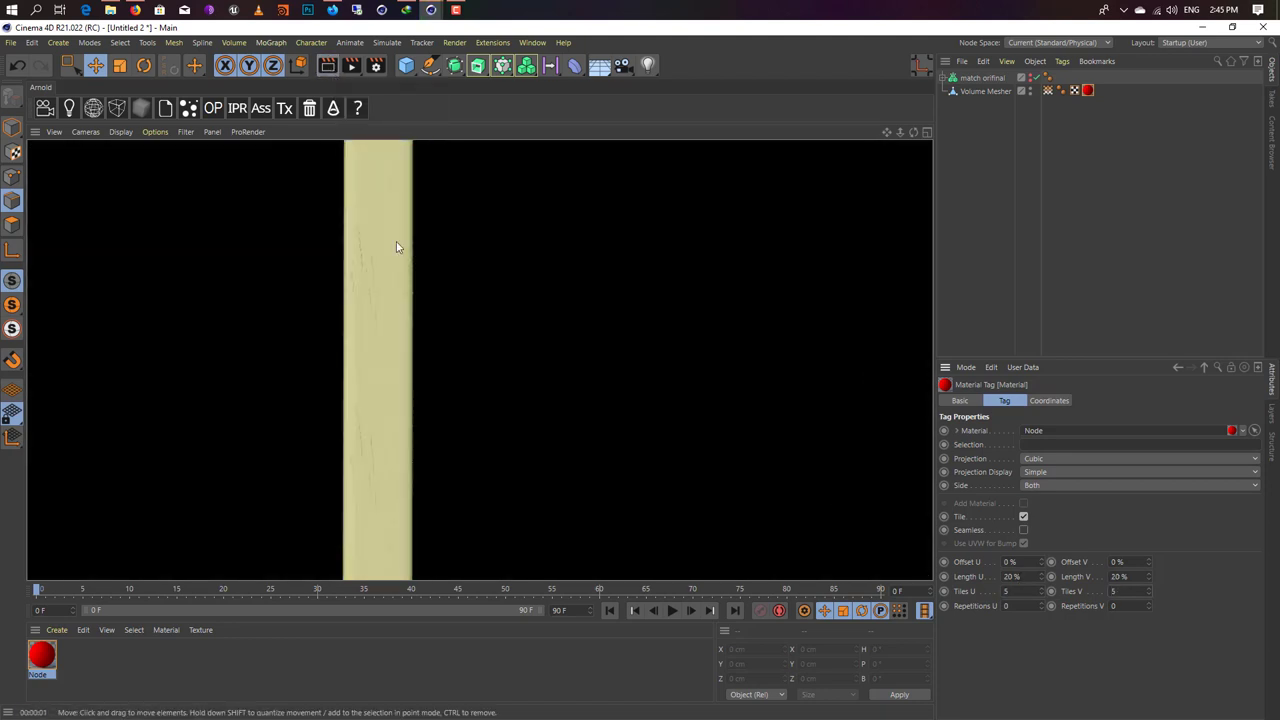
left_click(406, 320)
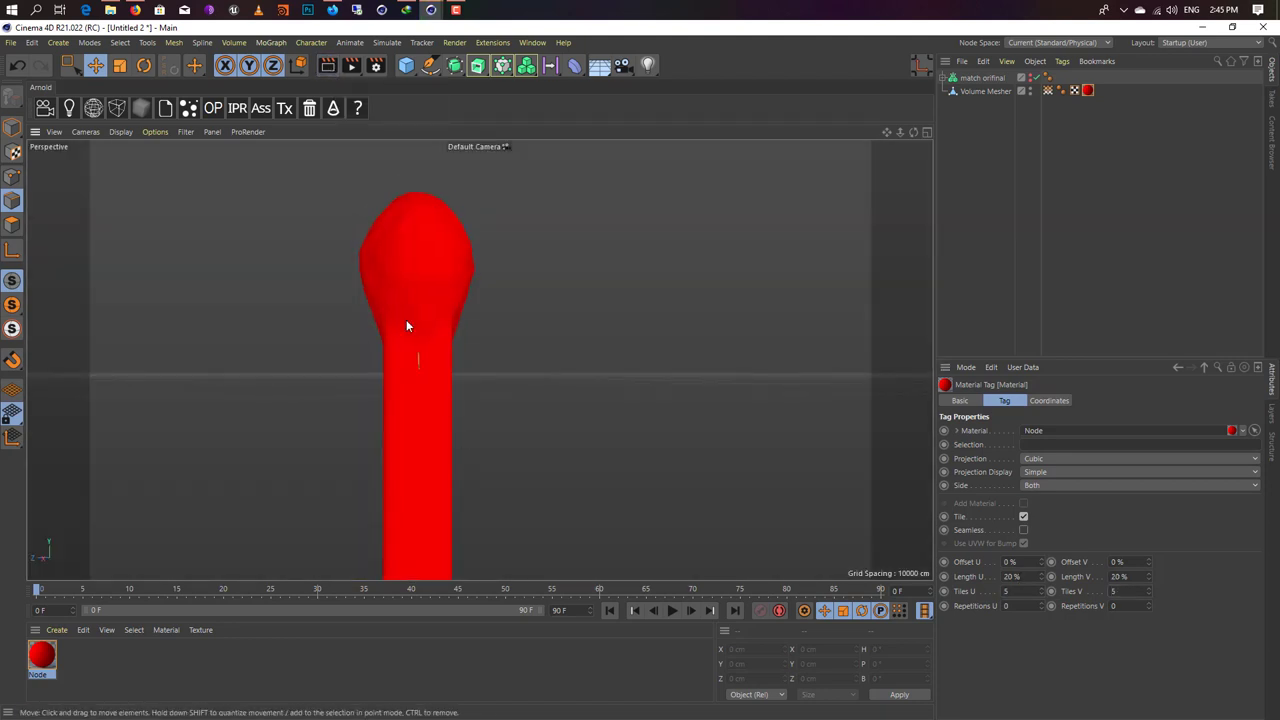
left_click(327, 65)
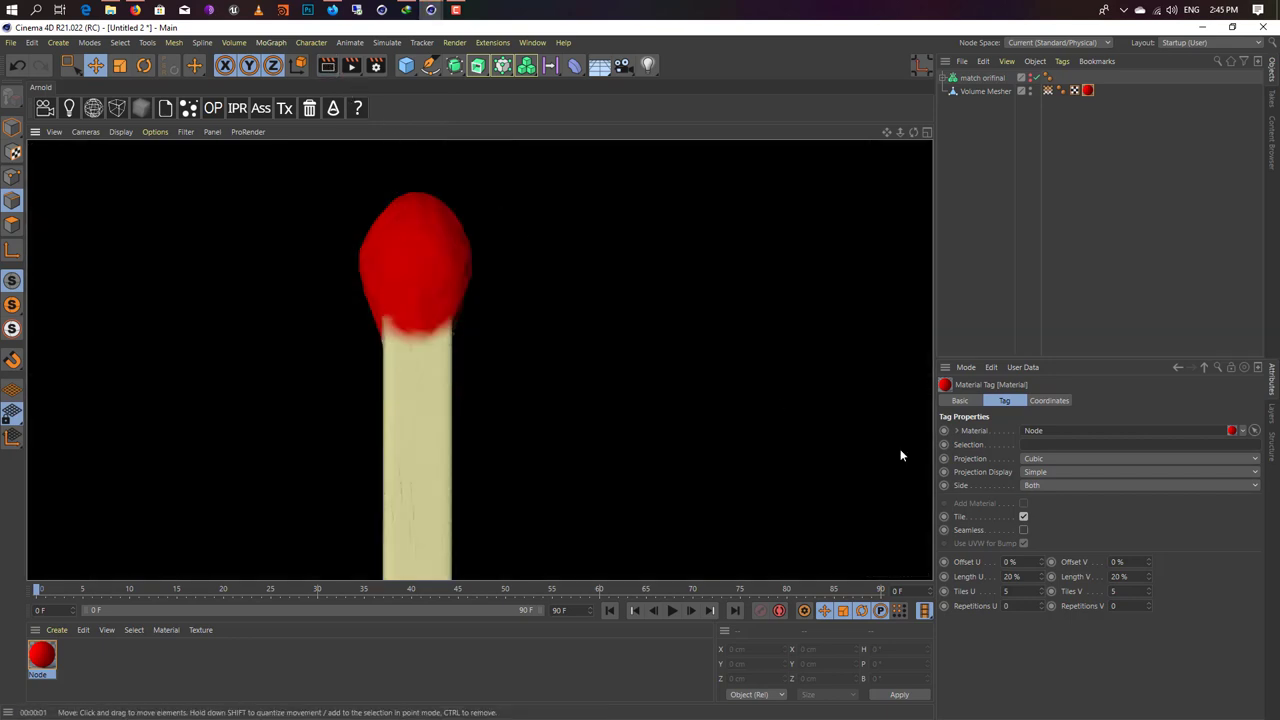
Step: Enable Seamless tiling, reframe the match and compare with the burning match reference video
left_click(1023, 530)
mouse_move(462, 300)
left_mouse_down("alt")
mouse_move(534, 237)
mouse_move(520, 271)
mouse_move(500, 234)
mouse_move(441, 238)
mouse_move(503, 275)
mouse_move(486, 229)
mouse_move(501, 236)
mouse_move(460, 213)
mouse_move(478, 227)
left_mouse_up("alt")
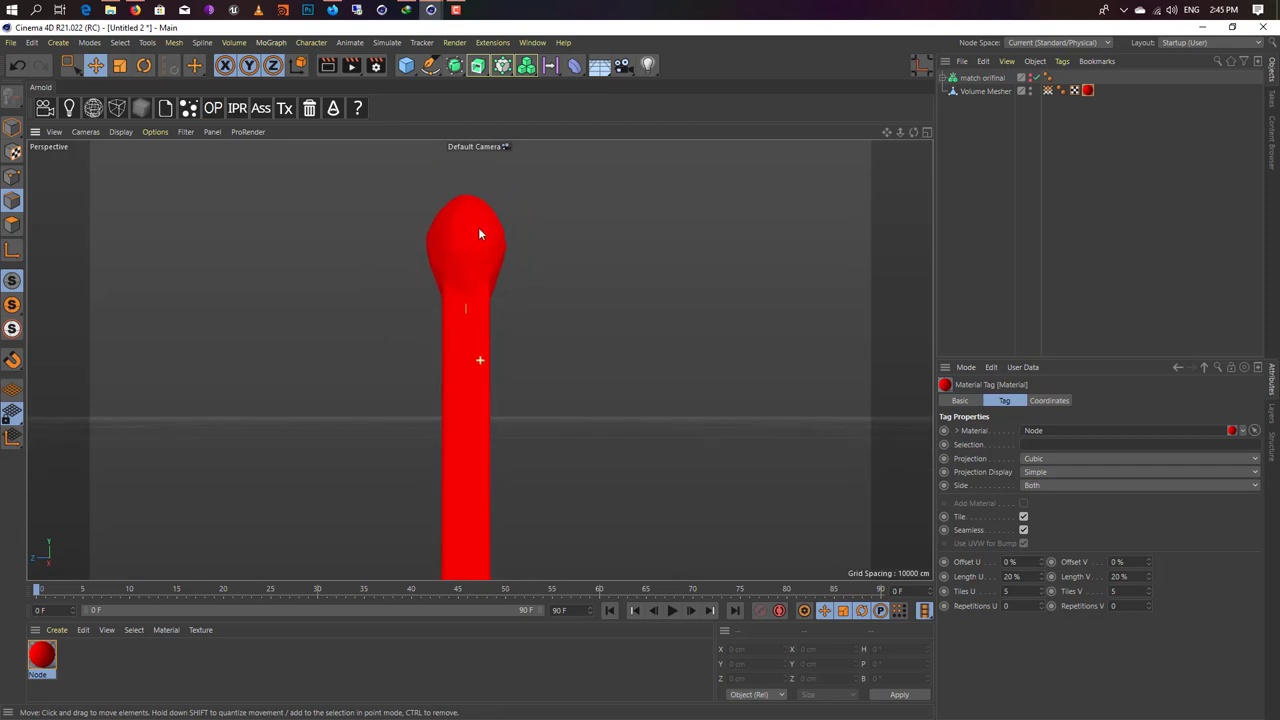
left_click(136, 20)
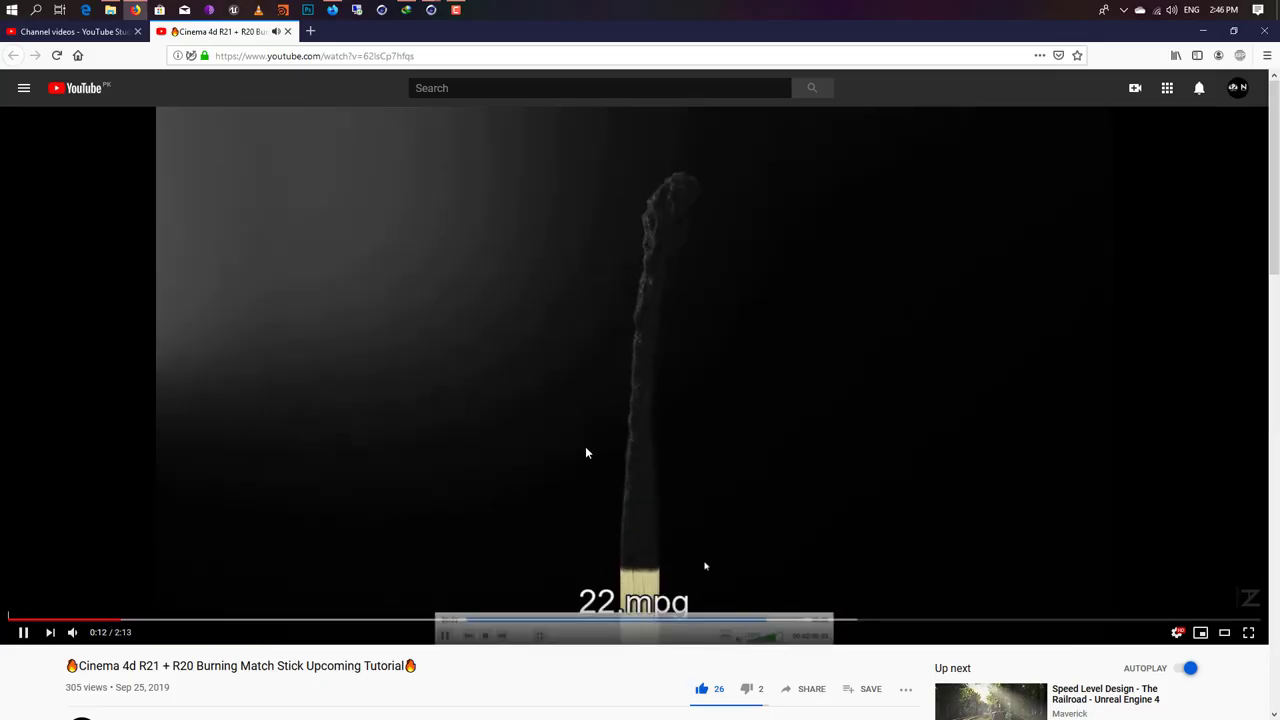
key("alt+Tab")
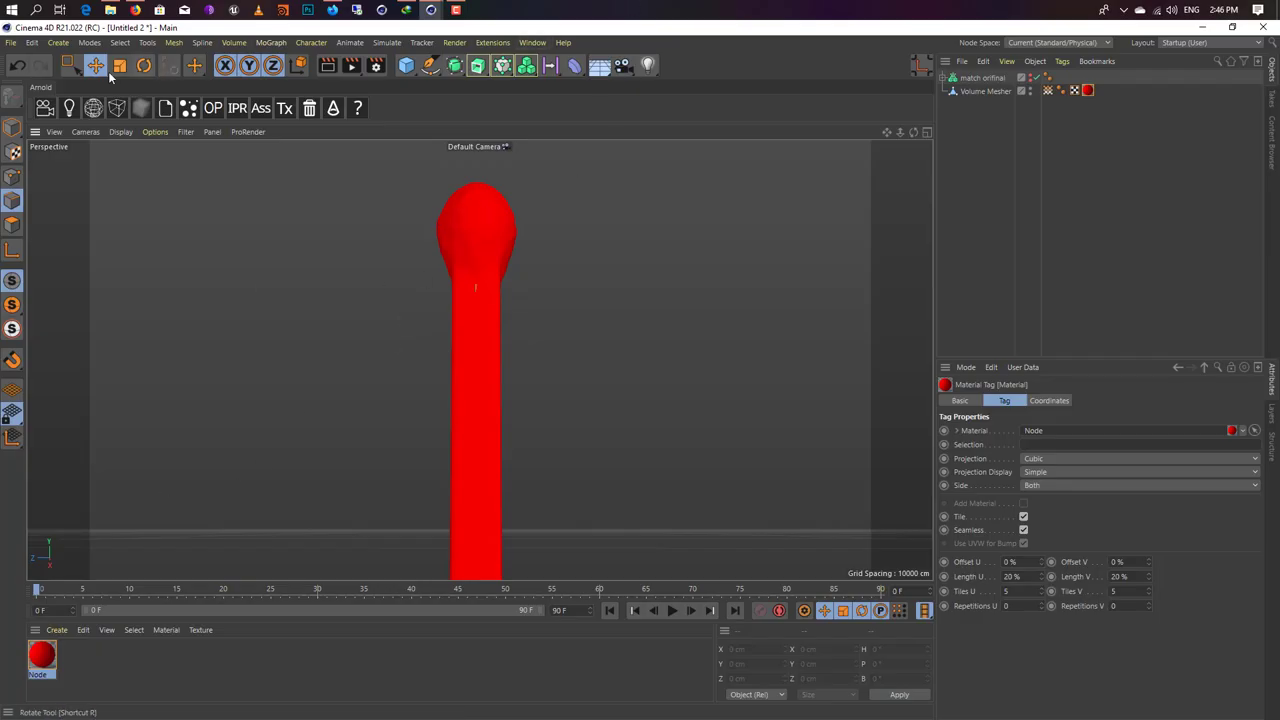
Step: Set the Head vertex map's weights to 0 on the Volume Mesher's polygons using Set Vertex Weight
left_click(240, 289)
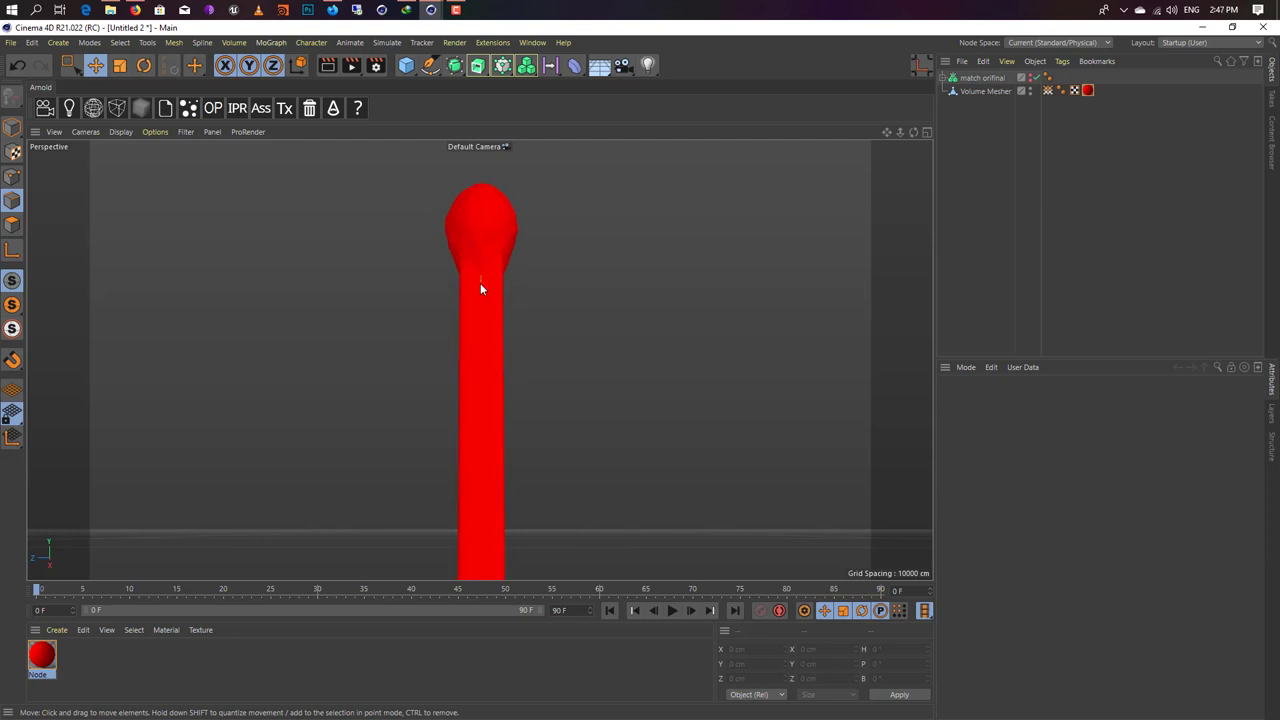
left_click(487, 215)
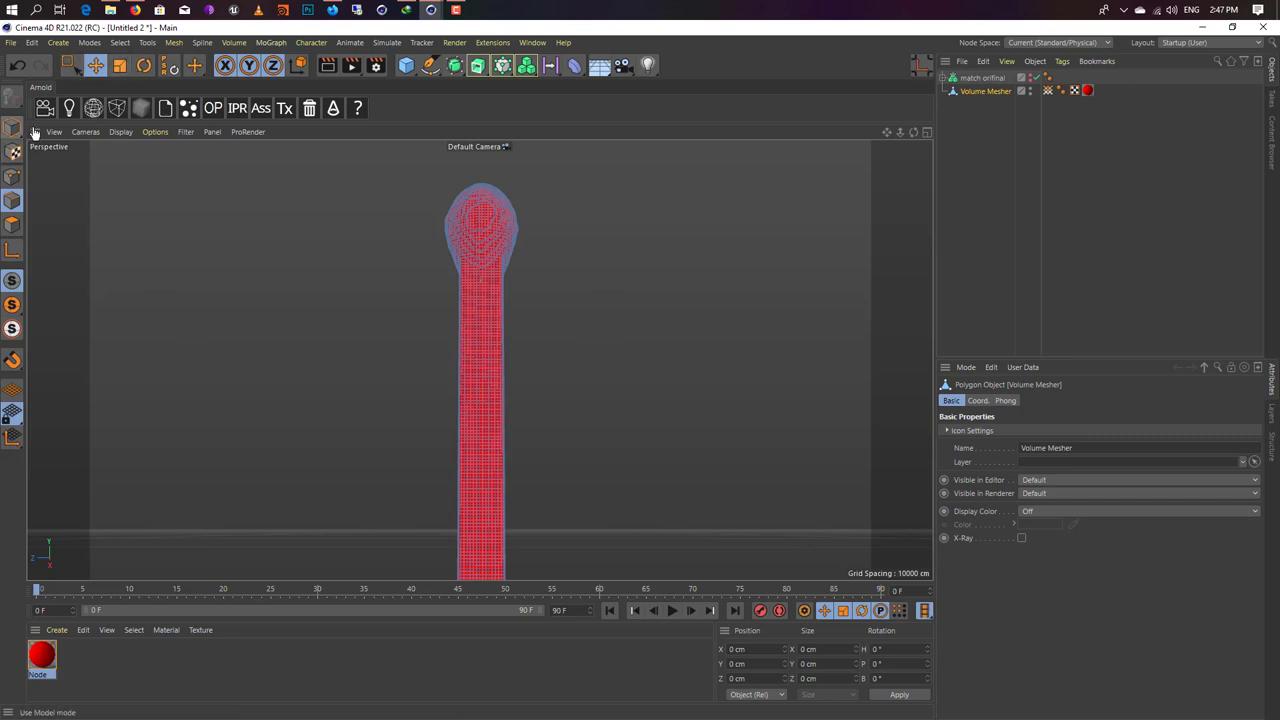
left_click(1047, 90)
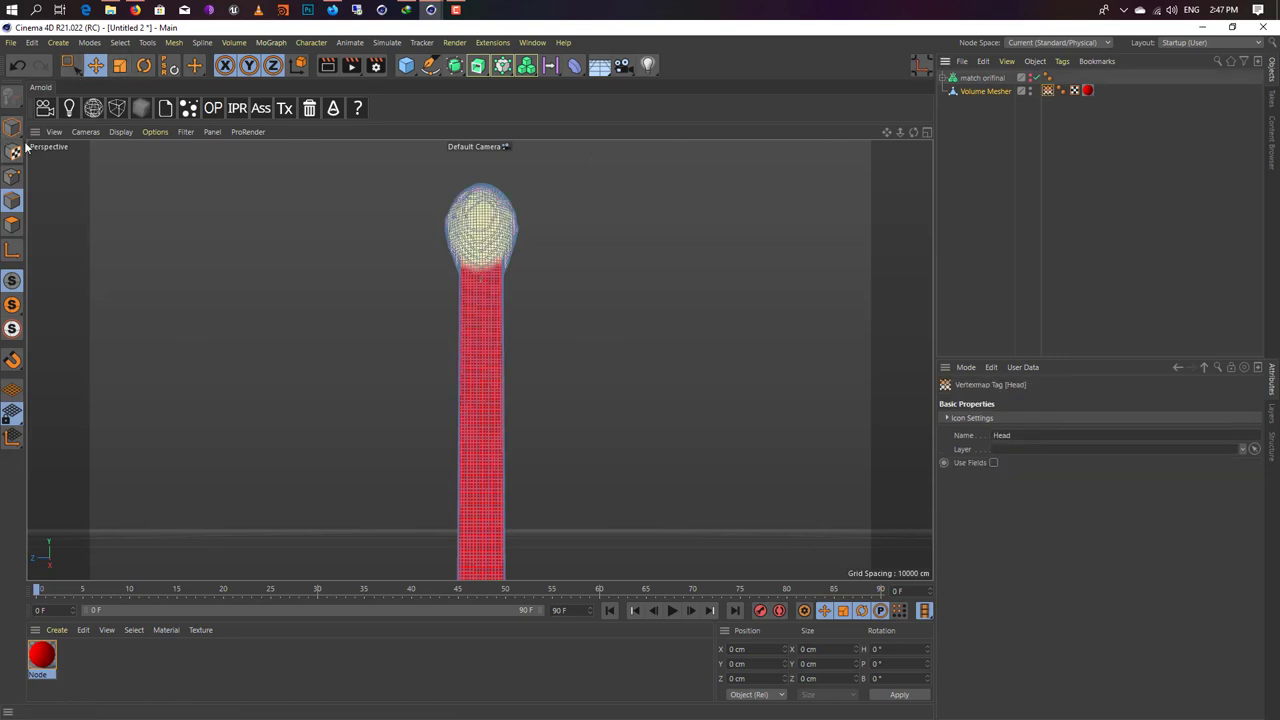
left_click(12, 225)
left_click(122, 43)
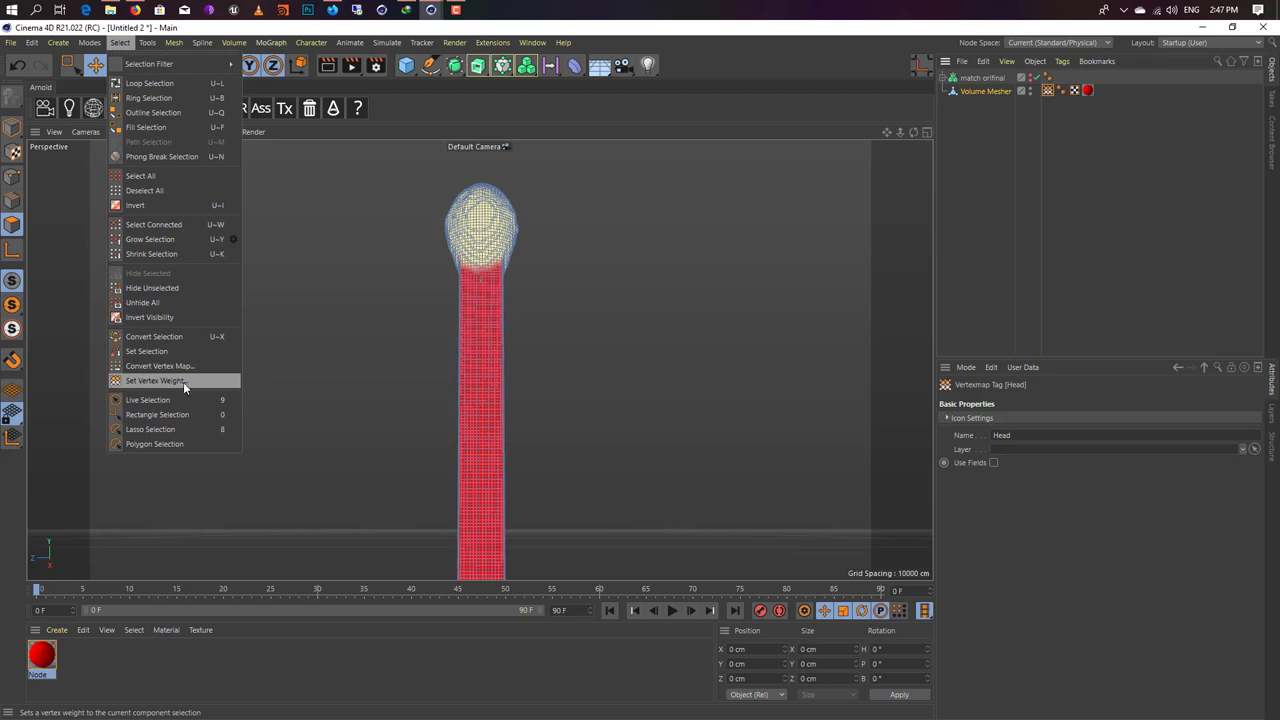
left_click(150, 381)
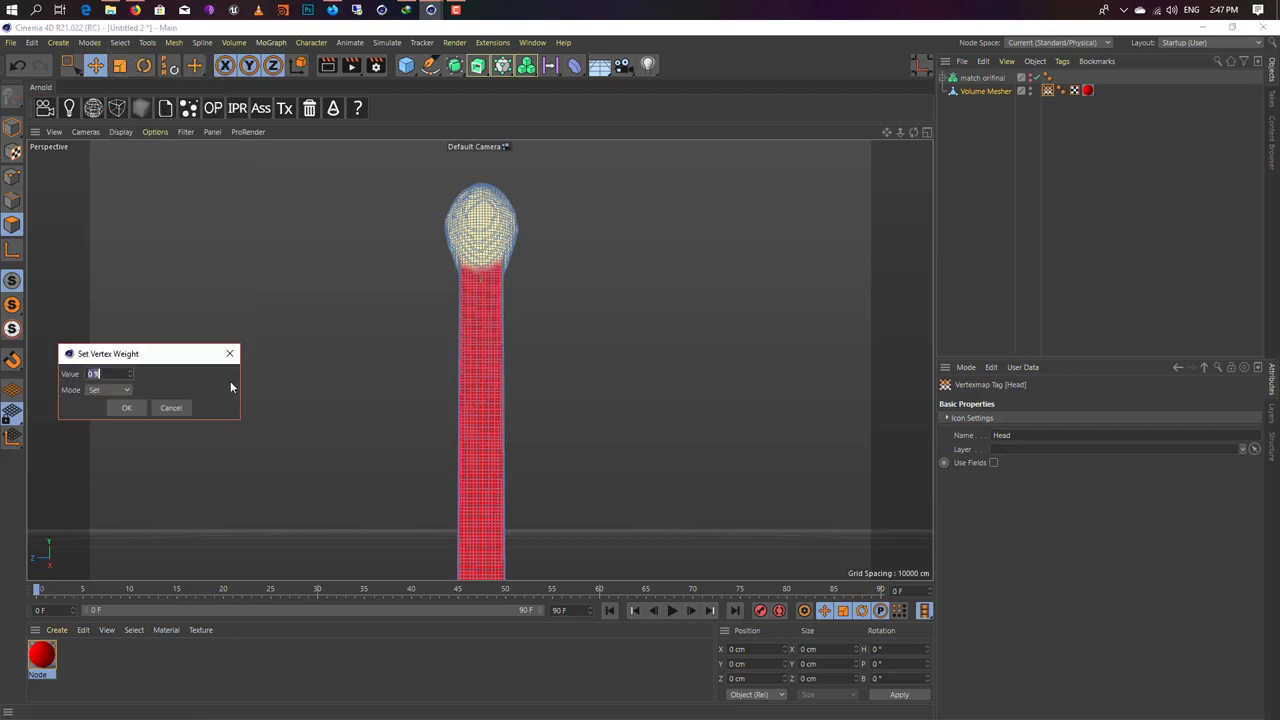
left_click(126, 408)
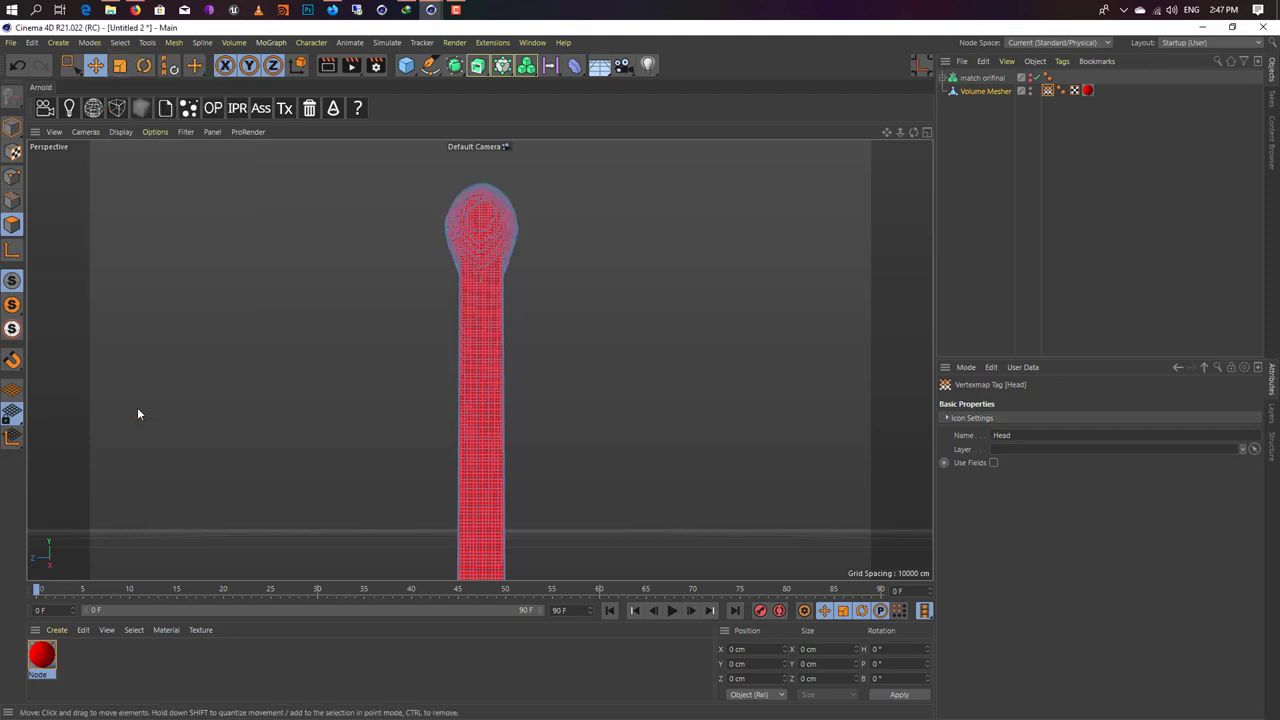
left_click(1056, 106)
left_click(990, 93)
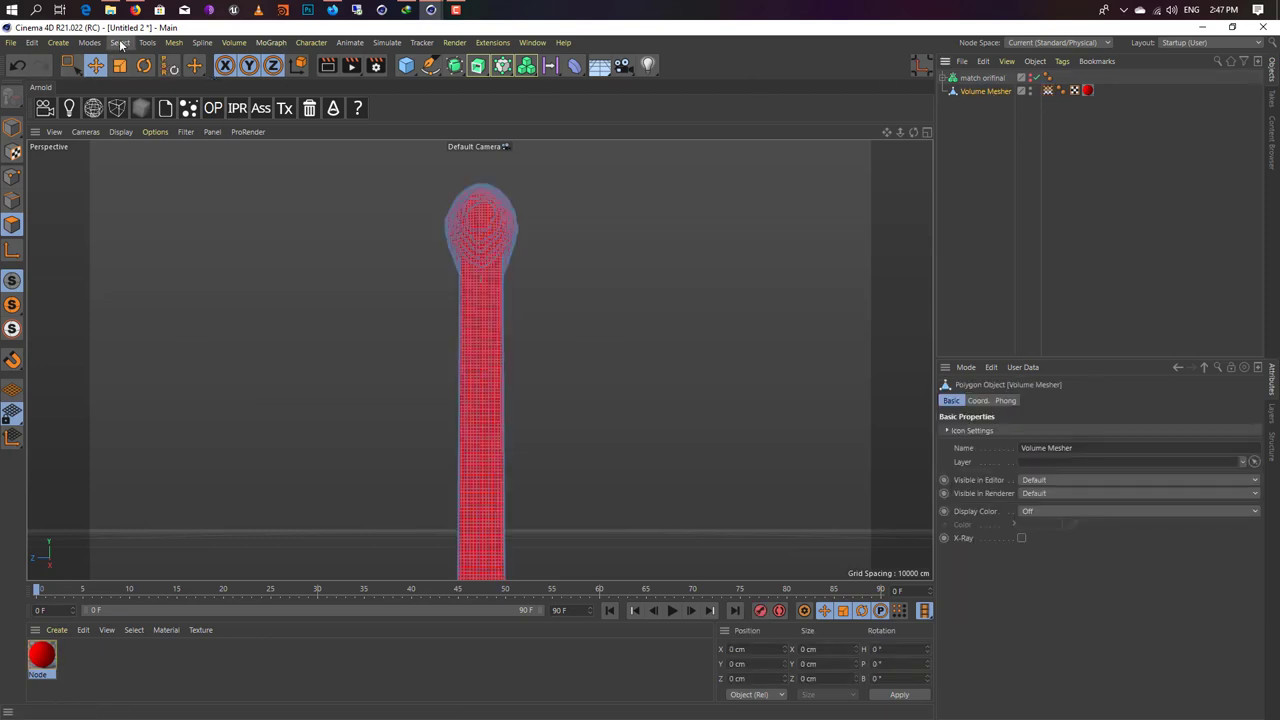
Step: Create a new 0% vertex map on the Volume Mesher's polygons with Set Vertex Weight
left_click(1048, 90)
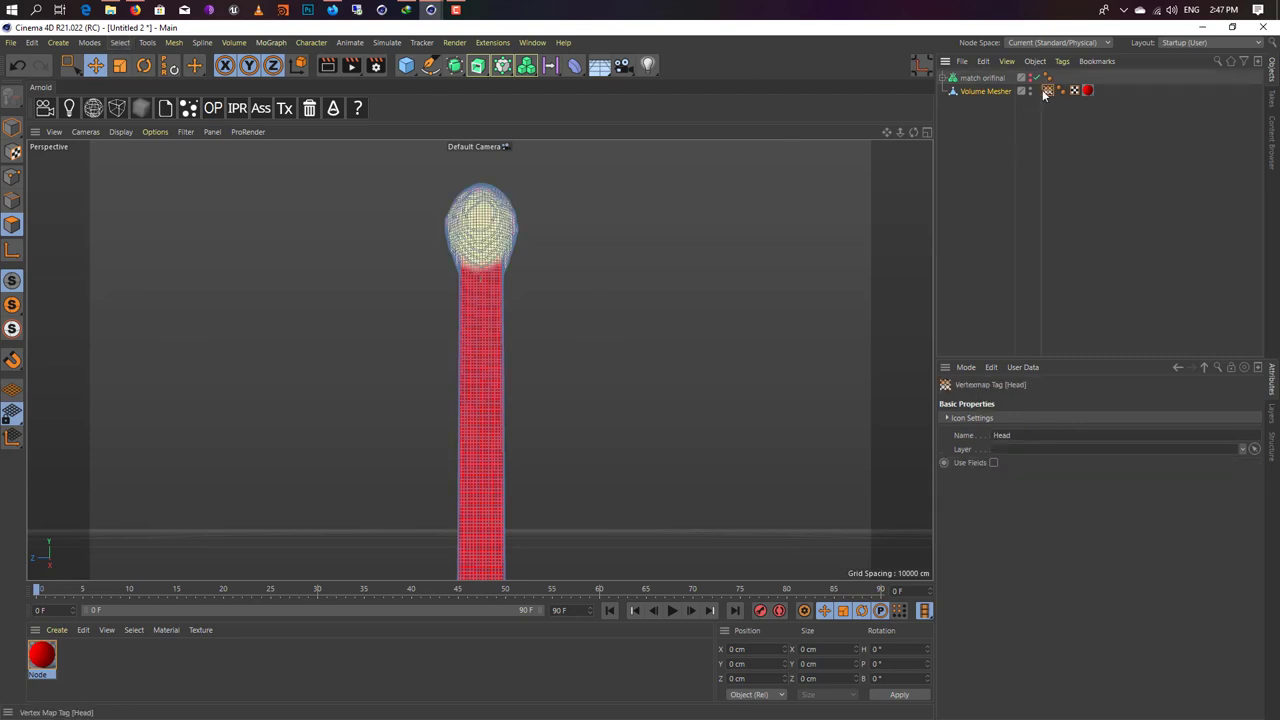
left_click(984, 80)
left_click(193, 215)
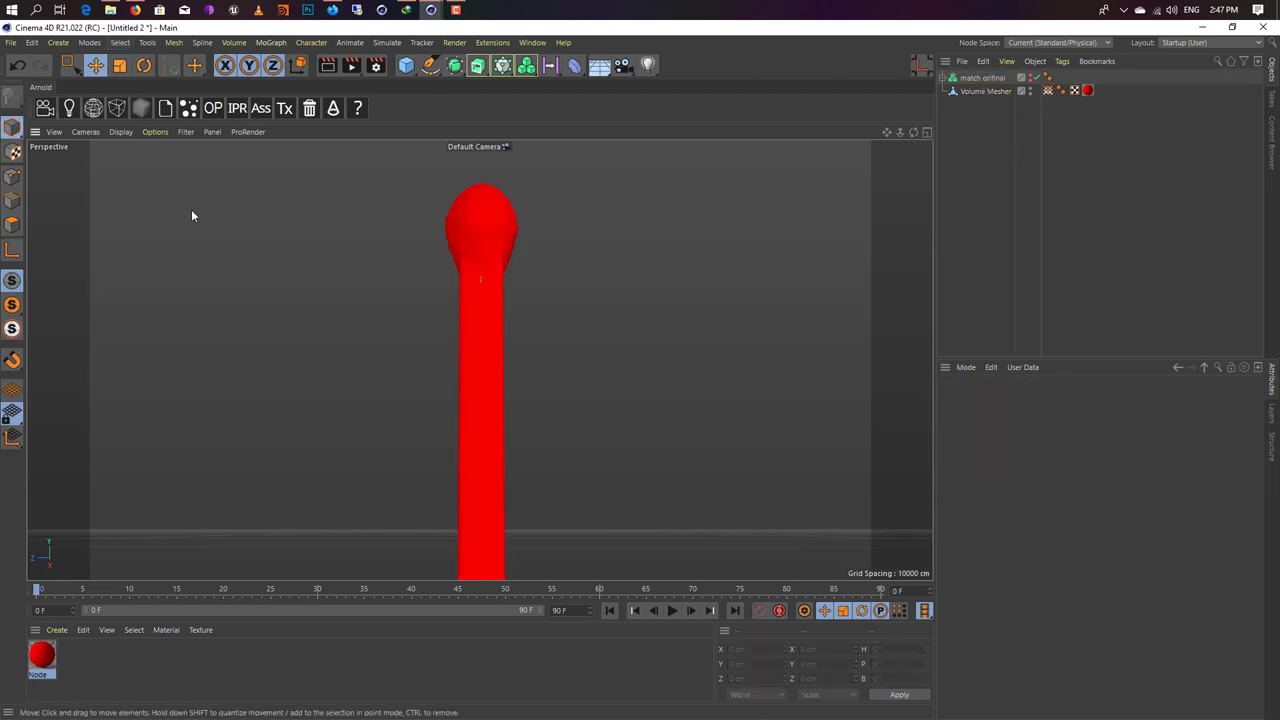
left_click(12, 225)
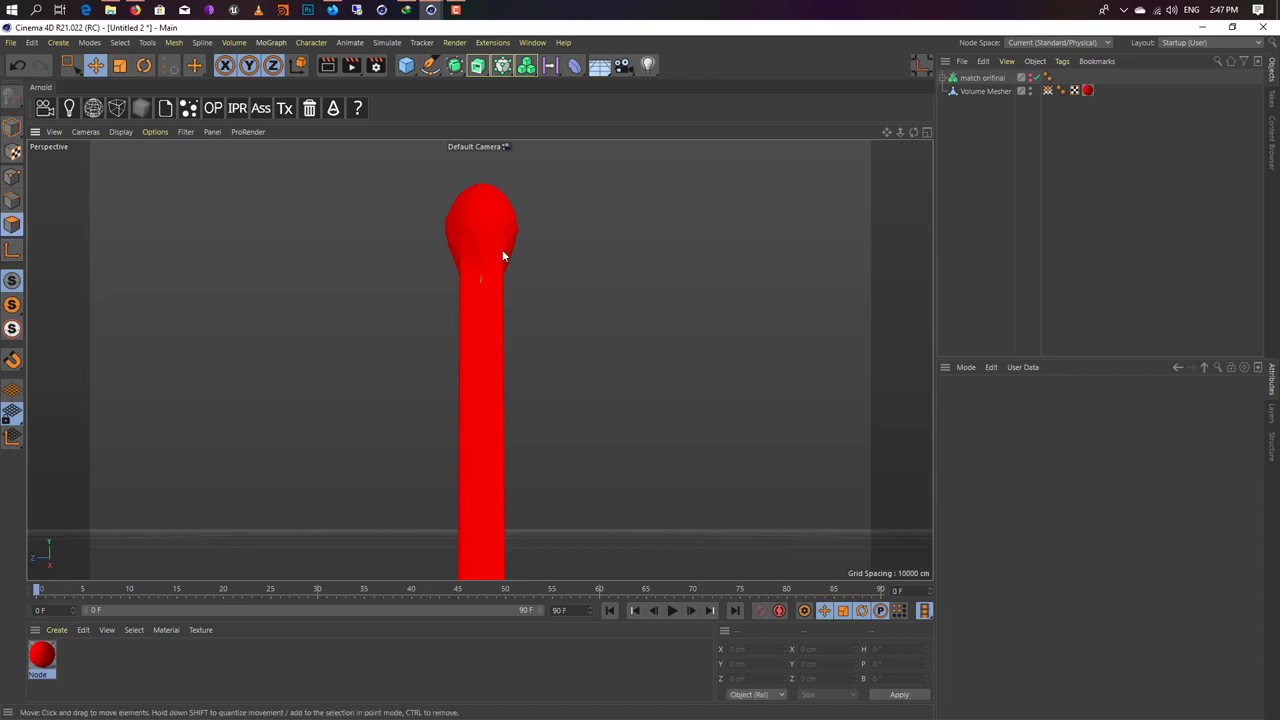
left_click(988, 92)
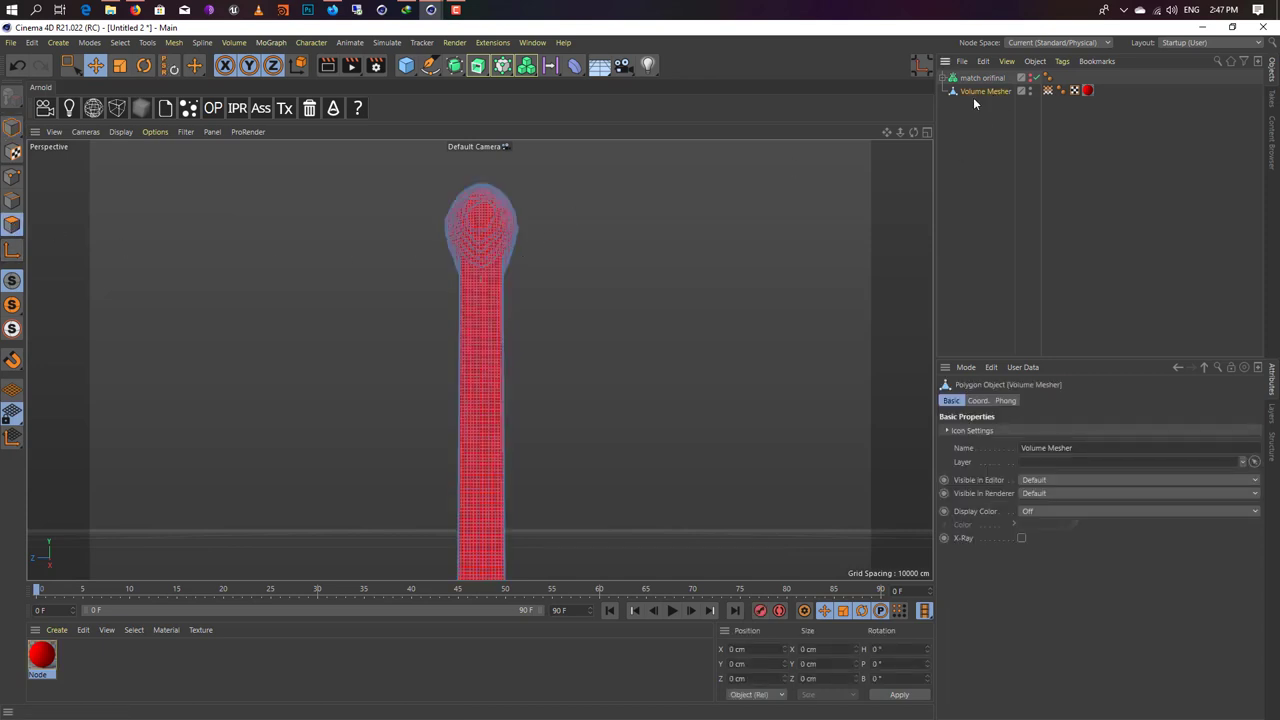
left_click(119, 43)
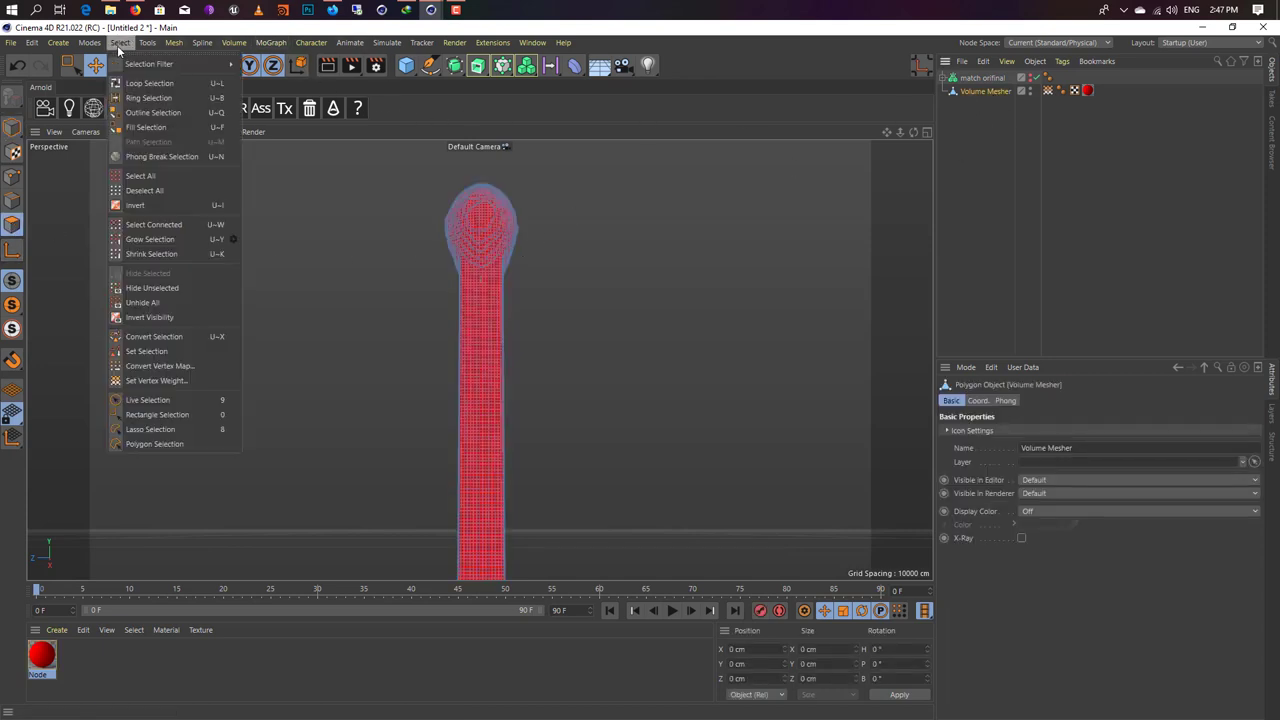
left_click(151, 381)
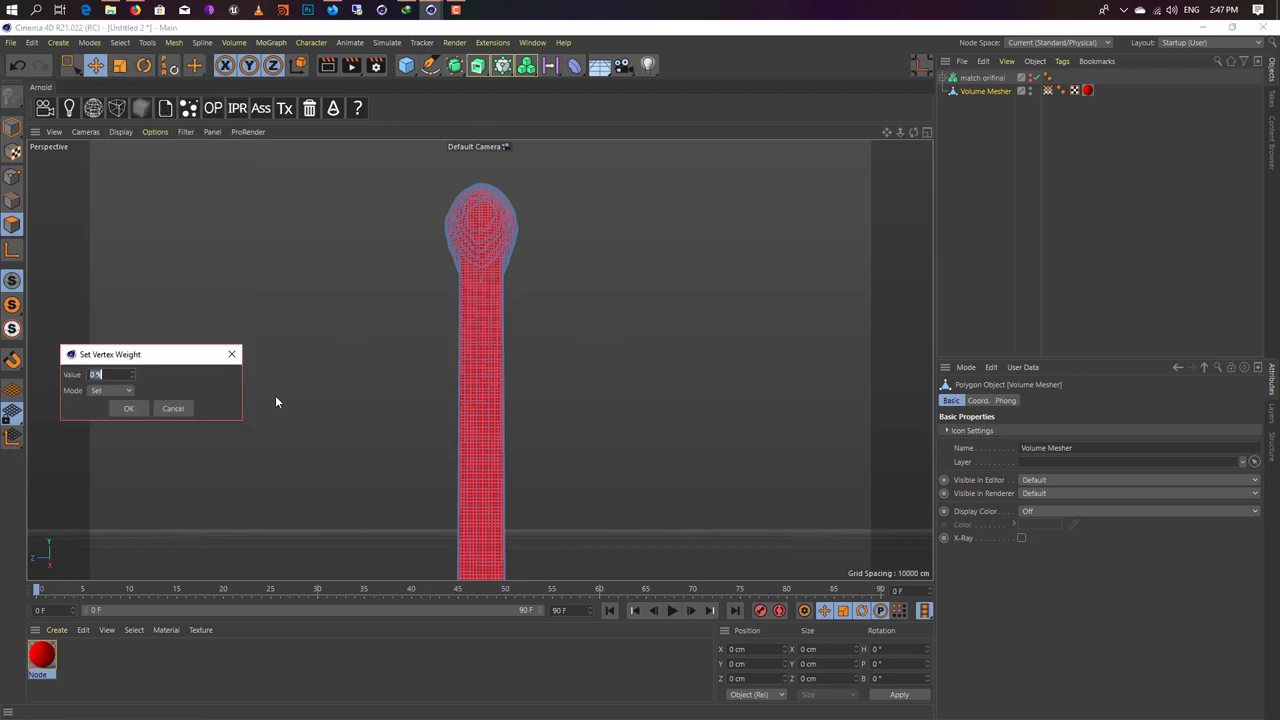
left_click(128, 408)
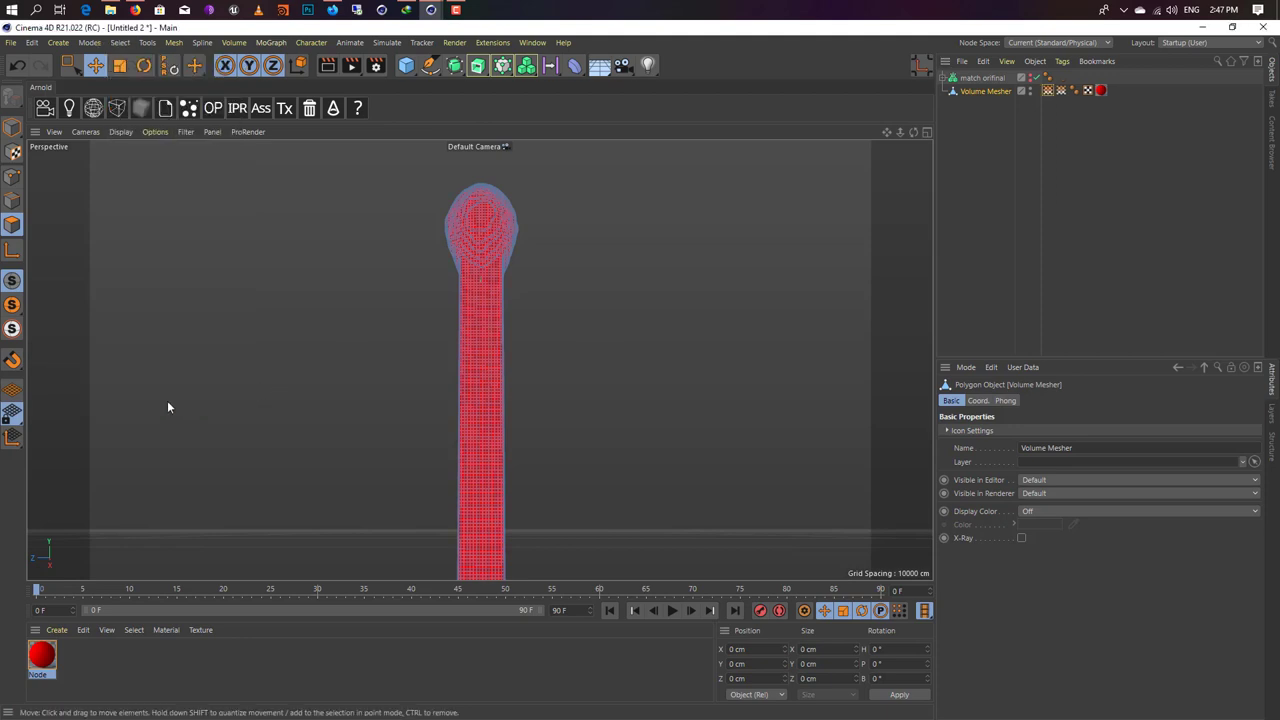
Step: Name the new vertex map 'animated' and rename the material to 'match'
left_click(1047, 91)
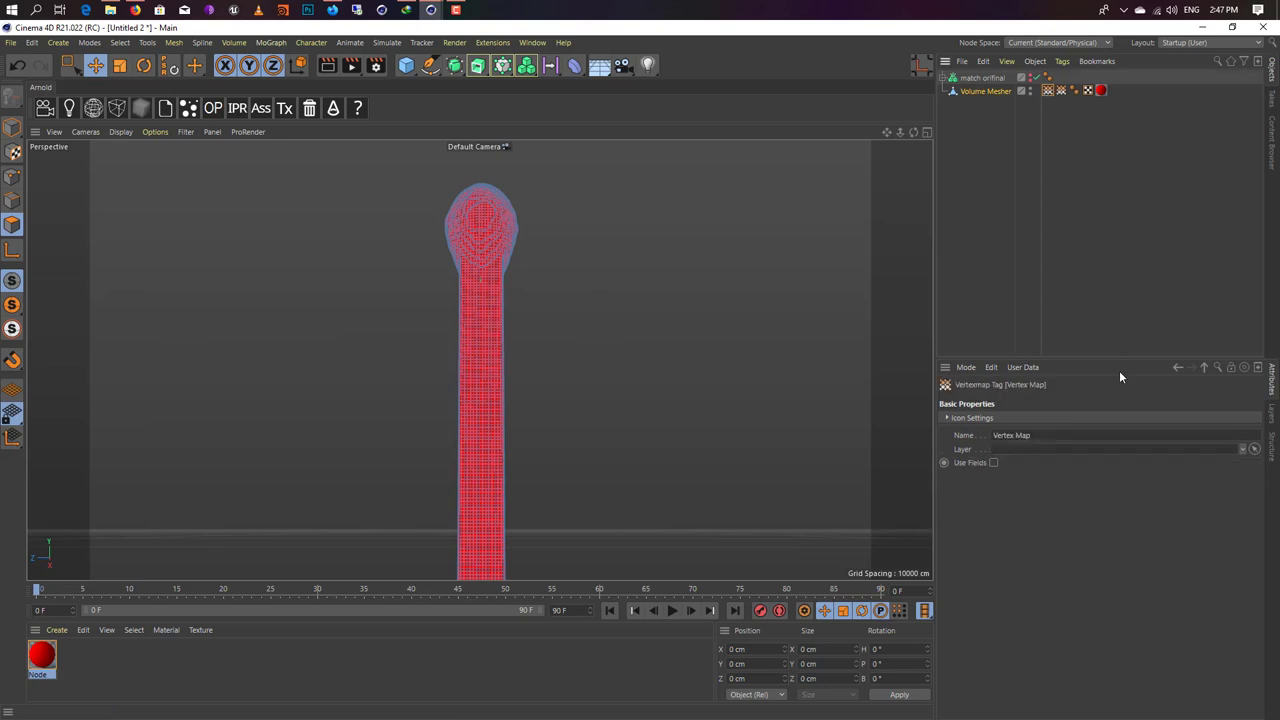
left_click(1040, 436)
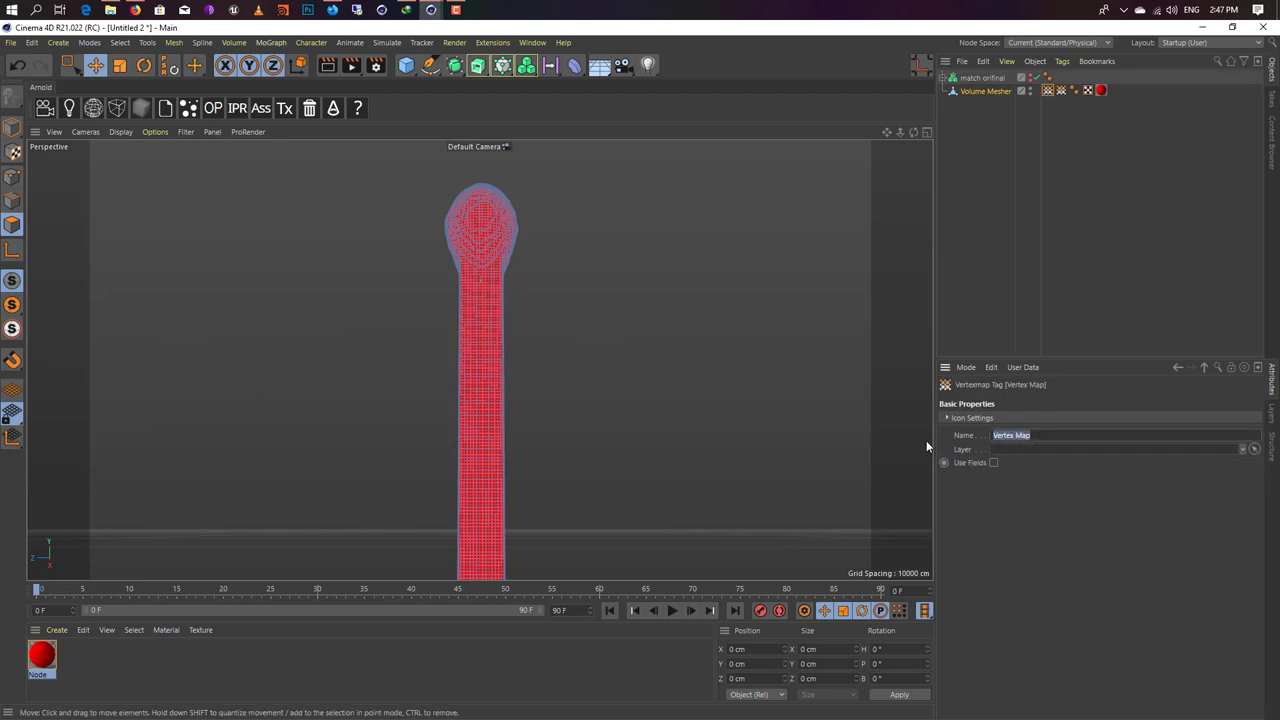
type("animated")
key("Return")
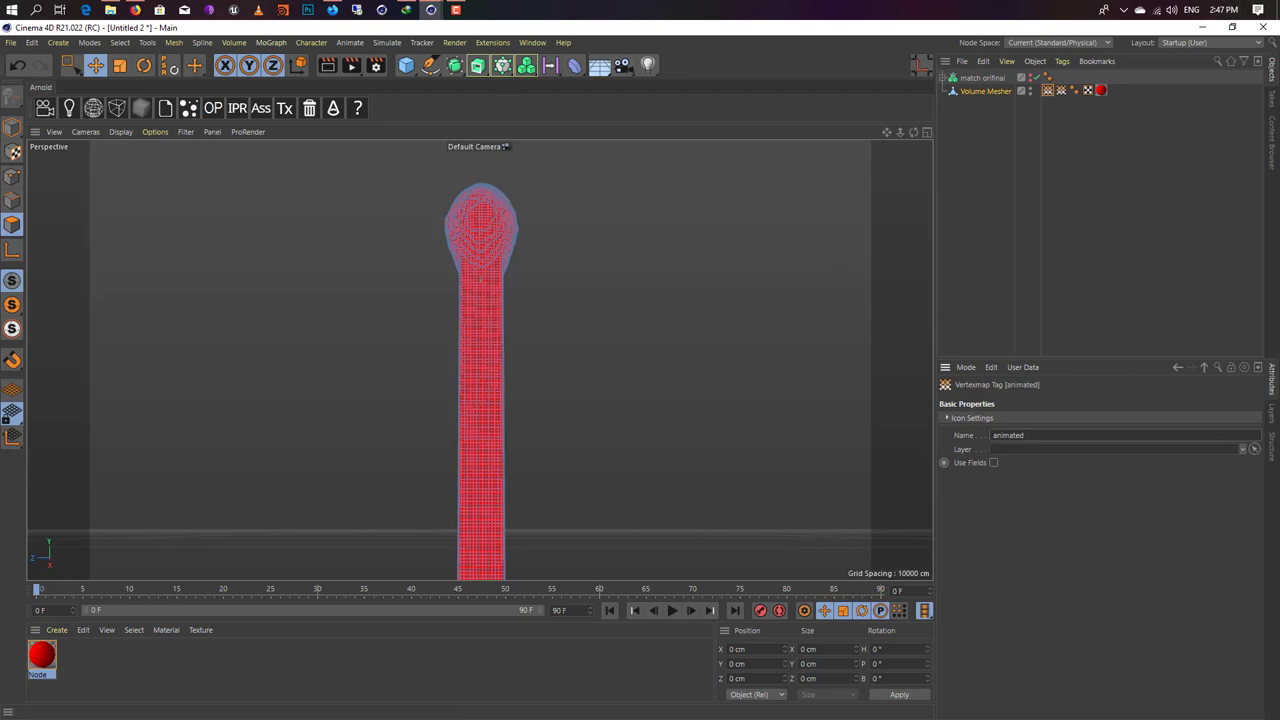
double_click(38, 676)
type("m")
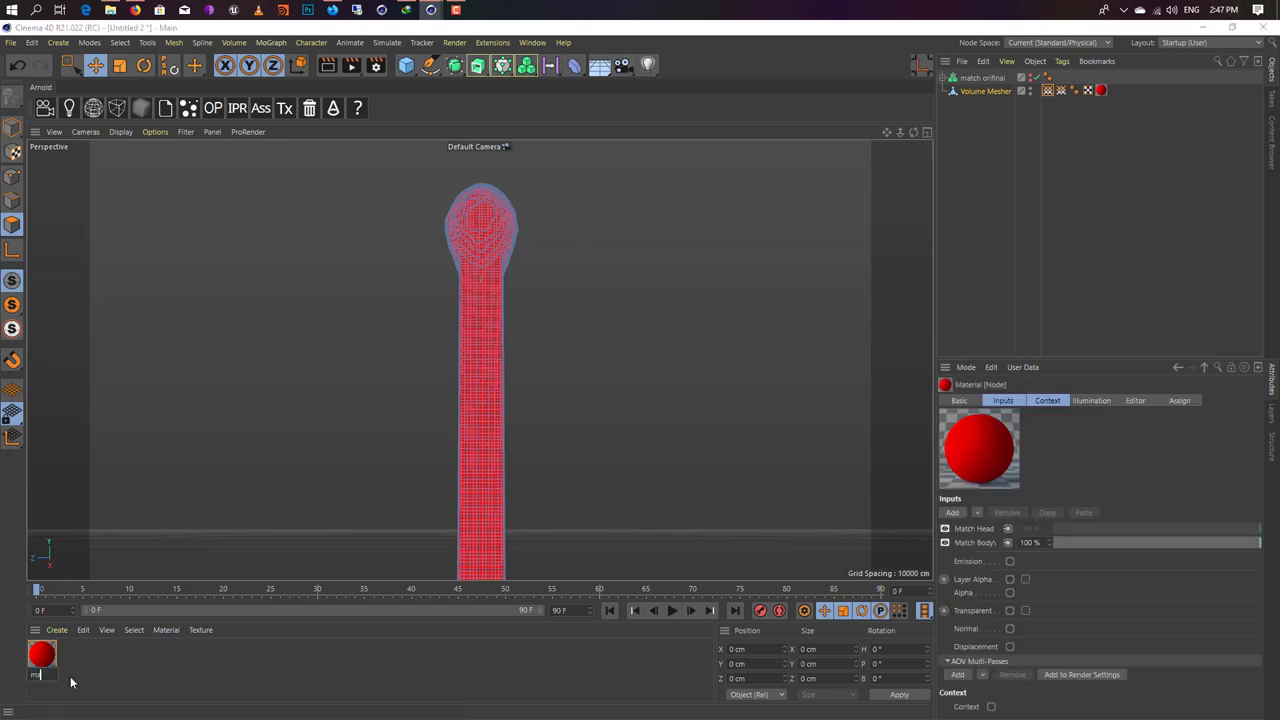
type("atch")
key("Return")
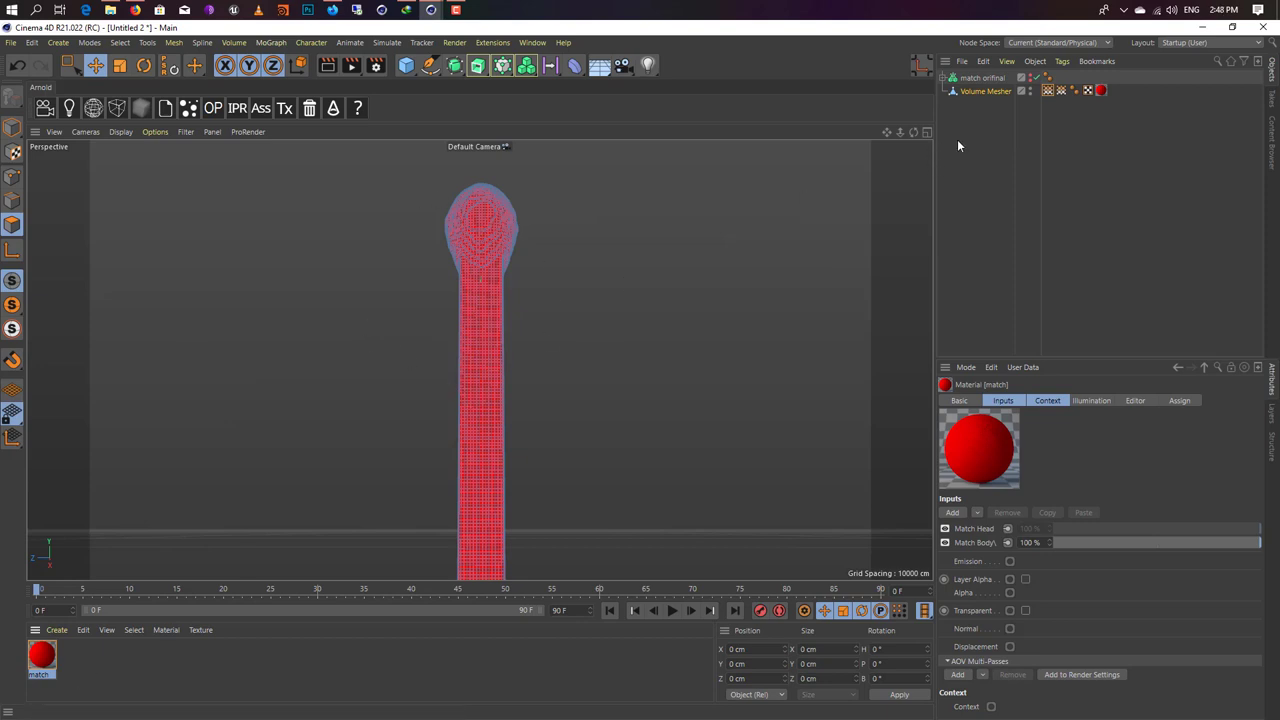
Step: Enable Use Fields on the animated vertex map and delete its Freeze layer
double_click(1047, 91)
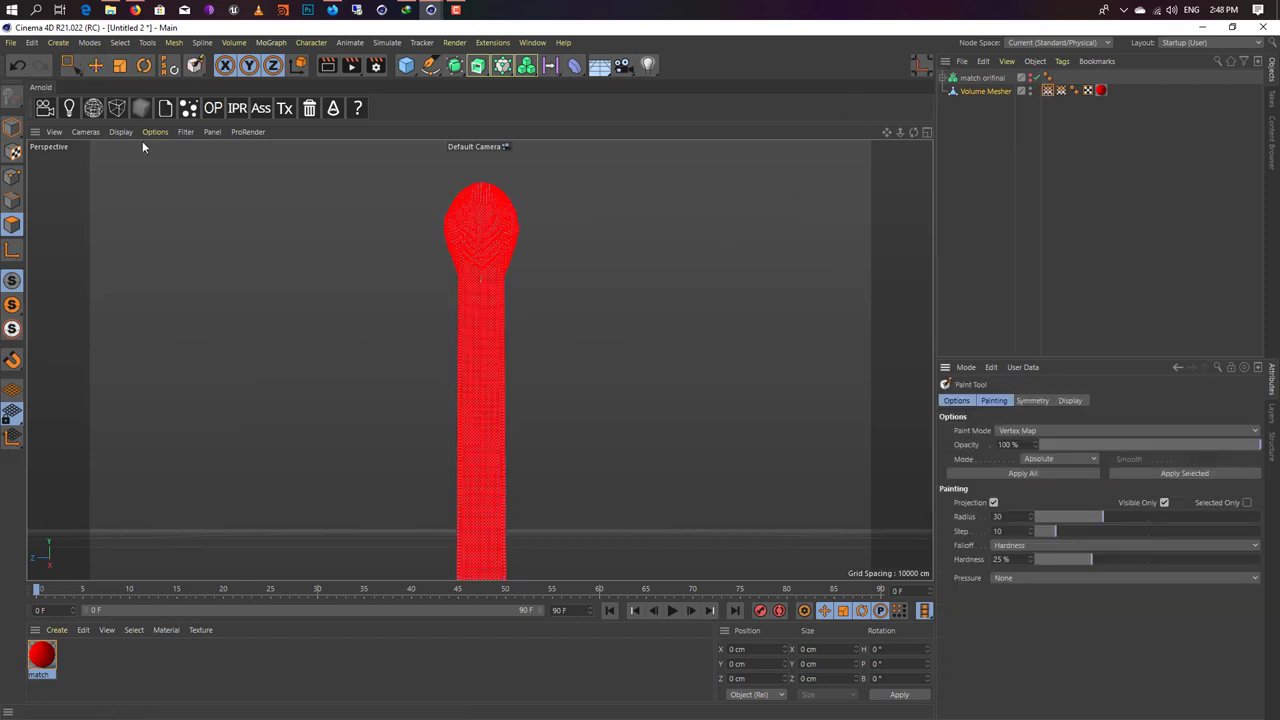
left_click(80, 67)
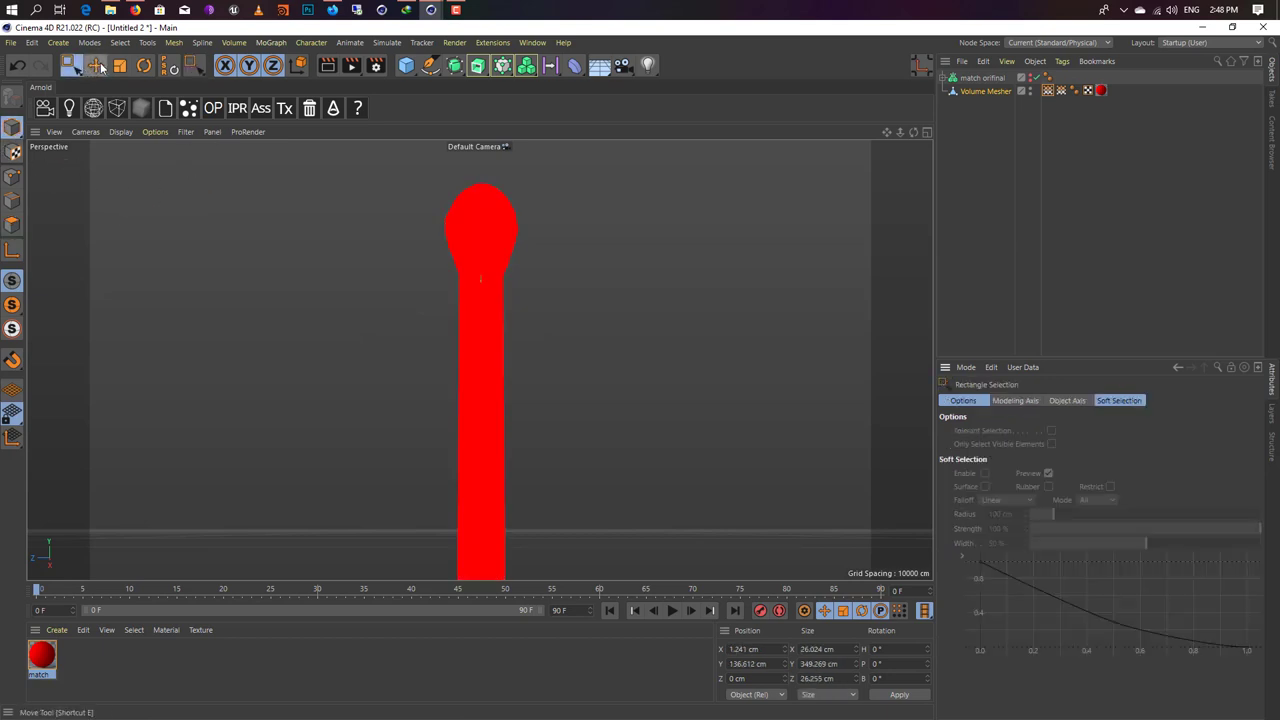
left_click(97, 66)
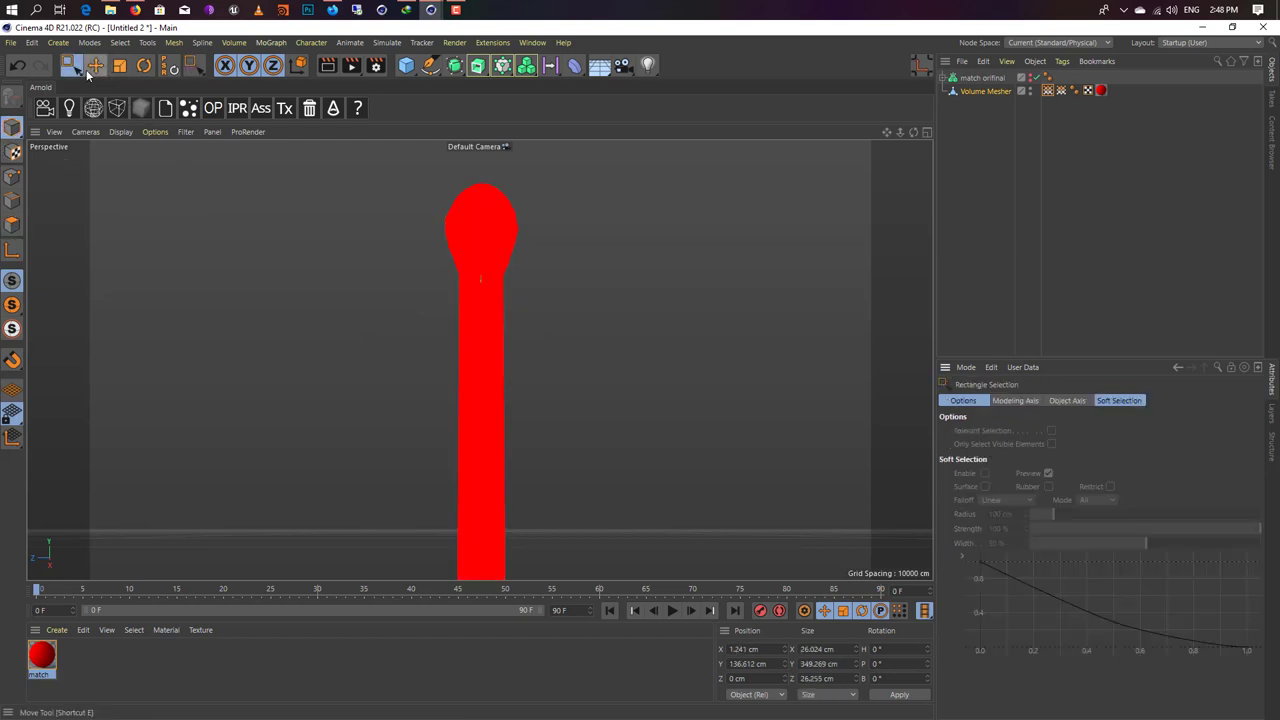
left_click(1047, 91)
left_click(994, 463)
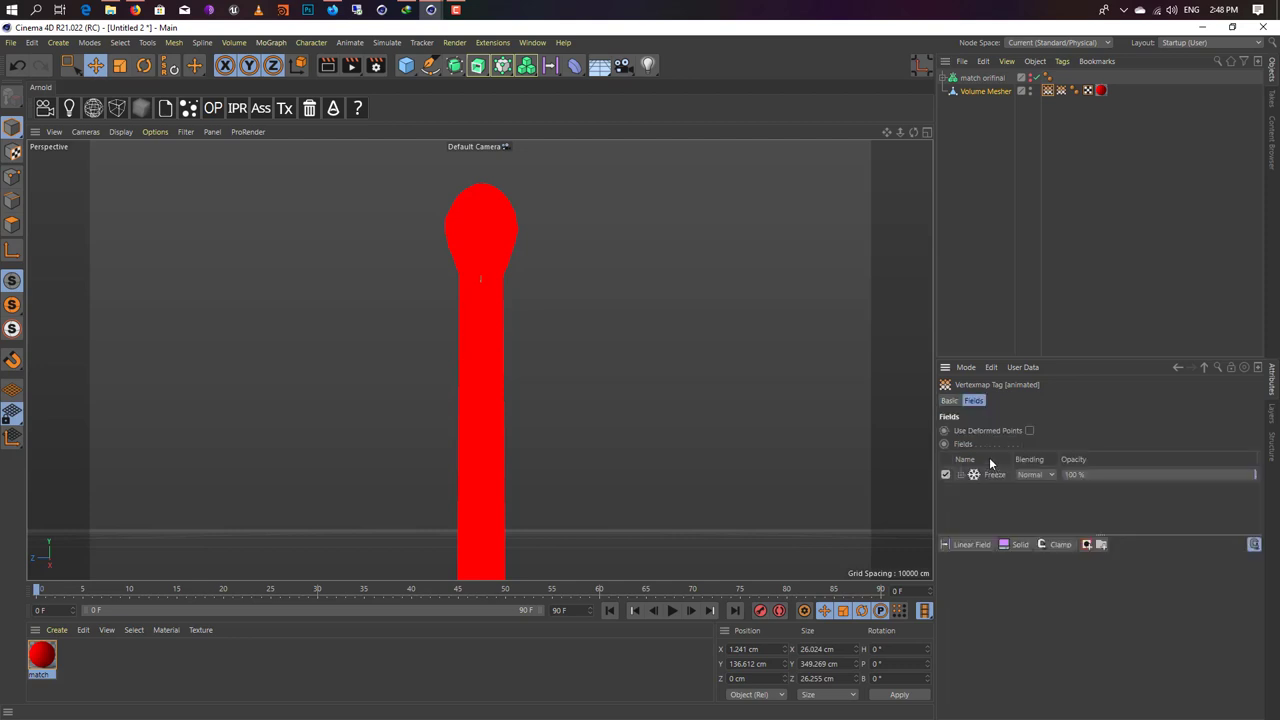
left_click(1005, 480)
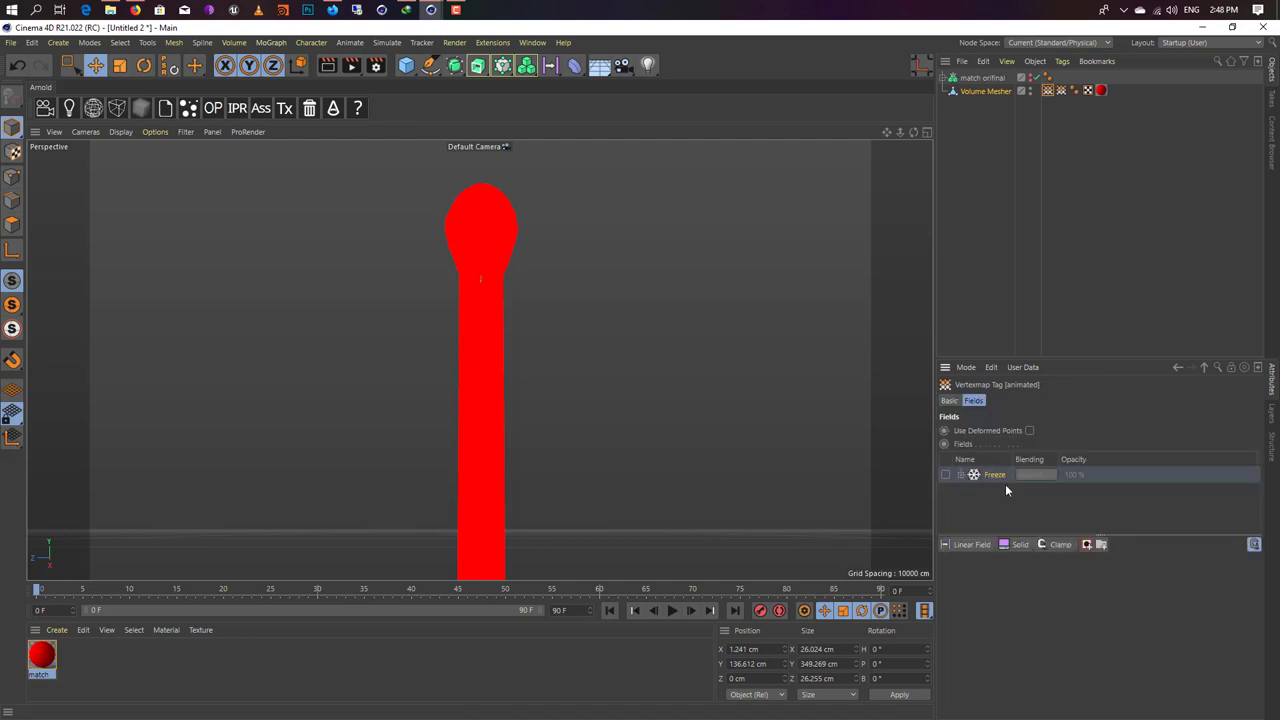
key("Delete")
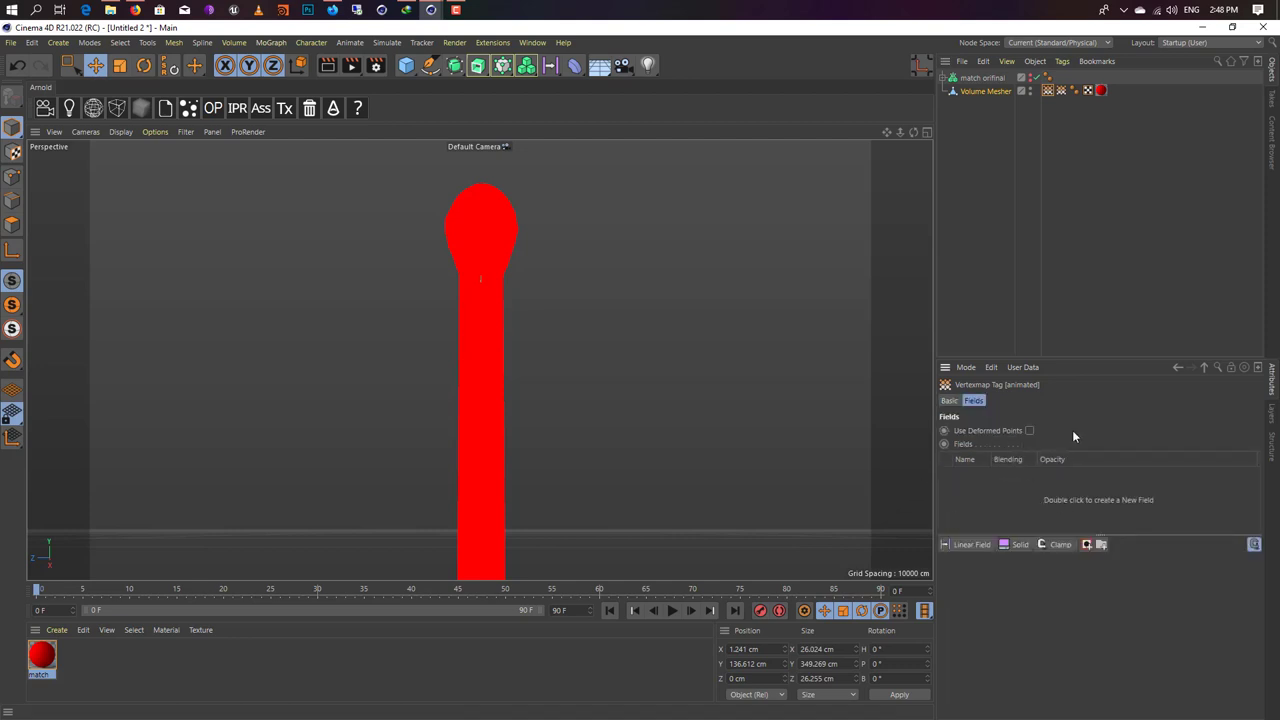
Step: Add a Linear Field to the animated vertex map and point its direction along Y-
left_click(968, 544)
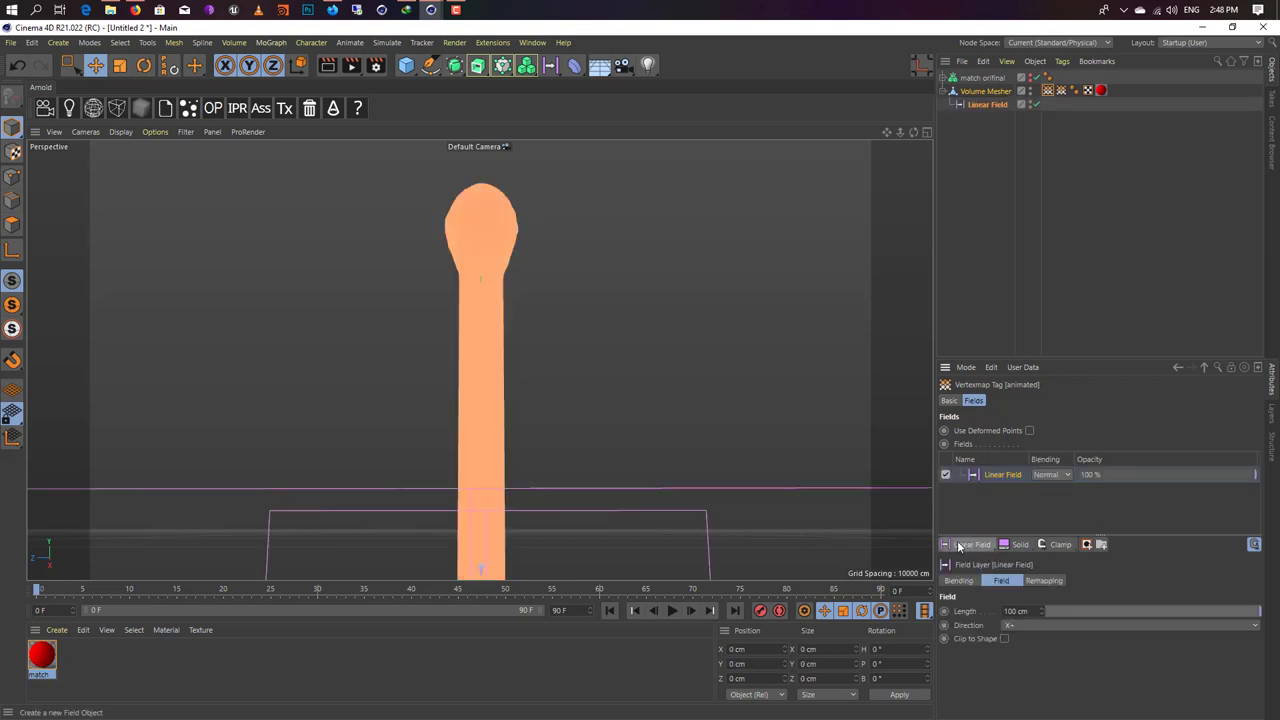
scroll(487, 486, "up", 3)
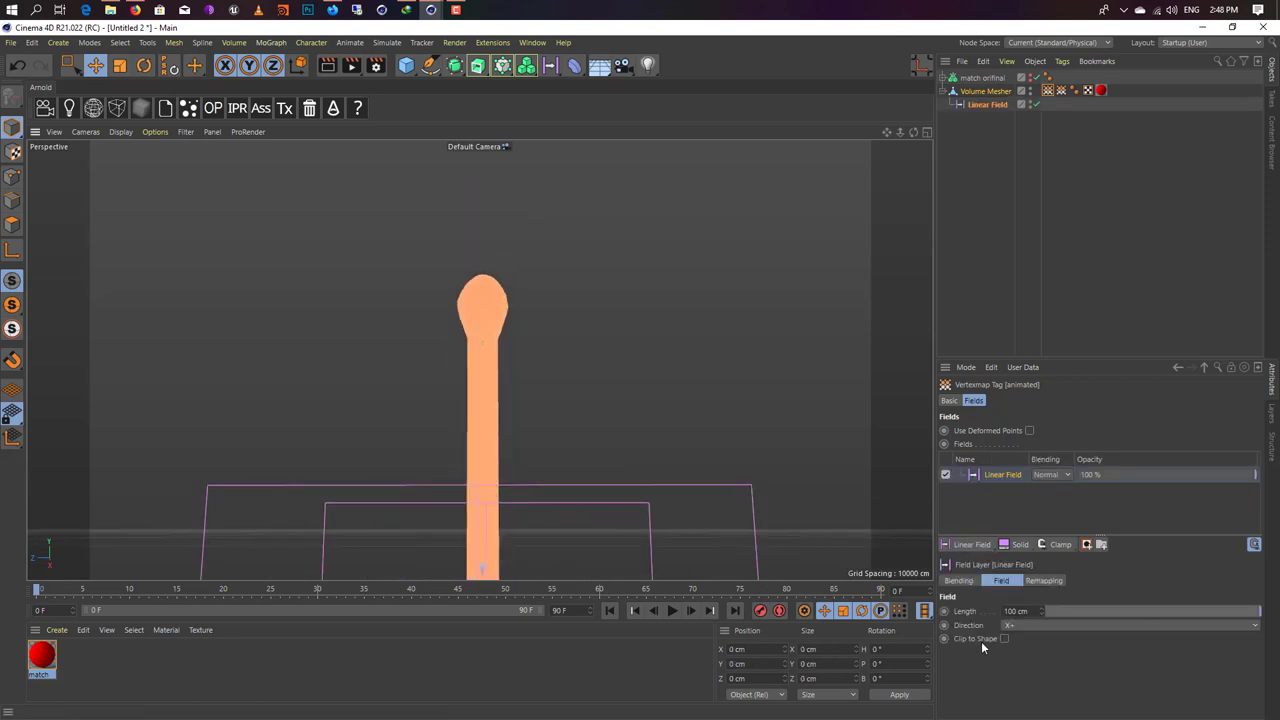
left_click(1020, 625)
left_click(1035, 581)
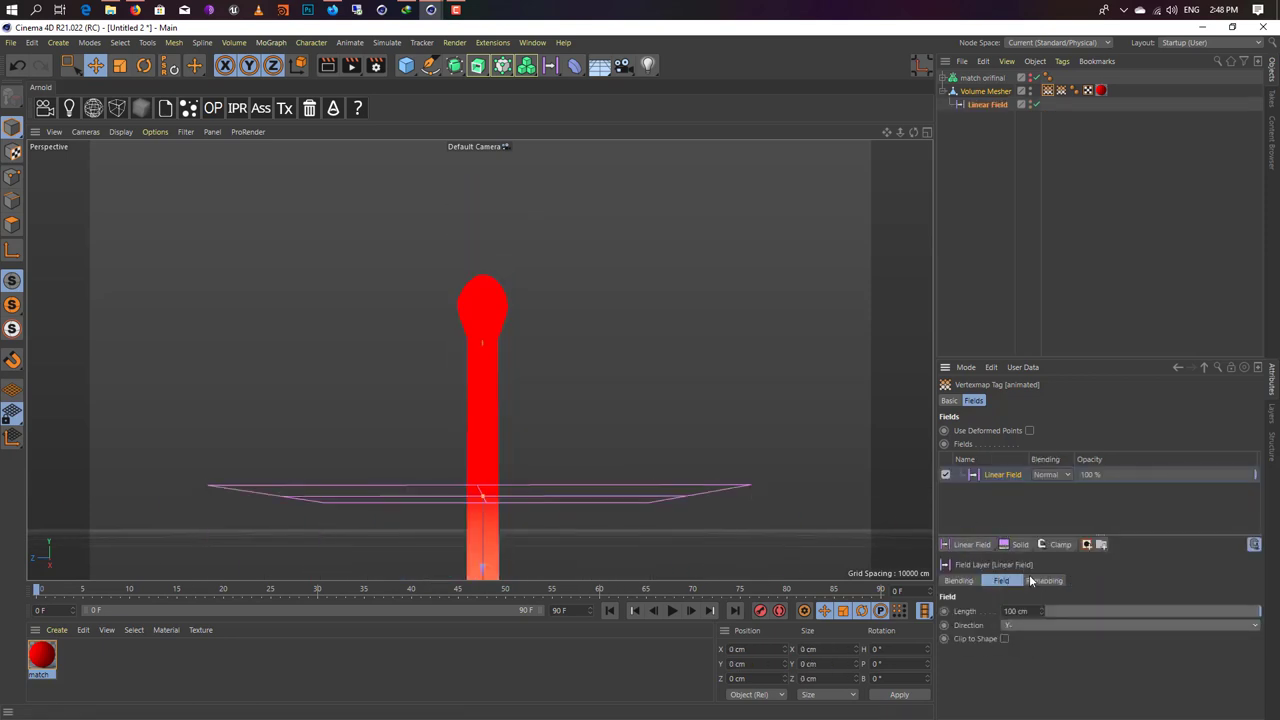
Step: Move the Linear Field just above the match head and set its length to 2 cm
left_click_drag(481, 548, 484, 352)
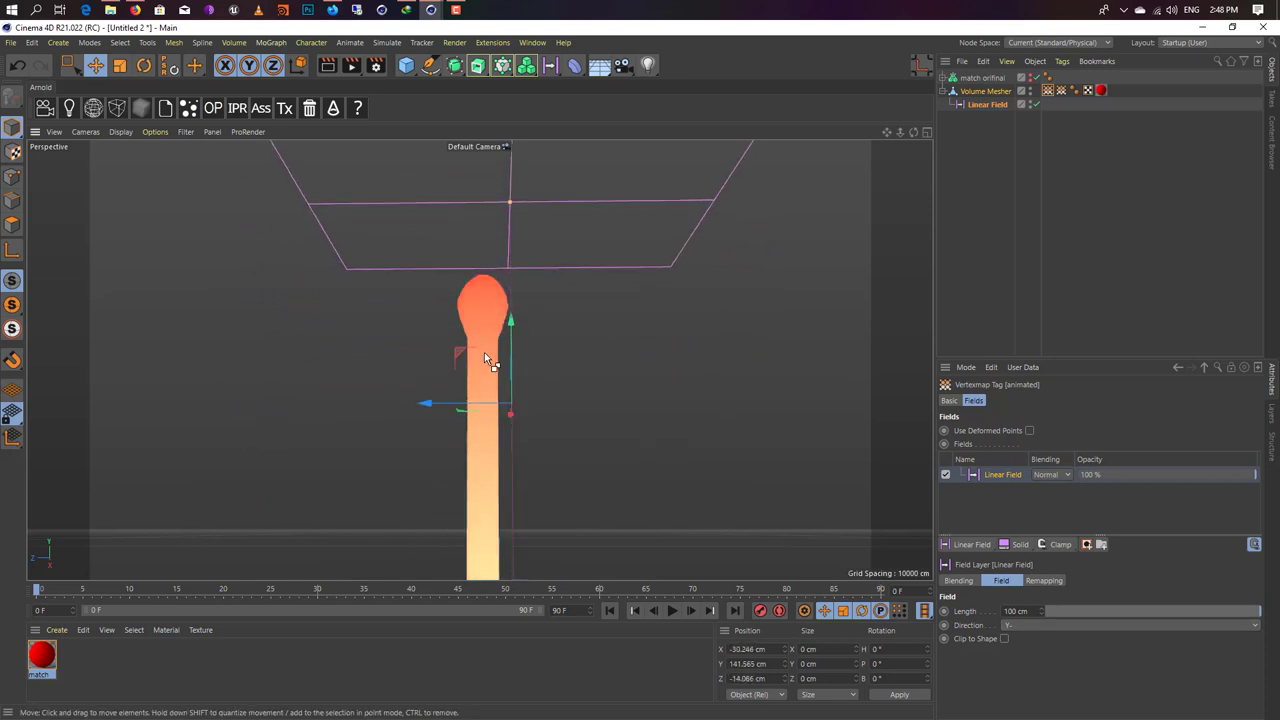
key("ctrl+z")
mouse_move(482, 577)
left_mouse_down()
mouse_move(482, 458)
mouse_move(505, 433)
mouse_move(506, 210)
mouse_move(518, 223)
left_mouse_up()
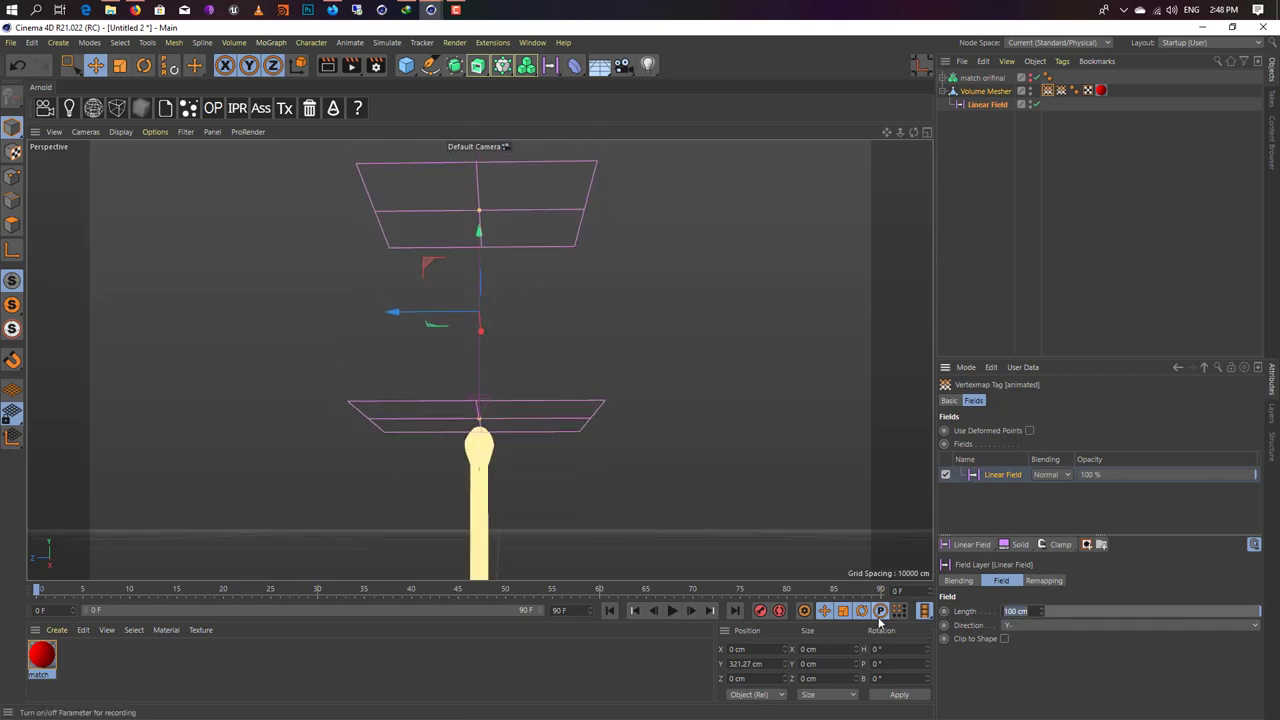
type("2")
key("Return")
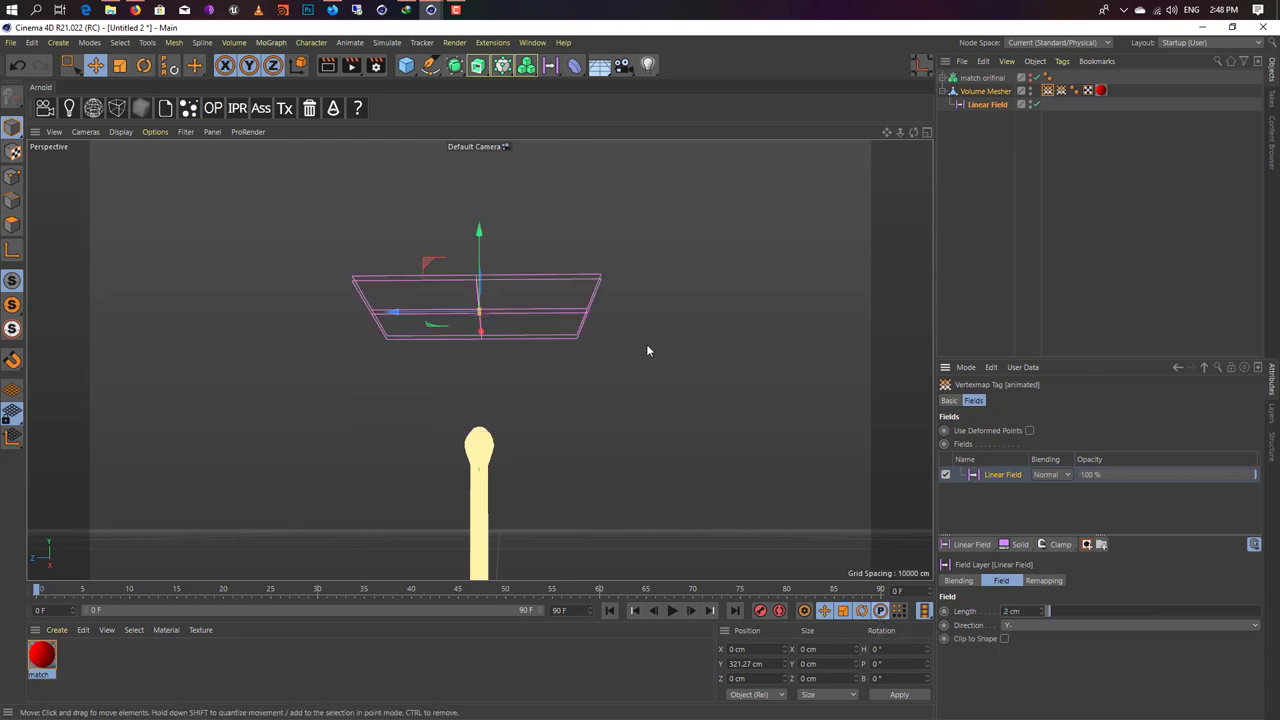
left_click_drag(506, 366, 504, 340, "alt")
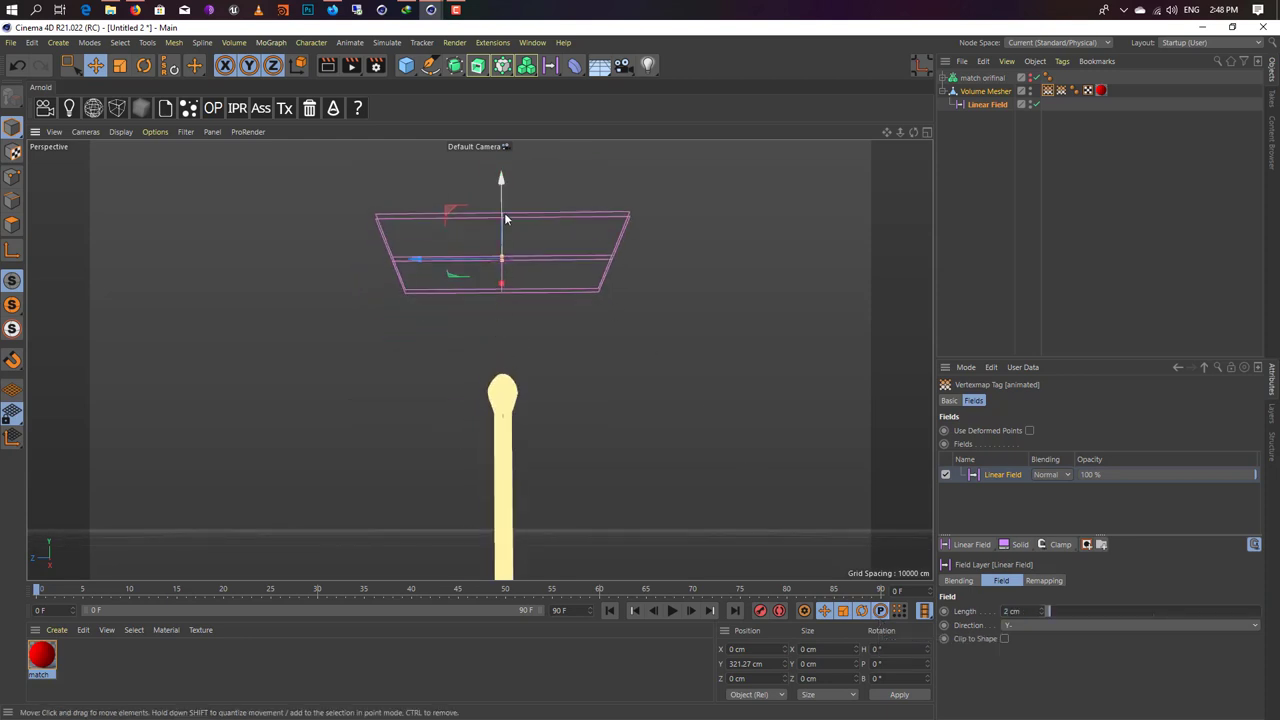
mouse_move(502, 200)
left_mouse_down()
mouse_move(505, 355)
mouse_move(509, 270)
mouse_move(494, 332)
mouse_move(509, 158)
mouse_move(520, 234)
mouse_move(522, 176)
left_mouse_up()
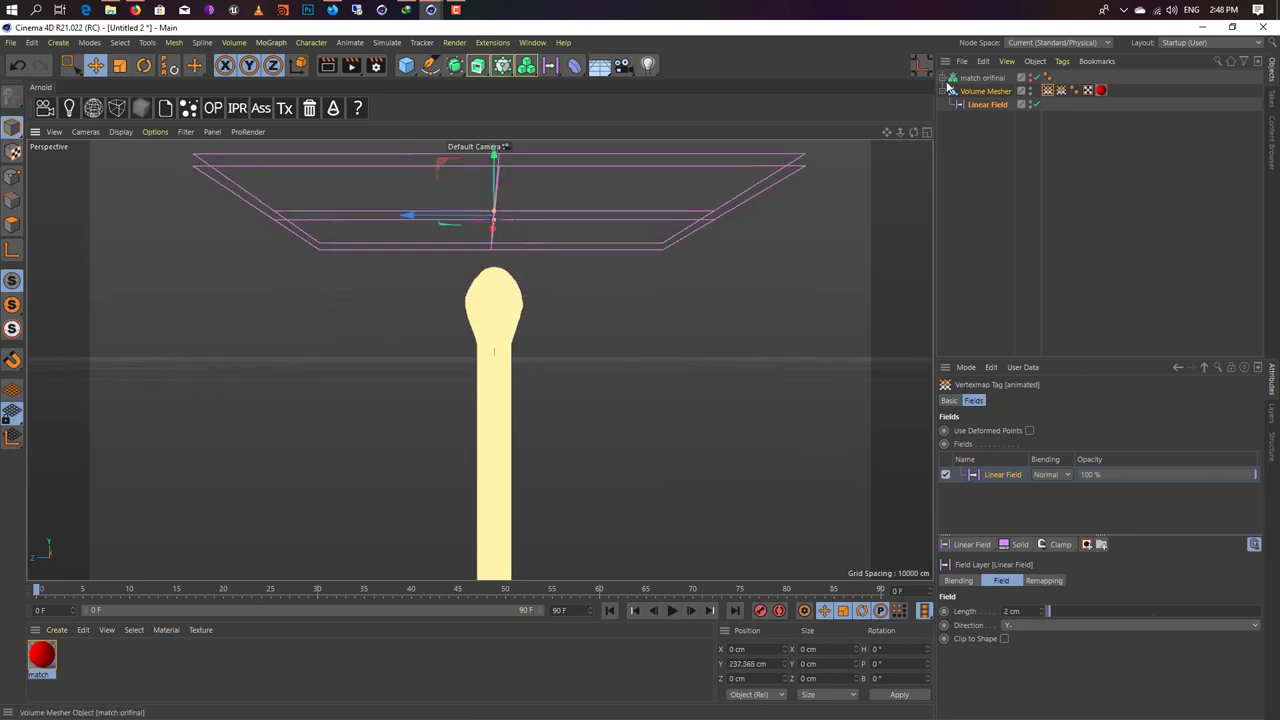
Step: Drag the Linear Field down the match to test the burn effect
left_click(986, 105)
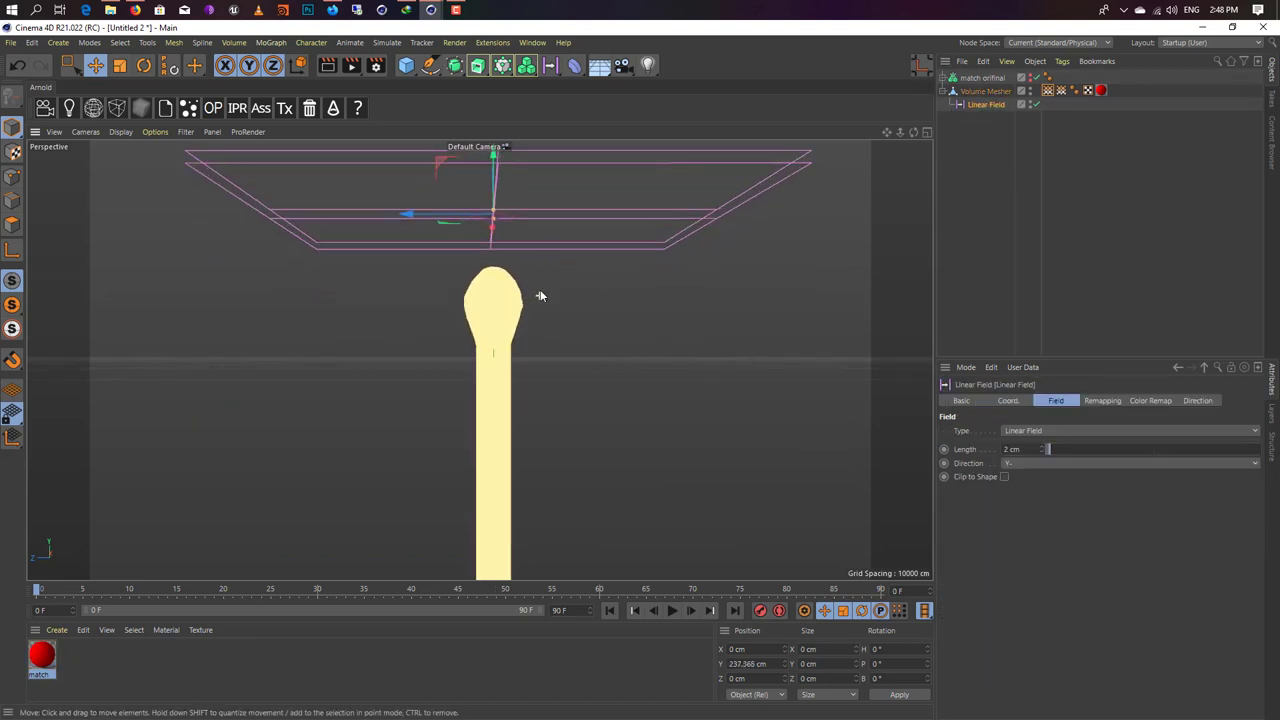
left_click_drag(493, 172, 493, 196)
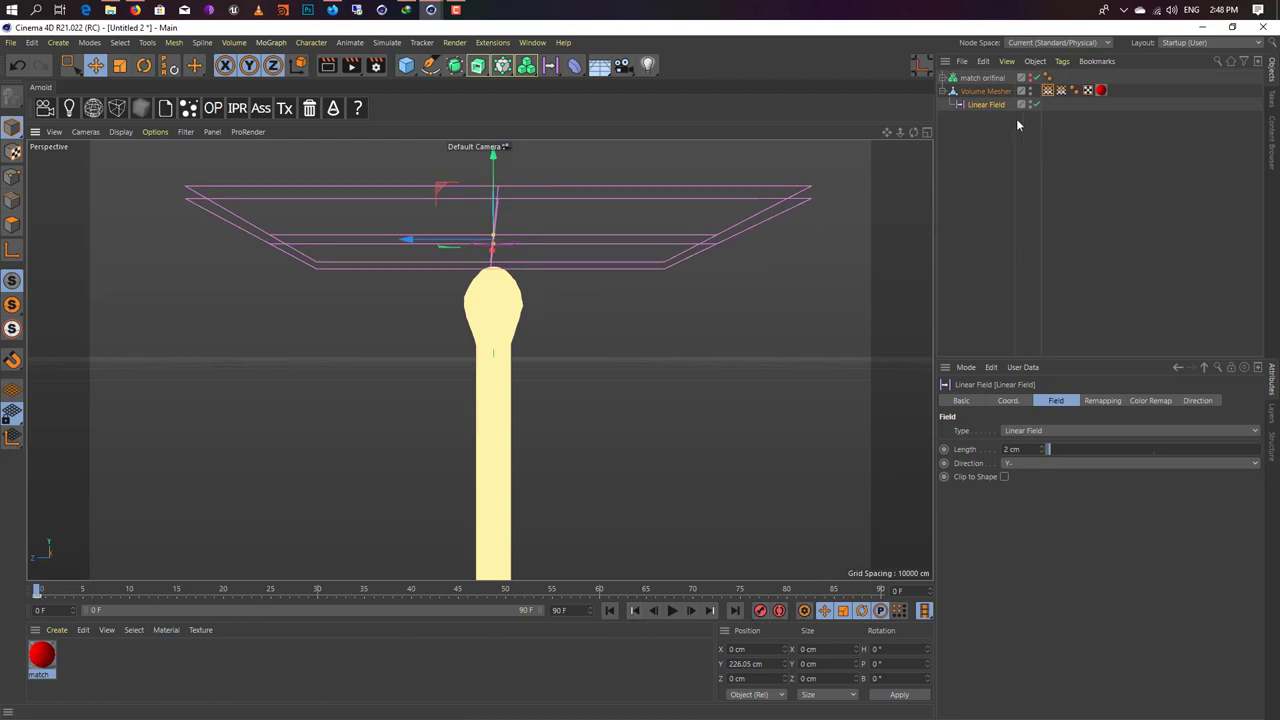
scroll(500, 357, "down", 3)
scroll(544, 311, "down", 2)
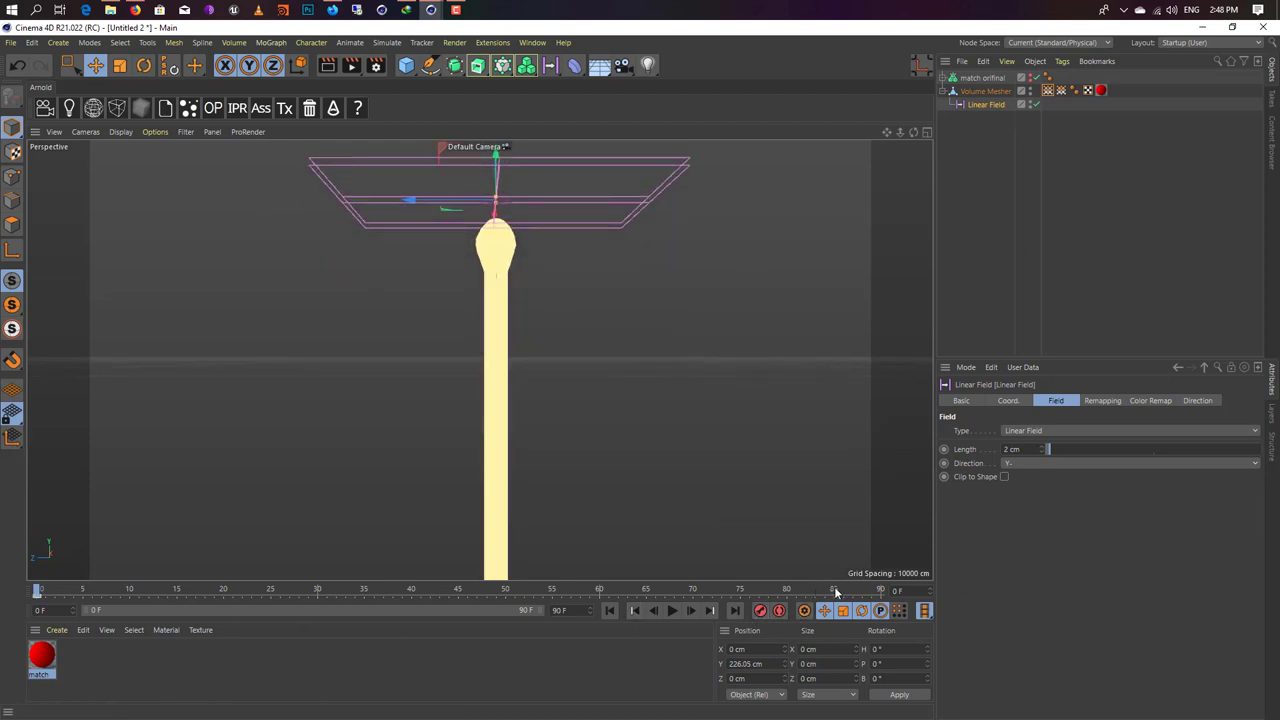
left_click_drag(496, 152, 505, 405)
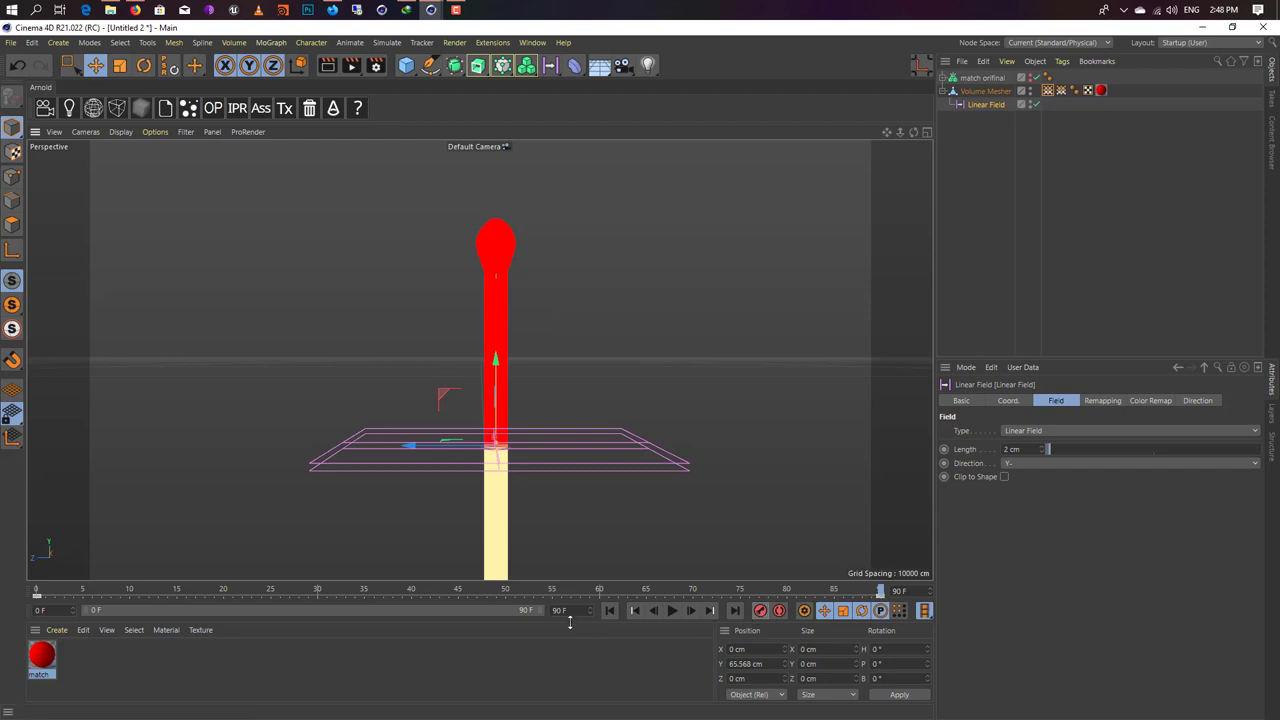
Step: Stop playback, rewind to frame 0, deselect, and switch to the reference burning-match video
left_click(607, 612)
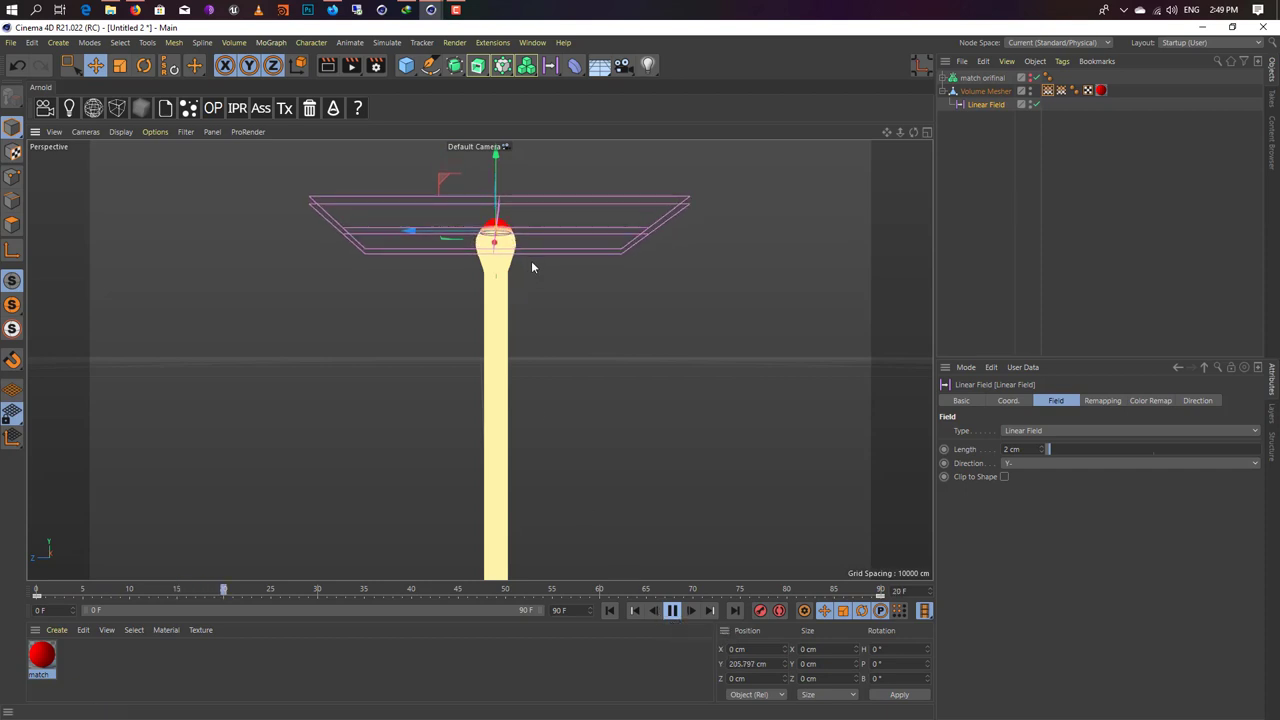
left_click(672, 611)
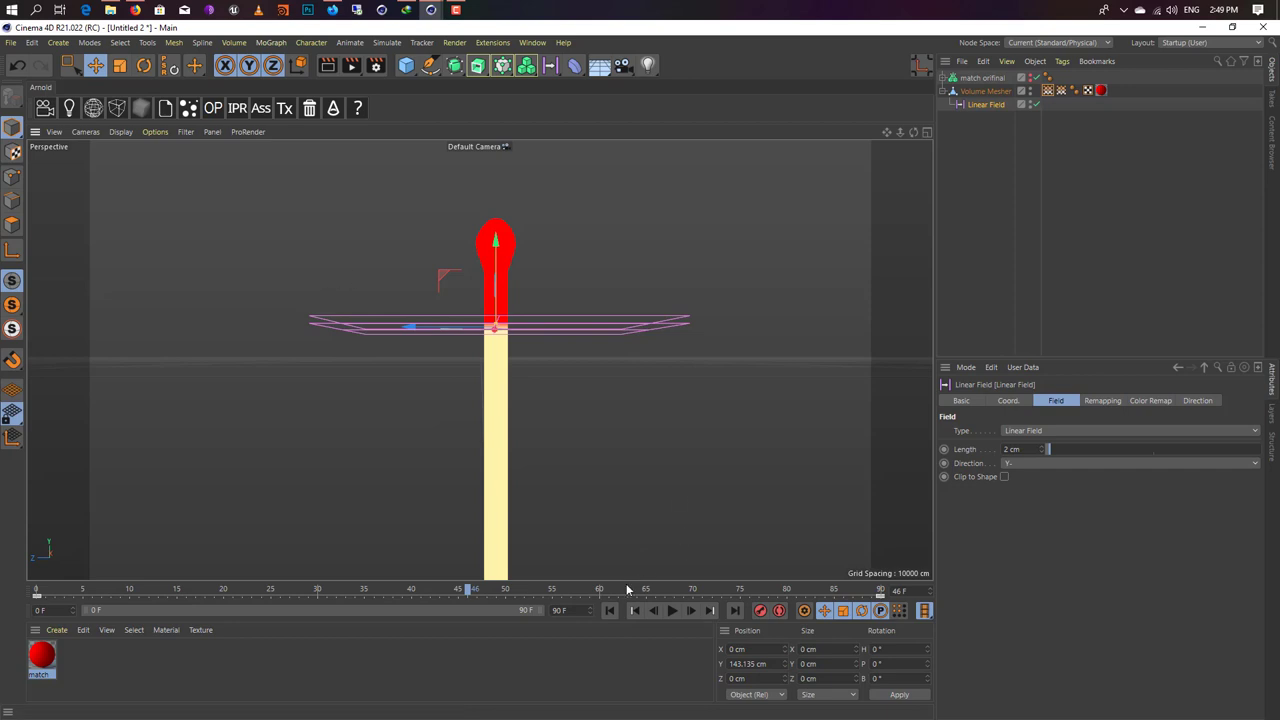
left_click(609, 611)
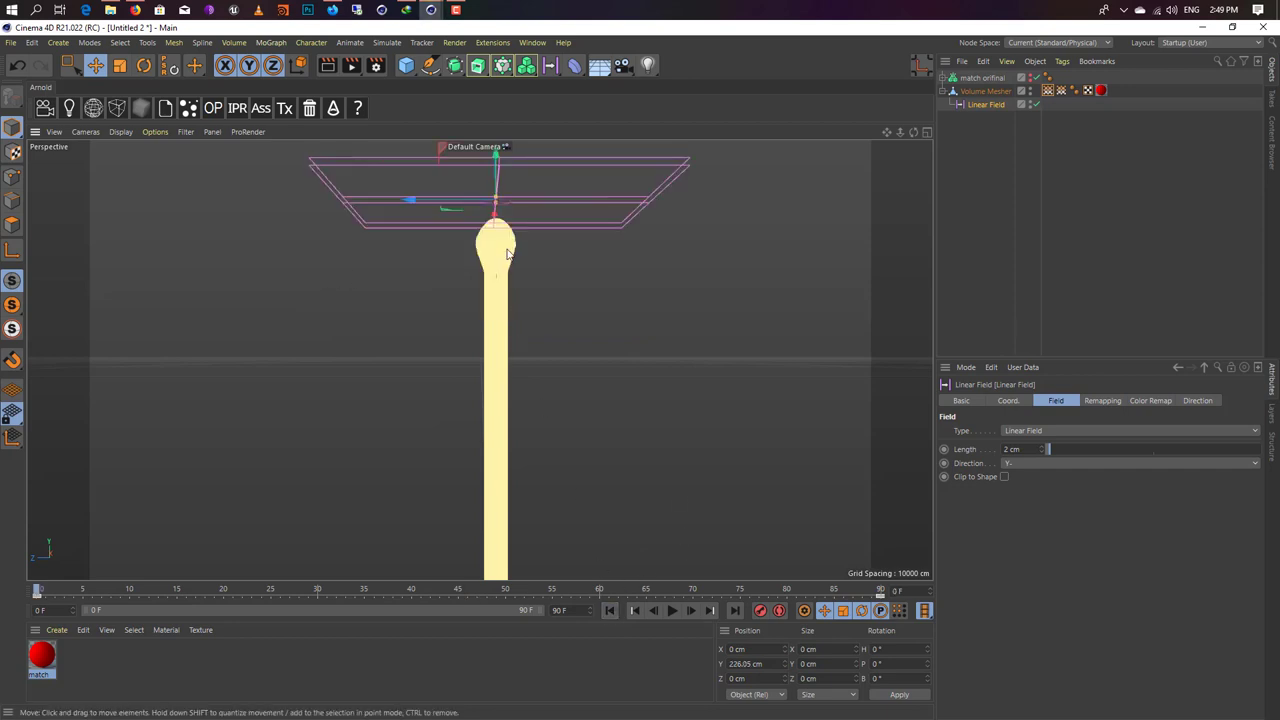
left_click(158, 218)
scroll(460, 265, "up", 2)
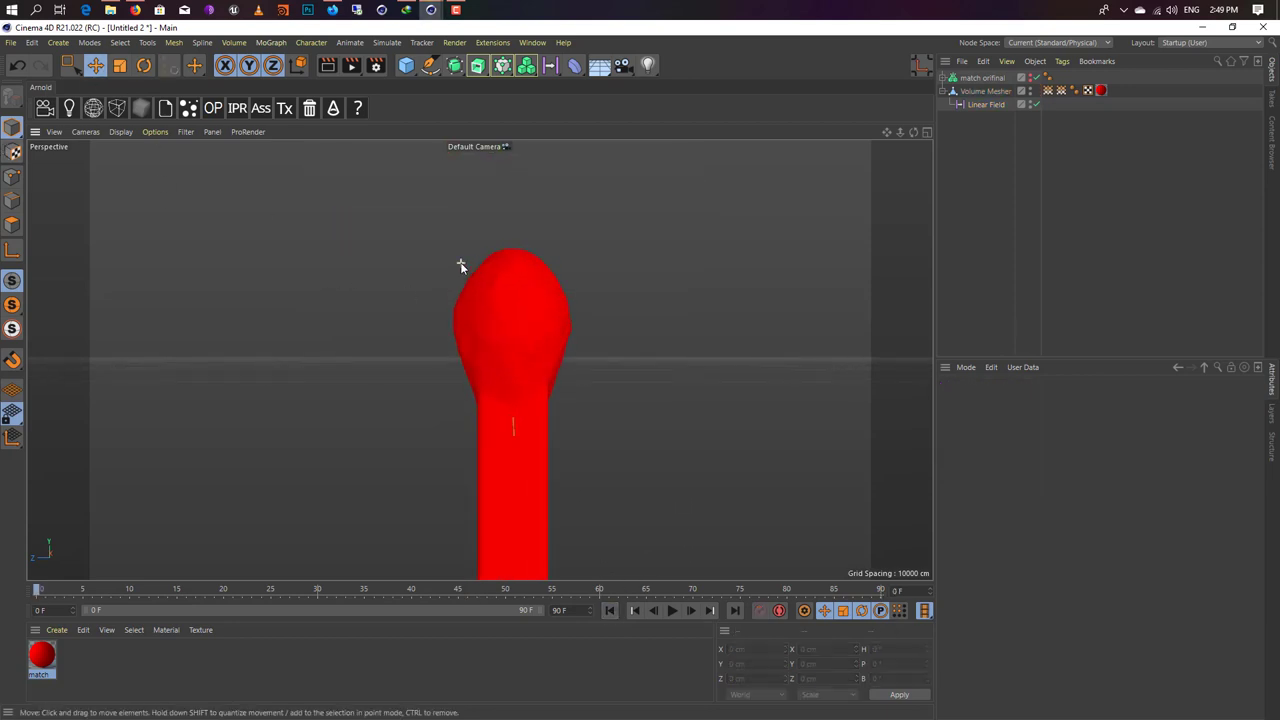
scroll(526, 331, "down", 3)
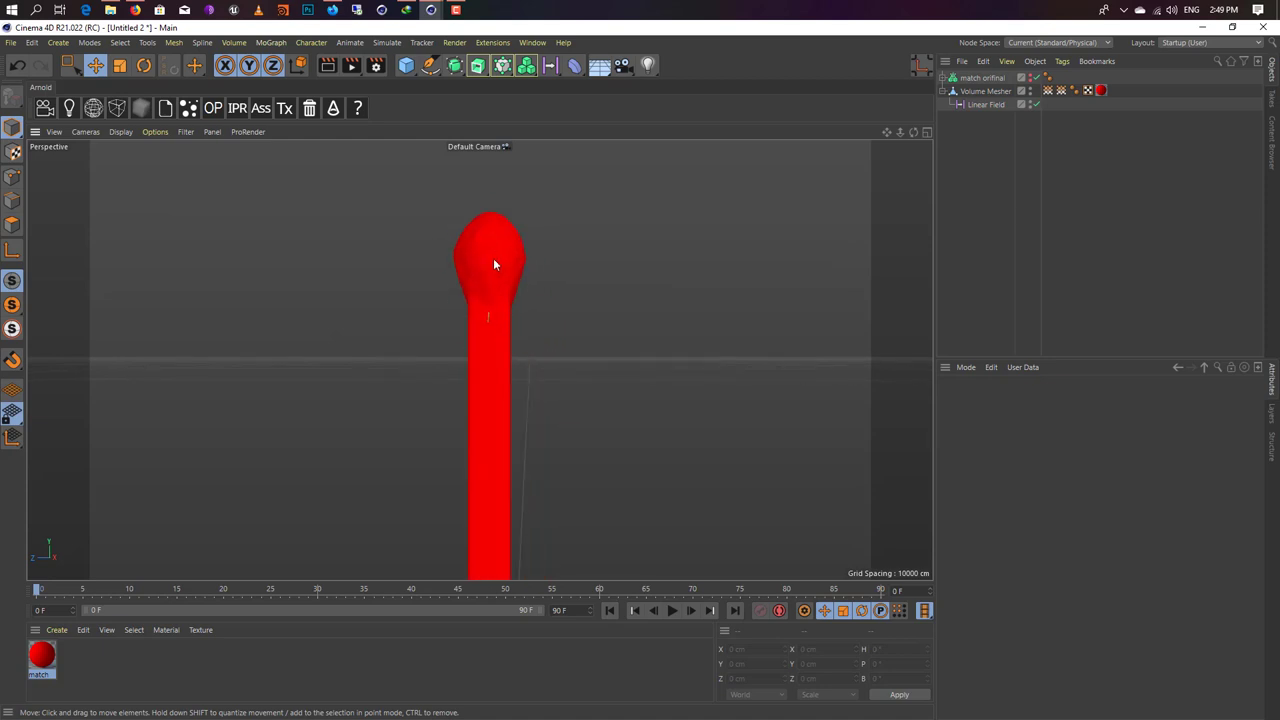
left_click(135, 10)
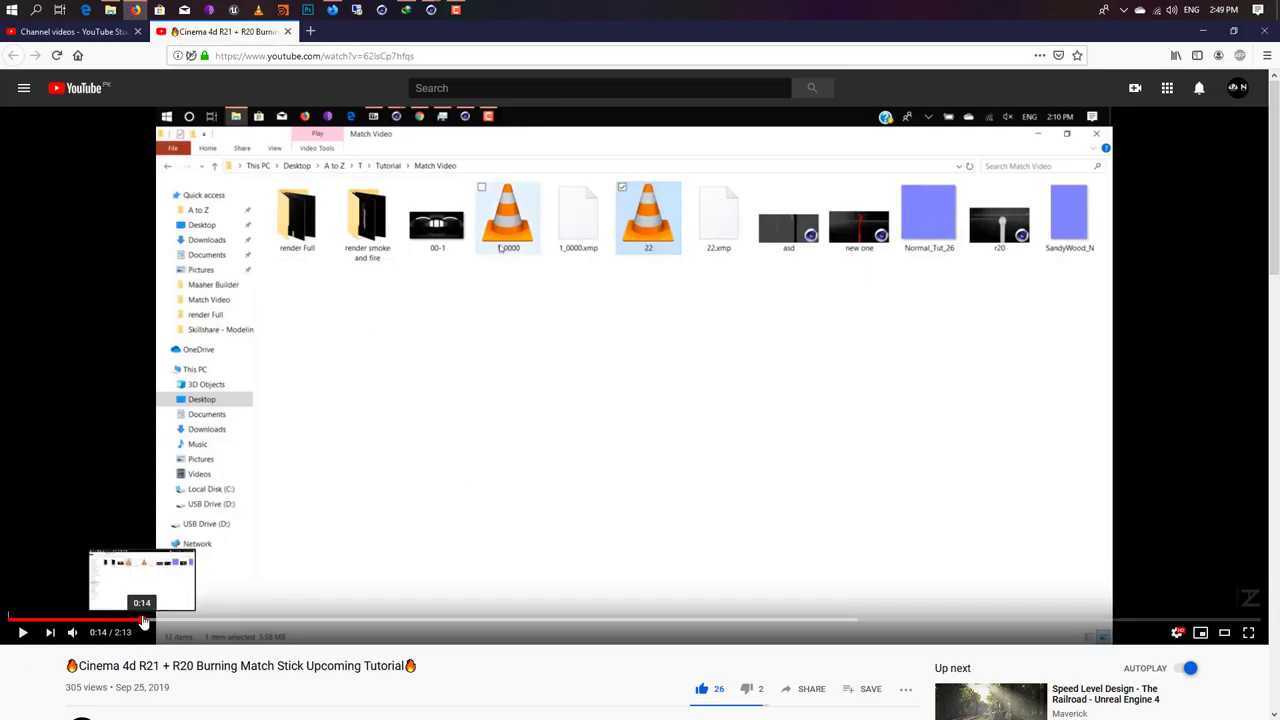
Step: Skip the reference video ahead to the charred match, then minimize the browser
left_click_drag(143, 621, 228, 622)
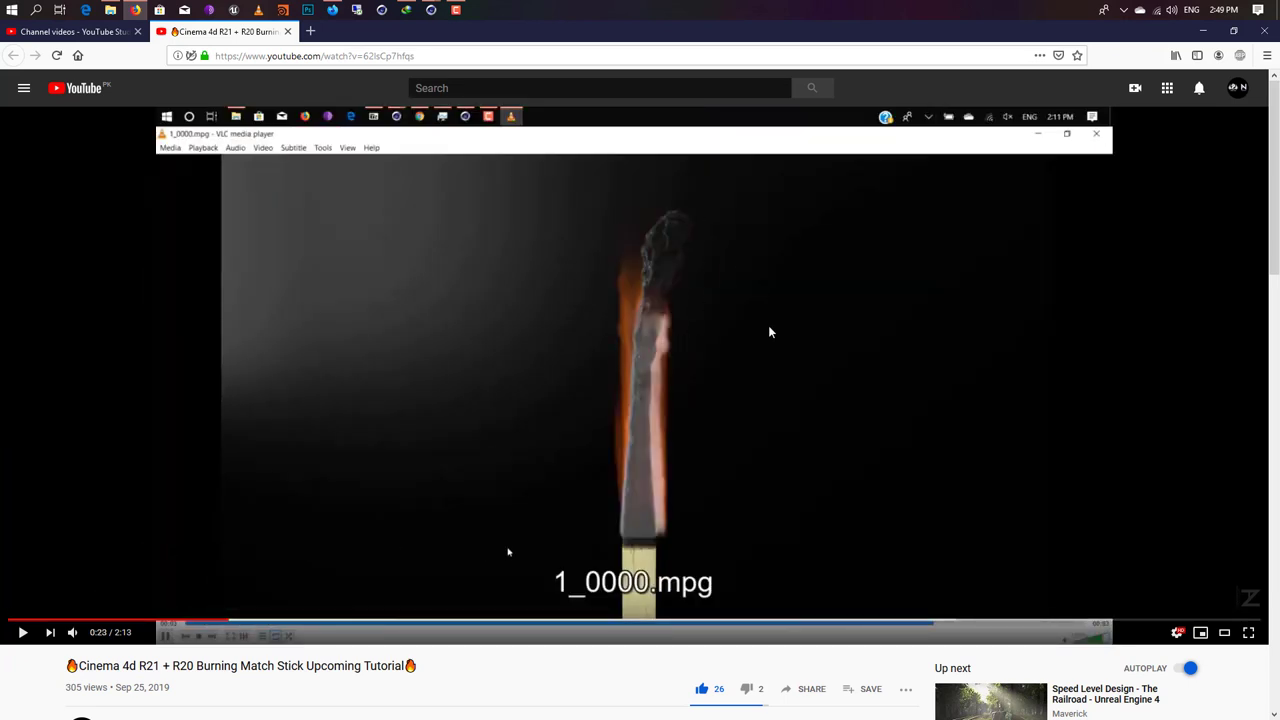
left_click(1201, 31)
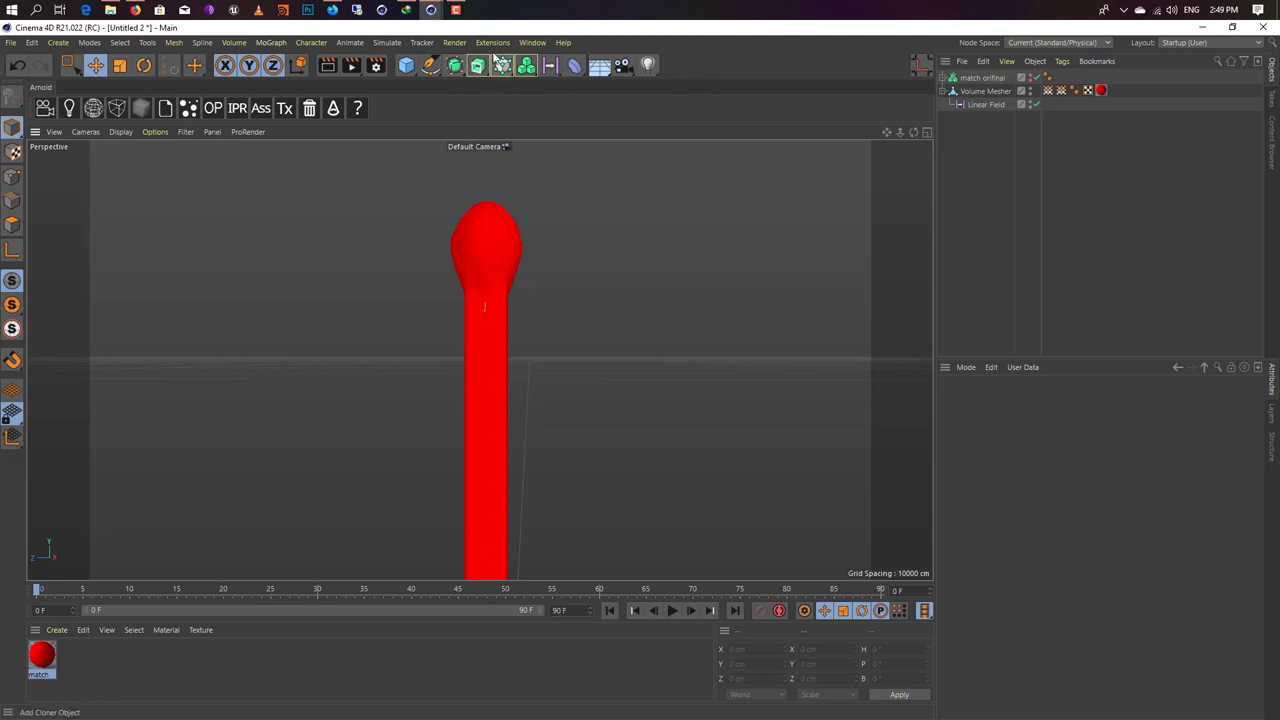
Step: Add a Bulge deformer and make it a child of the Volume Mesher
left_click(549, 66)
left_click(574, 66)
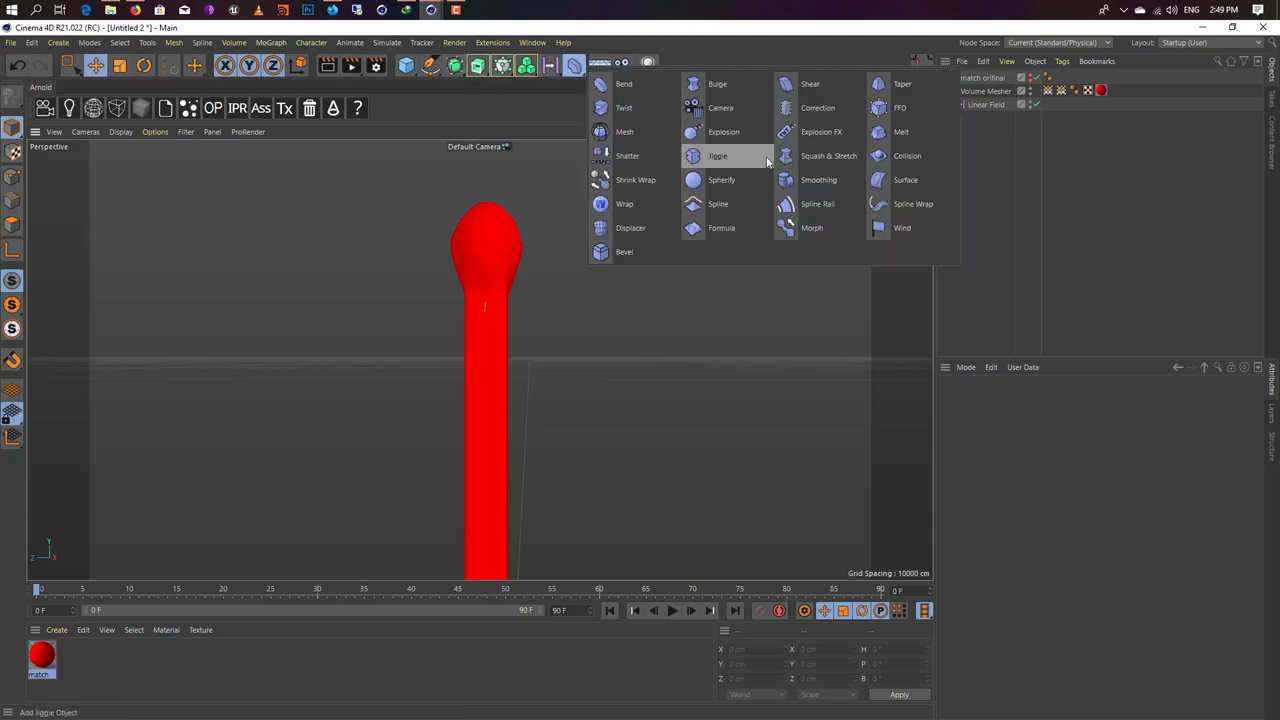
left_click(720, 86)
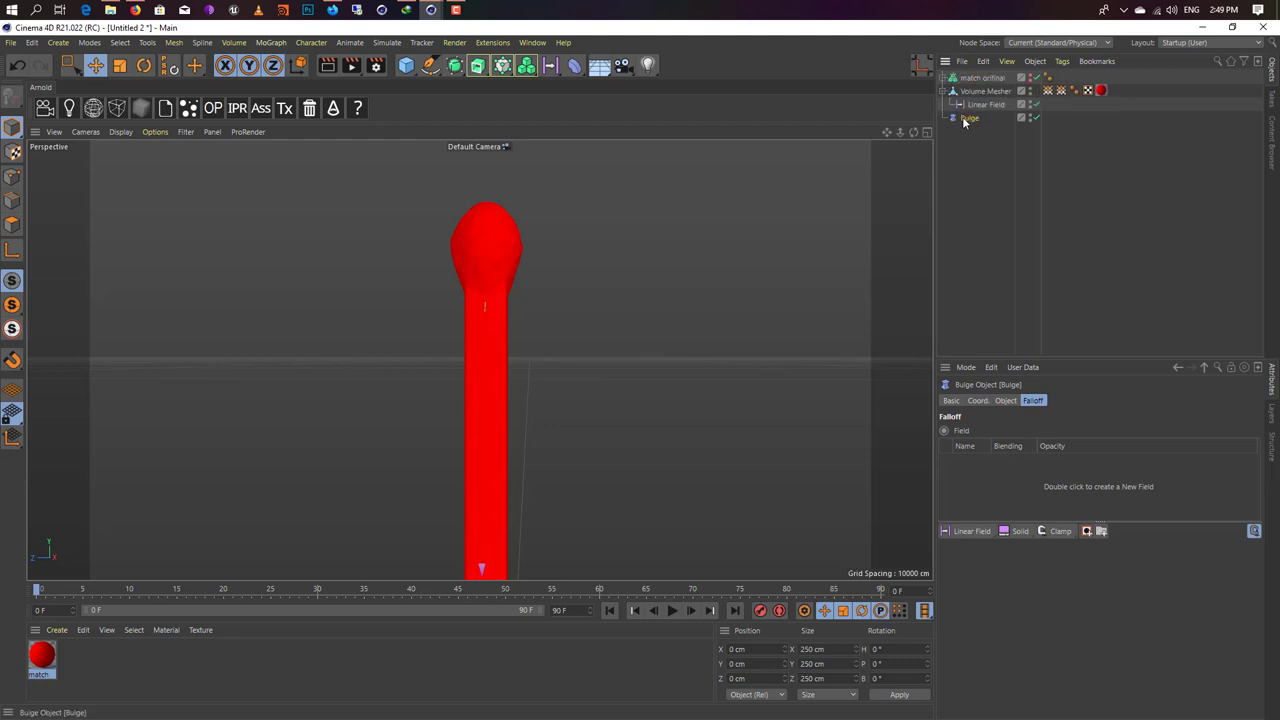
left_click_drag(988, 130, 981, 100)
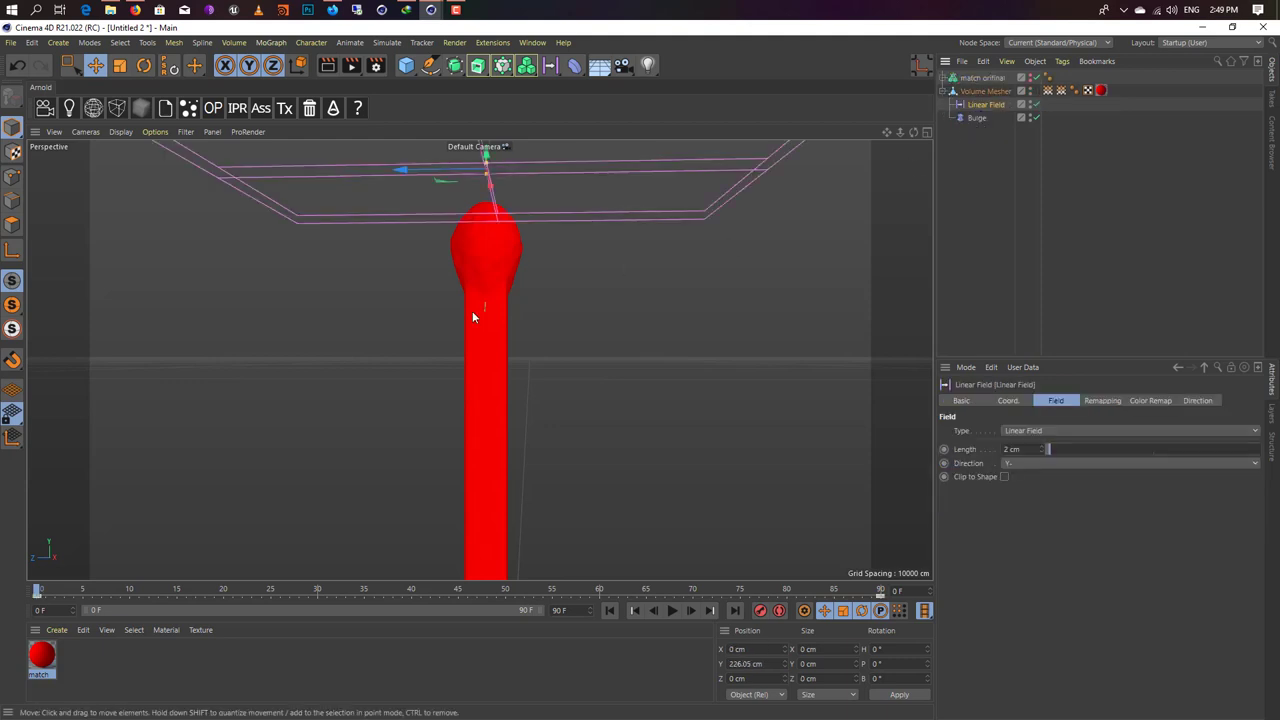
mouse_move(474, 311)
left_mouse_down()
mouse_move(510, 258)
mouse_move(566, 438)
left_mouse_up()
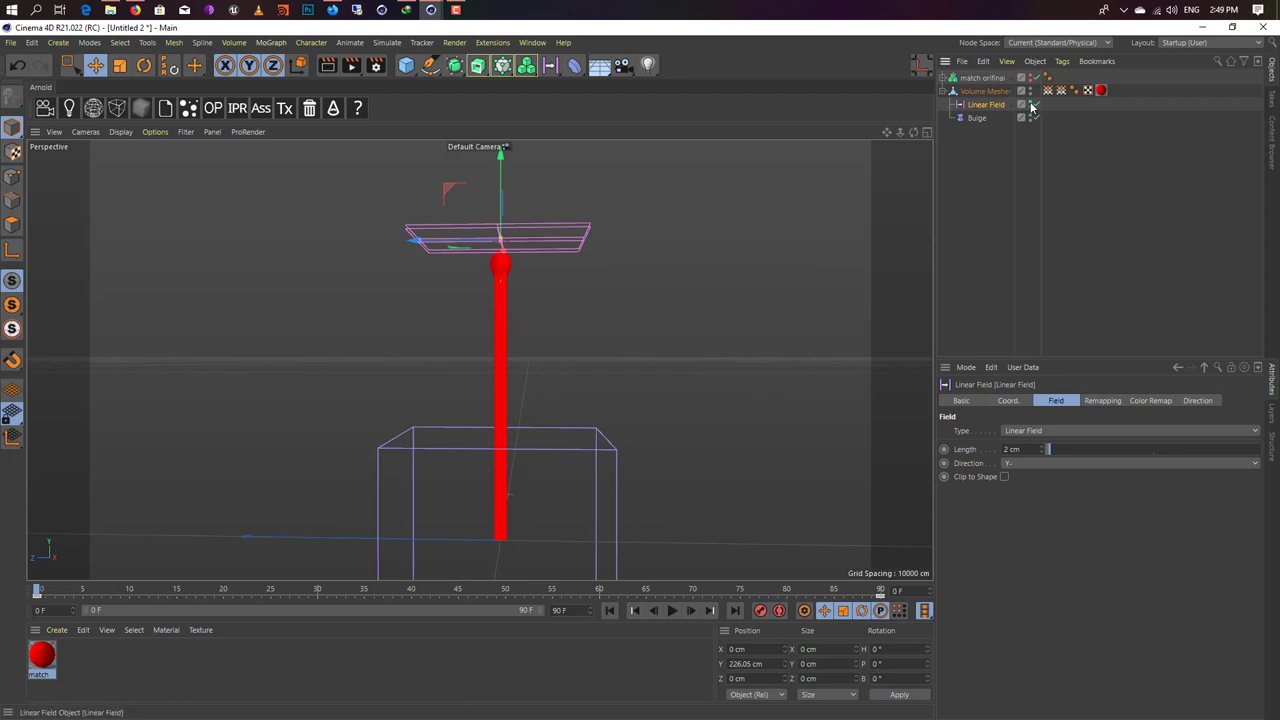
mouse_move(508, 234)
left_mouse_down("alt")
mouse_move(538, 219)
mouse_move(537, 202)
left_mouse_up("alt")
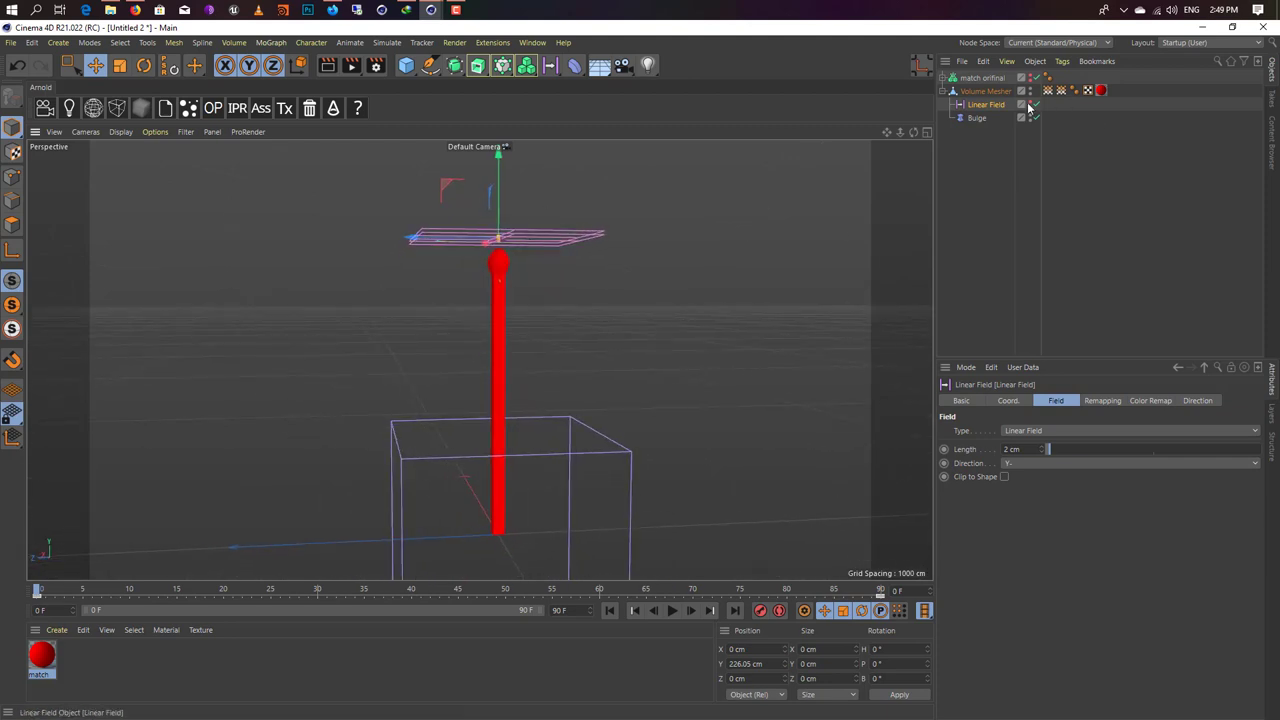
Step: Move and scale the Bulge cage to fit around the match head
left_click(575, 458)
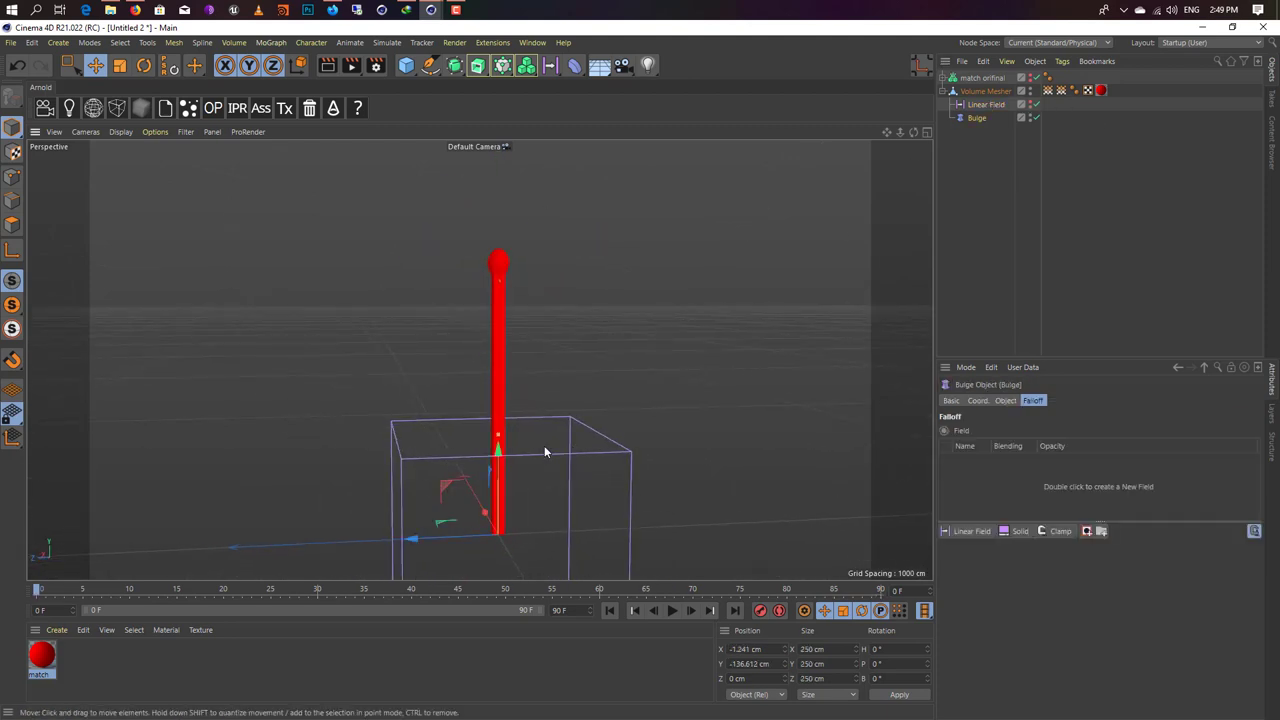
mouse_move(497, 471)
left_mouse_down()
mouse_move(500, 186)
mouse_move(497, 258)
left_mouse_up()
key("t")
mouse_move(580, 212)
left_mouse_down()
mouse_move(425, 370)
mouse_move(296, 475)
left_mouse_up()
key("e")
left_click_drag(492, 380, 510, 215)
scroll(505, 272, "up", 5)
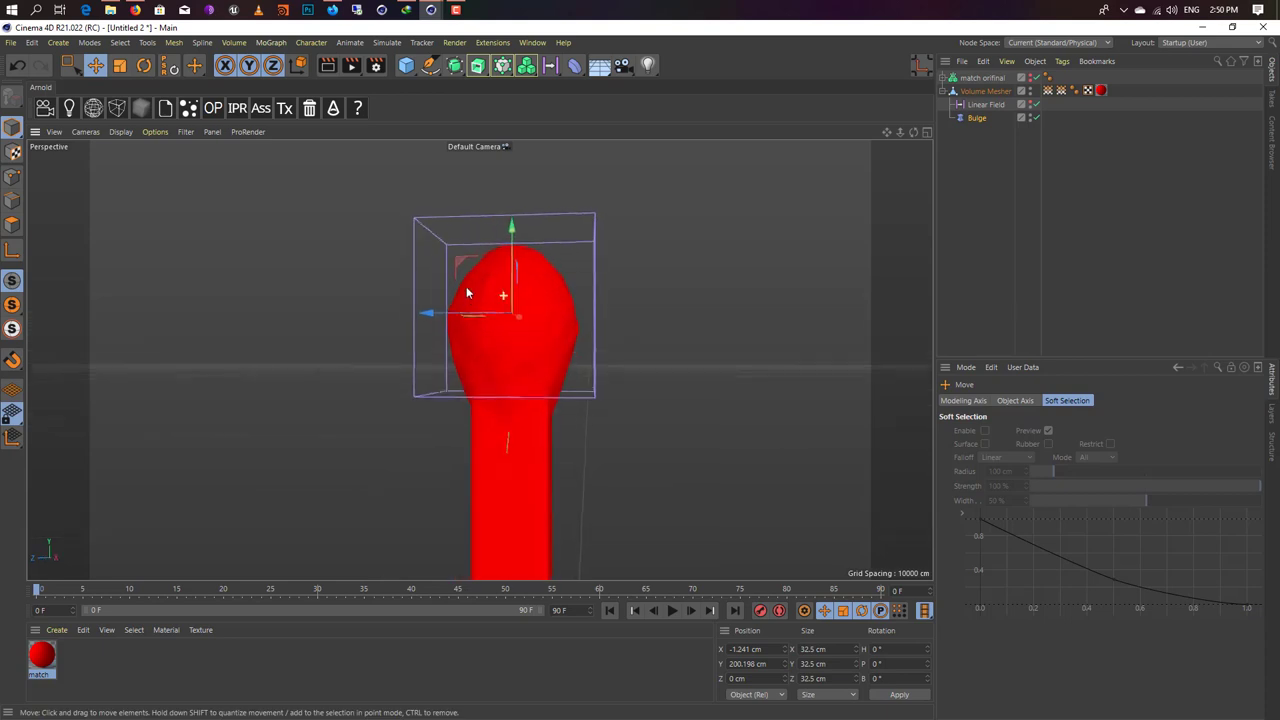
key("t")
mouse_move(537, 272)
left_mouse_down()
mouse_move(514, 213)
mouse_move(514, 228)
left_mouse_up()
key("e")
Step: Set the Bulge strength to -15%, enlarge its cage, and lower it slightly down the match
left_click(983, 119)
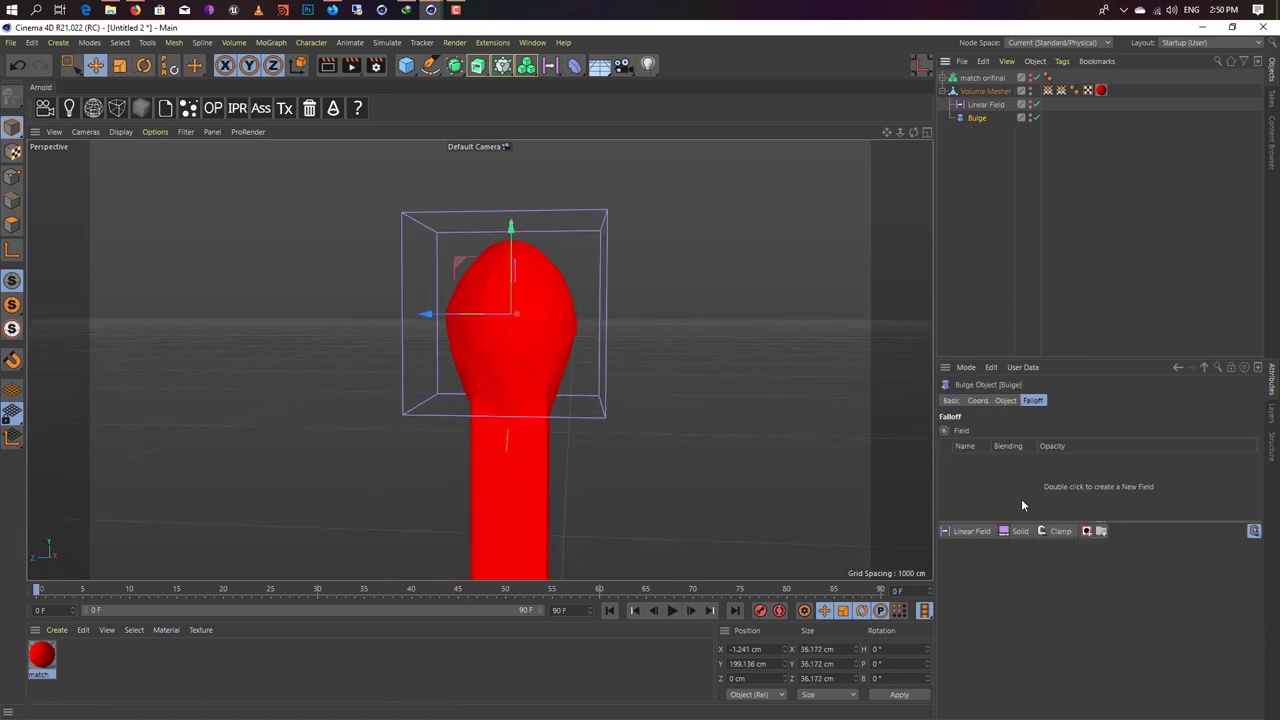
left_click(1004, 400)
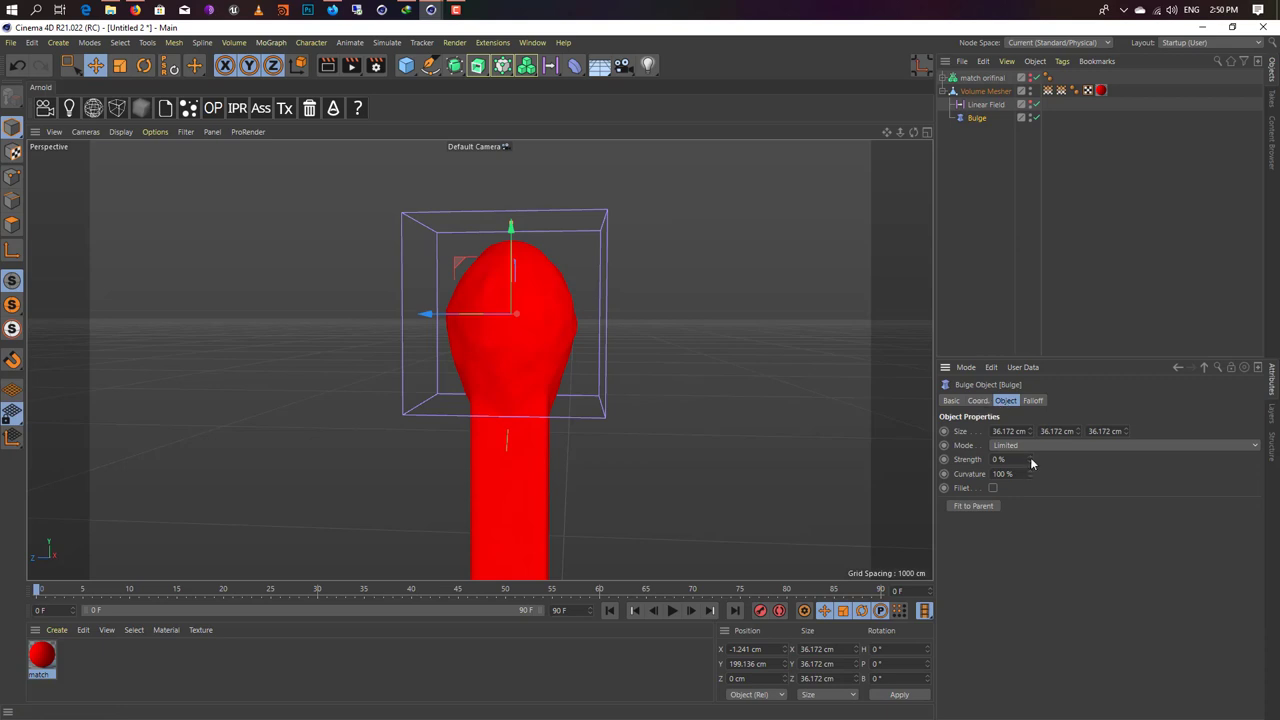
mouse_move(1030, 460)
left_mouse_down()
mouse_move(1030, 480)
mouse_move(1030, 440)
left_mouse_up()
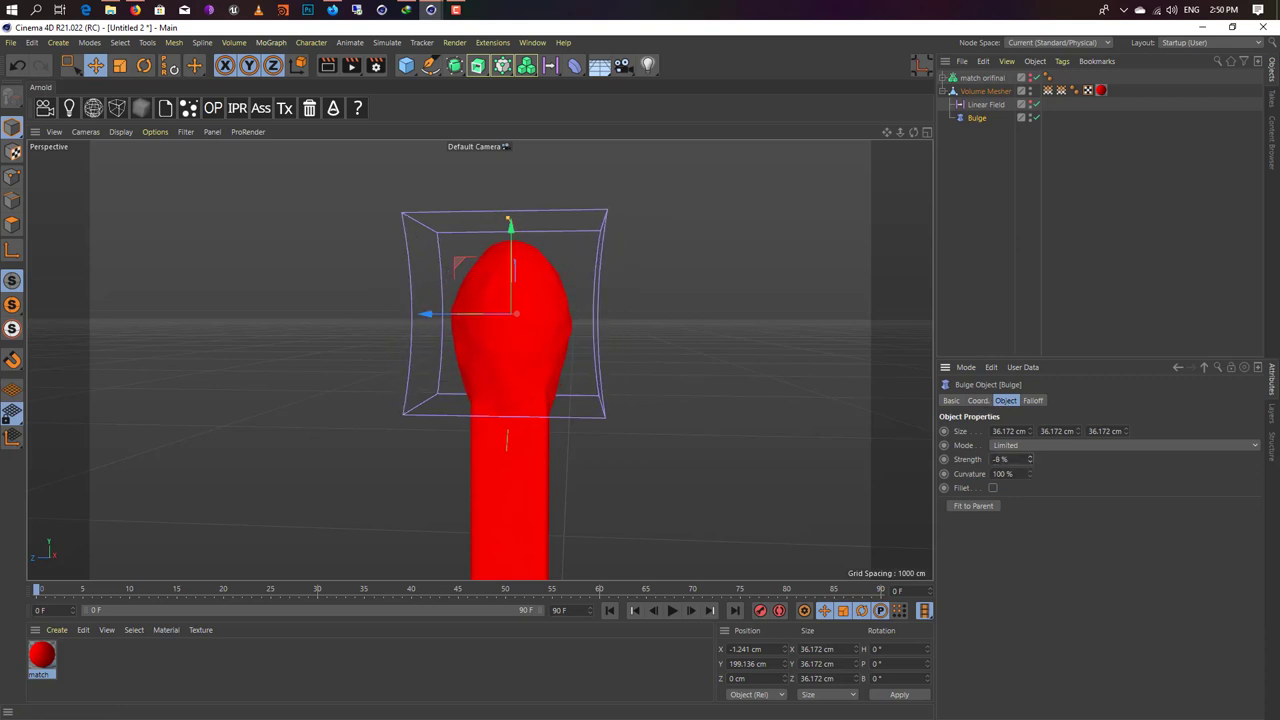
key("t")
left_click_drag(610, 303, 658, 303)
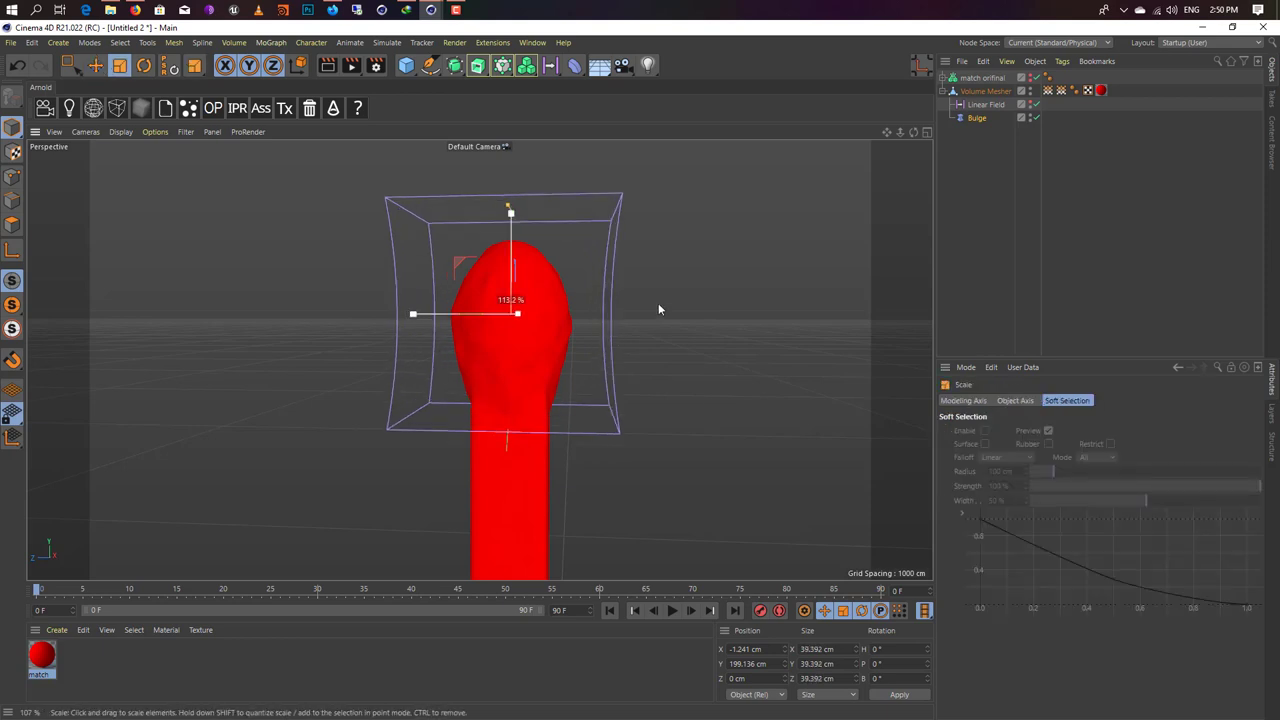
left_click(975, 120)
left_click_drag(1030, 459, 1030, 470)
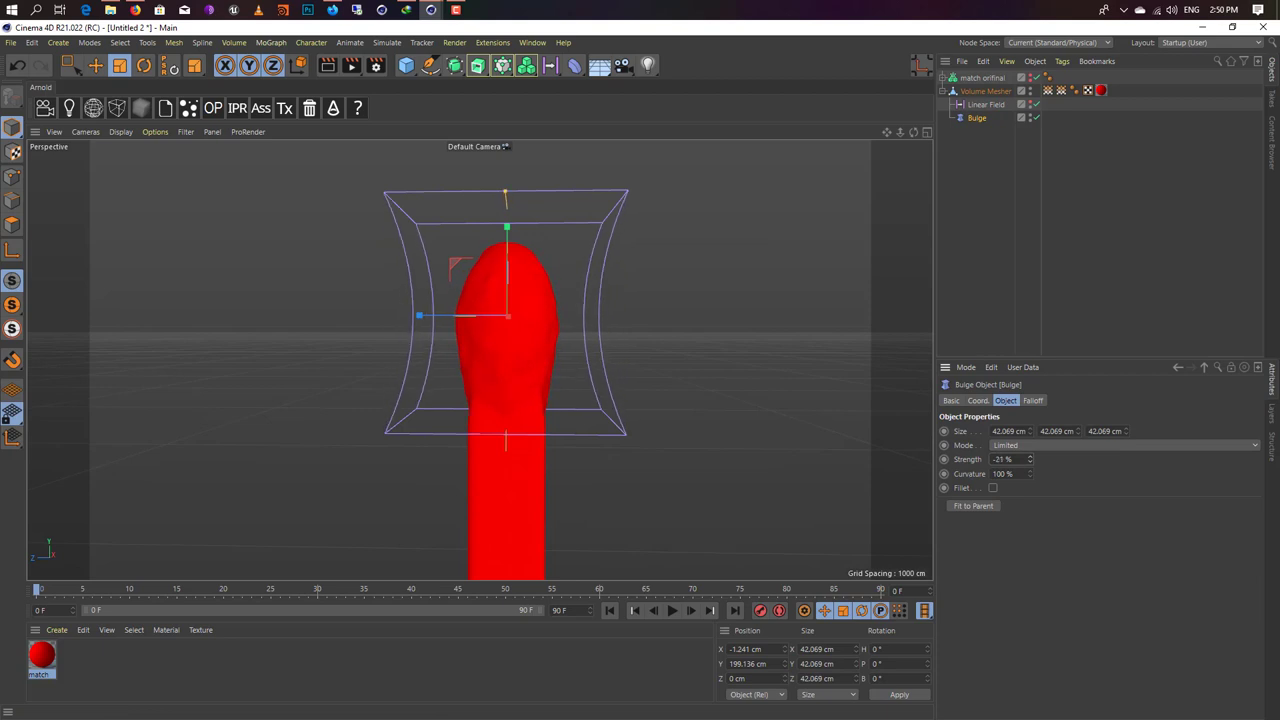
scroll(590, 415, "down", 5)
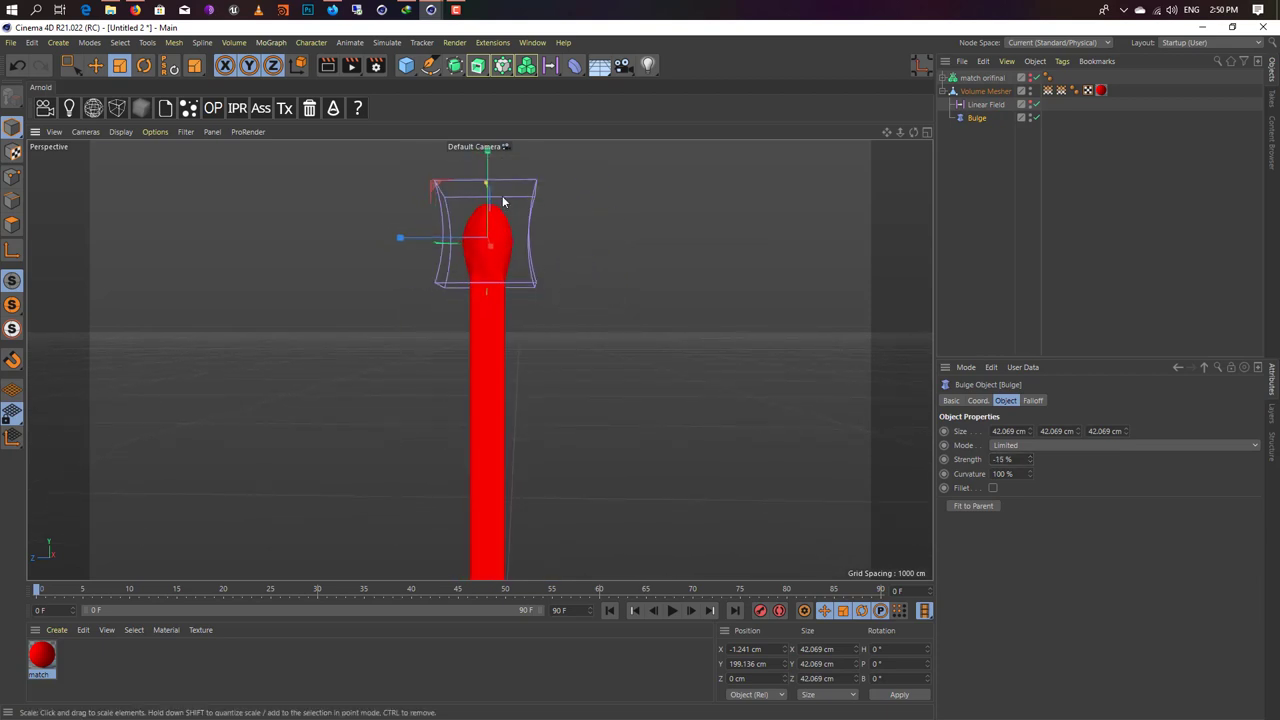
key("e")
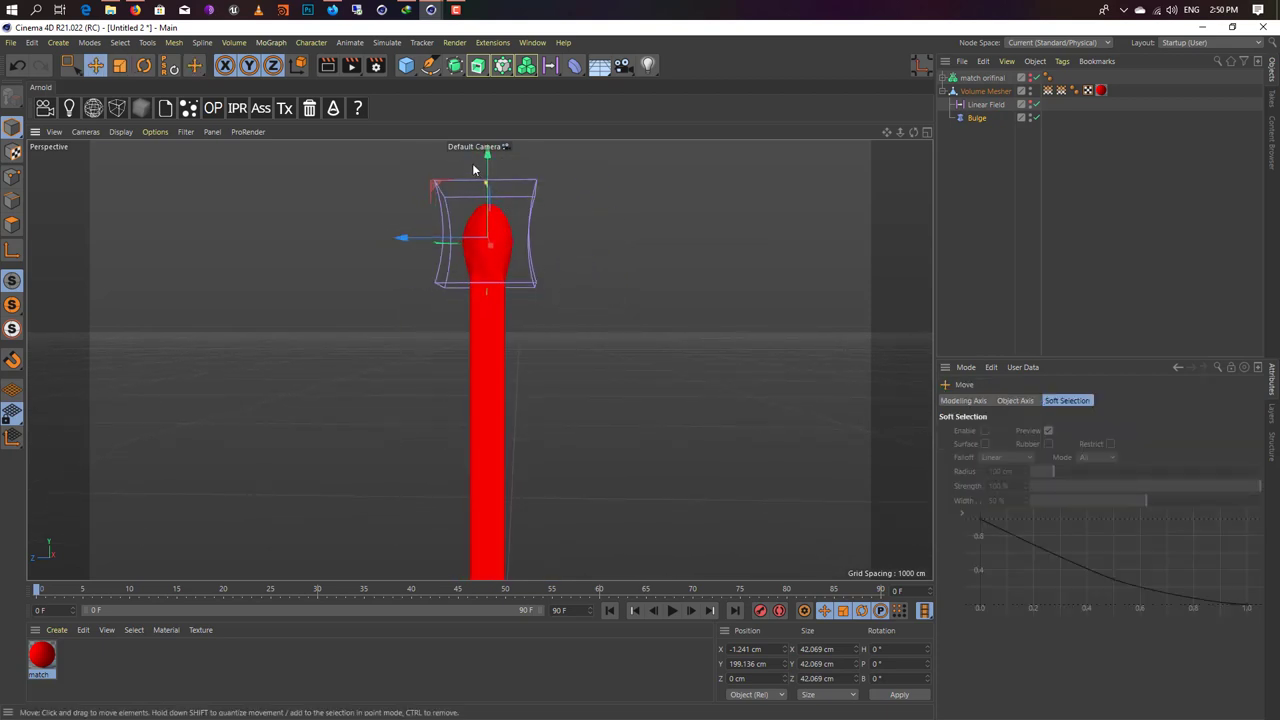
mouse_move(494, 206)
left_mouse_down()
mouse_move(496, 262)
mouse_move(492, 250)
left_mouse_up()
Step: Duplicate the Bulge as Bulge.1 and stretch its height to 89.069 cm
key("ctrl+c")
key("ctrl+v")
key("t")
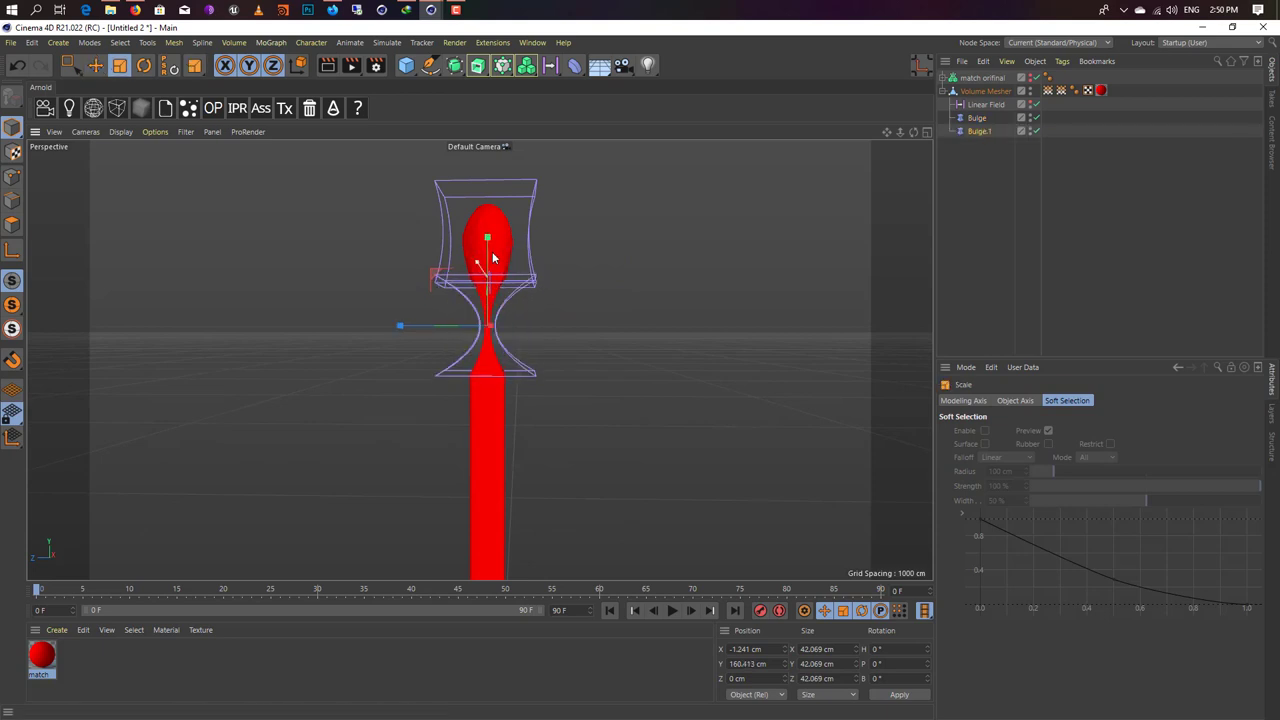
key("ctrl+z")
key("ctrl+y")
key("ctrl+z")
key("ctrl+y")
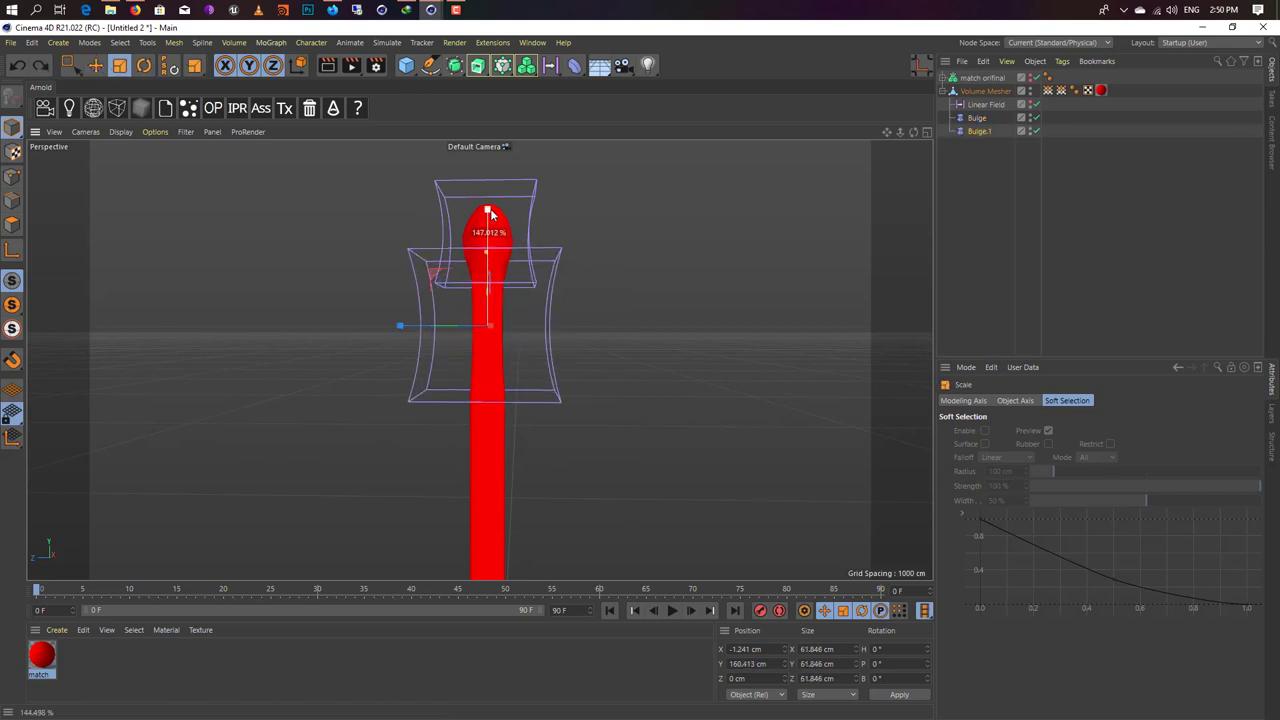
key("ctrl+z")
left_click(978, 131)
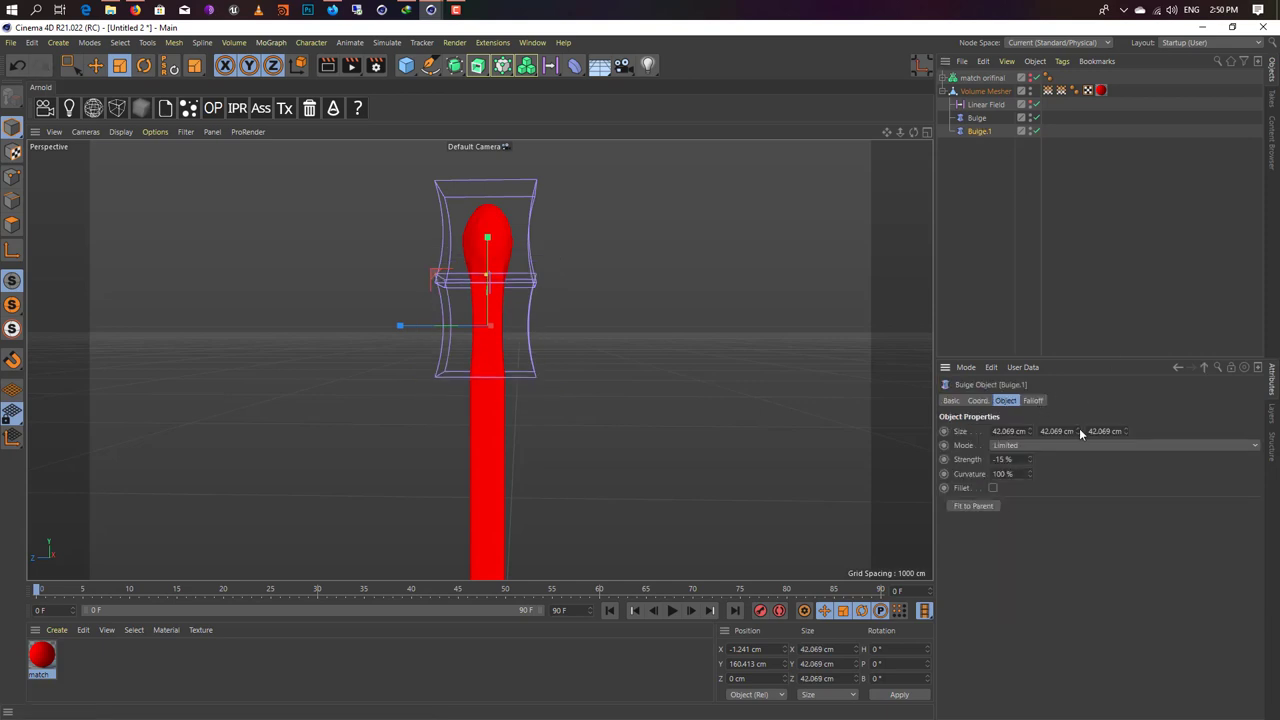
left_click_drag(1079, 431, 1079, 400)
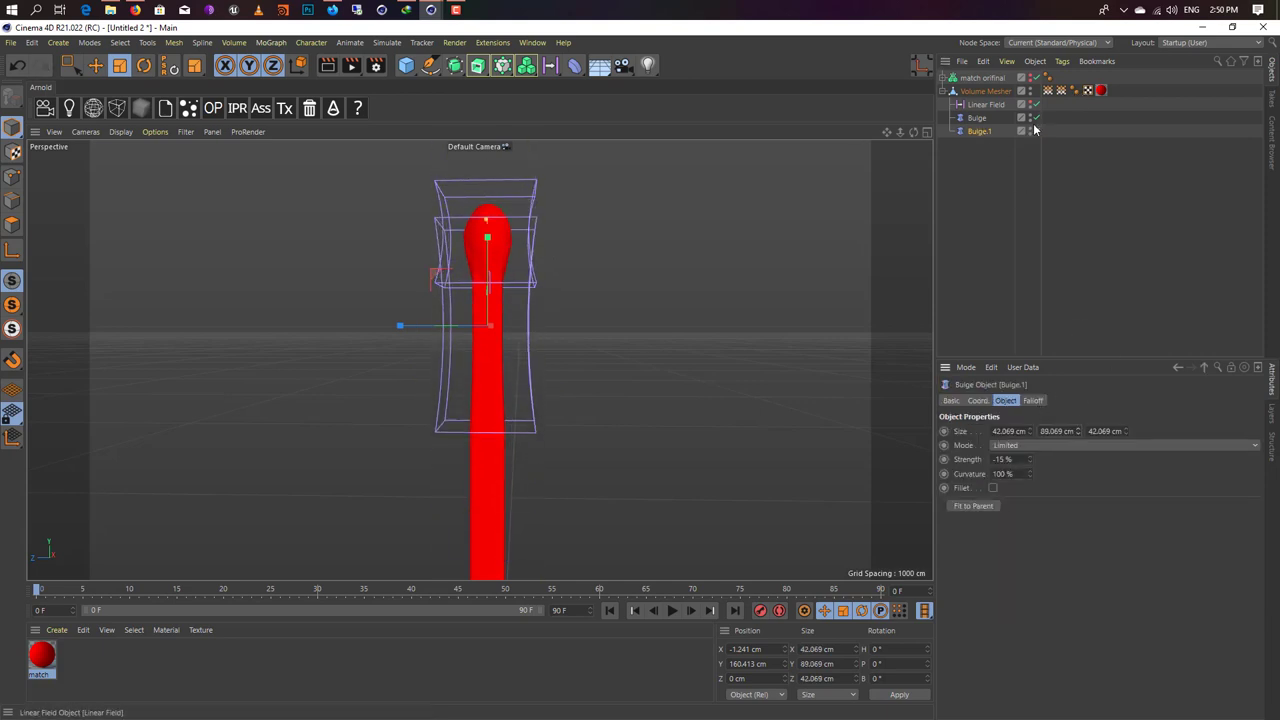
Step: Scrub to frame 90 to preview the burn, then lower Bulge.1 along the stick
left_click(1048, 91)
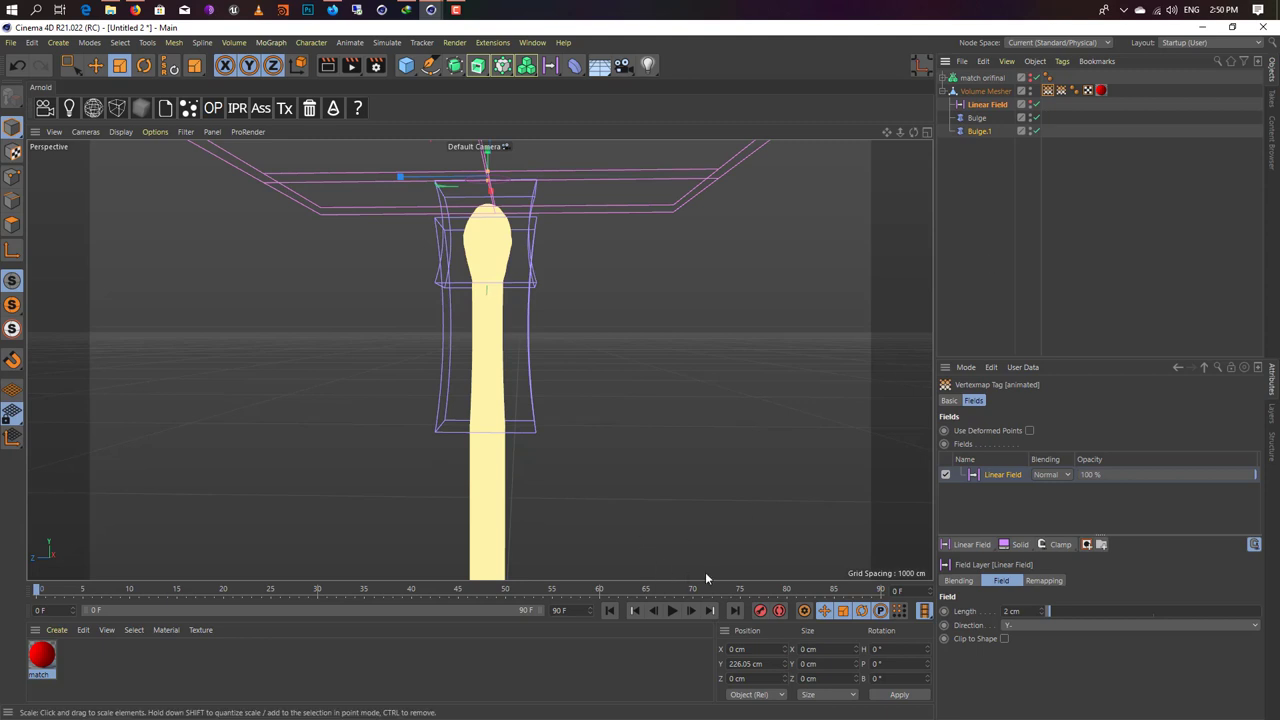
left_click_drag(712, 588, 953, 590)
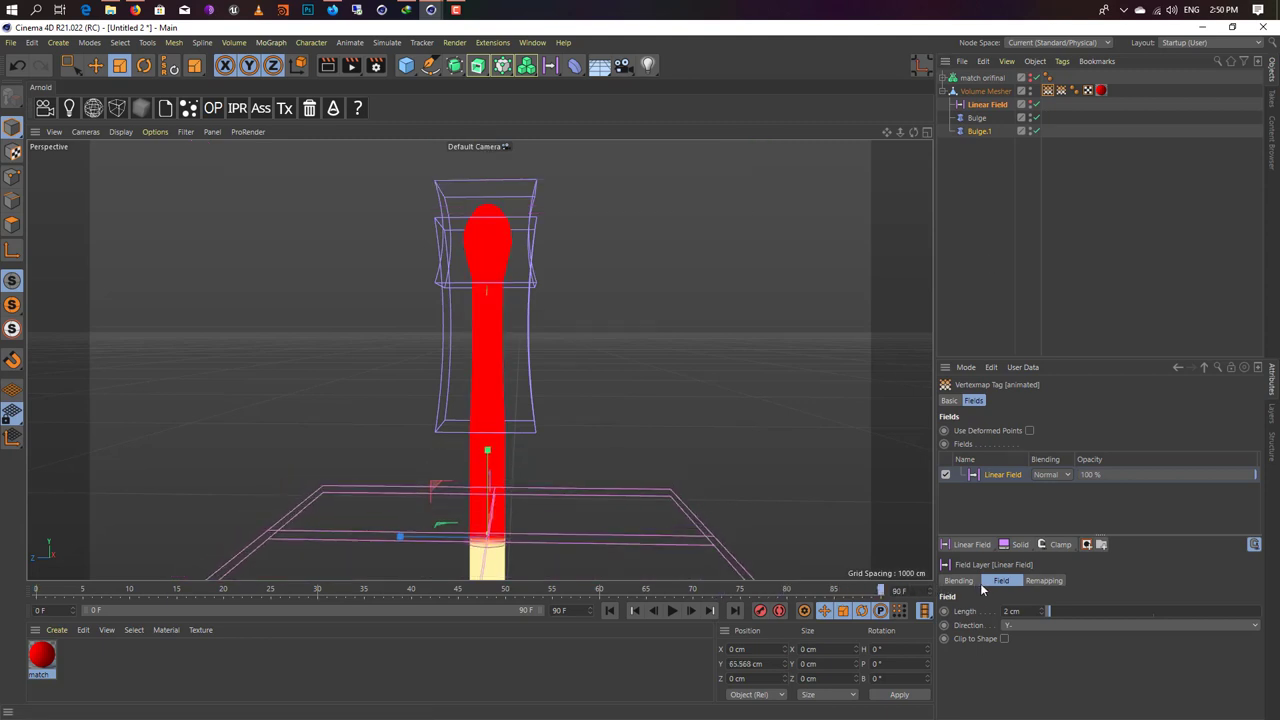
left_click(978, 131)
left_click(976, 117)
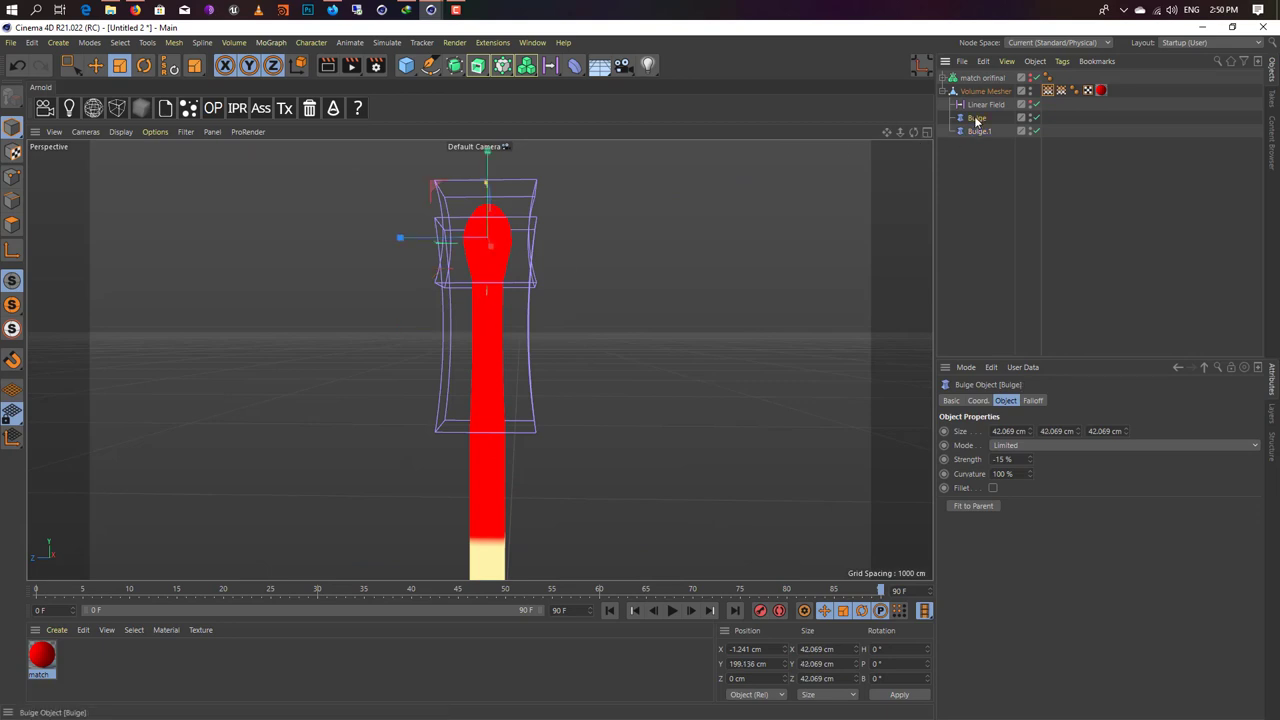
left_click(978, 131)
key("e")
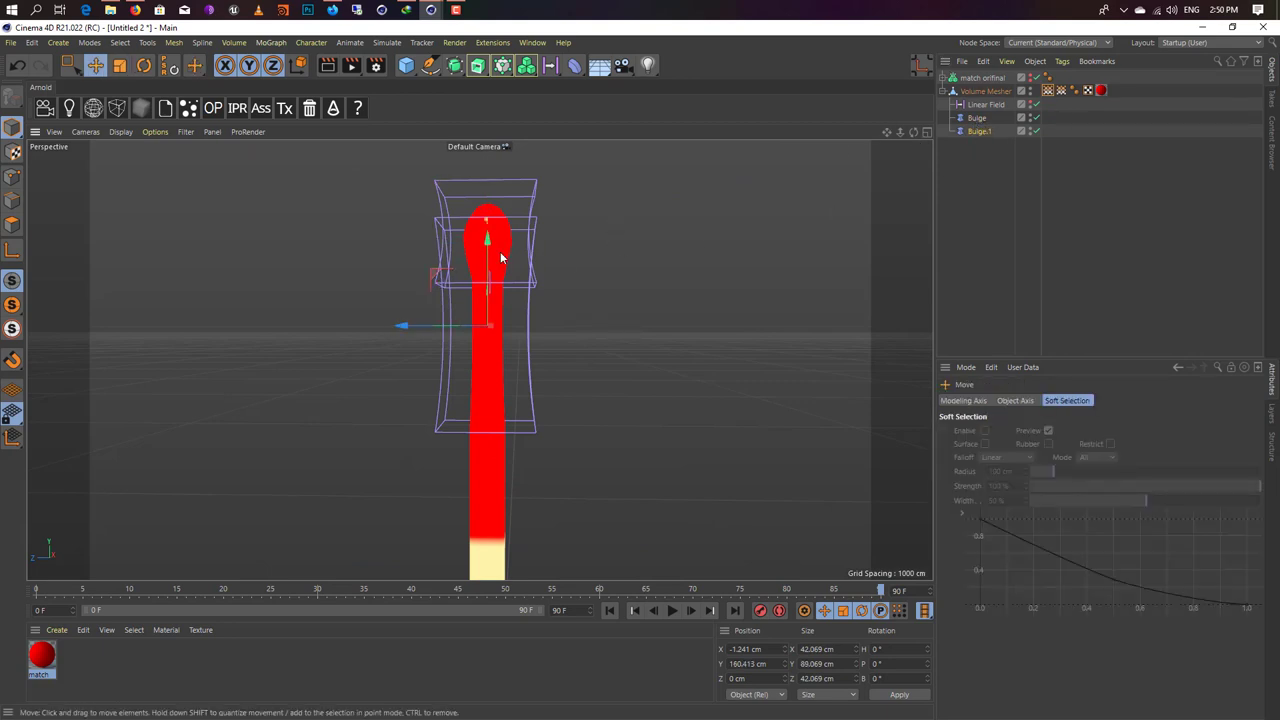
left_click_drag(500, 251, 494, 313)
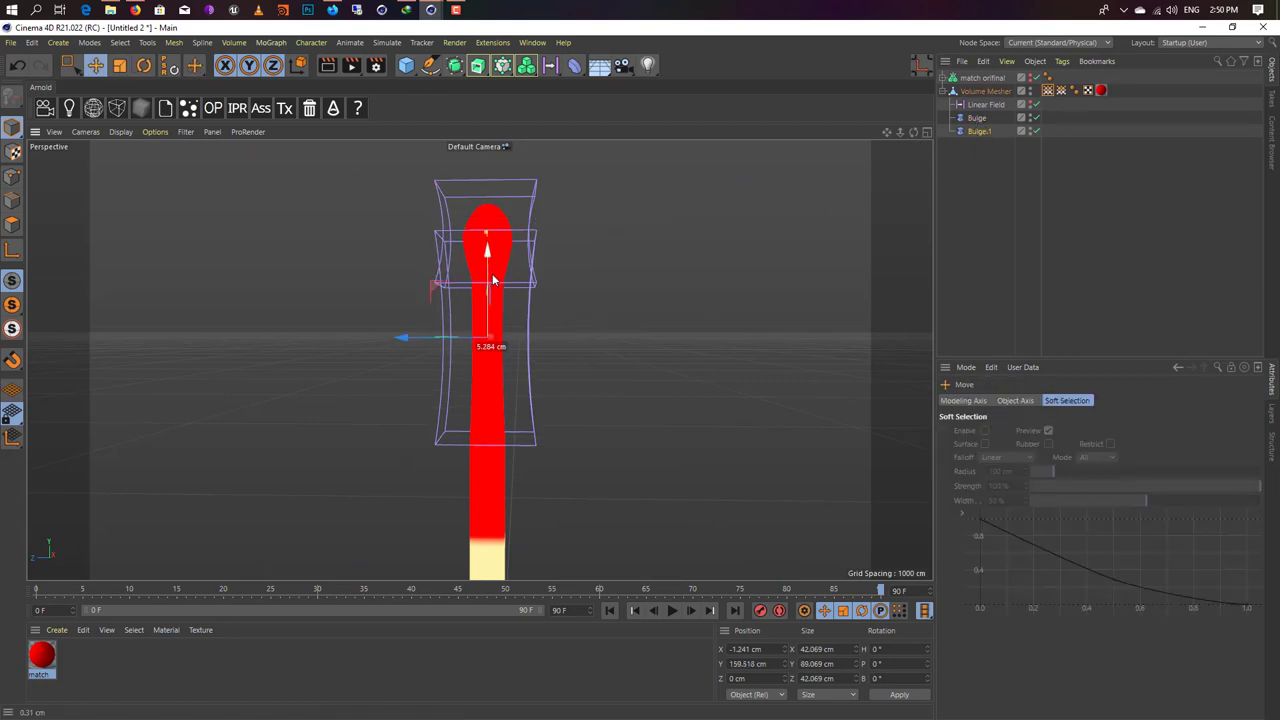
Step: Enlarge the upper Bulge cage around the match head to about 51.3 cm
left_click(535, 210)
key("t")
mouse_move(558, 237)
left_mouse_down()
mouse_move(642, 171)
mouse_move(888, 137)
left_mouse_up()
left_click(978, 131)
key("e")
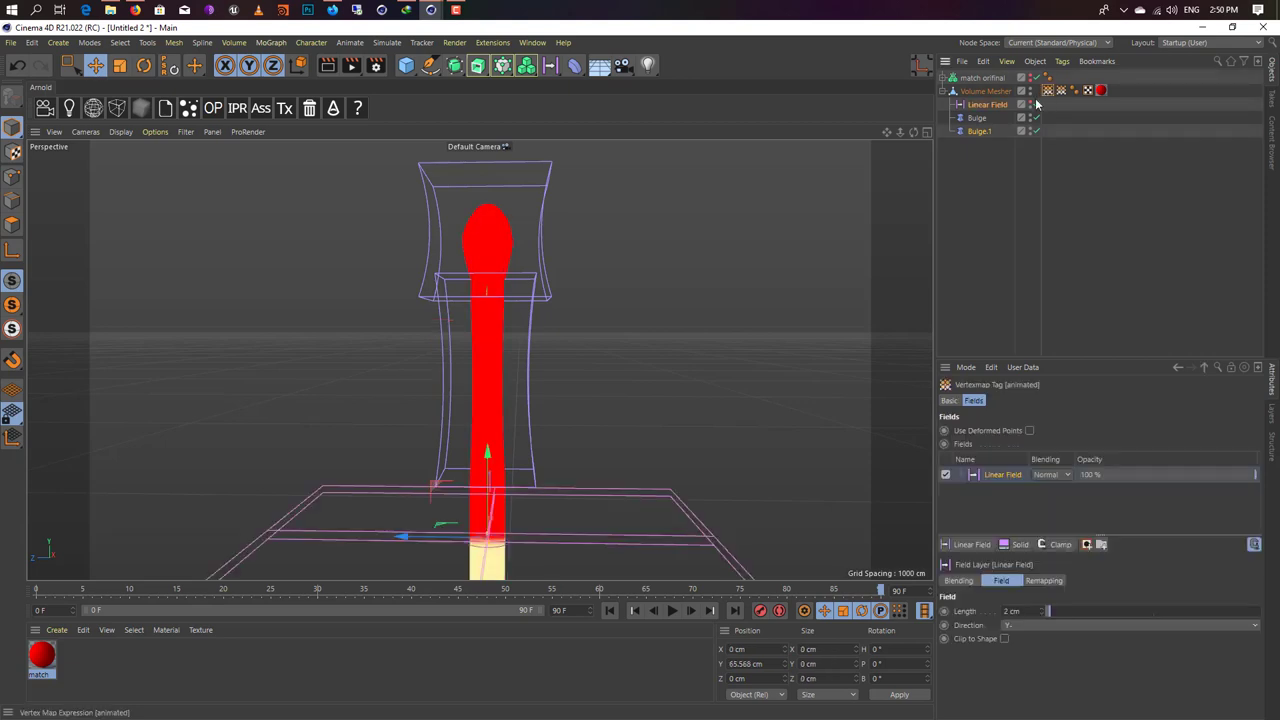
Step: Reposition Bulge.1 on the stem, set its strength to -45%, and stretch its Size Y to 118 cm
left_click(599, 322)
left_click(529, 342)
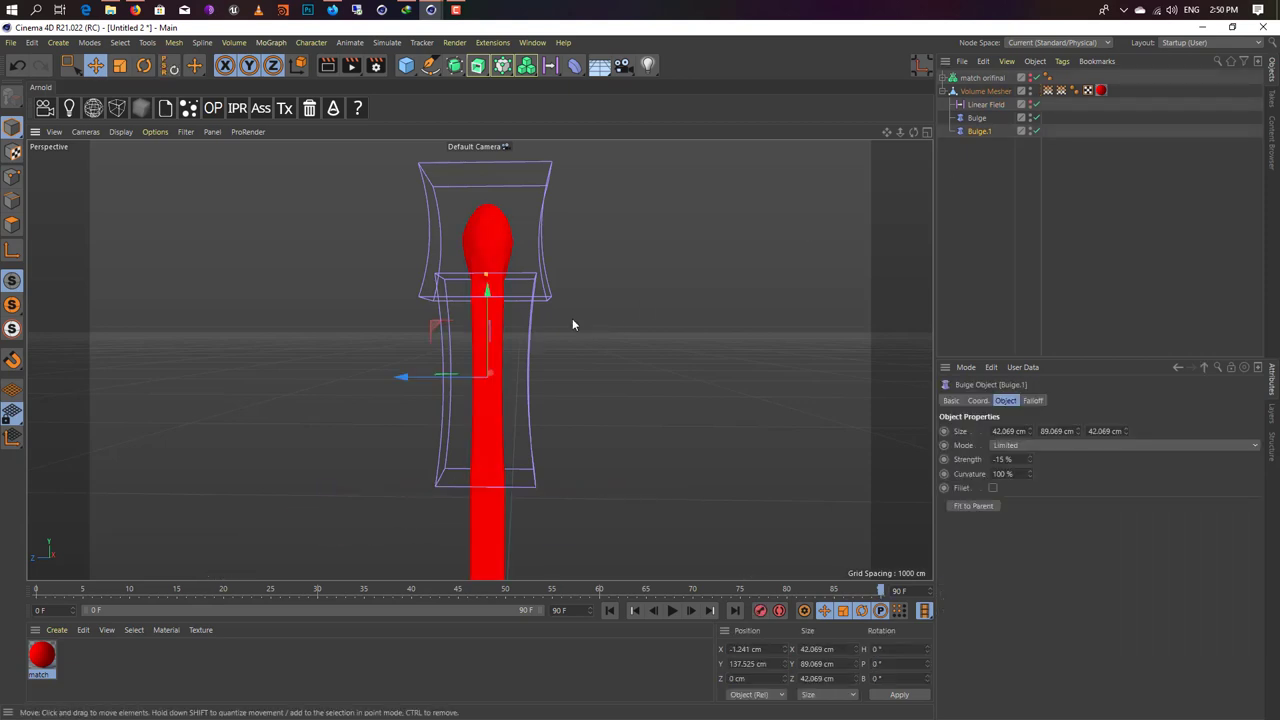
left_click(1048, 90)
left_click(532, 349)
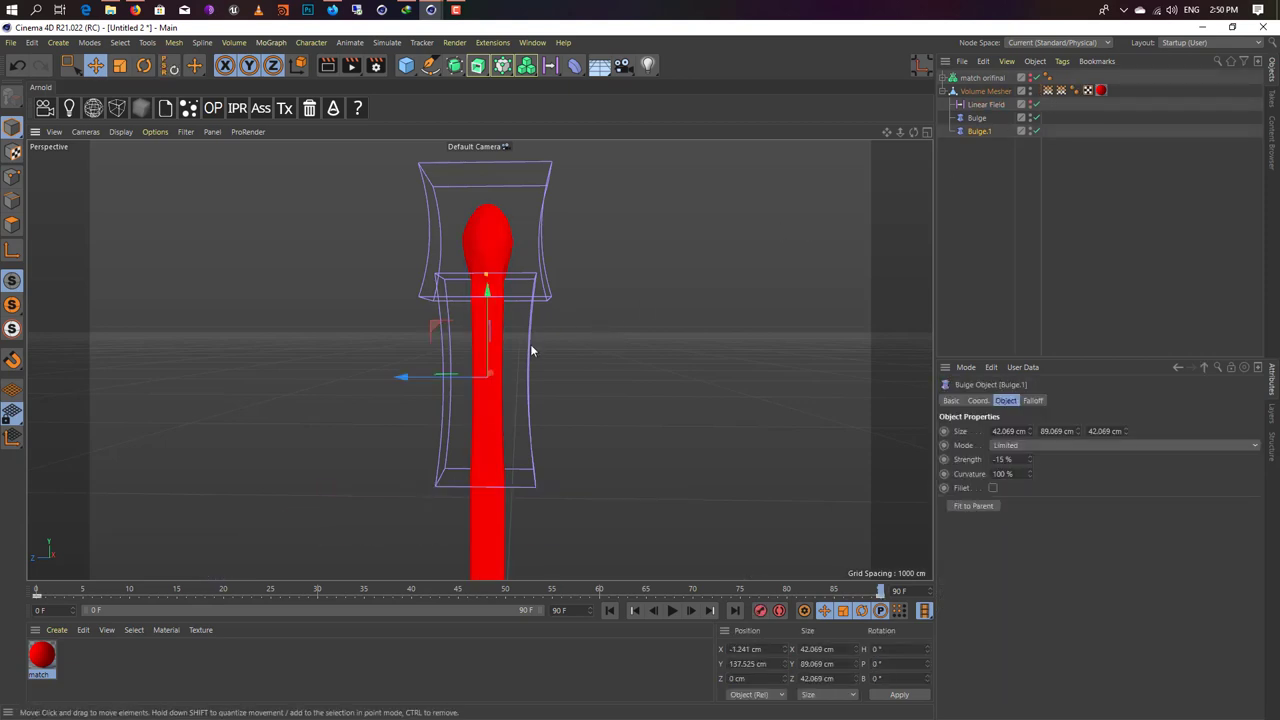
left_click(1048, 90)
left_click(979, 131)
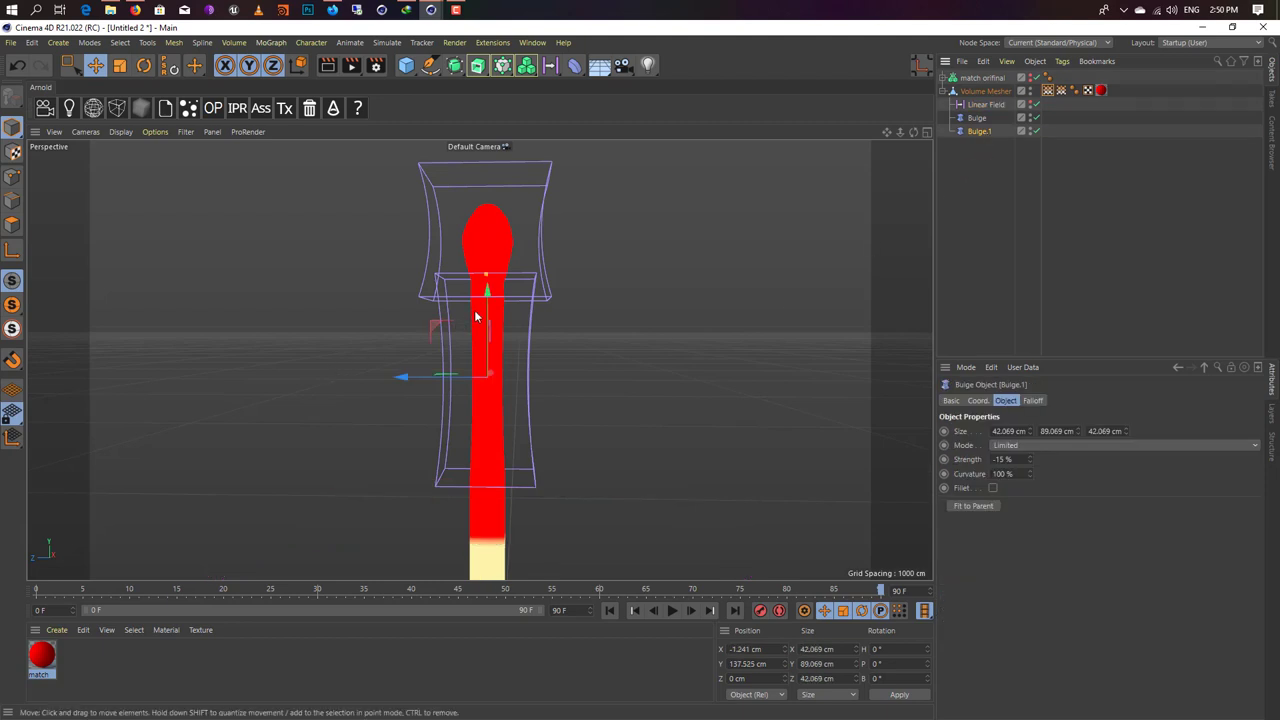
left_click_drag(476, 317, 491, 346)
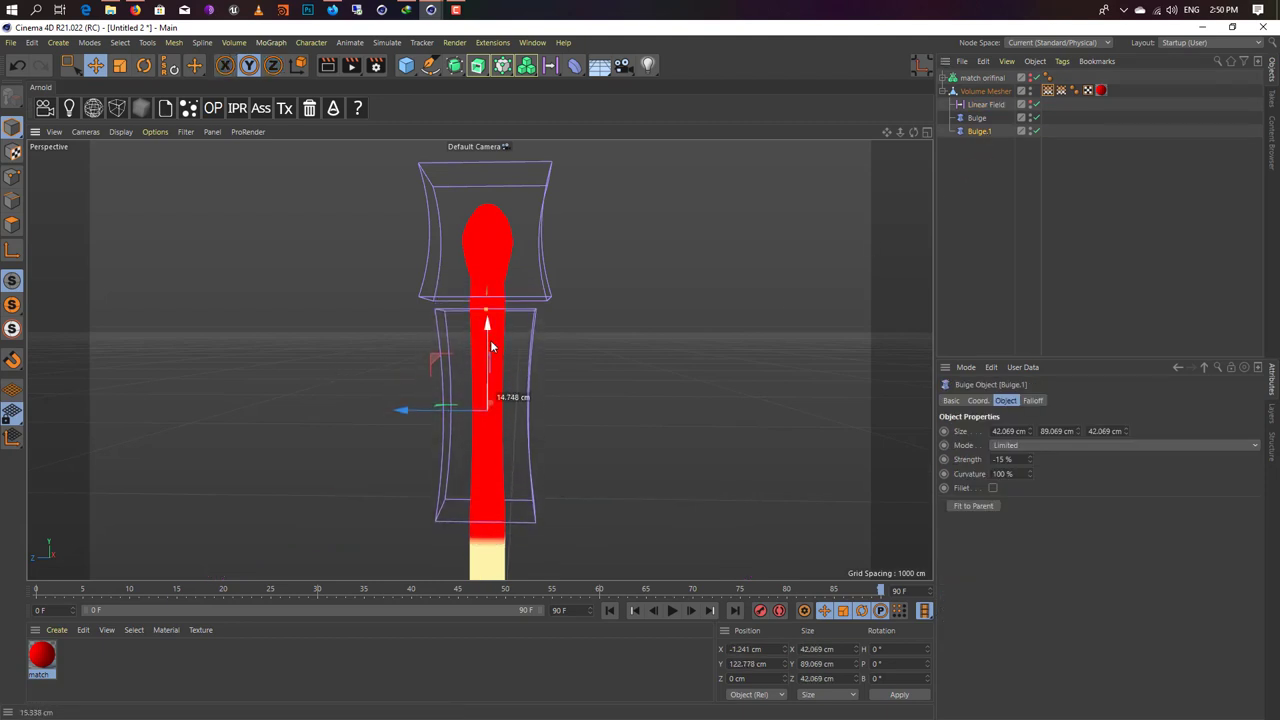
left_click_drag(491, 346, 500, 343)
left_click_drag(1031, 462, 1001, 462)
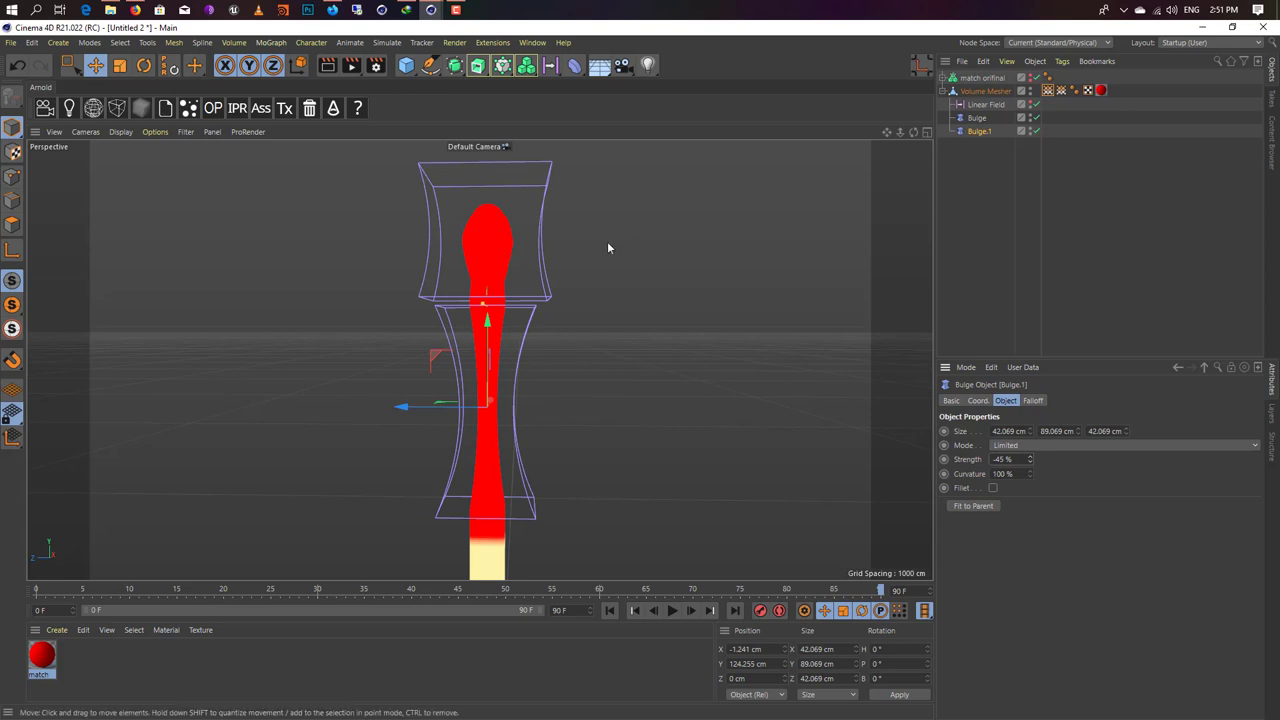
left_click_drag(489, 314, 491, 286)
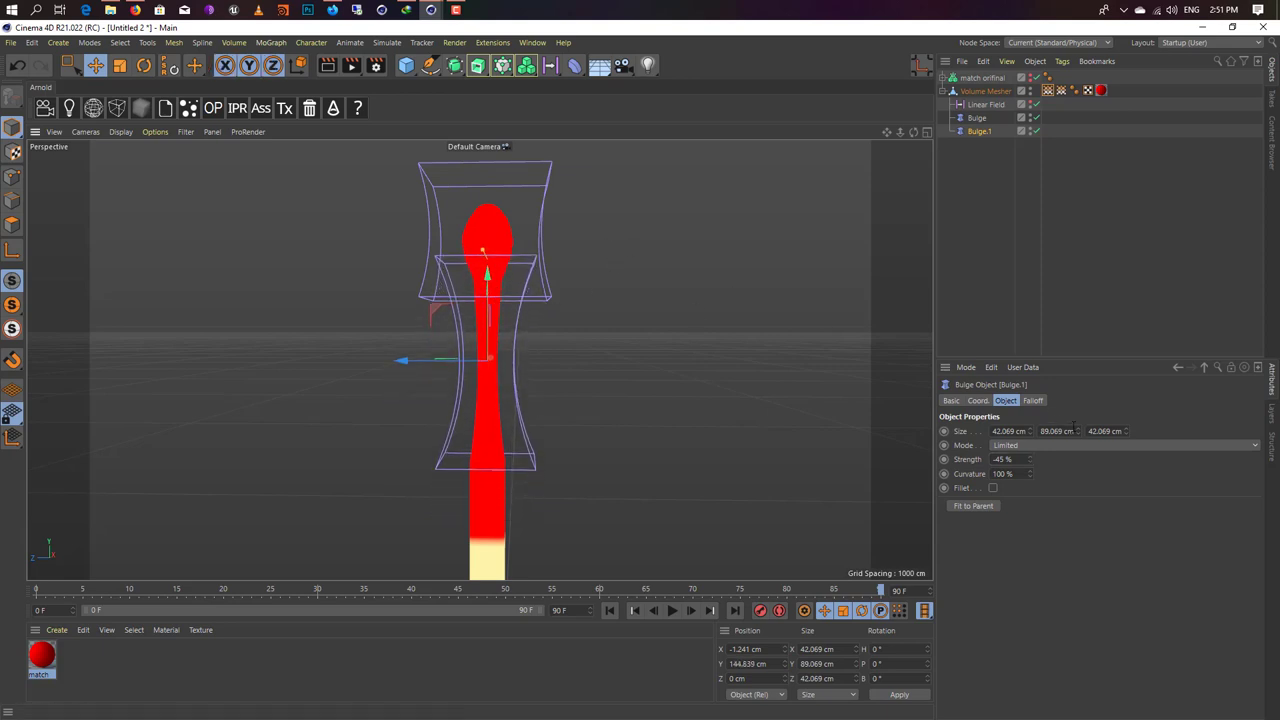
left_click_drag(1077, 431, 780, 332)
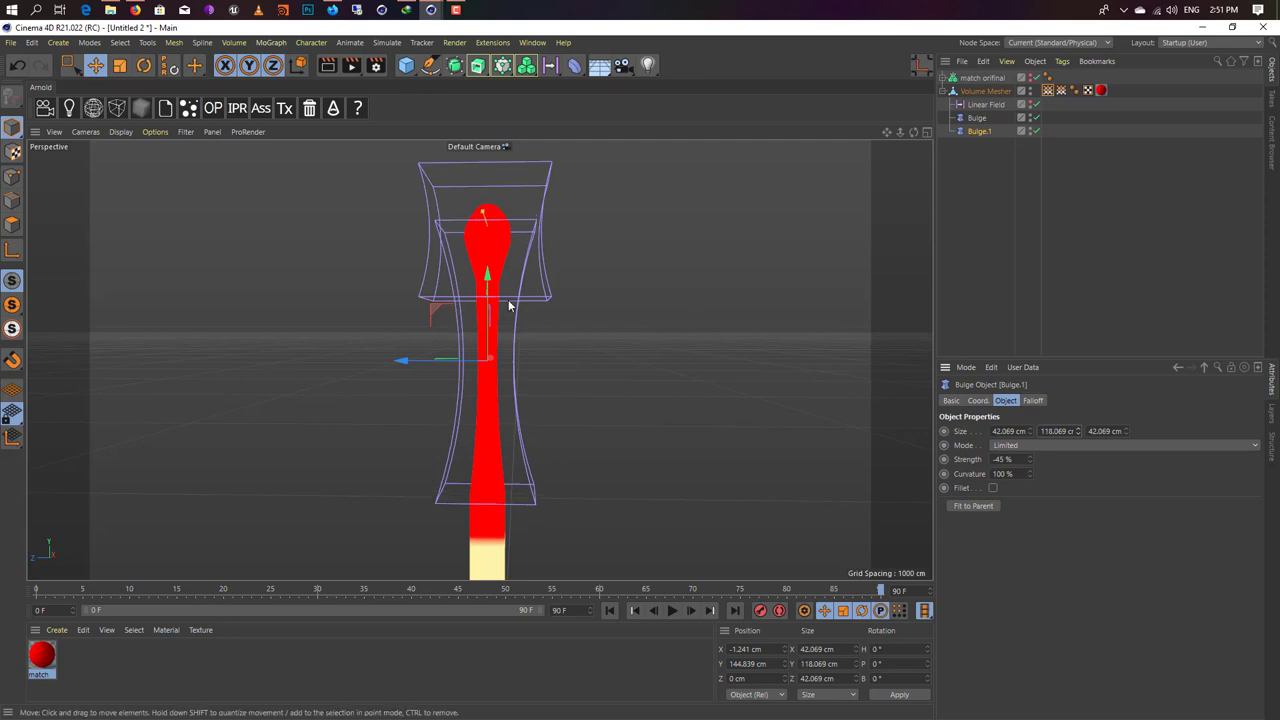
left_click_drag(494, 298, 498, 318)
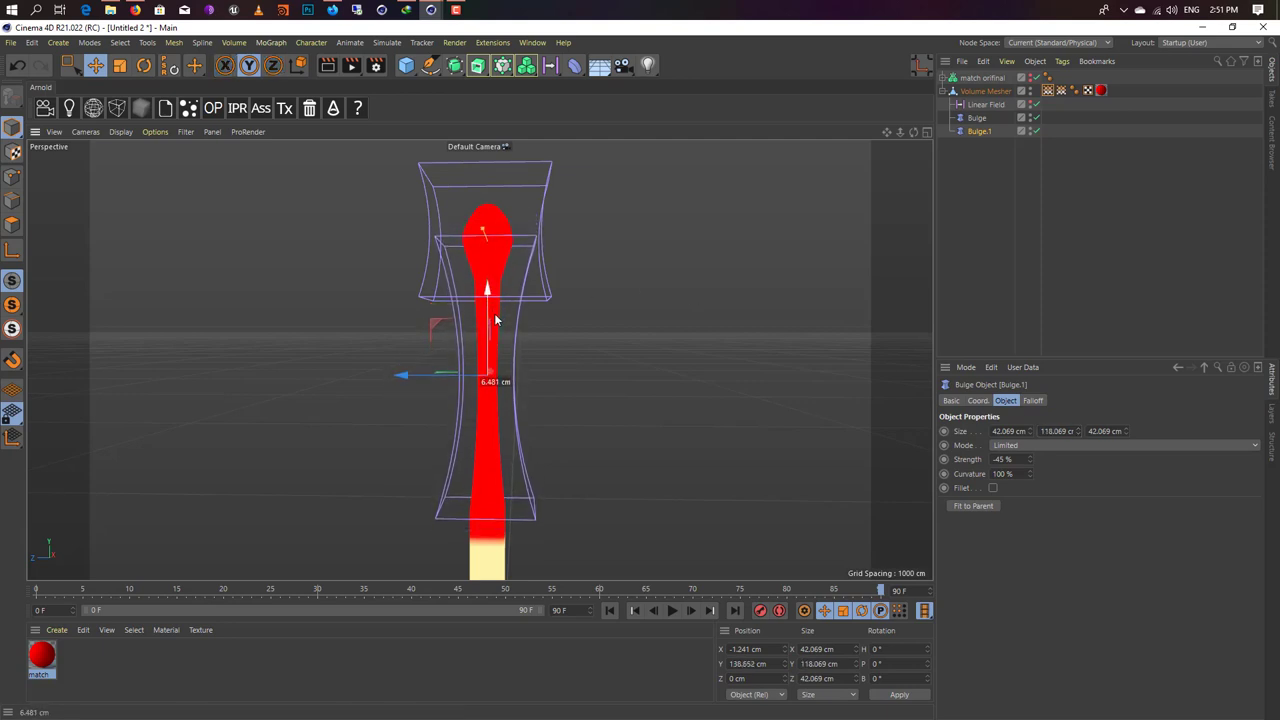
Step: Deepen the upper head Bulge's pinch to -25%
left_click(544, 286)
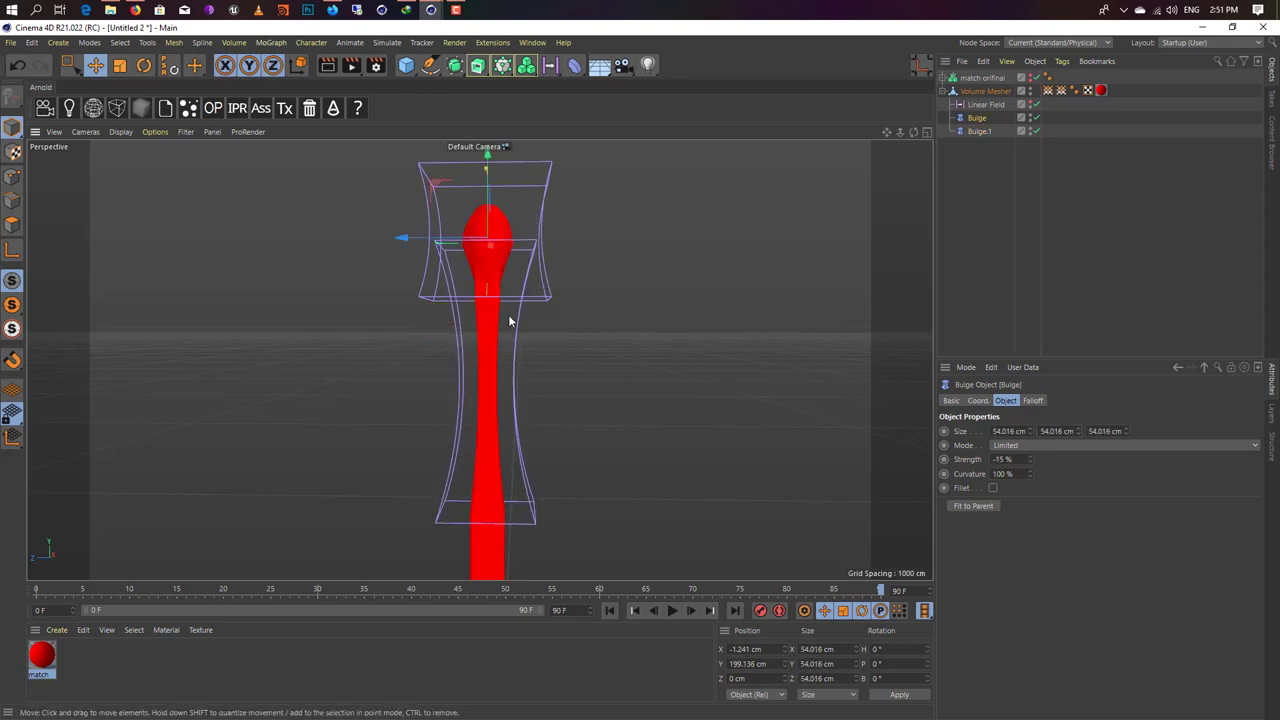
mouse_move(509, 321)
left_mouse_down("alt")
mouse_move(262, 287)
mouse_move(444, 302)
mouse_move(518, 268)
mouse_move(551, 277)
mouse_move(556, 262)
left_mouse_up("alt")
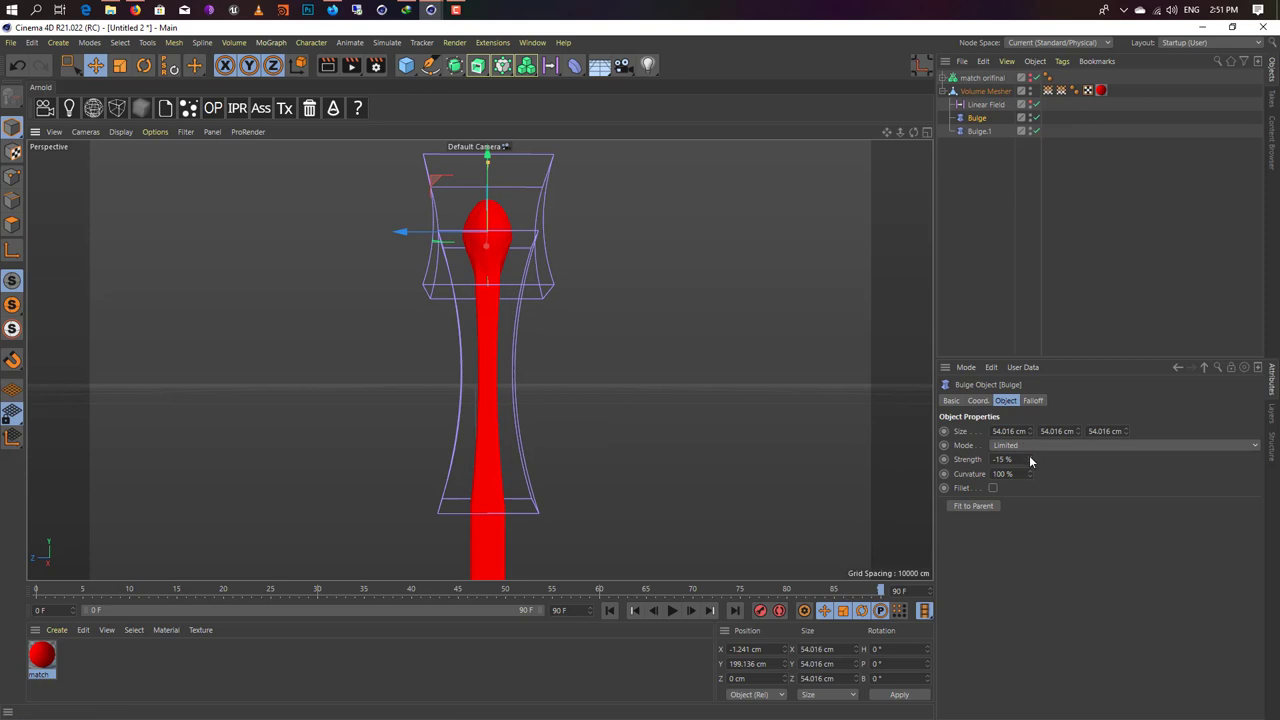
left_click_drag(1030, 459, 1006, 468)
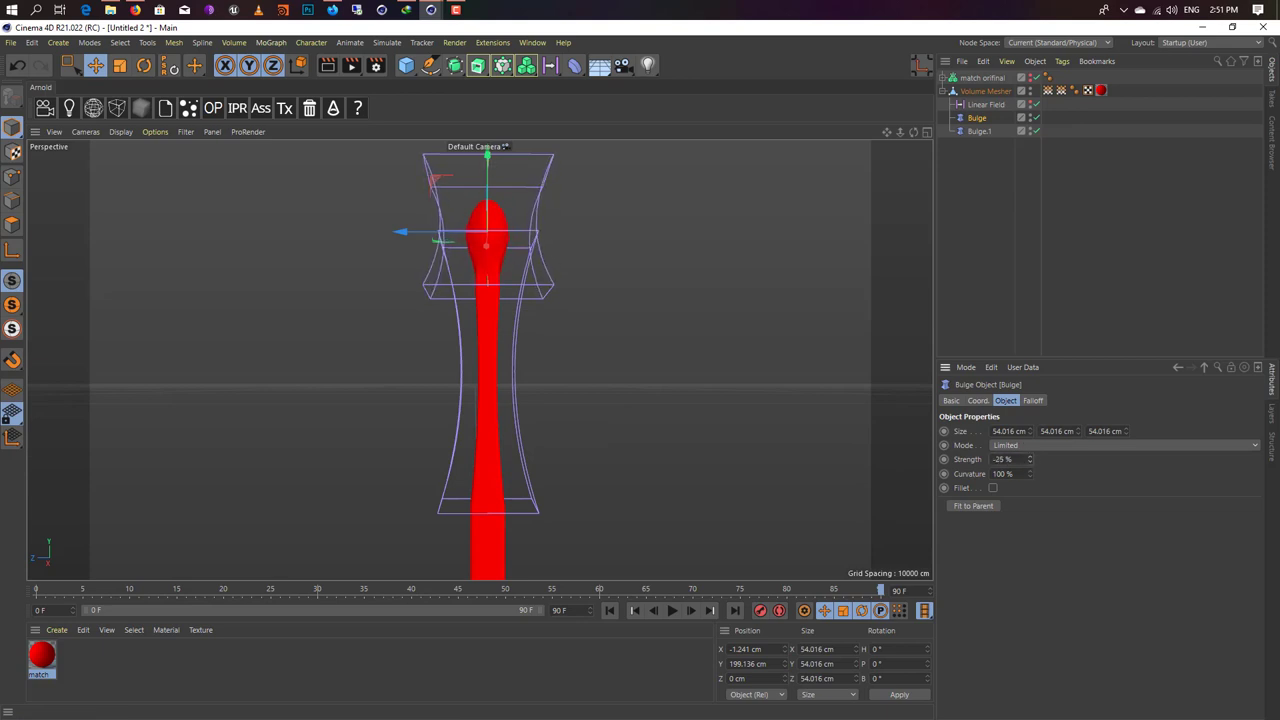
left_click(520, 305)
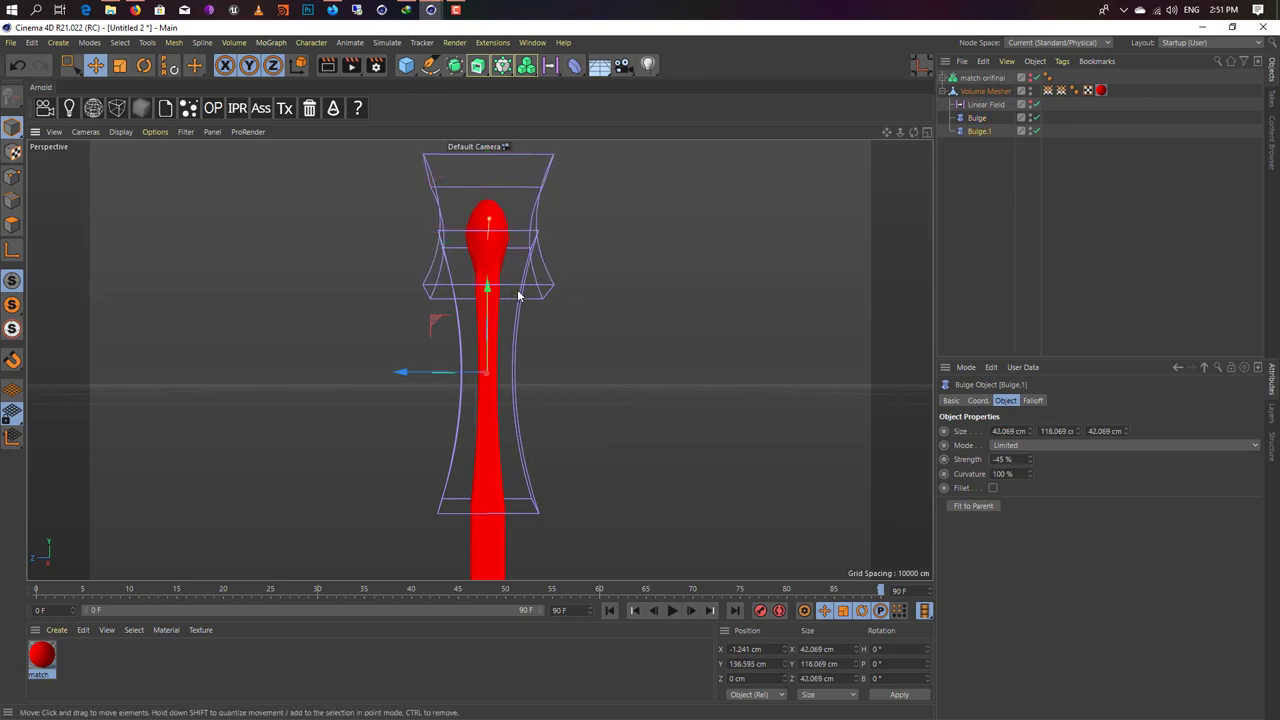
mouse_move(518, 295)
left_mouse_down("alt")
mouse_move(517, 323)
mouse_move(495, 343)
mouse_move(497, 290)
mouse_move(503, 326)
left_mouse_up("alt")
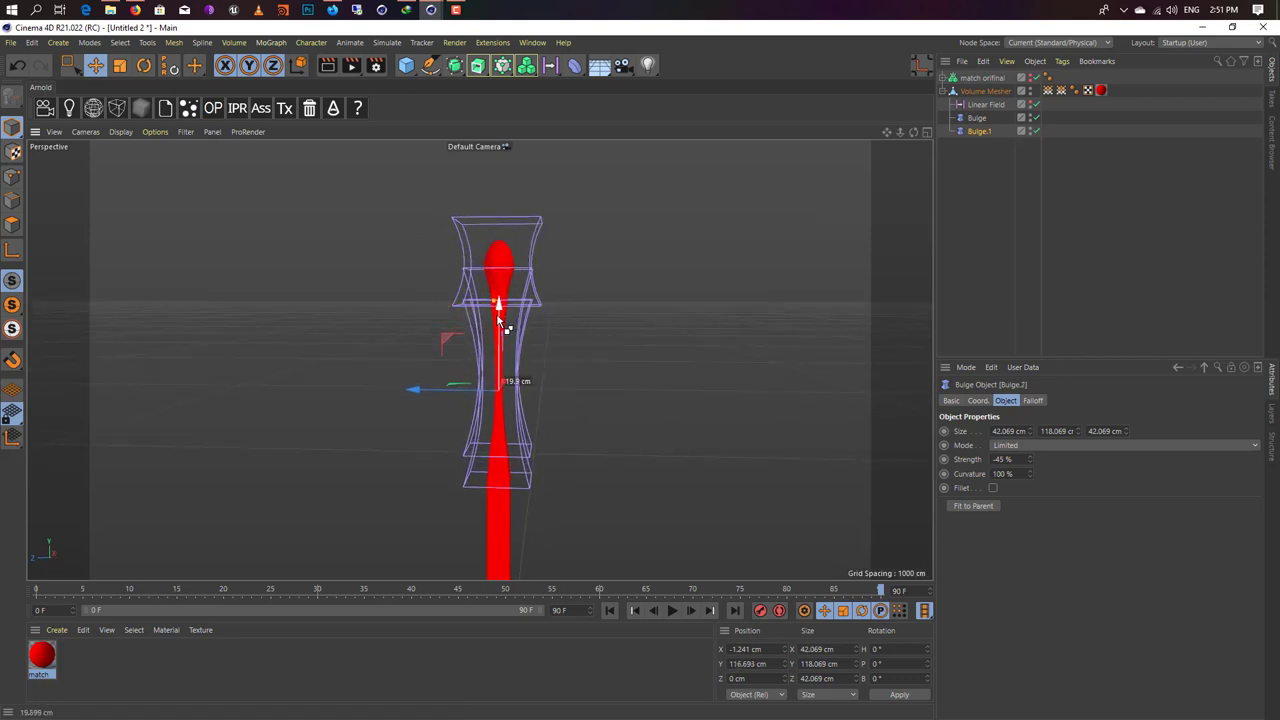
Step: Fit Bulge.2 to the whole match and ease its strength to about -28%
left_click(973, 507)
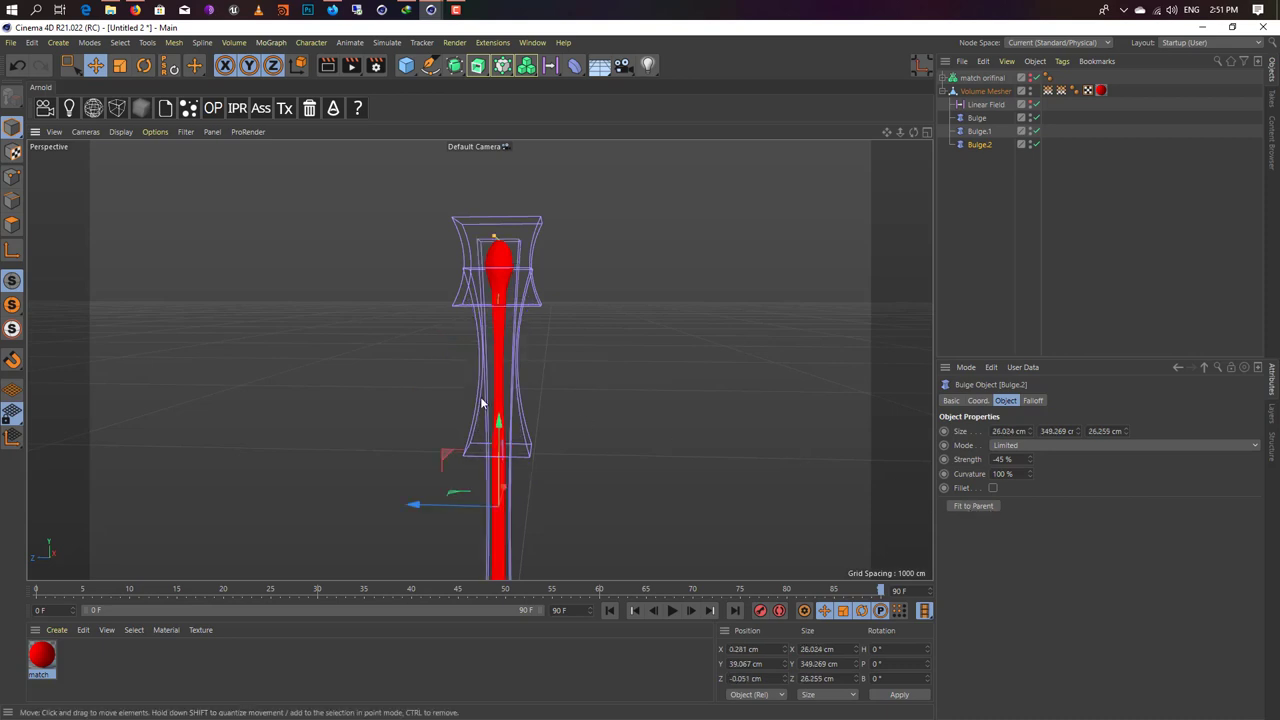
mouse_move(340, 320)
left_mouse_down("alt")
mouse_move(367, 341)
mouse_move(419, 438)
mouse_move(480, 375)
left_mouse_up("alt")
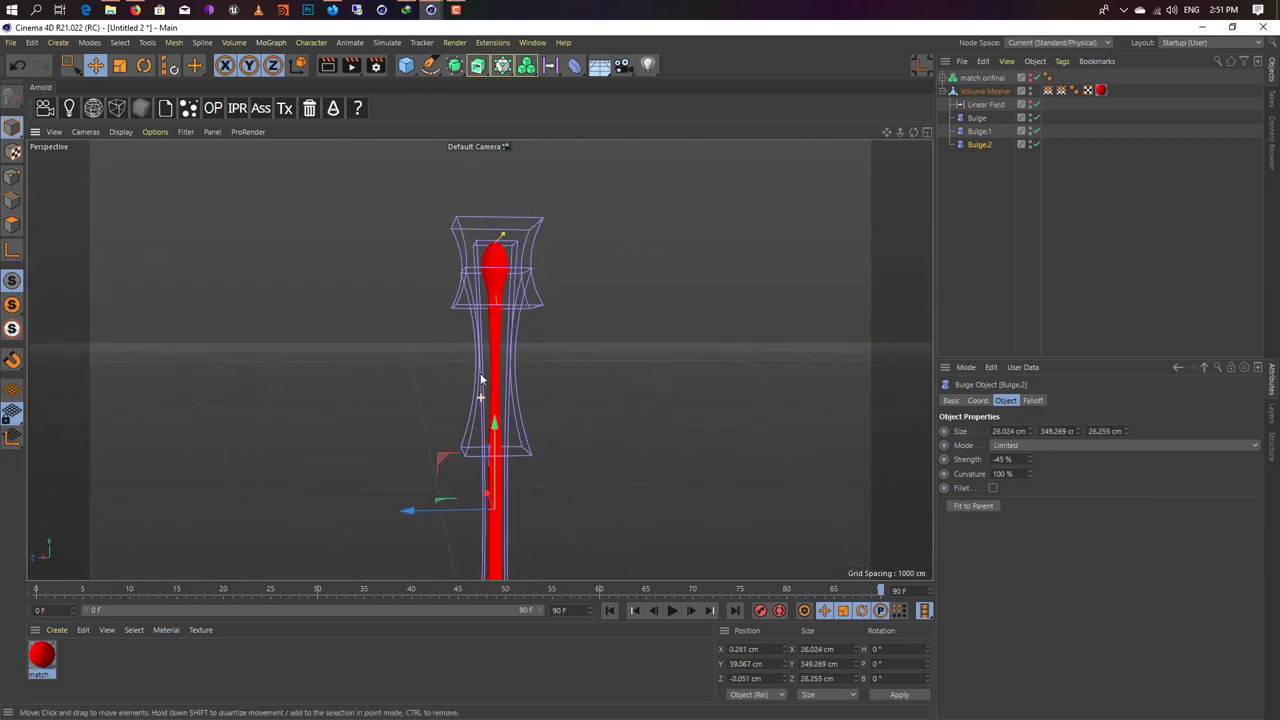
mouse_move(1029, 463)
left_mouse_down()
mouse_move(1029, 420)
mouse_move(1029, 448)
left_mouse_up()
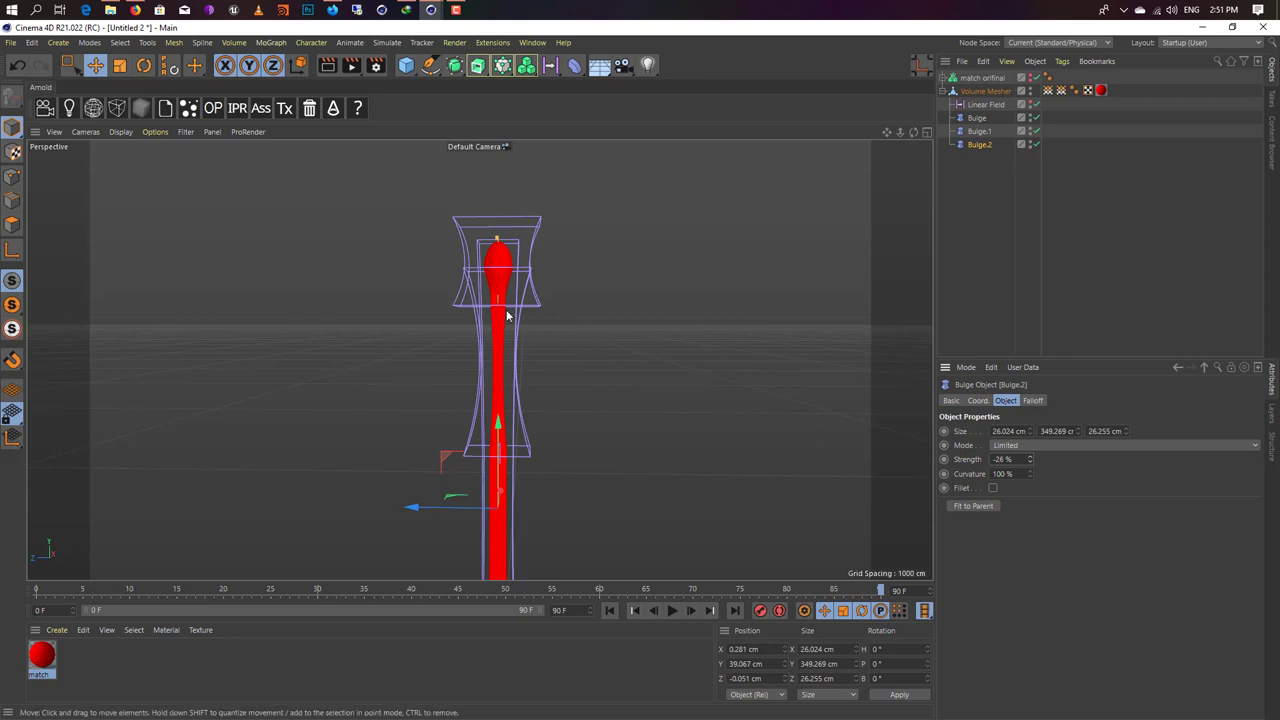
mouse_move(282, 307)
left_mouse_down("alt")
mouse_move(404, 322)
mouse_move(542, 304)
mouse_move(501, 271)
mouse_move(449, 349)
mouse_move(562, 343)
left_mouse_up("alt")
left_click(553, 342)
left_click(551, 342)
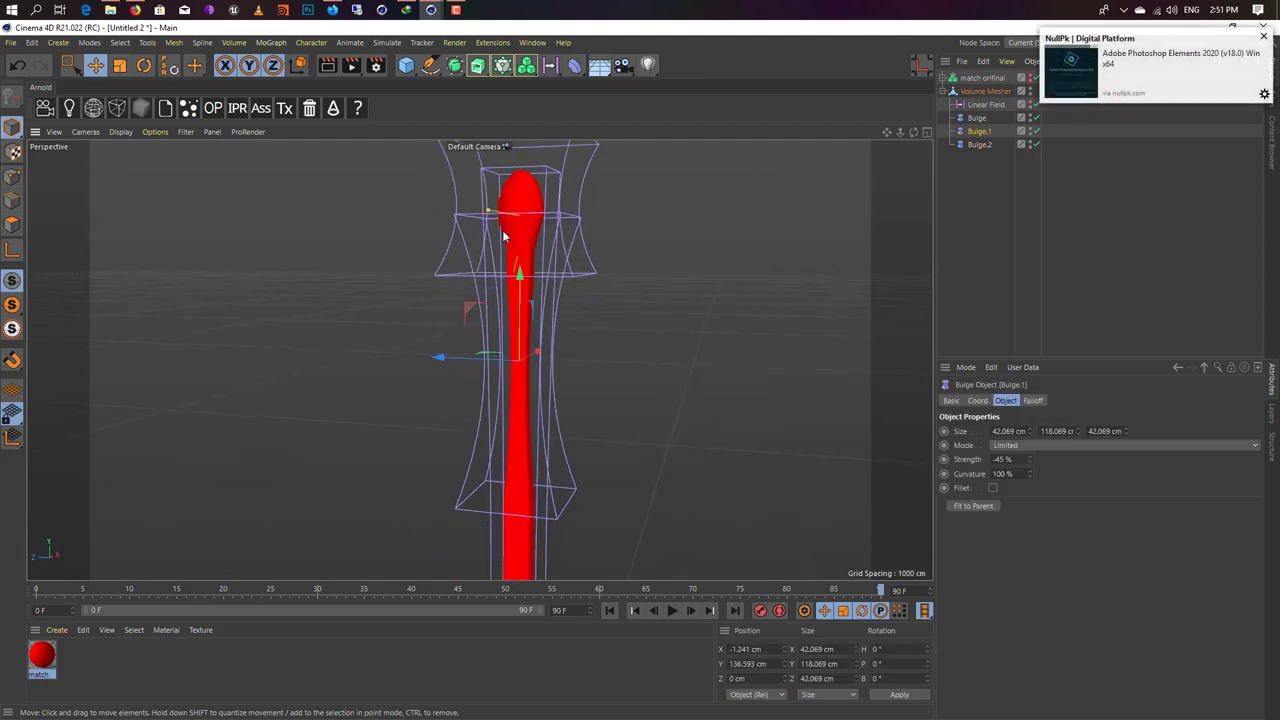
mouse_move(509, 234)
left_mouse_down("alt")
mouse_move(533, 295)
mouse_move(517, 277)
mouse_move(560, 274)
mouse_move(537, 283)
left_mouse_up("alt")
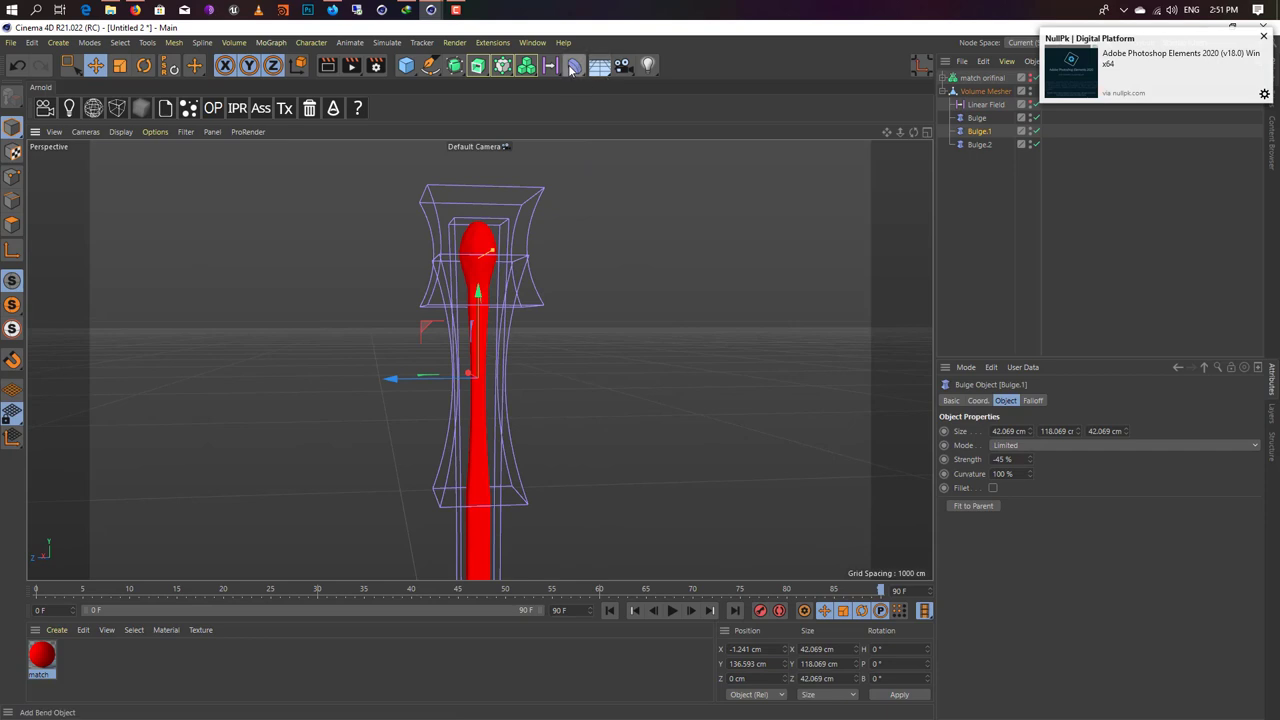
Step: Add a Bend deformer under the Volume Mesher and fit it to the match's size
left_click(572, 67)
left_click(624, 84)
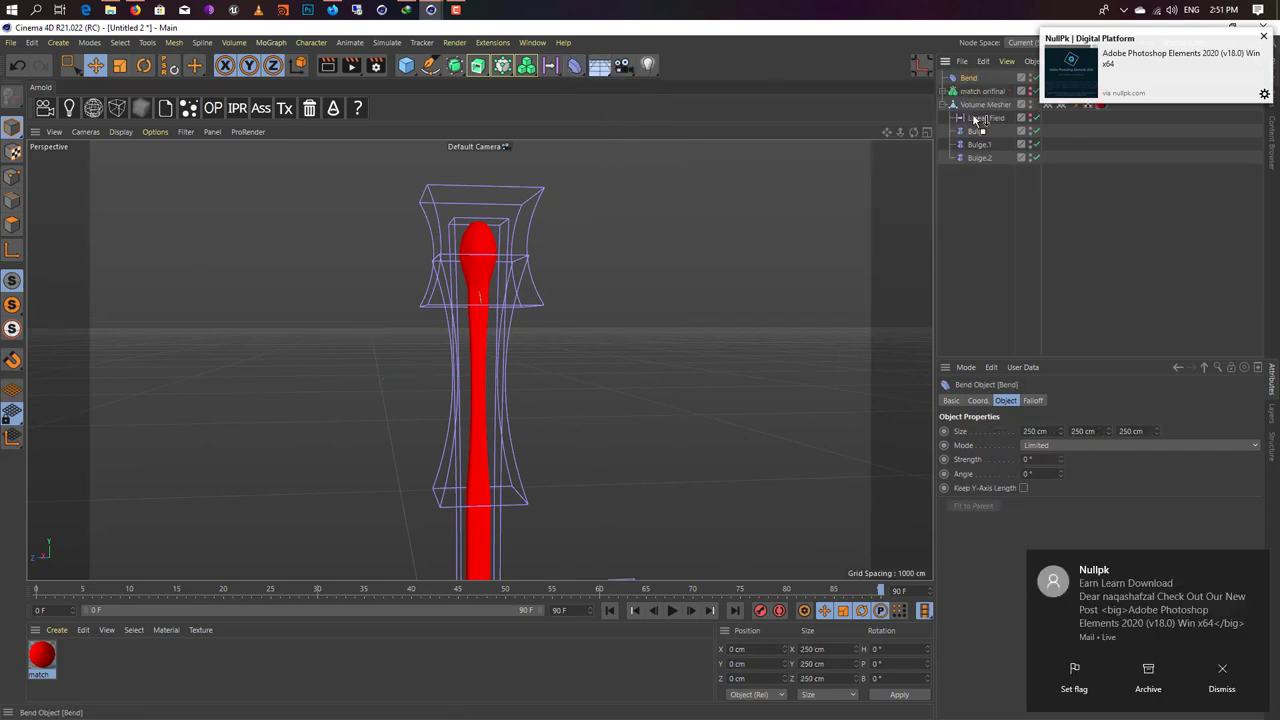
left_click_drag(978, 127, 979, 128)
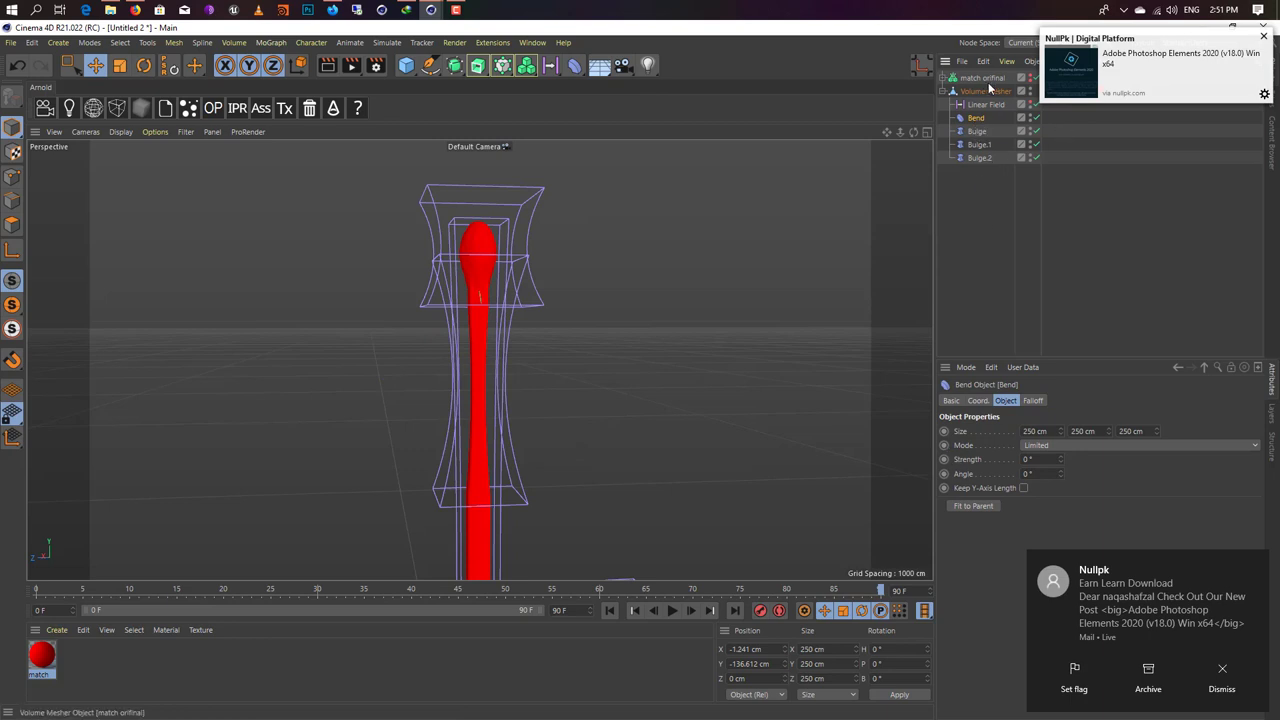
left_click(982, 504)
Step: Raise the Bend cage toward the match head and shrink its height, undoing a trial bend
left_click_drag(657, 463, 537, 374, "alt")
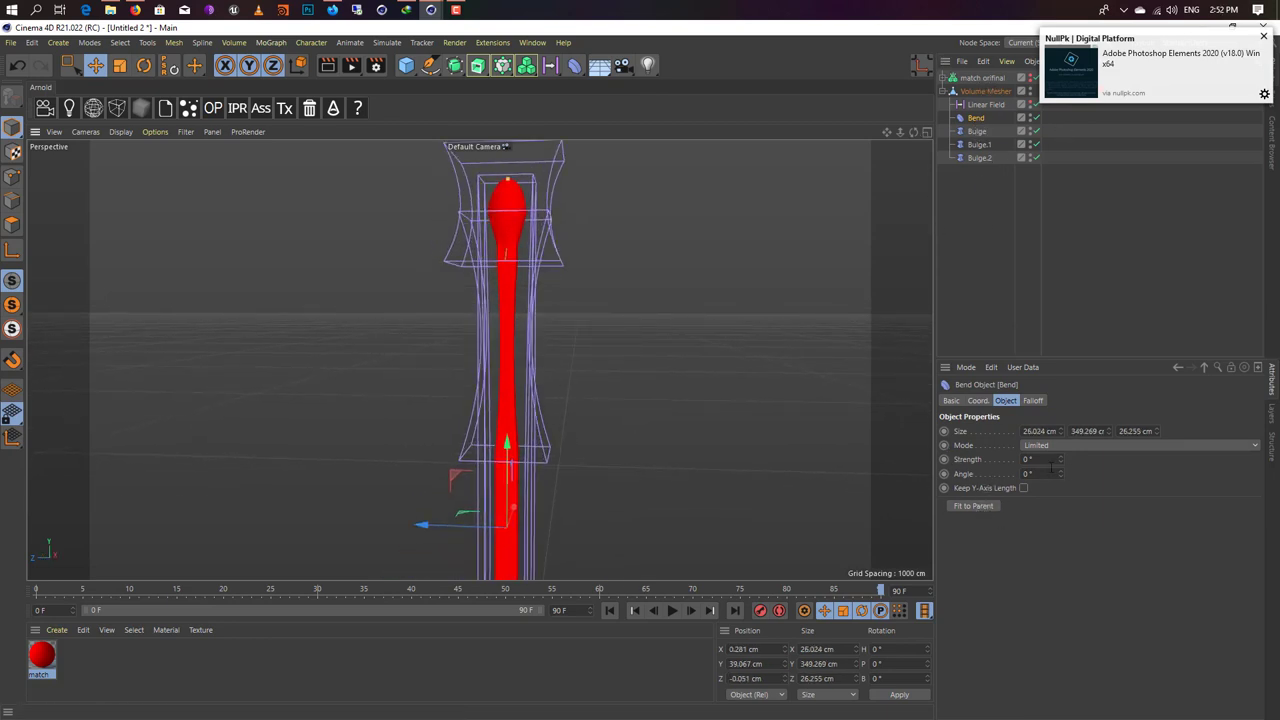
mouse_move(507, 463)
left_mouse_down()
mouse_move(507, 278)
mouse_move(508, 457)
left_mouse_up()
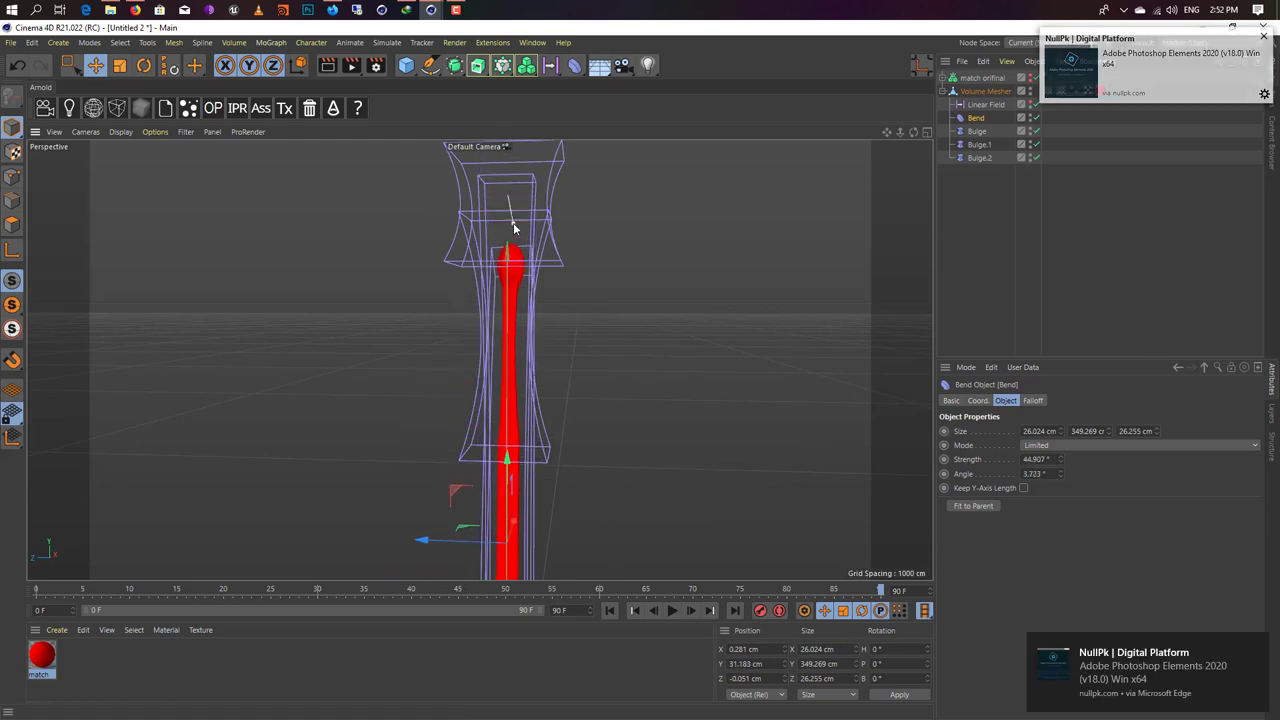
left_click_drag(1074, 430, 894, 371)
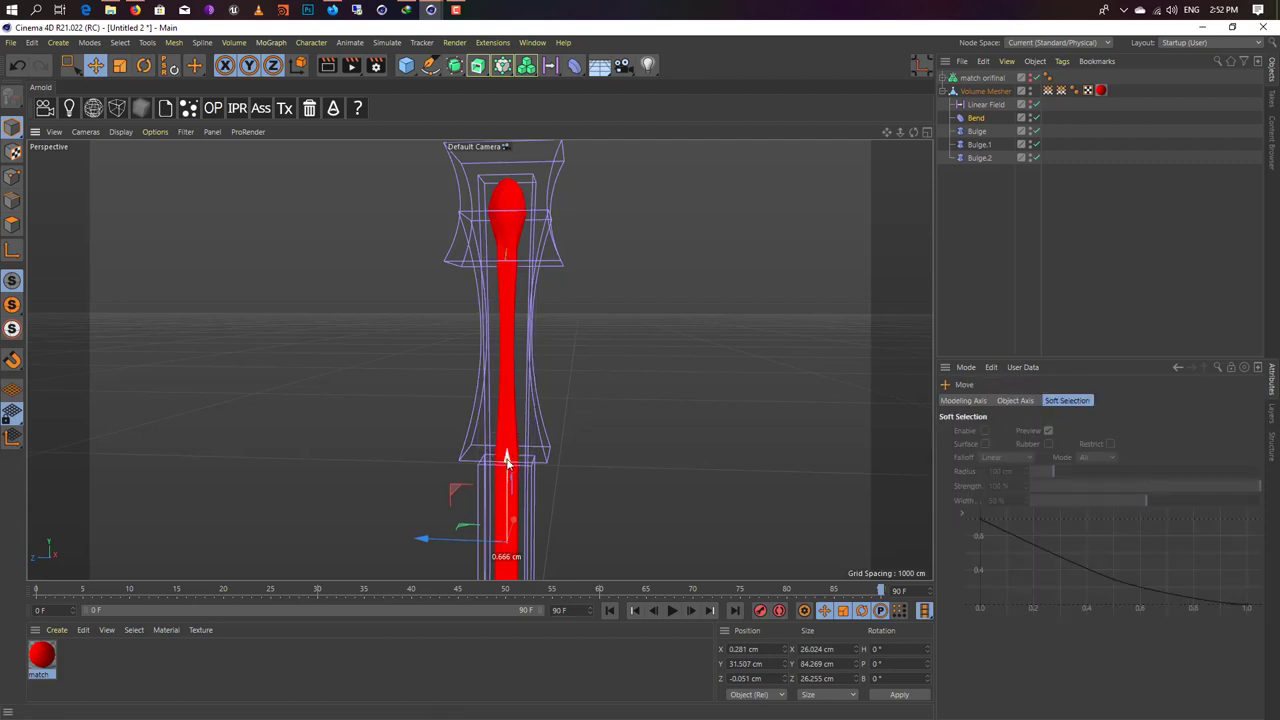
left_click_drag(507, 460, 507, 205)
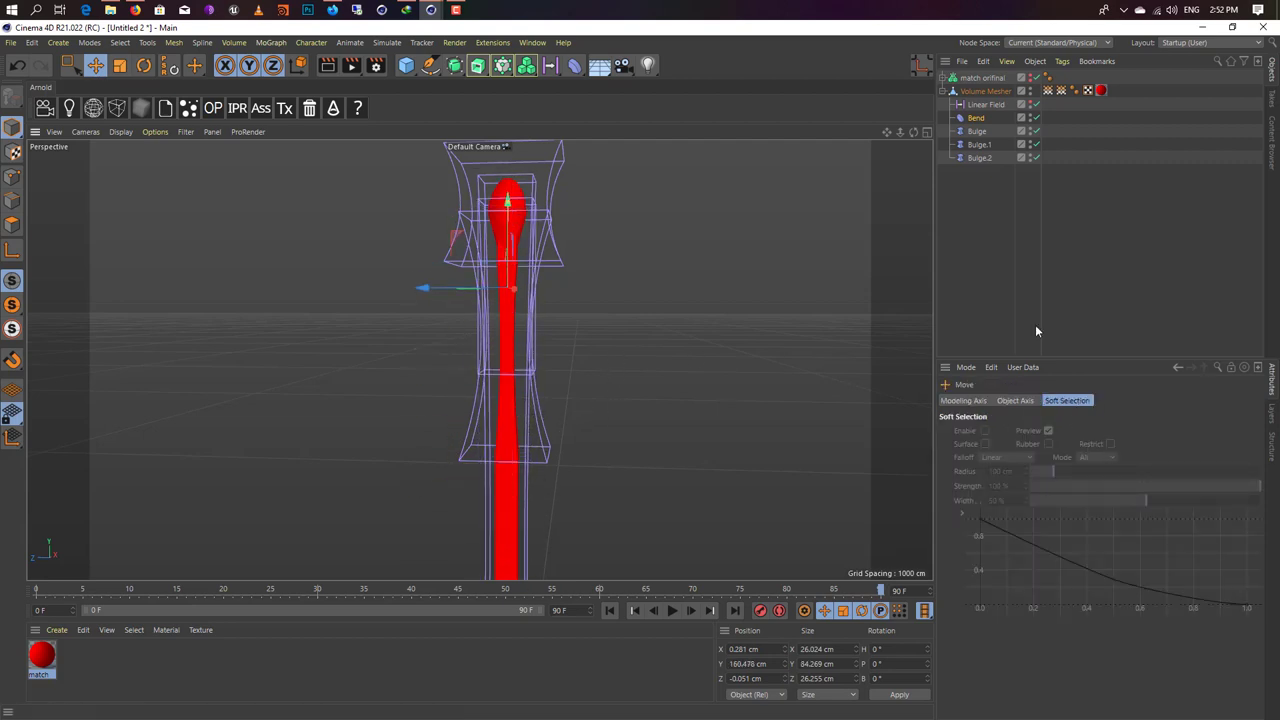
left_click(985, 119)
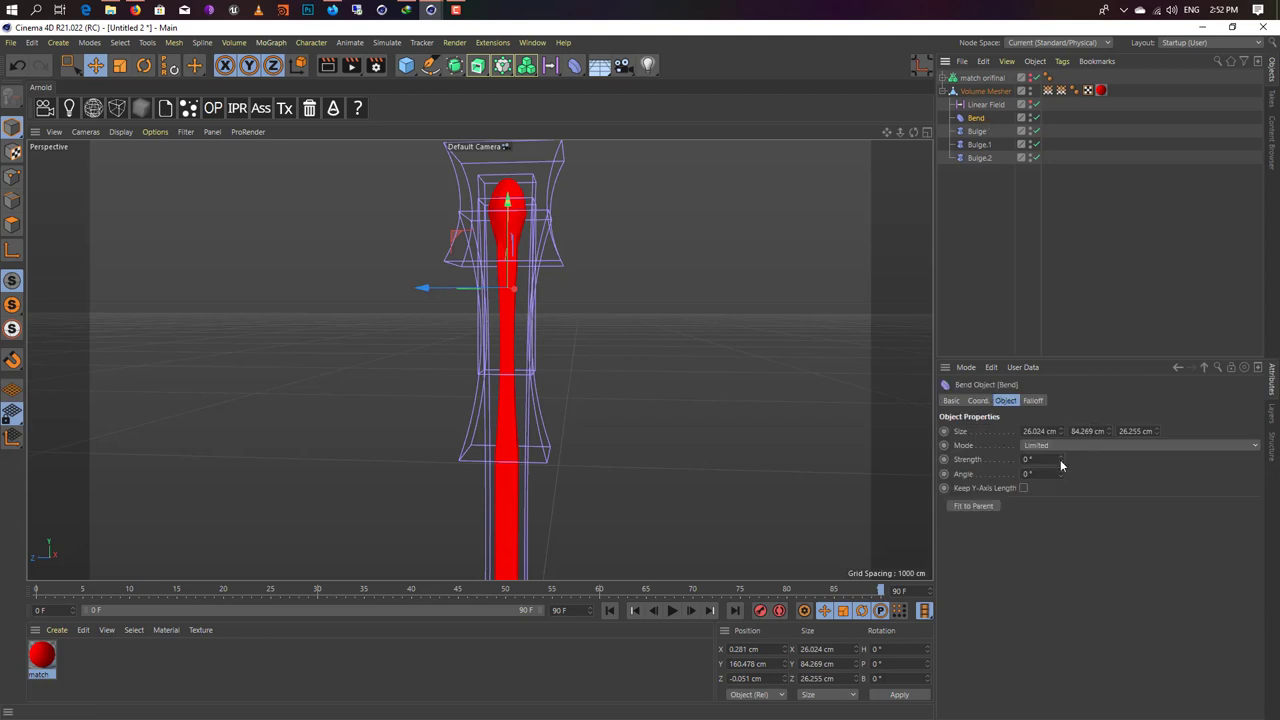
left_click_drag(1060, 460, 1061, 472)
key("ctrl+z")
Step: Stretch the Bend cage's height to 118.269 cm, then lower it slightly, angle still 0°
key("t")
left_click(977, 120)
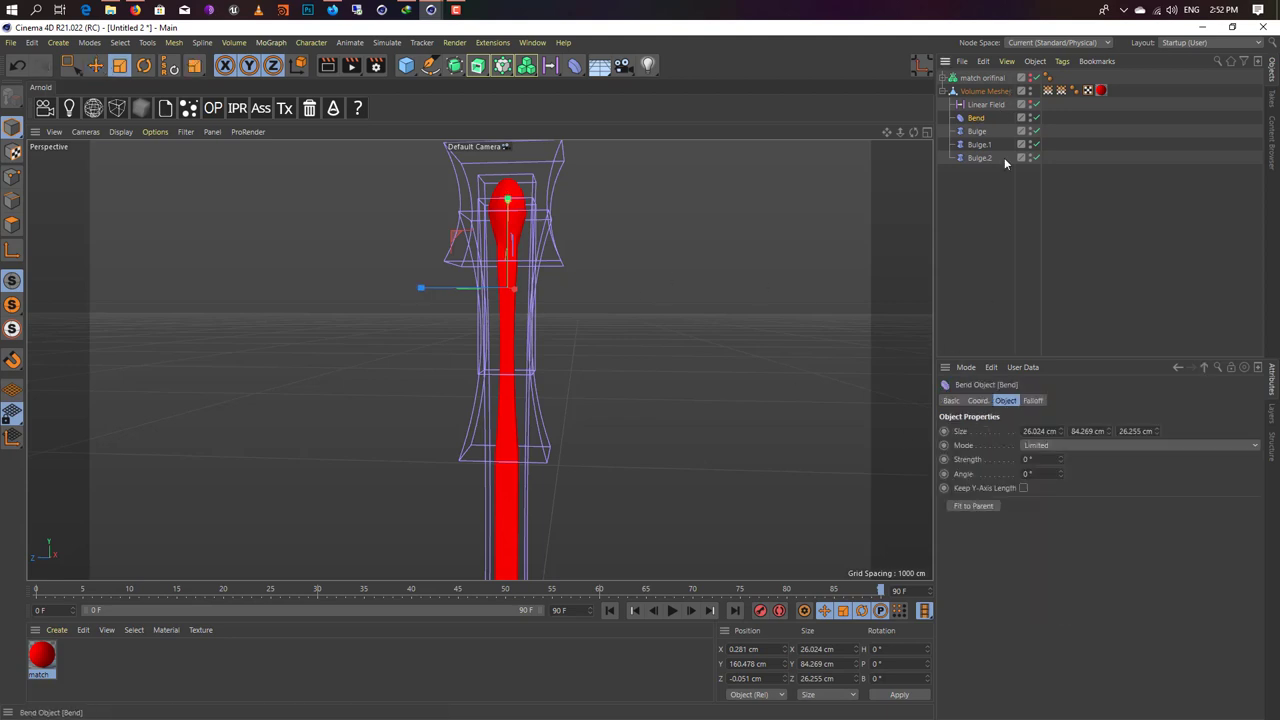
left_click_drag(508, 200, 500, 265)
key("e")
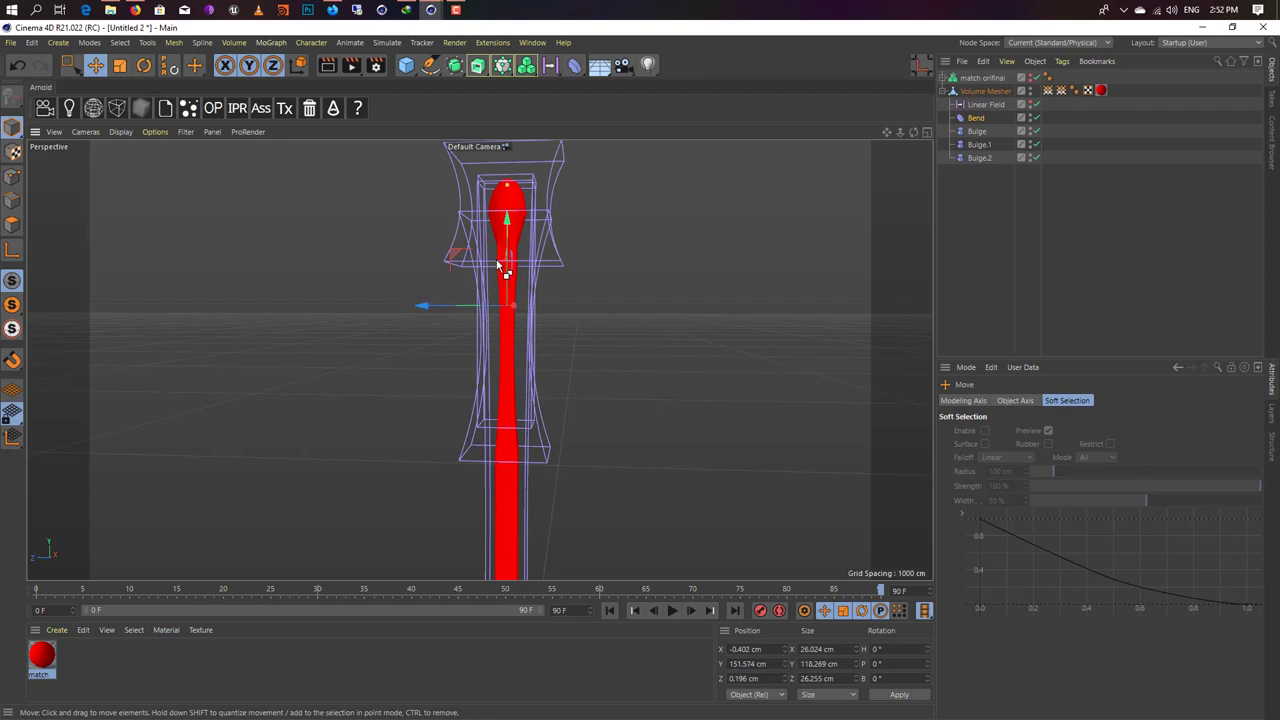
key("ctrl+z")
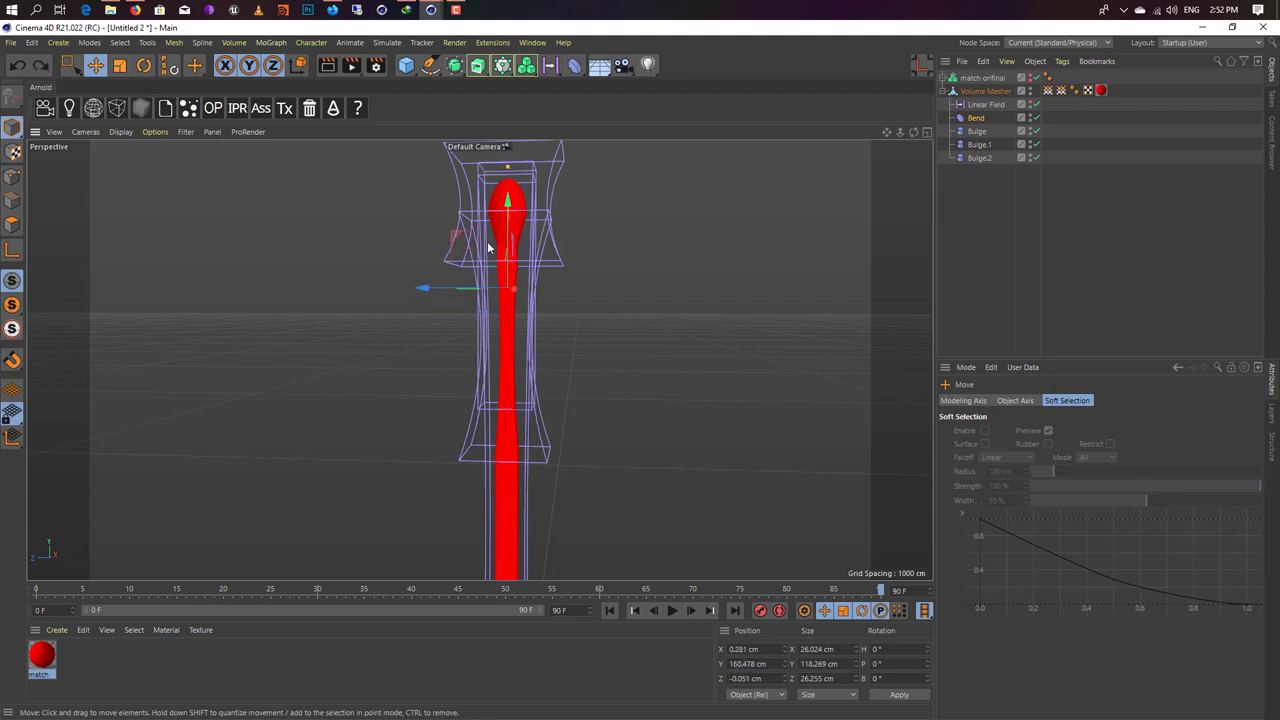
left_click_drag(507, 228, 507, 253)
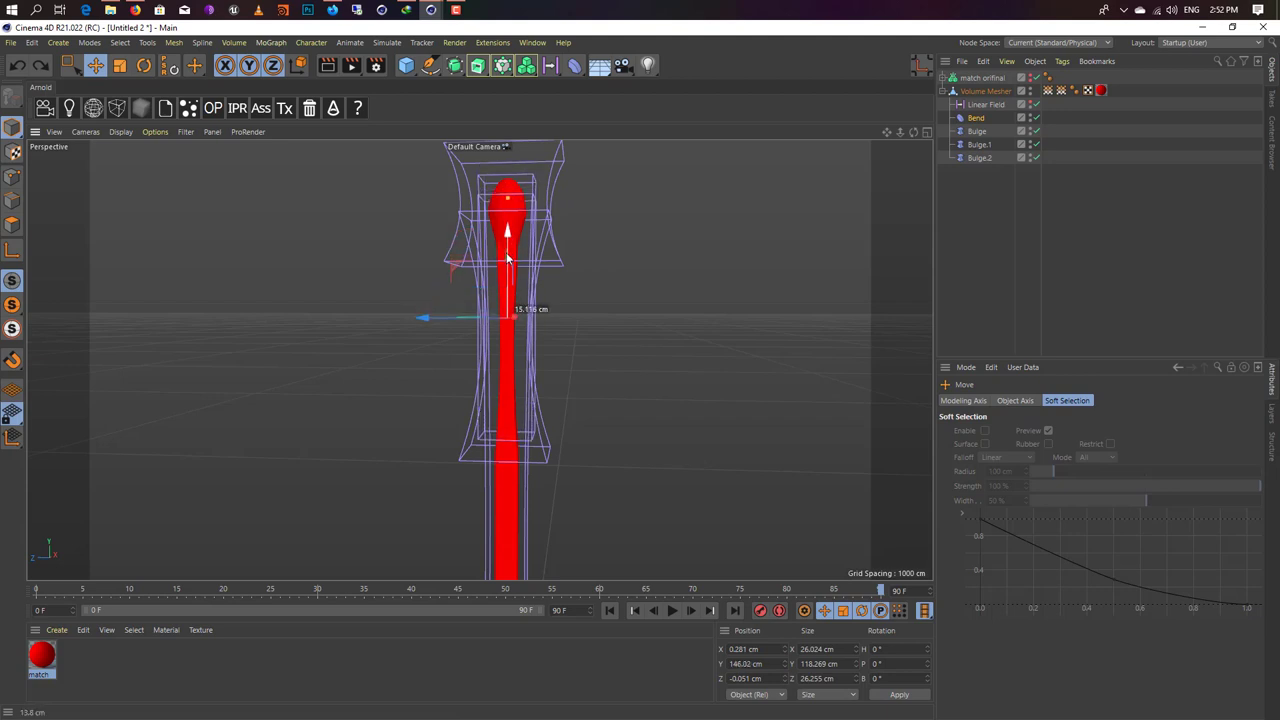
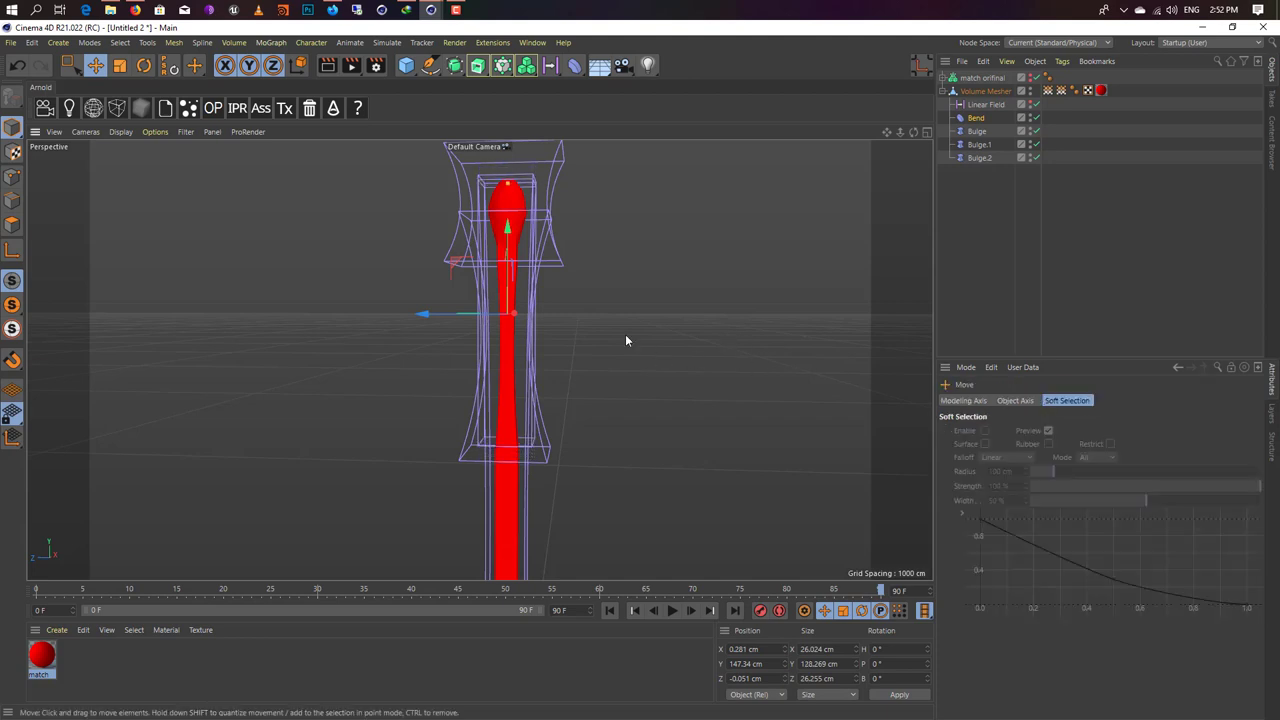
Step: Raise the Bend deformer on the match and set its Bend strength to 61°, checking from the side
left_click_drag(509, 263, 528, 232)
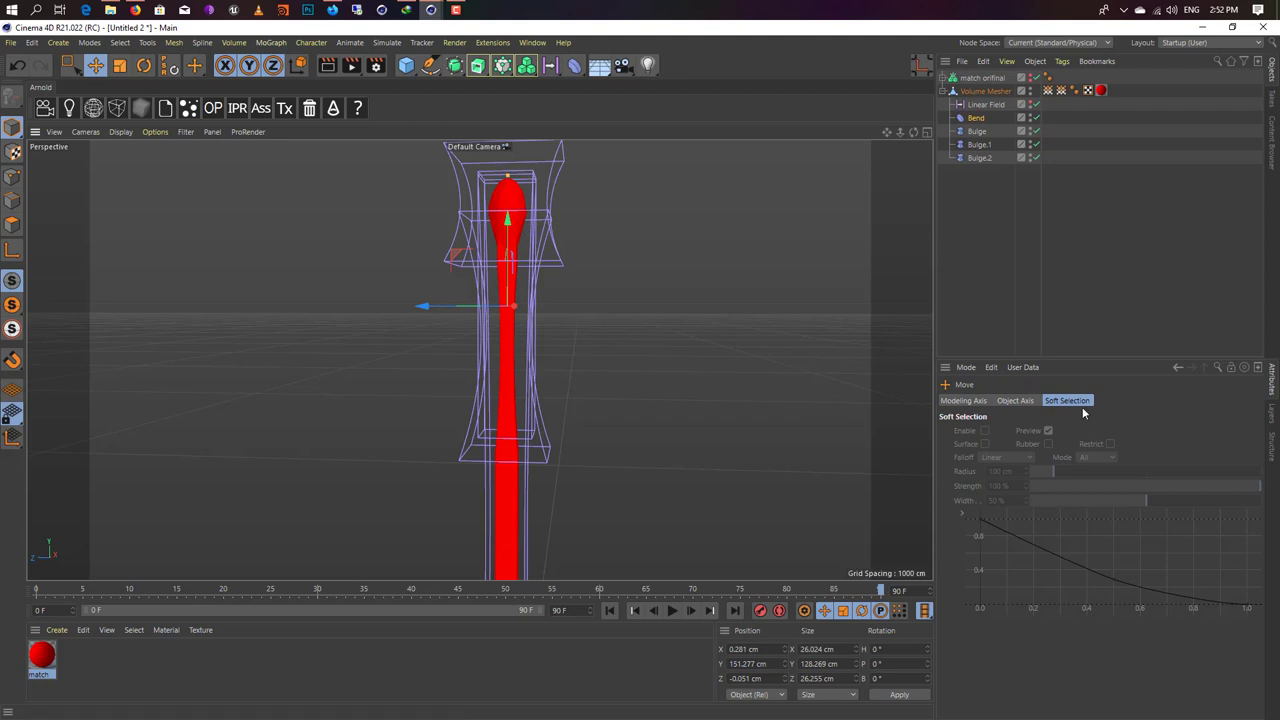
left_click(975, 118)
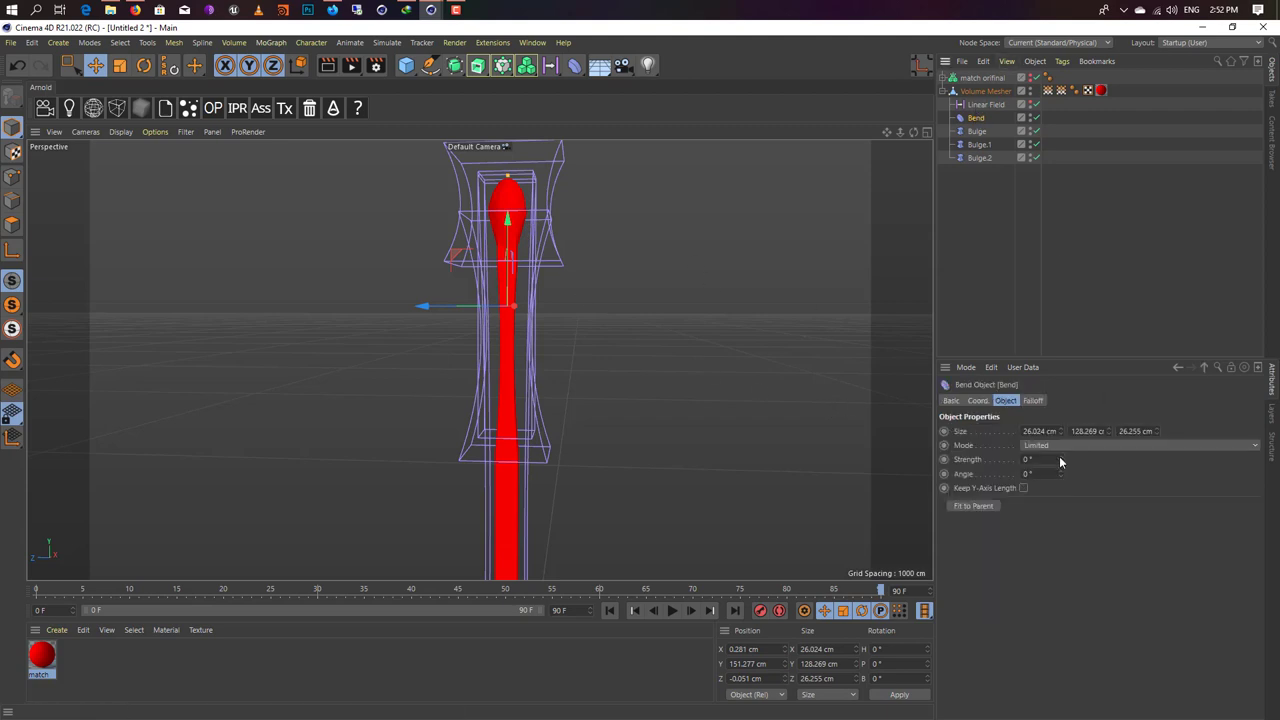
left_click_drag(1060, 459, 1144, 459)
left_click_drag(1060, 459, 1063, 459)
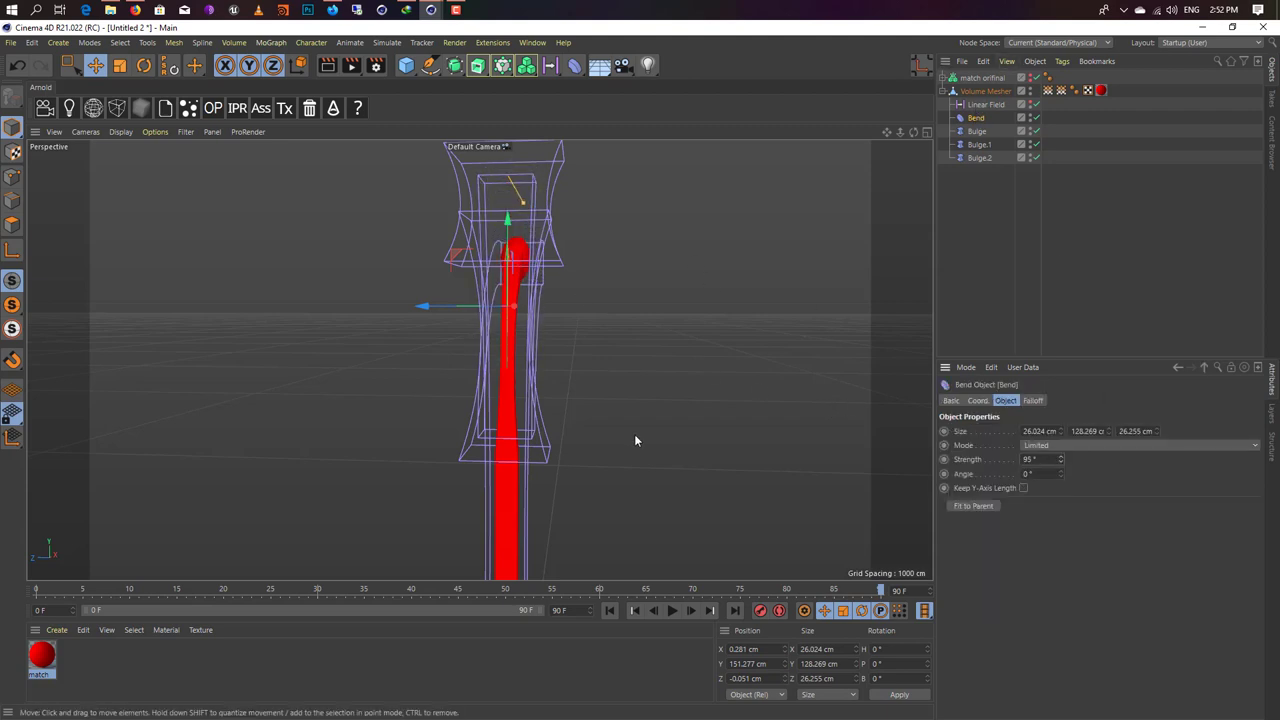
left_click_drag(521, 388, 343, 389, "alt")
left_click_drag(508, 431, 650, 430, "alt")
left_click_drag(1060, 463, 1060, 495)
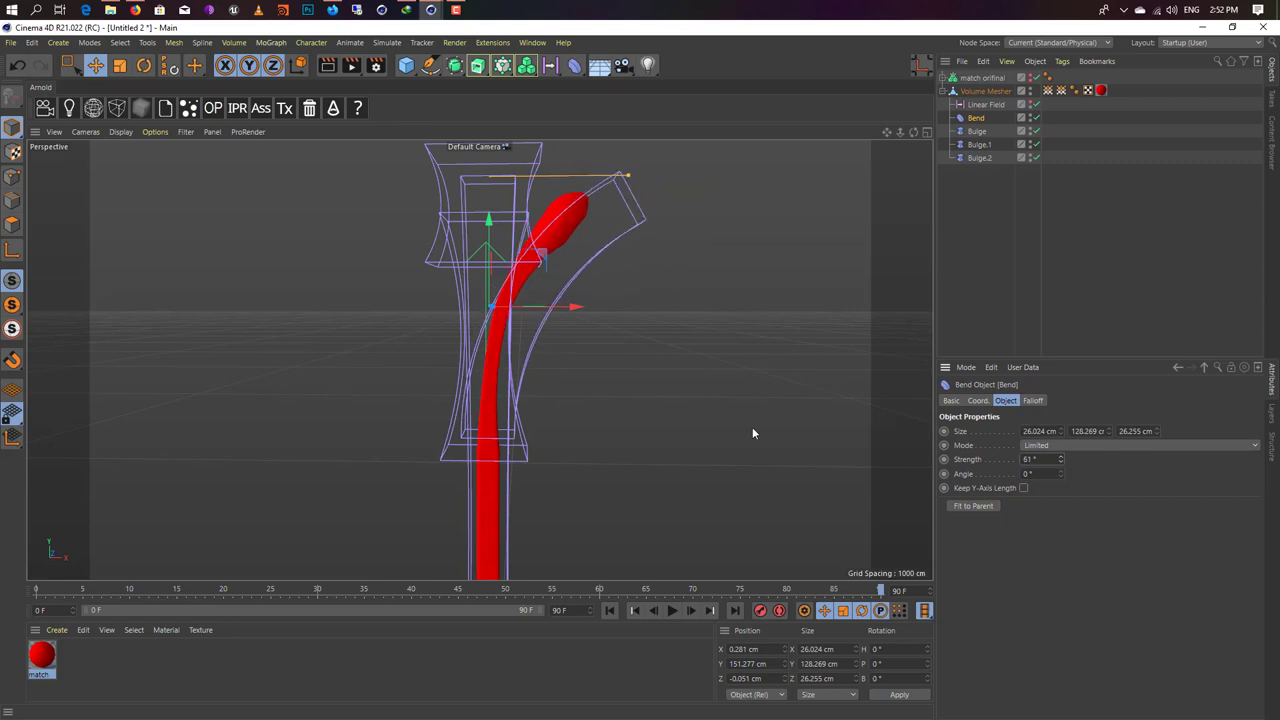
mouse_move(752, 427)
left_mouse_down("alt")
mouse_move(423, 378)
mouse_move(423, 317)
mouse_move(523, 337)
mouse_move(490, 420)
mouse_move(480, 514)
mouse_move(414, 371)
mouse_move(470, 390)
left_mouse_up("alt")
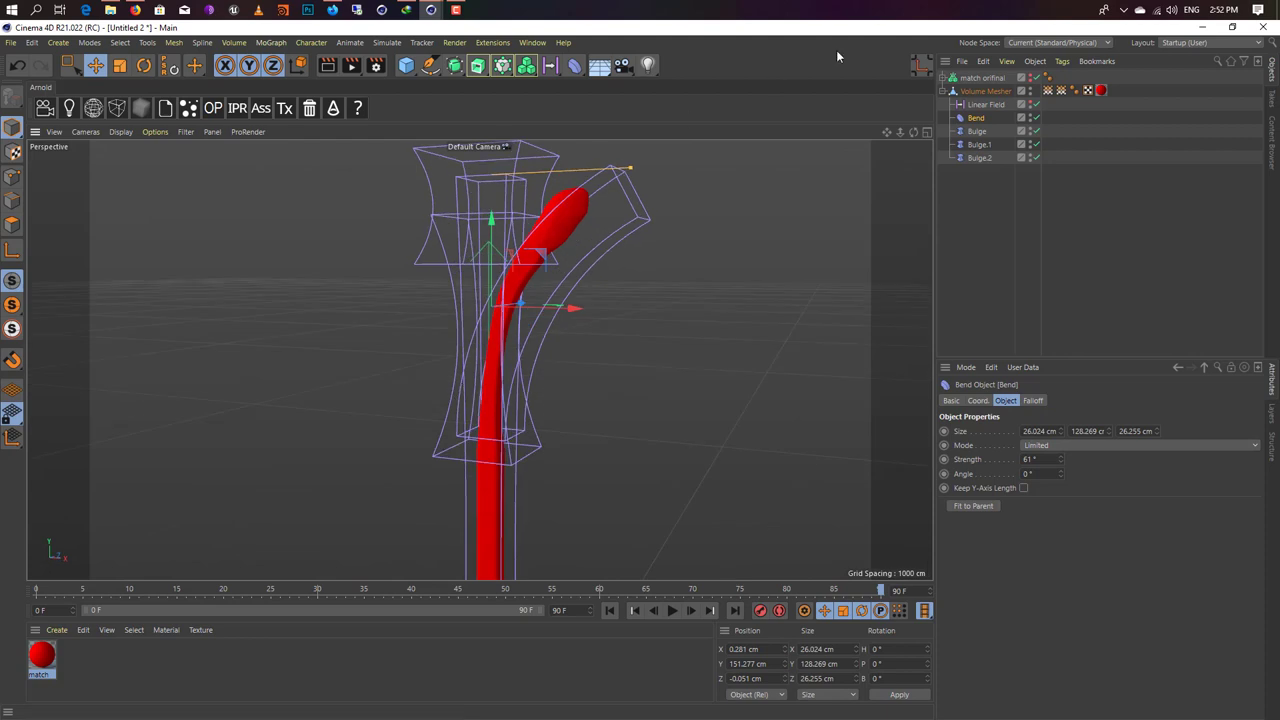
Step: Test a -30 % Bulge strength, undo it, and select the Volume Mesher
left_click(980, 133)
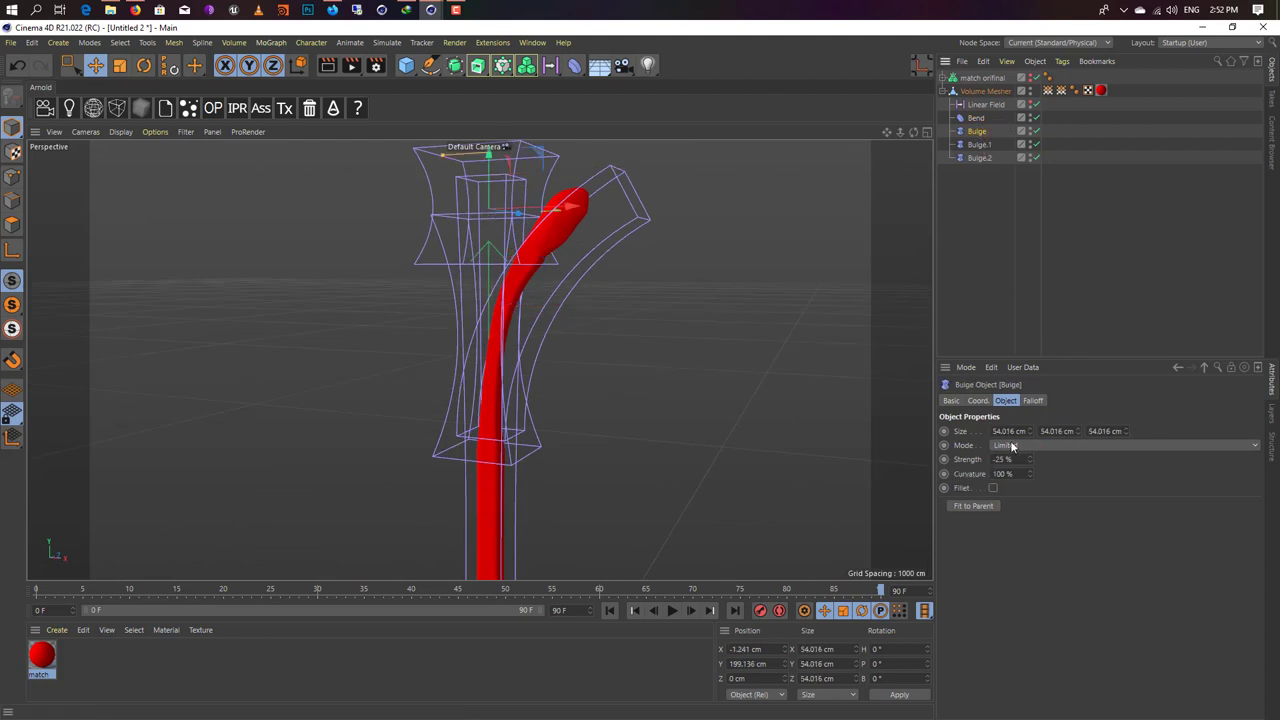
left_click_drag(1031, 461, 1025, 461)
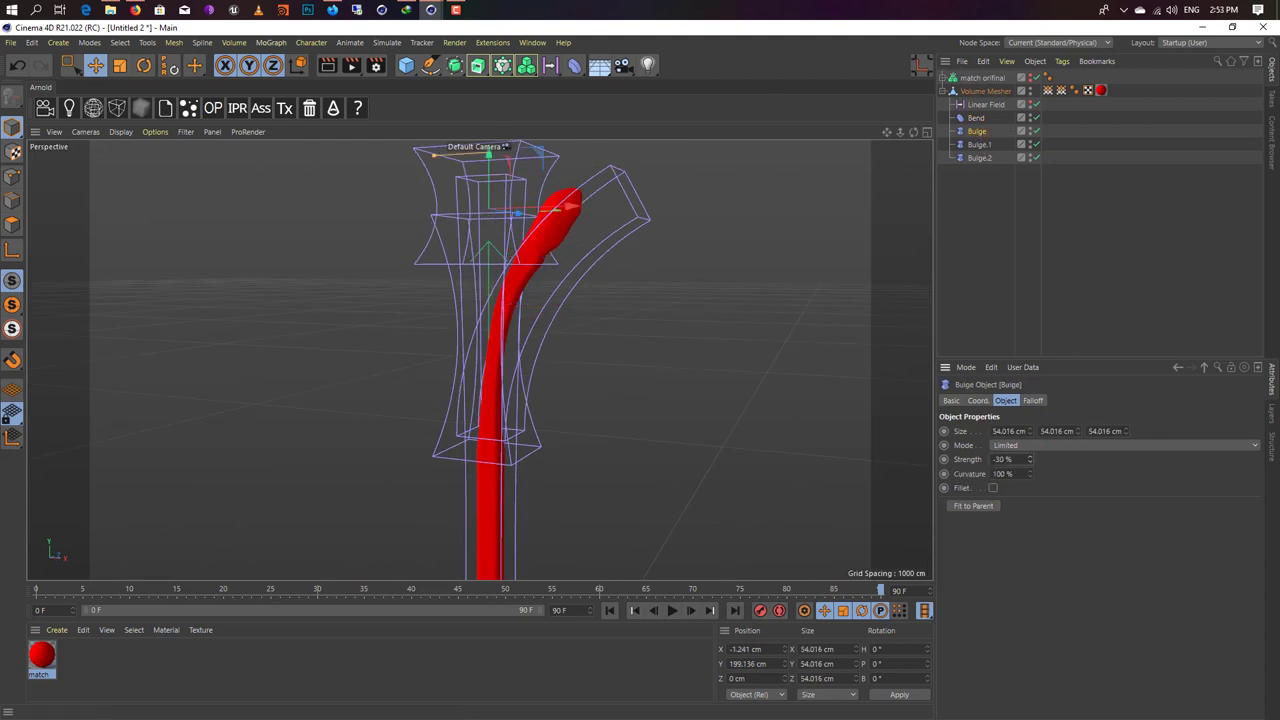
key("ctrl+z")
left_click_drag(697, 292, 657, 240, "alt")
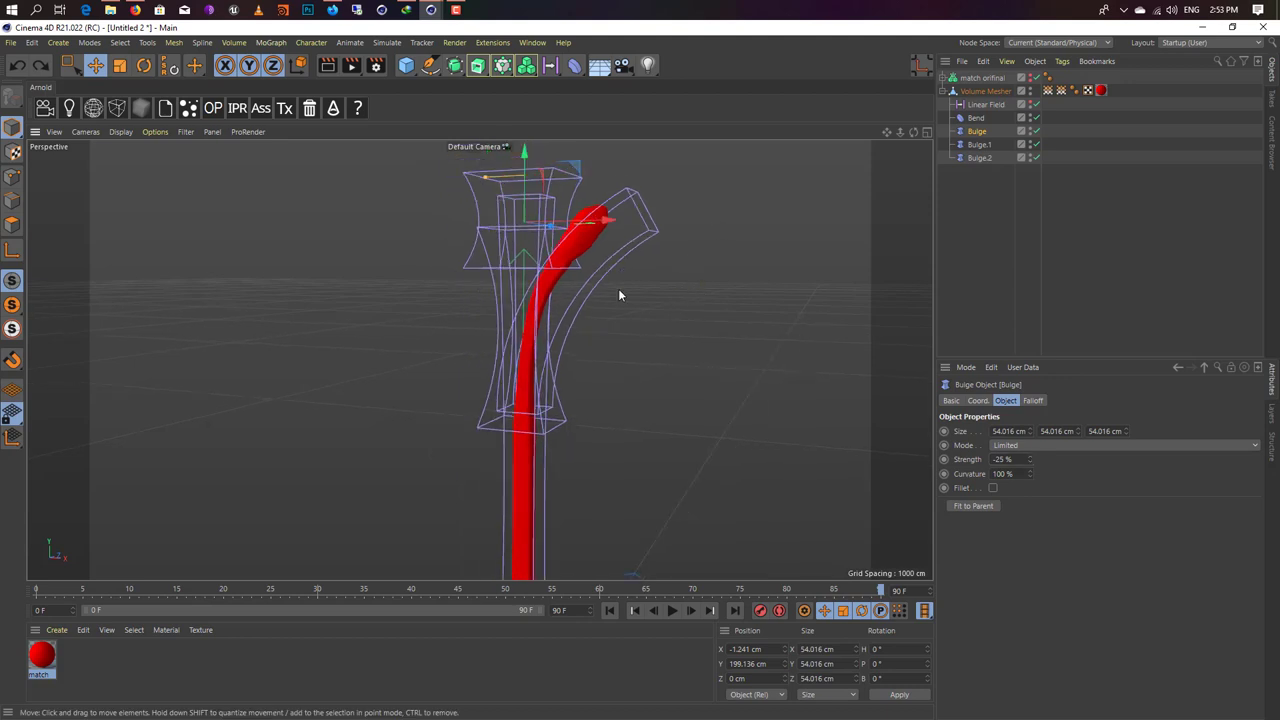
left_click(985, 91)
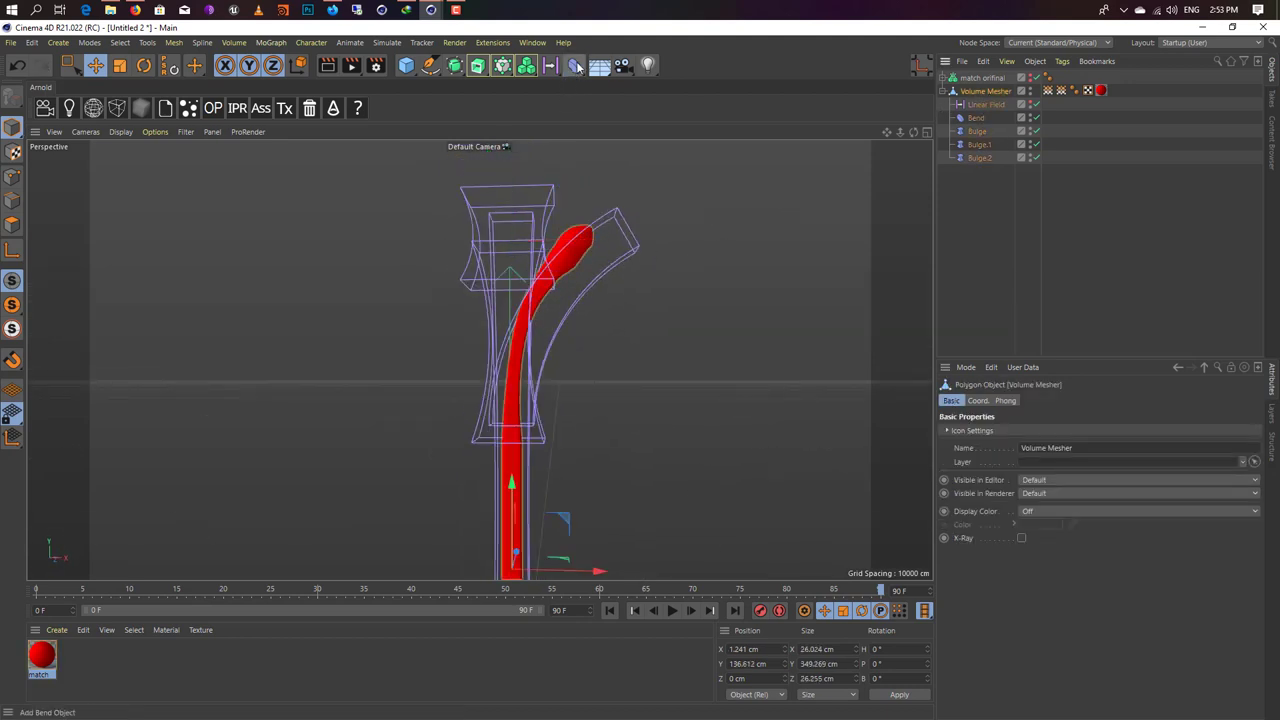
Step: Add a Displacer deformer under the Volume Mesher, placed below the Linear Field
left_click(574, 65)
left_click(644, 230)
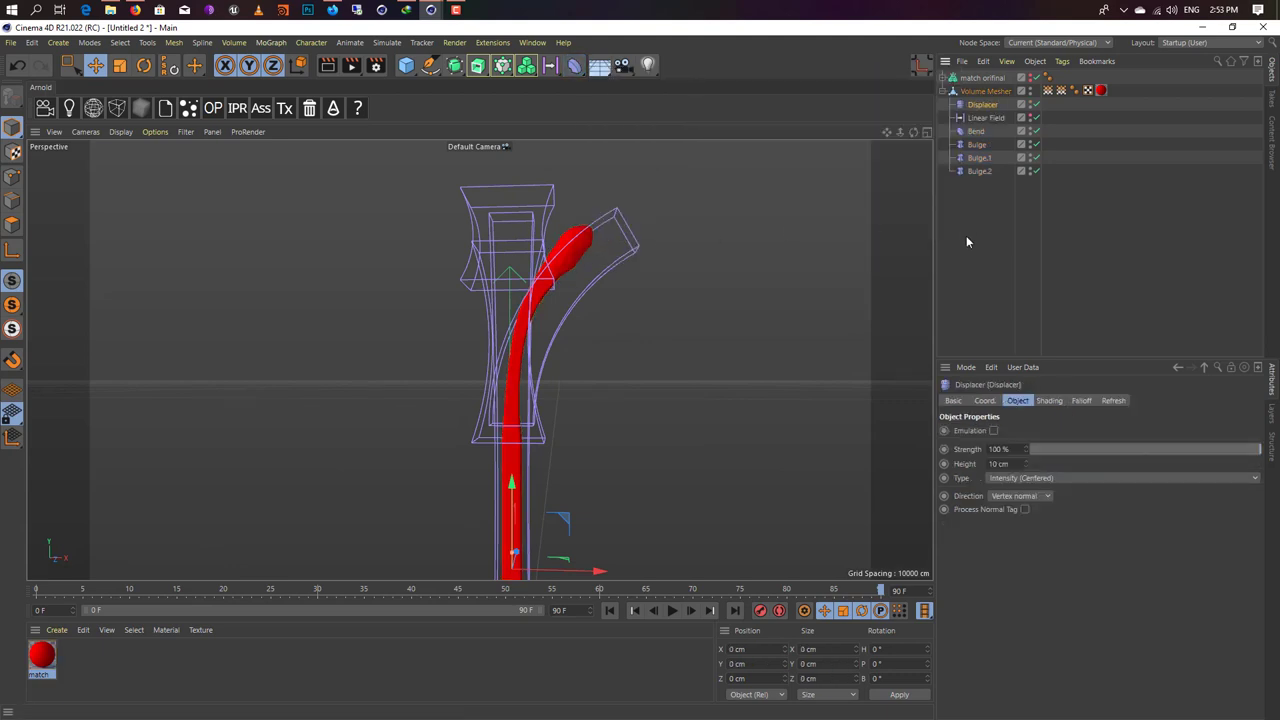
left_click_drag(990, 107, 990, 118)
Step: Set the Displacer's shader to Noise and raise its Global Scale to 74%
left_click(1051, 402)
left_click(985, 444)
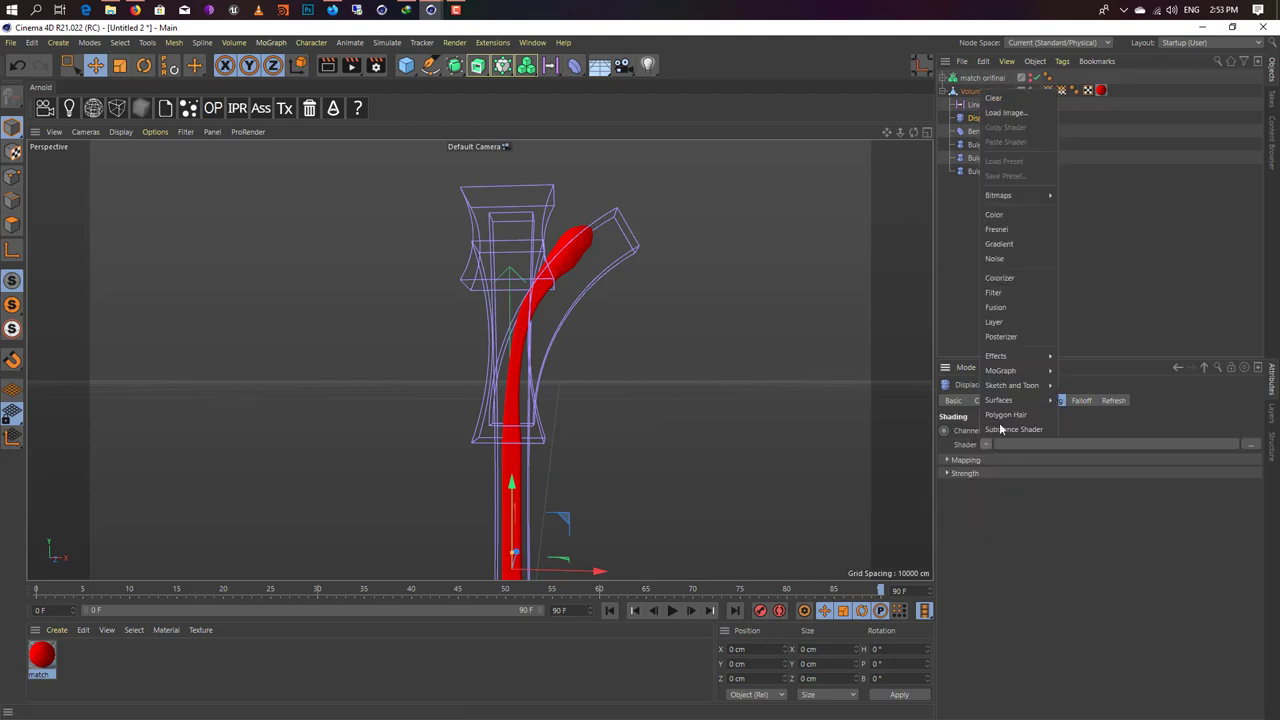
left_click(1013, 253)
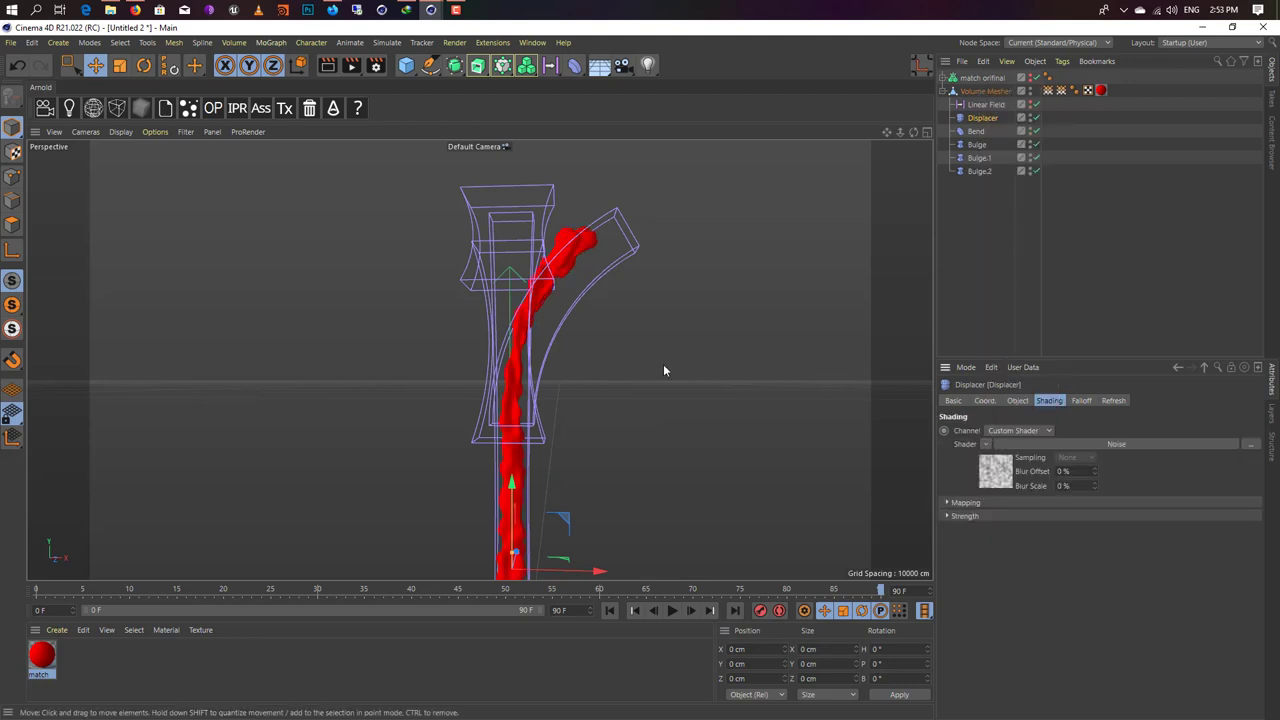
middle_click_drag(663, 364, 654, 293, "alt")
left_click_drag(655, 293, 544, 331, "alt")
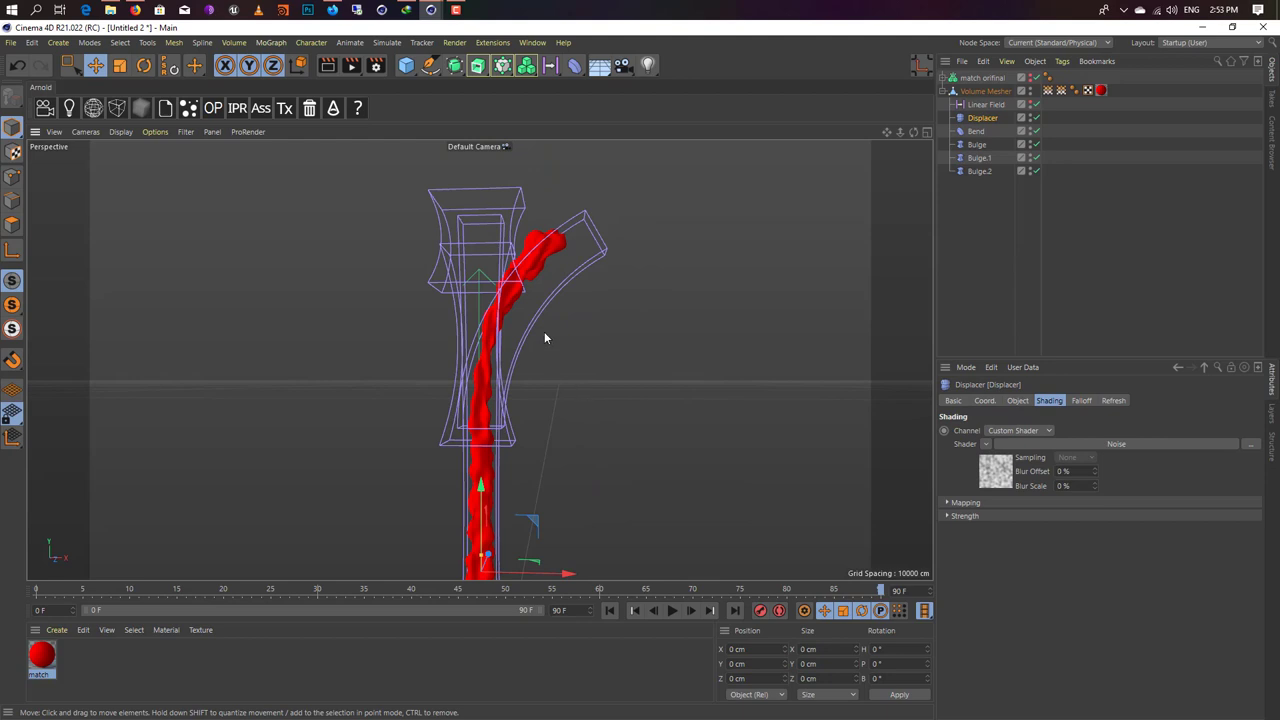
left_click(1049, 444)
mouse_move(1062, 596)
left_mouse_down()
mouse_move(1110, 596)
mouse_move(1020, 596)
mouse_move(1050, 596)
left_mouse_up()
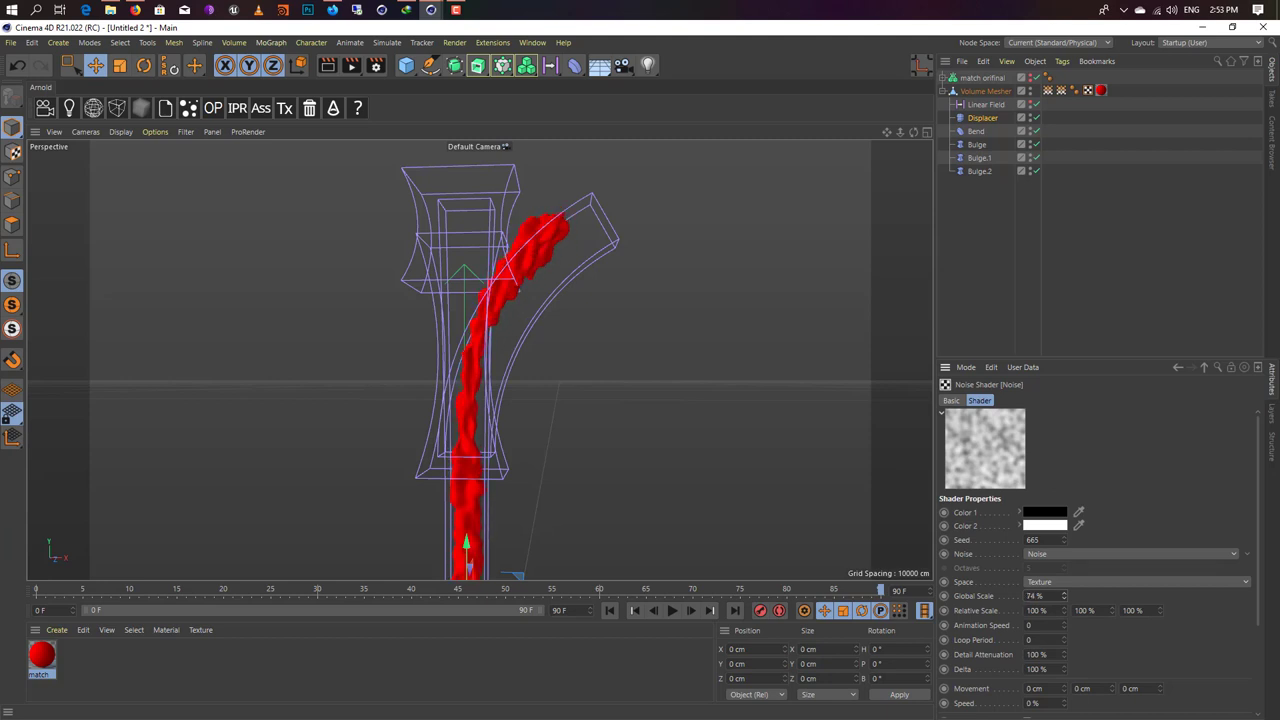
Step: Lower the Displacer Height to 3 cm and Strength to 83 %, then orbit to check the match
left_click(983, 118)
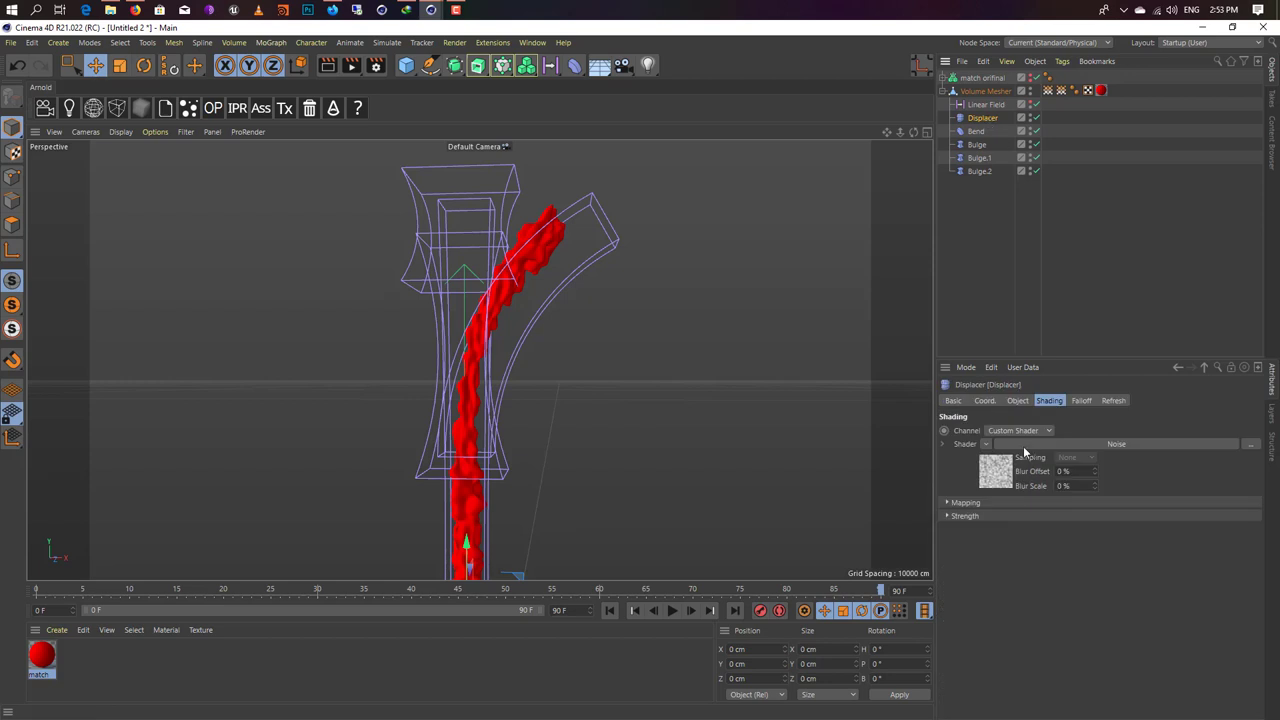
left_click(1013, 401)
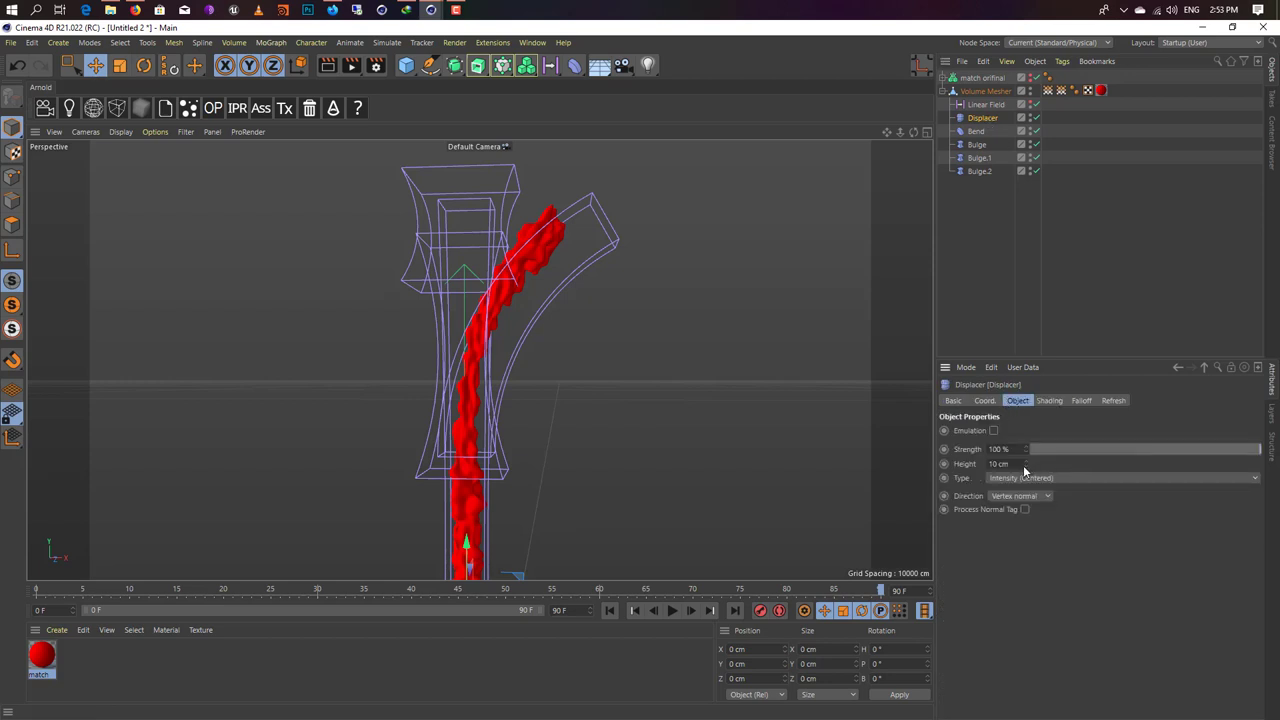
left_click_drag(1024, 467, 1000, 467)
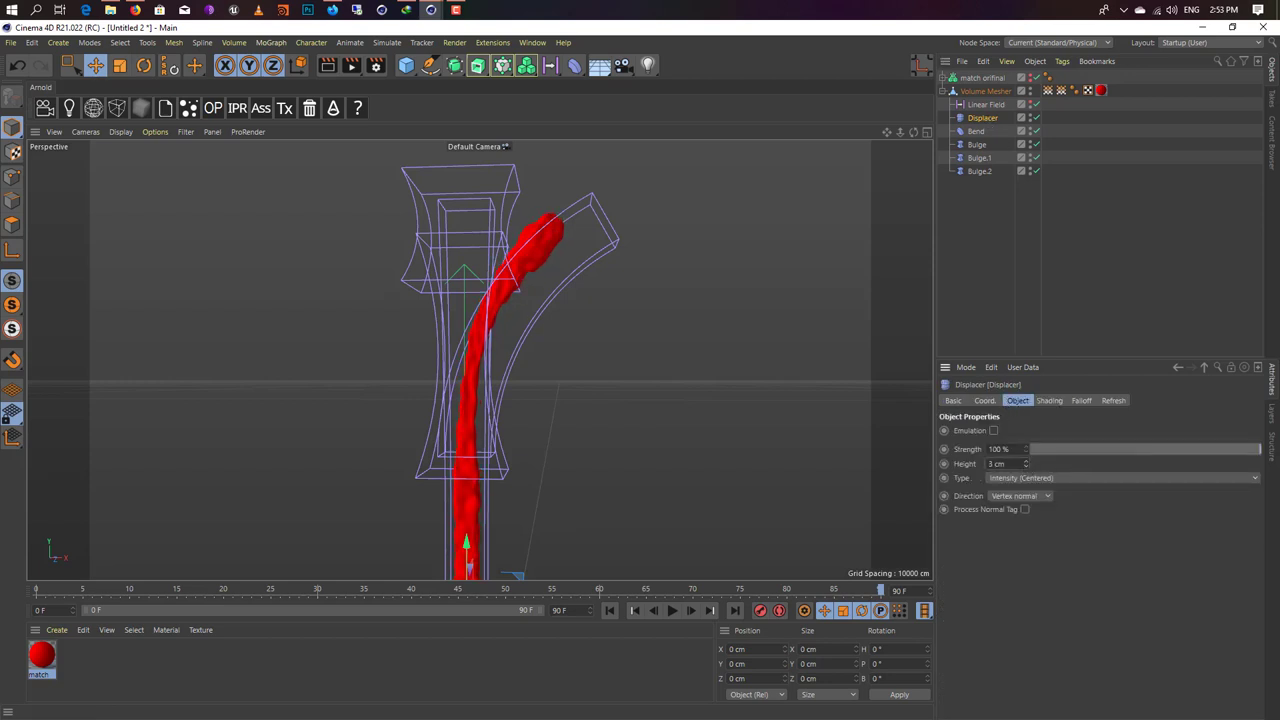
left_click_drag(1256, 449, 1249, 450)
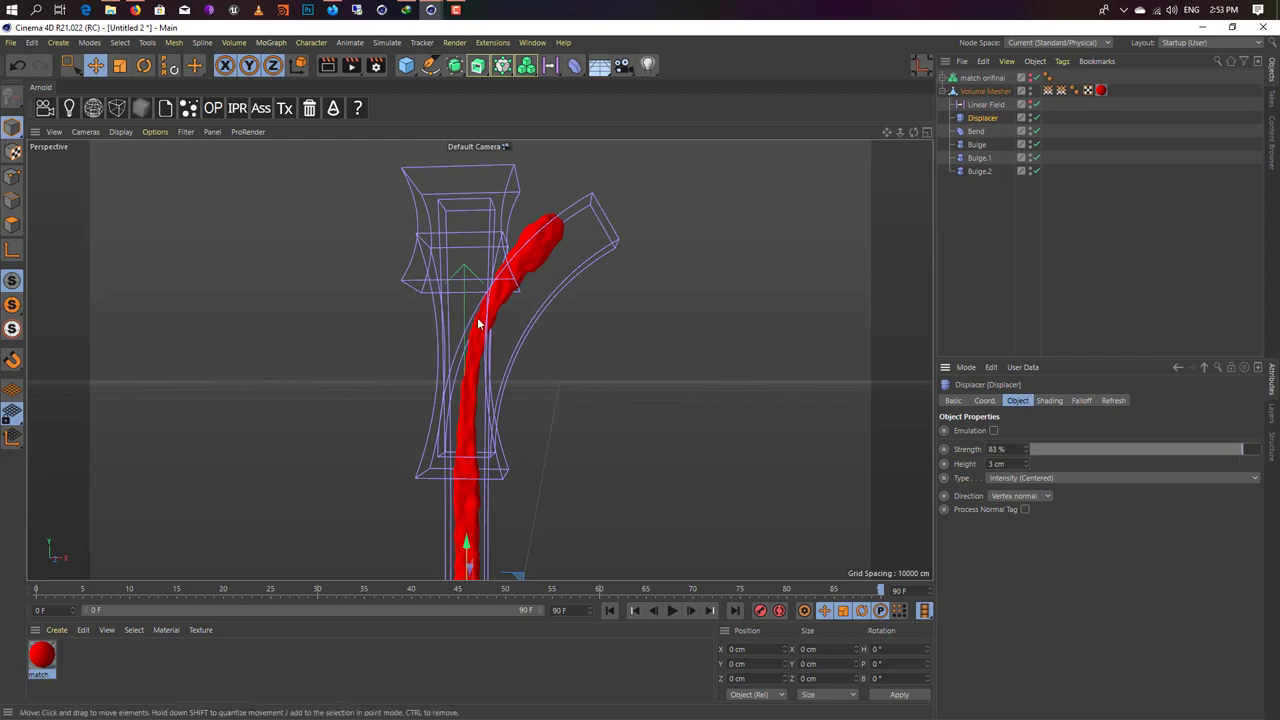
mouse_move(381, 298)
left_mouse_down("alt")
mouse_move(698, 402)
mouse_move(584, 357)
mouse_move(640, 340)
left_mouse_up("alt")
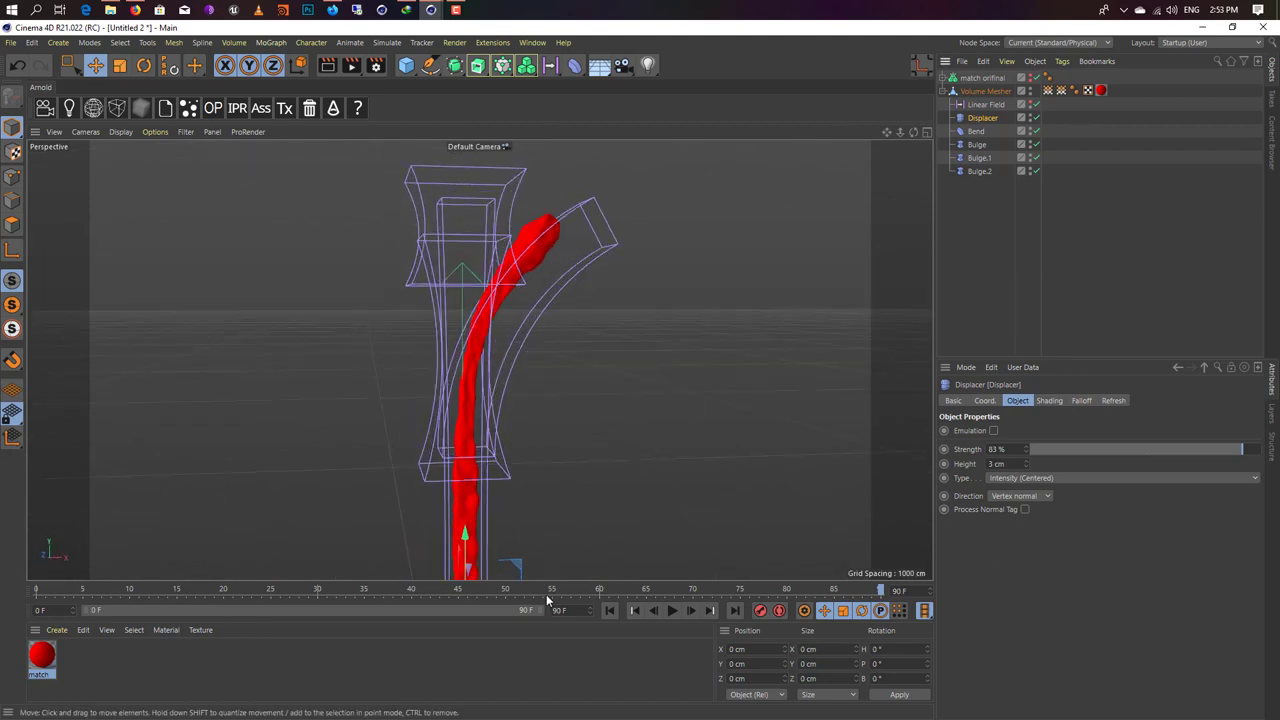
left_click_drag(480, 320, 449, 334, "alt")
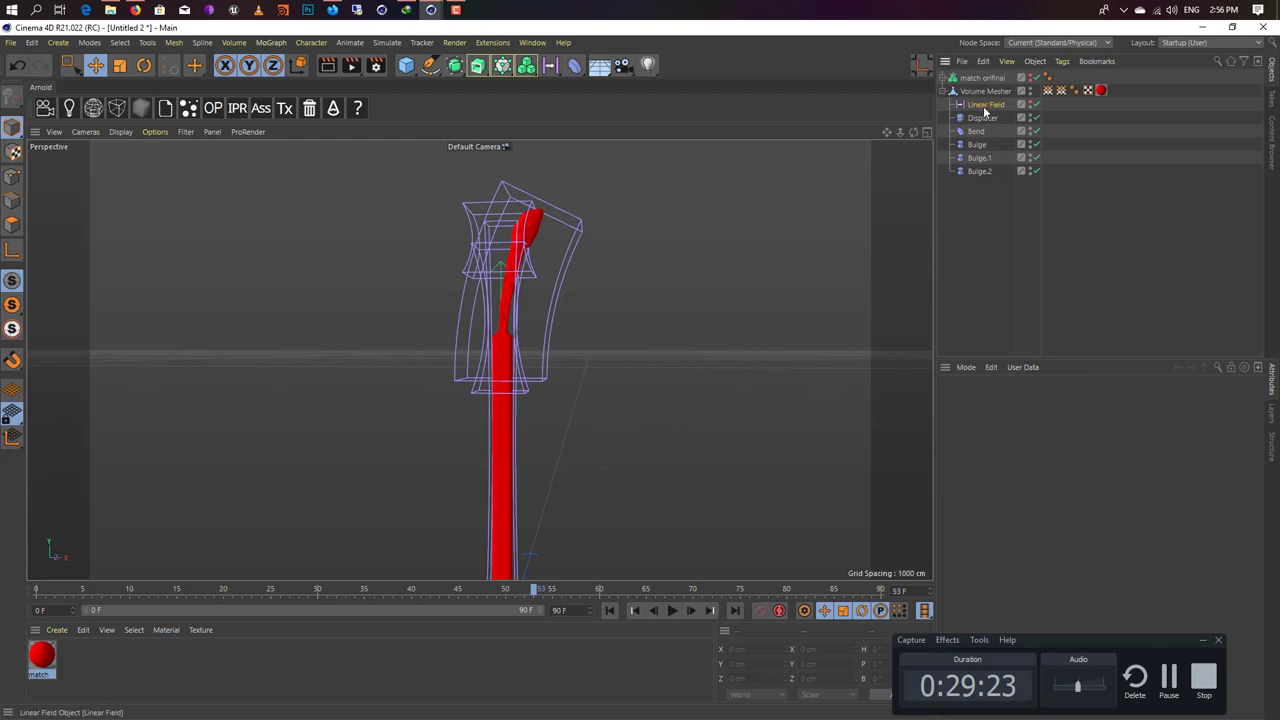
Step: Work through the deformer stack in the Object Manager, rewind to frame 0, and pick the Bend deformer
left_click(986, 105)
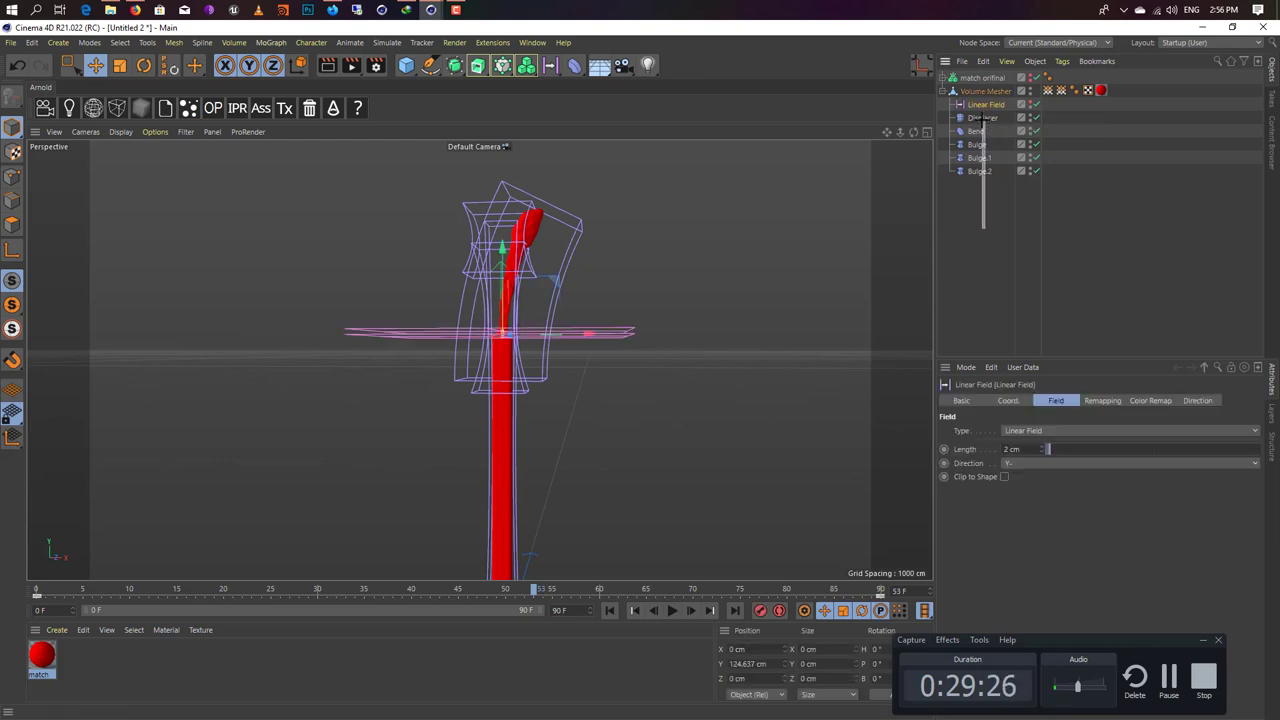
left_click(983, 118)
left_click(979, 171, "shift")
left_click(980, 457)
key("Delete")
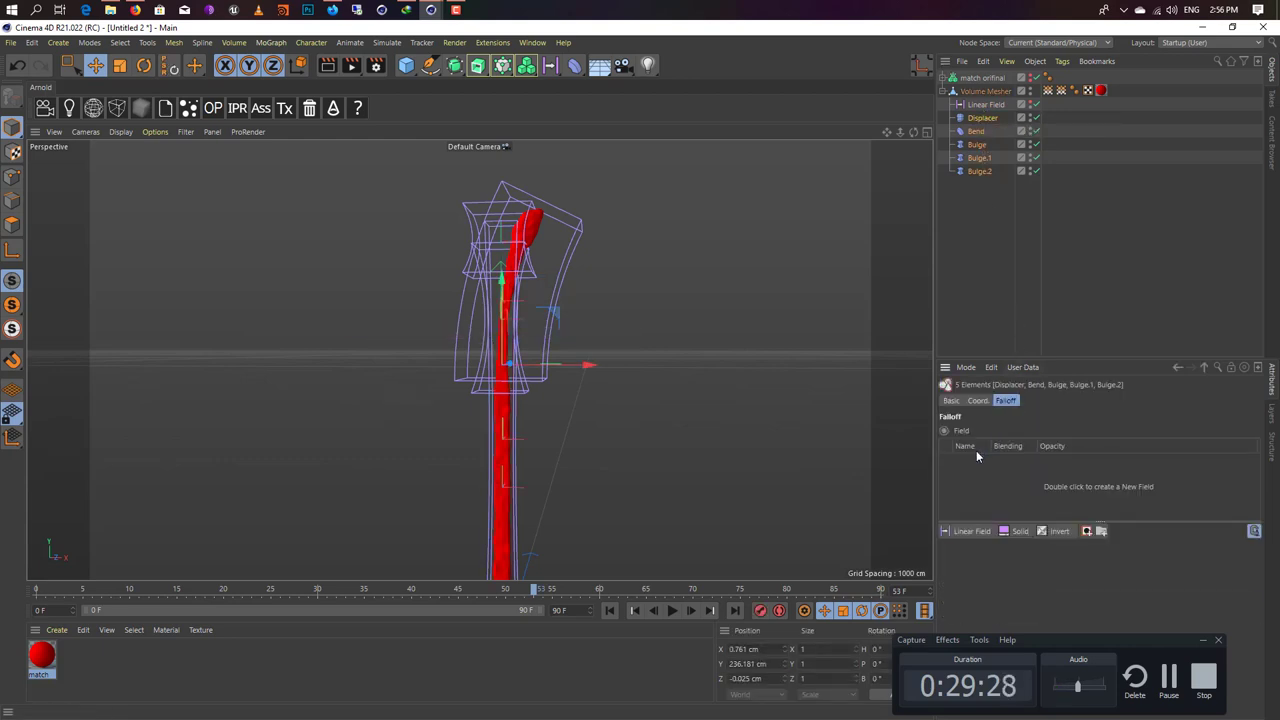
left_click(612, 613)
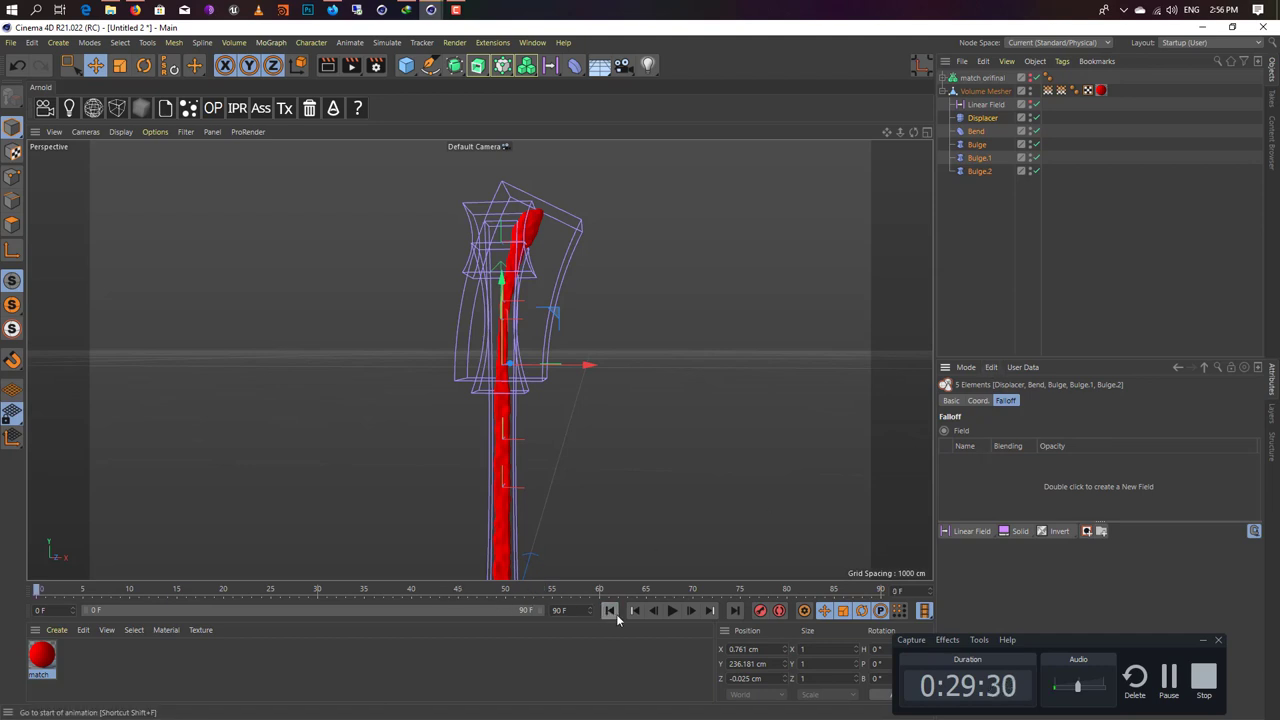
mouse_move(551, 303)
left_mouse_down("alt")
mouse_move(548, 316)
mouse_move(523, 251)
mouse_move(534, 306)
mouse_move(591, 286)
left_mouse_up("alt")
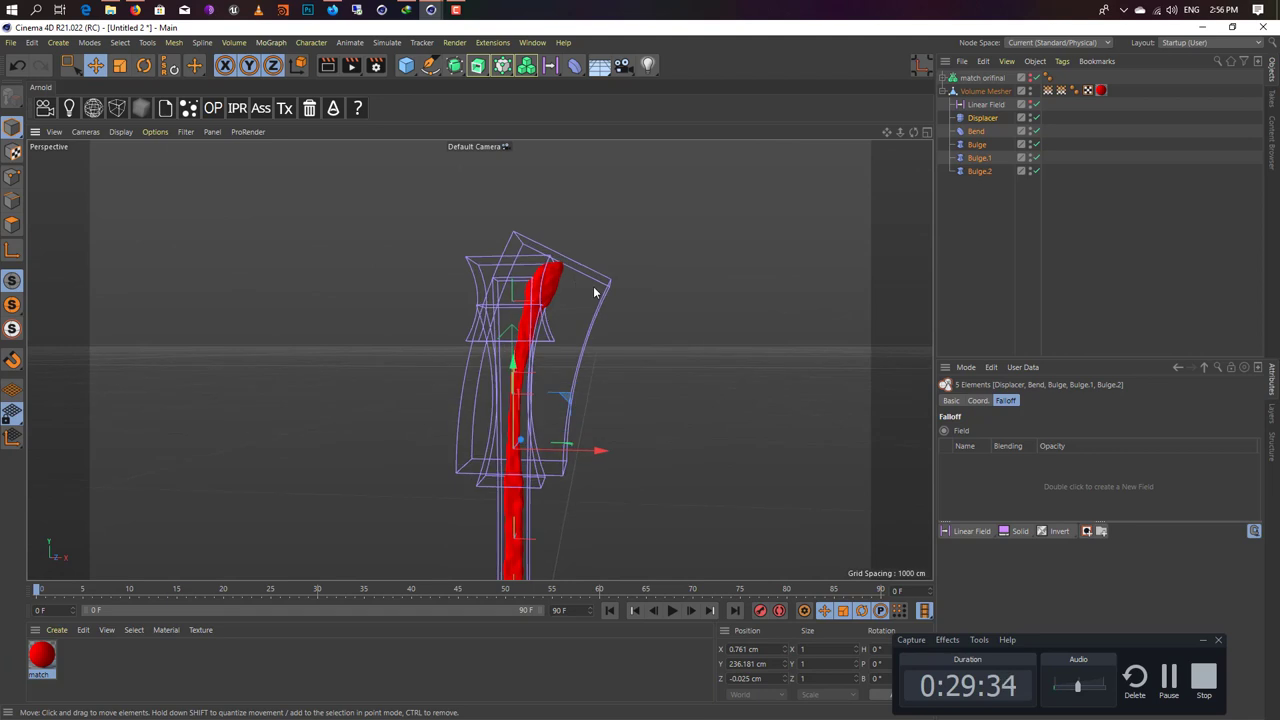
left_click(601, 308)
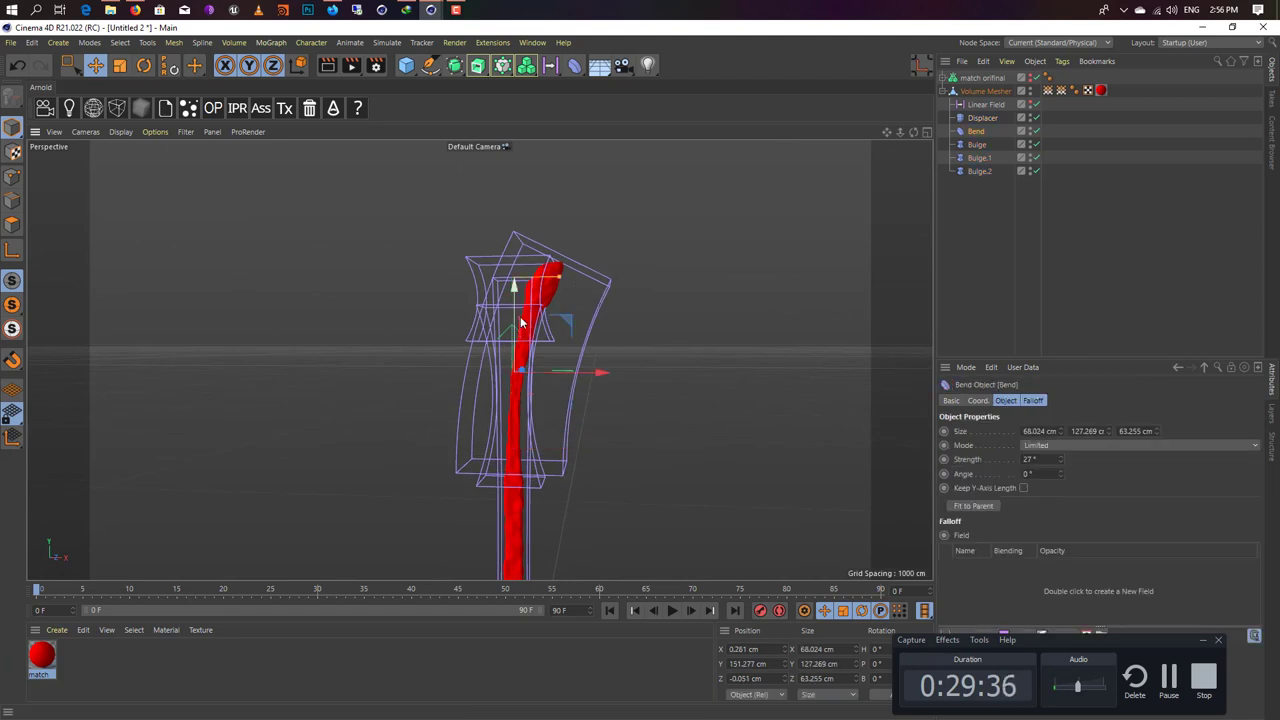
Step: Move the Bend deformer up, try scaling it and undo, then set Bend strength to 48°
mouse_move(520, 322)
left_mouse_down()
mouse_move(530, 242)
mouse_move(515, 262)
mouse_move(518, 281)
mouse_move(530, 275)
left_mouse_up()
key("t")
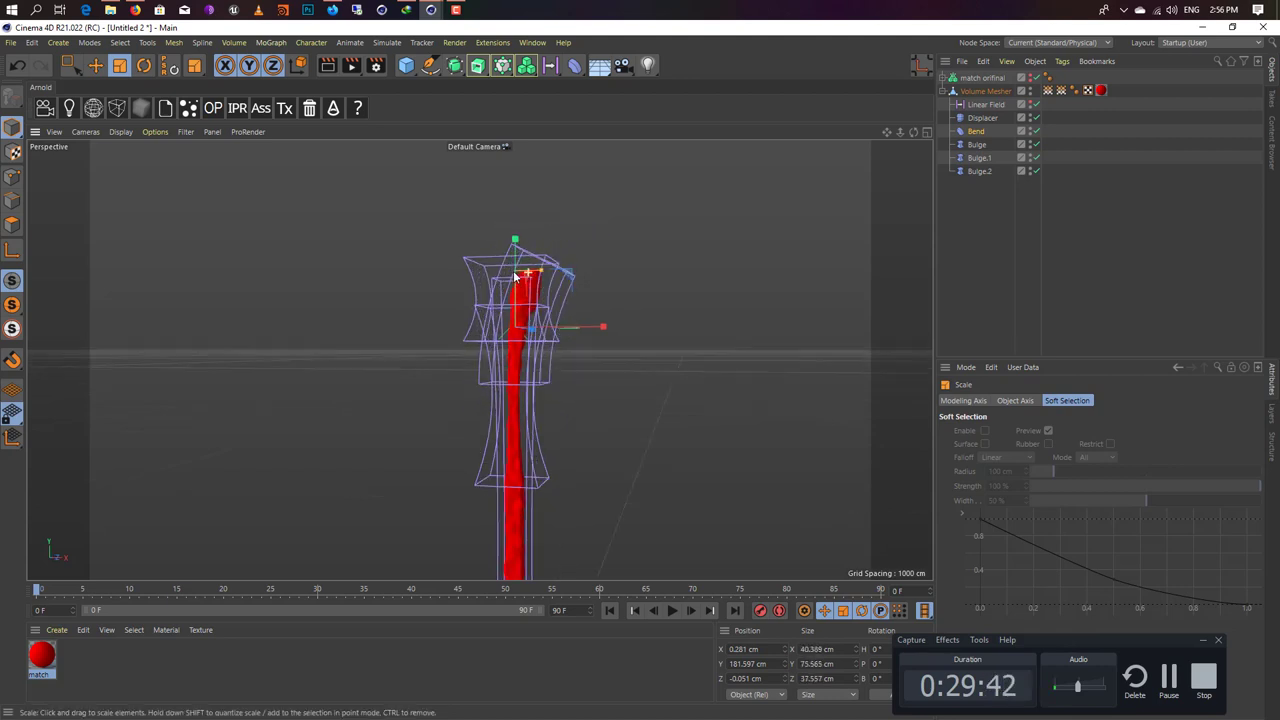
key("ctrl+z")
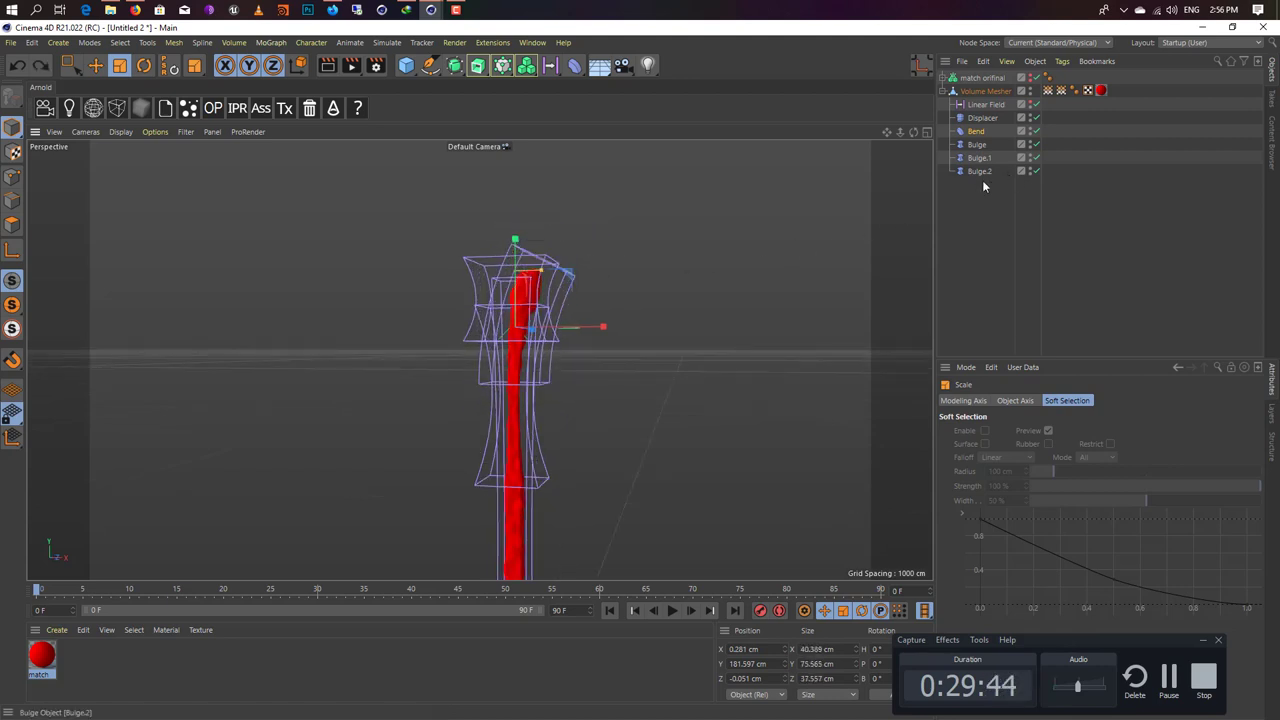
left_click(975, 133)
left_click_drag(1061, 459, 1071, 449)
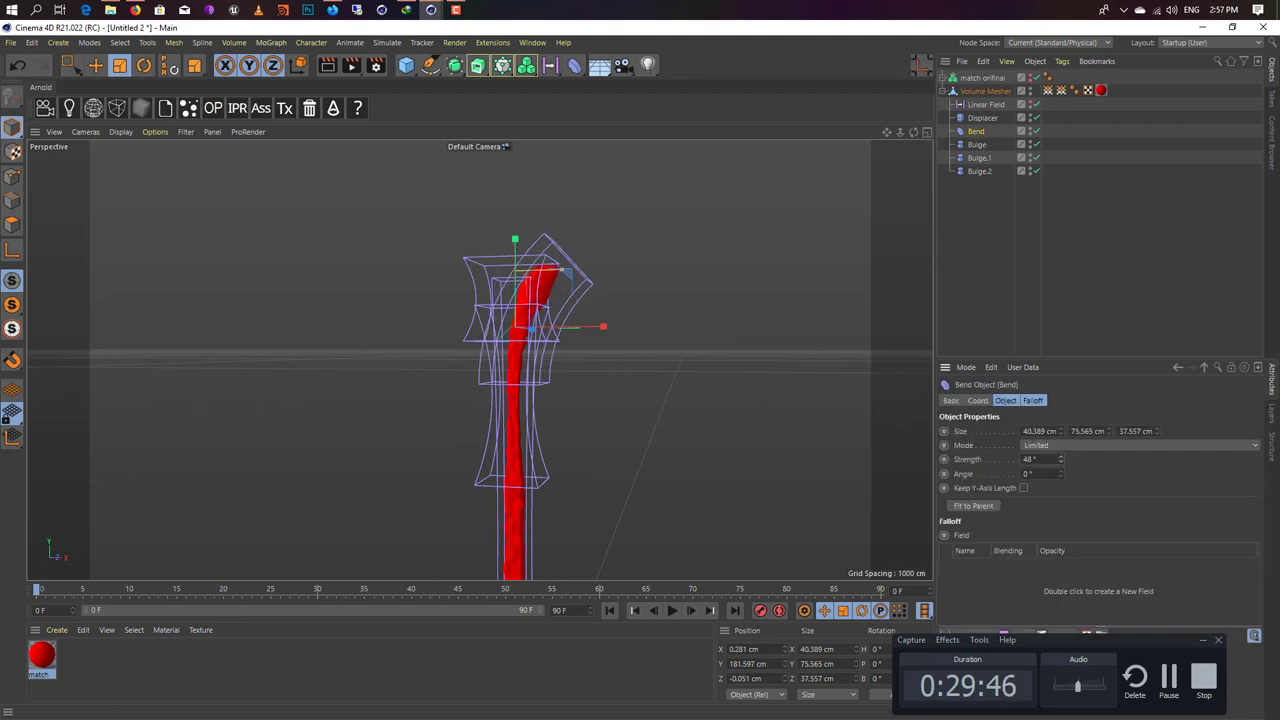
Step: Lower the Bend deformer along Y to about 153.384 cm, undoing the overshoot
key("e")
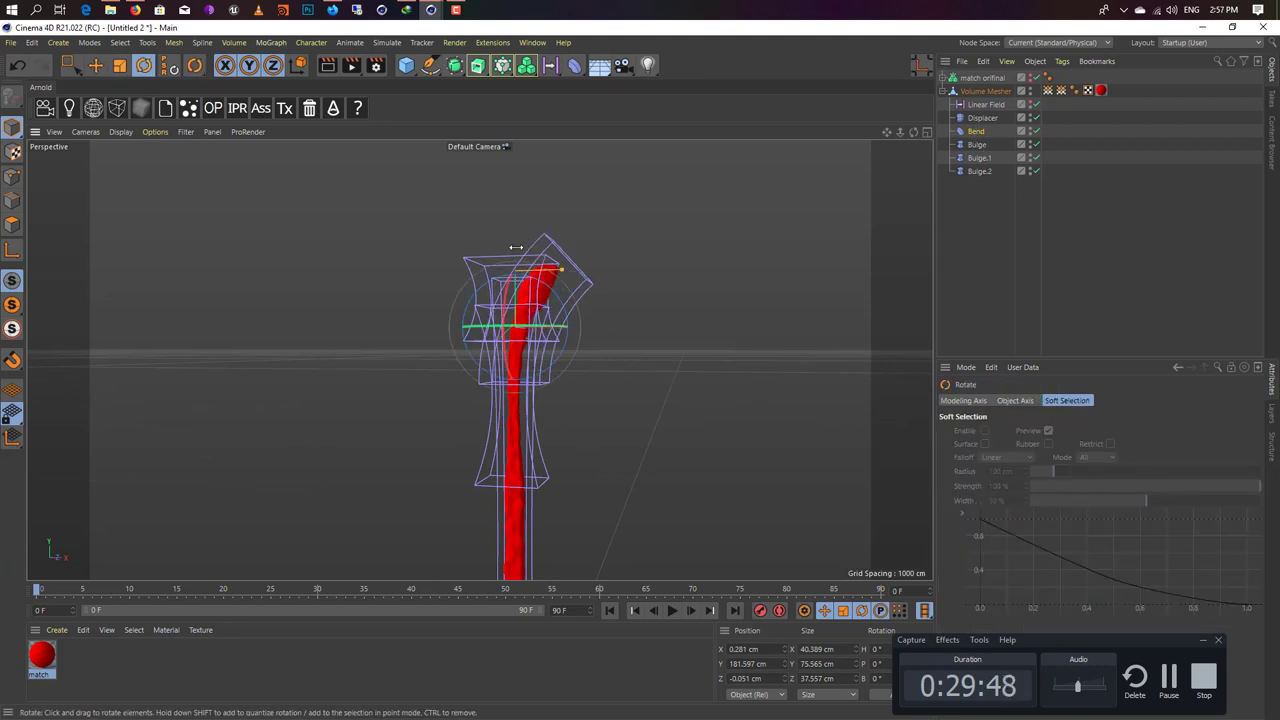
left_click_drag(515, 258, 516, 279)
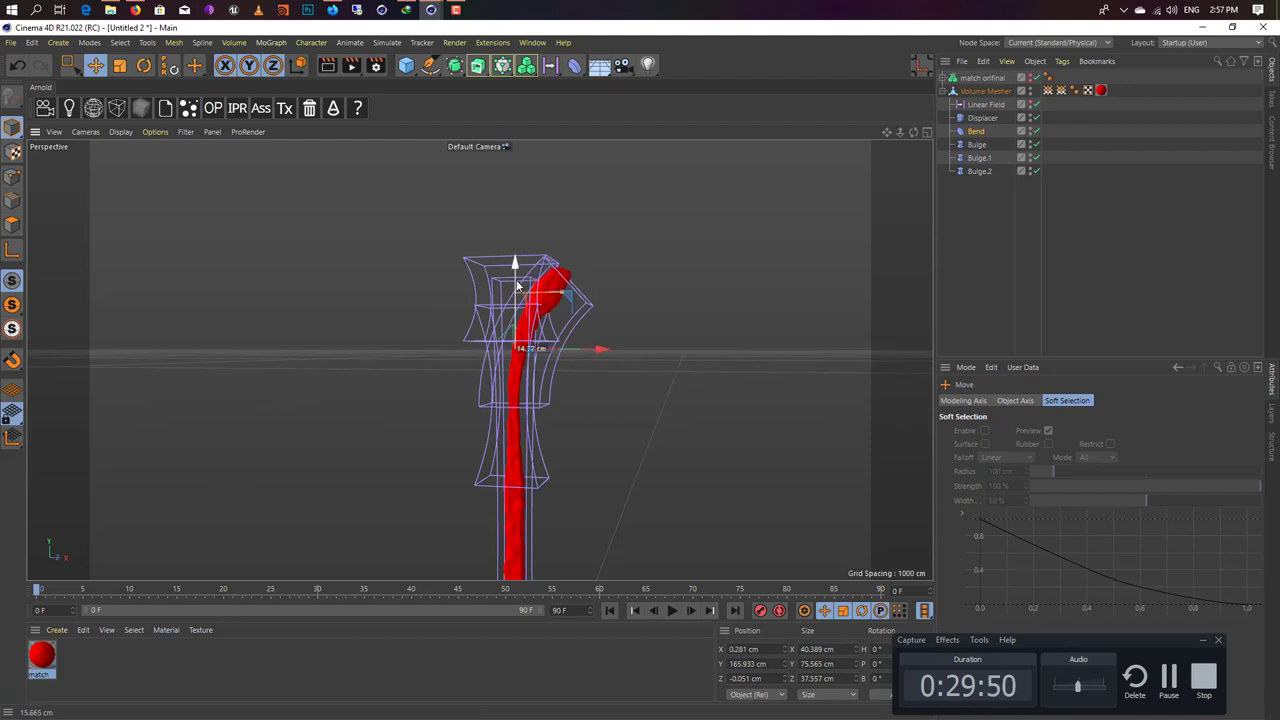
key("t")
key("e")
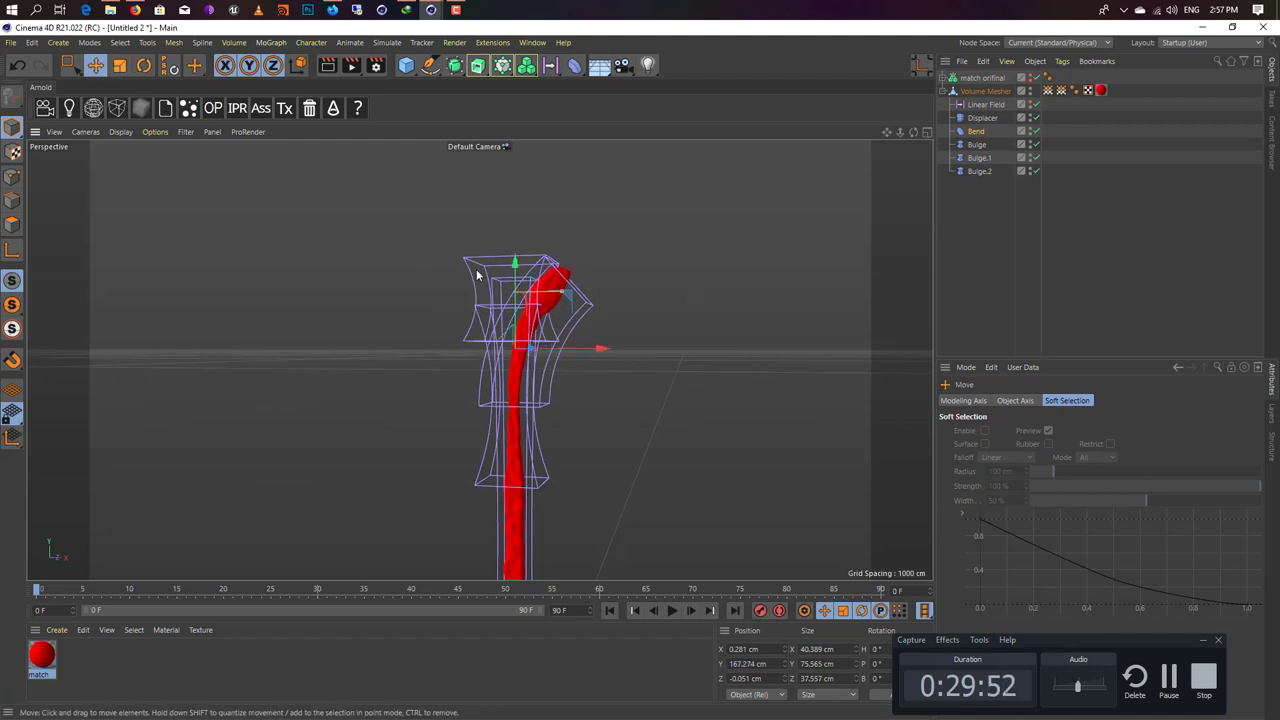
mouse_move(515, 262)
left_mouse_down()
mouse_move(516, 300)
mouse_move(543, 327)
left_mouse_up()
key("ctrl+z")
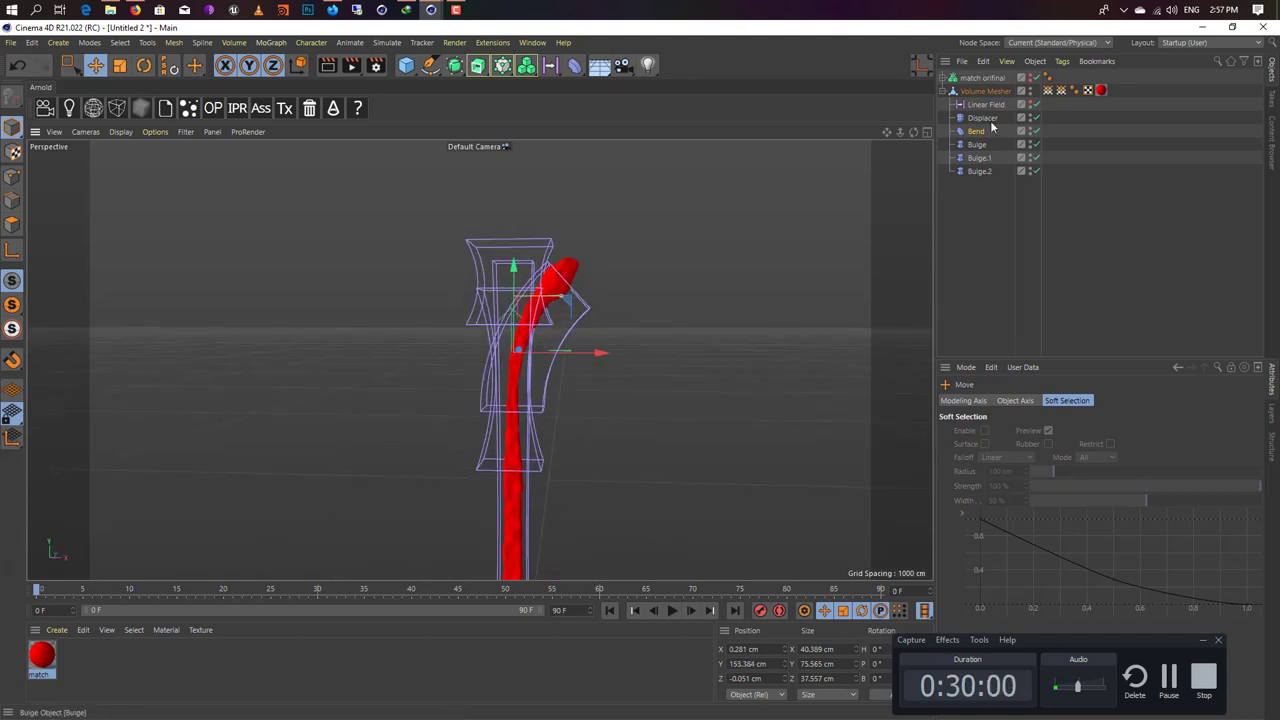
Step: Add a new Linear Field to the Displacer's falloff and move it up the matchstick
left_click(985, 105)
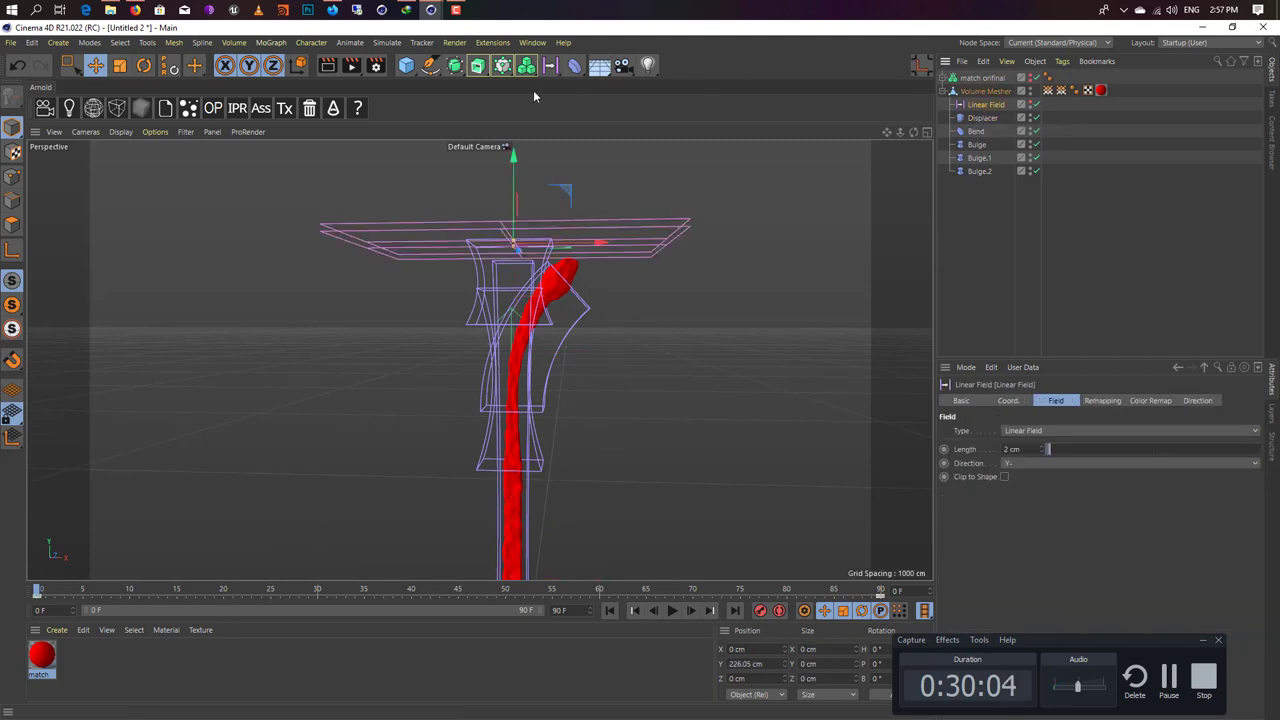
left_click(985, 118)
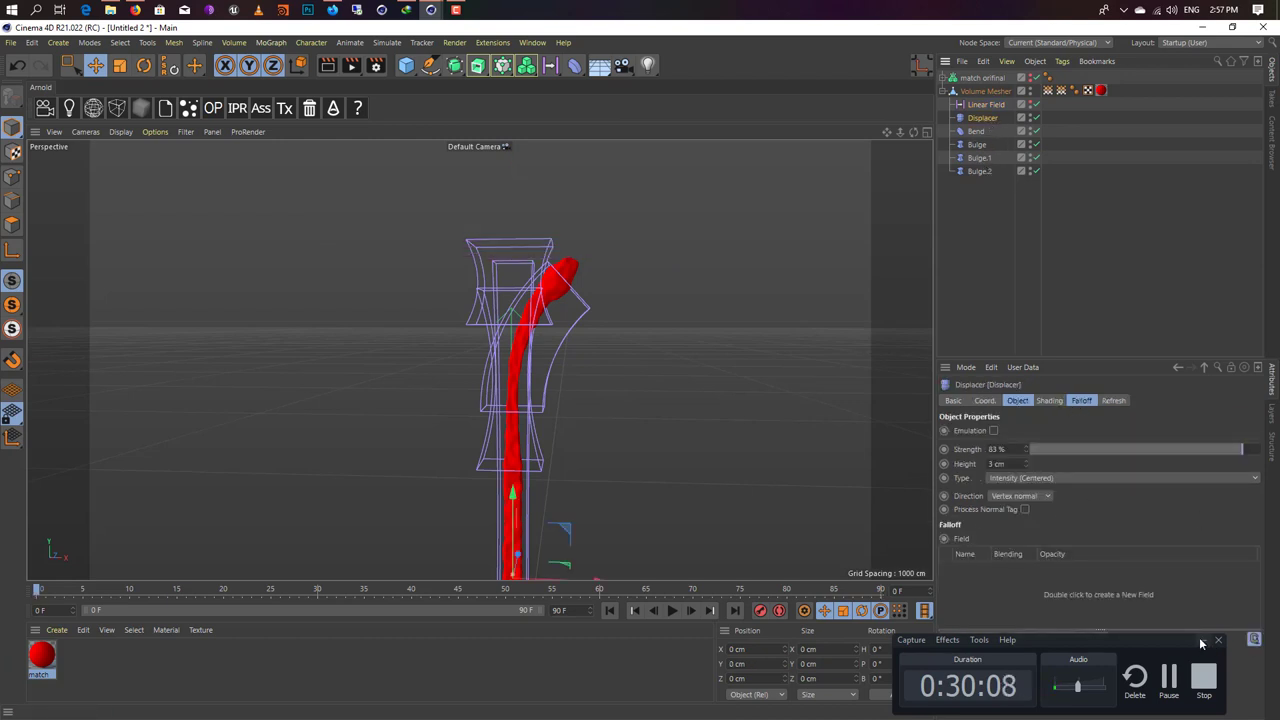
left_click(1201, 643)
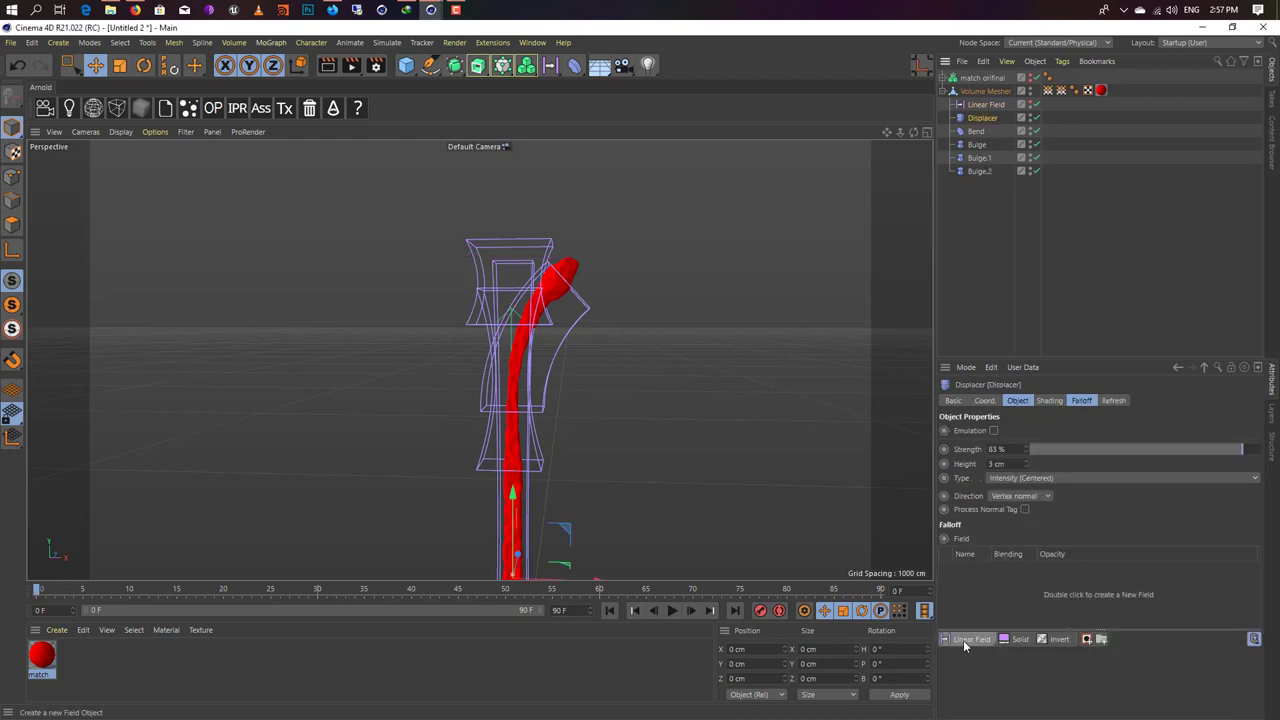
left_click(972, 639)
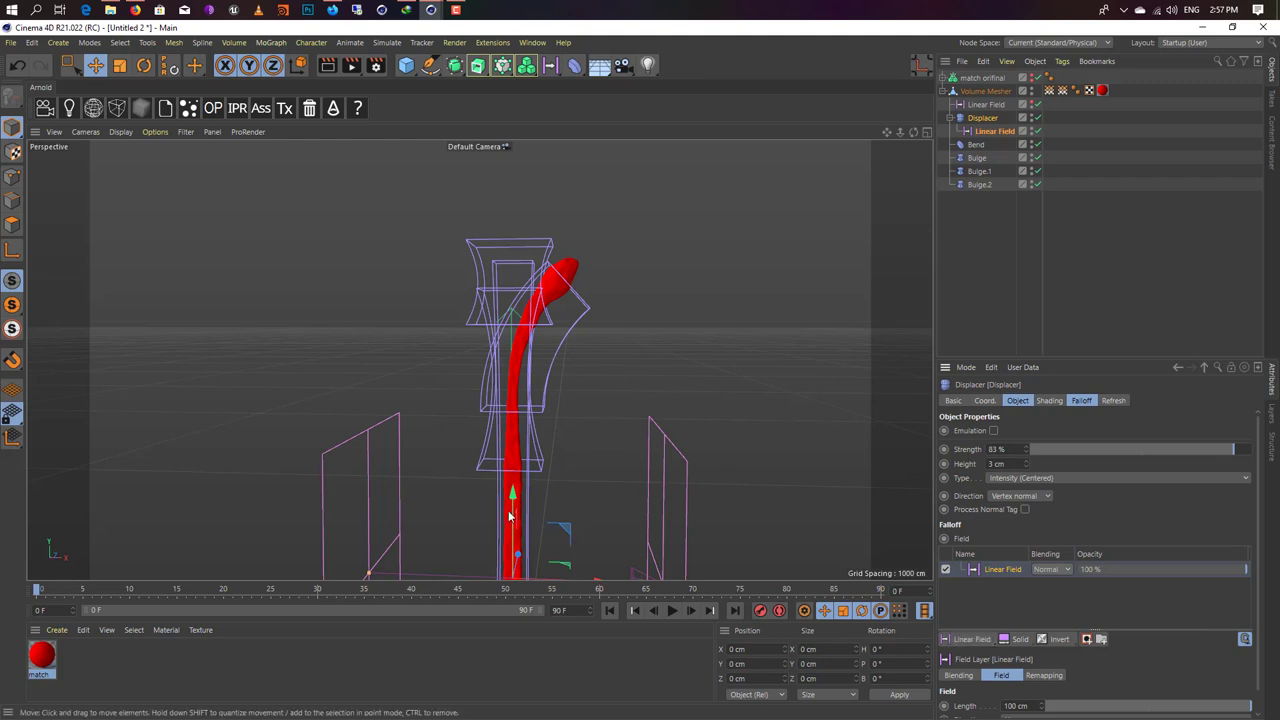
left_click_drag(511, 516, 545, 265)
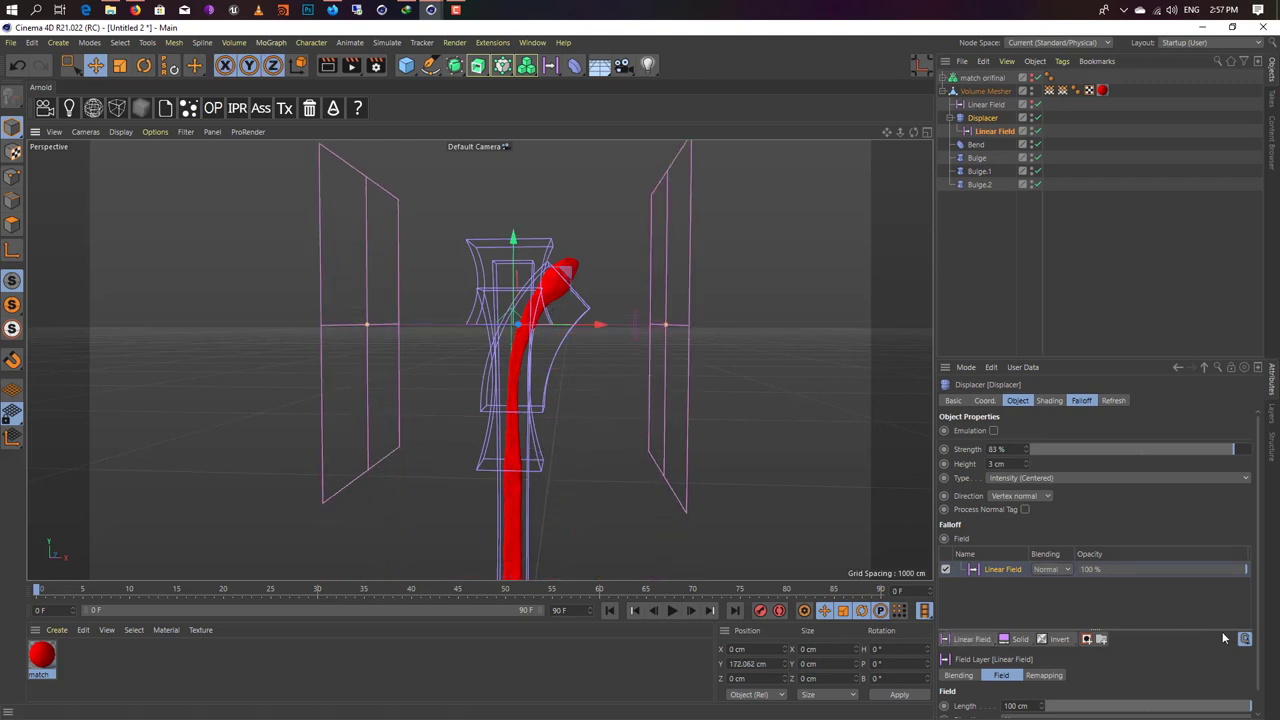
scroll(1080, 694, "down", 1)
Step: Point the field Y- with 50 cm length, raise it above the head, and pull it out of the Displacer
left_click(1016, 699)
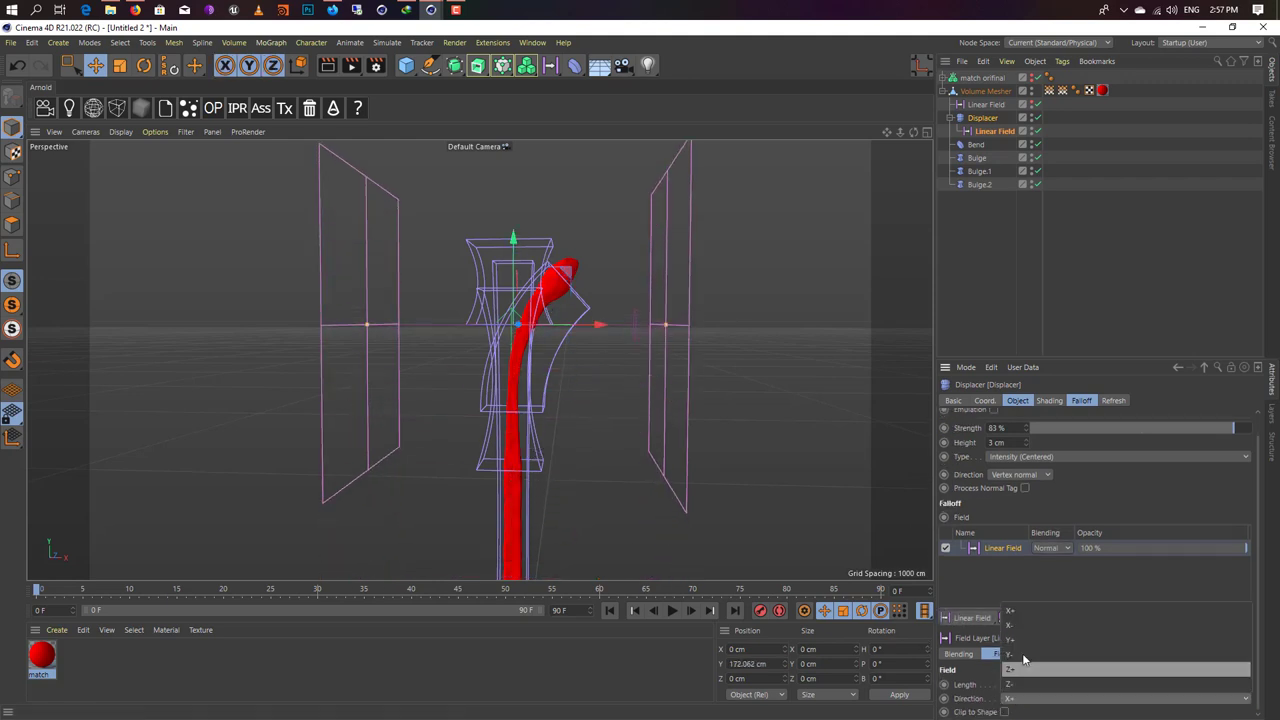
left_click(1016, 652)
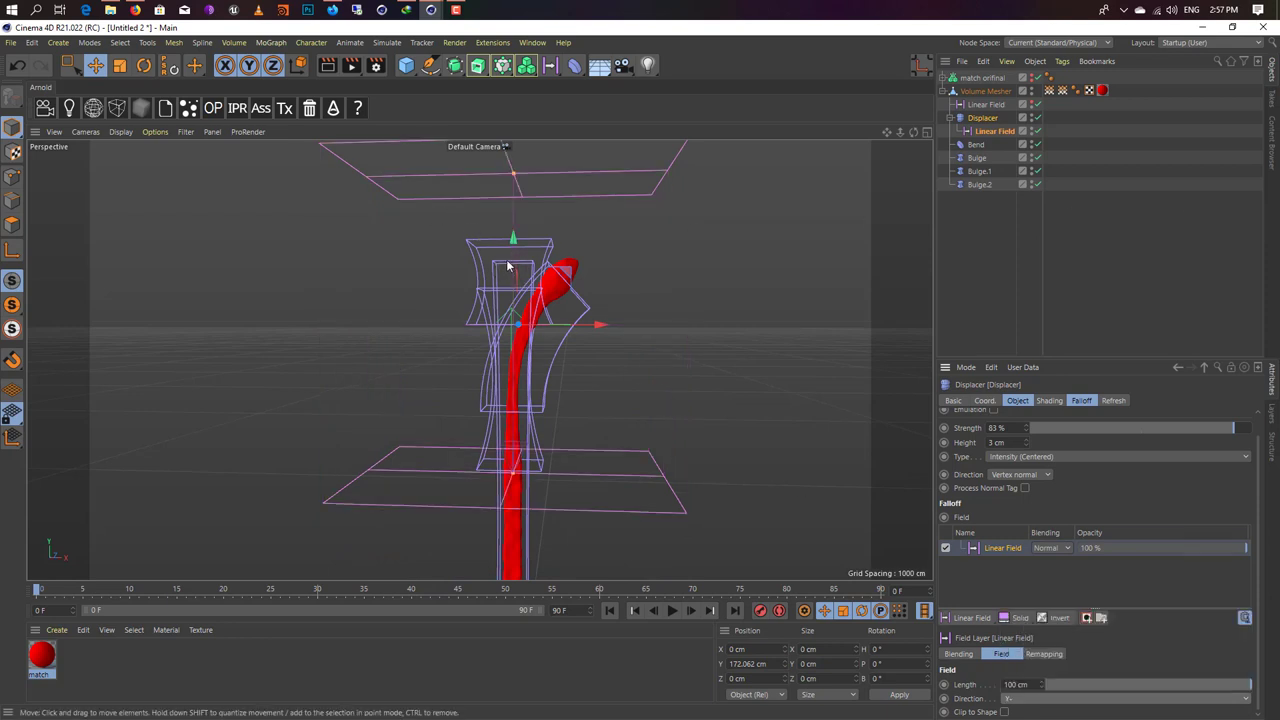
mouse_move(507, 266)
left_mouse_down()
mouse_move(549, 170)
mouse_move(548, 508)
mouse_move(548, 325)
left_mouse_up()
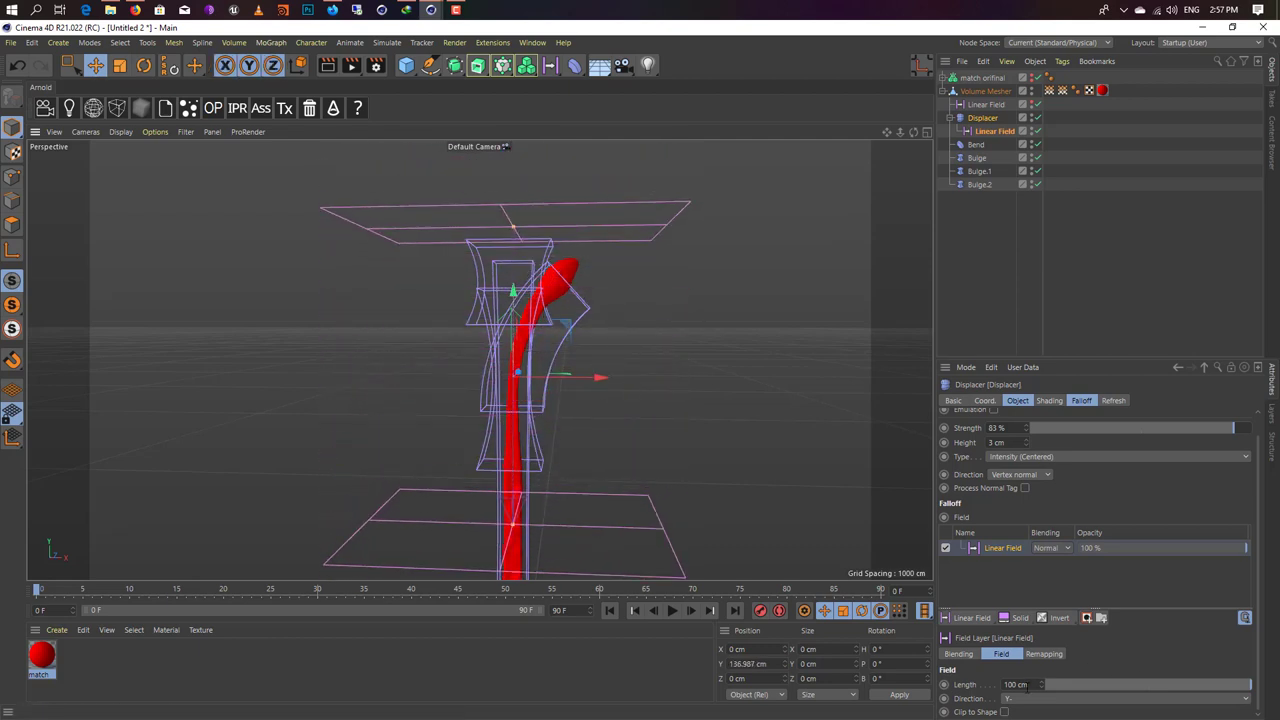
type("50")
key("Return")
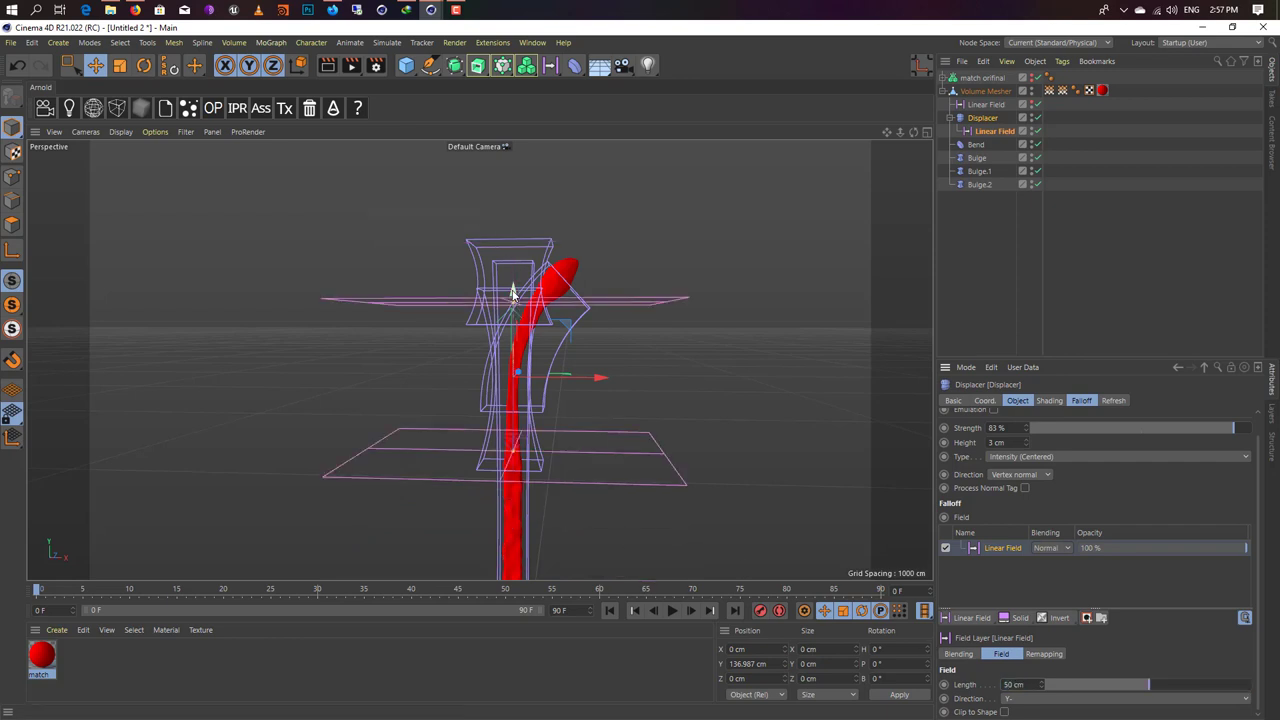
mouse_move(512, 292)
left_mouse_down()
mouse_move(514, 215)
mouse_move(514, 226)
left_mouse_up()
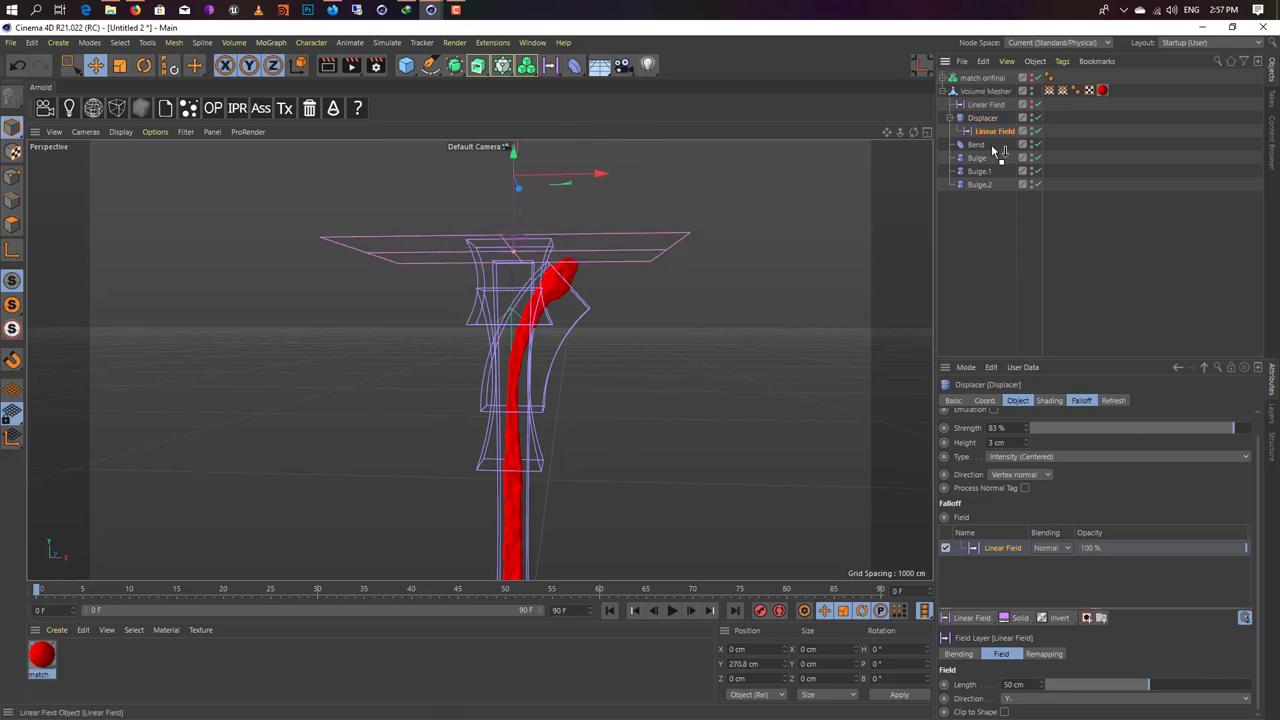
left_click_drag(975, 233, 976, 193)
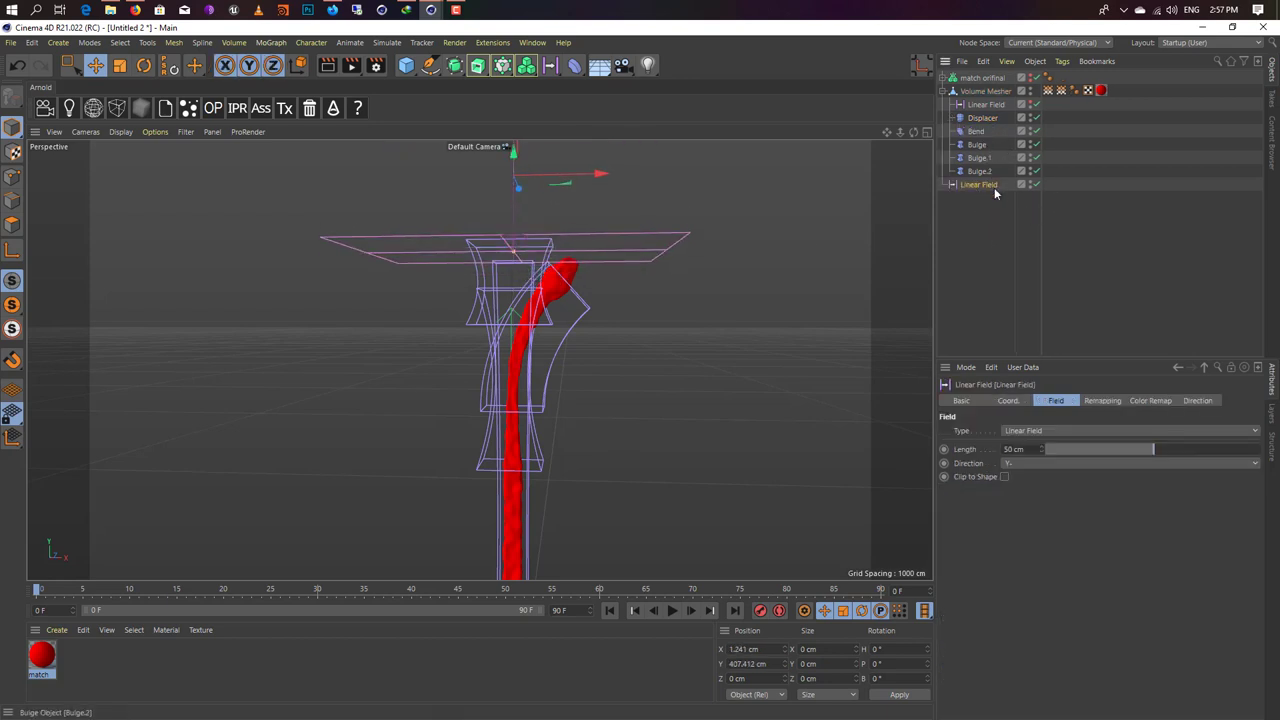
Step: Nest the field under the first Linear Field, preview playback, then add it to the Bend and Bulge falloffs
left_click_drag(993, 107, 994, 108)
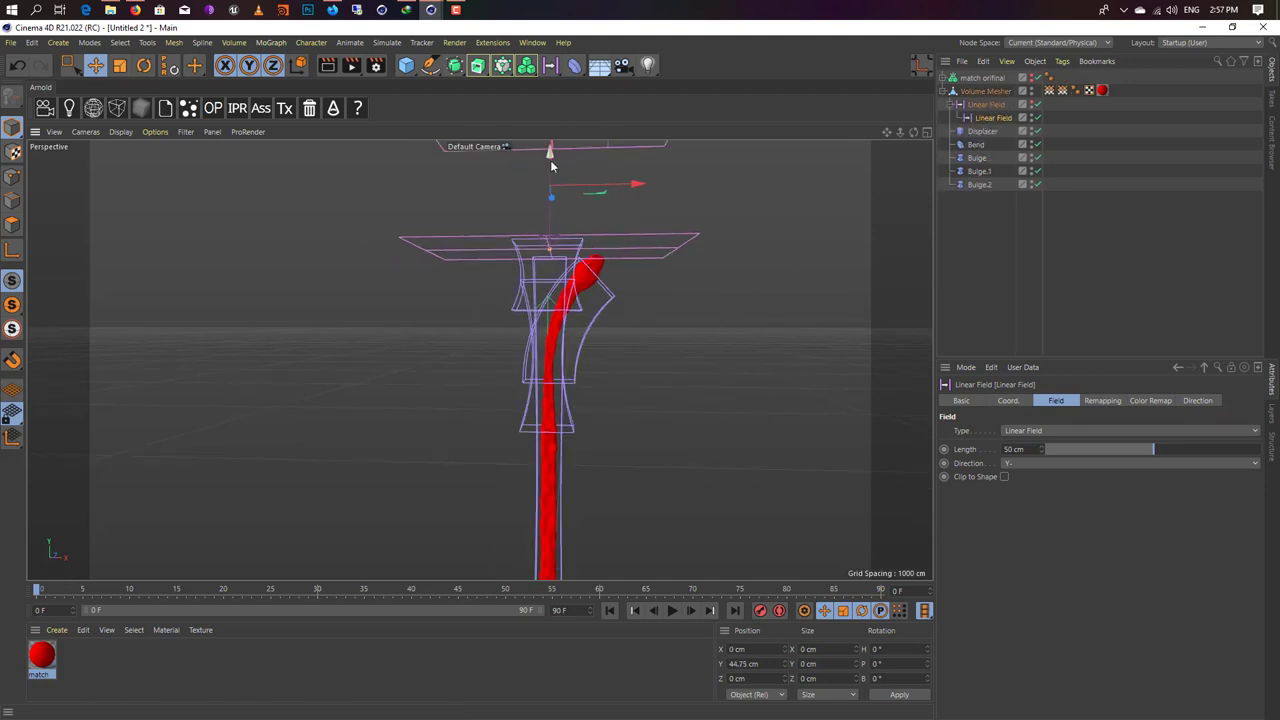
left_click_drag(551, 168, 551, 158)
left_click(671, 611)
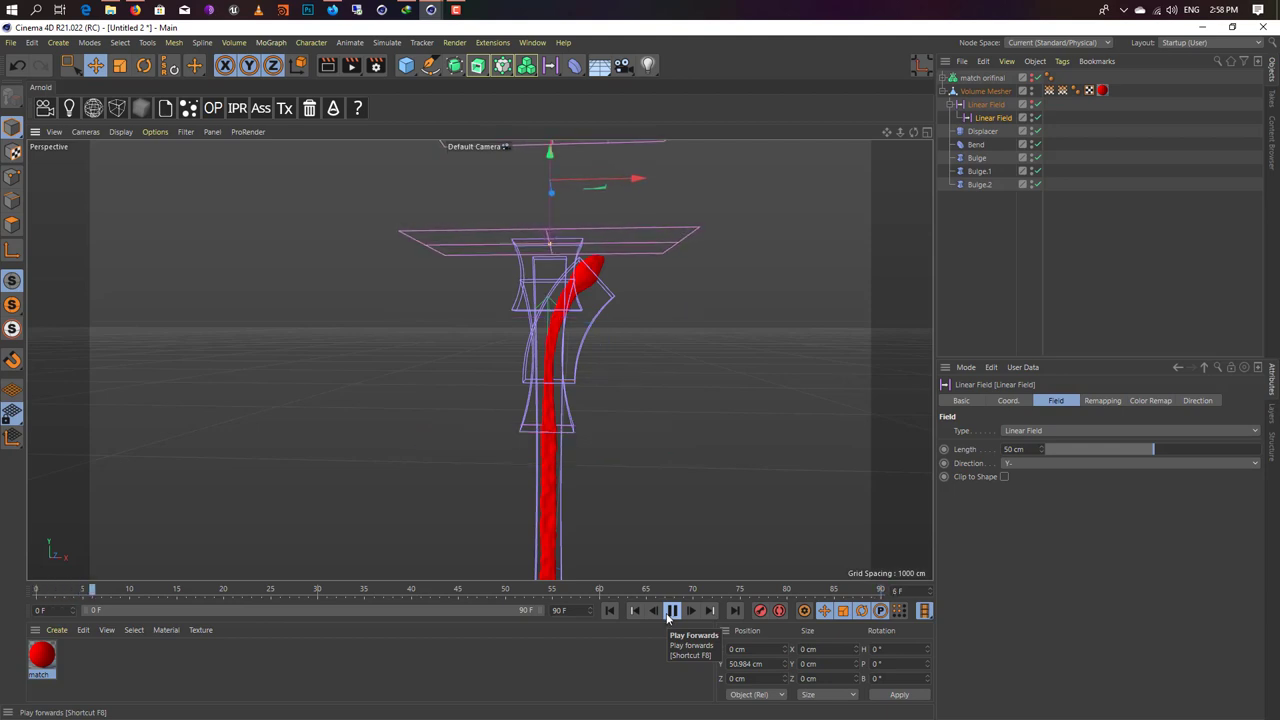
left_click(670, 611)
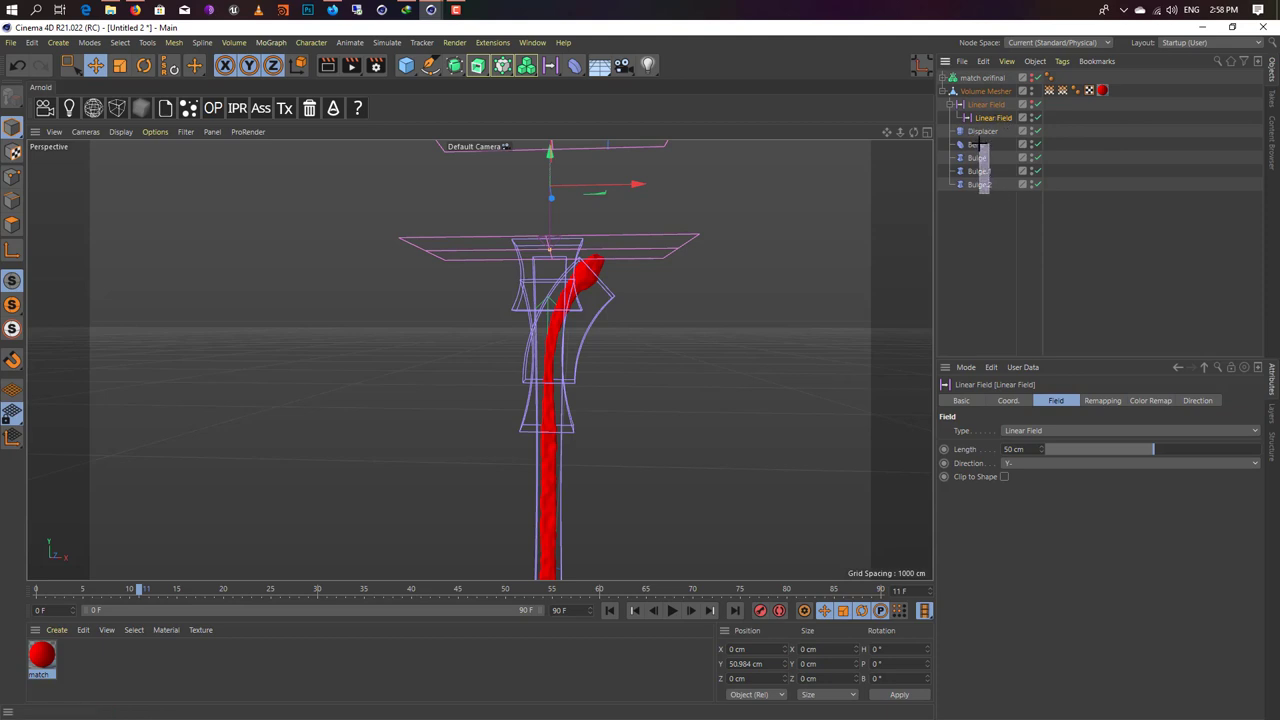
left_click_drag(978, 145, 988, 142)
mouse_move(1008, 506)
left_mouse_down()
mouse_move(1004, 528)
mouse_move(989, 513)
left_mouse_up()
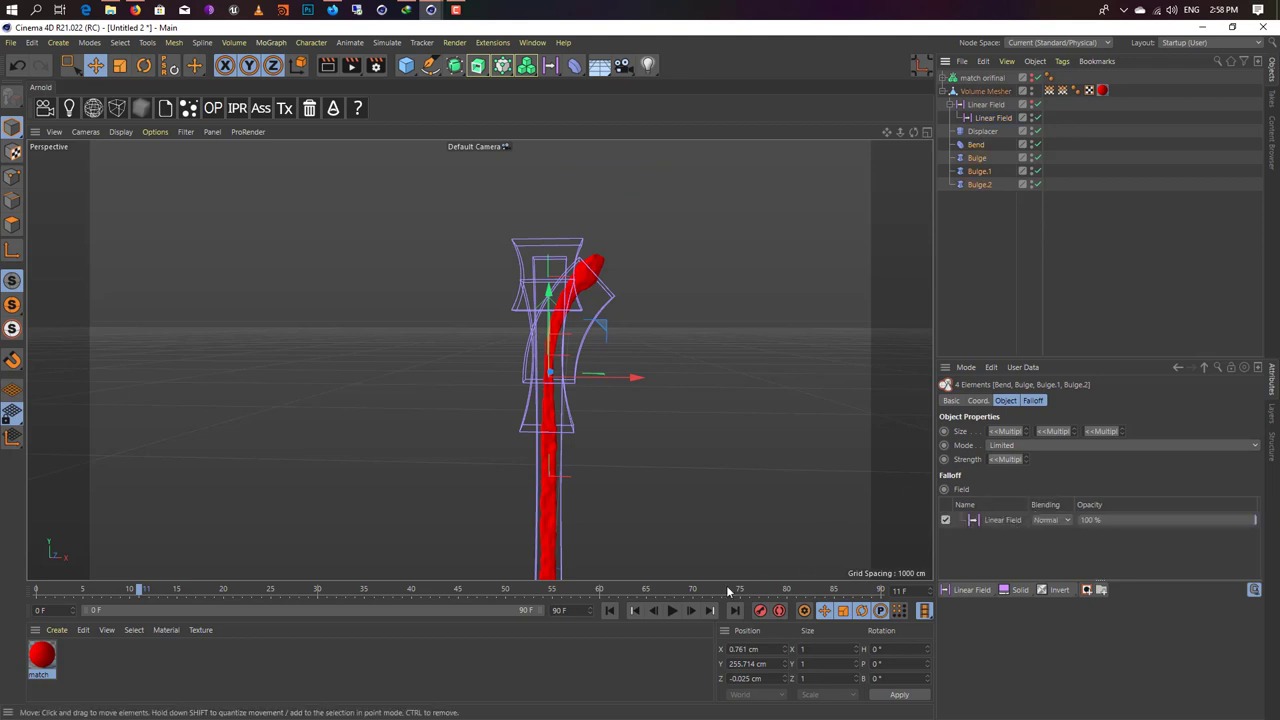
Step: Inspect the Displacer and field selection's coordinate and falloff settings, then clear the selection
left_click(1003, 520)
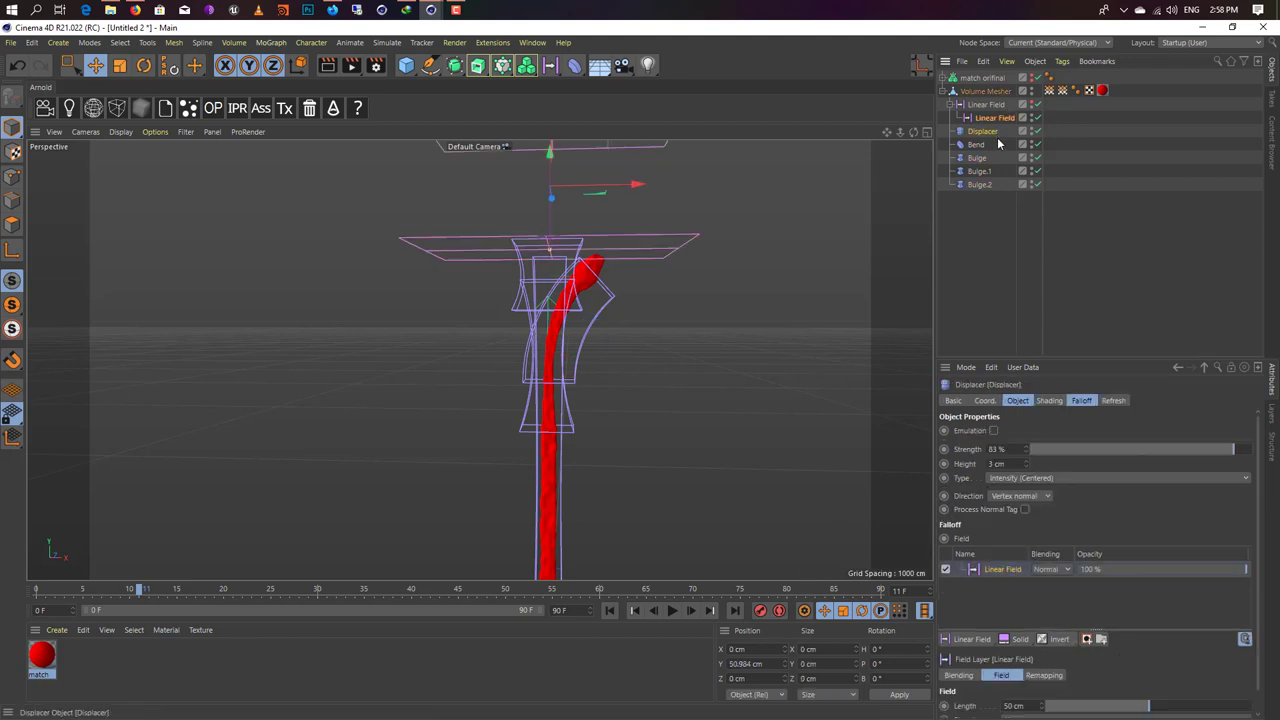
left_click(982, 131, "ctrl")
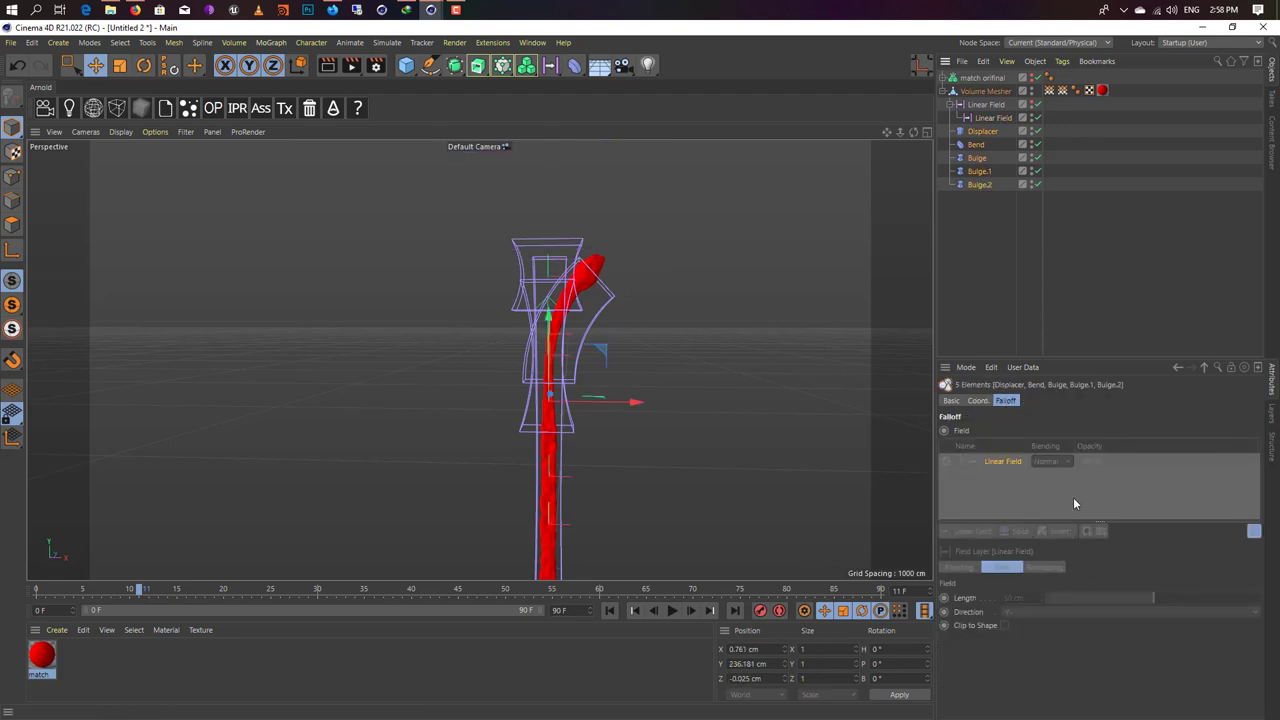
left_click(977, 400)
left_click(1007, 401)
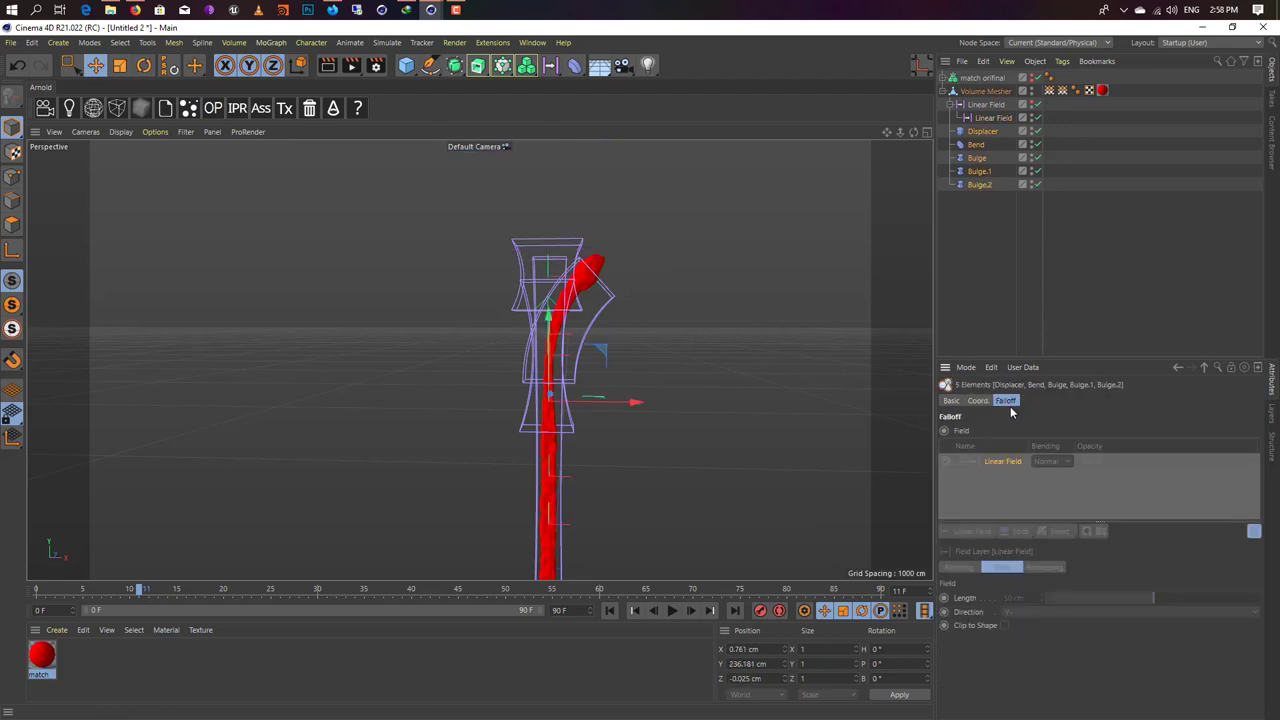
left_click(994, 117)
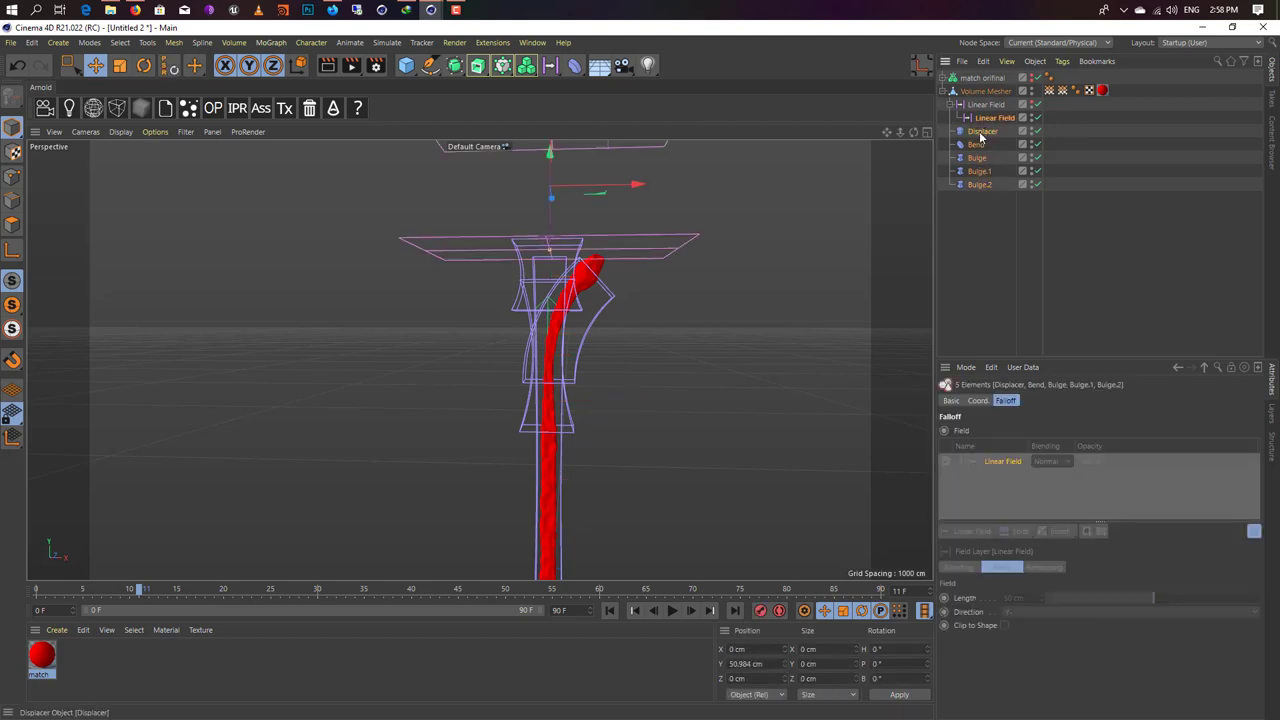
left_click(990, 119, "ctrl")
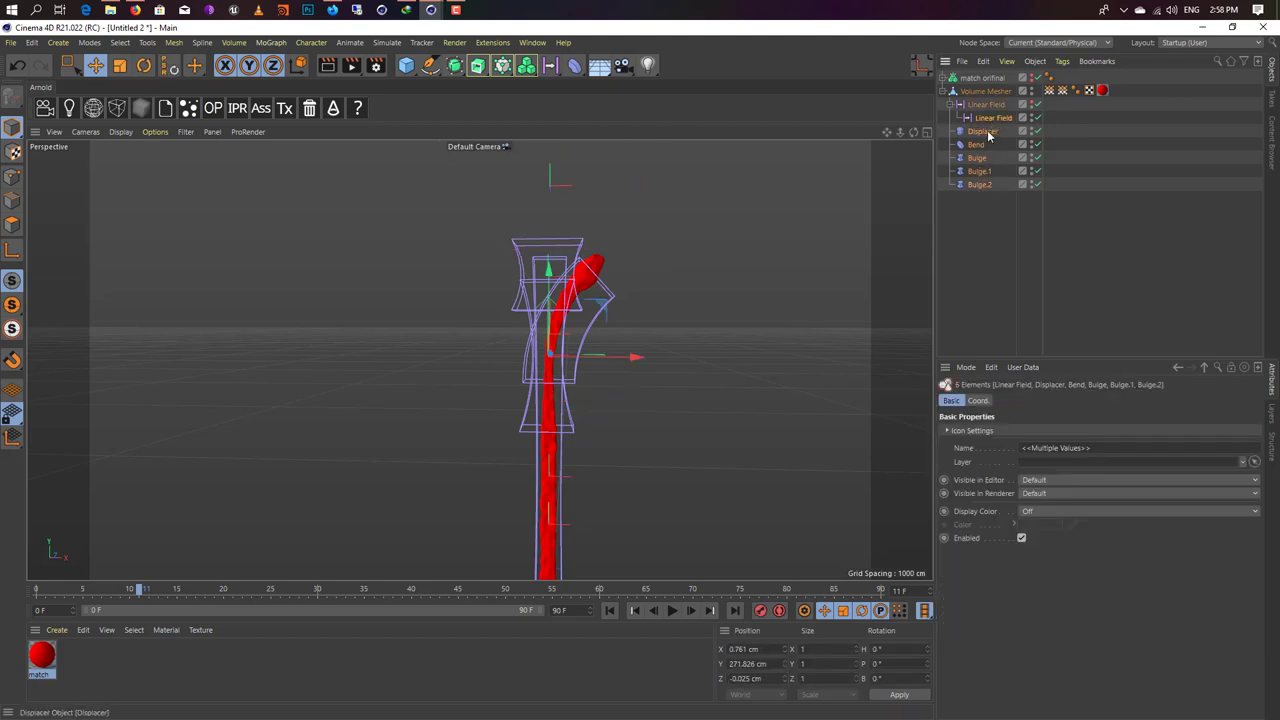
left_click(986, 132)
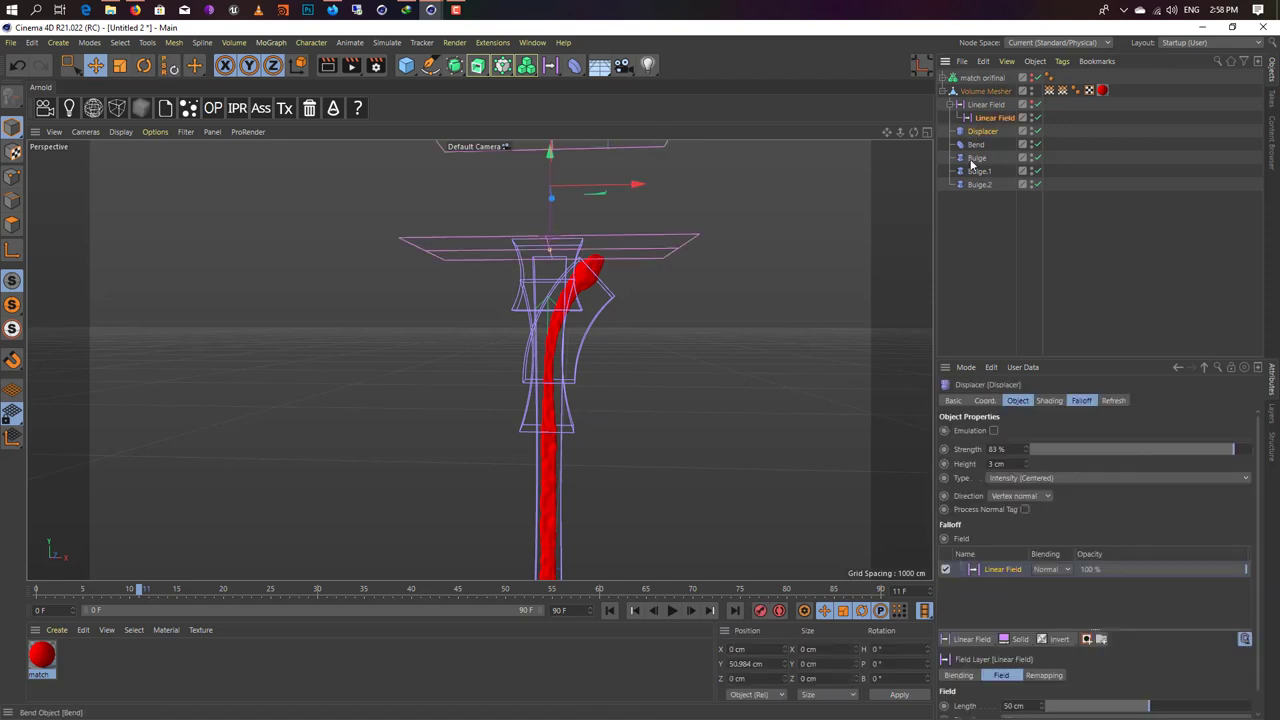
left_click(977, 204)
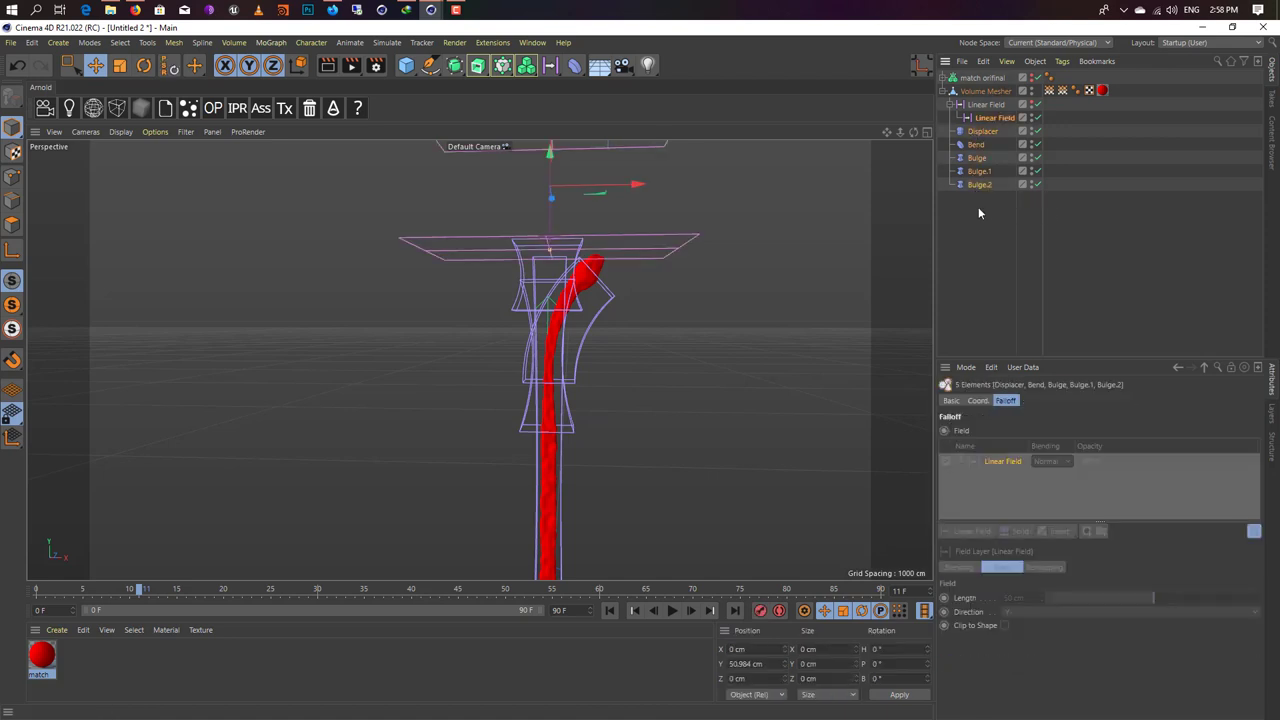
Step: Add an Invert layer to the falloff of Bend, Bulge, Bulge.1 and Bulge.2
left_click(980, 145)
left_click(981, 186, "shift")
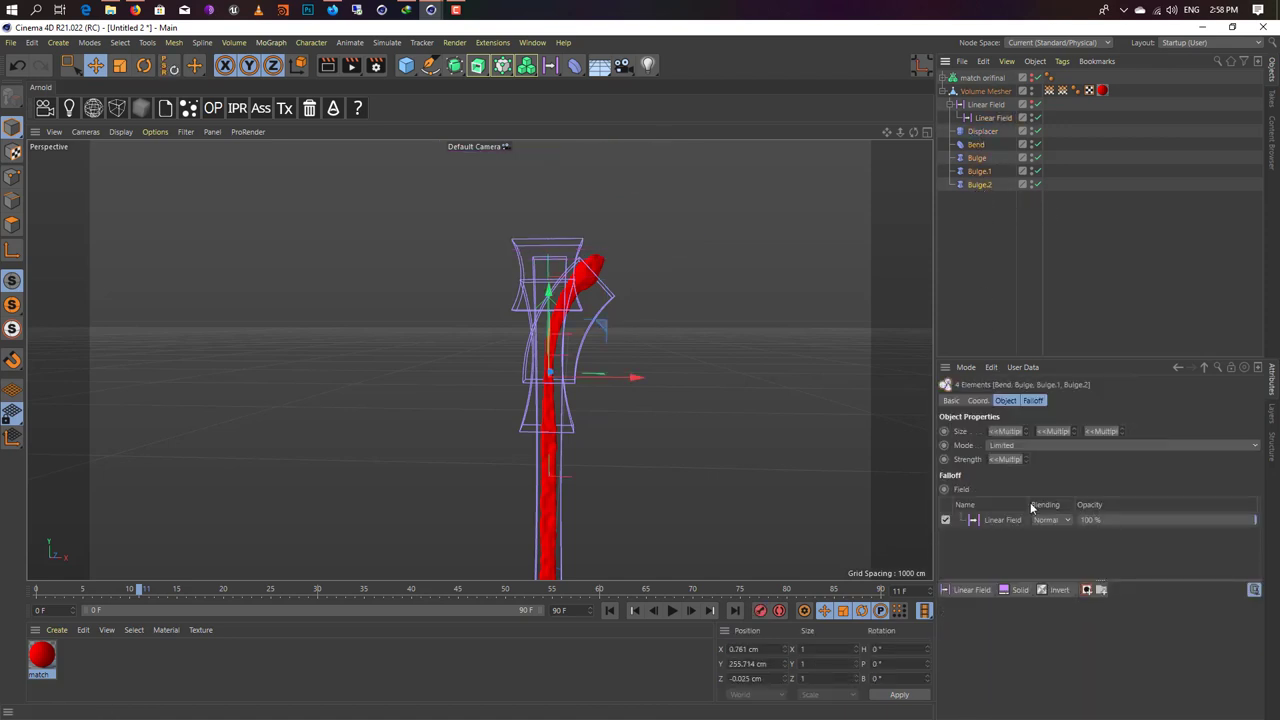
left_click(1060, 592)
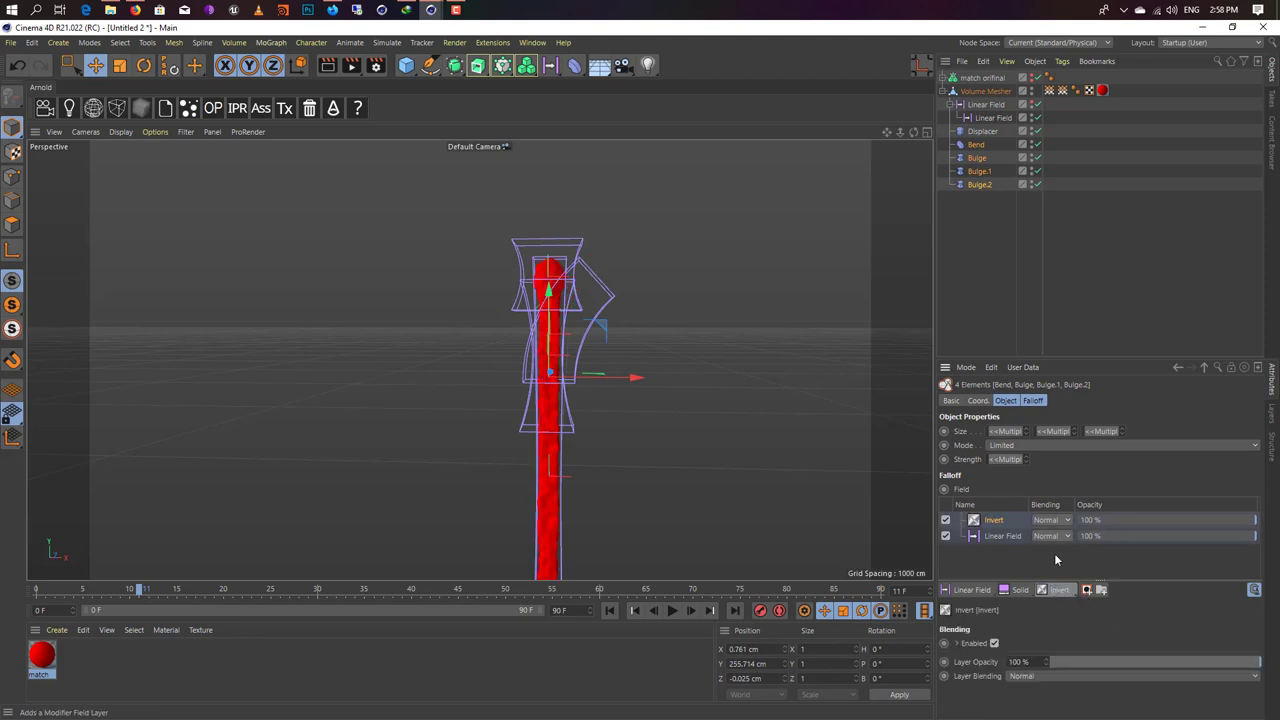
left_click(985, 198)
left_click(982, 131)
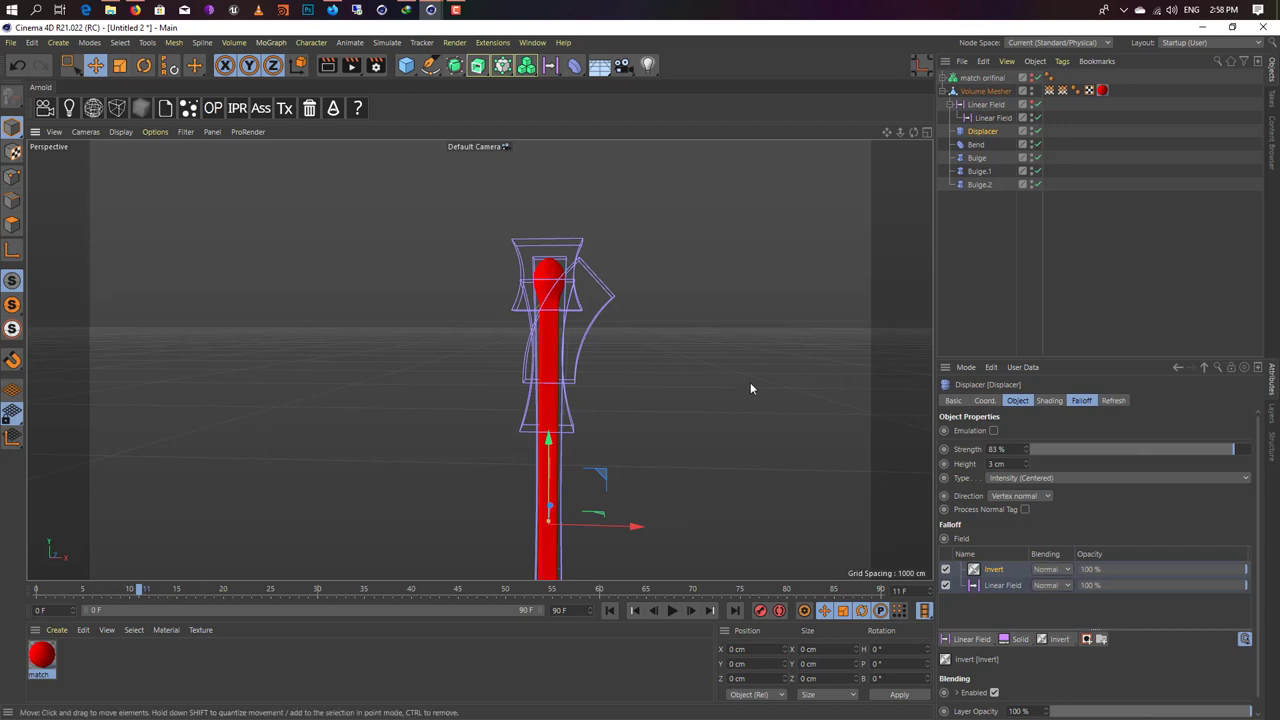
Step: Deselect everything, rewind to frame 0, and play the burn animation
left_click(750, 384)
left_click(609, 610)
left_click(672, 610)
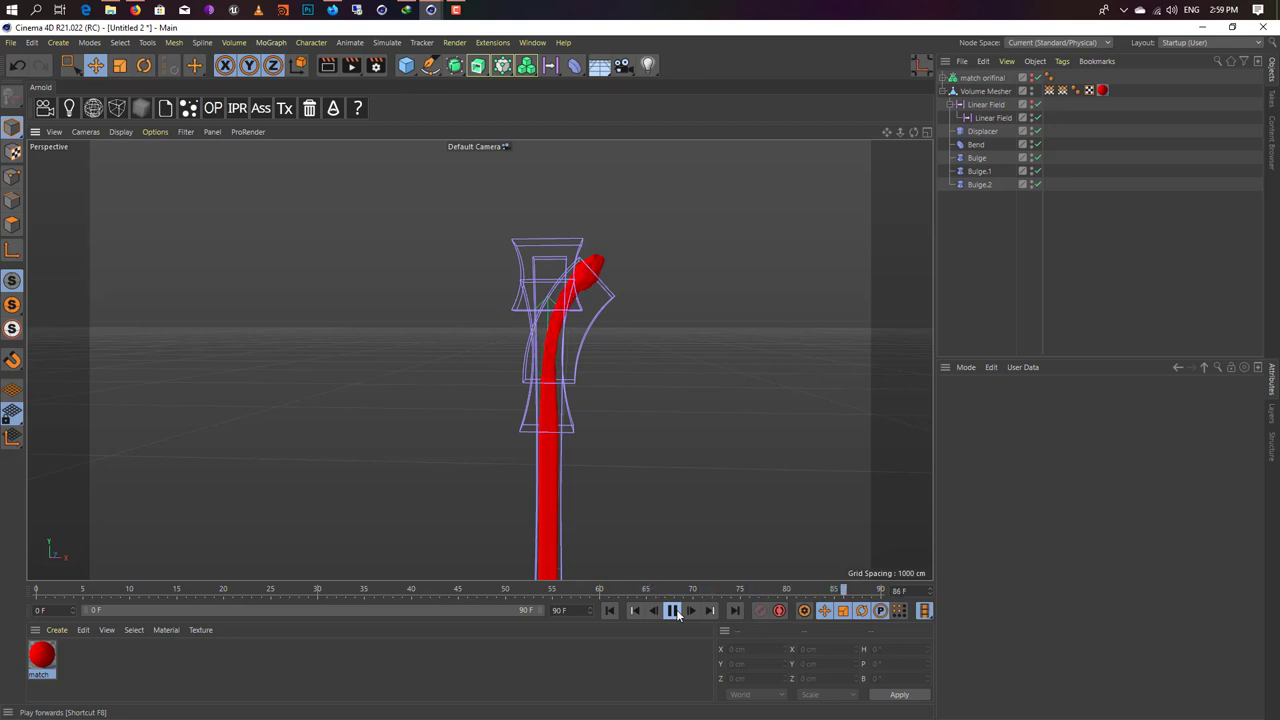
mouse_move(600, 540)
left_mouse_down("alt")
mouse_move(557, 474)
mouse_move(607, 394)
mouse_move(488, 310)
mouse_move(573, 347)
mouse_move(574, 333)
mouse_move(566, 356)
left_mouse_up("alt")
middle_click_drag(566, 356, 540, 346, "alt")
scroll(540, 346, "up", 2)
scroll(543, 346, "up", 2)
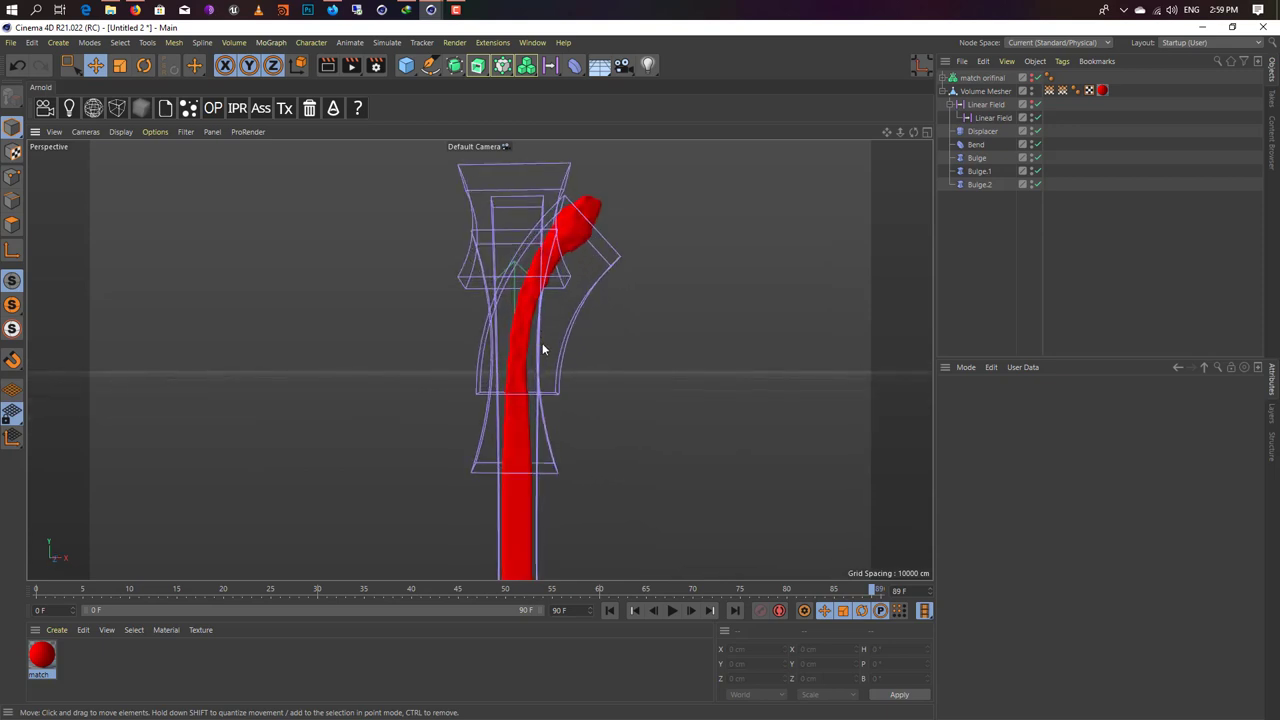
scroll(536, 357, "up", 2)
mouse_move(509, 347)
left_mouse_down("alt")
mouse_move(603, 349)
mouse_move(580, 318)
mouse_move(505, 330)
mouse_move(500, 360)
left_mouse_up("alt")
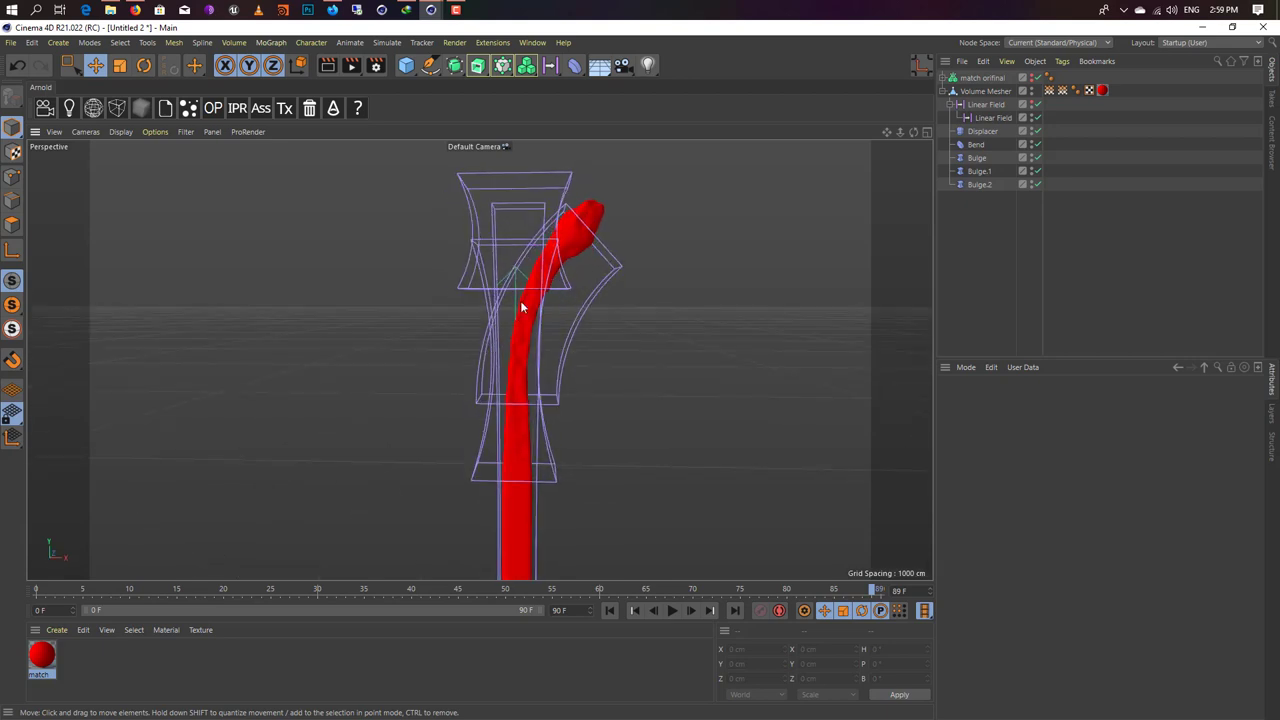
left_click(335, 68)
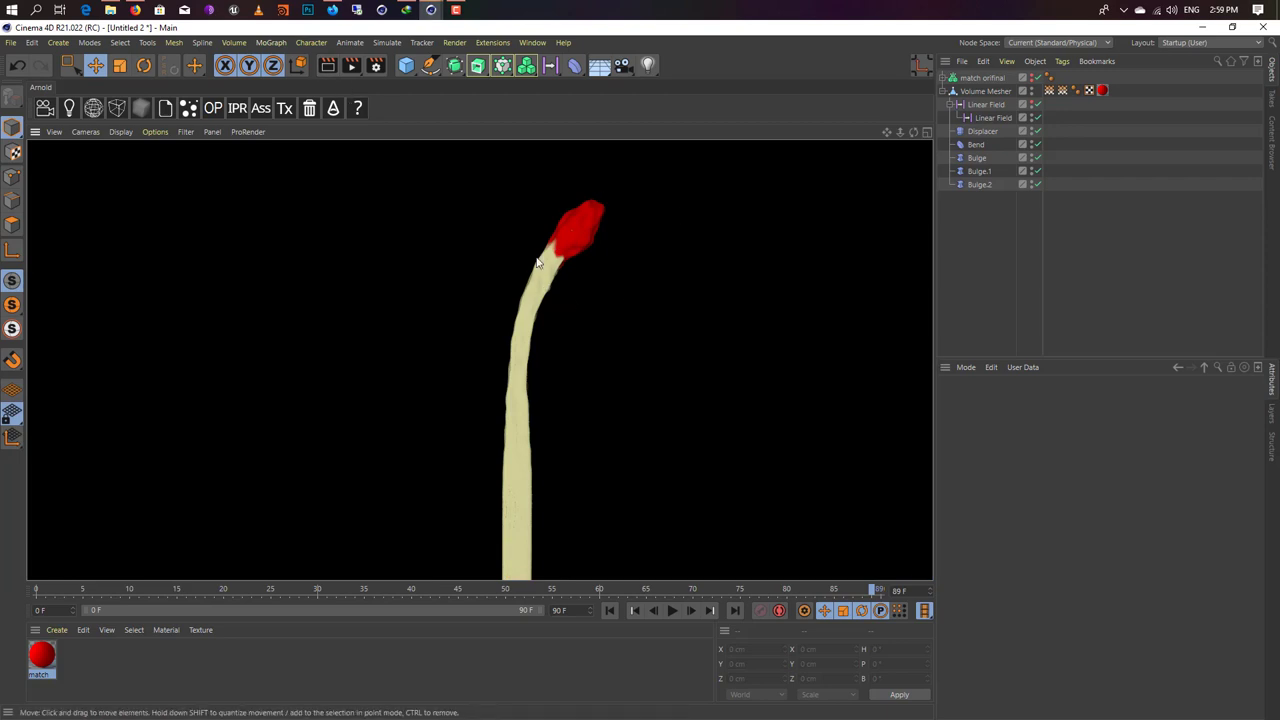
left_click(540, 285)
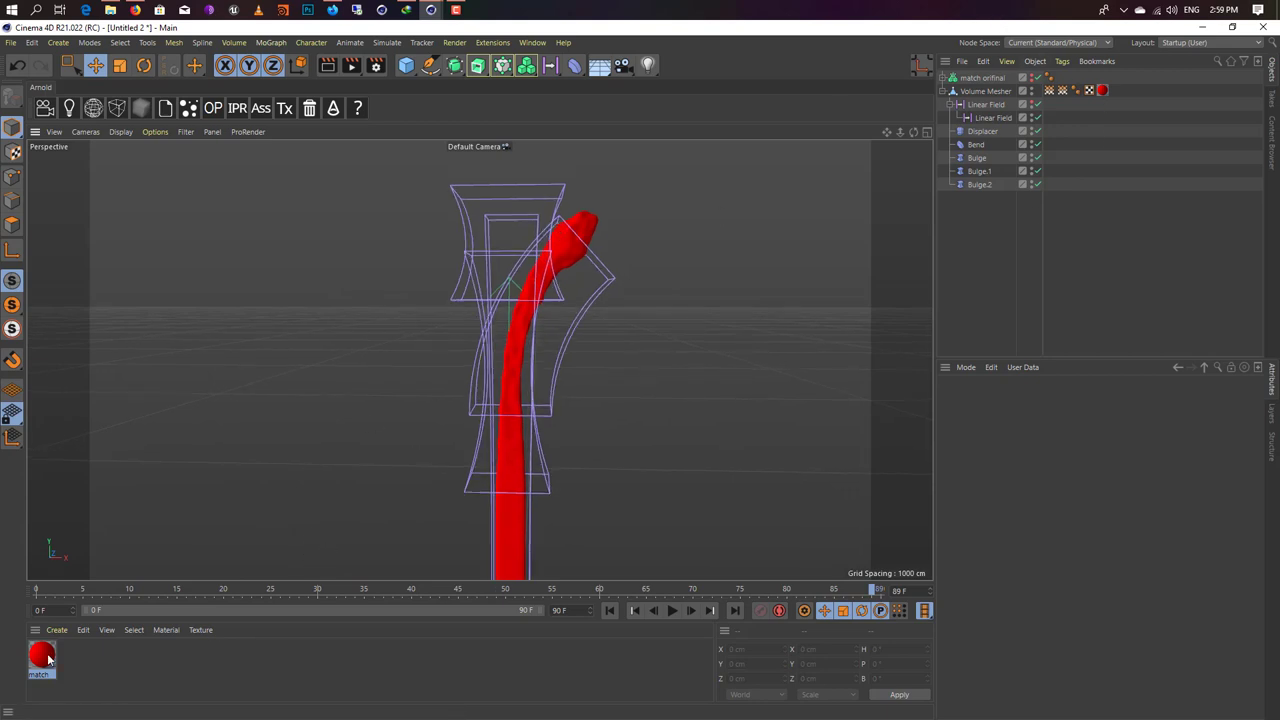
Step: Create a new material Mat, apply it to the Volume Mesher, and reorder it after the red tag
double_click(90, 656)
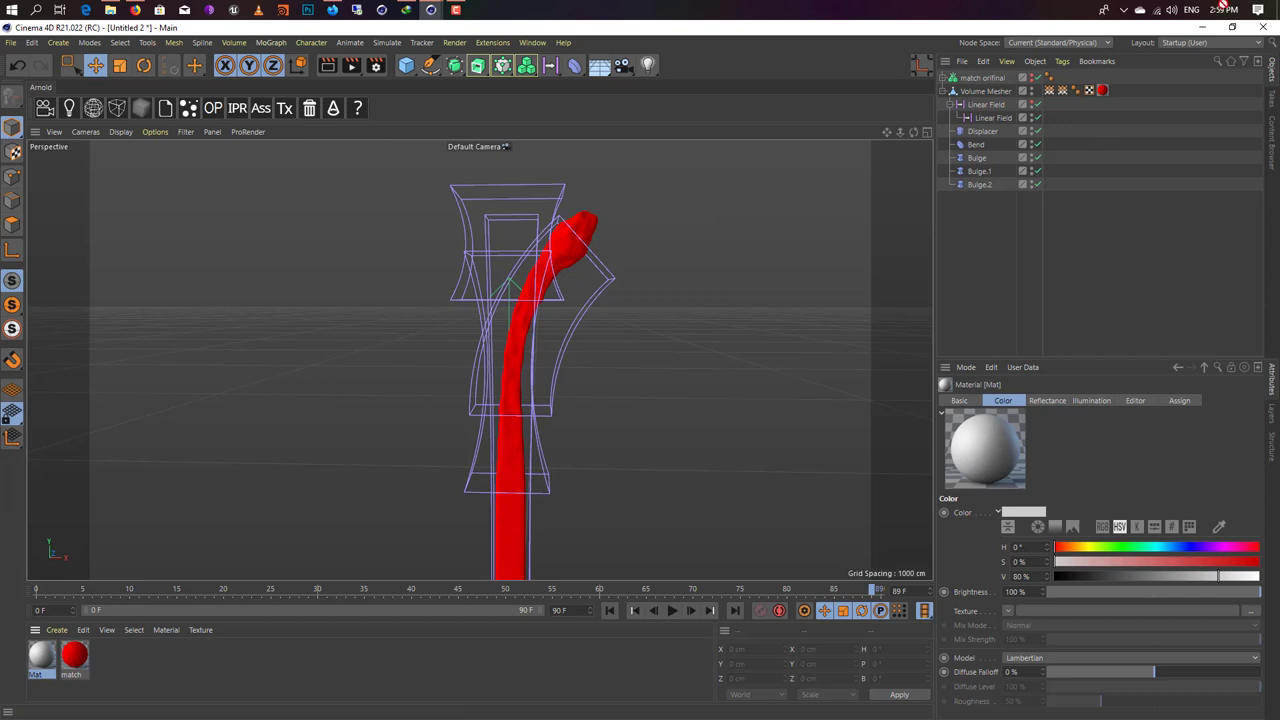
mouse_move(1031, 112)
left_mouse_down()
mouse_move(990, 97)
mouse_move(1022, 94)
left_mouse_up()
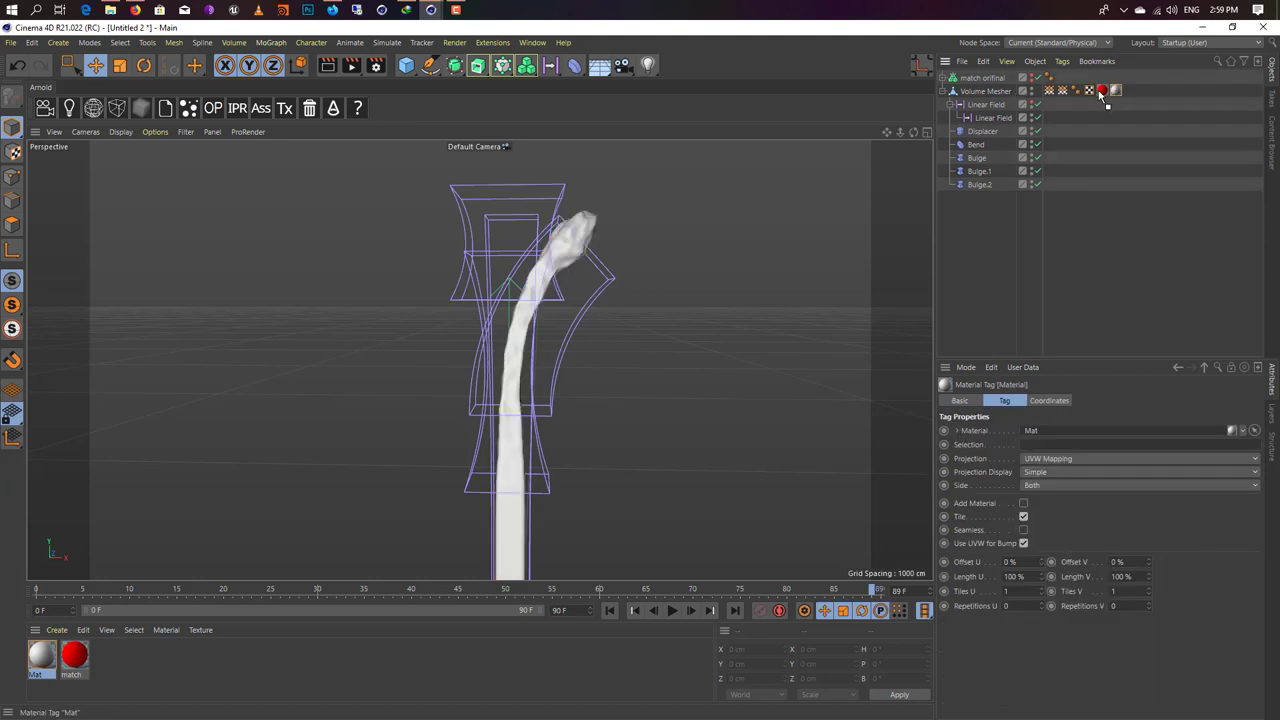
left_click_drag(1100, 92, 1116, 92)
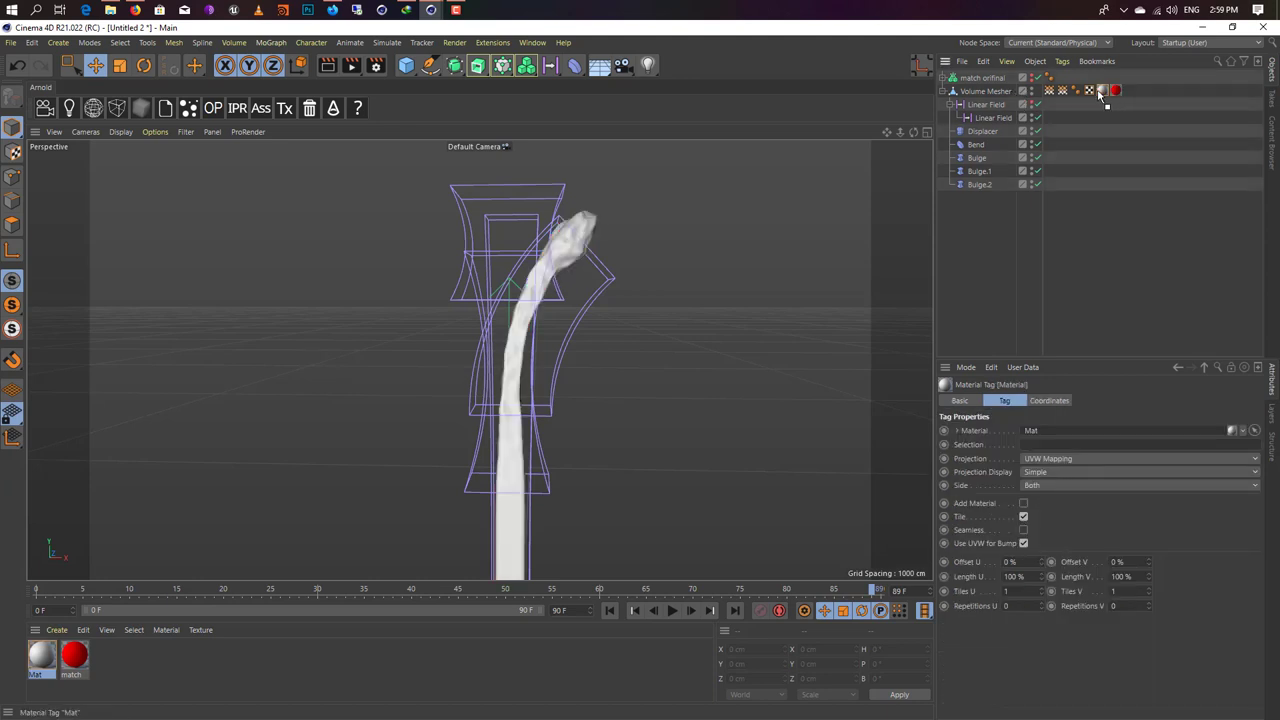
Step: Darken Mat's colour to near-black at about 7% Value in the Material Editor
double_click(54, 661)
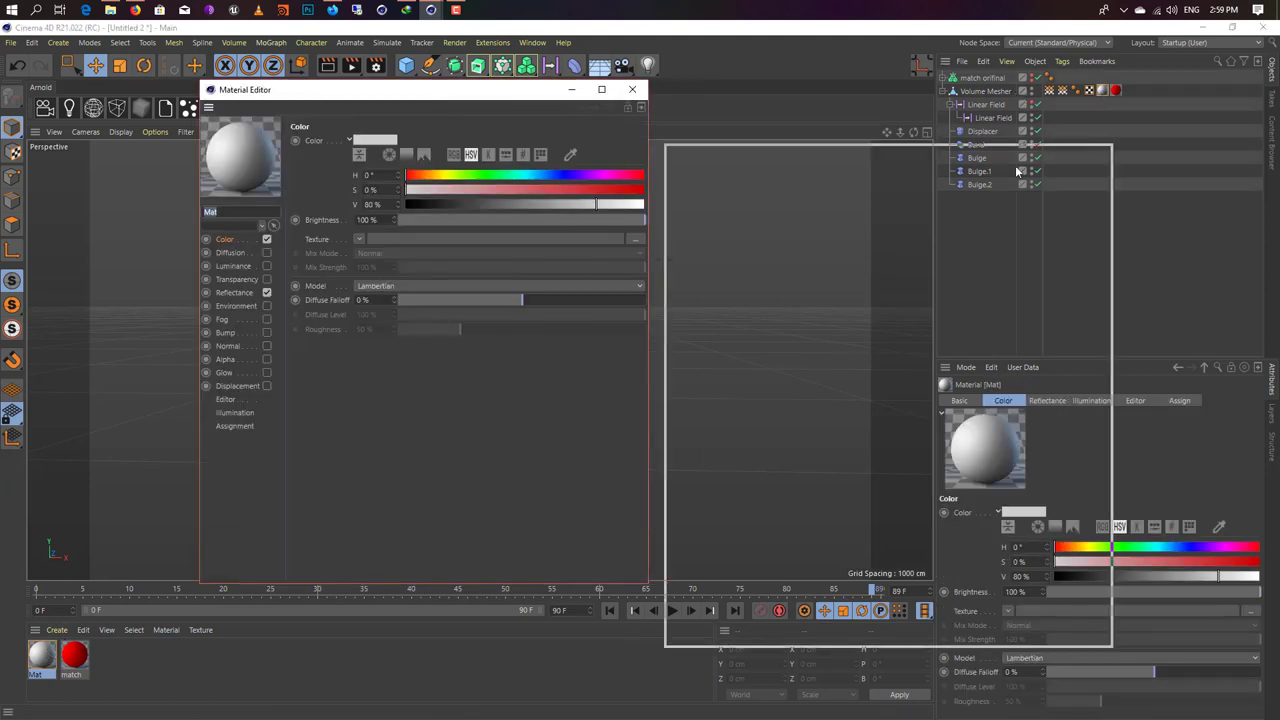
left_click_drag(502, 97, 1020, 167)
left_click_drag(962, 280, 940, 280)
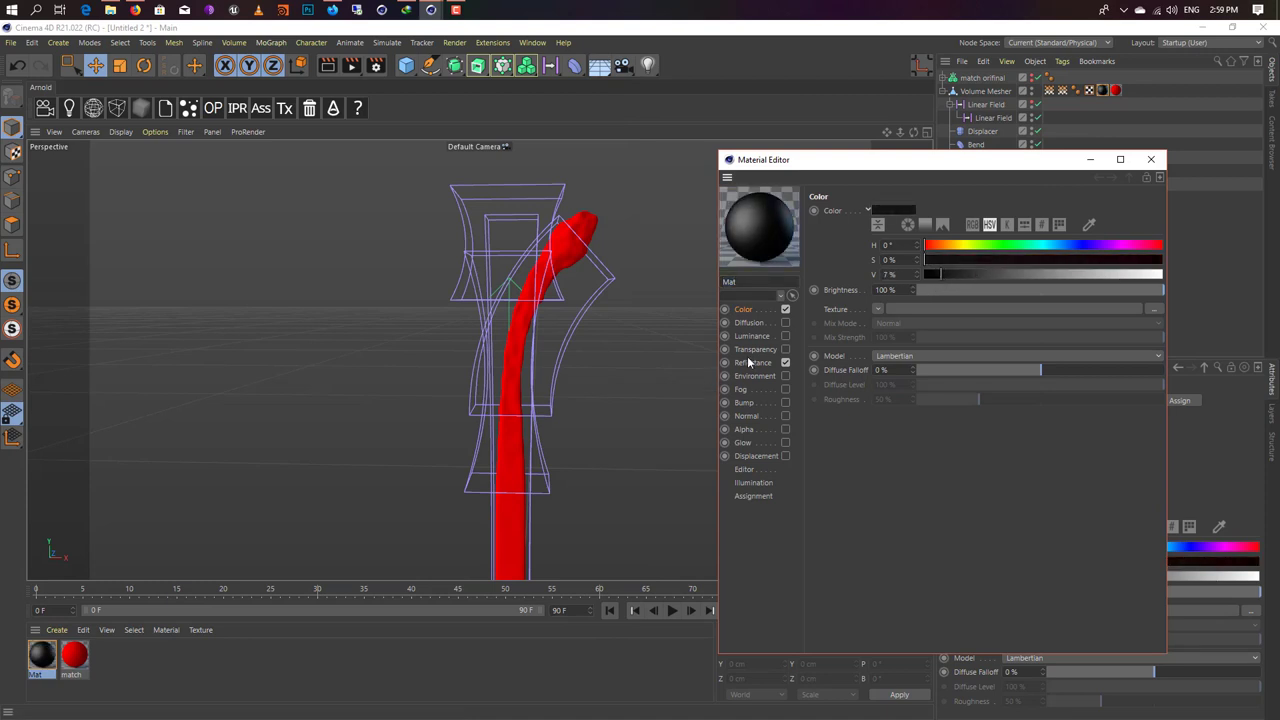
Step: Add a Reflection (Legacy) layer to Mat with Dielectric Fresnel and 70% roughness
left_click(752, 362)
left_click(820, 224)
left_click(823, 240)
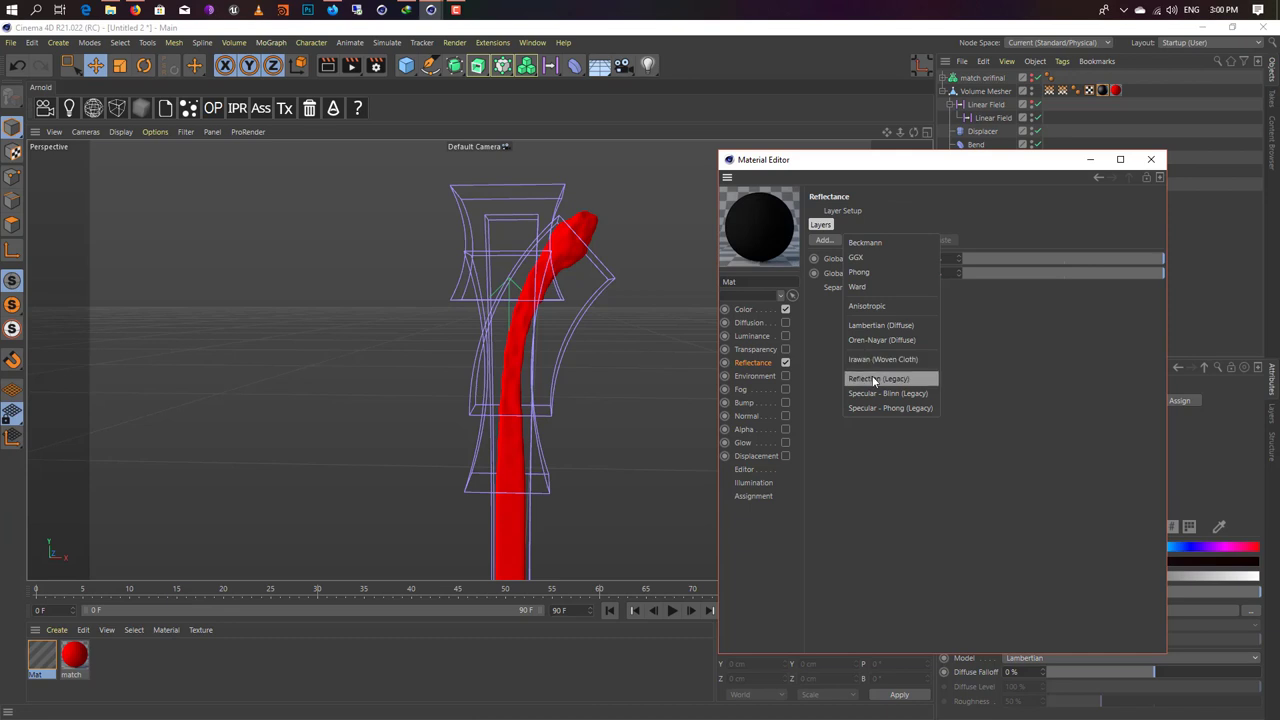
left_click(874, 380)
scroll(830, 560, "down", 1)
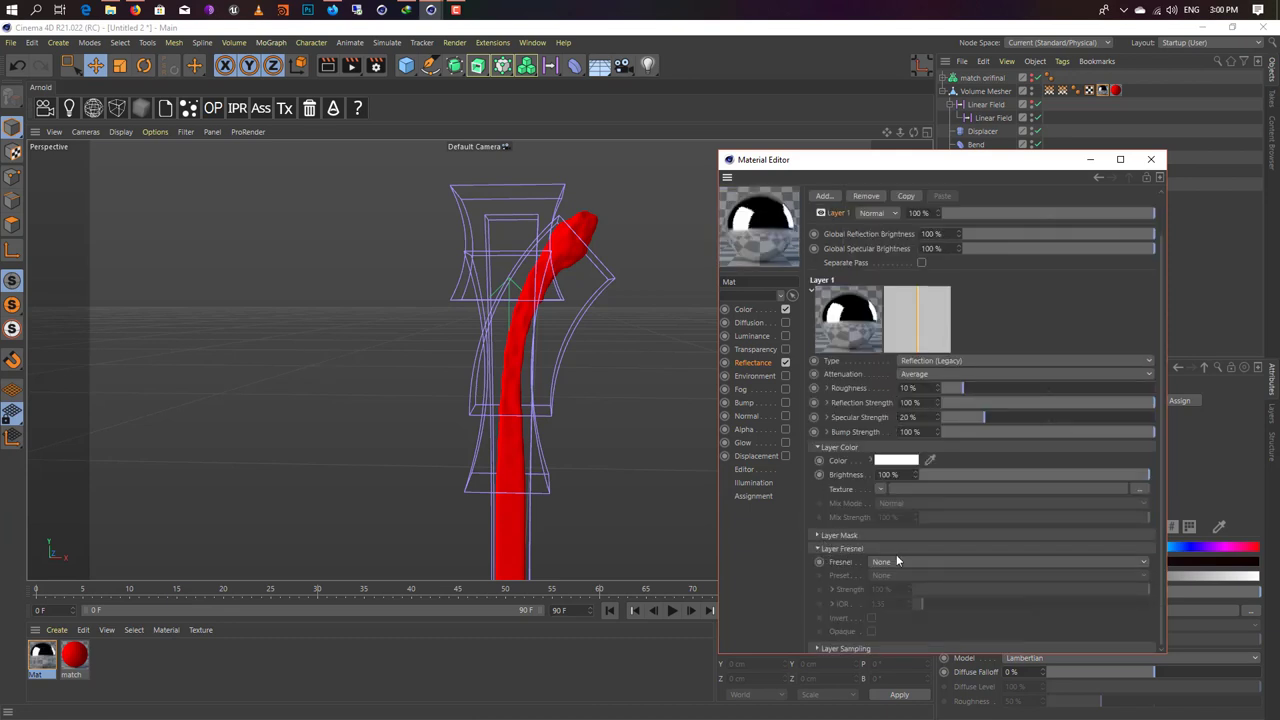
left_click(896, 561)
left_click(886, 590)
scroll(1052, 300, "up", 1)
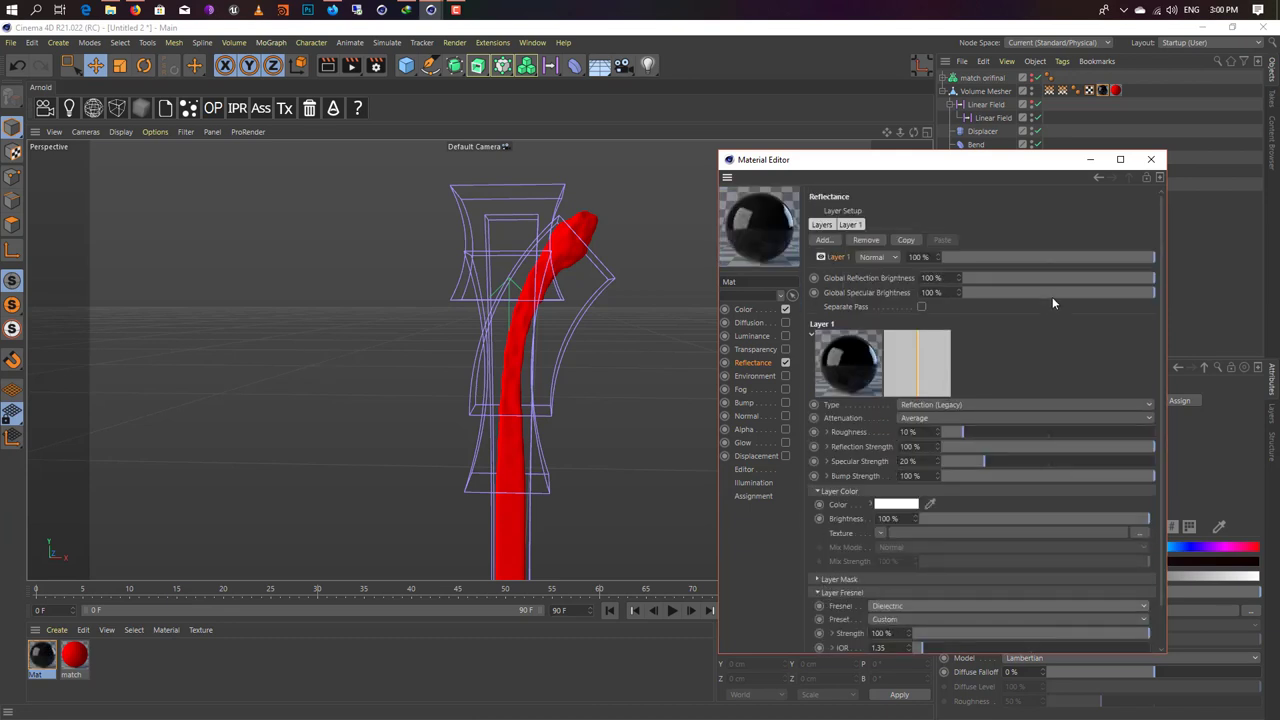
left_click_drag(972, 431, 1087, 436)
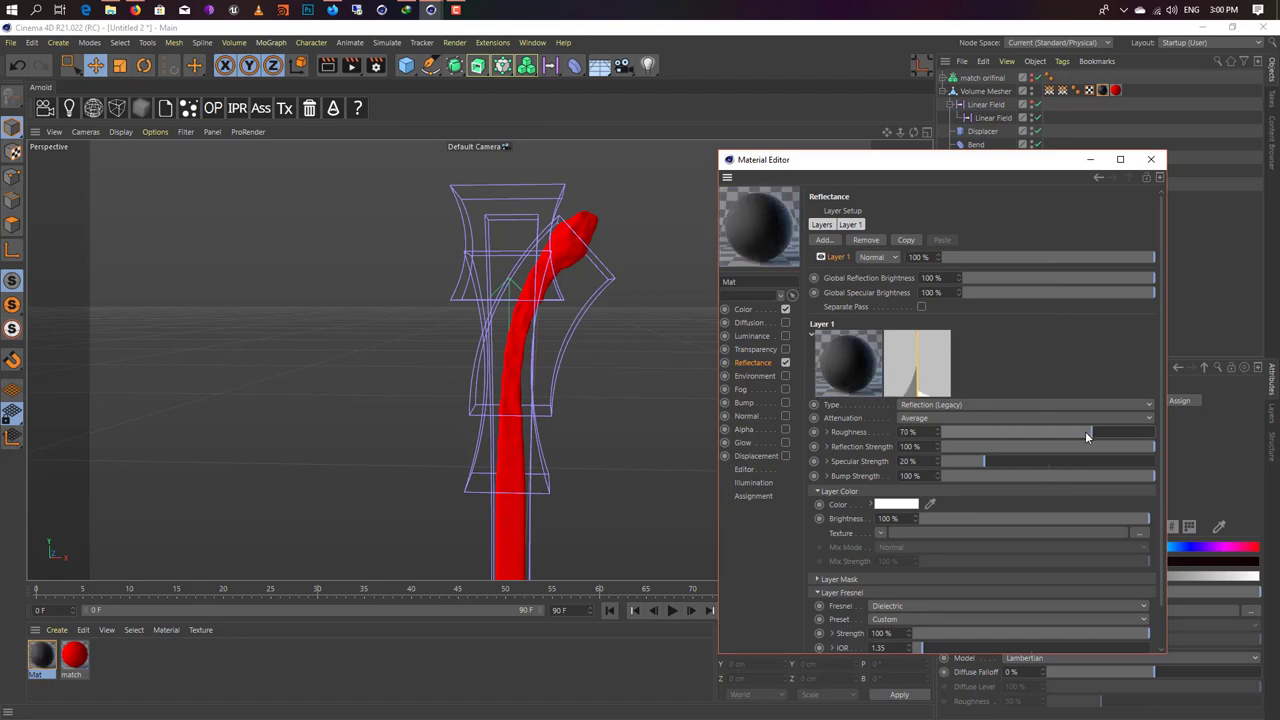
Step: Enable Bump with a Noise texture at 100% strength, let Mat cover the red material, and render
left_click(744, 403)
left_click(785, 402)
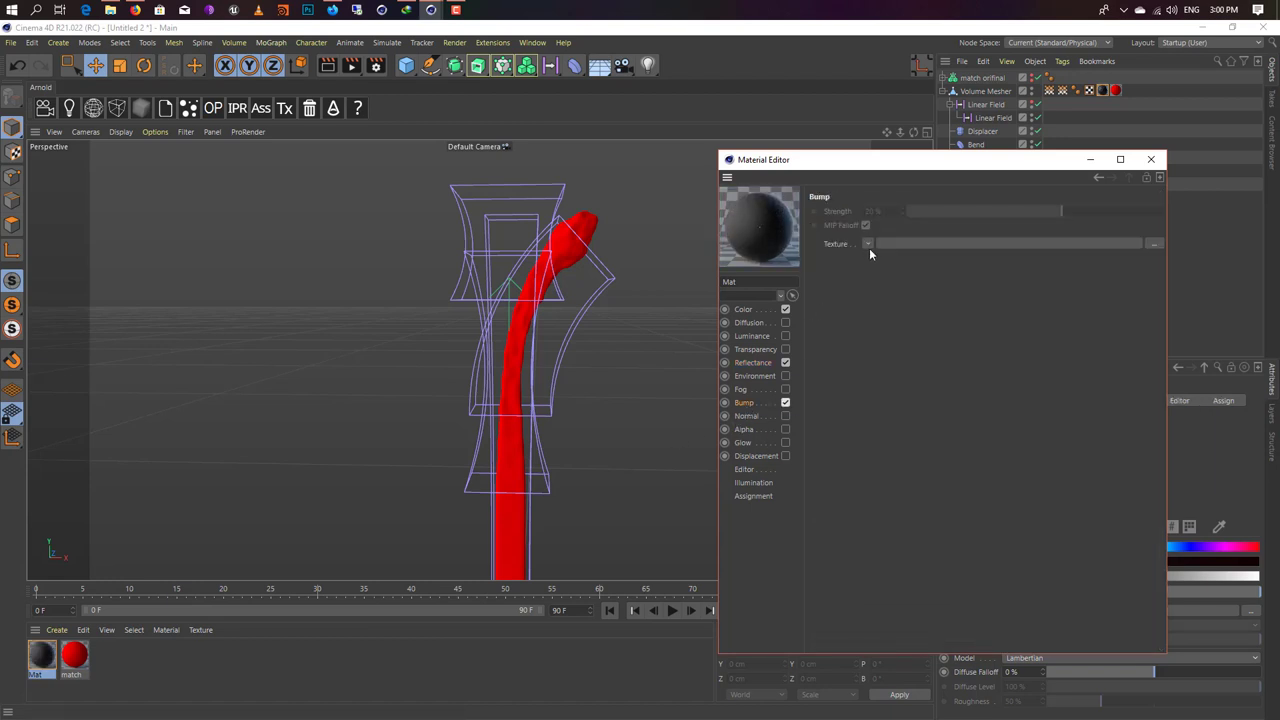
left_click(868, 244)
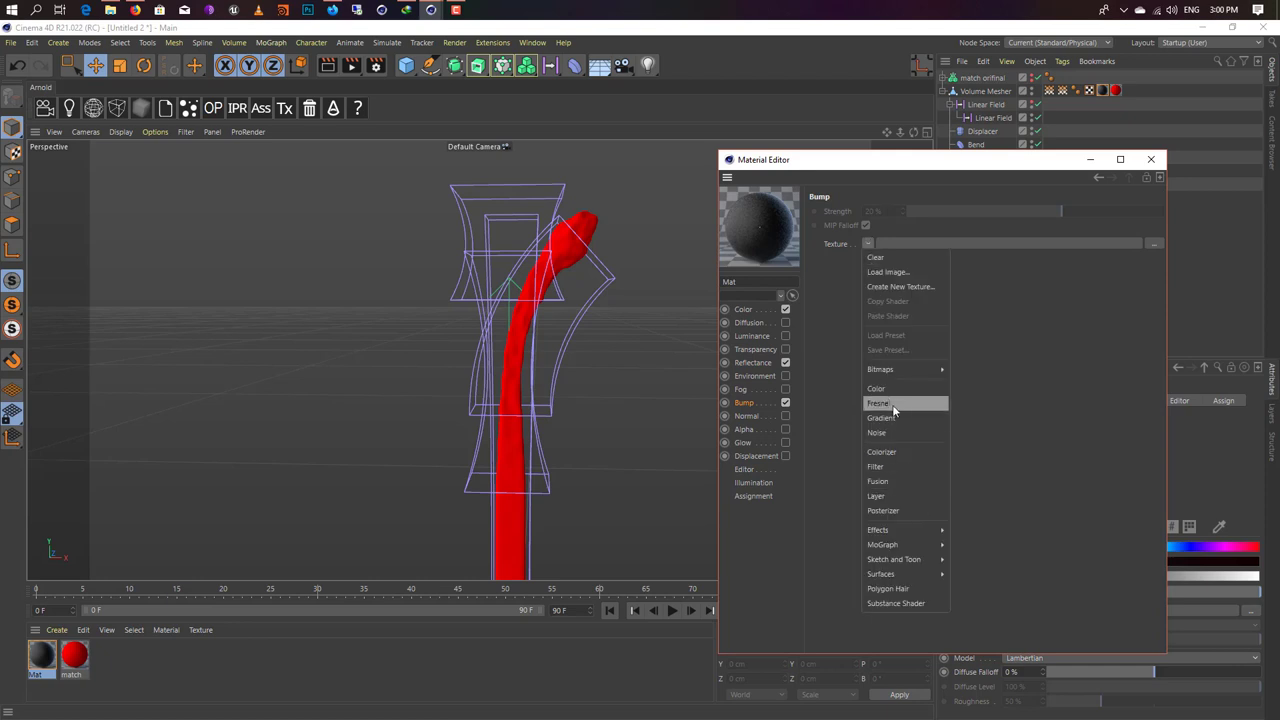
left_click(897, 433)
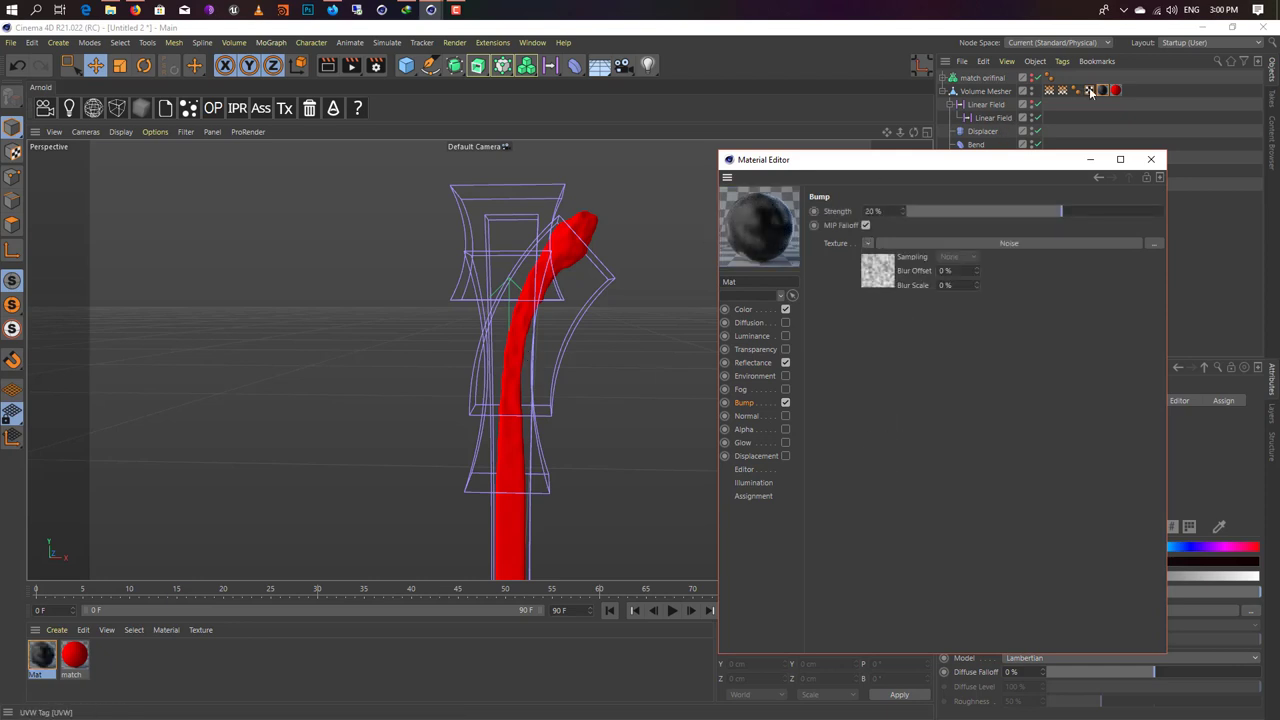
left_click_drag(1103, 91, 1121, 91)
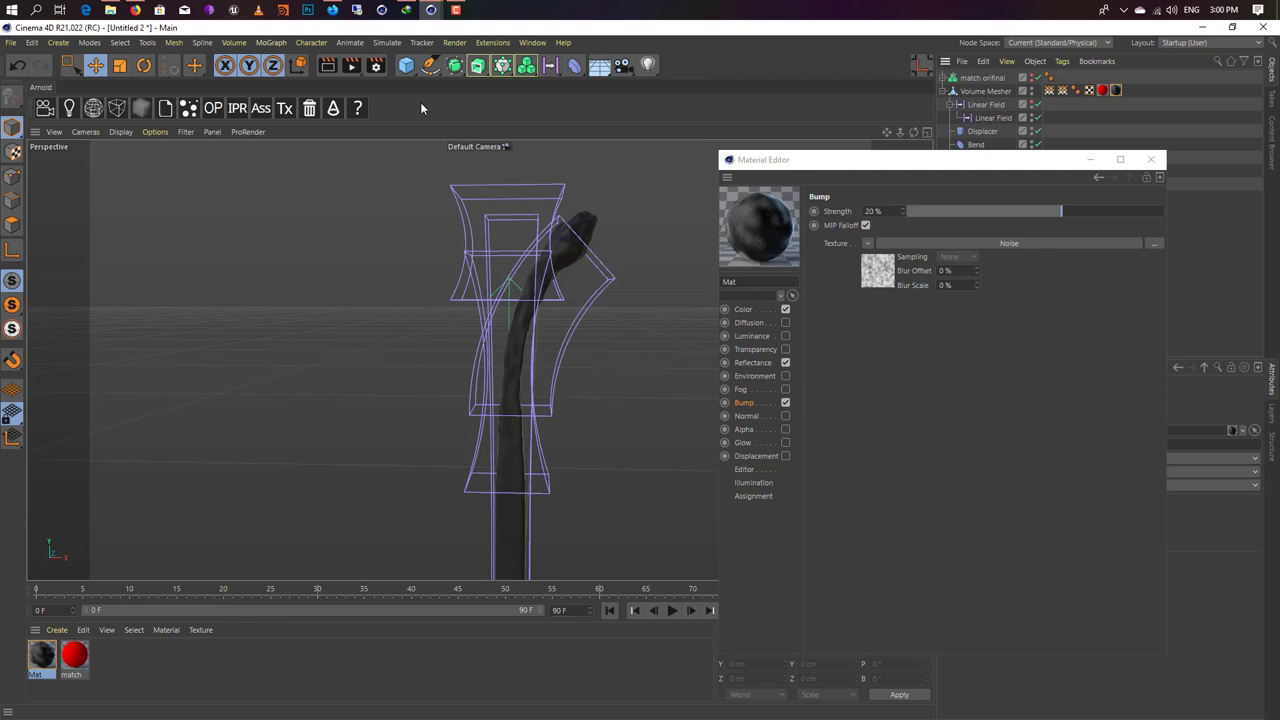
left_click(325, 67)
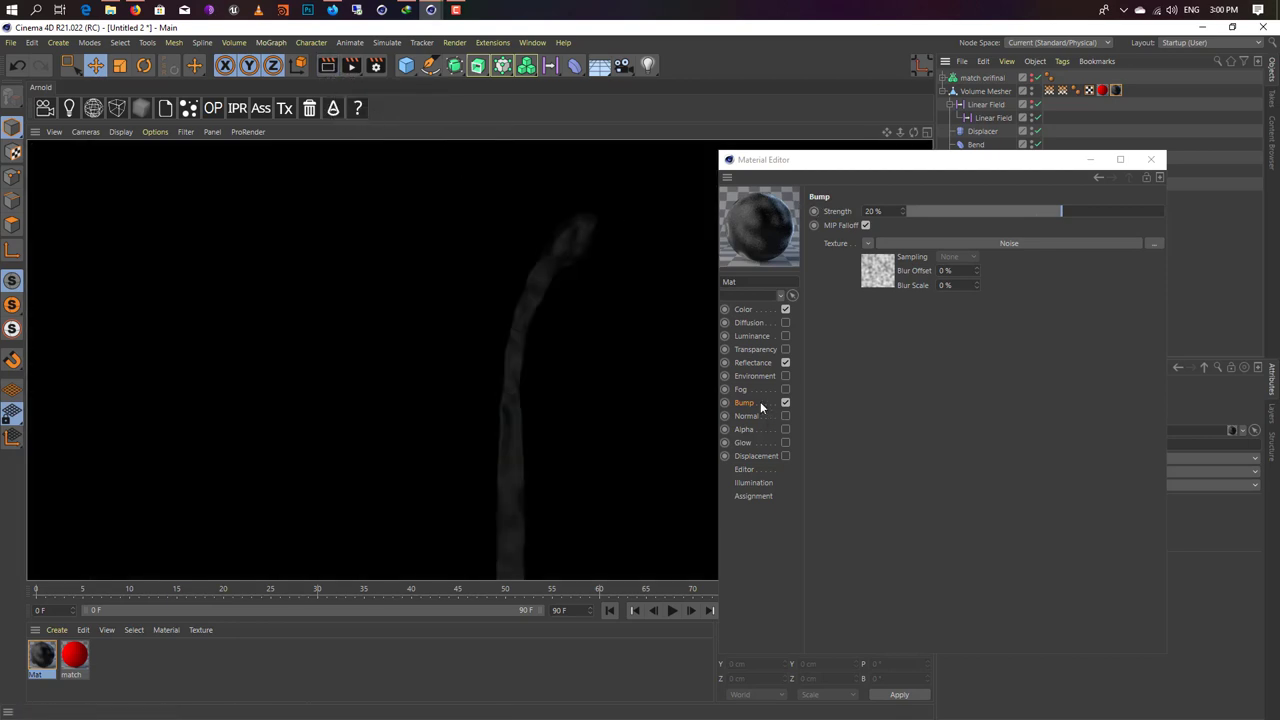
left_click_drag(1073, 215, 1176, 219)
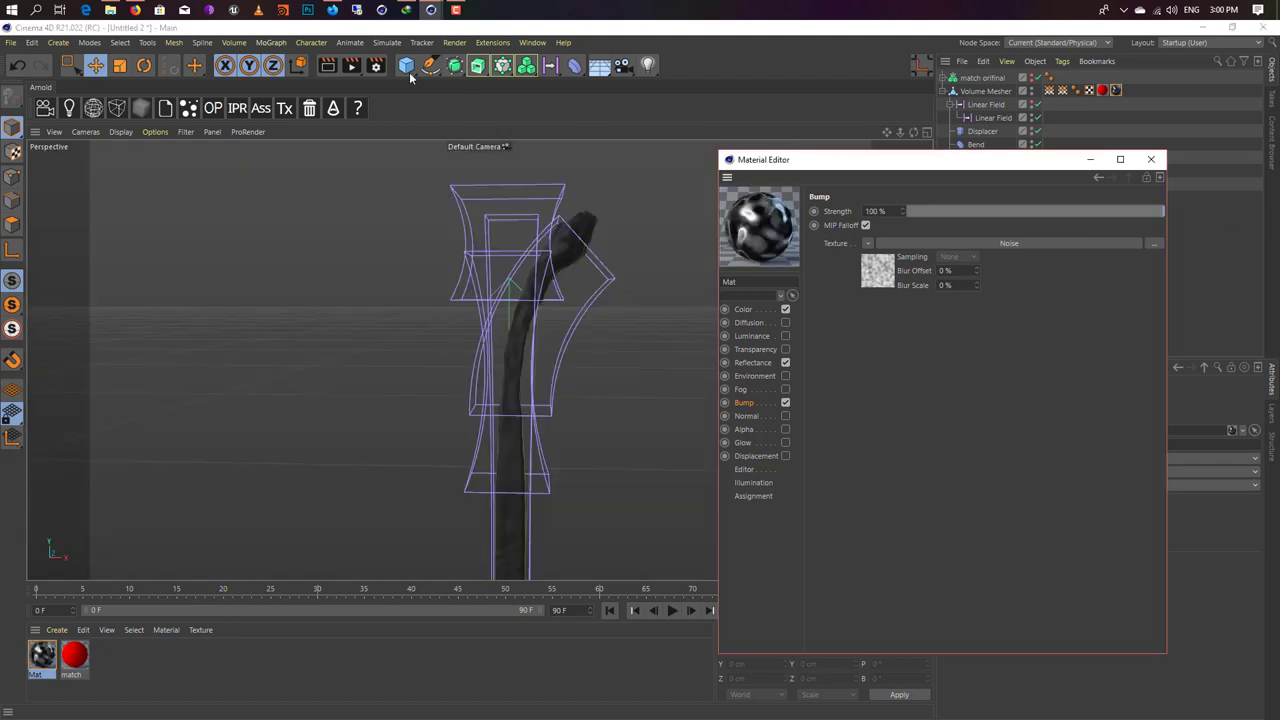
left_click(344, 71)
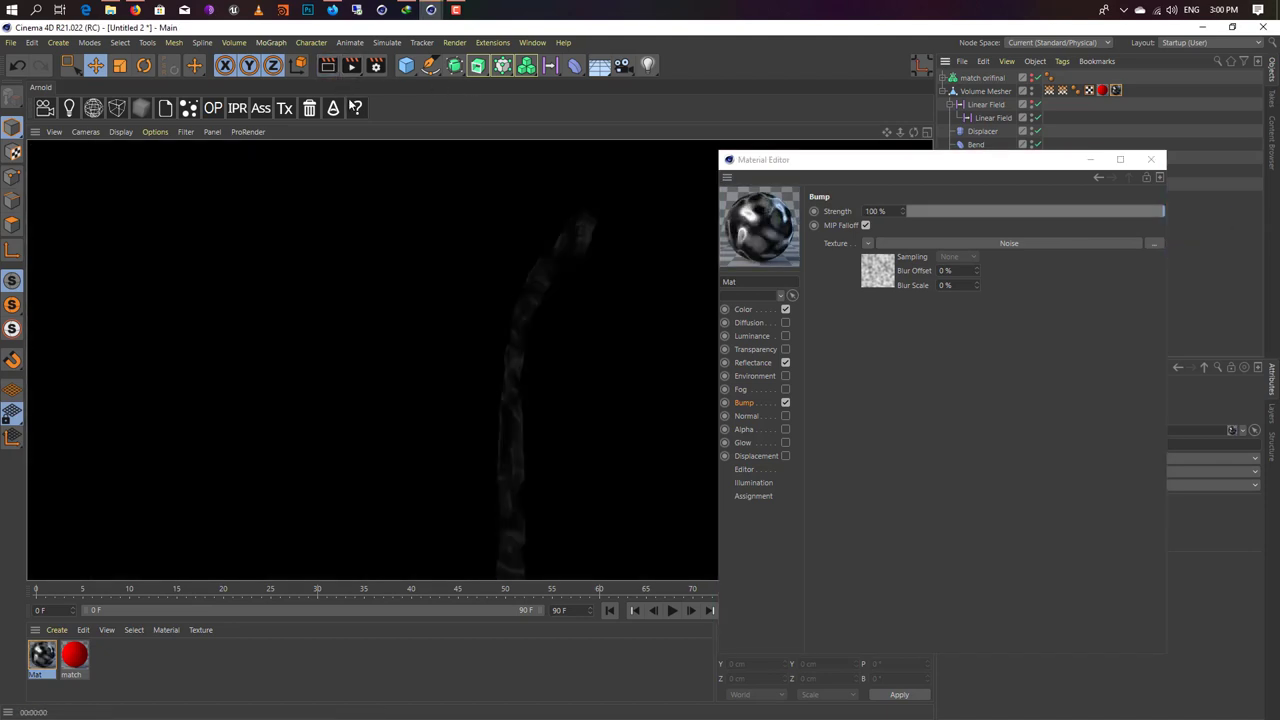
left_click_drag(1000, 160, 584, 465)
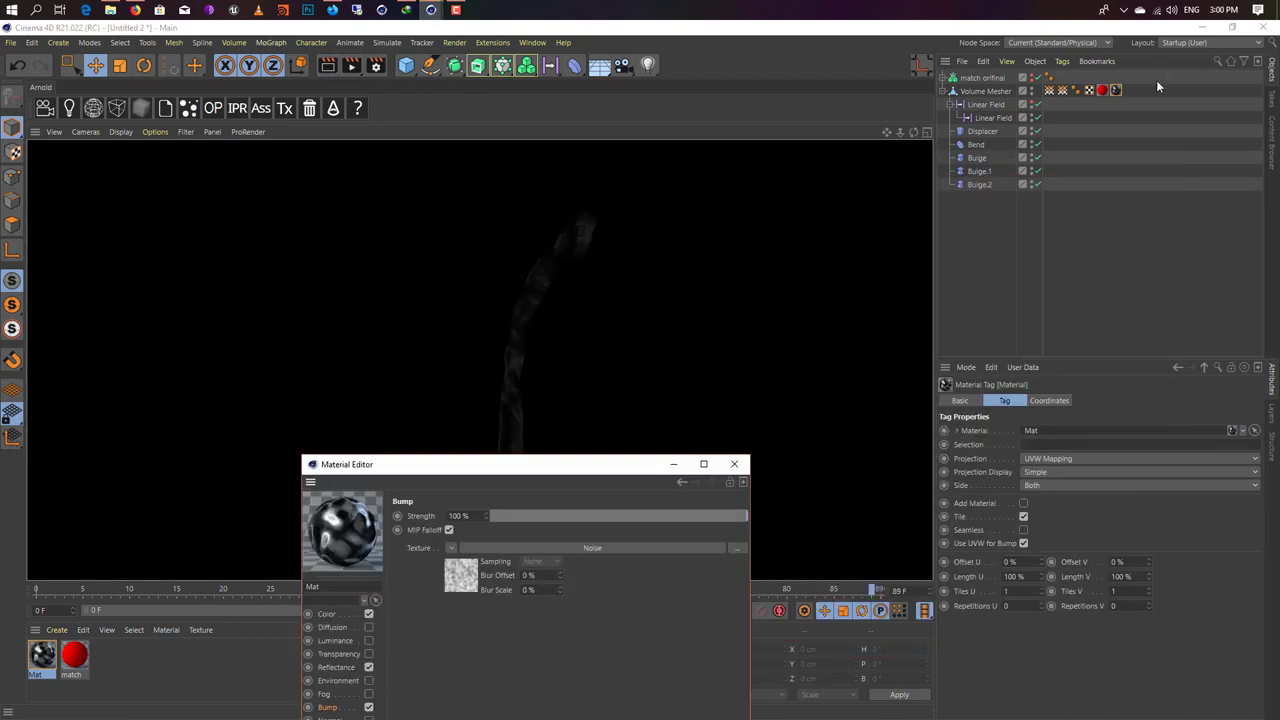
Step: Set the Mat tag's Tiles U and V to 50 and render a preview
left_click(995, 579)
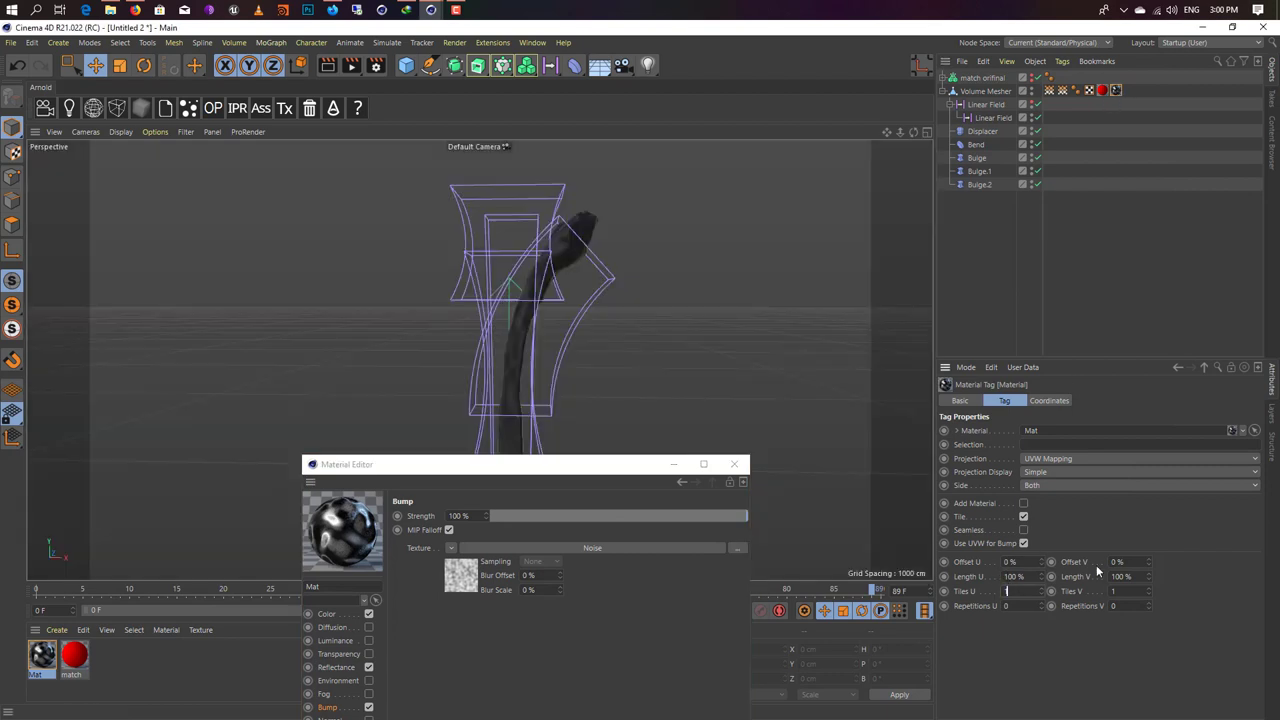
type("50")
key("Return")
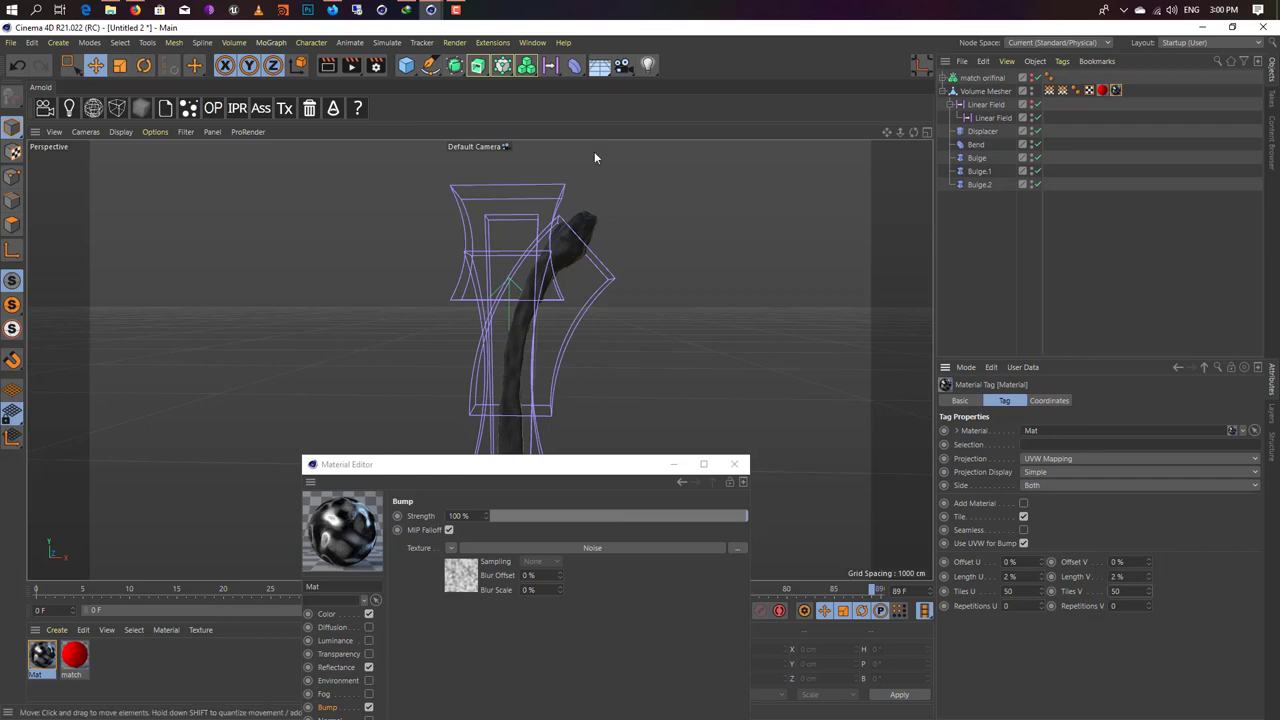
left_click(327, 65)
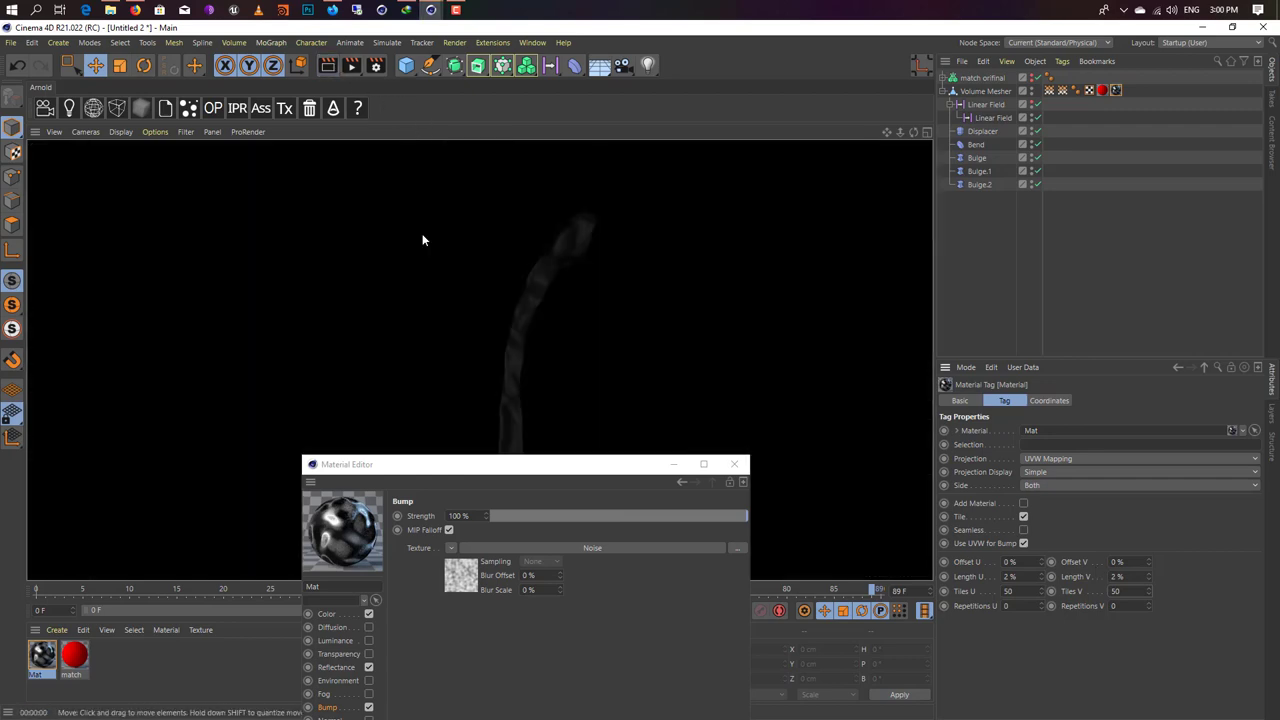
Step: Switch the Mat tag's projection to Cubic and render the match again
scroll(573, 232, "up", 2)
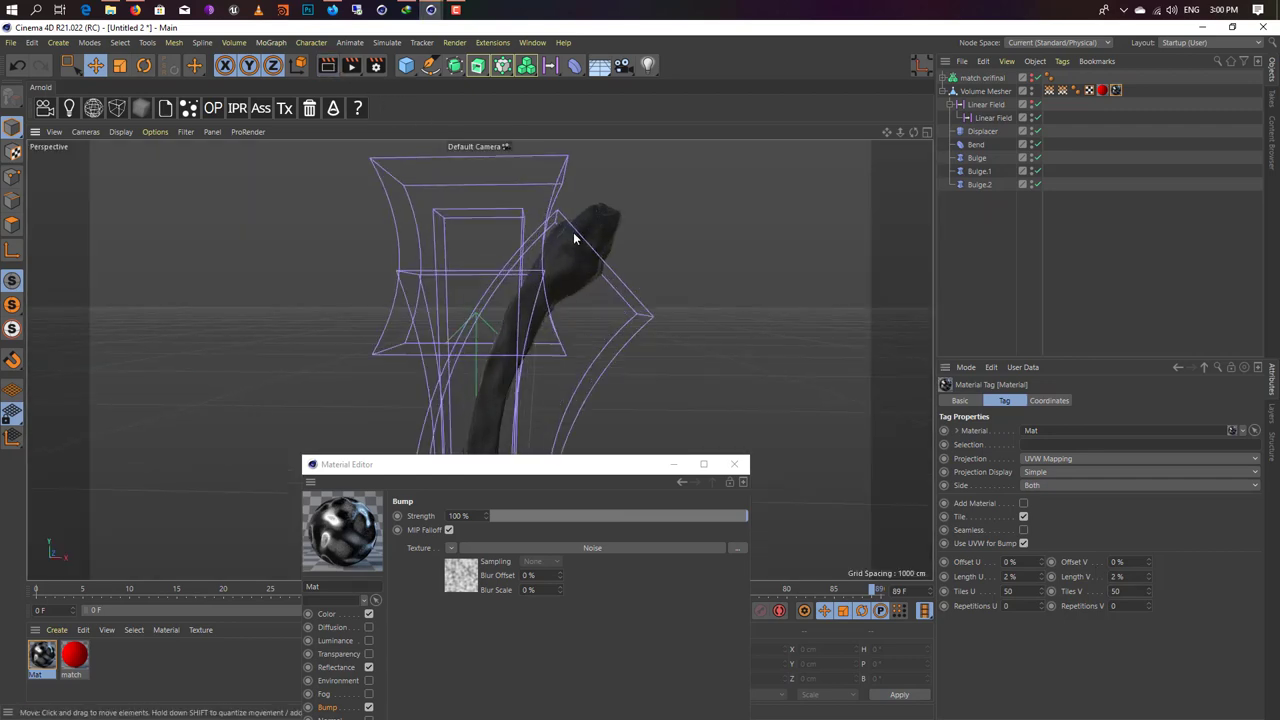
scroll(573, 232, "up", 3)
scroll(601, 256, "up", 3)
left_click(1072, 458)
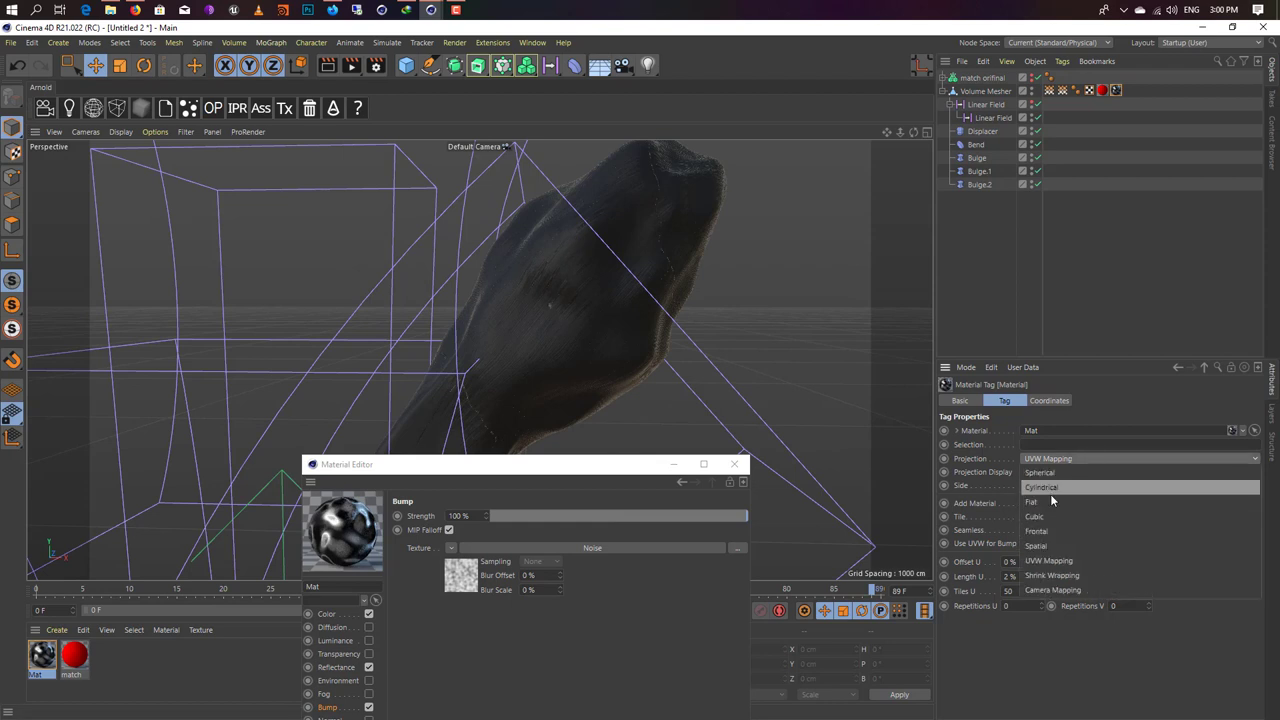
left_click(1042, 516)
left_click(328, 66)
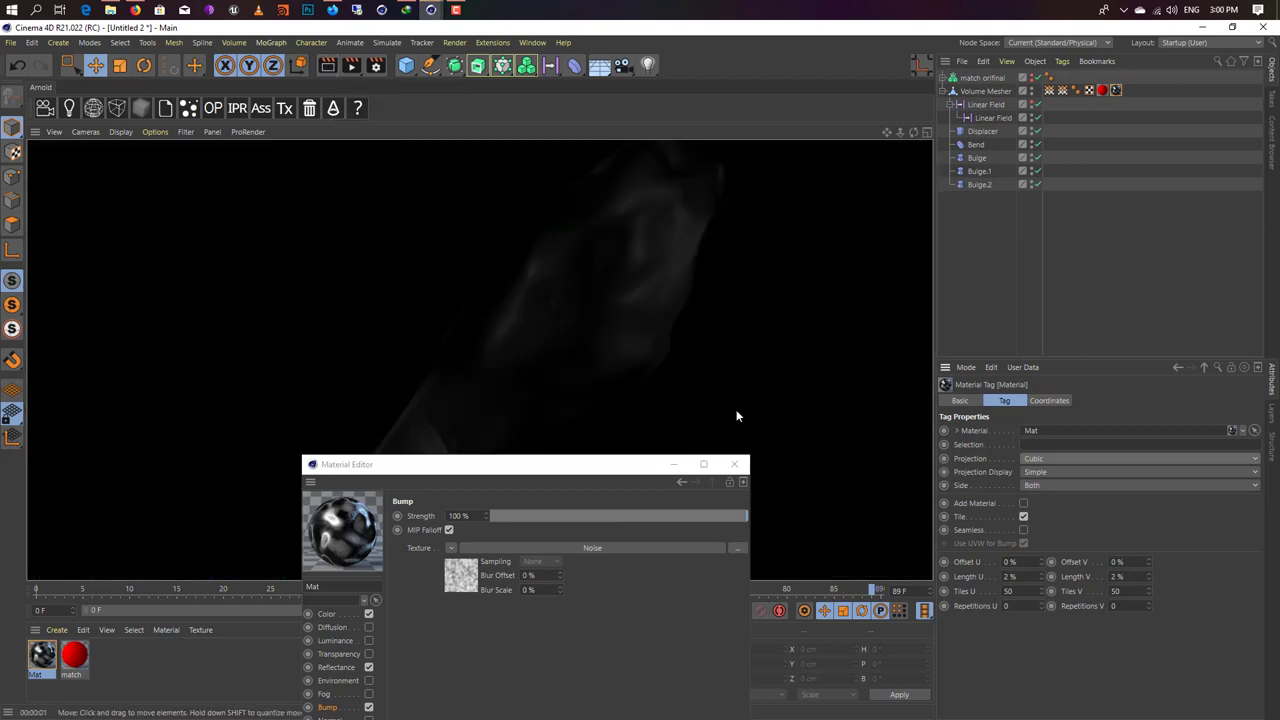
left_click_drag(607, 464, 597, 643)
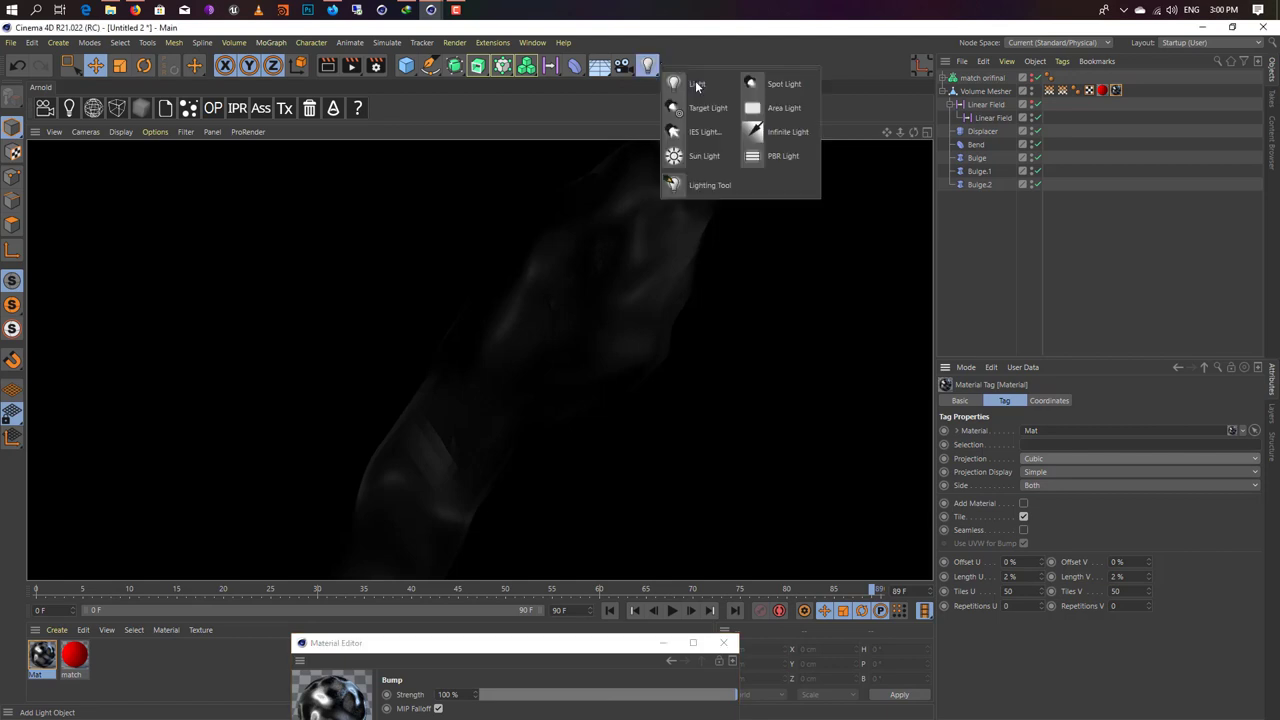
Step: Add an area light, raise it to the match head and shift it farther left
left_click_drag(648, 65, 735, 111)
left_click(783, 108)
scroll(590, 283, "down", 4)
scroll(590, 283, "down", 4)
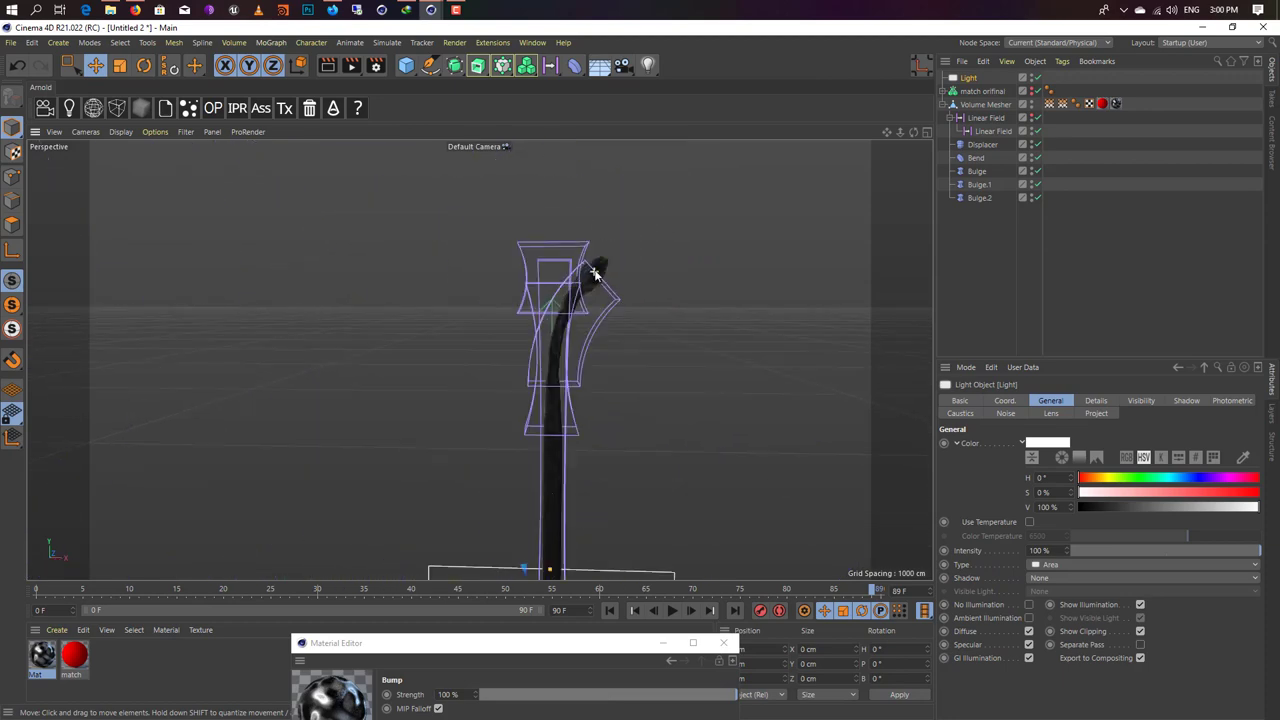
scroll(590, 283, "down", 3)
mouse_move(571, 410)
left_mouse_down()
mouse_move(571, 236)
mouse_move(391, 309)
left_mouse_up()
left_click_drag(646, 302, 317, 300)
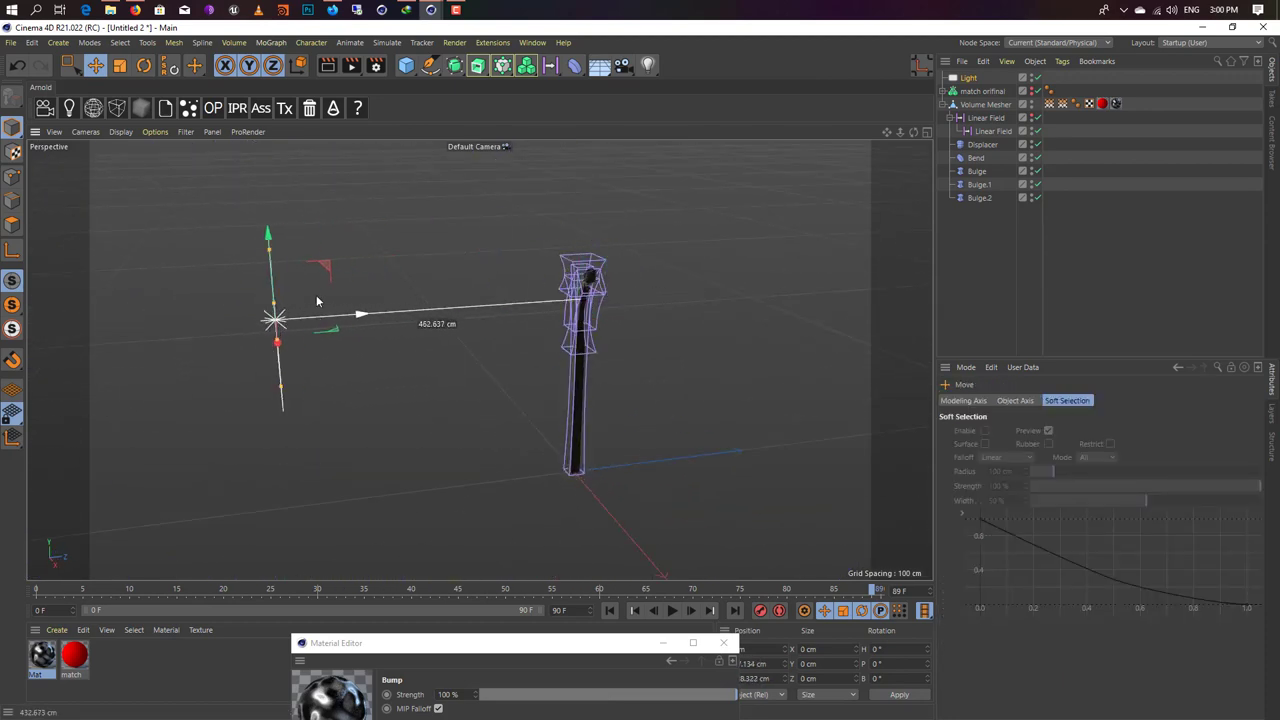
Step: Render a preview of the match head under the side-placed area light
scroll(598, 285, "up", 3)
scroll(598, 285, "up", 2)
scroll(608, 280, "up", 2)
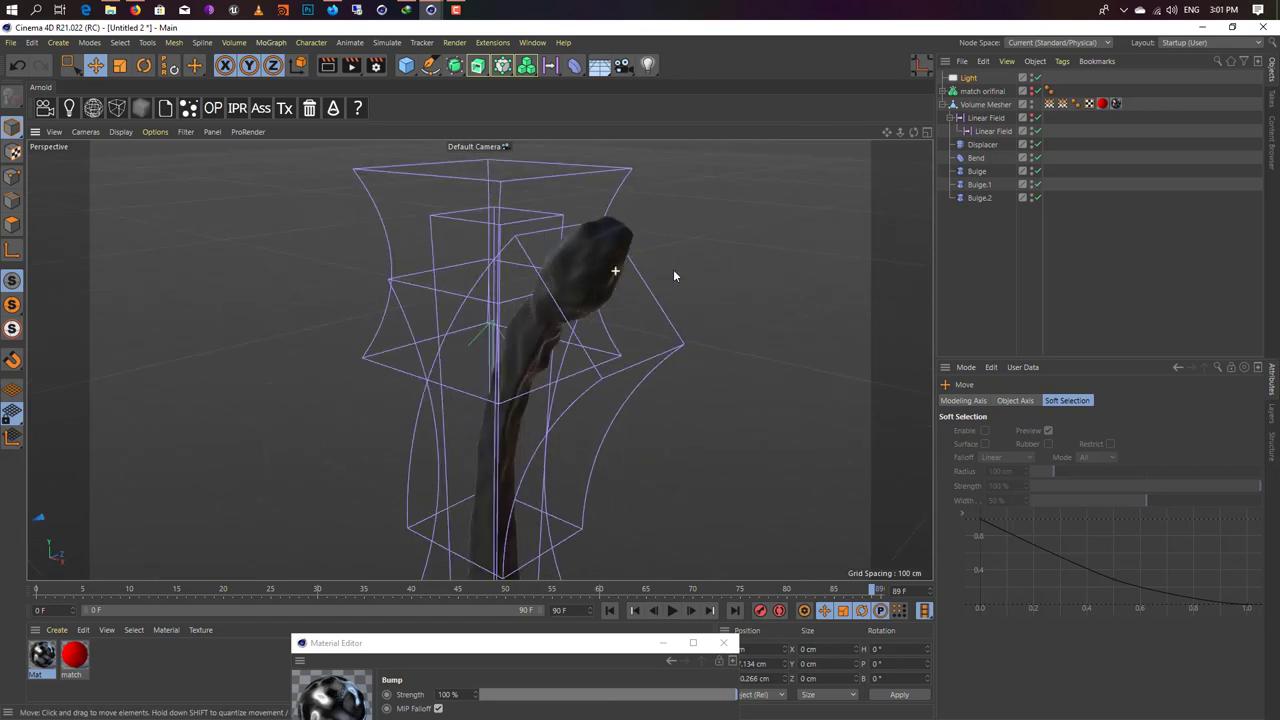
scroll(674, 275, "up", 3)
left_click(328, 65)
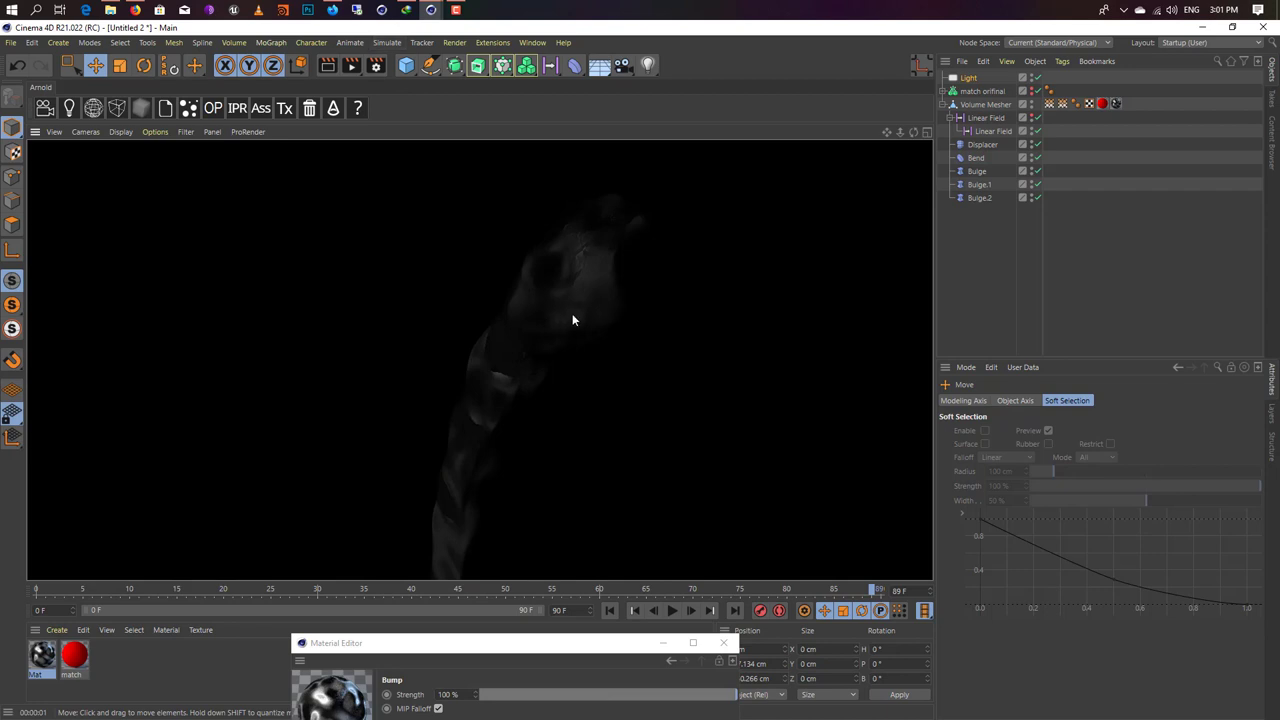
left_click_drag(572, 313, 581, 300, "alt")
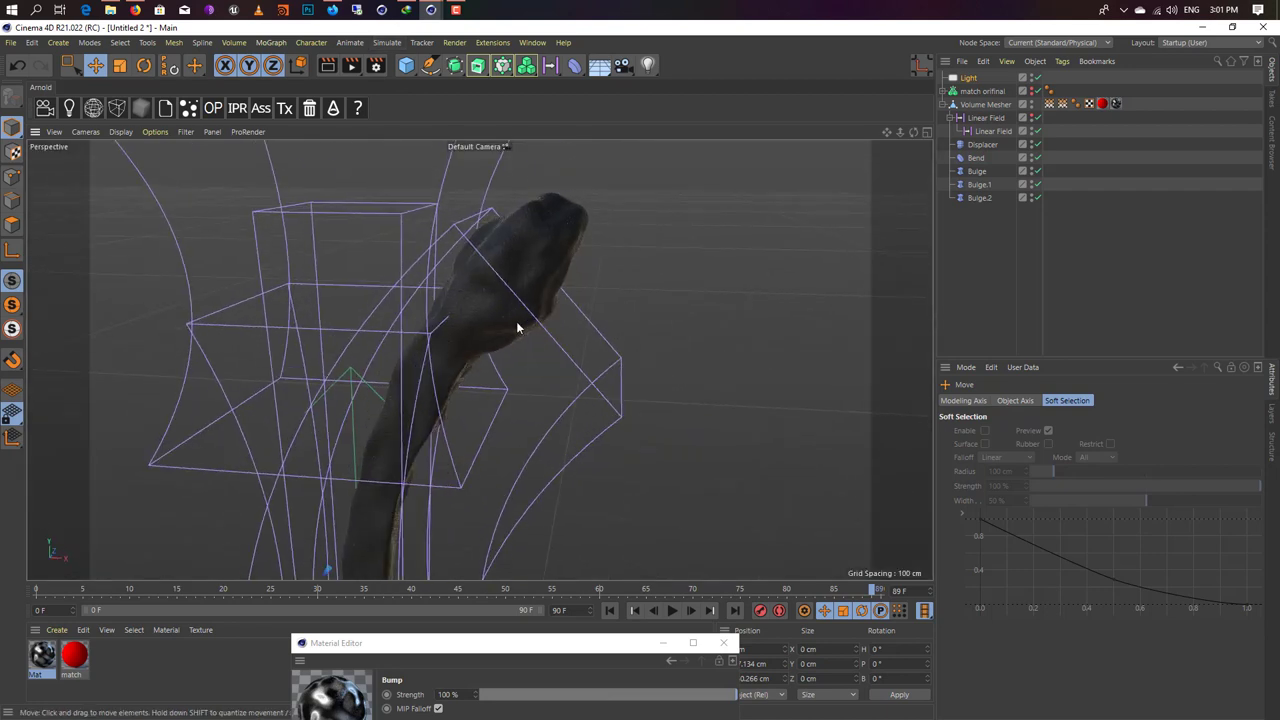
Step: Turn on Seamless tiling in the Volume Mesher's Mat texture tag
left_click(1116, 104)
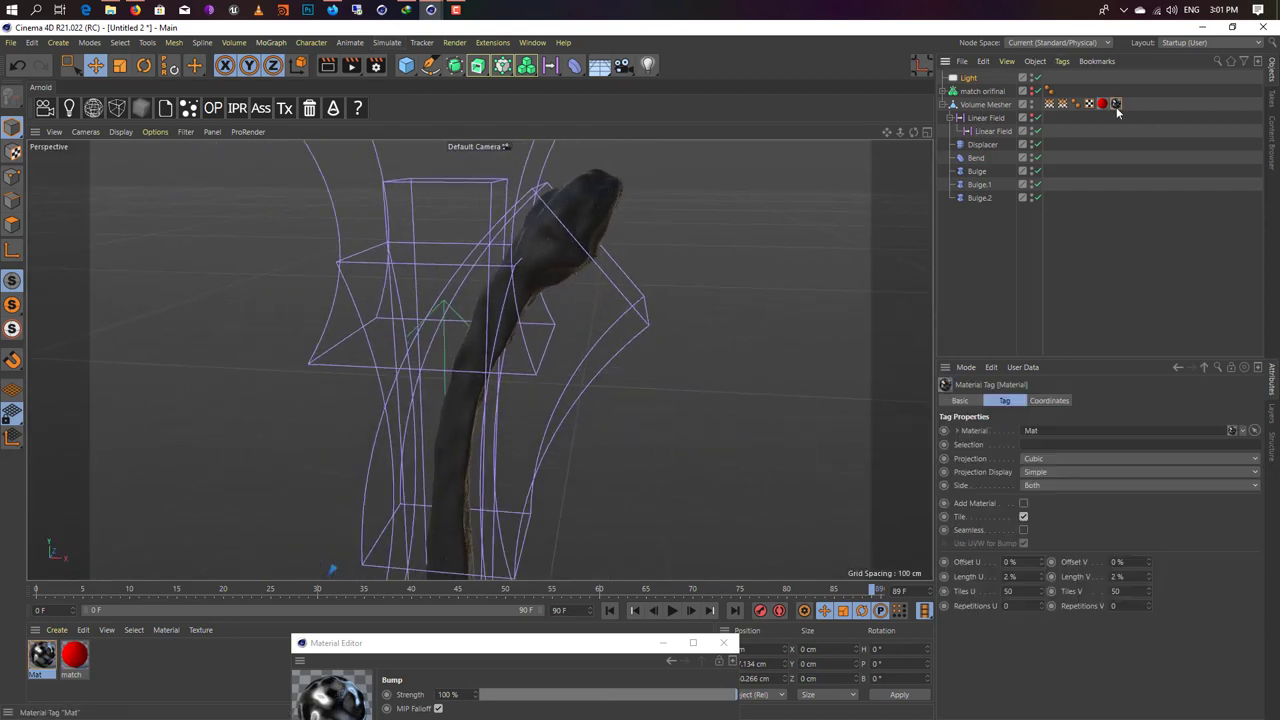
left_click(1023, 529)
left_click_drag(516, 226, 563, 232, "alt")
Step: Render the view to check the texture and bring the Material Editor fully into view
scroll(562, 222, "up", 3)
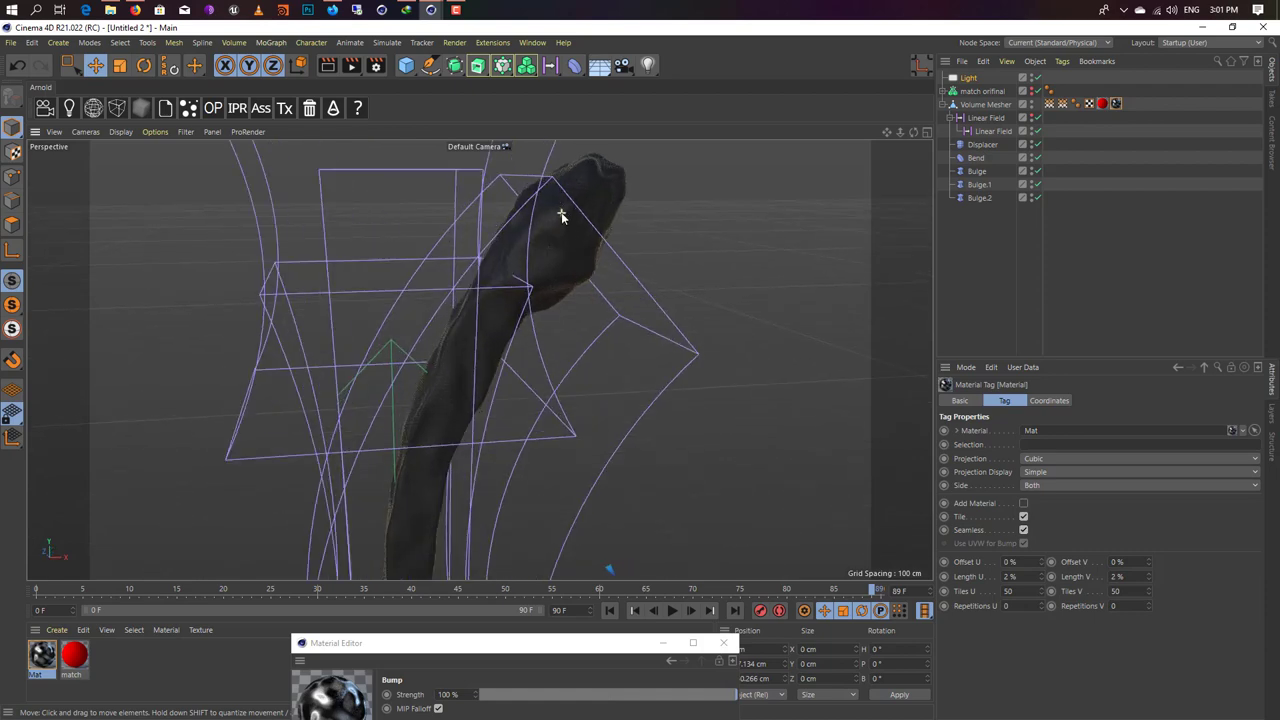
scroll(561, 212, "up", 2)
left_click(330, 66)
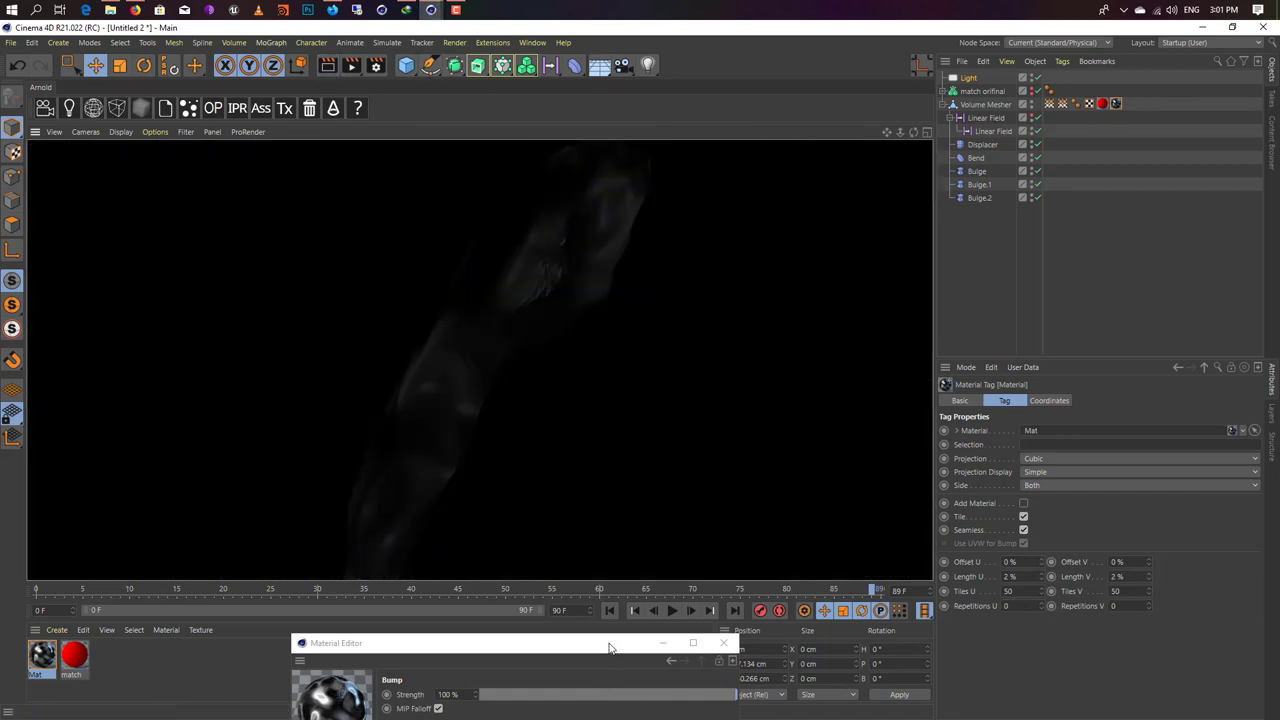
left_click_drag(610, 648, 1003, 170)
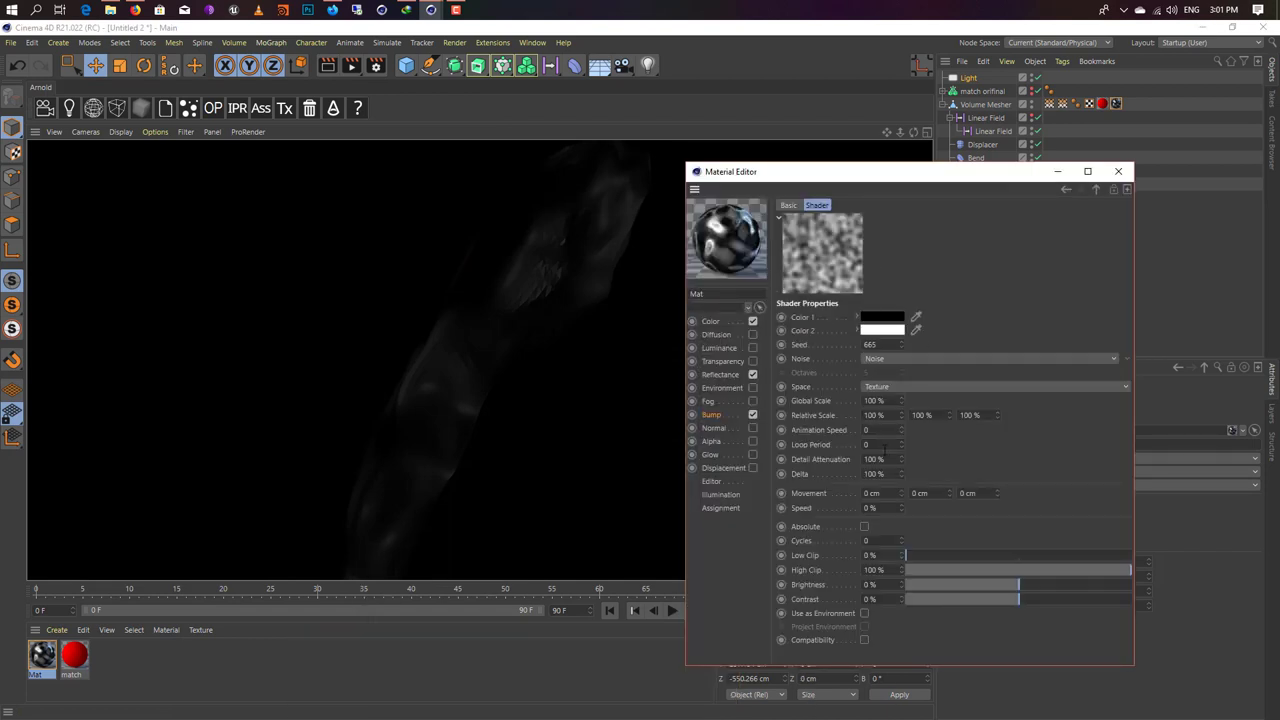
Step: Reduce the bump noise's Global Scale to 1% and render to check the grain
left_click_drag(903, 410, 903, 450)
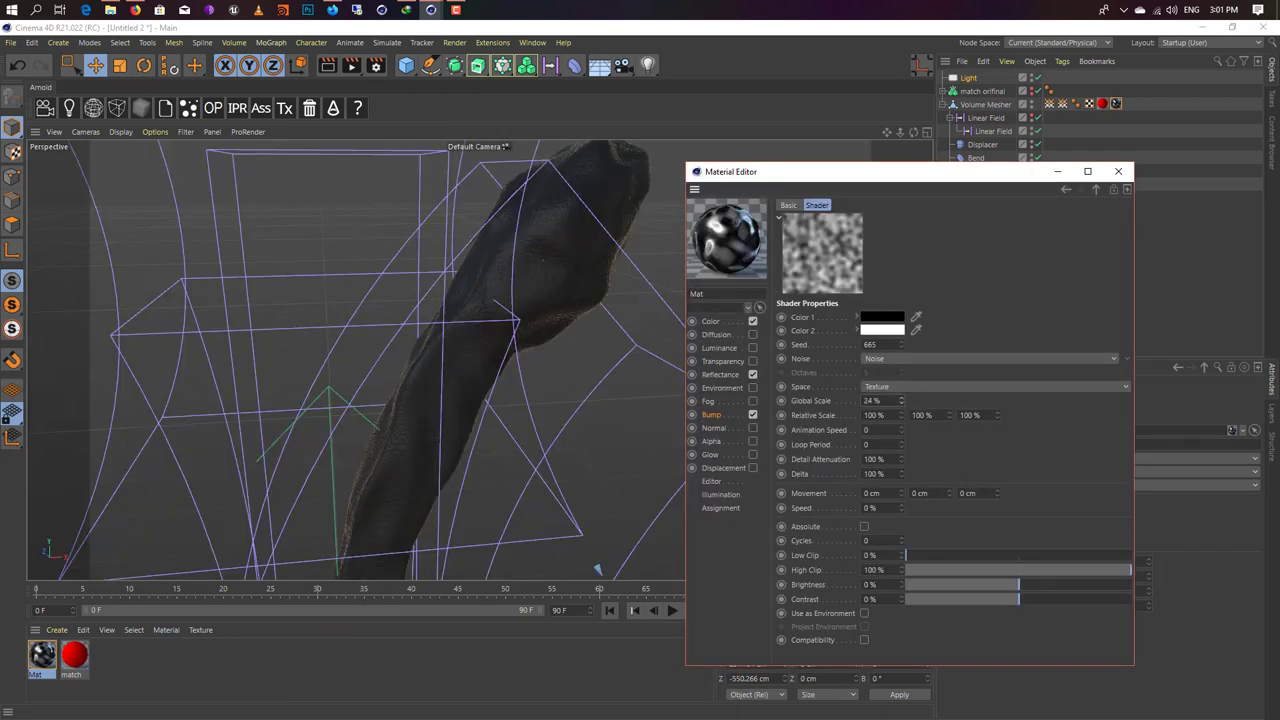
left_click_drag(901, 400, 893, 403)
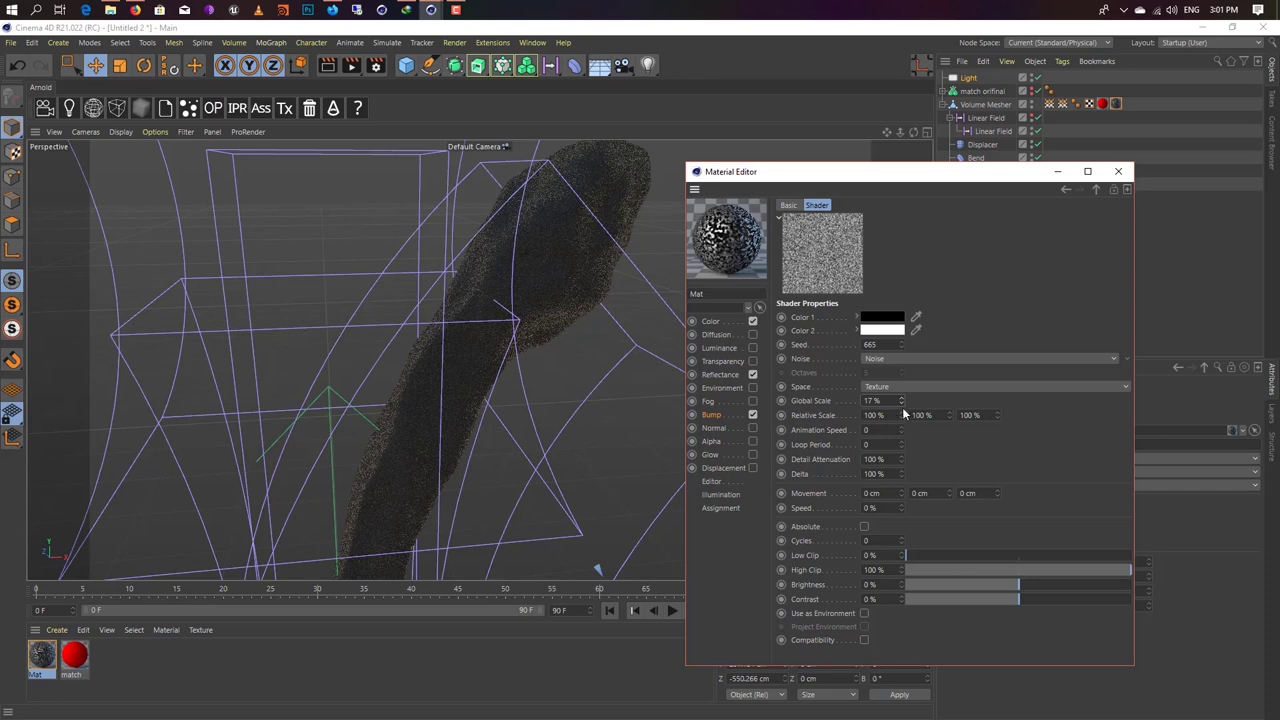
left_click(327, 66)
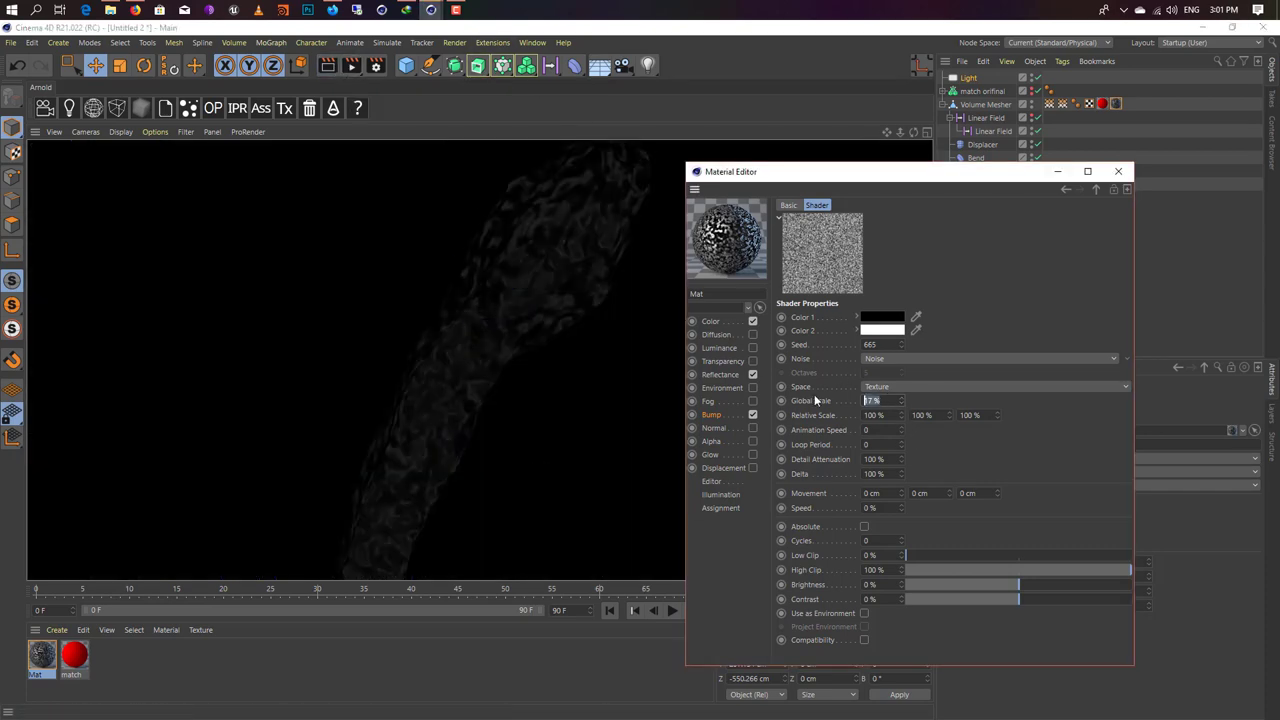
type("1")
key("Return")
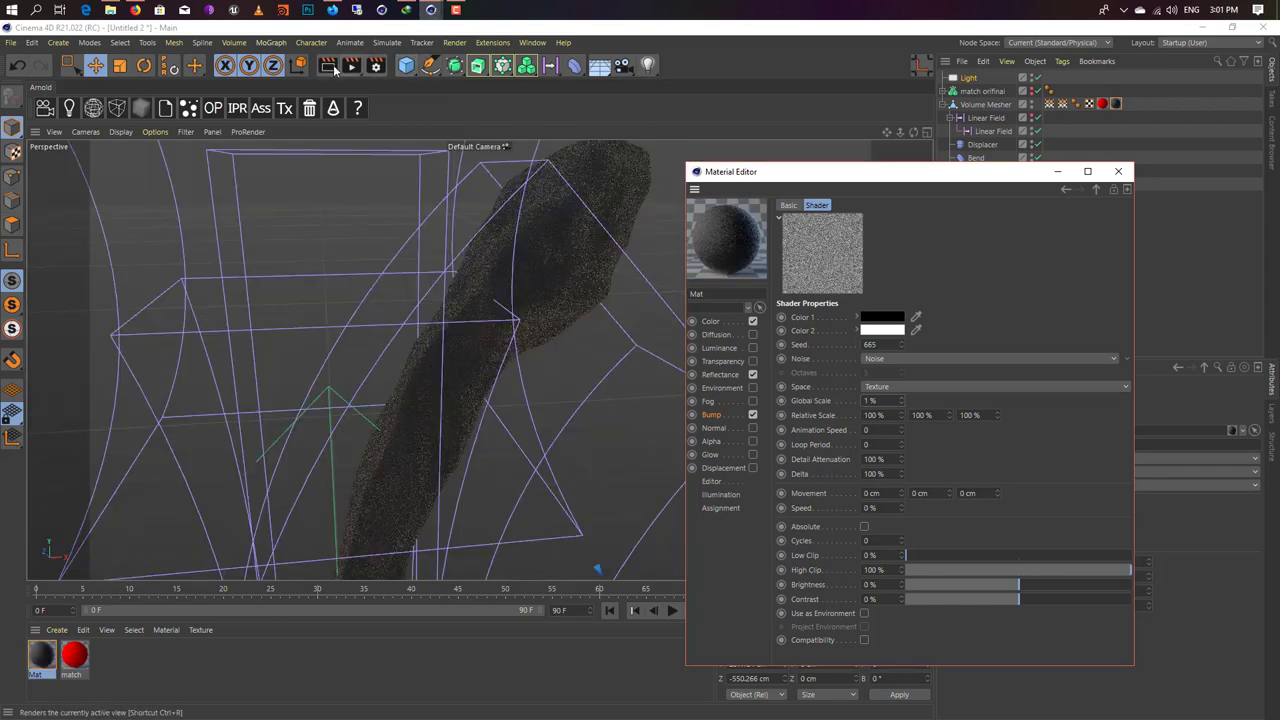
left_click(327, 66)
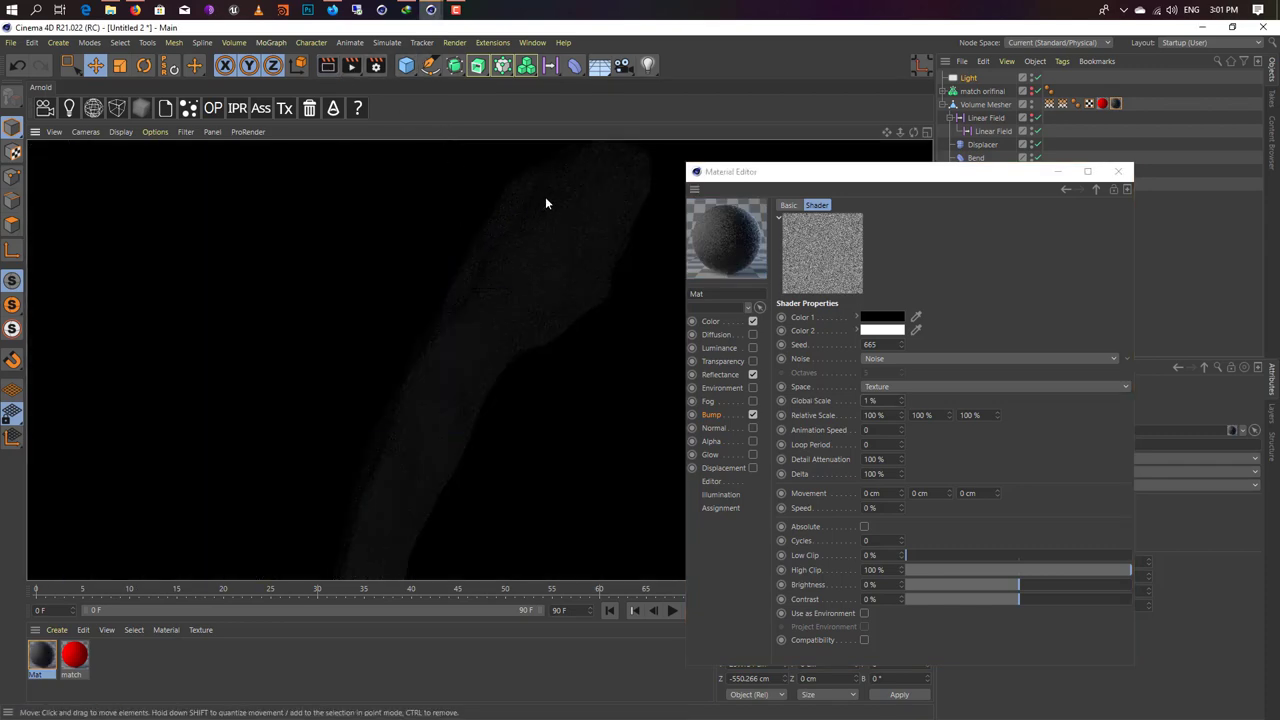
Step: Render the fine-grained match again from another angle and zoomed out to the whole match
mouse_move(545, 204)
left_mouse_down("alt")
mouse_move(540, 251)
mouse_move(531, 245)
mouse_move(557, 222)
left_mouse_up("alt")
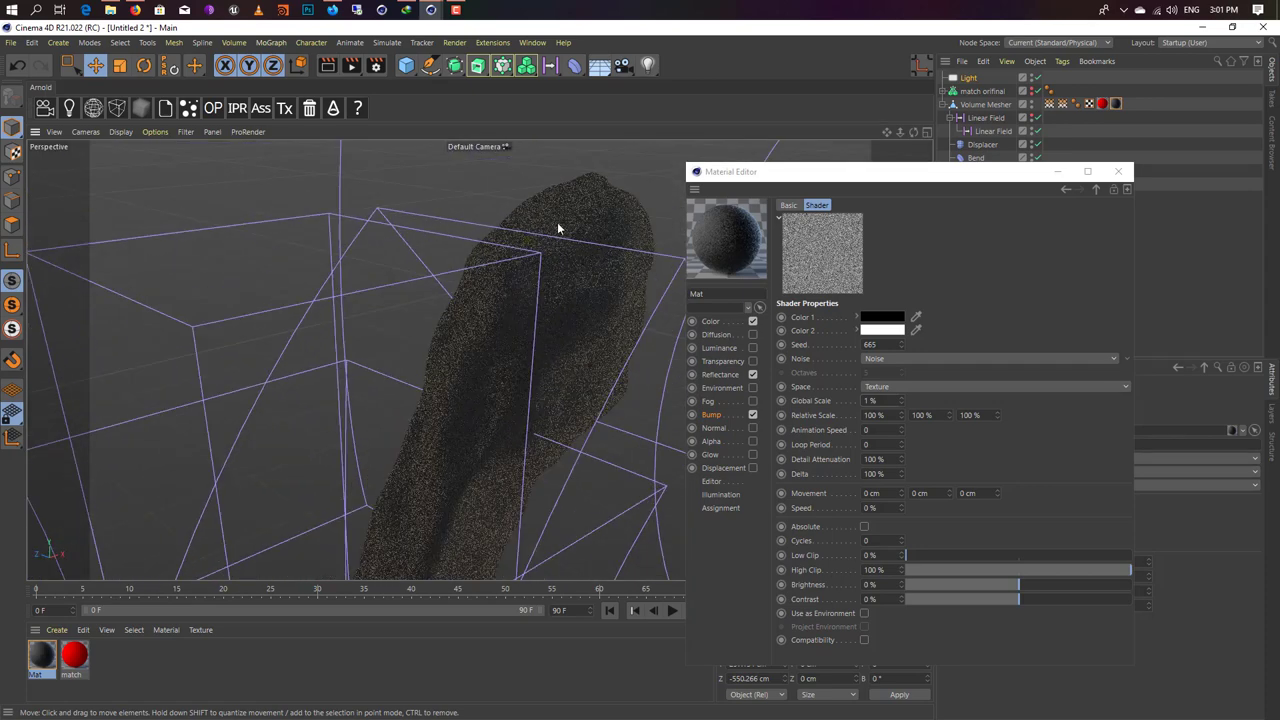
left_click(322, 64)
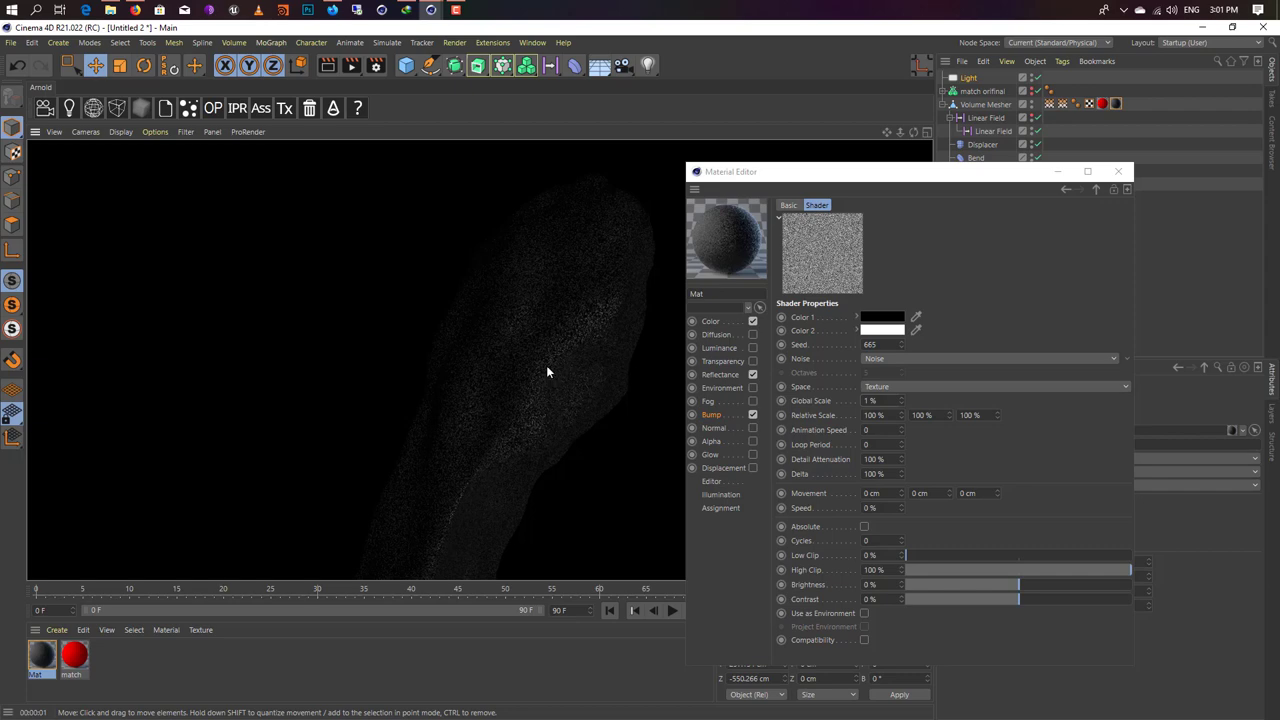
left_click(546, 372)
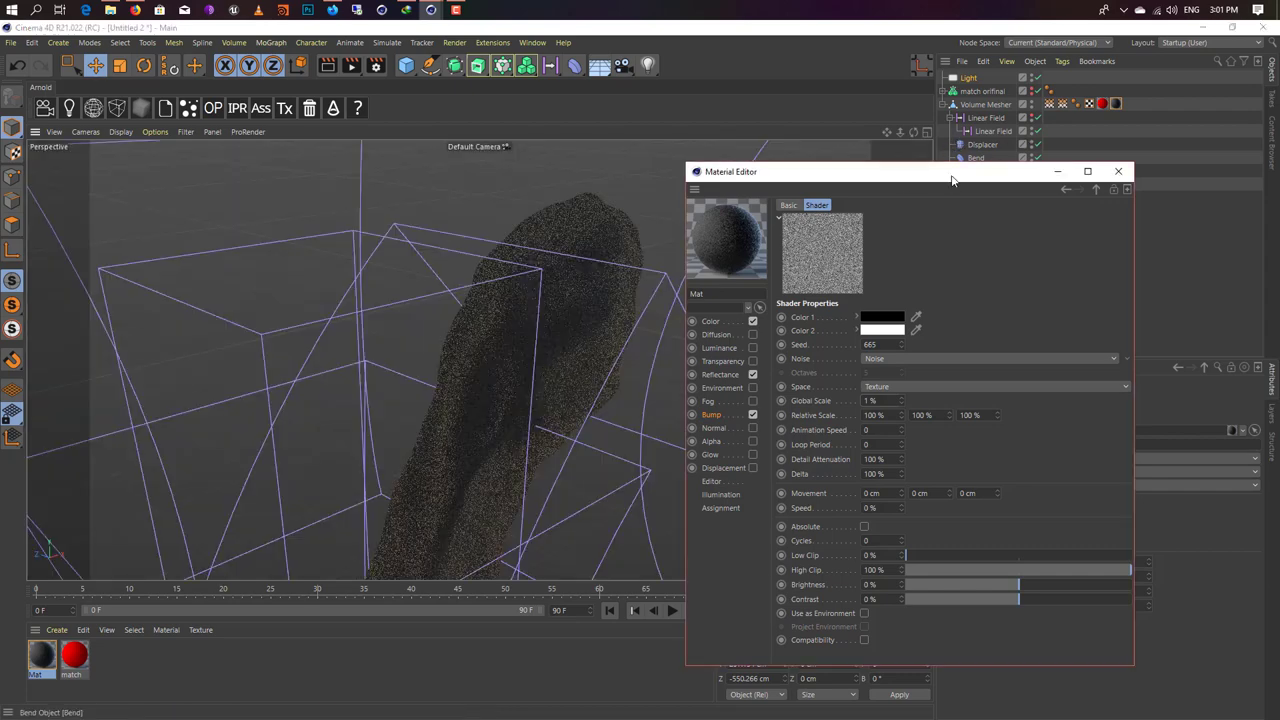
left_click_drag(939, 171, 1066, 254)
mouse_move(627, 438)
left_mouse_down("alt")
mouse_move(517, 350)
mouse_move(488, 265)
left_mouse_up("alt")
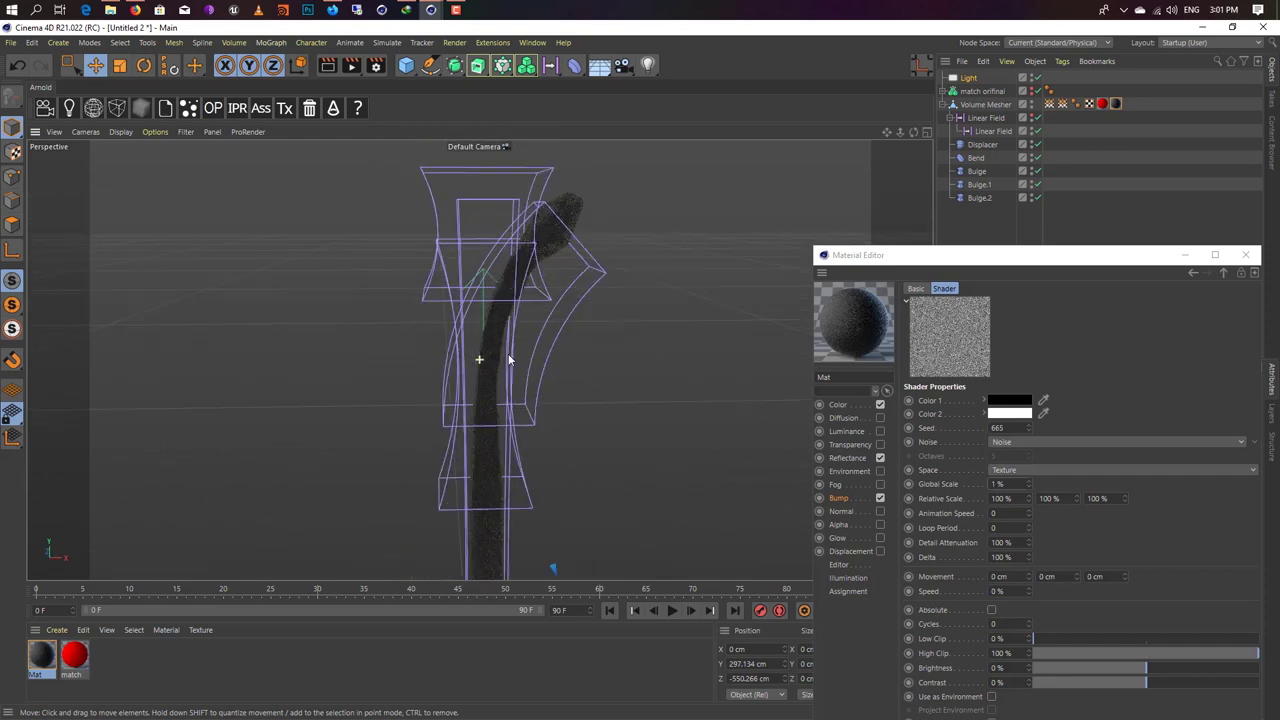
key("ctrl+r")
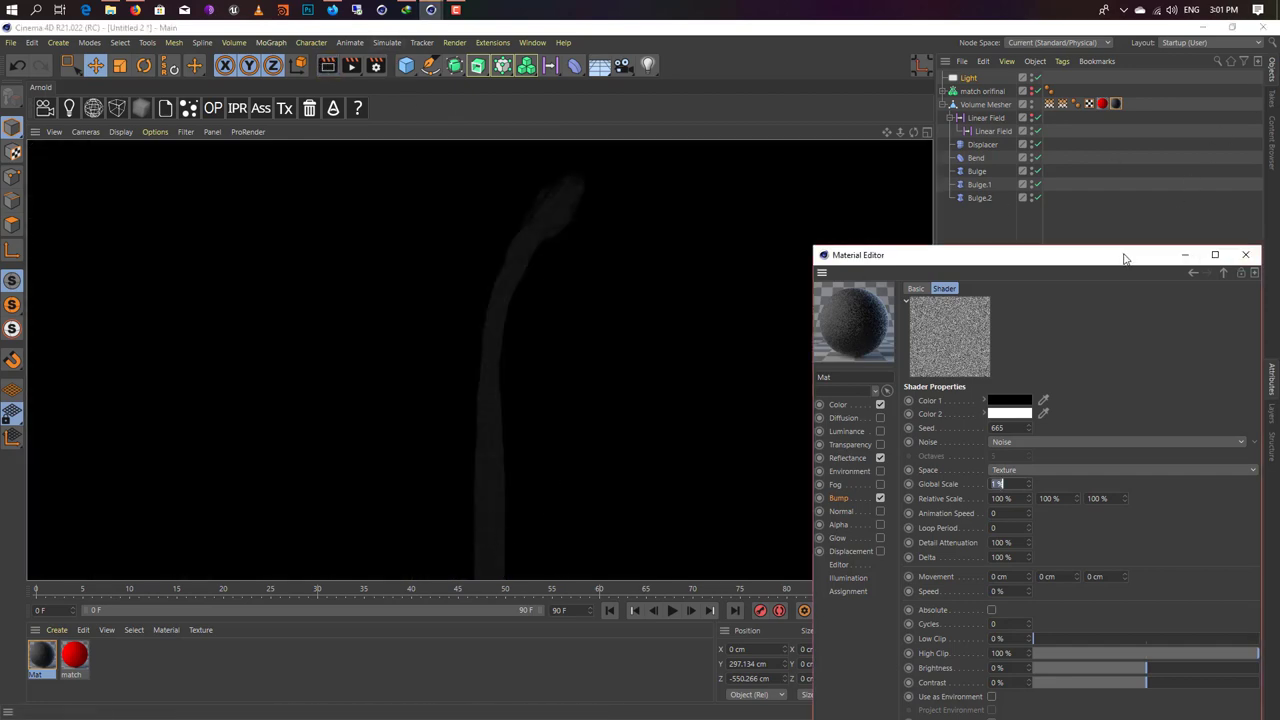
Step: Close the Material Editor and place the match material tag after the Mat tag
left_click_drag(1120, 254, 1040, 254)
left_click(1165, 254)
left_click_drag(1102, 103, 1136, 104)
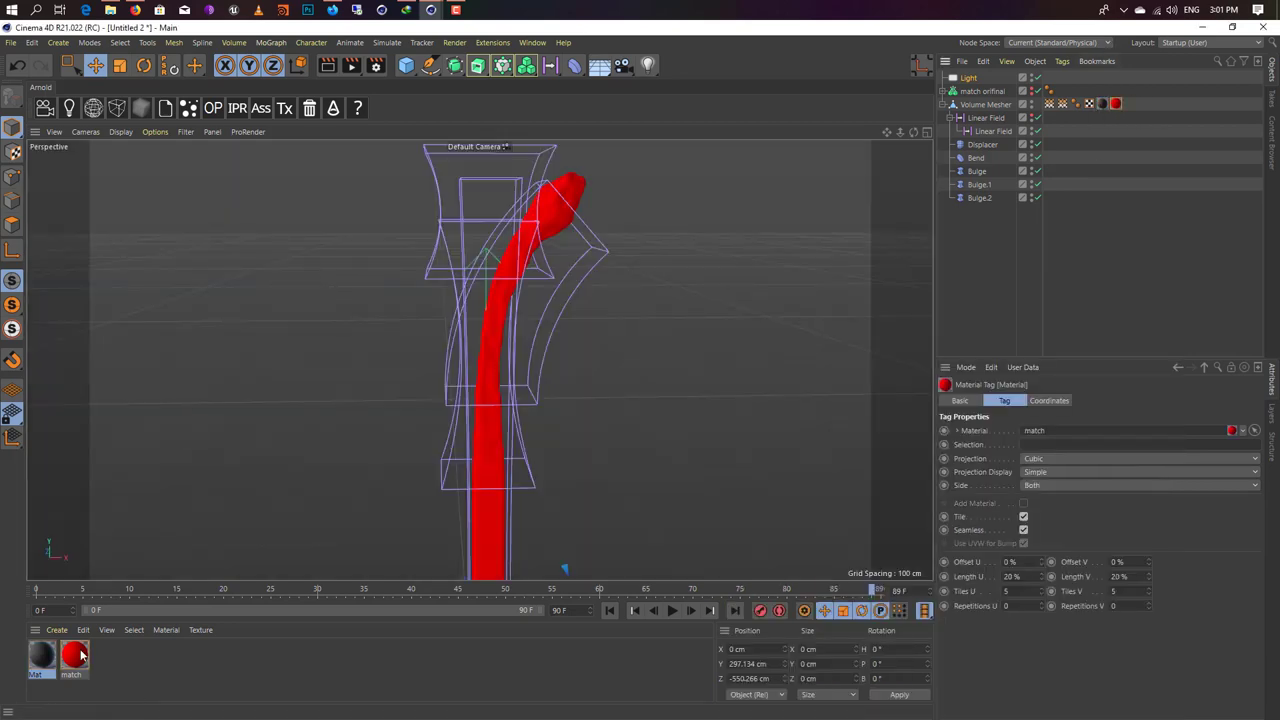
Step: Open the match material's node graph and arrange the Material.1 and Diffuse nodes
double_click(74, 655)
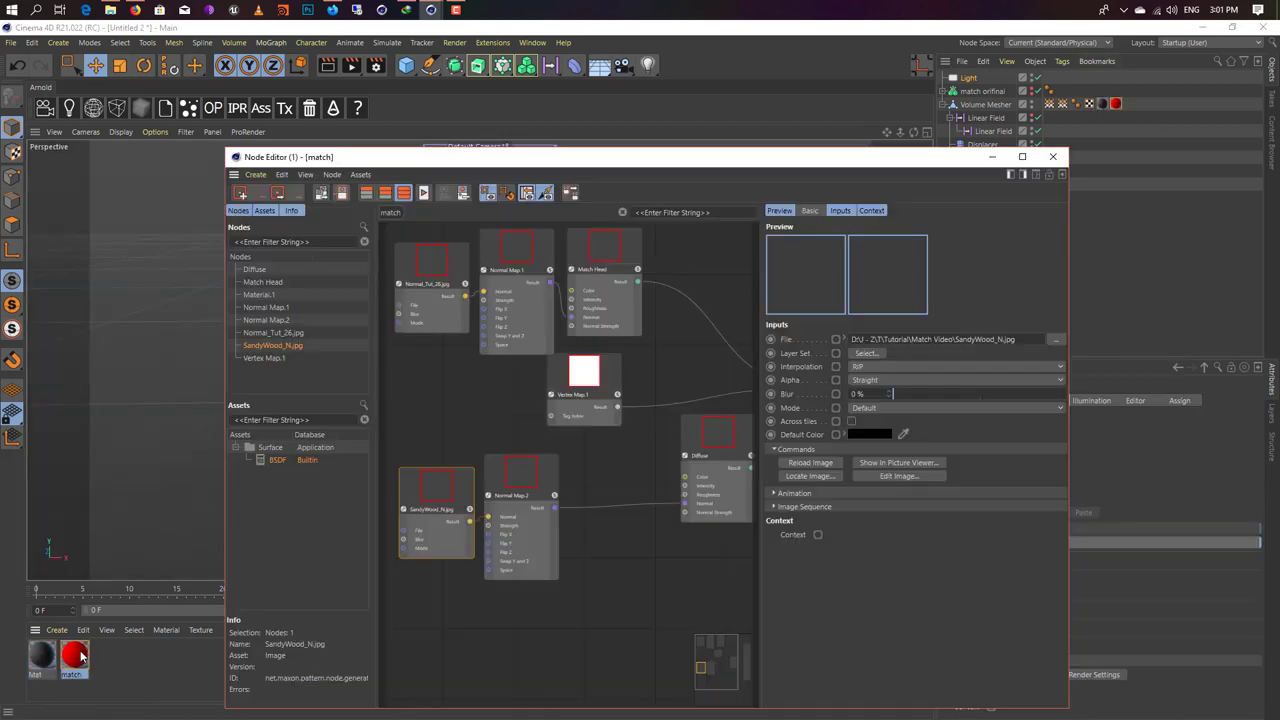
mouse_move(842, 163)
left_mouse_down()
mouse_move(759, 77)
mouse_move(699, 80)
left_mouse_up()
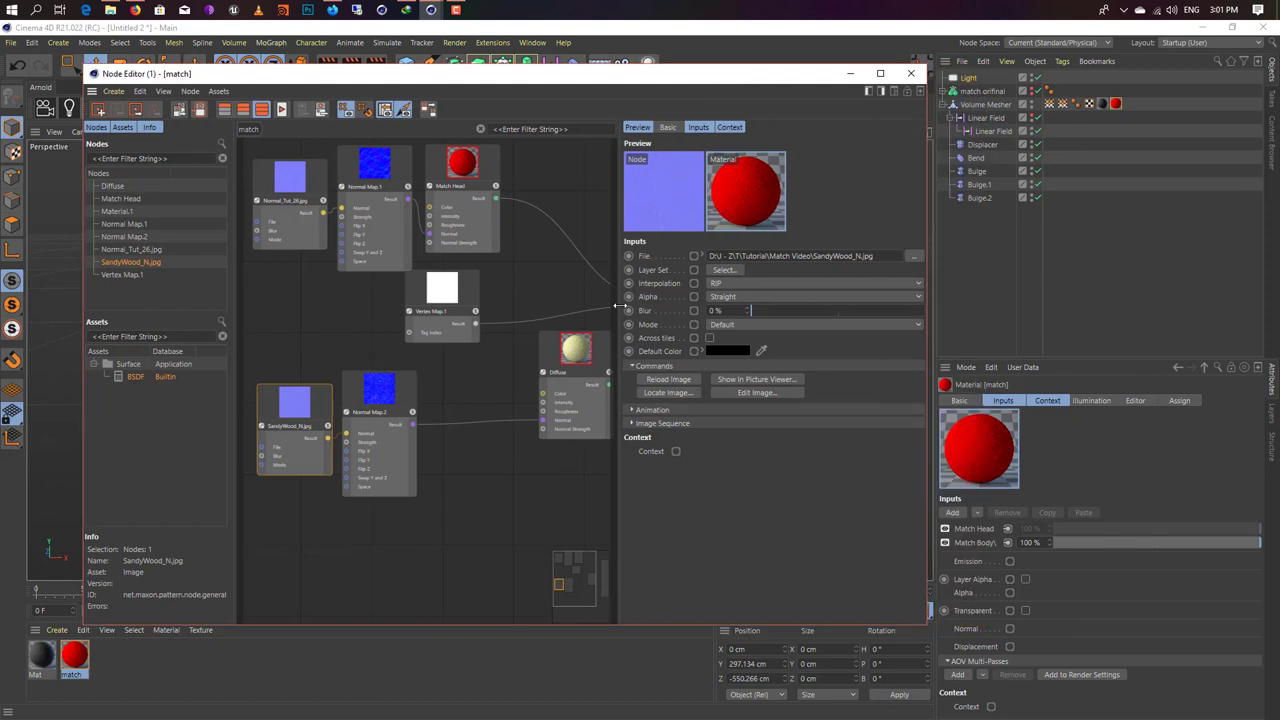
left_click_drag(617, 283, 850, 283)
left_click_drag(680, 232, 705, 202)
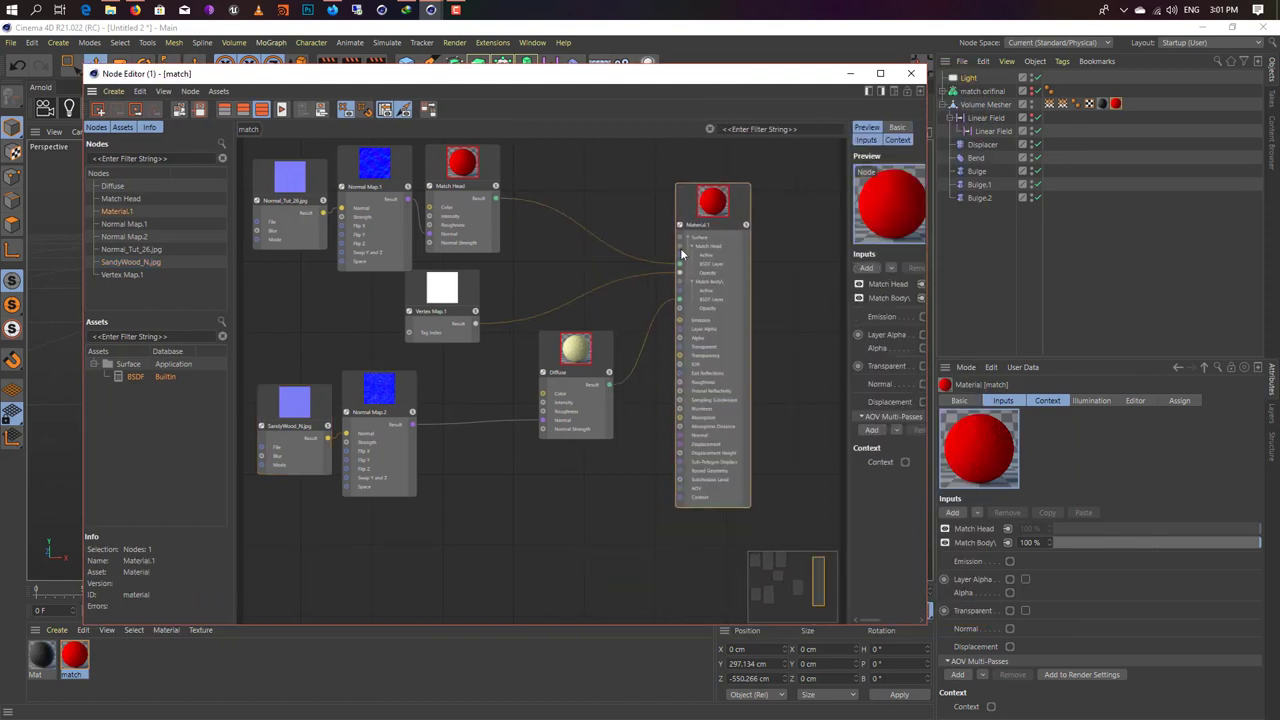
left_click_drag(599, 344, 592, 257)
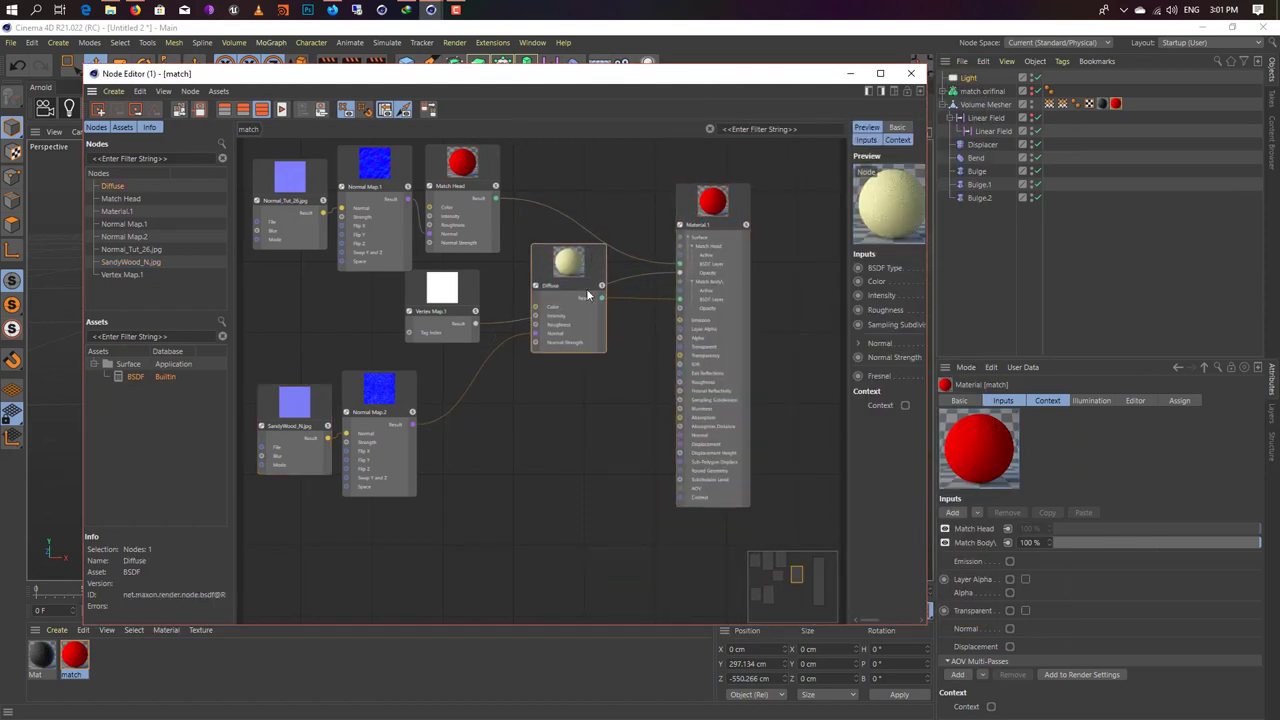
Step: Inspect the Head vertex map tag and the animated vertex map with its Linear Field
left_click(1061, 105)
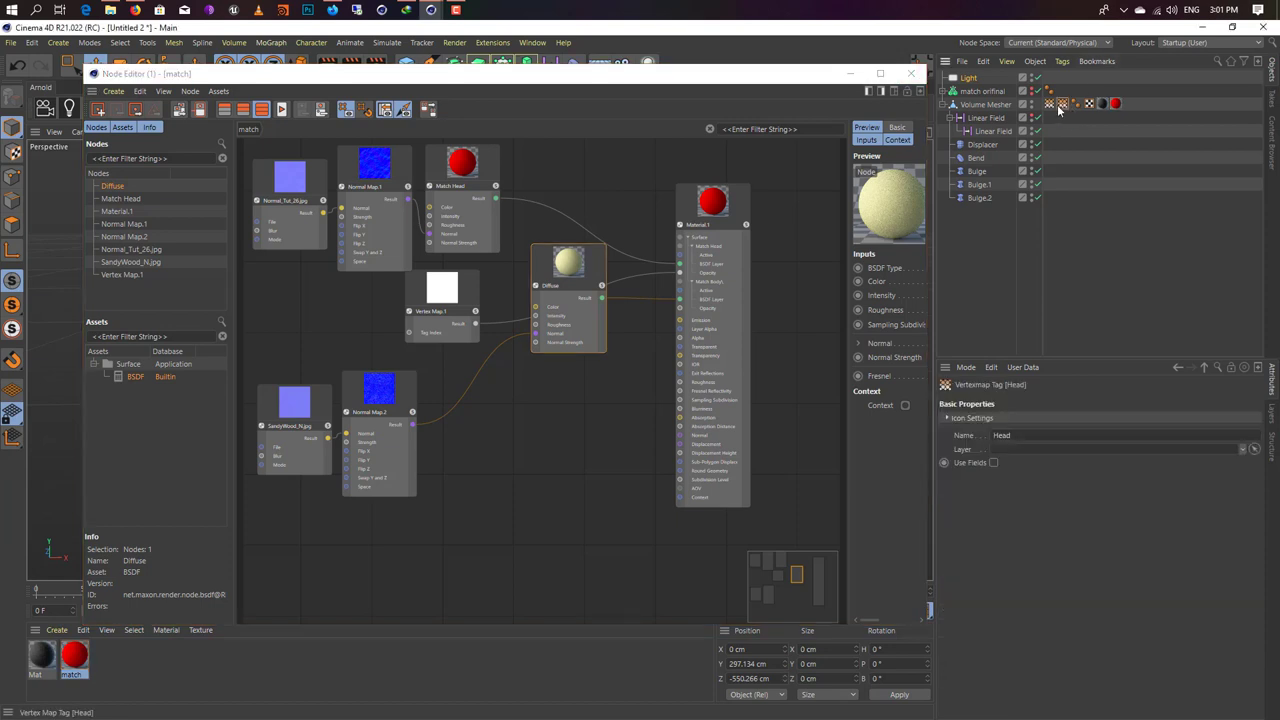
left_click(1049, 104)
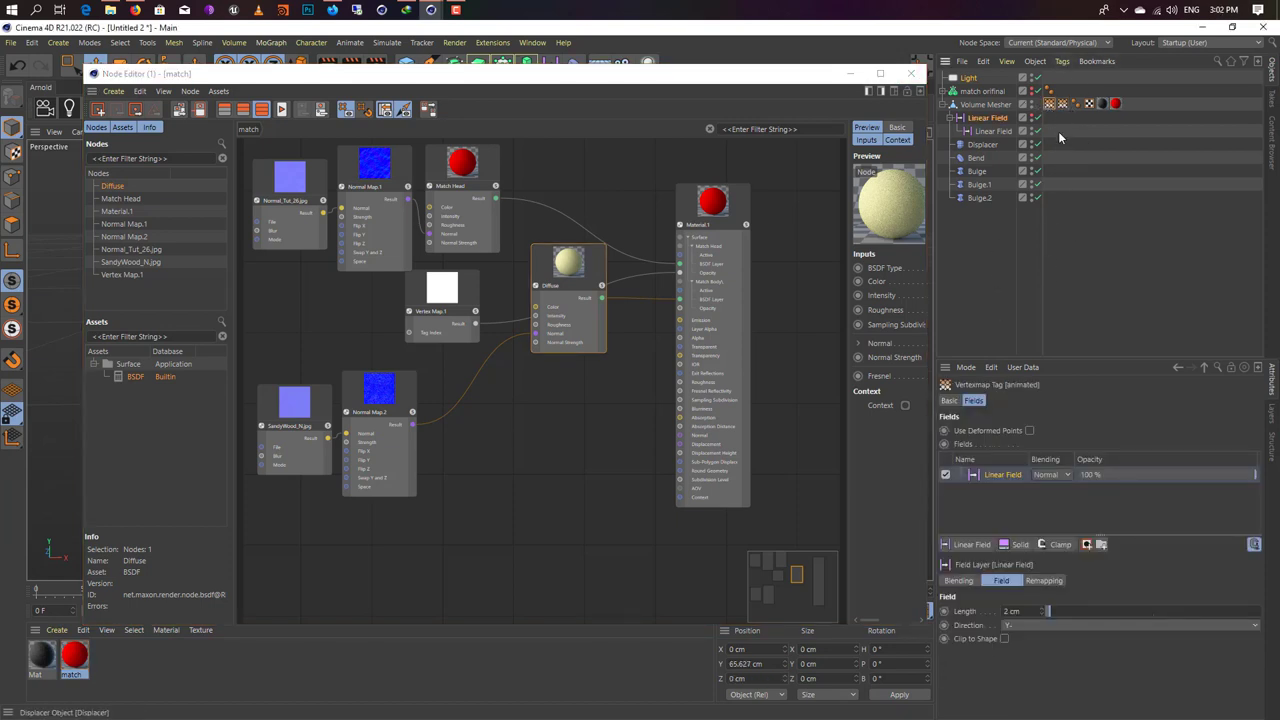
left_click(1061, 105)
left_click(1049, 104)
Step: Add a Vertex Map node from Assets and wire Vertex Map.2 into Material.1's Alpha
left_click(129, 336)
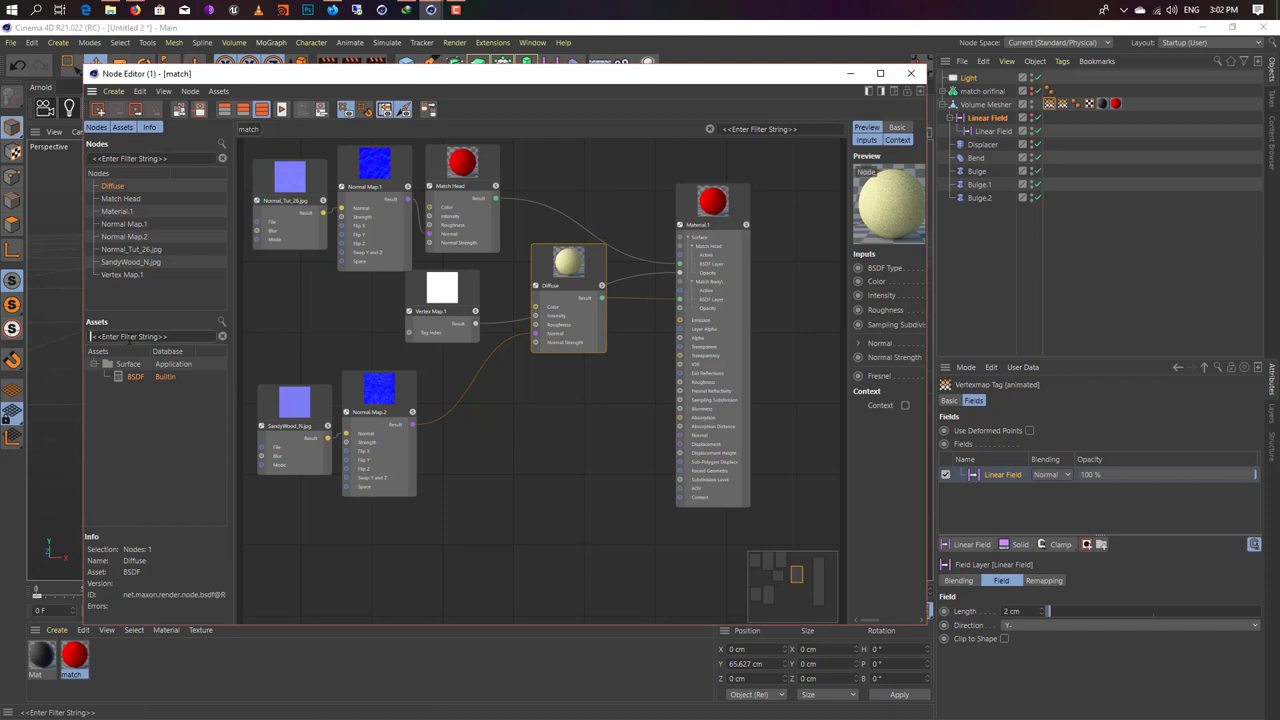
type("verte")
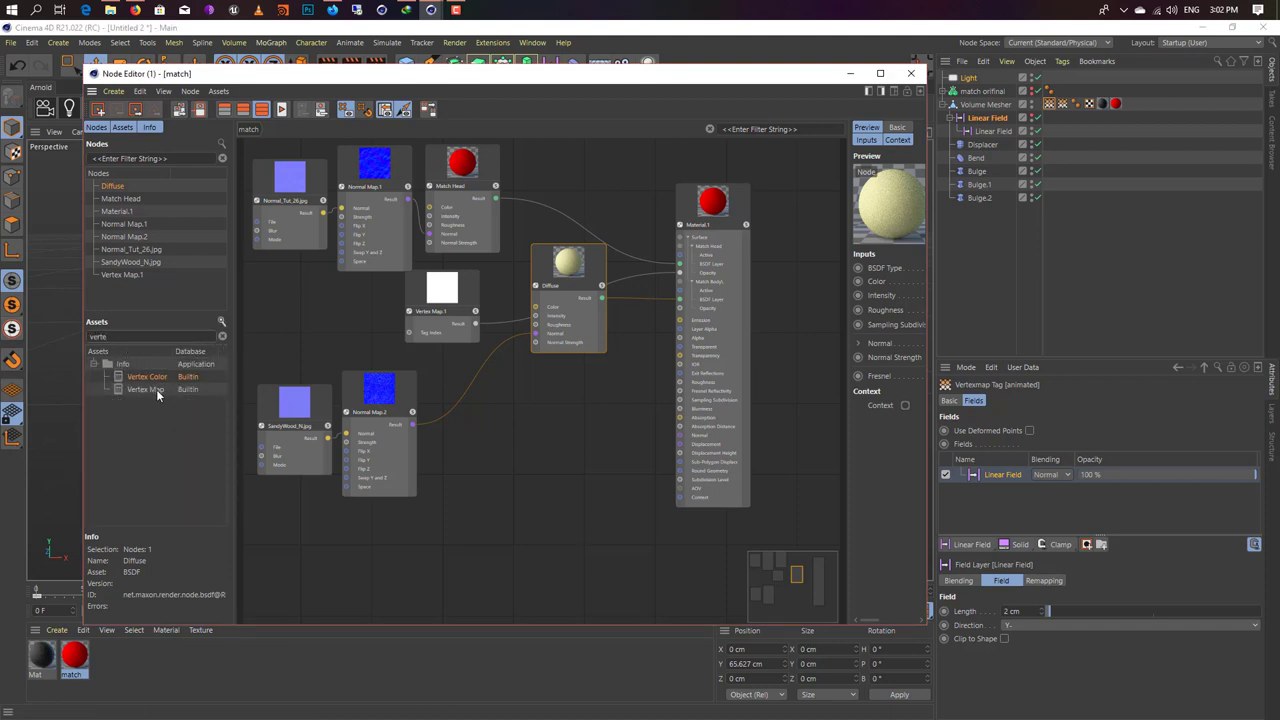
left_click_drag(562, 428, 562, 428)
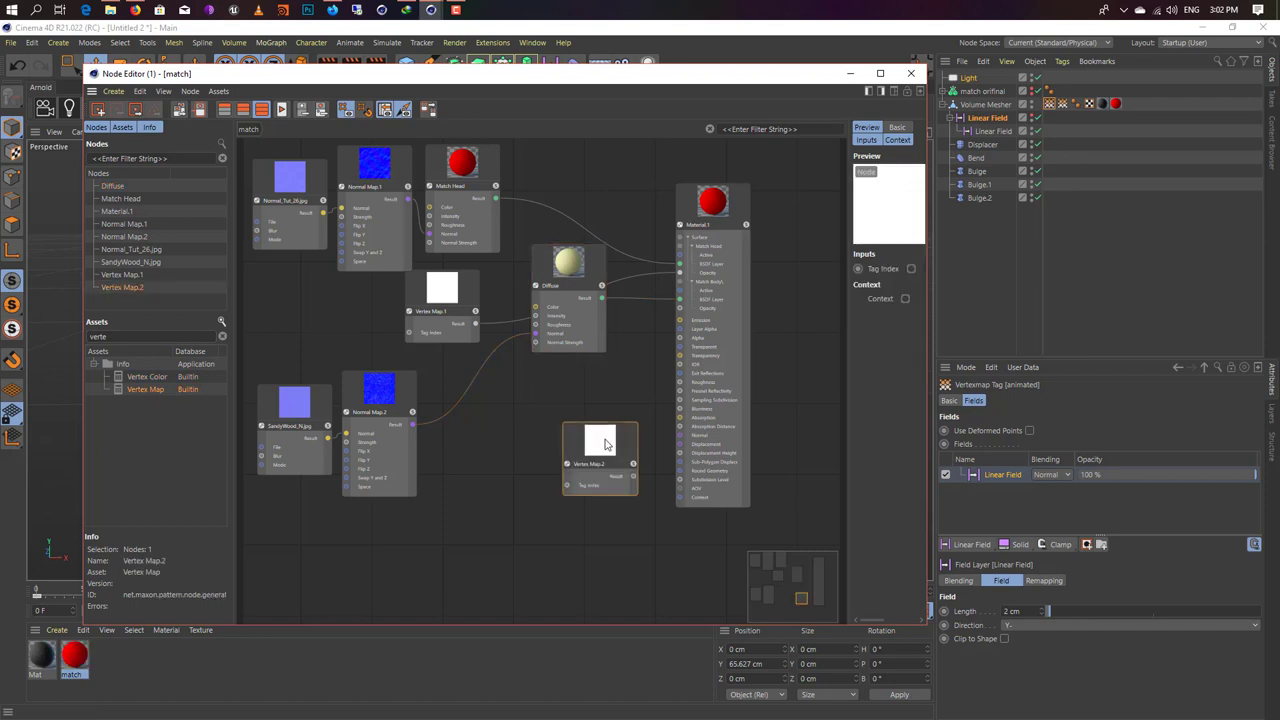
left_click_drag(631, 476, 617, 428)
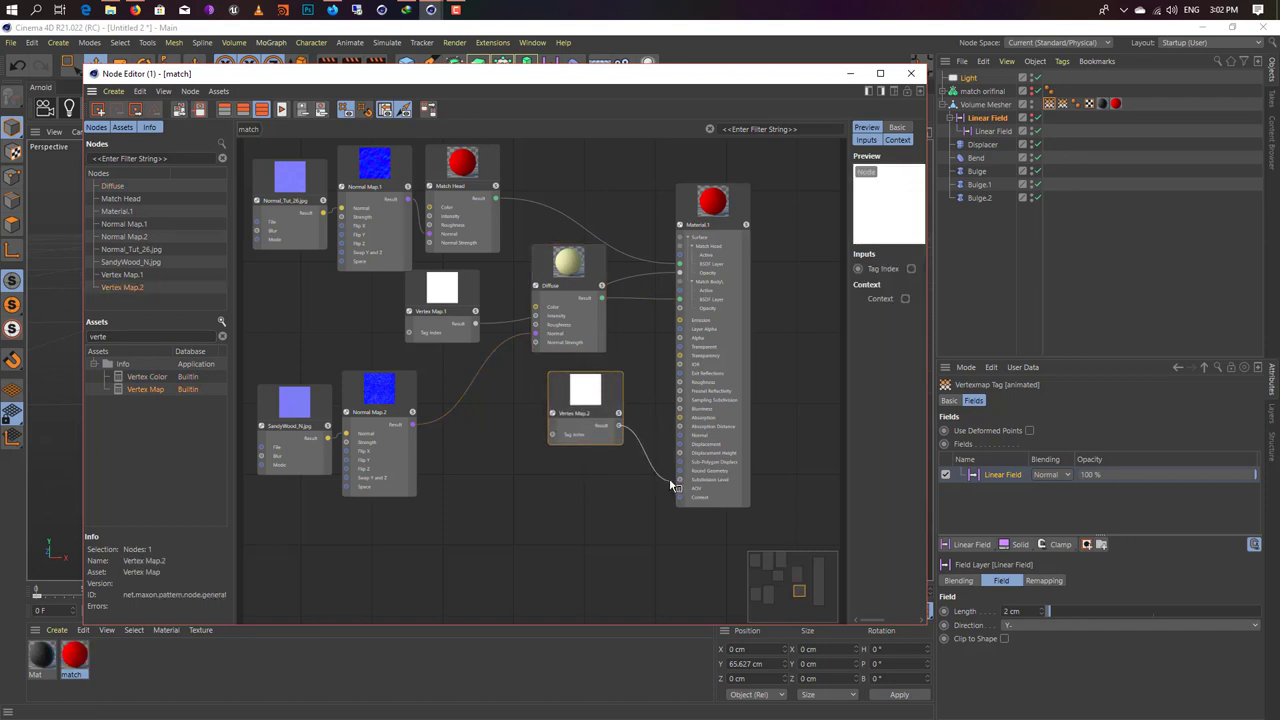
left_click_drag(682, 376, 682, 339)
Step: Move the node graph aside and render the current view of the match
left_click_drag(533, 74, 1035, 104)
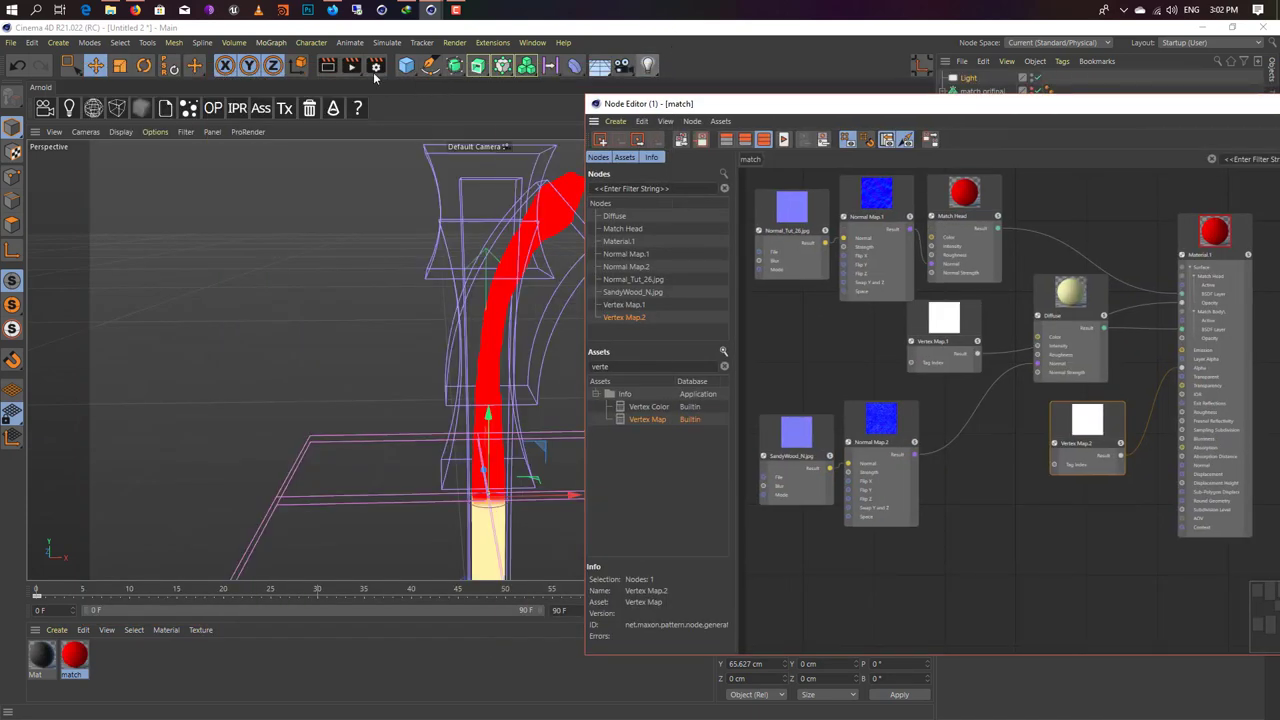
left_click(316, 67)
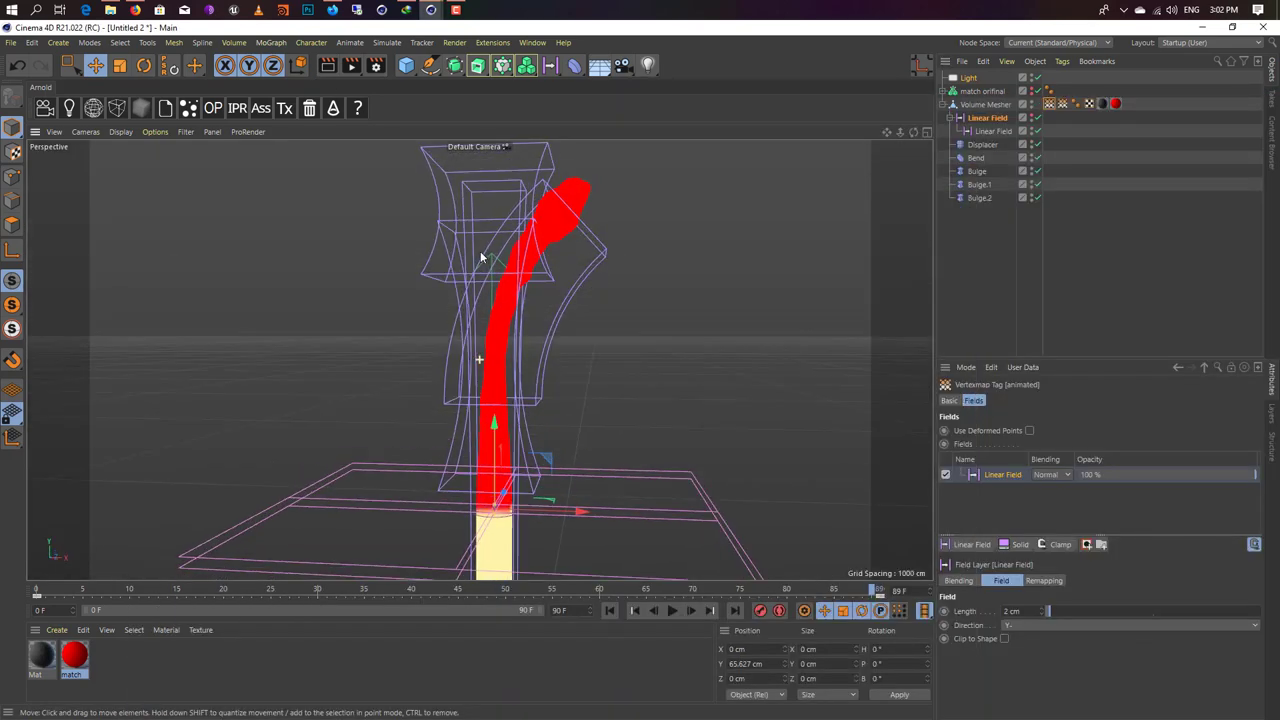
scroll(490, 262, "down", 5)
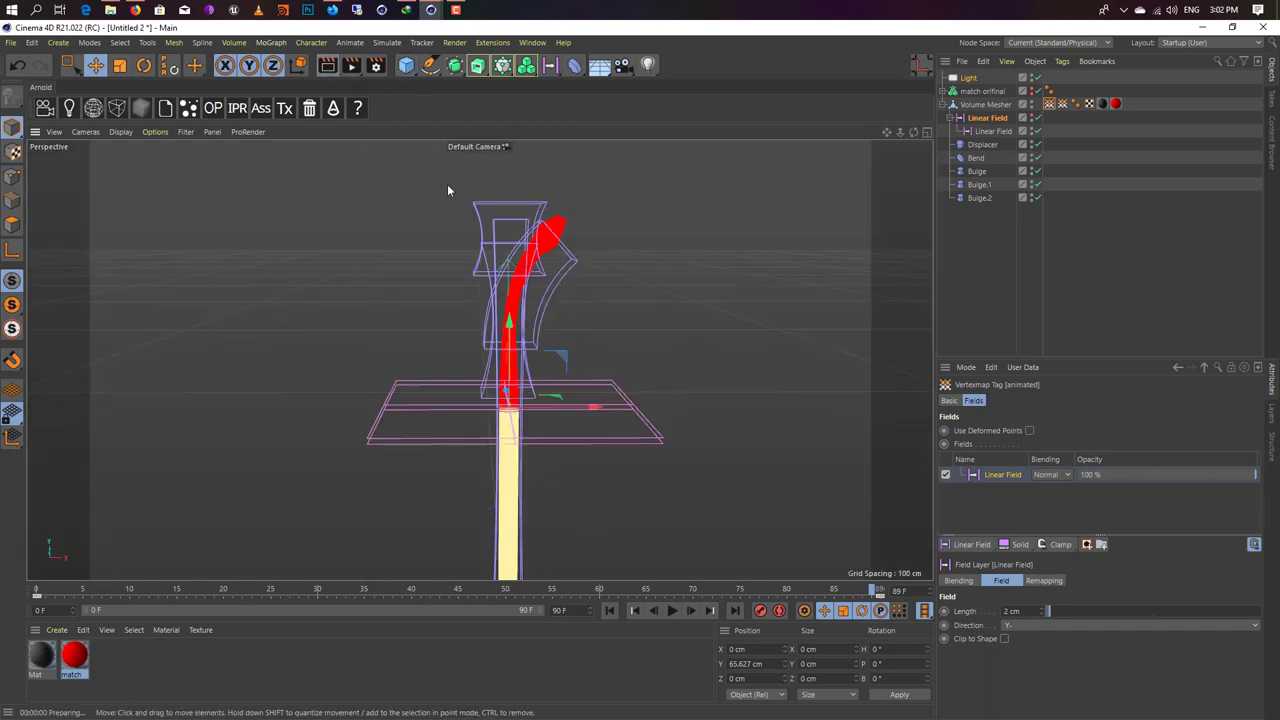
key("ctrl+r")
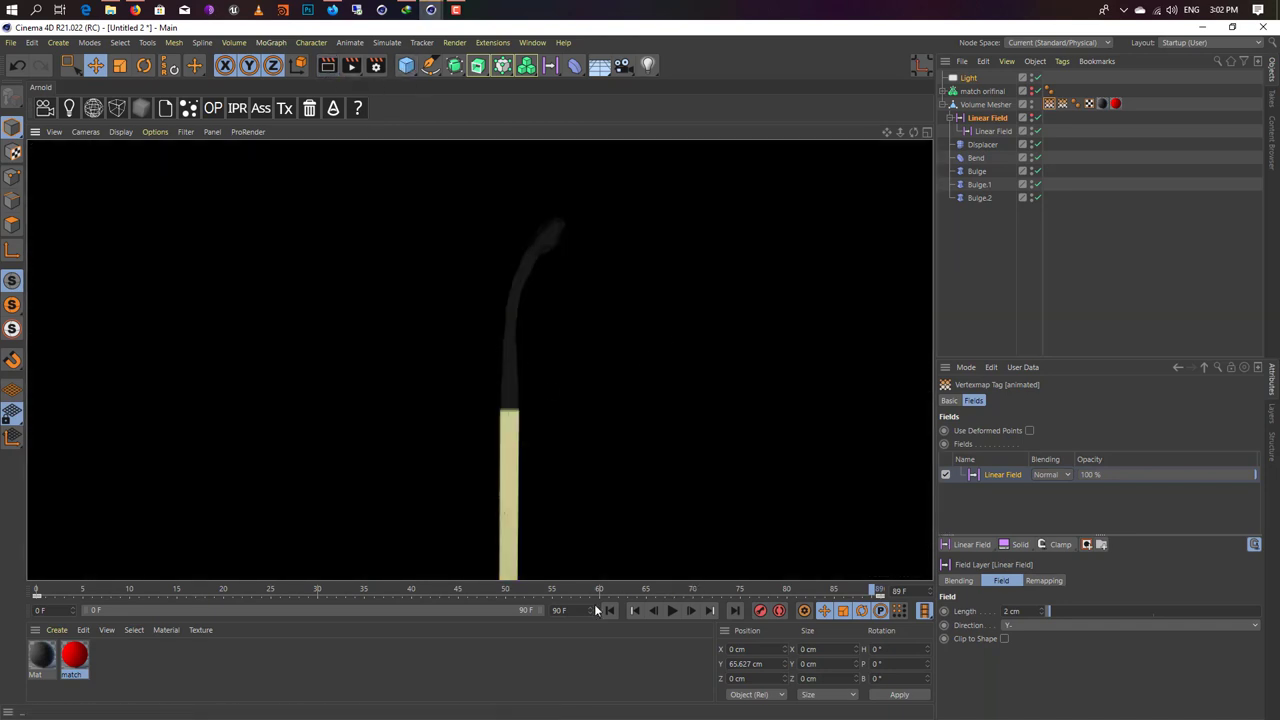
Step: Render the unburnt match at frame 0, play the burn to frame 48, then use four views
left_click(609, 610)
left_click(333, 70)
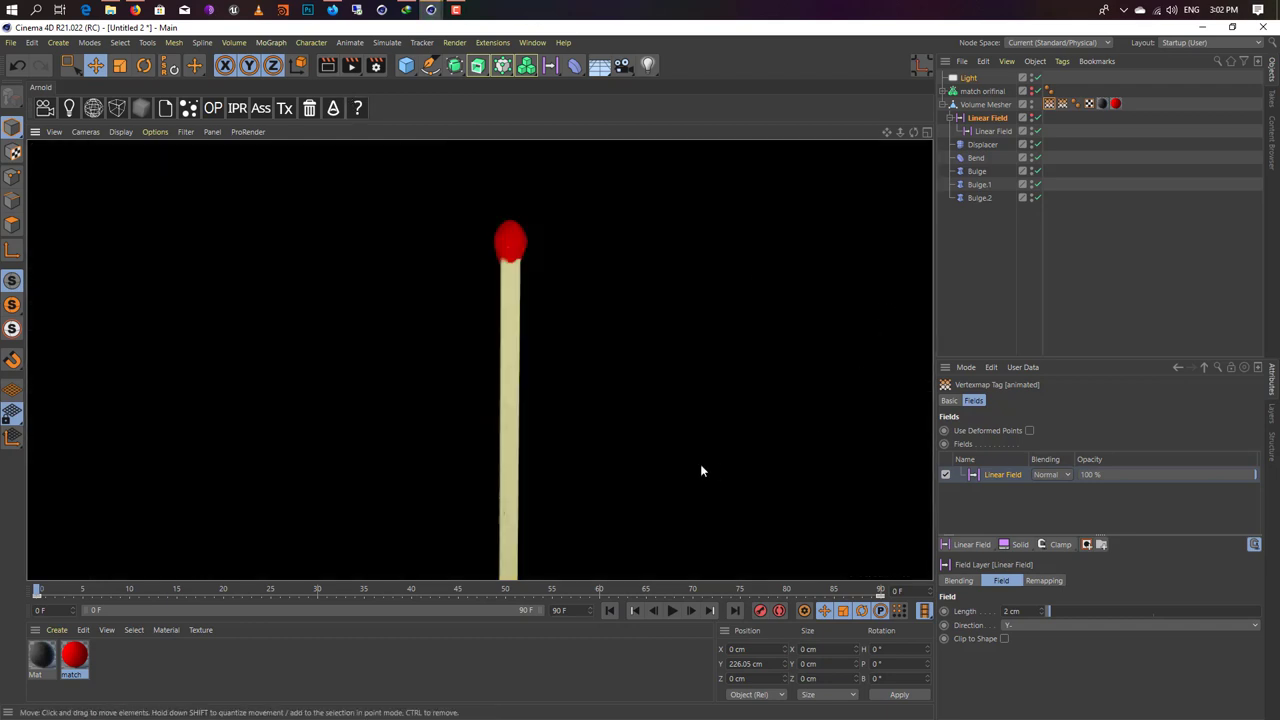
left_click(672, 611)
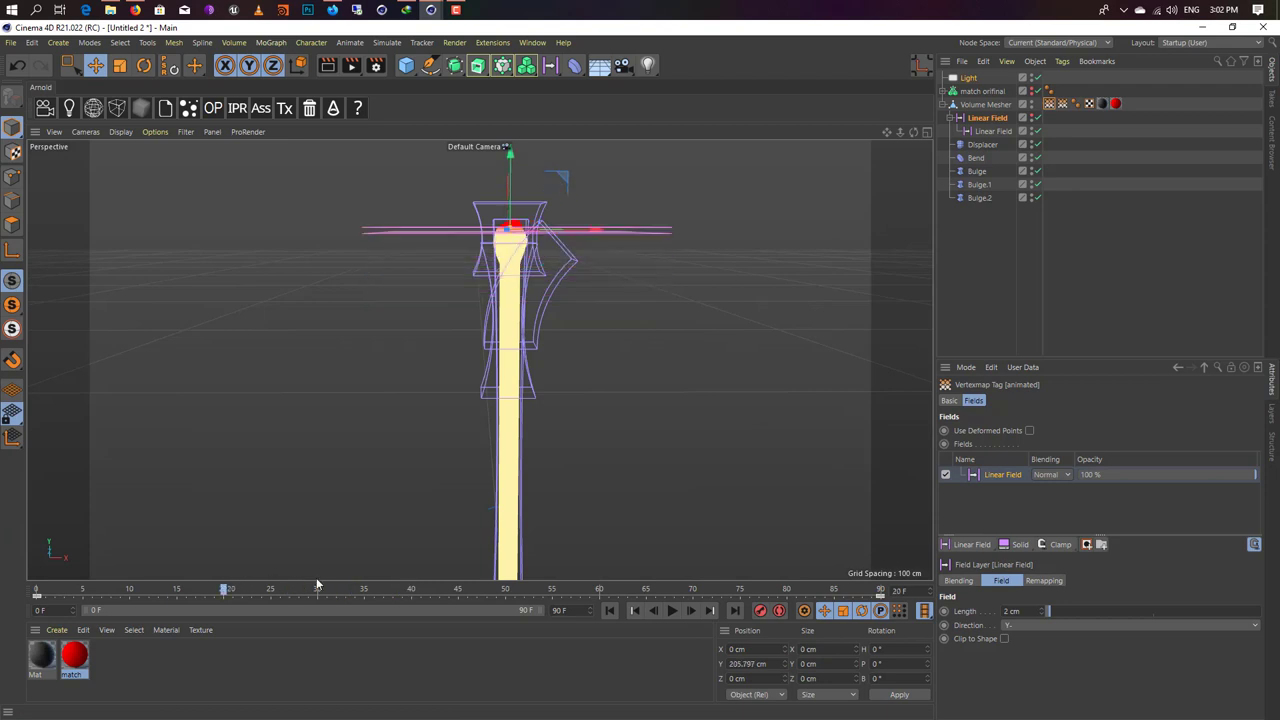
key("F8")
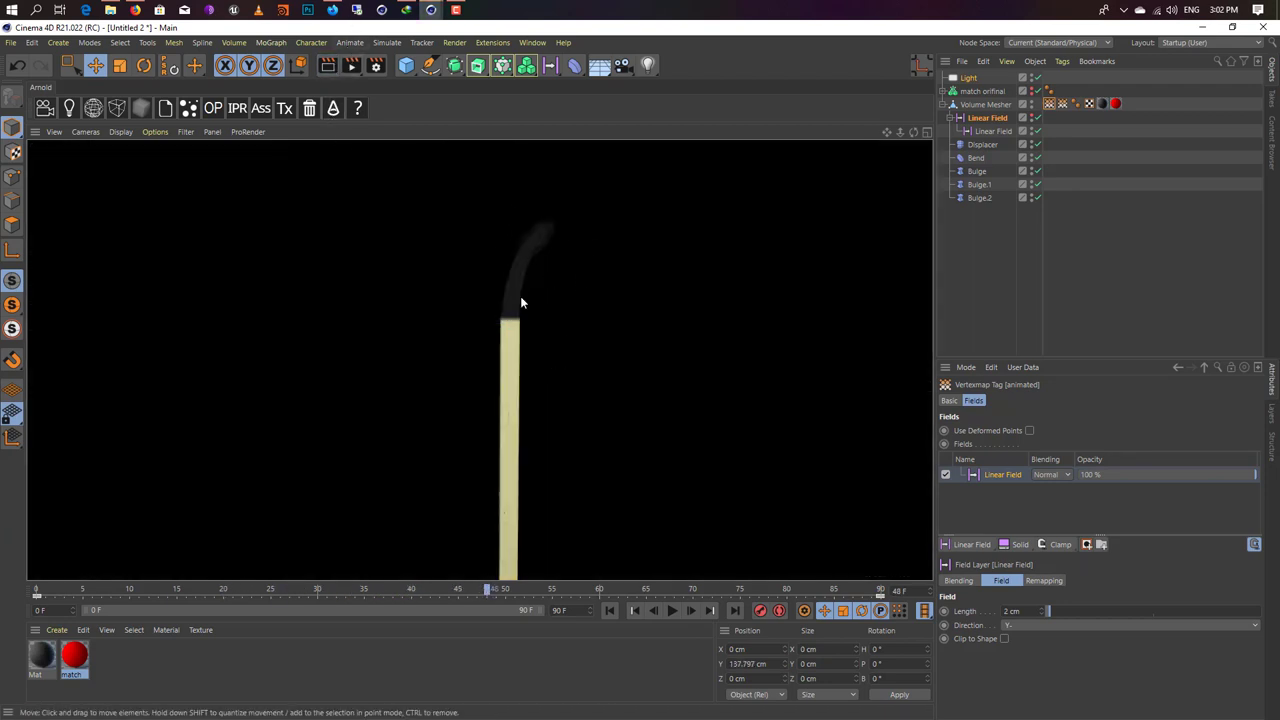
left_click(516, 231)
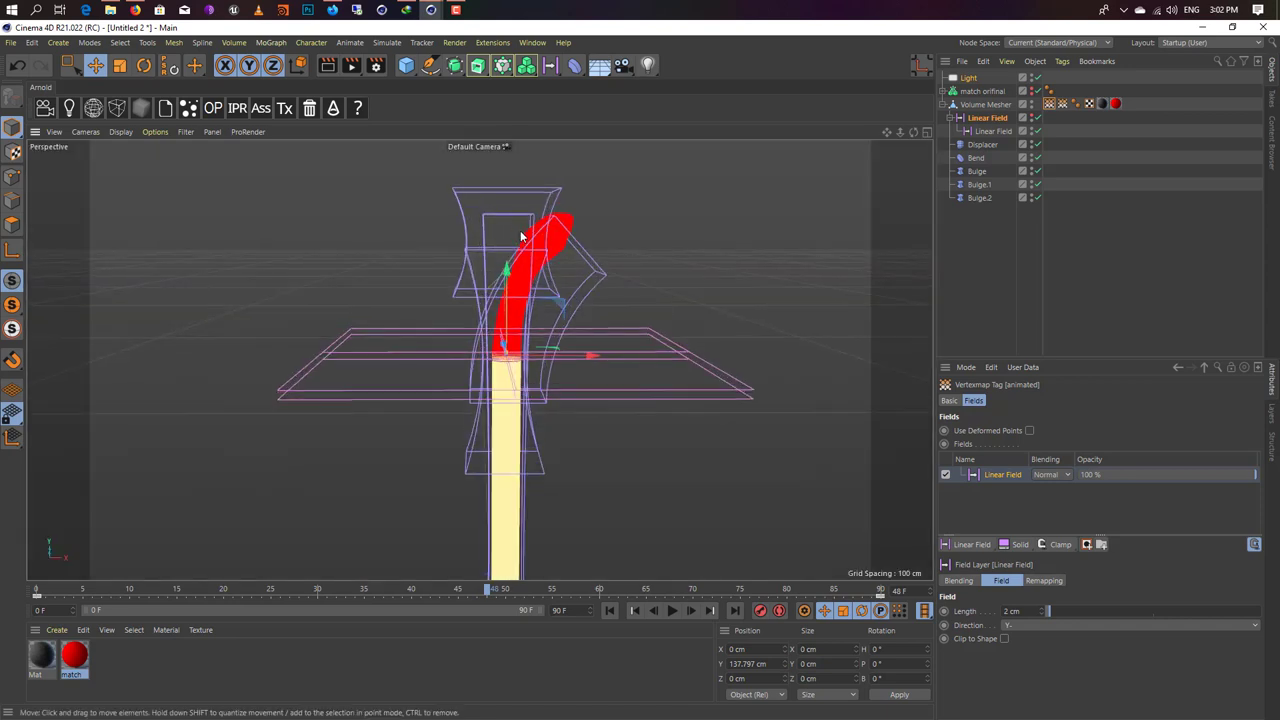
middle_click(547, 240)
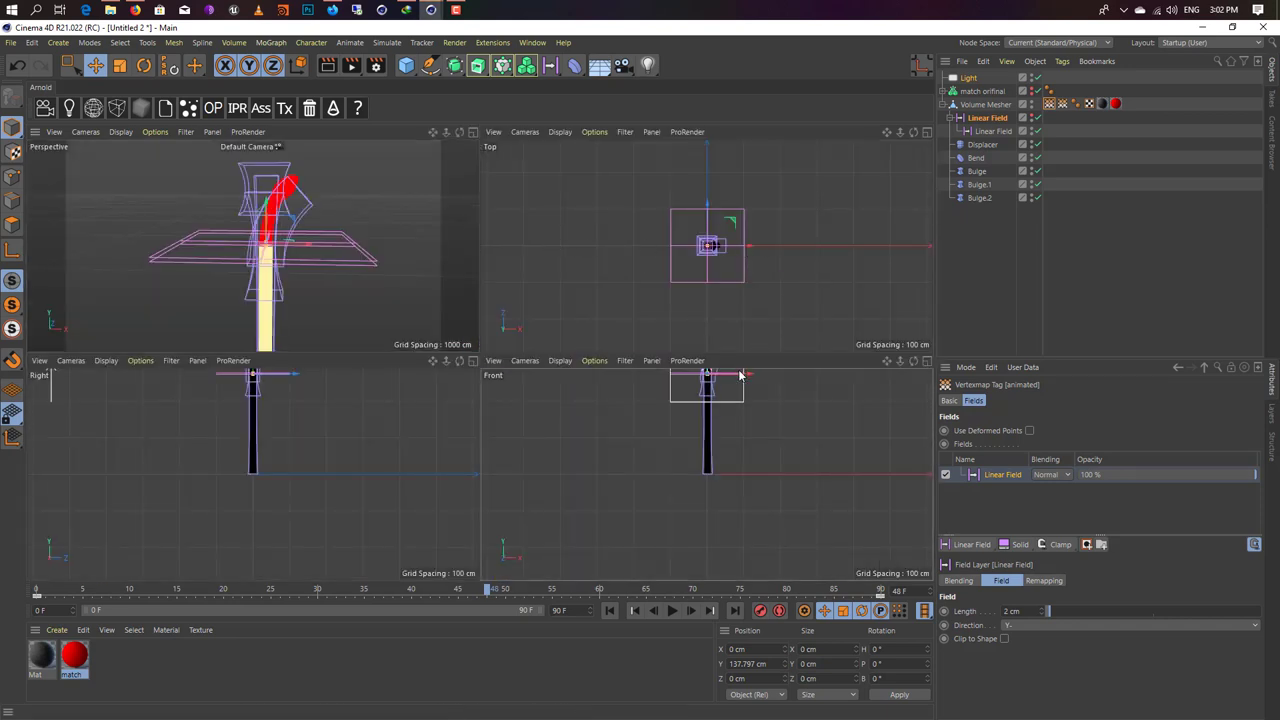
Step: Browse the MoGraph, Volume and Generators palettes for an object that repeats the light
scroll(735, 295, "down", 5)
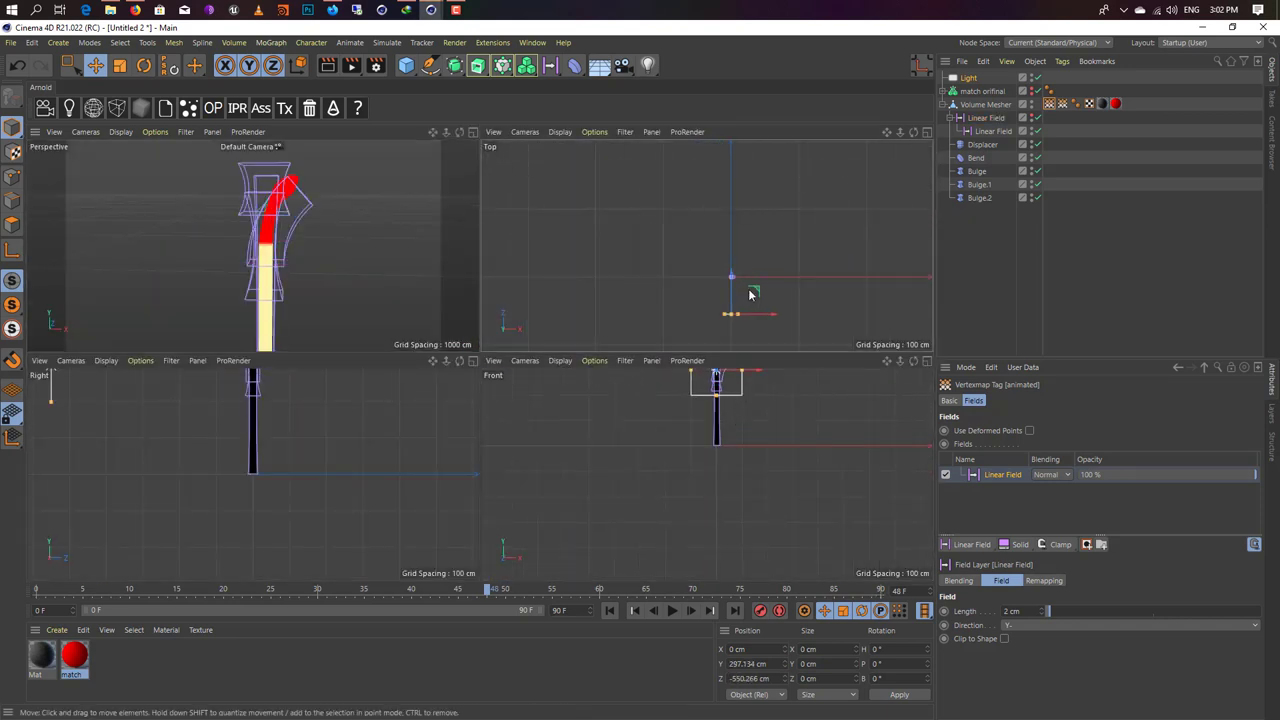
left_click(530, 60)
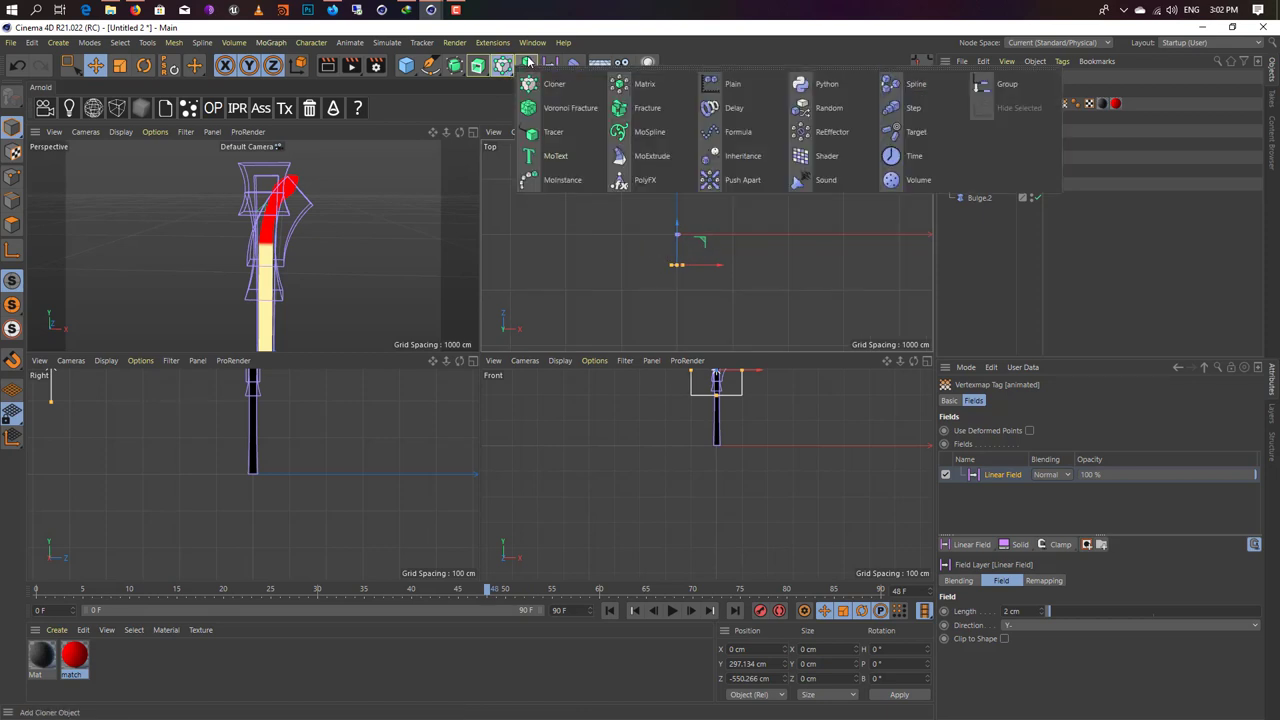
left_click(527, 65)
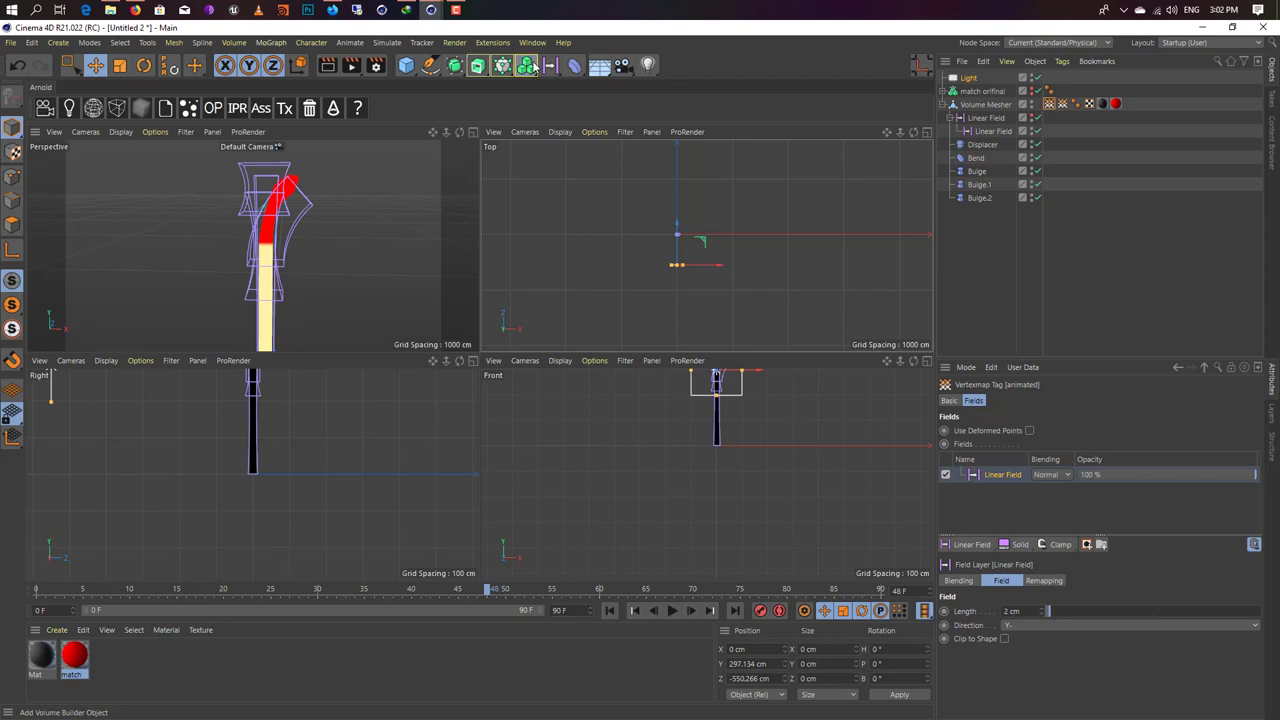
left_click(533, 66)
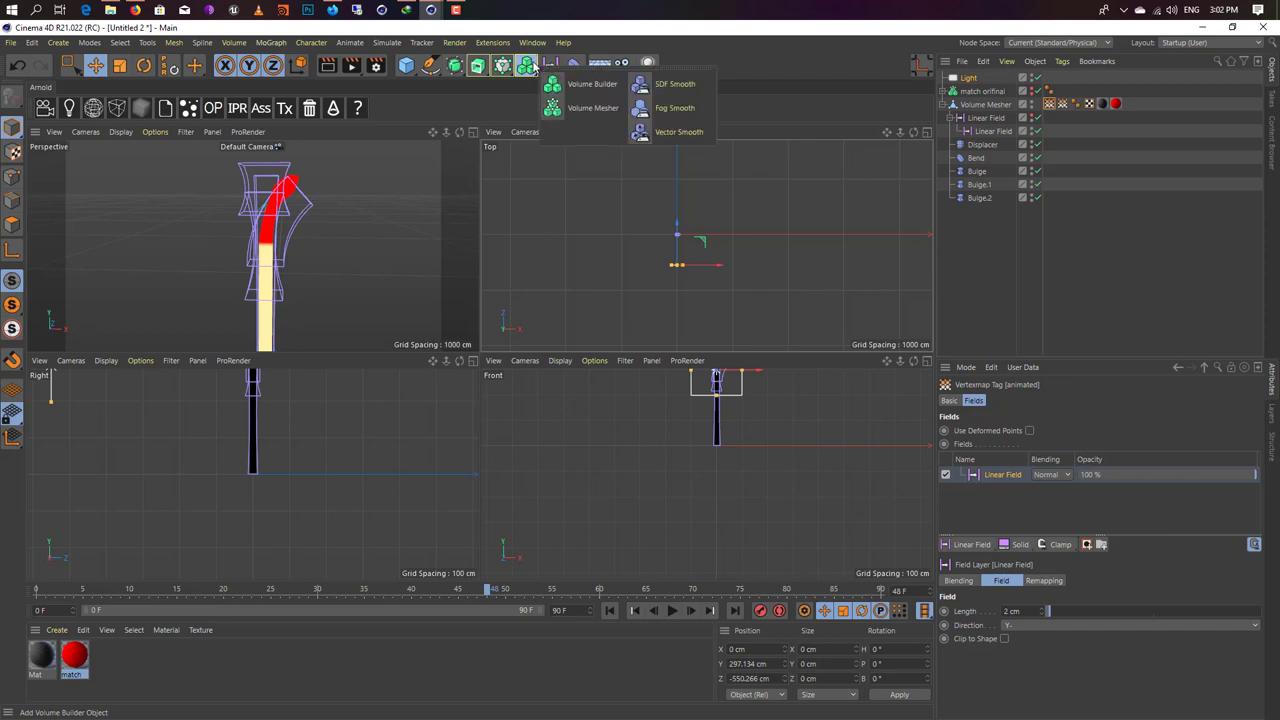
left_click(456, 66)
Step: Add an Array object and put the Light inside it
left_click(605, 84)
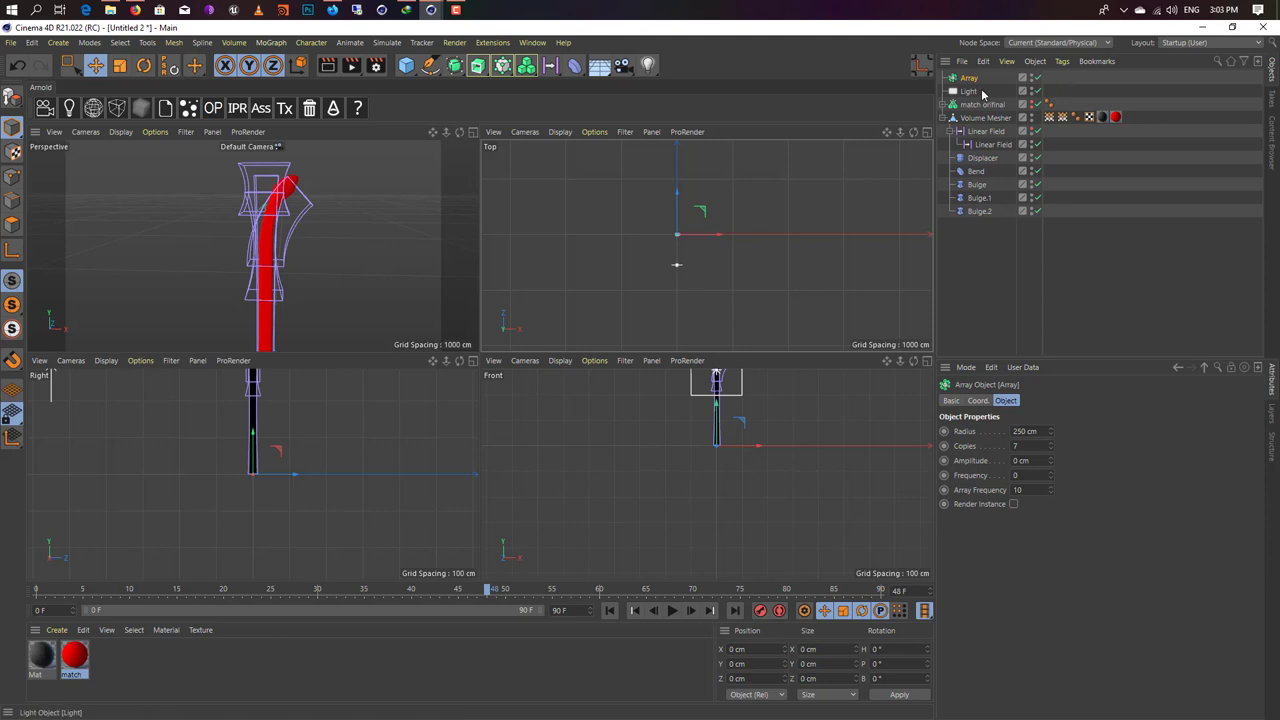
left_click_drag(977, 82, 970, 78)
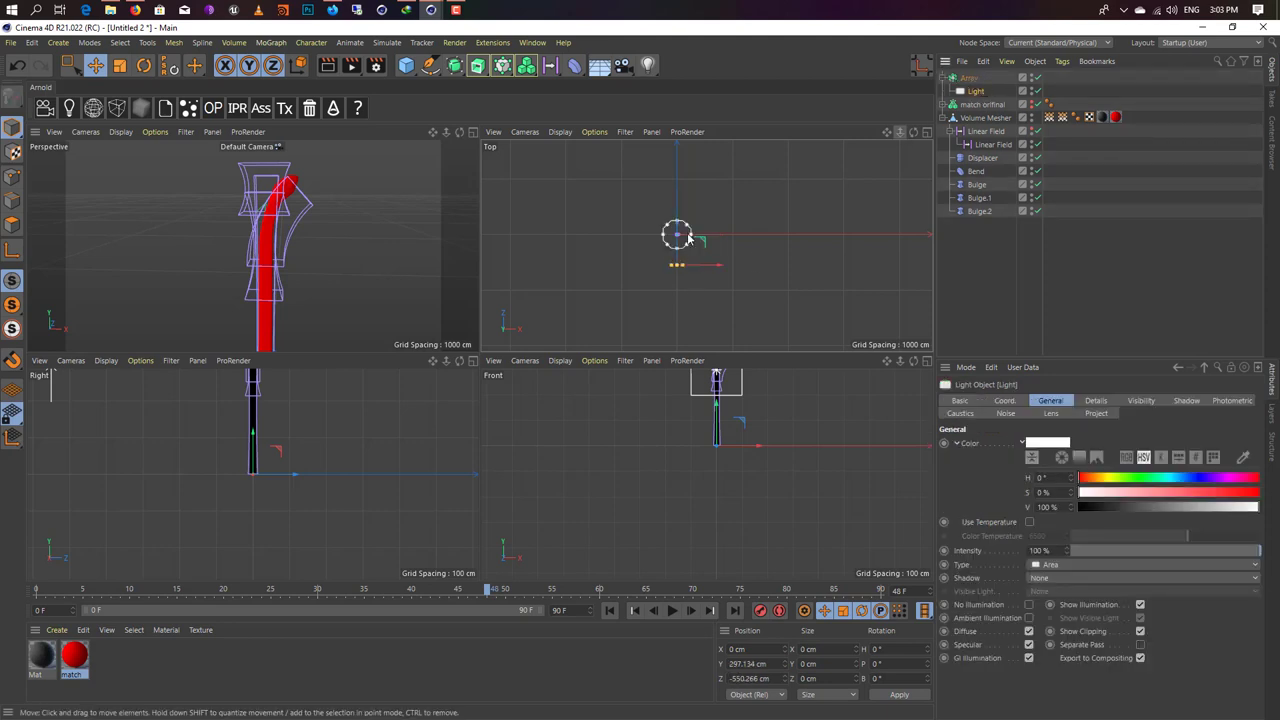
scroll(660, 240, "up", 1)
scroll(672, 244, "up", 4)
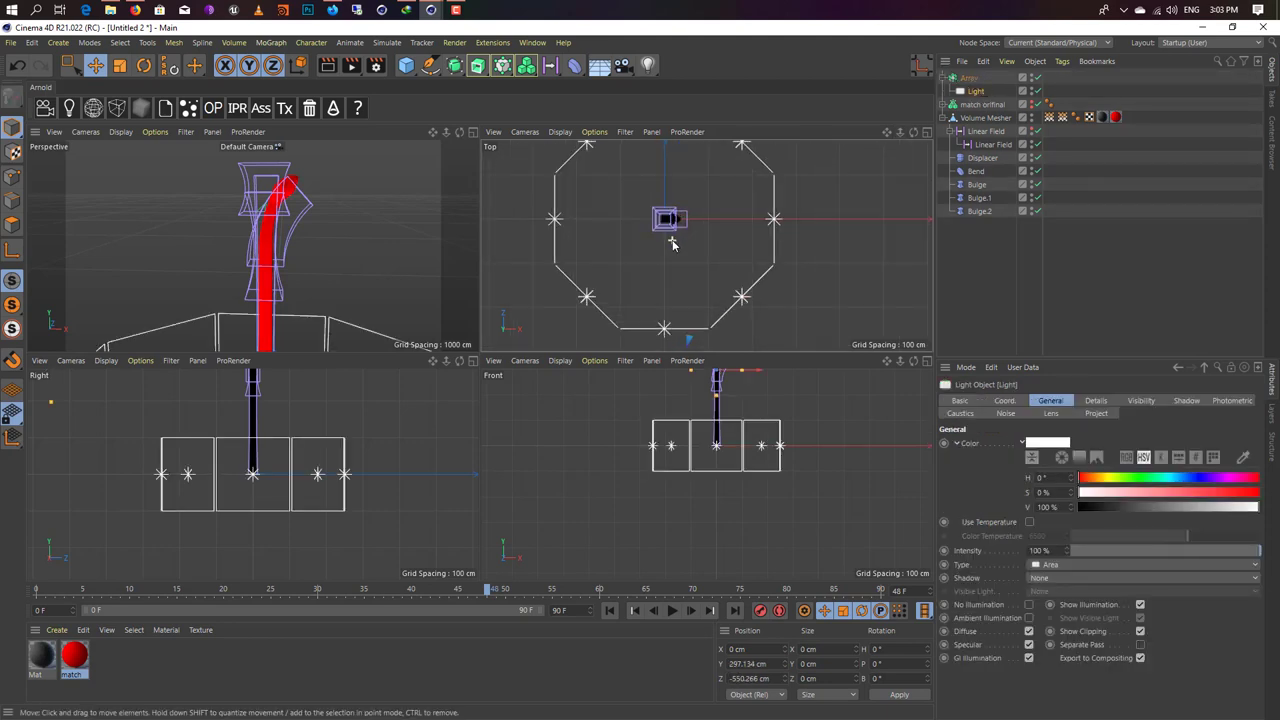
scroll(715, 477, "down", 3)
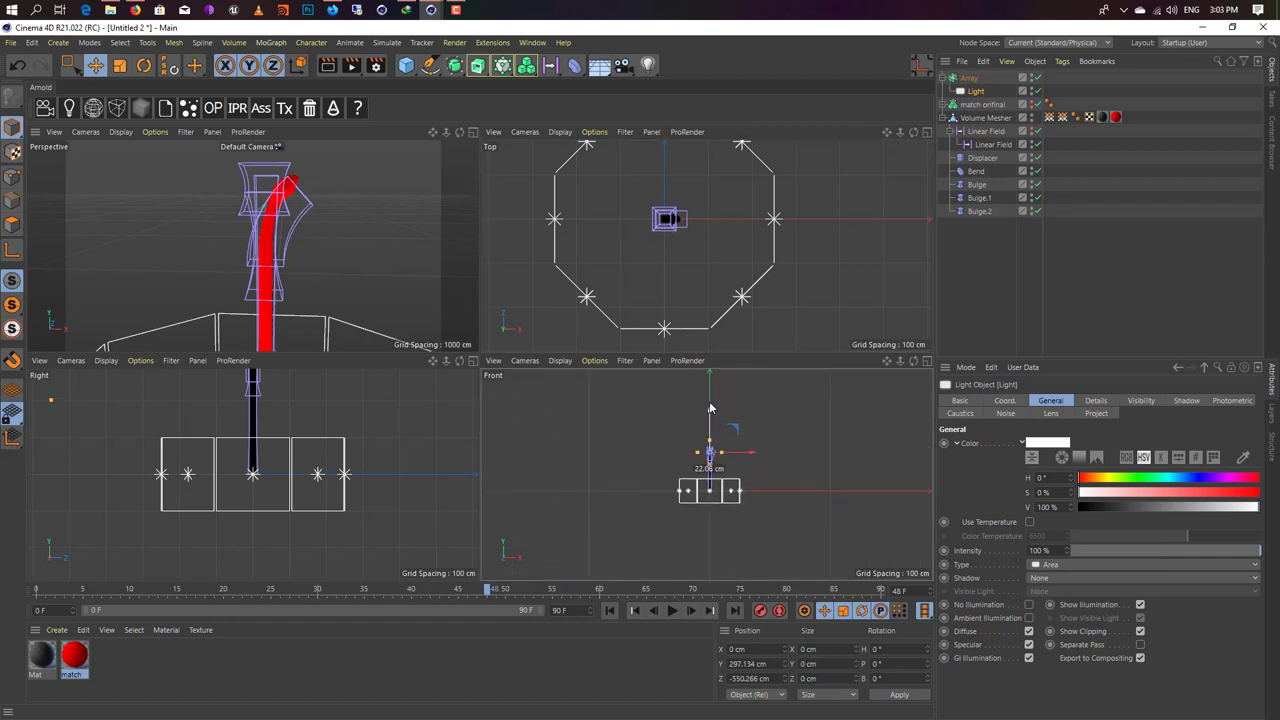
Step: Raise and spread the Array around the match with 886 cm radius and 3 copies
left_click(715, 440)
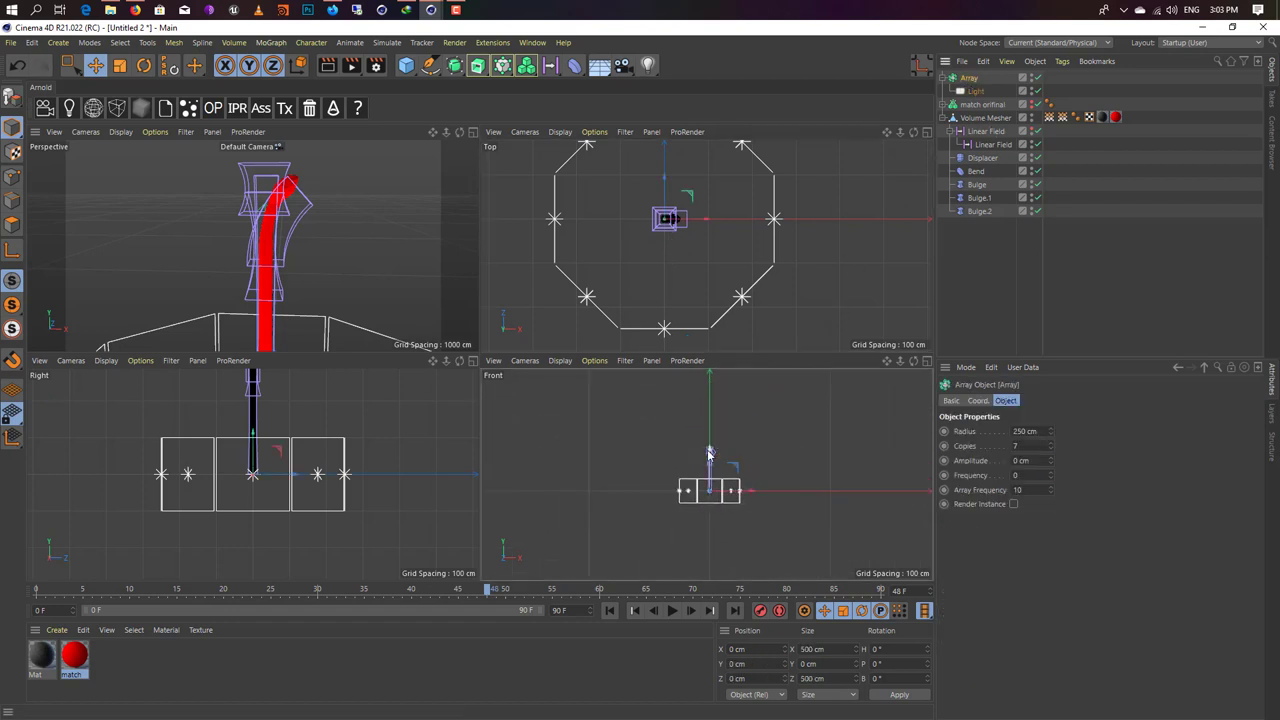
left_click_drag(713, 453, 711, 411)
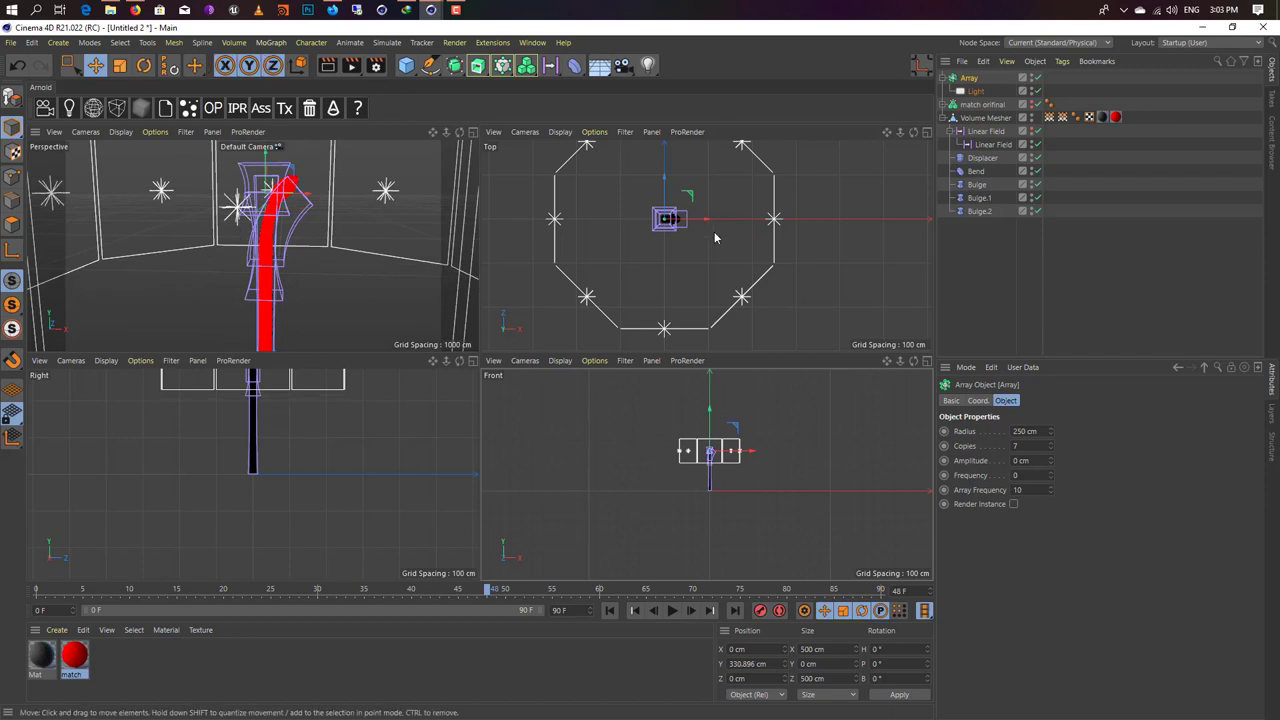
key("t")
left_click_drag(640, 440, 745, 440)
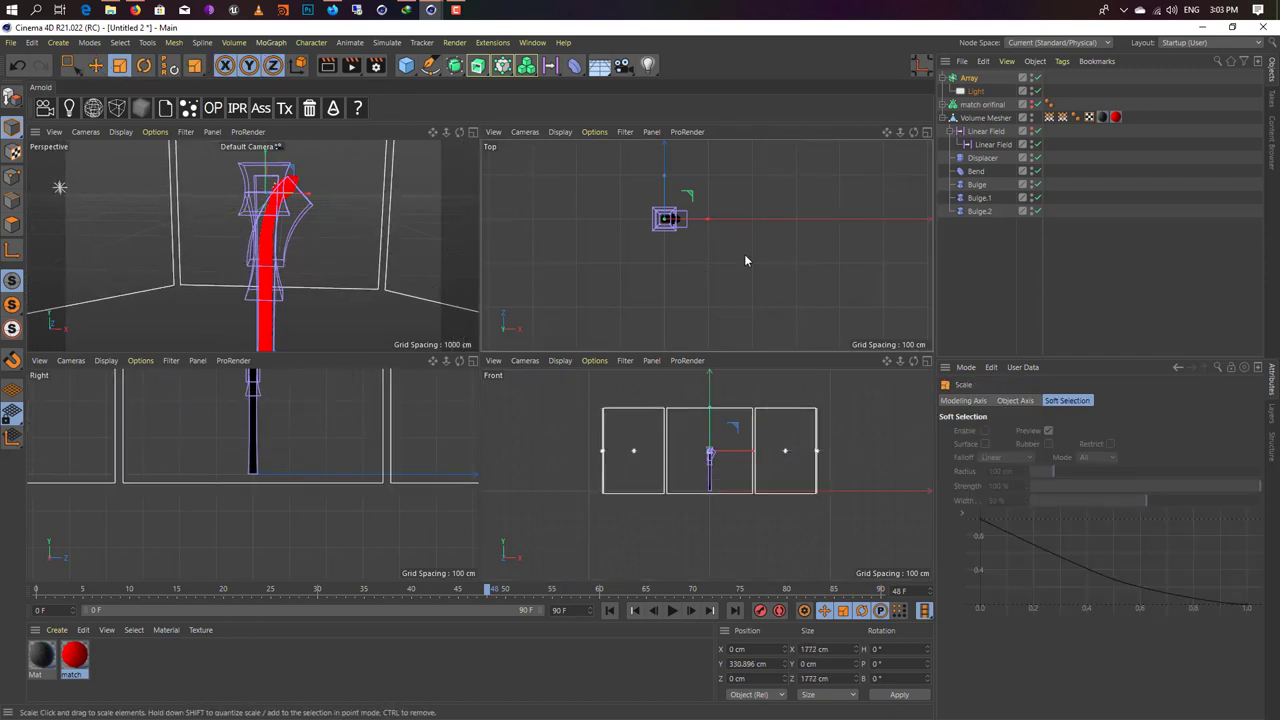
left_click(968, 77)
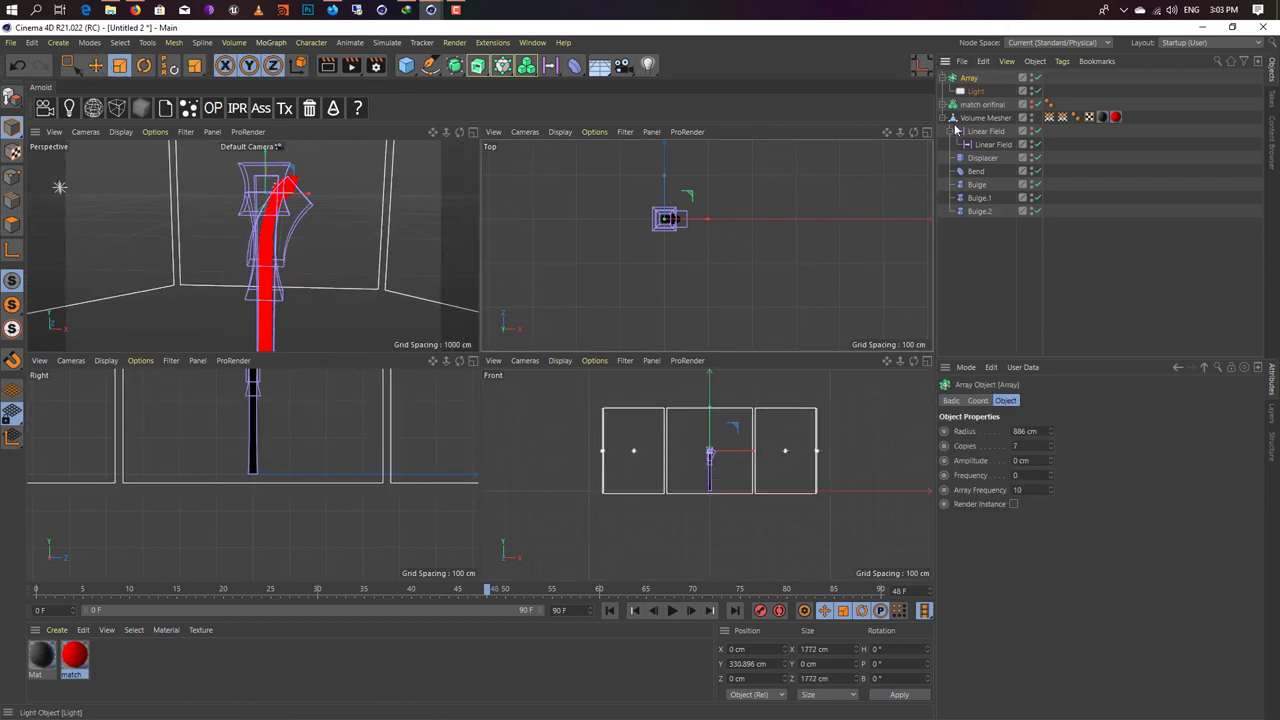
left_click(1050, 443)
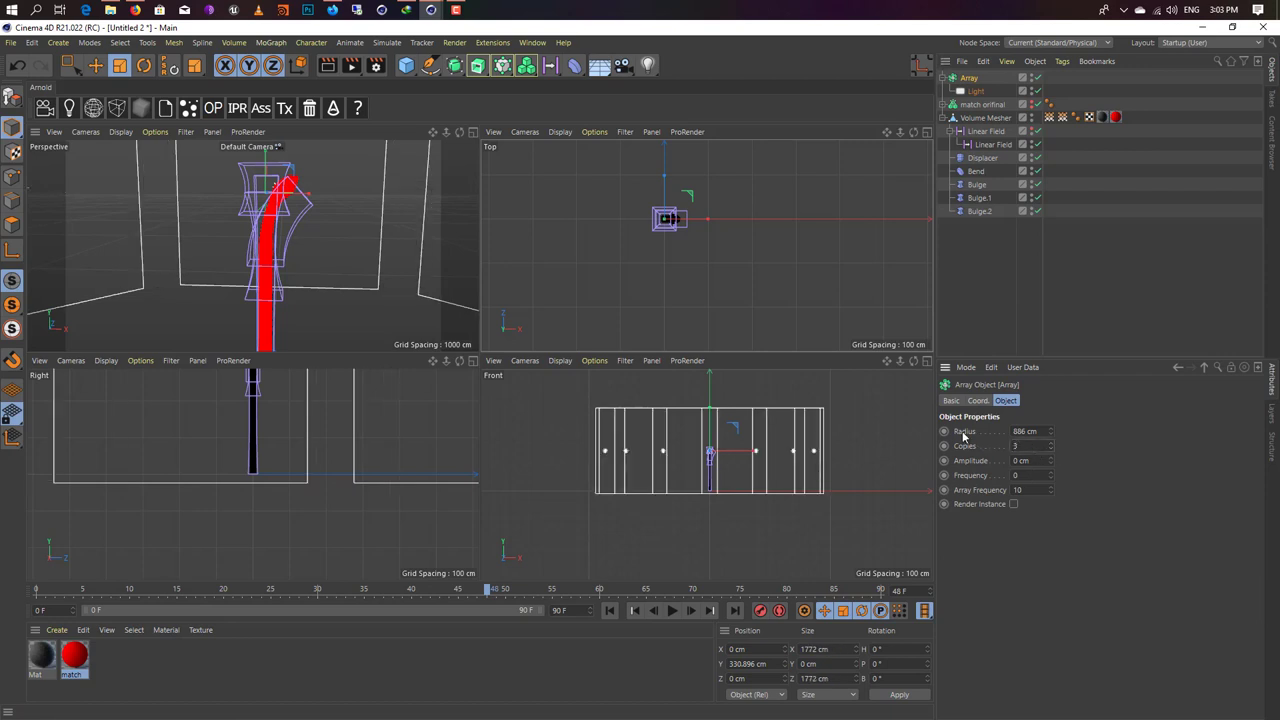
Step: Set the Light's shadows to Shadow Maps (Soft) and render the view
middle_click(184, 188)
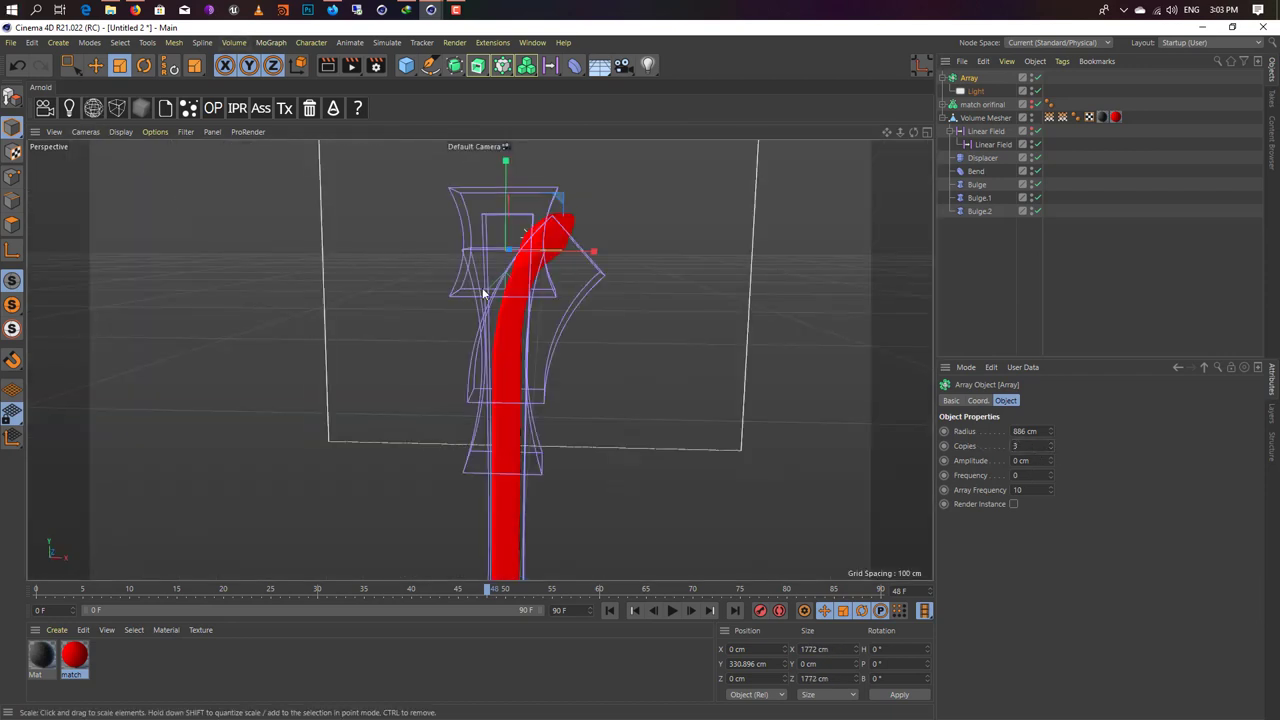
left_click(975, 91)
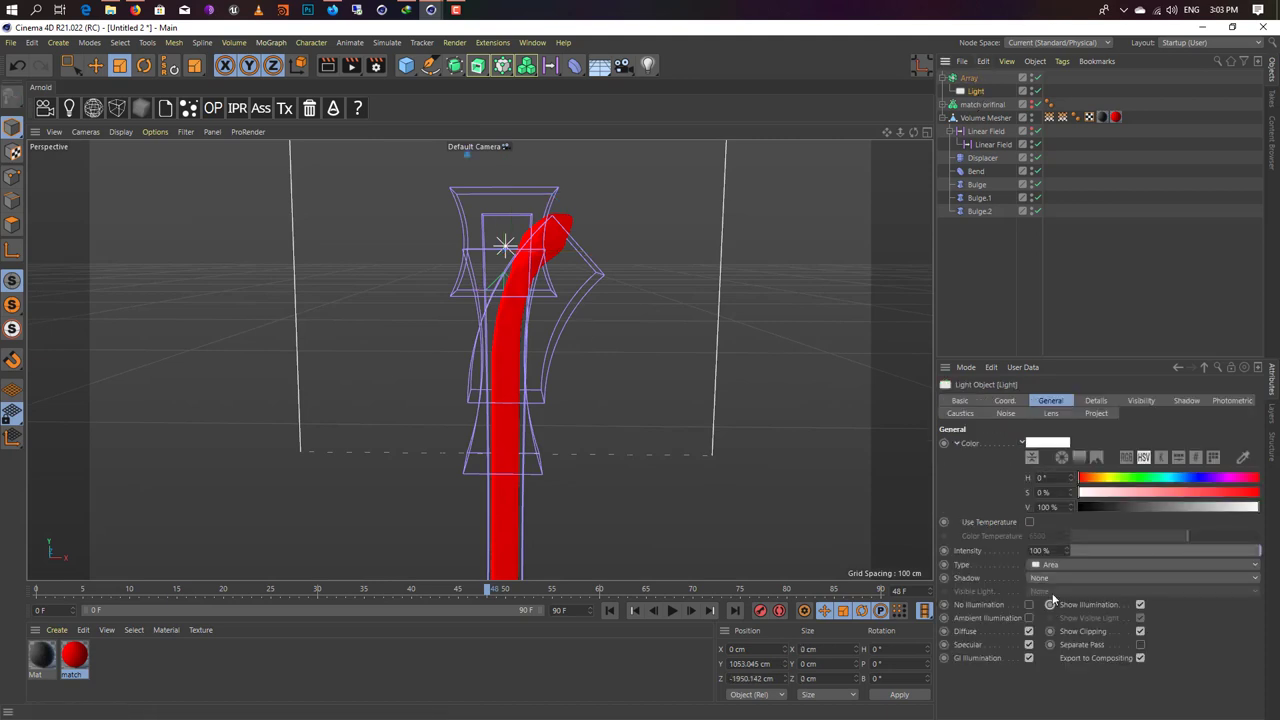
left_click(1046, 578)
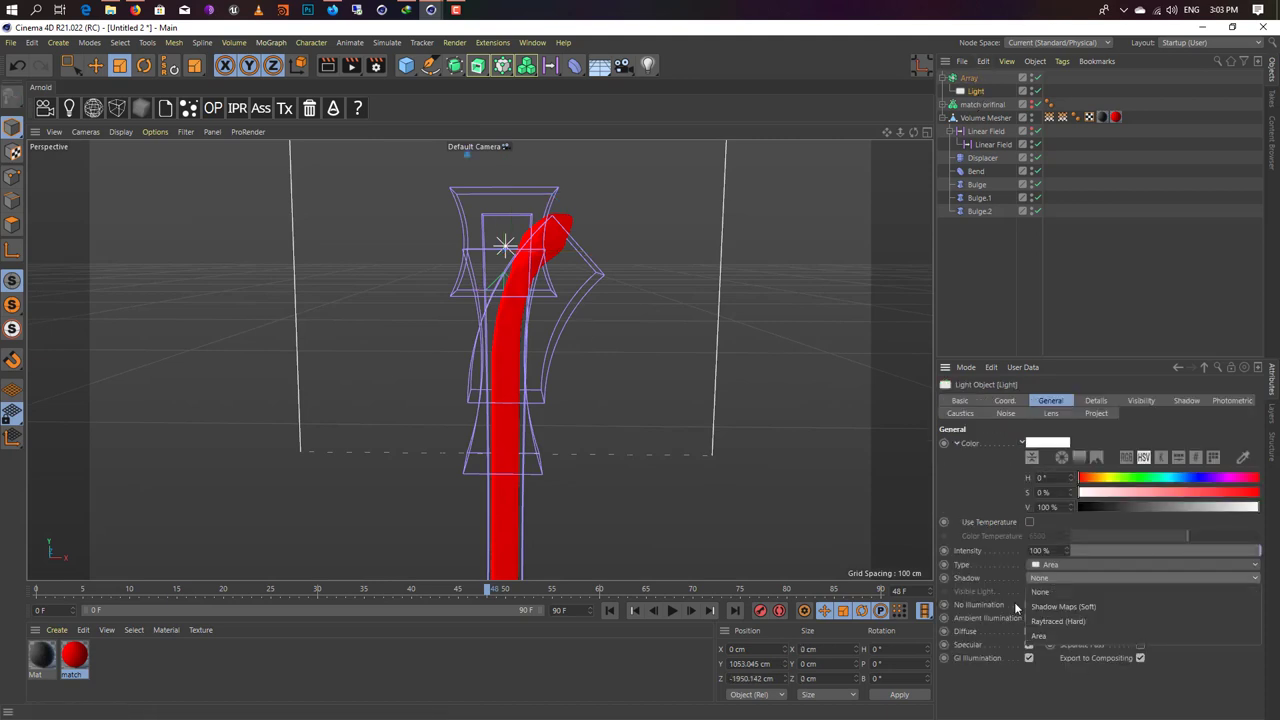
left_click(1101, 607)
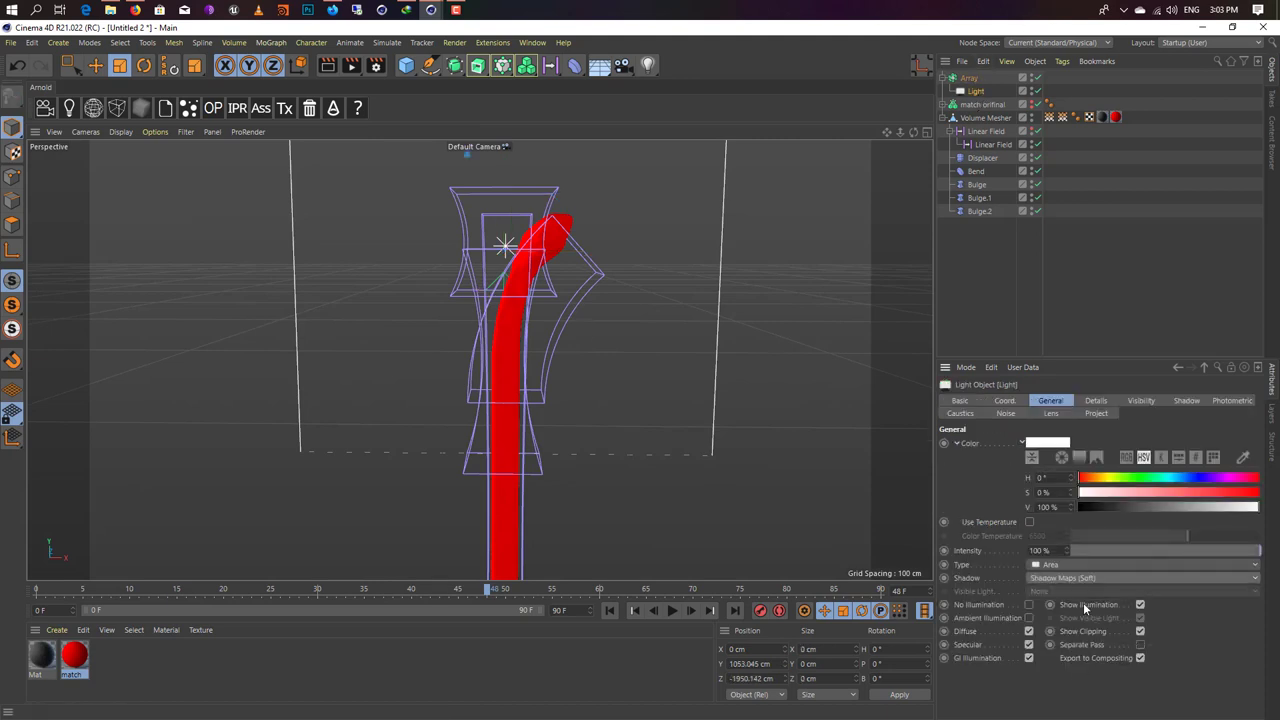
left_click(339, 74)
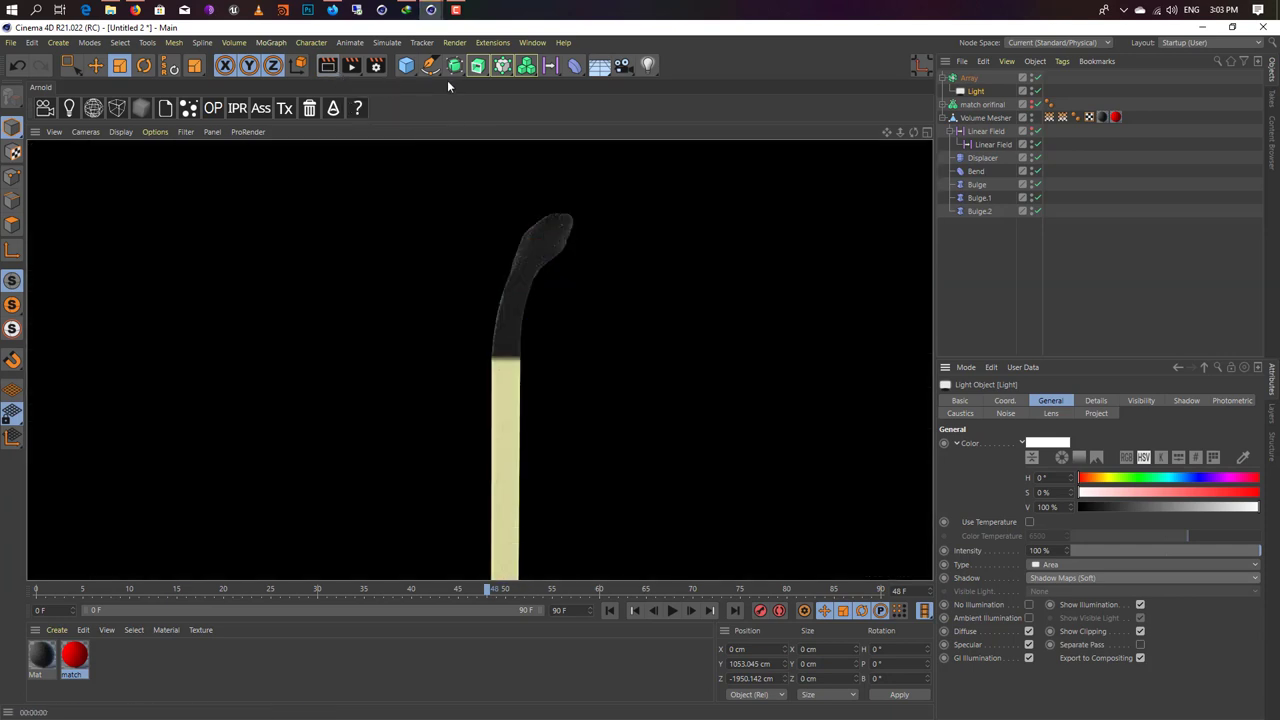
Step: Add a Sky object and give it an HDRI Link tag
left_click(622, 65)
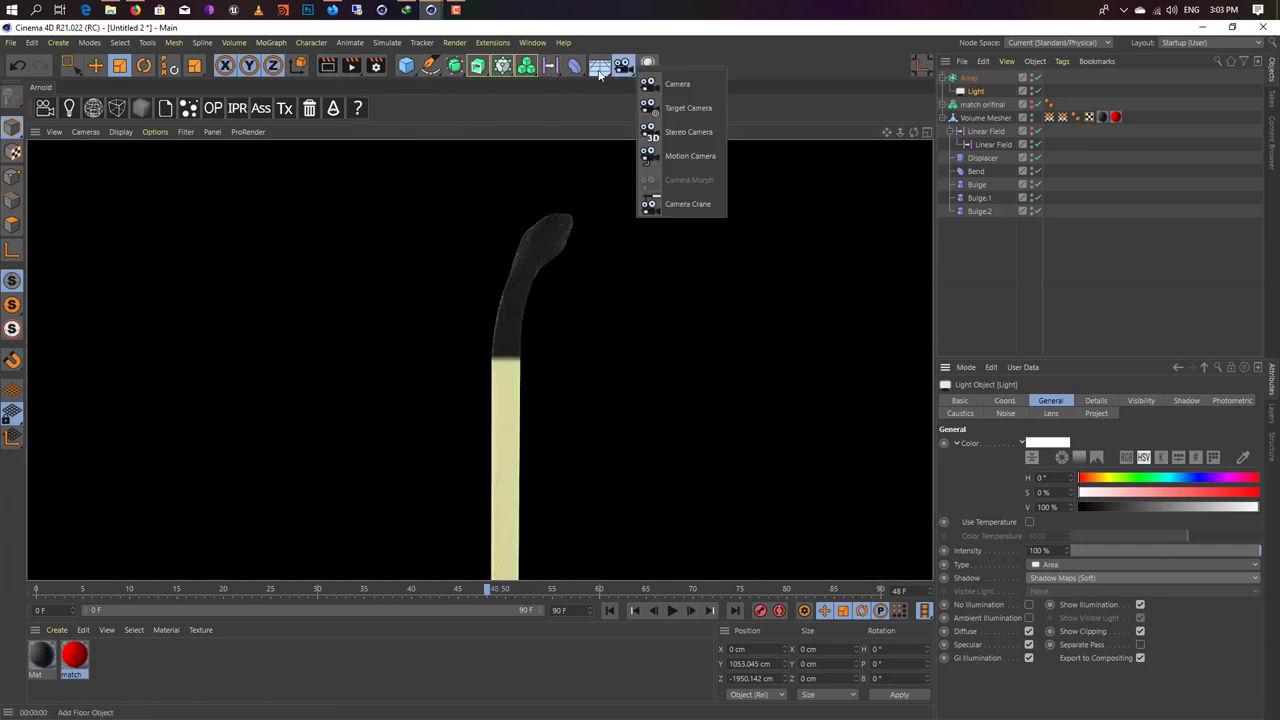
left_click(682, 120)
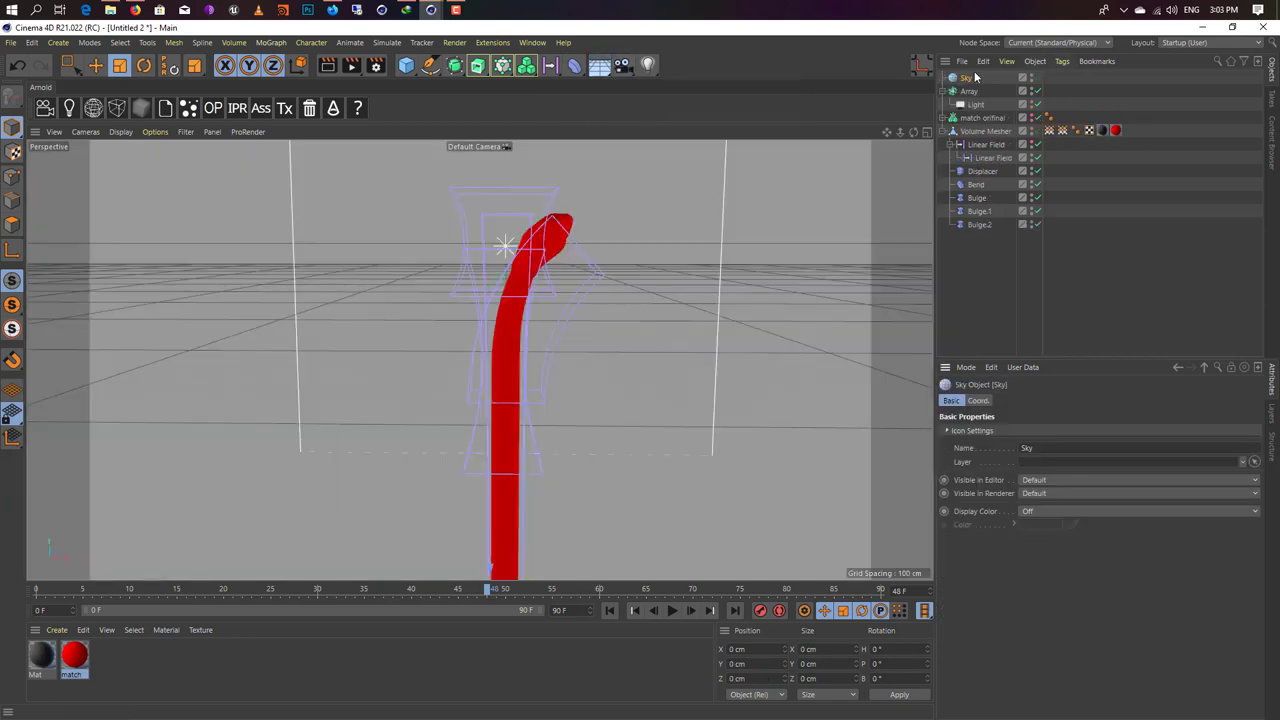
left_click(1062, 61)
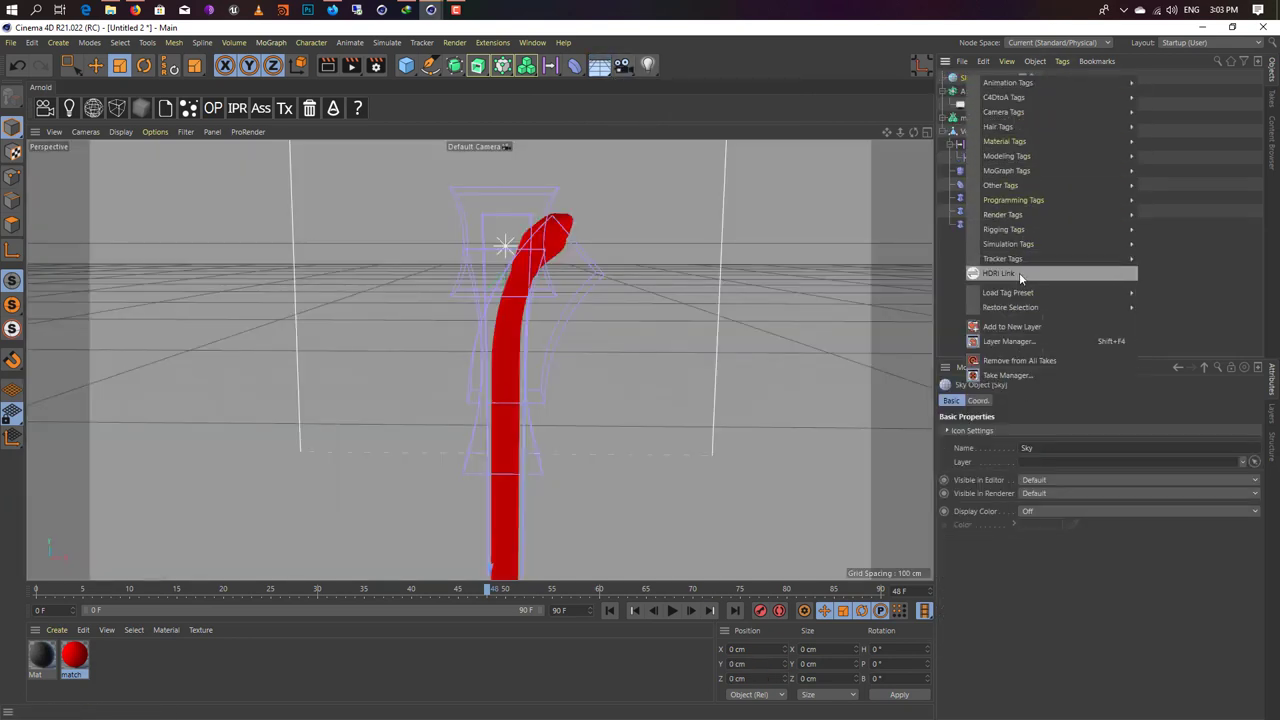
left_click(1018, 274)
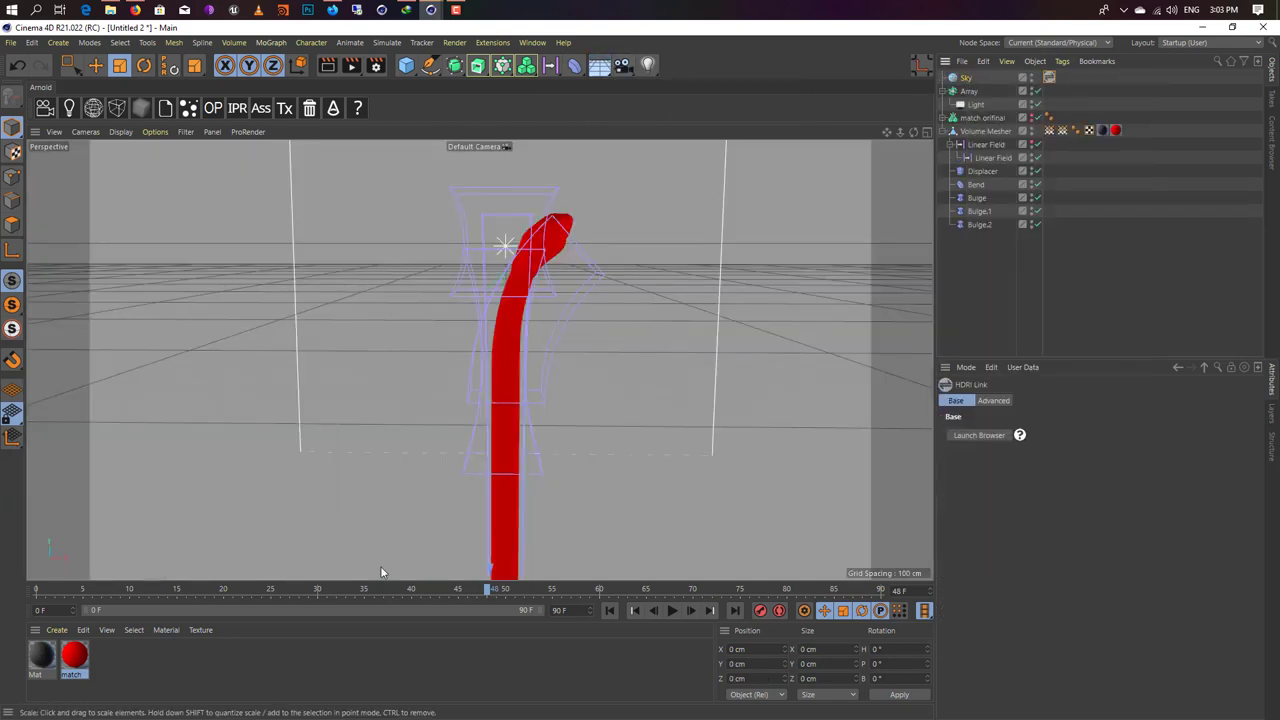
Step: Create a new material, Mat.1, and apply it to the Sky
double_click(393, 645)
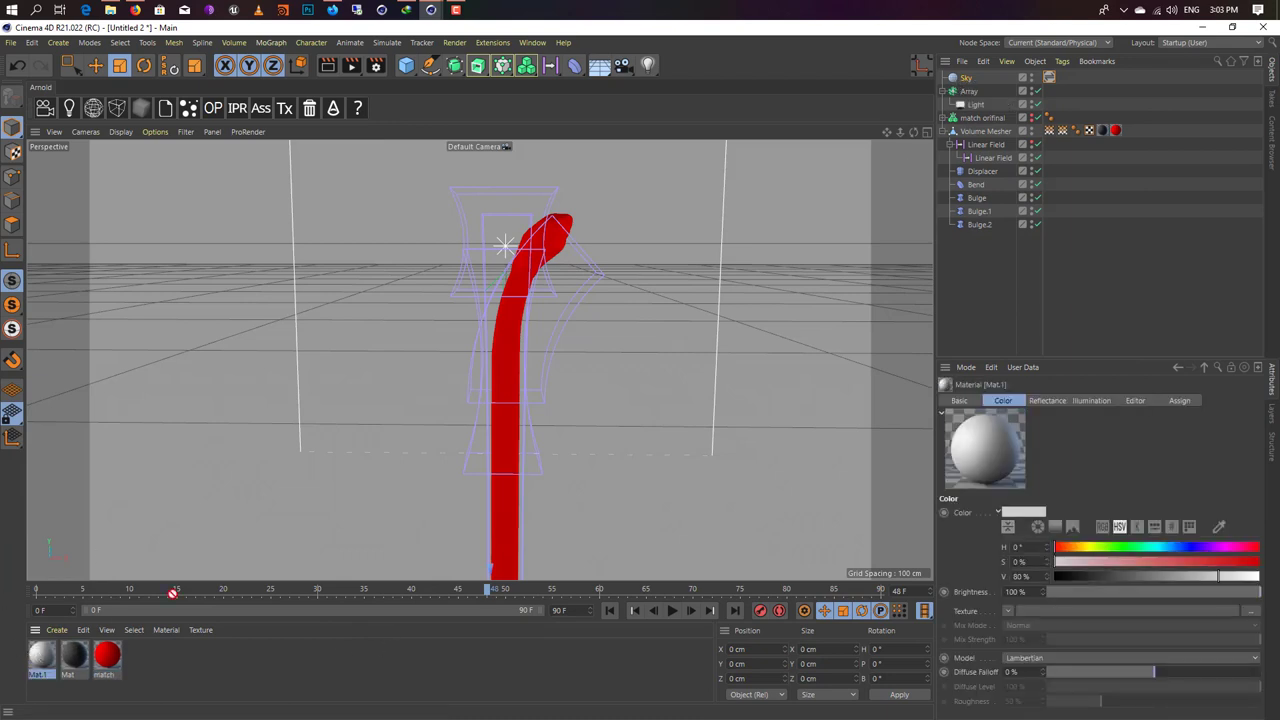
left_click_drag(968, 78, 968, 79)
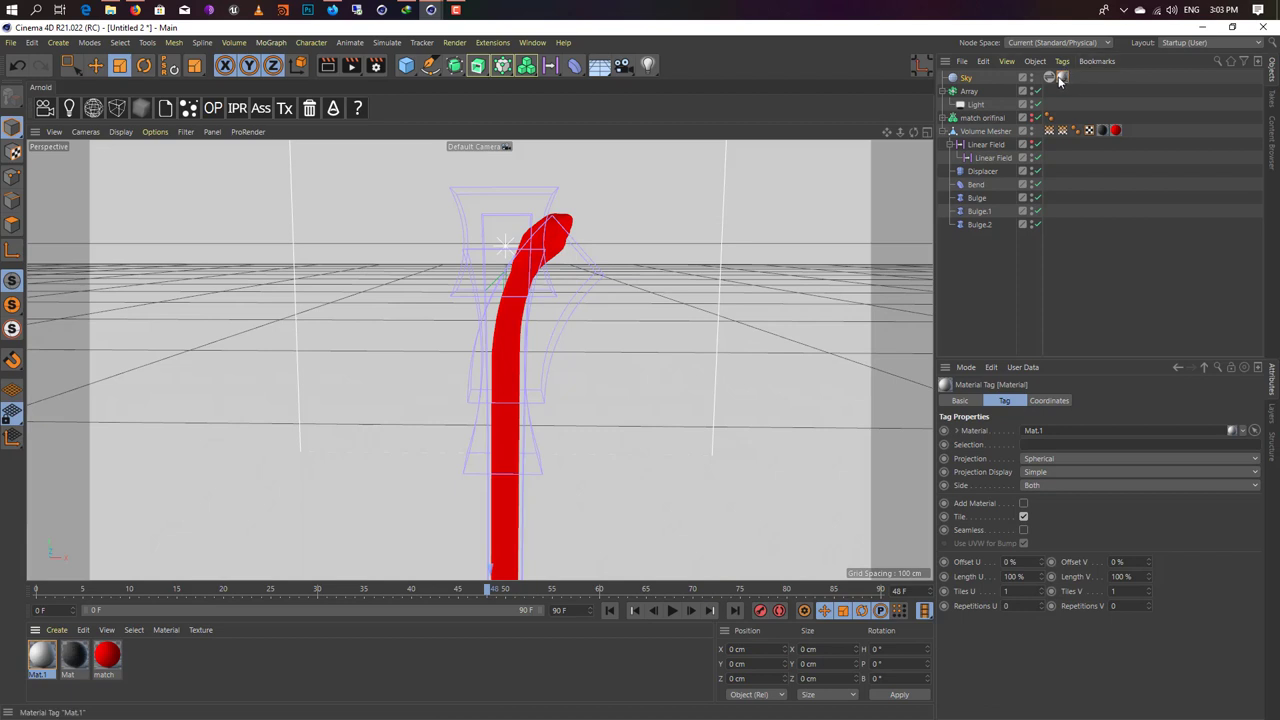
left_click(1049, 77)
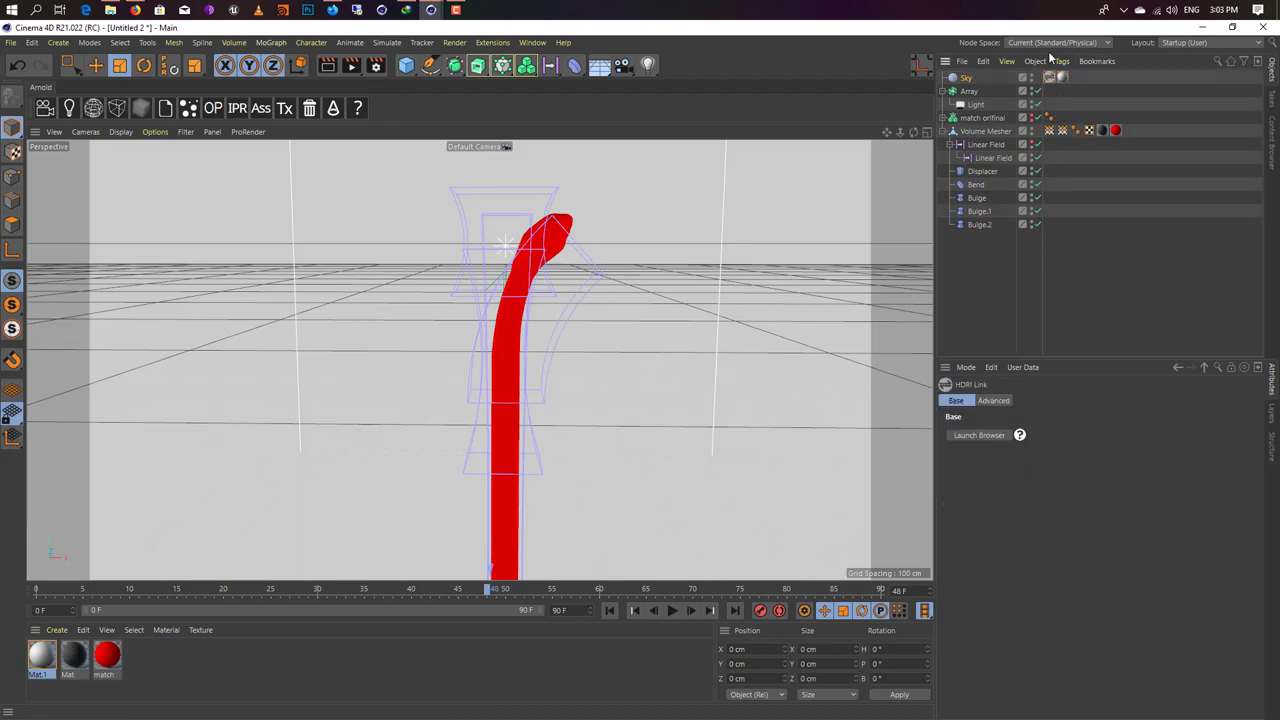
left_click(1062, 77)
Step: Enable Mat.1's Luminance channel with a texture and launch the HDRI browser
double_click(1062, 77)
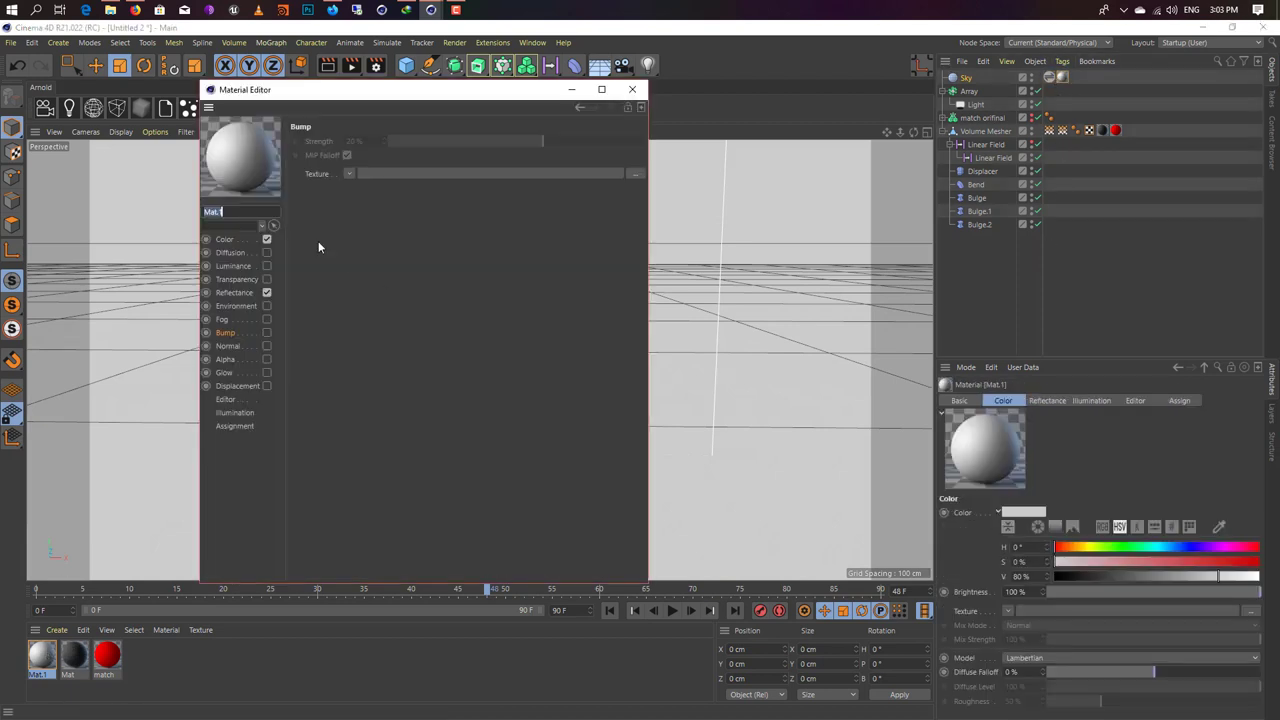
left_click(266, 266)
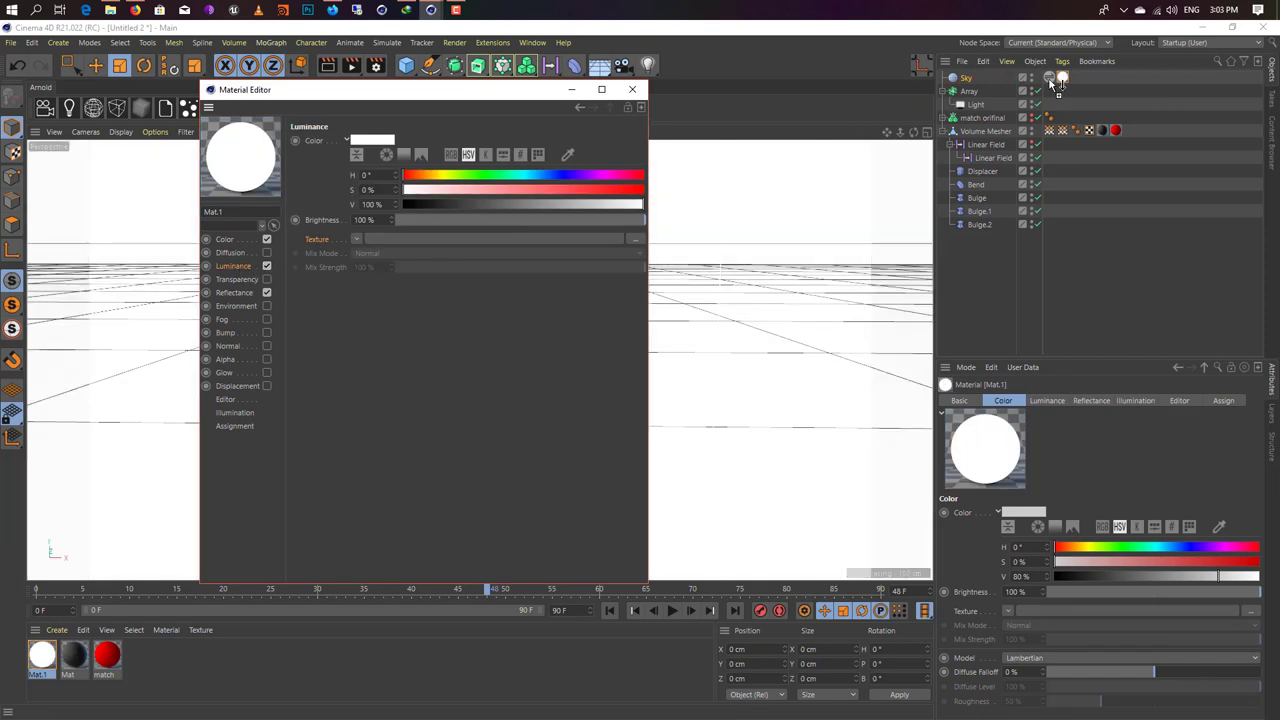
left_click(632, 89)
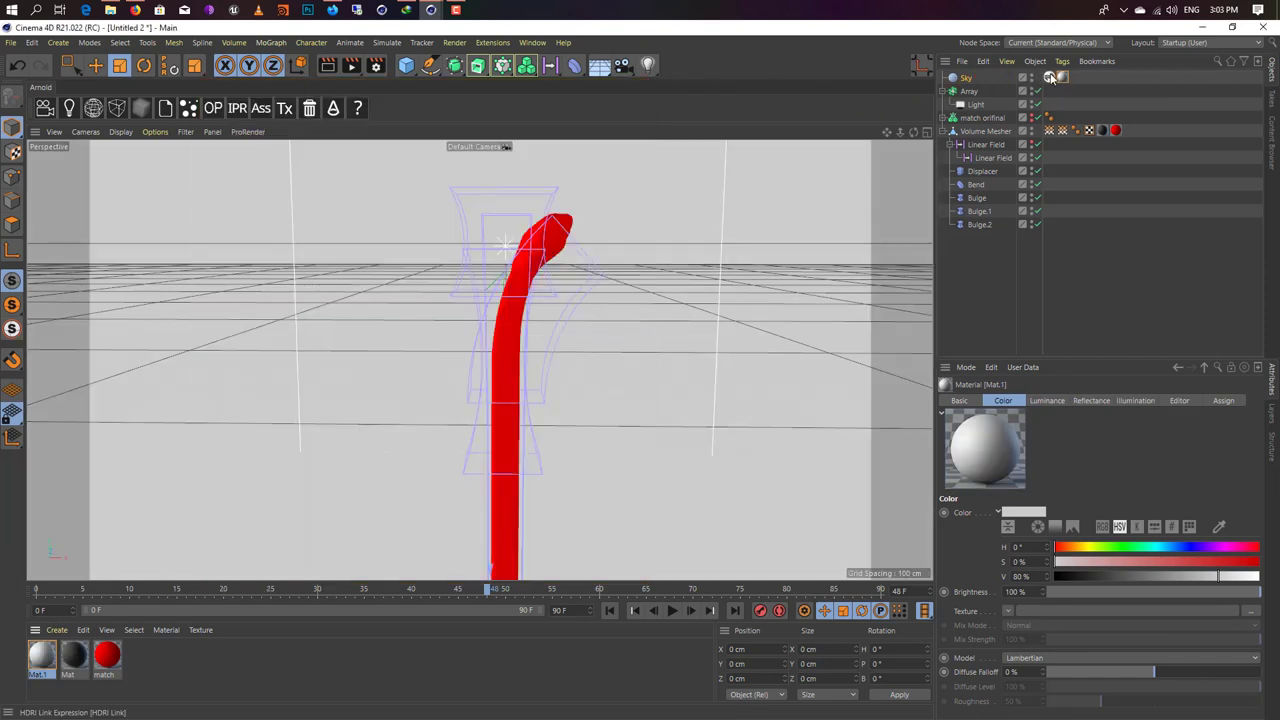
left_click(1050, 77)
left_click(970, 434)
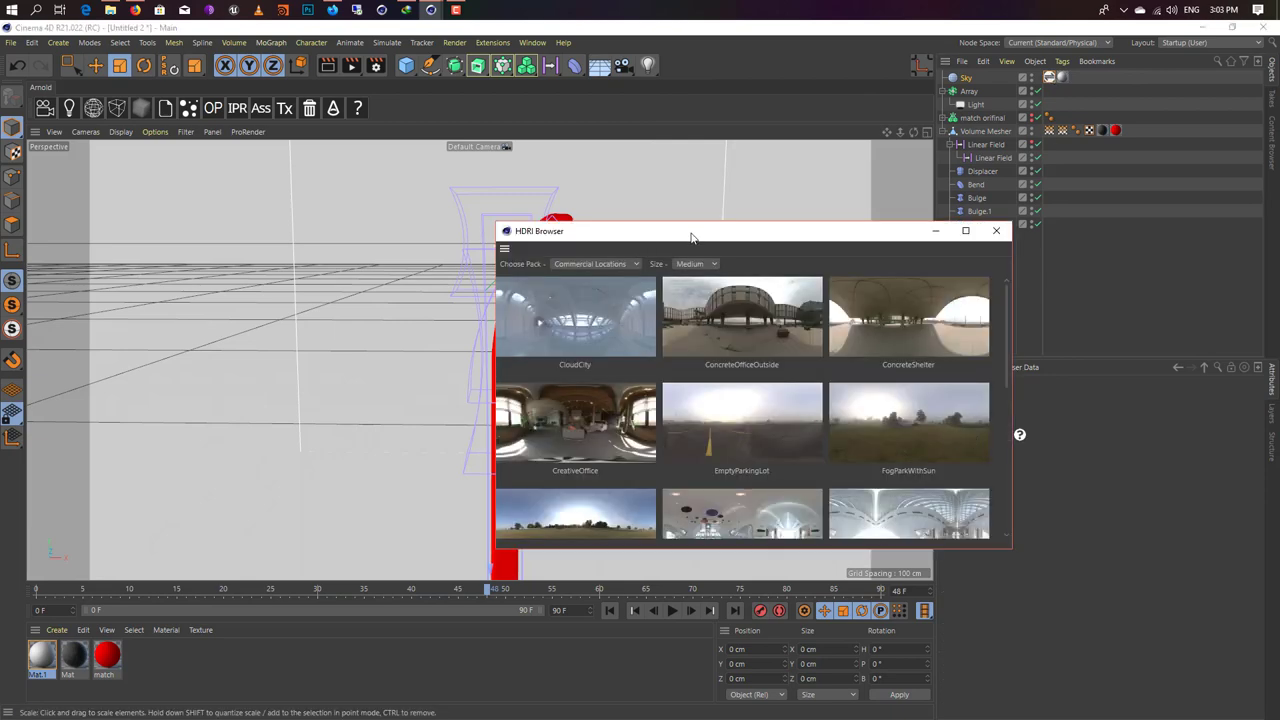
Step: Move the HDRI browser aside and apply the EmptyParkingLot HDRI to the sky
left_click_drag(690, 237, 931, 189)
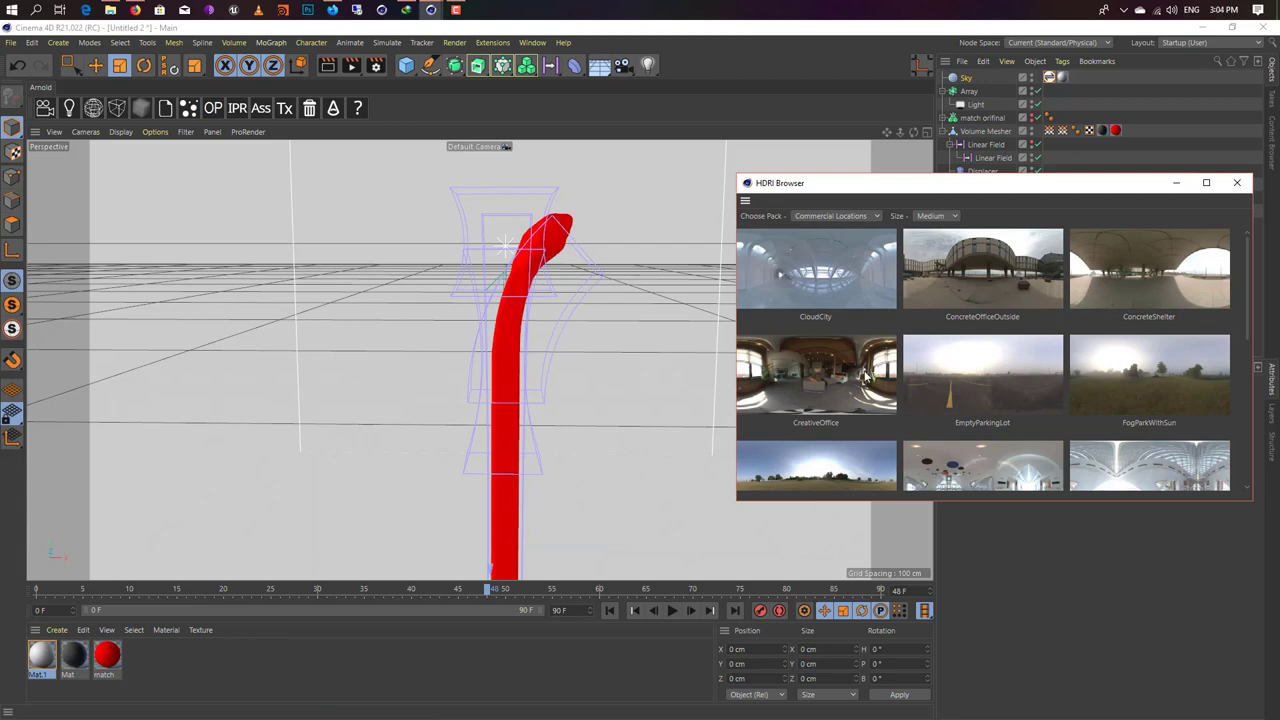
left_click(948, 370)
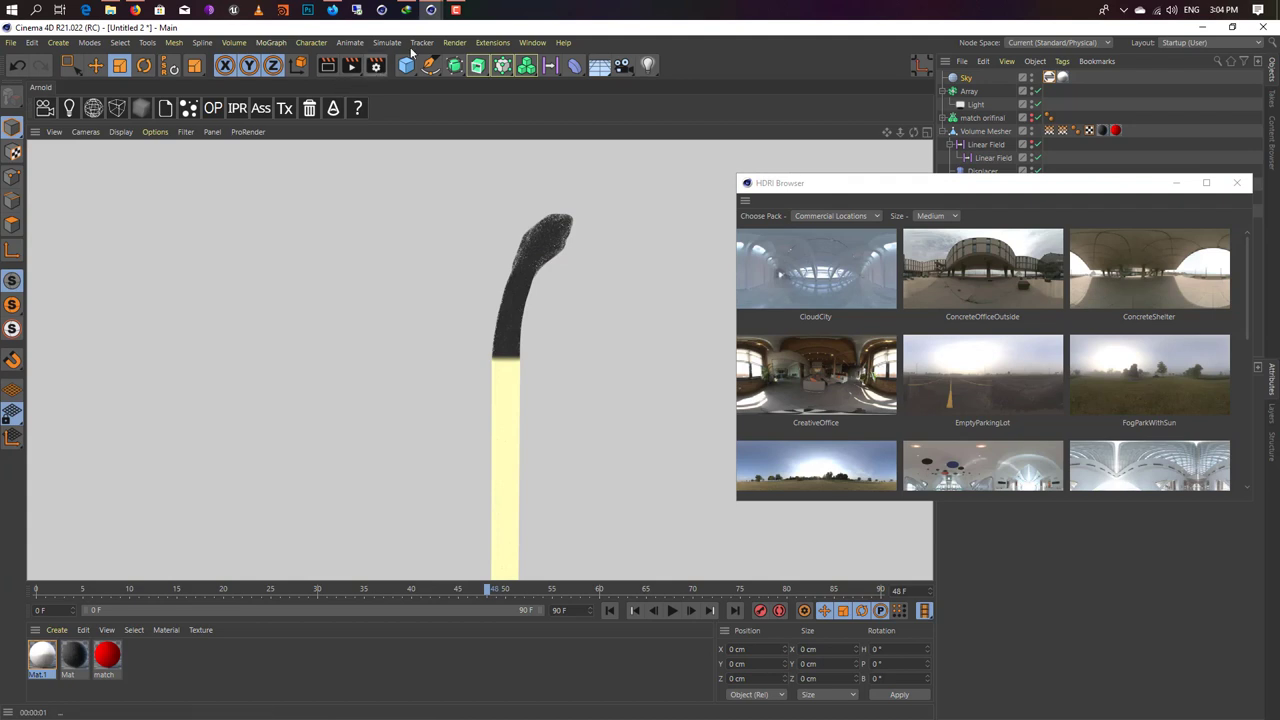
left_click(456, 10)
left_click(1166, 688)
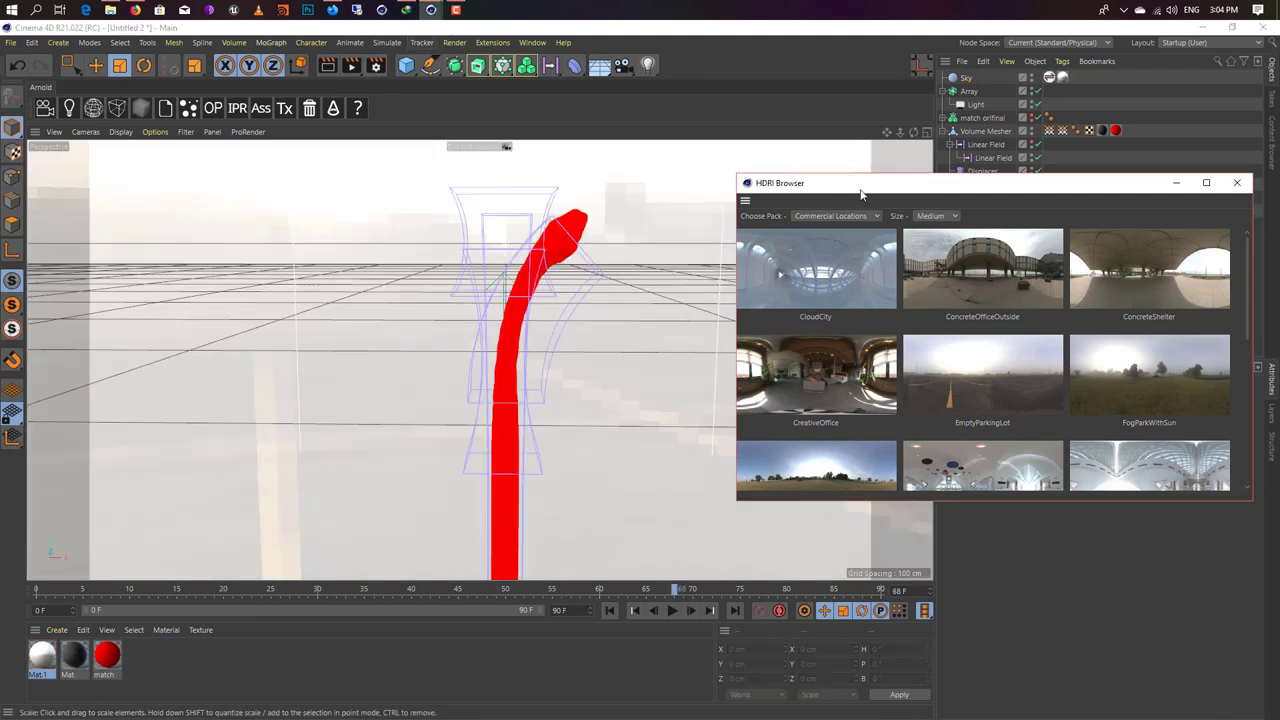
Step: Switch to the Pro Studios pack, apply a greenish-floor studio HDRI, and close the browser
left_click(836, 216)
left_click(816, 273)
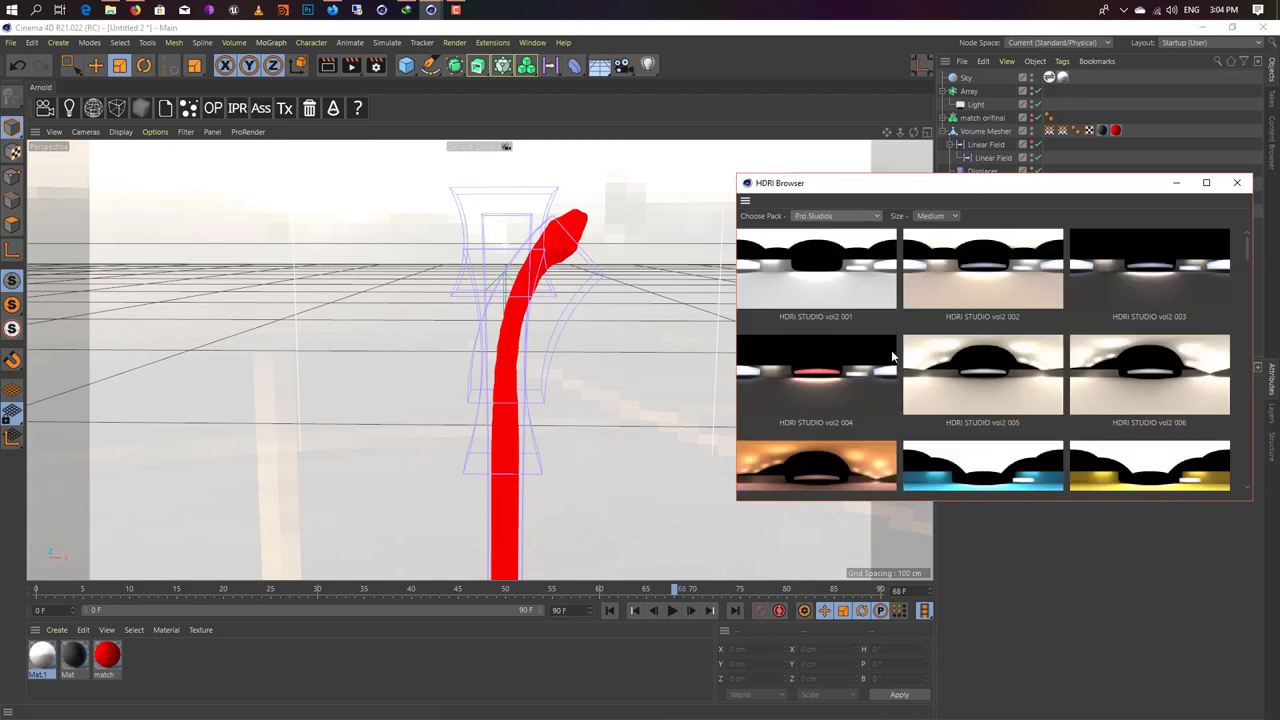
scroll(888, 359, "down", 2)
scroll(926, 352, "down", 2)
left_click(990, 273)
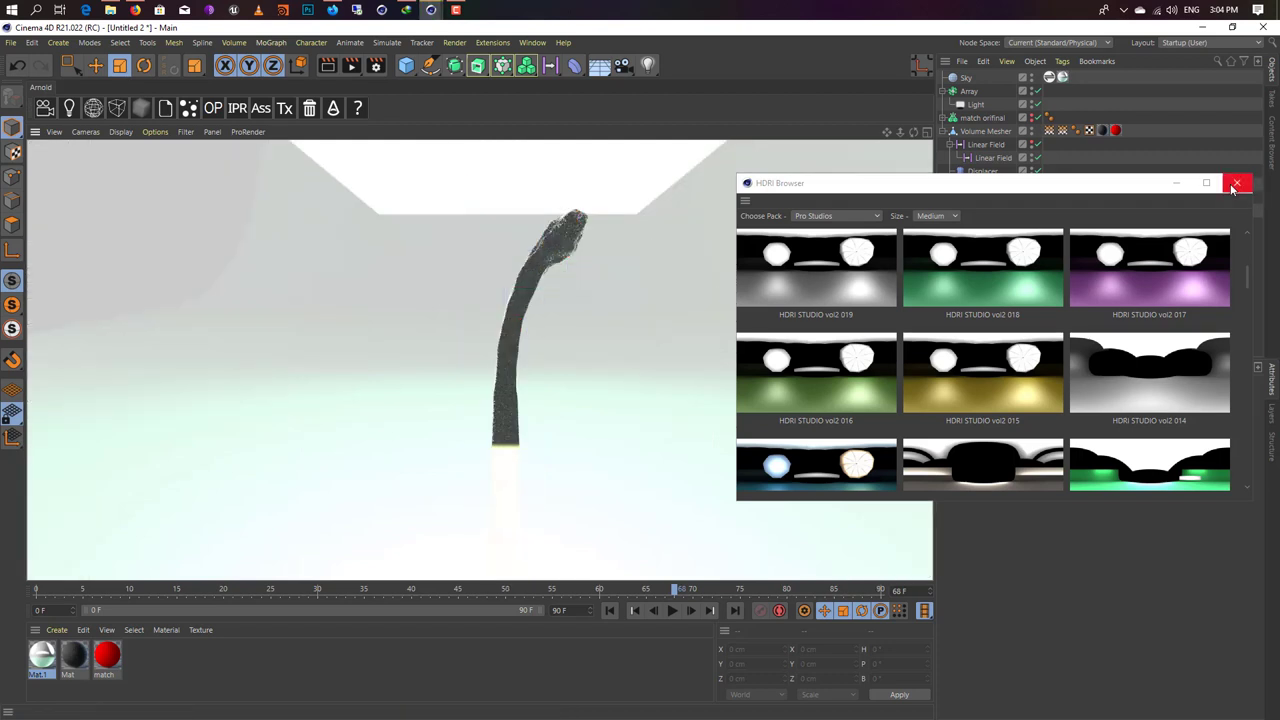
left_click(1237, 183)
Step: Turn off Mat.1's Color channel and close the Material Editor
double_click(40, 655)
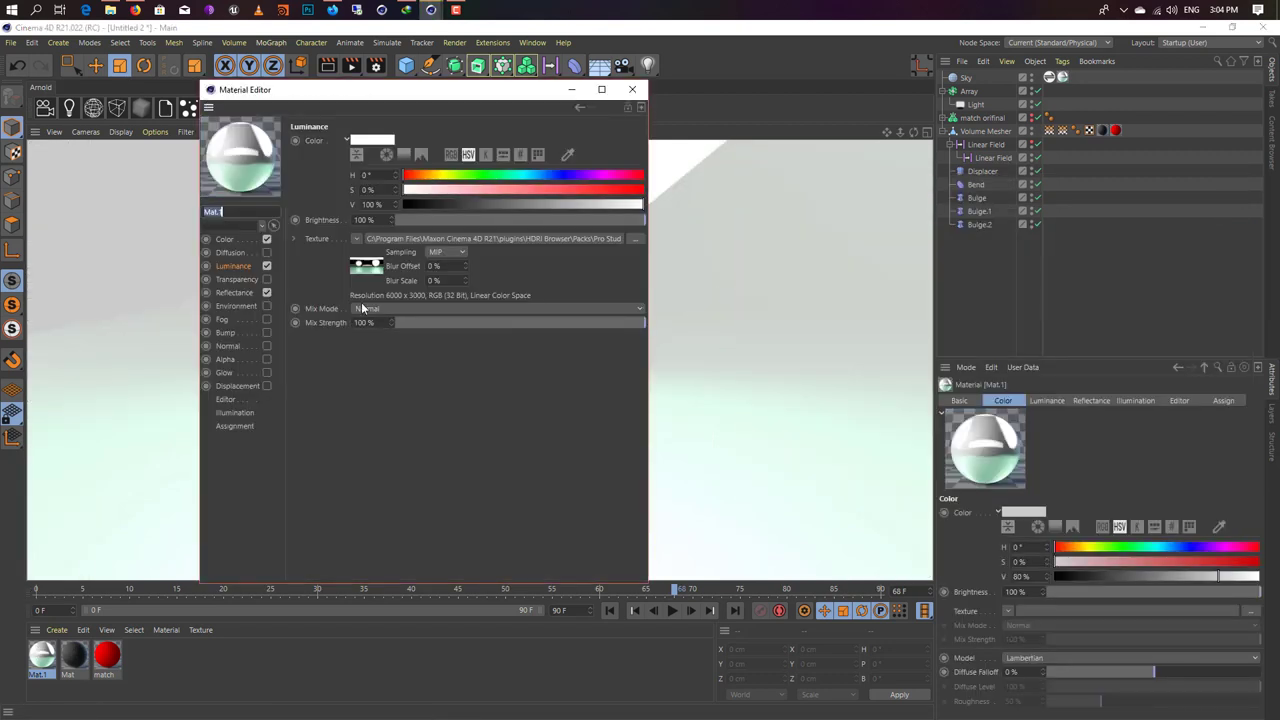
left_click(267, 240)
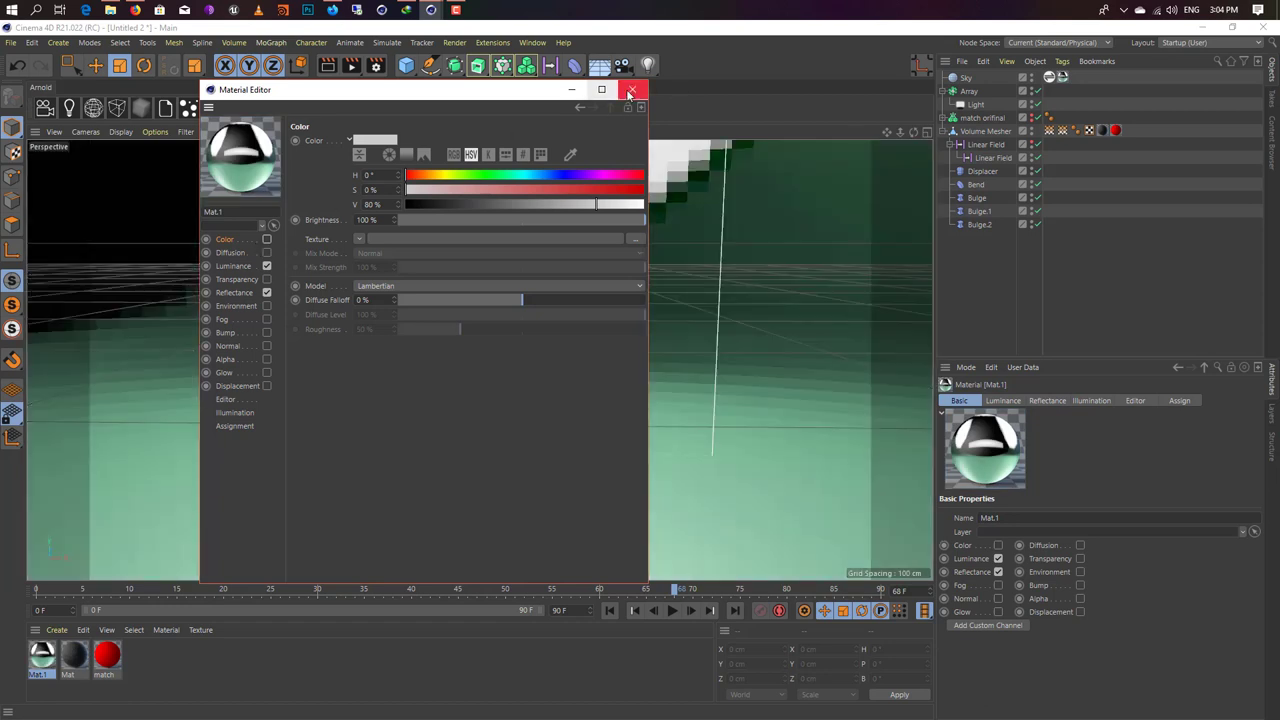
left_click(632, 89)
Step: Test-render the match, return to frame 0, and open the Windows Start menu
left_click(328, 66)
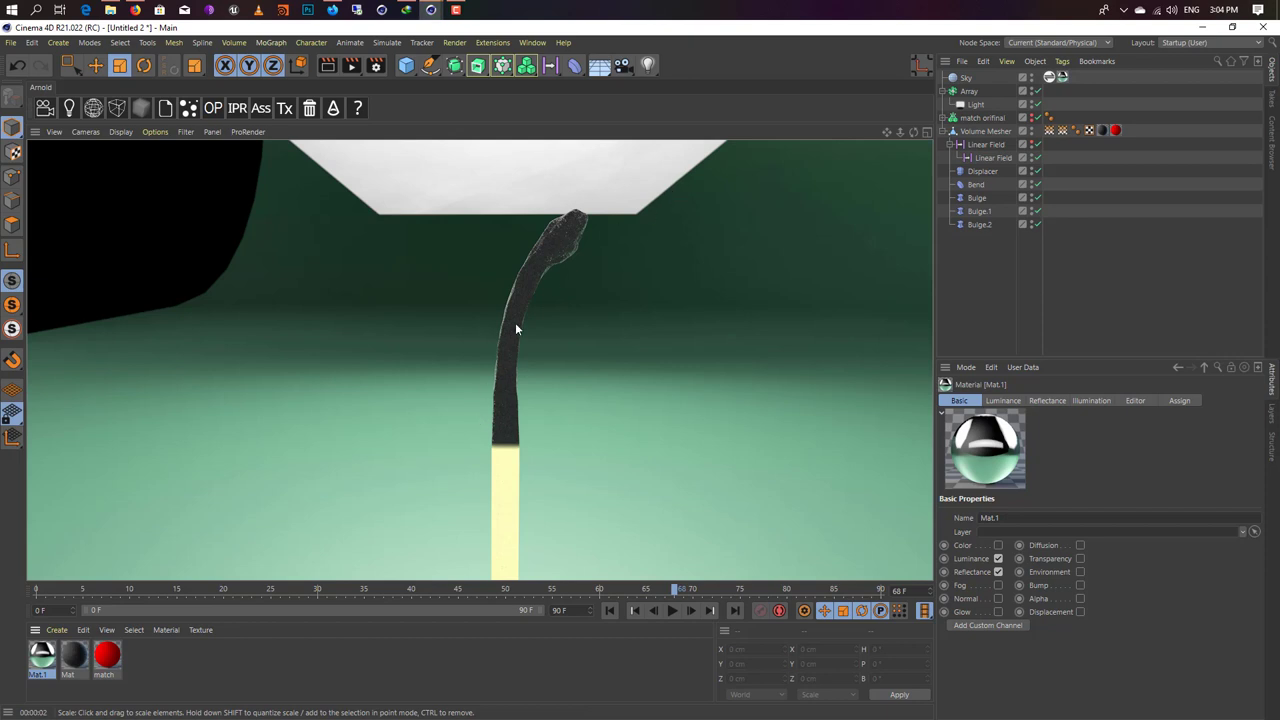
left_click(609, 610)
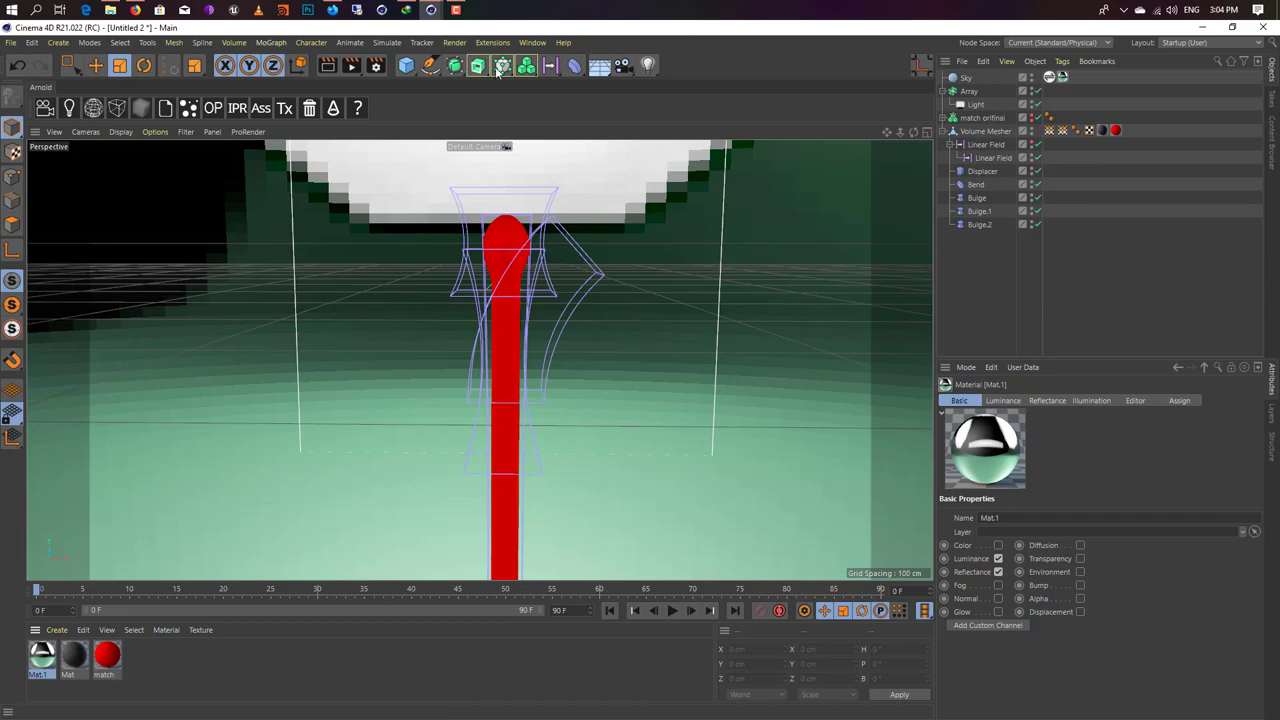
key("super")
left_click(1014, 345)
key("super")
type("cin")
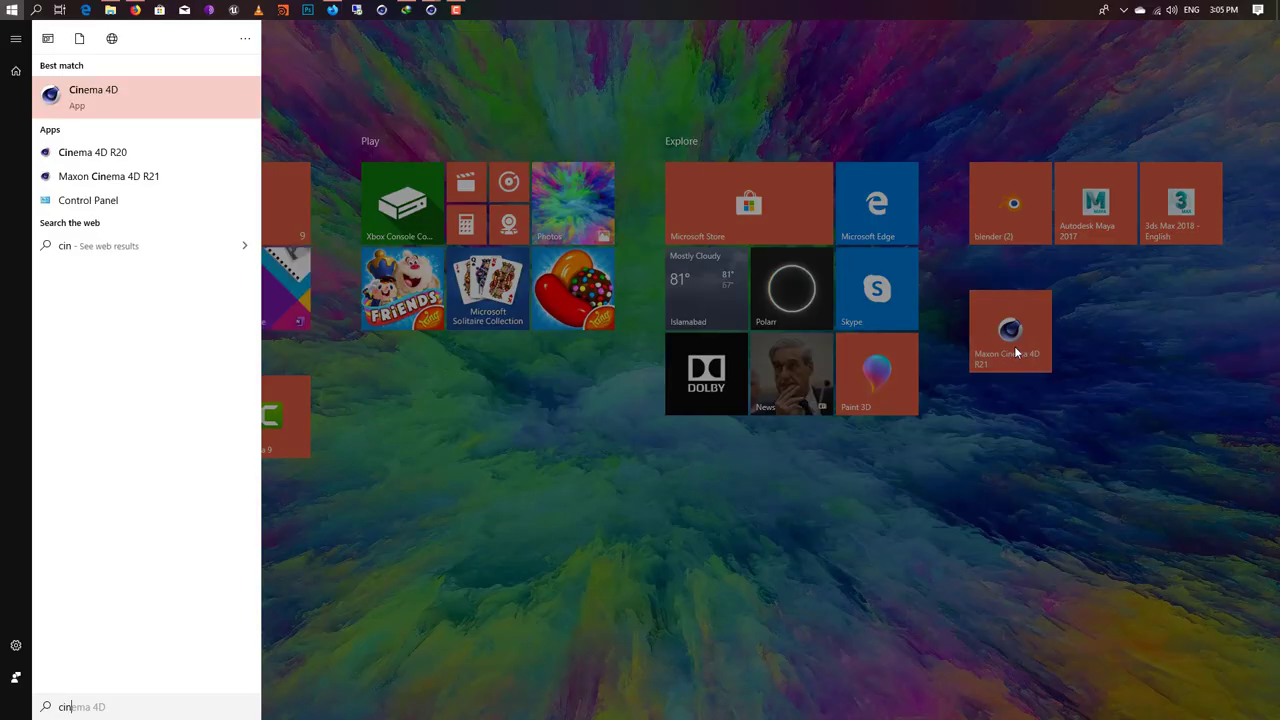
key("Down")
key("Return")
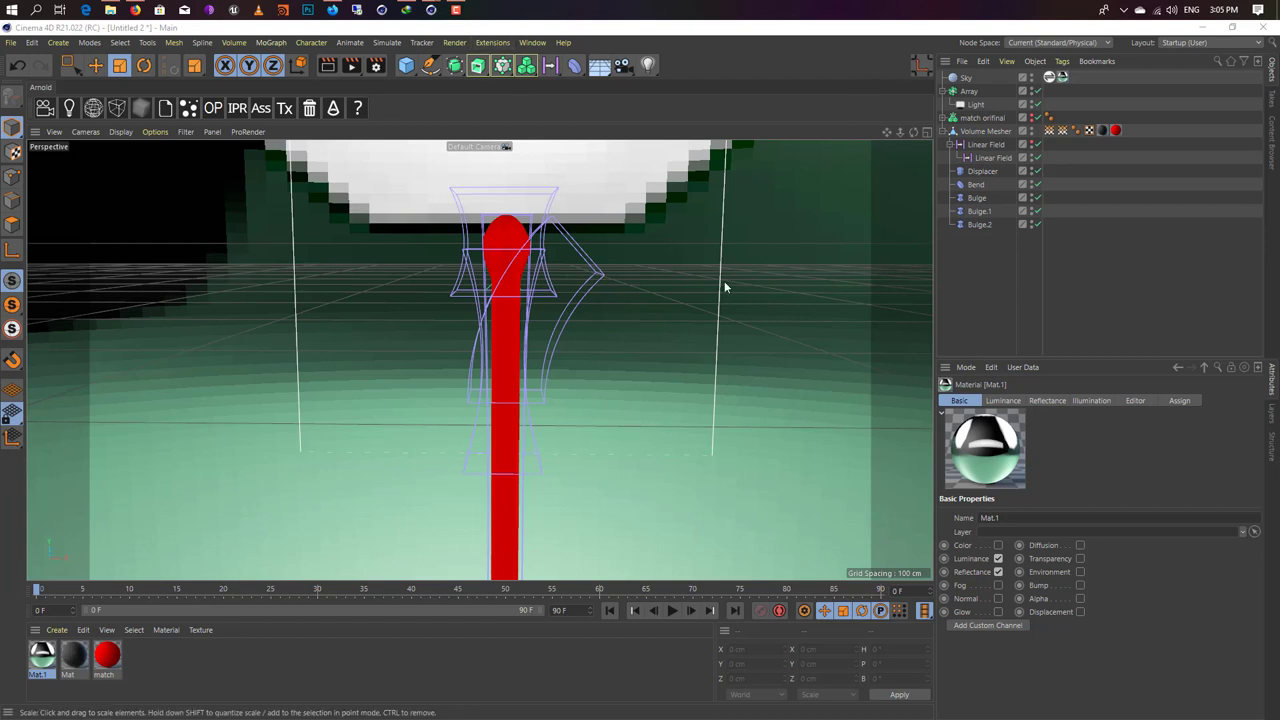
Step: Play the match-bending animation, pause at frame 39, then resume and stop at frame 53
left_click(678, 612)
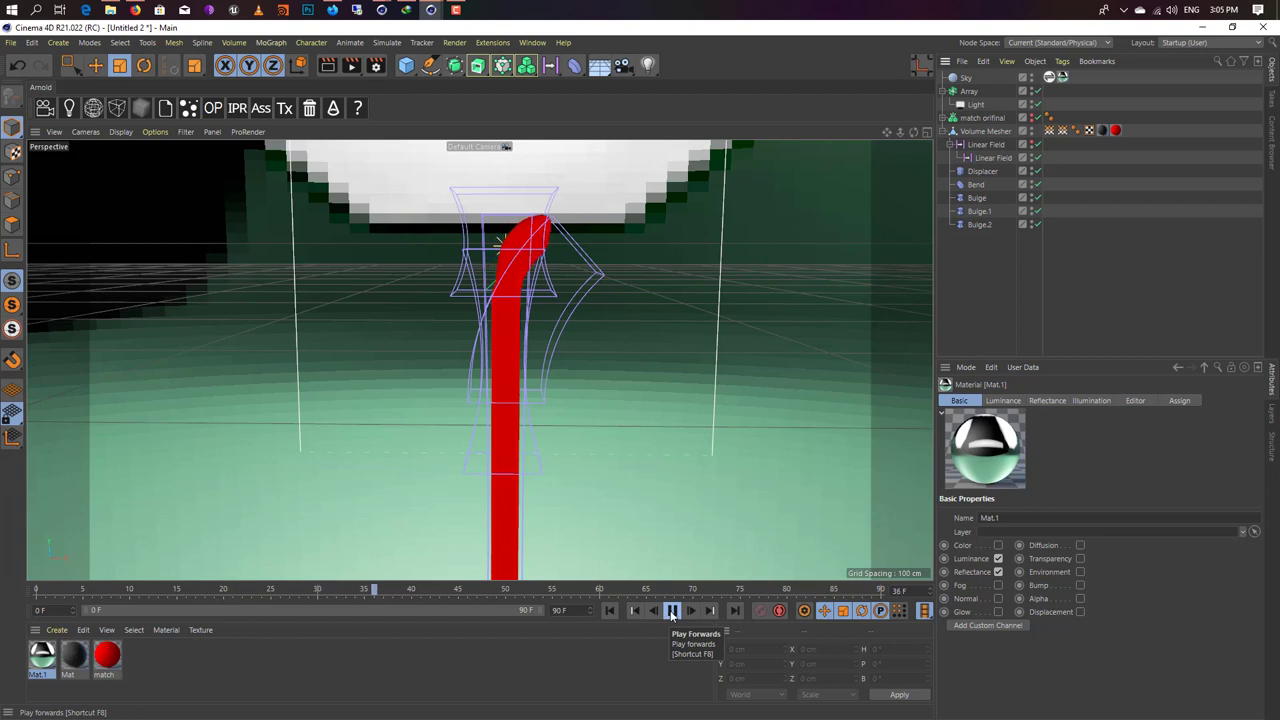
left_click(671, 611)
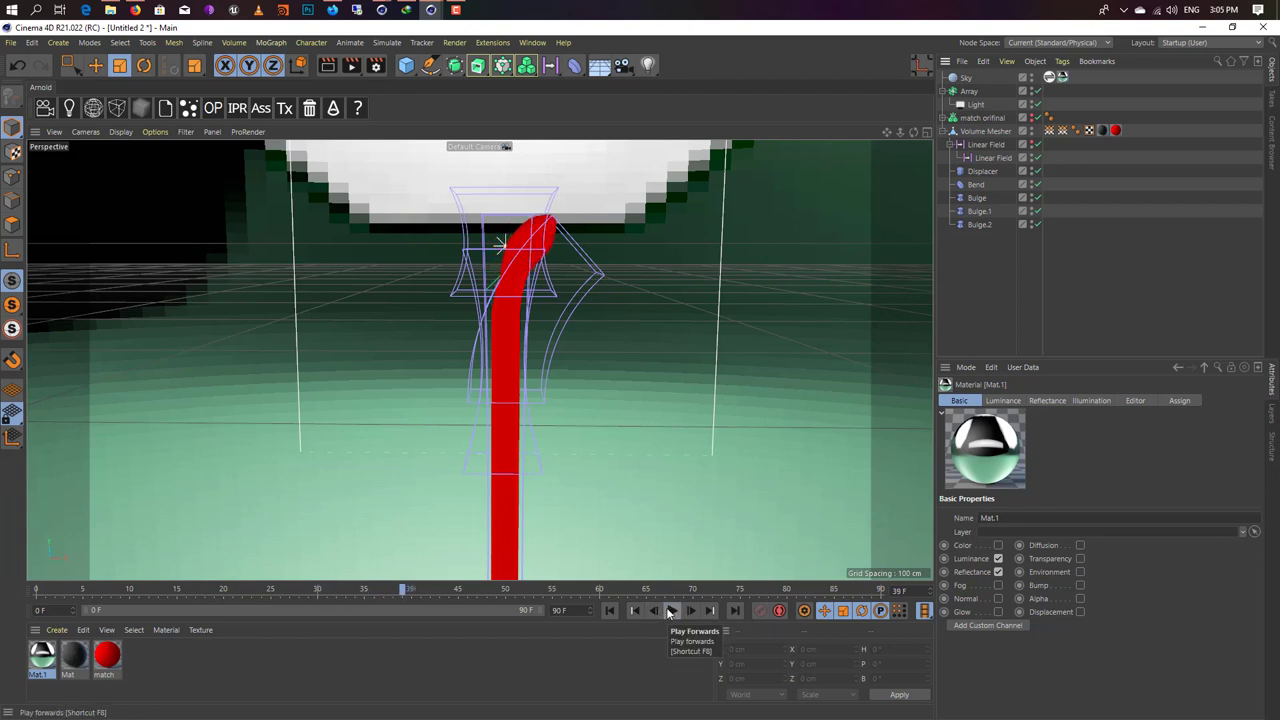
left_click(671, 611)
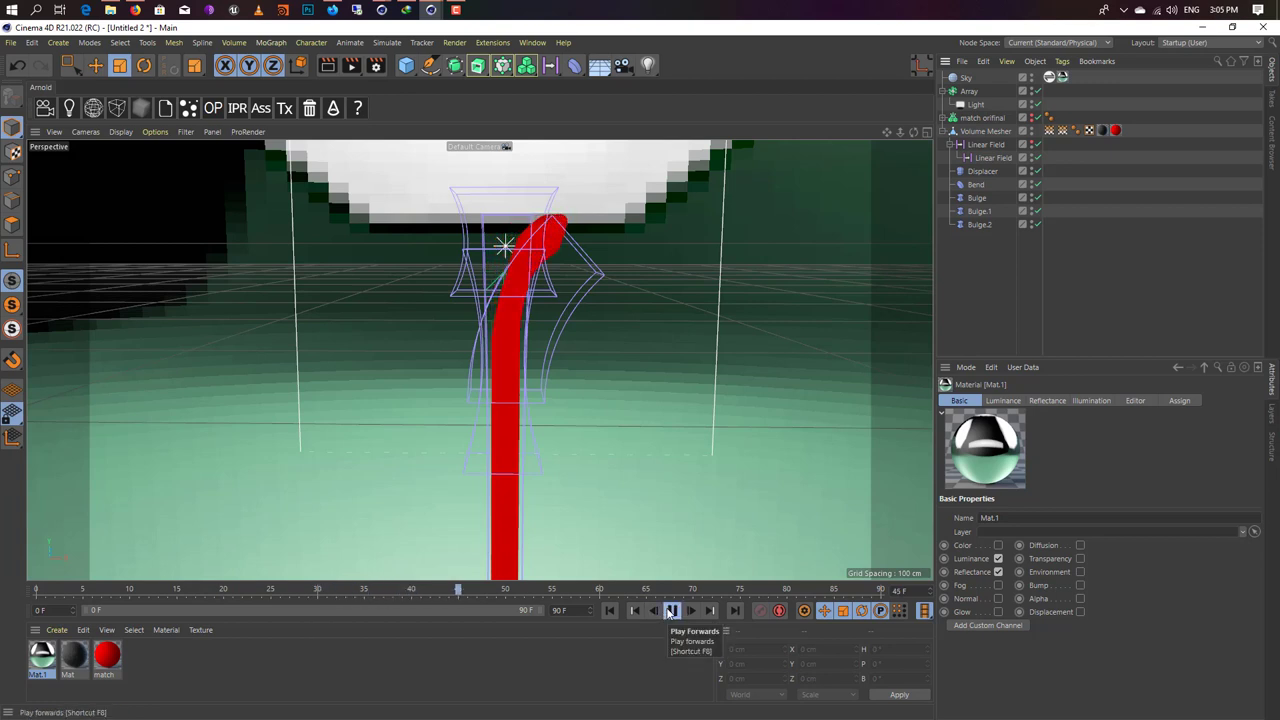
left_click(671, 611)
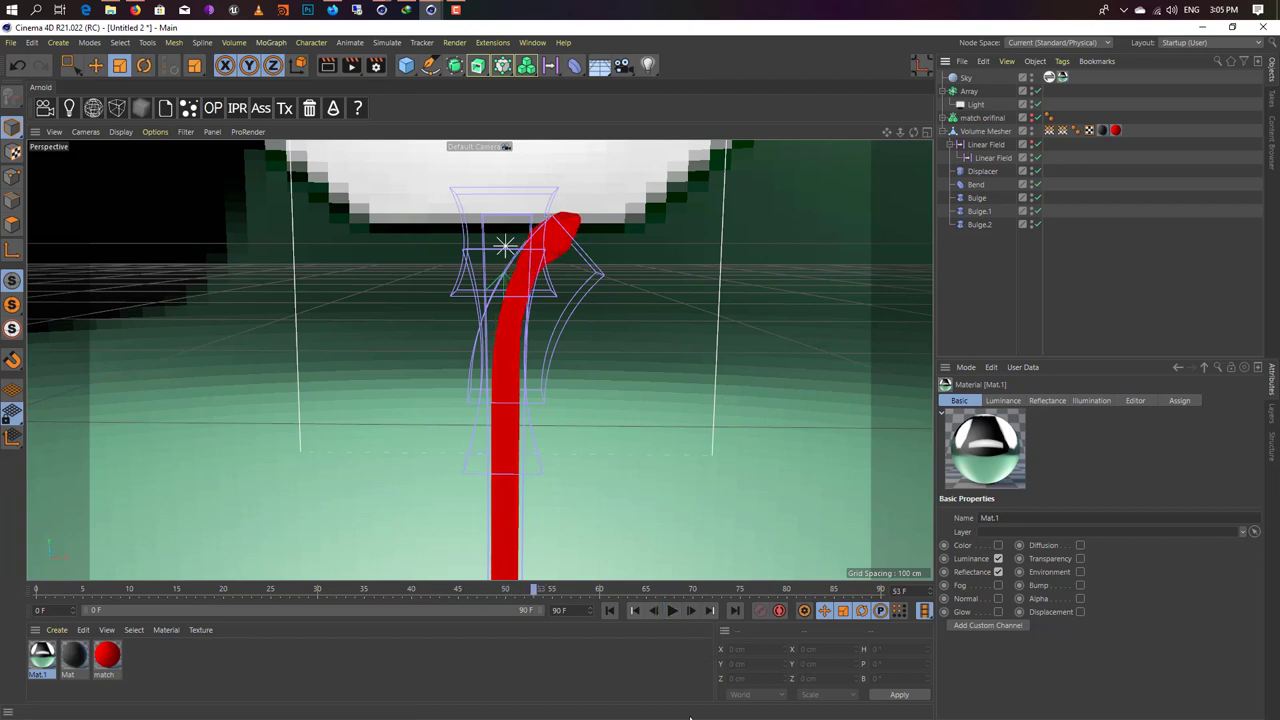